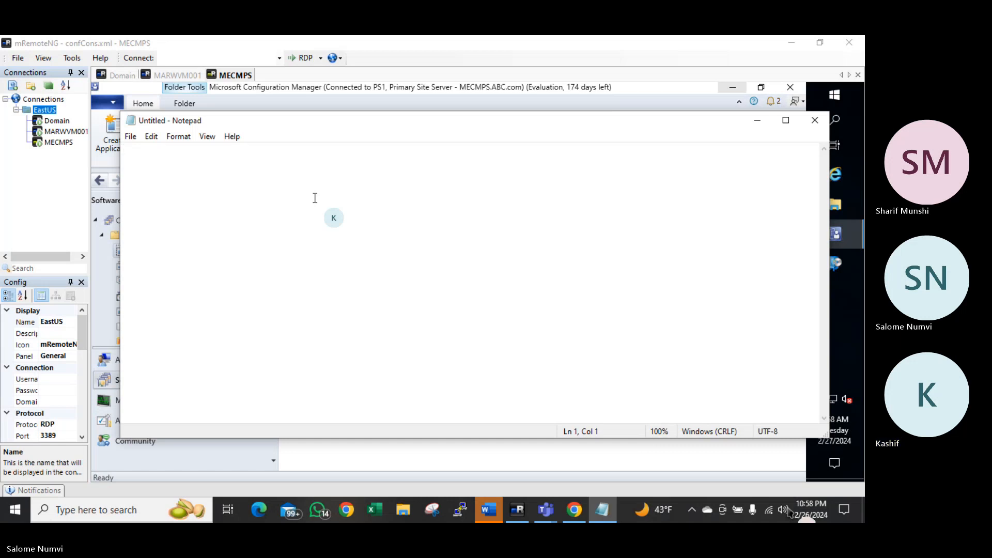
Write the heading '27th Feb Topics:' and the item '1. Application Deployment in available mode'
type("27")
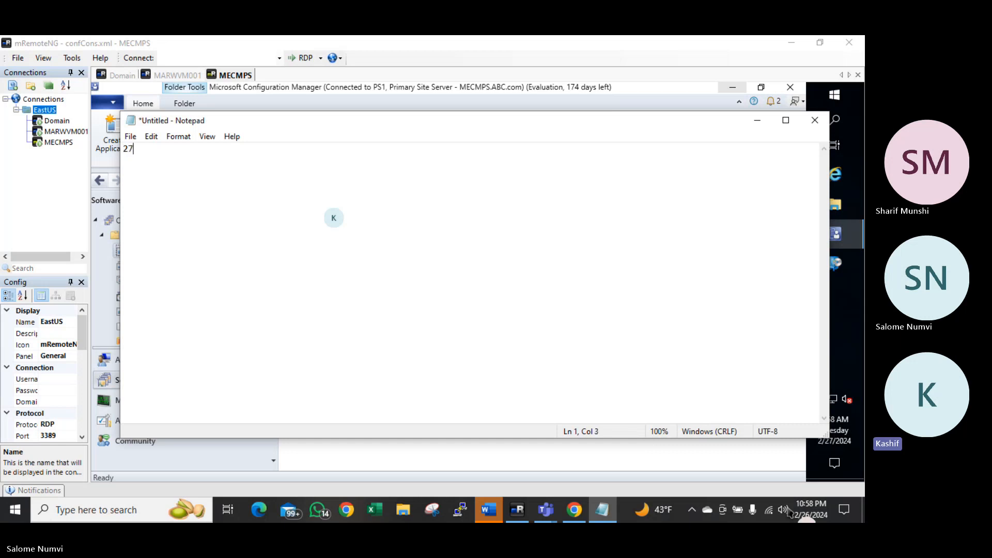
type("th F")
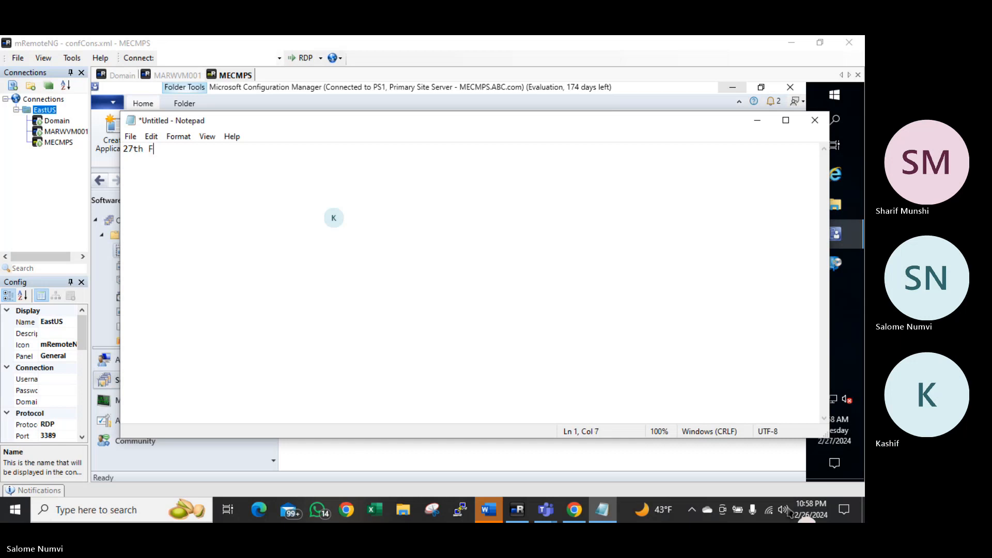
type("eb Topics:")
key("Return")
type("1. Application ")
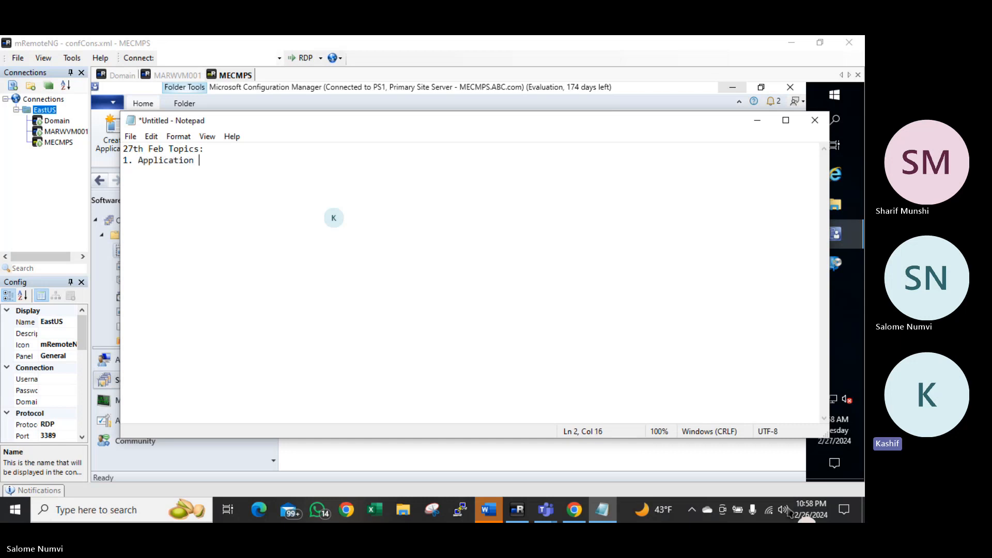
type("Deployment ")
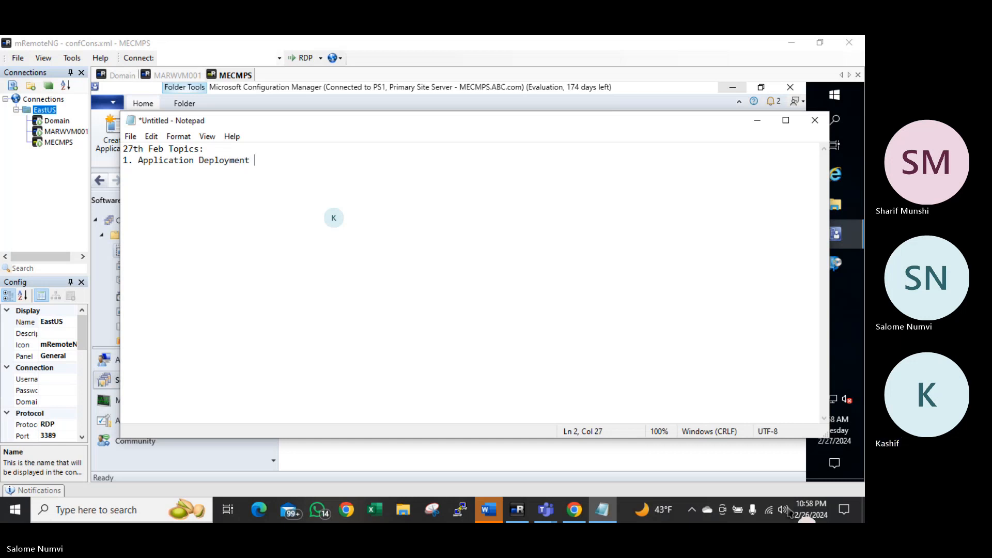
type("i")
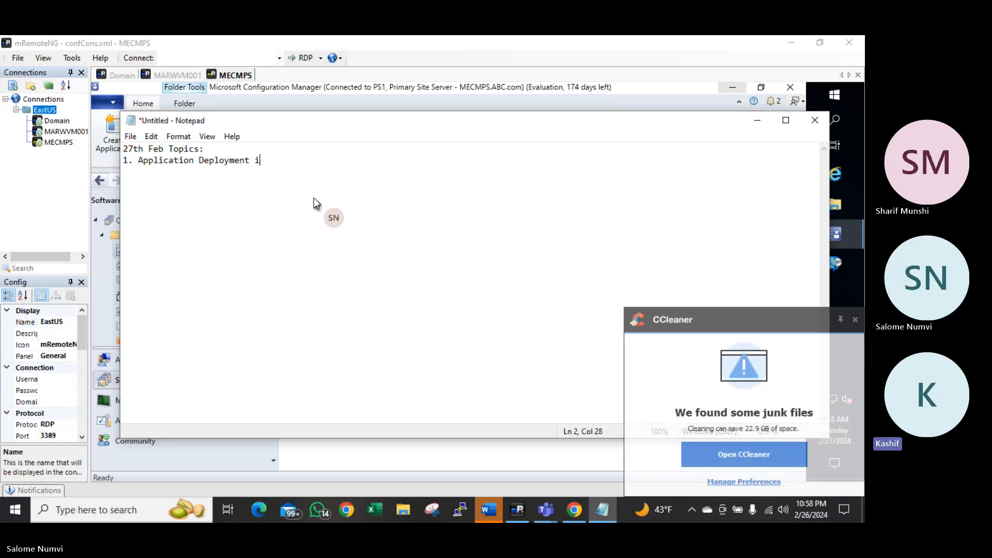
type("n availab")
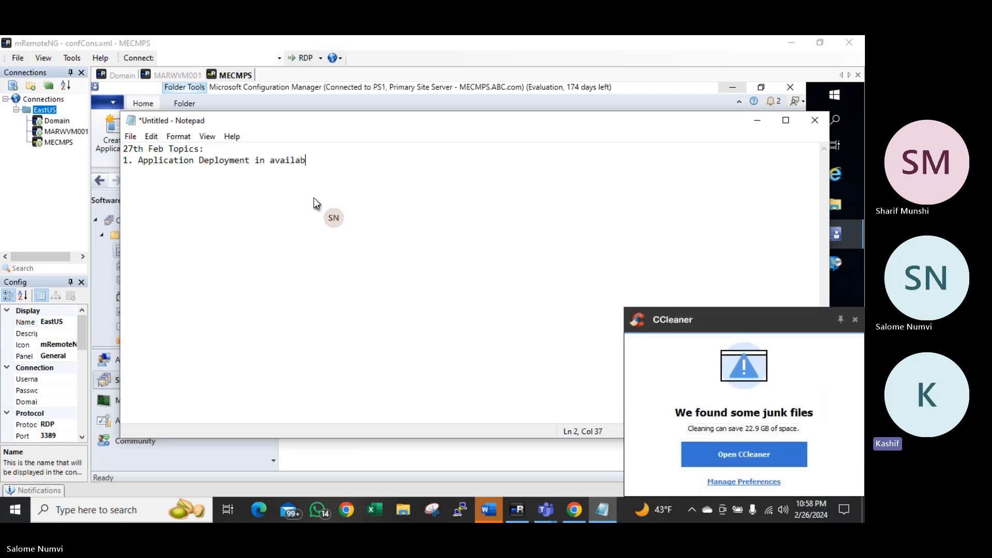
type("le mode")
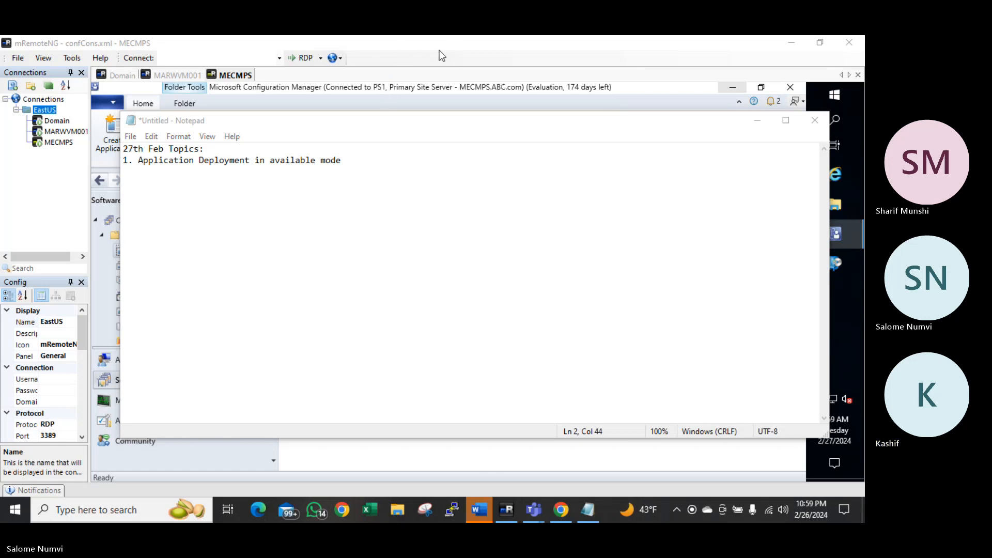
Start Create Application from the Applications node, keeping Windows Installer (*.msi file) as the type
left_click(757, 120)
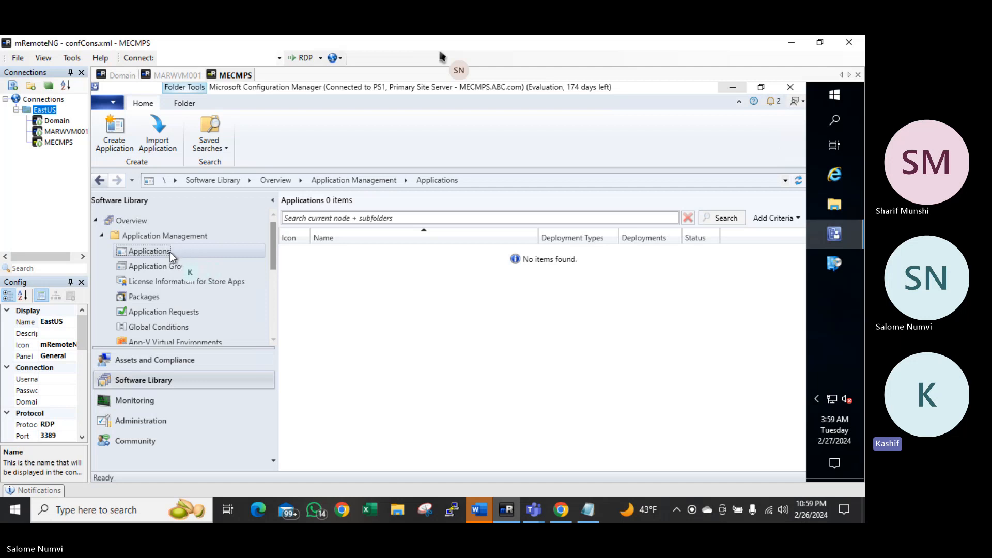
right_click(168, 255)
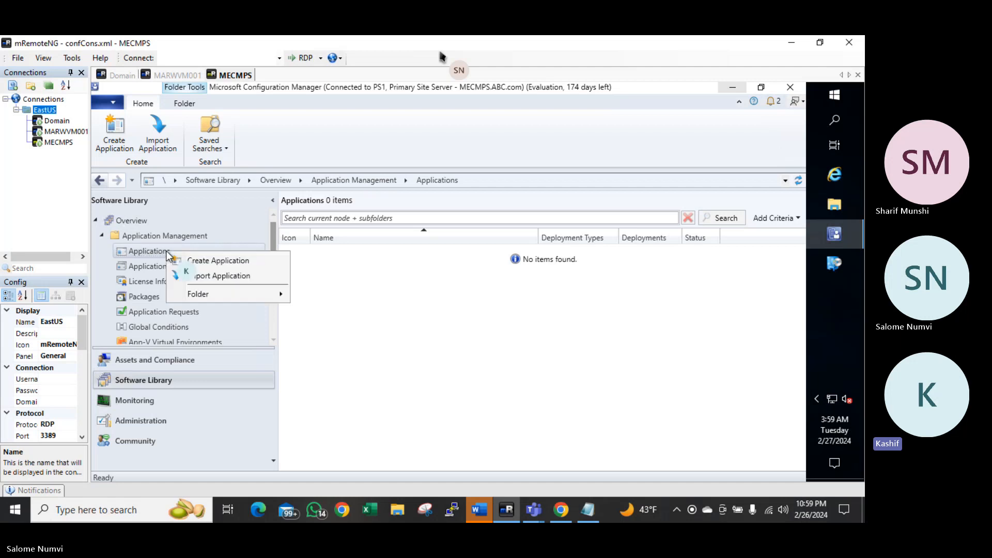
left_click(225, 261)
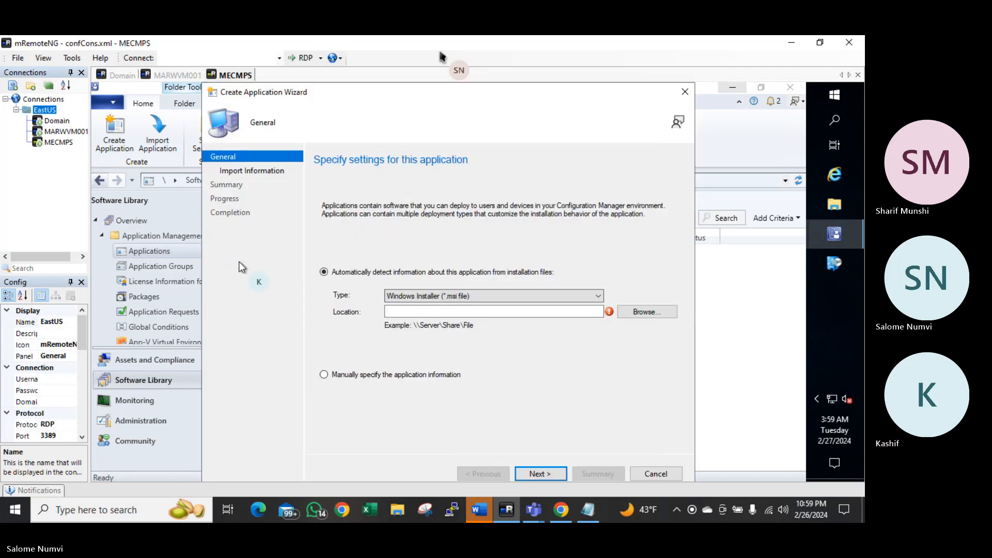
left_click(483, 296)
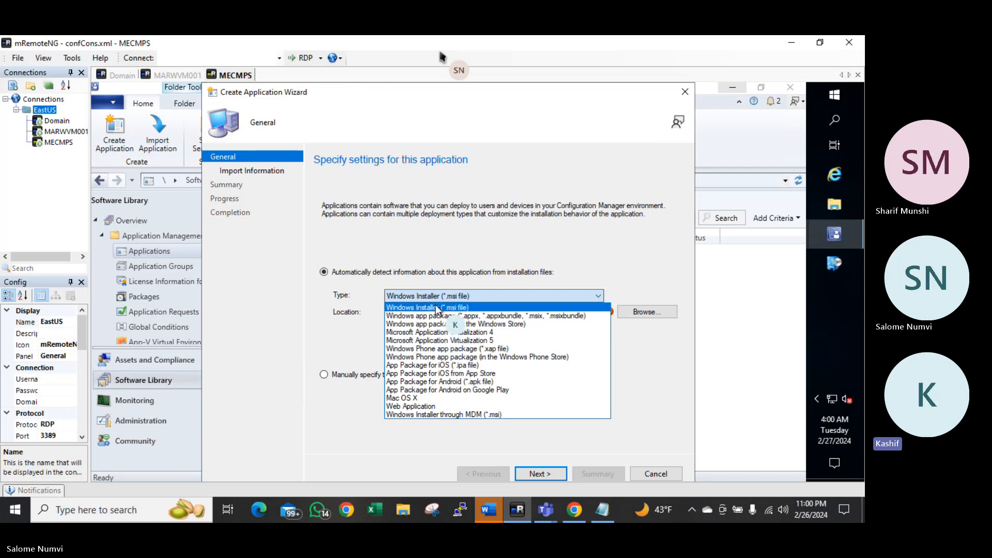
left_click(435, 307)
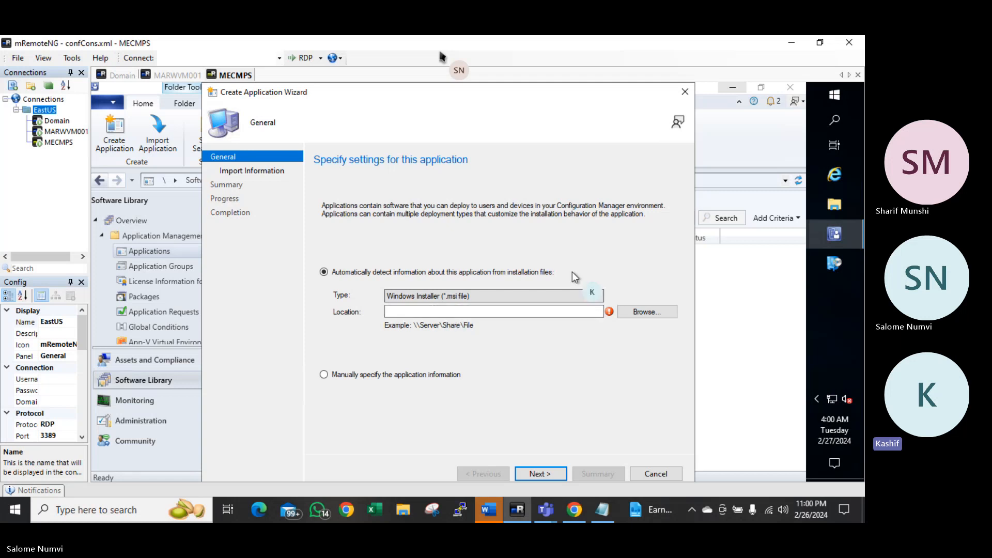
left_click(833, 101)
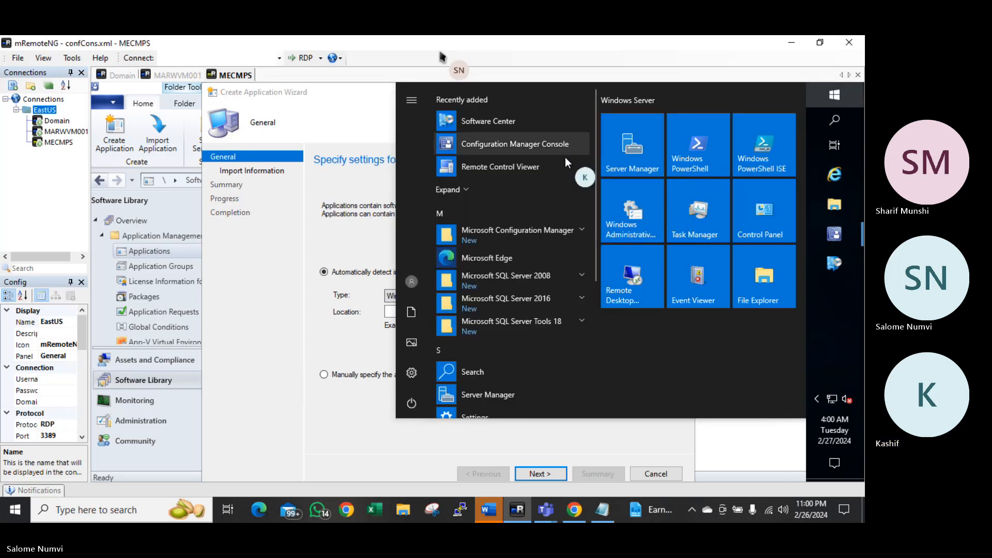
left_click(834, 175)
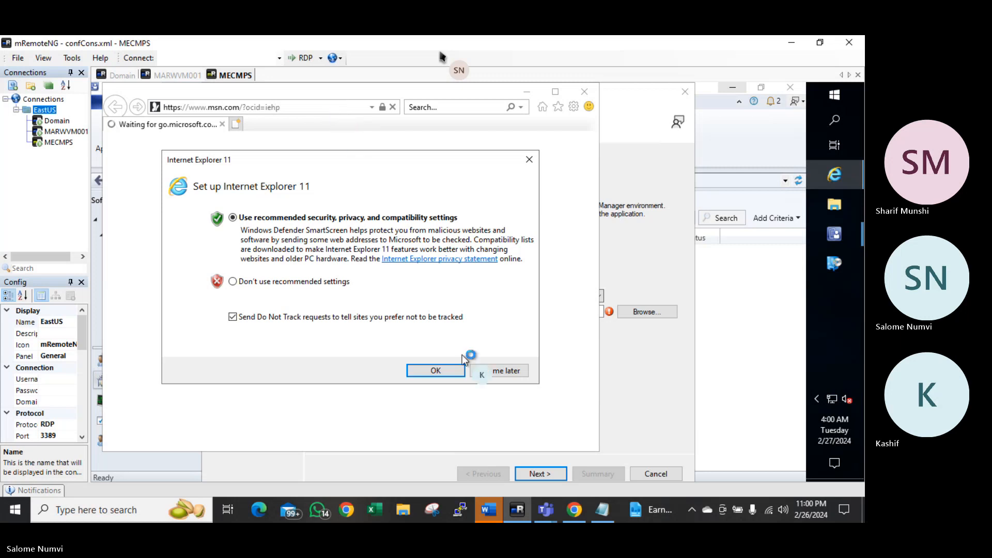
left_click(488, 369)
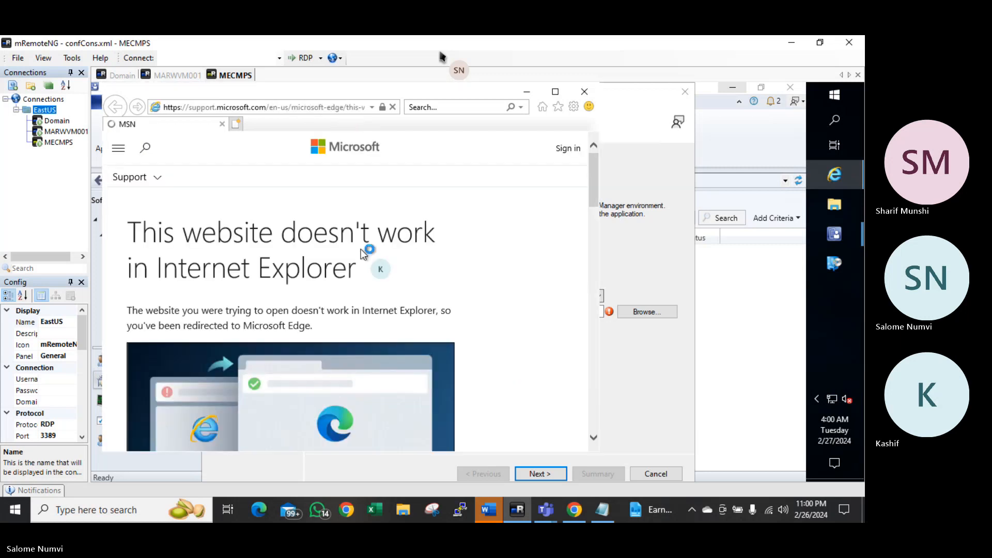
left_click(274, 109)
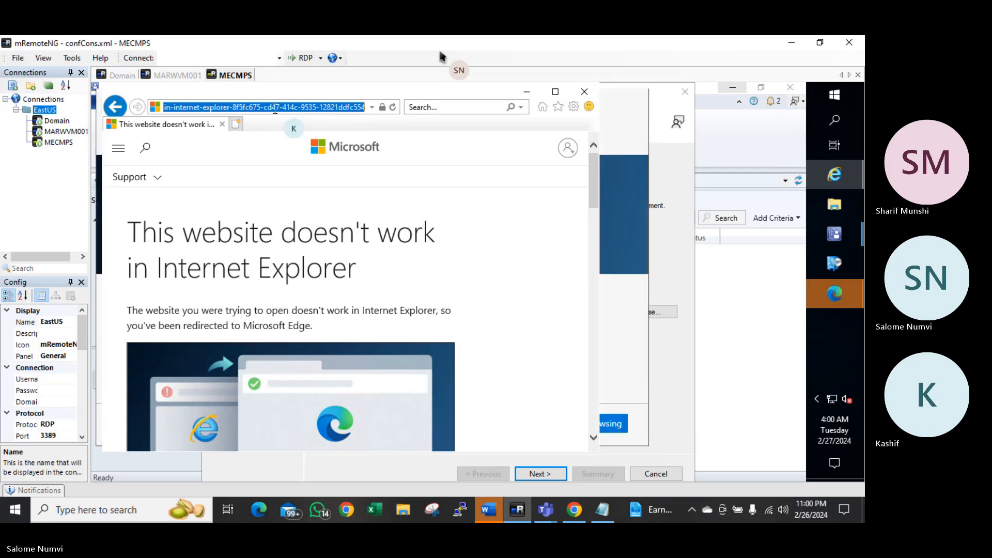
type("www.google")
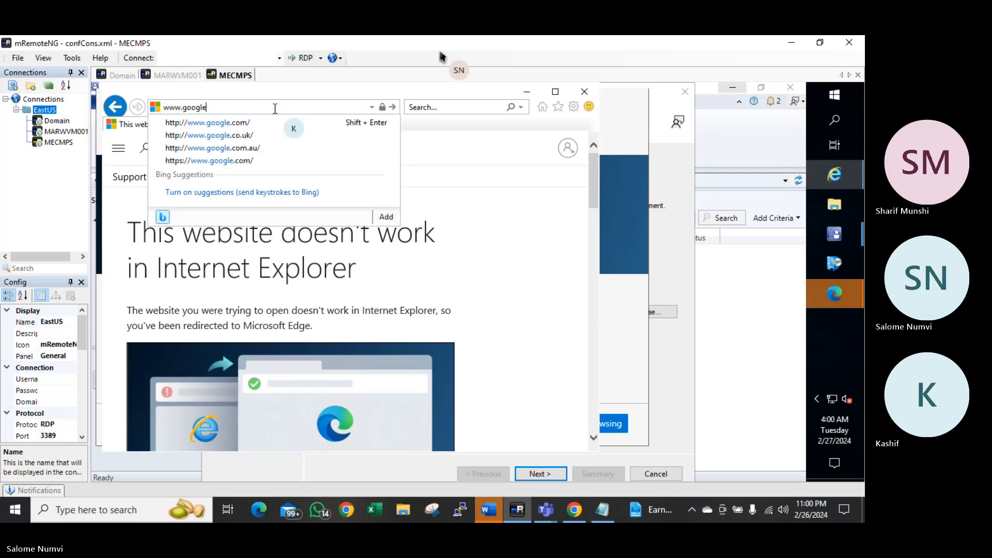
type(".com")
key("Return")
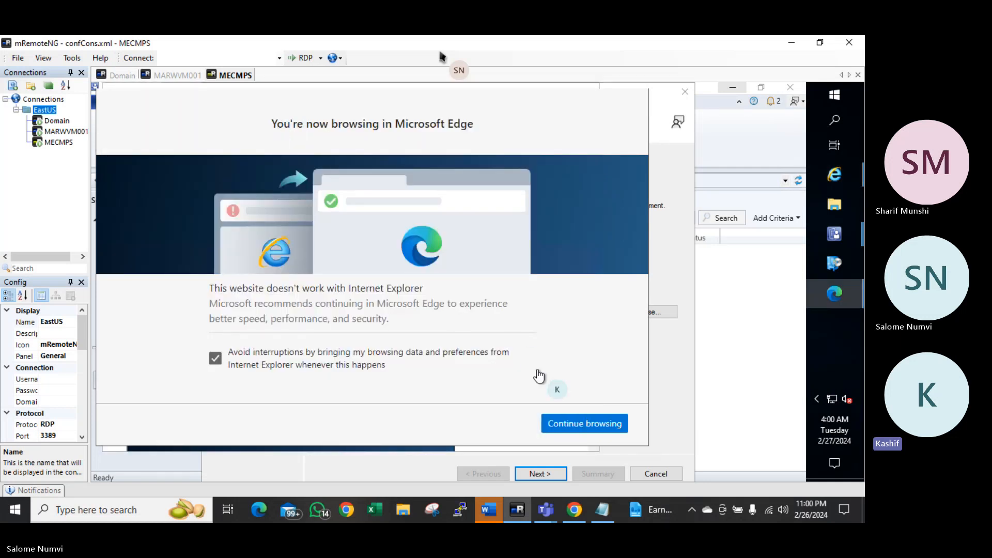
left_click(572, 428)
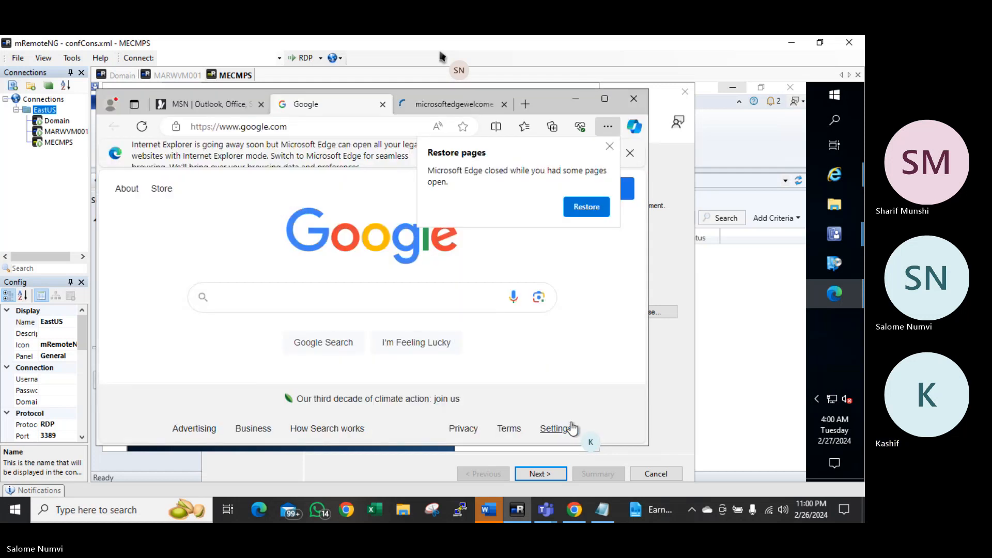
Search Google for 'Download chrome msi application'
left_click(360, 297)
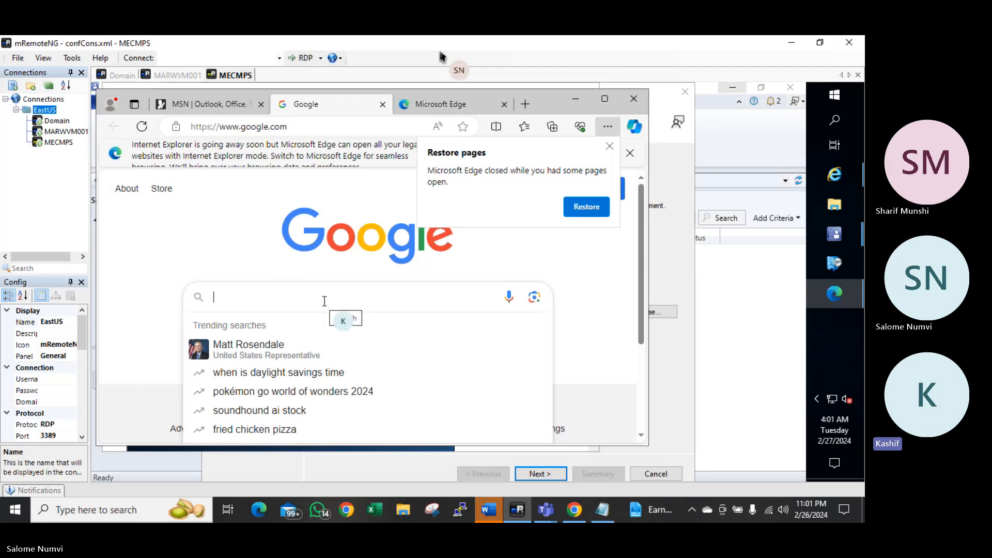
type("Download")
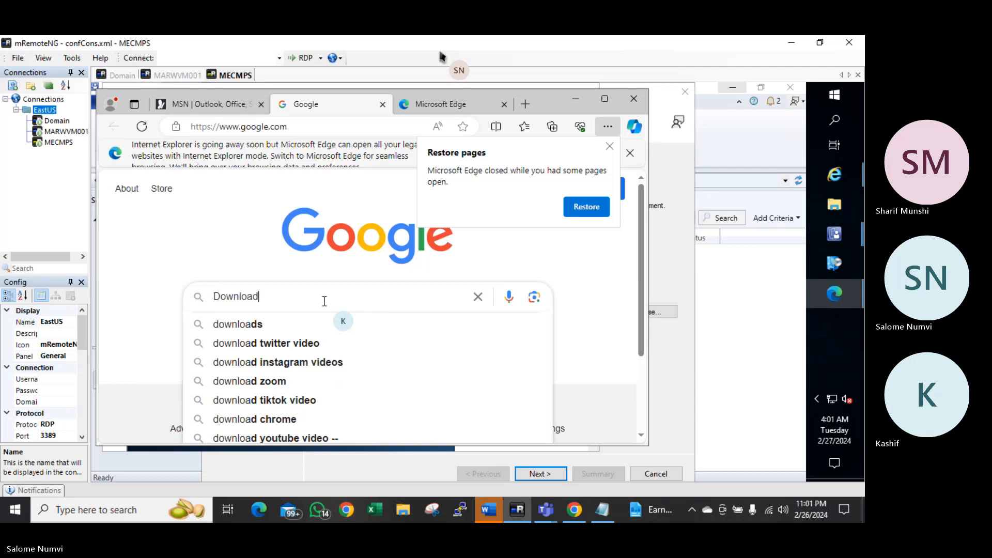
type(" chrome")
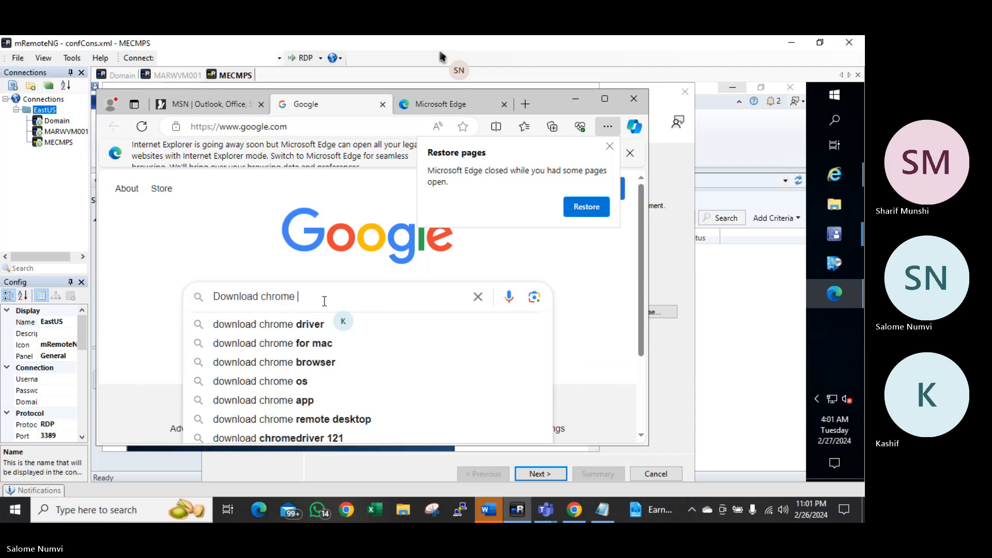
type(" msi")
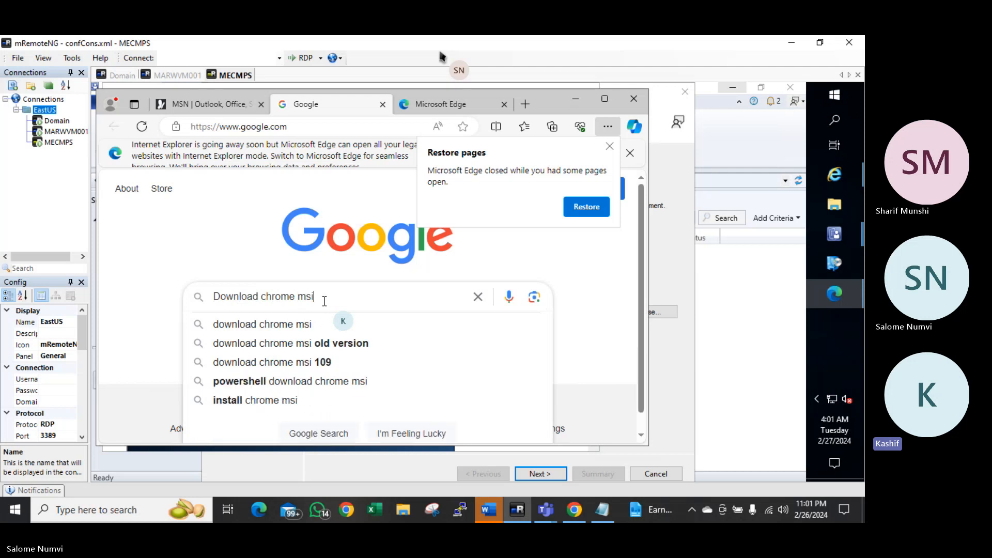
type(" ap")
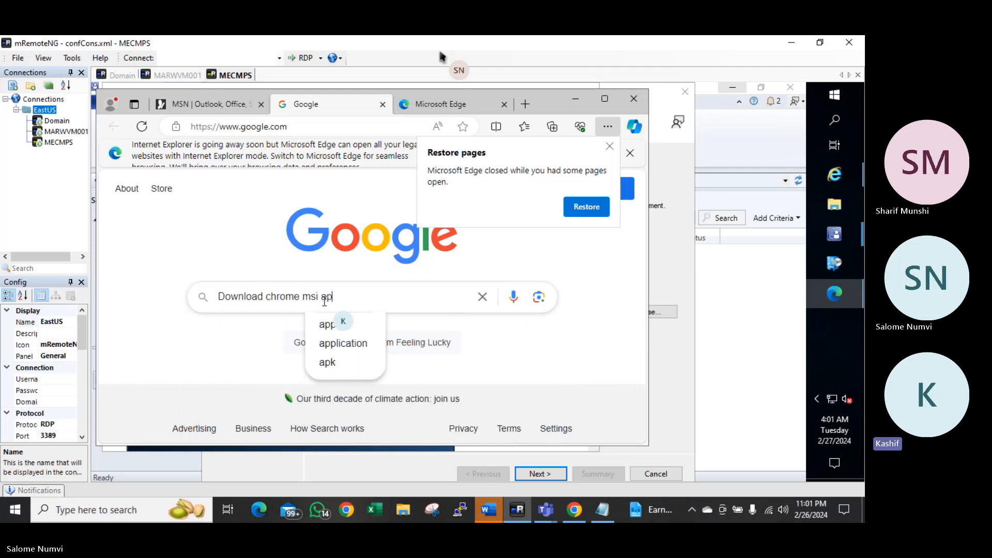
type("plication")
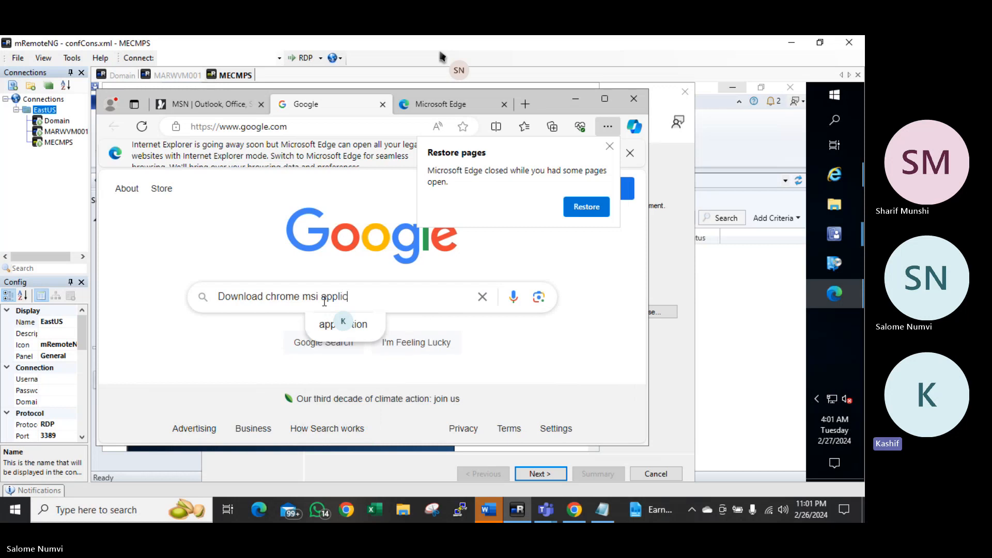
key("Return")
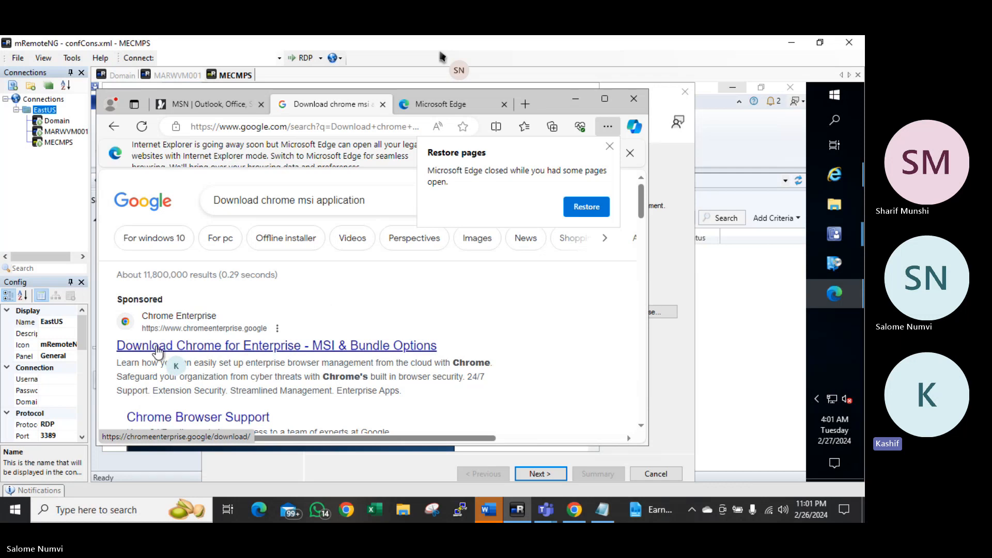
Open the Chrome for Enterprise download page and start the bundle download
left_click(186, 353)
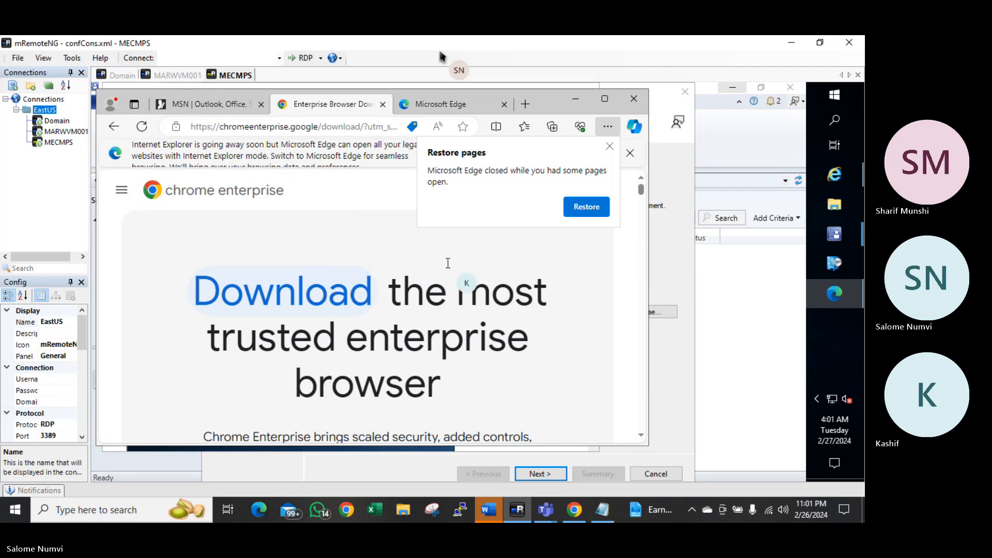
left_click(610, 146)
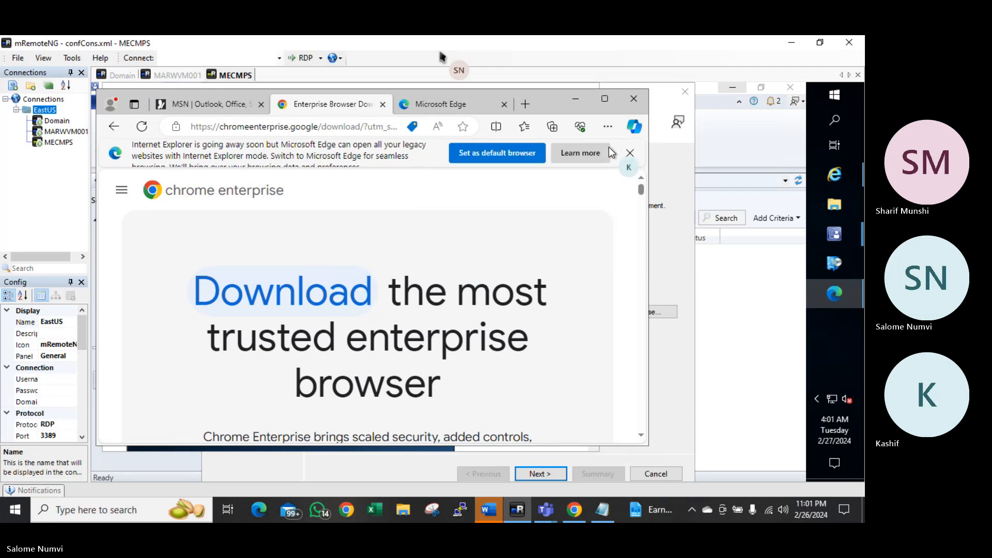
scroll(532, 289, "down", 3)
scroll(530, 298, "down", 2)
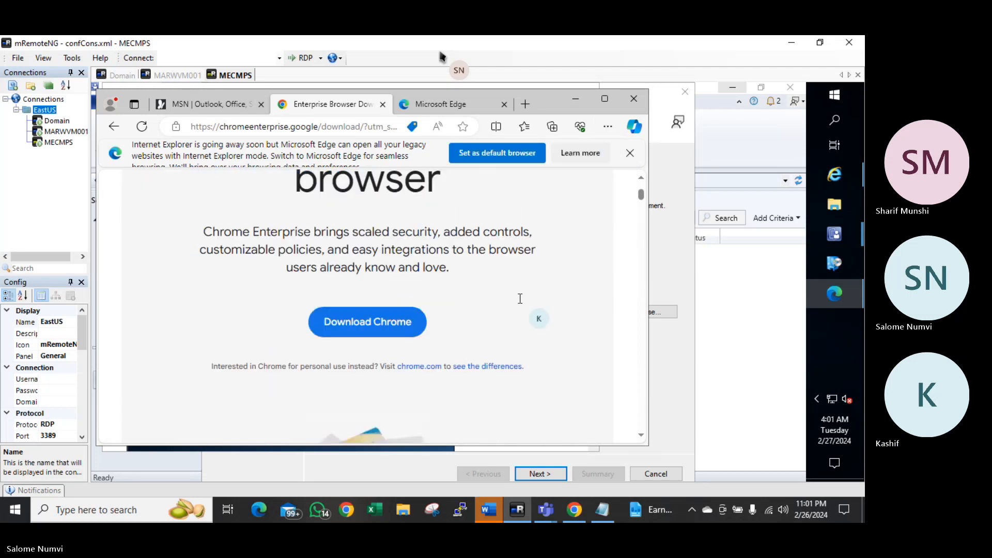
left_click(345, 323)
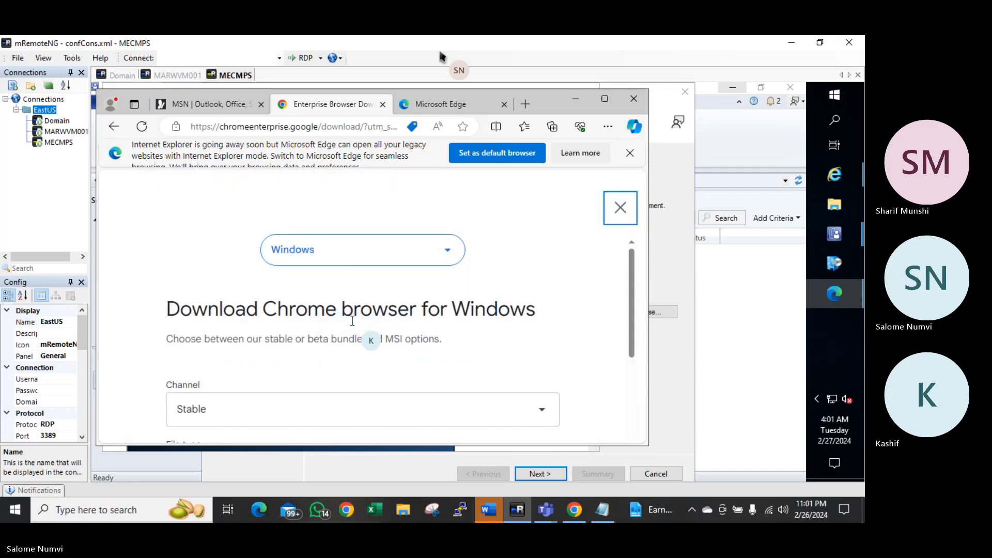
Opt in to usage statistics and accept the terms to download GoogleChromeEnterpriseBundle64.zip
scroll(353, 313, "down", 2)
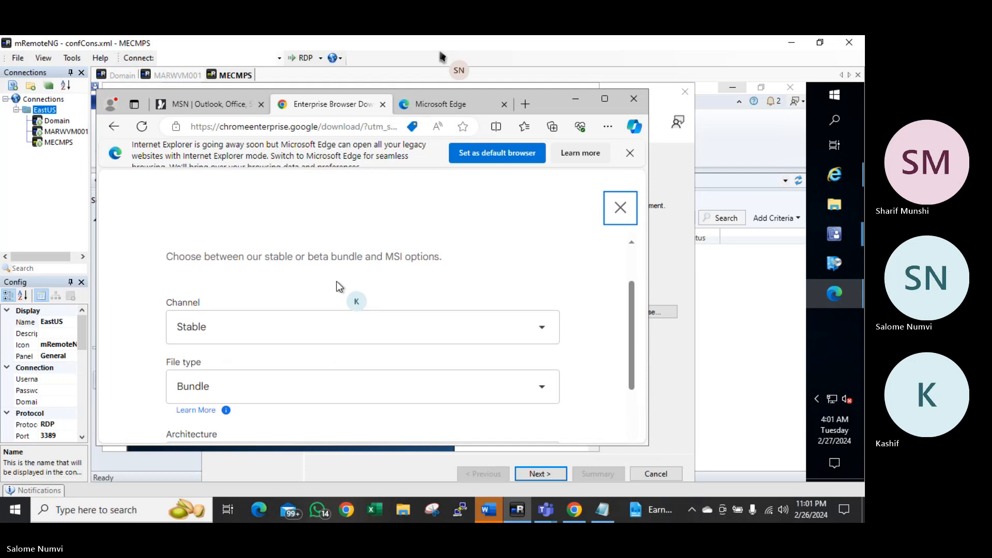
scroll(284, 304, "down", 1)
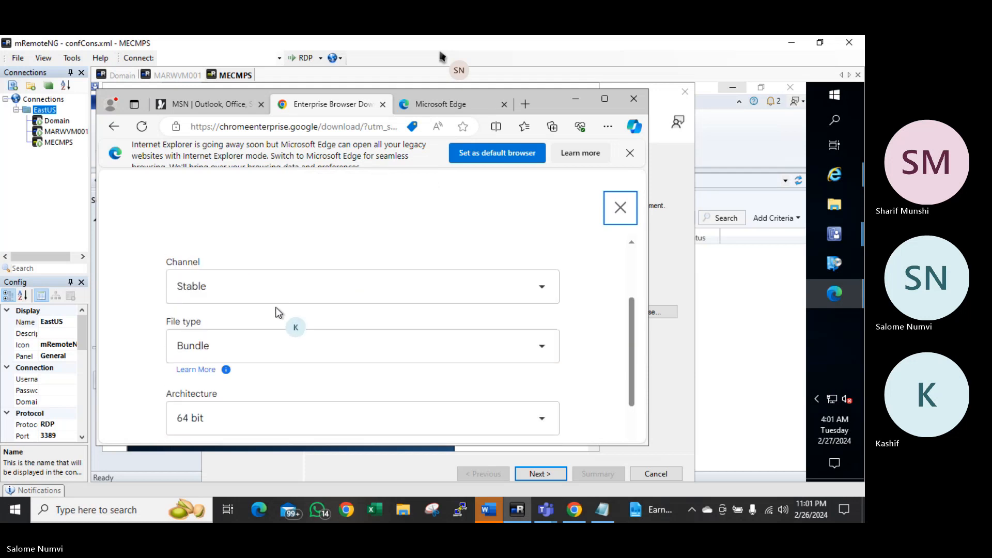
scroll(269, 329, "down", 1)
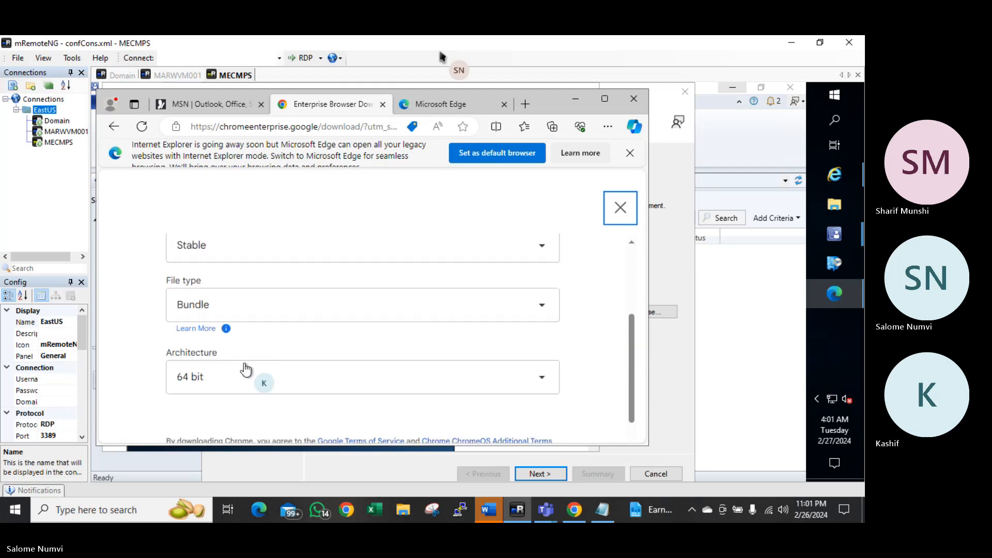
scroll(228, 365, "down", 3)
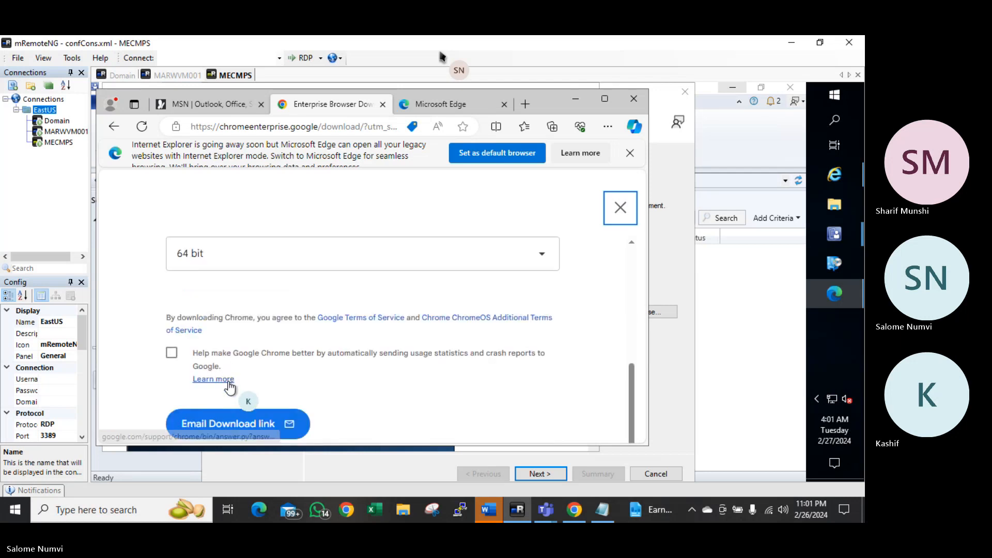
scroll(230, 386, "down", 1)
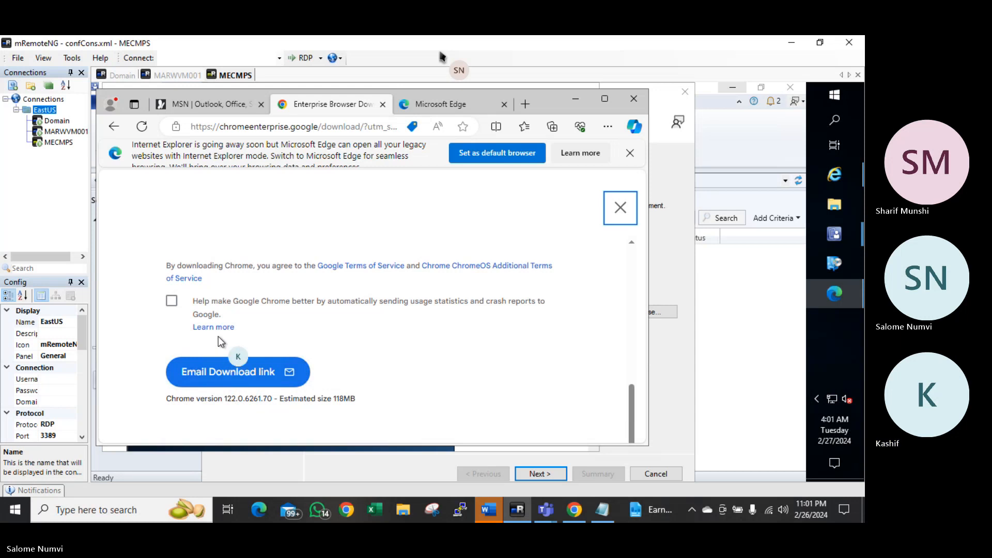
left_click(172, 301)
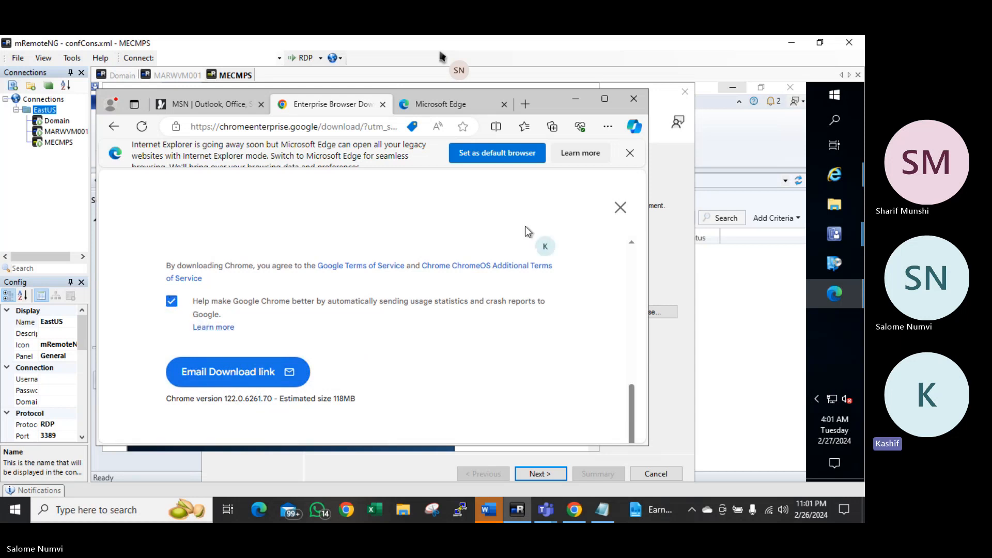
left_click(605, 97)
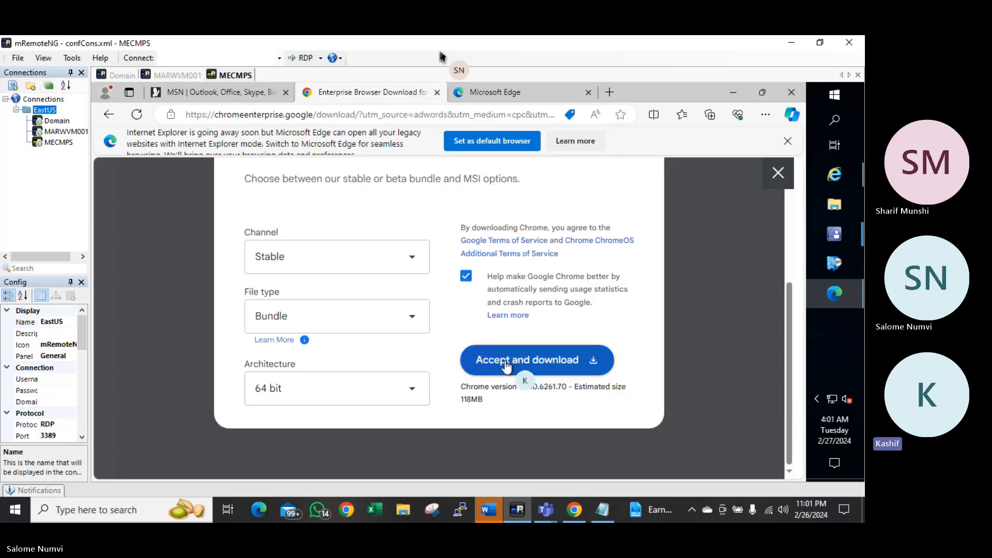
left_click(530, 358)
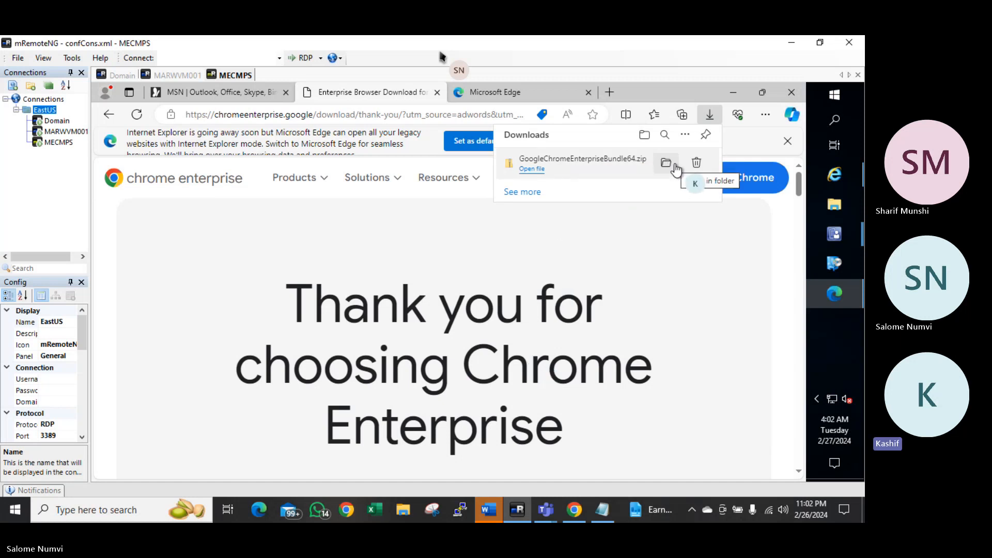
In the Downloads folder, delete the MECM folder and both ADK installers
left_click(666, 163)
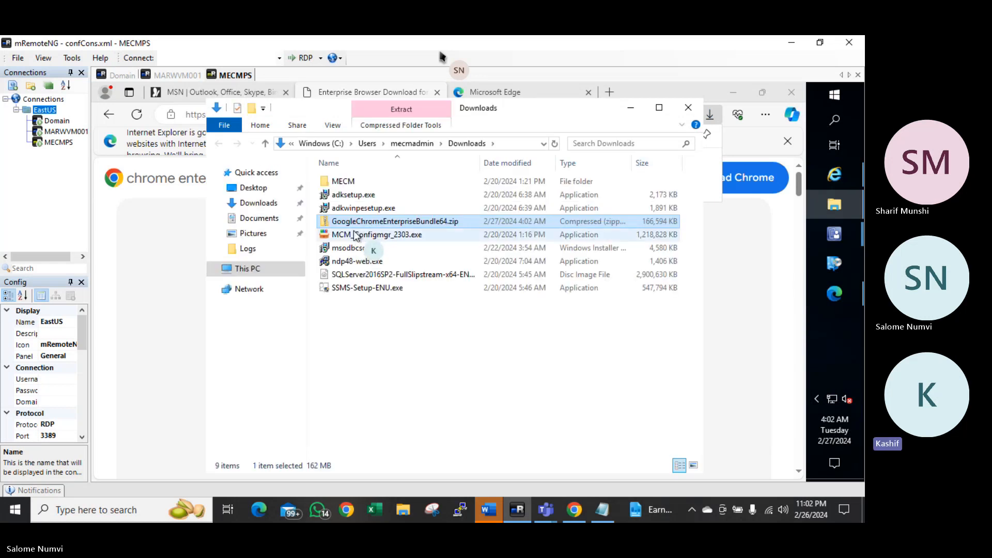
left_click(387, 332)
key("ctrl+a")
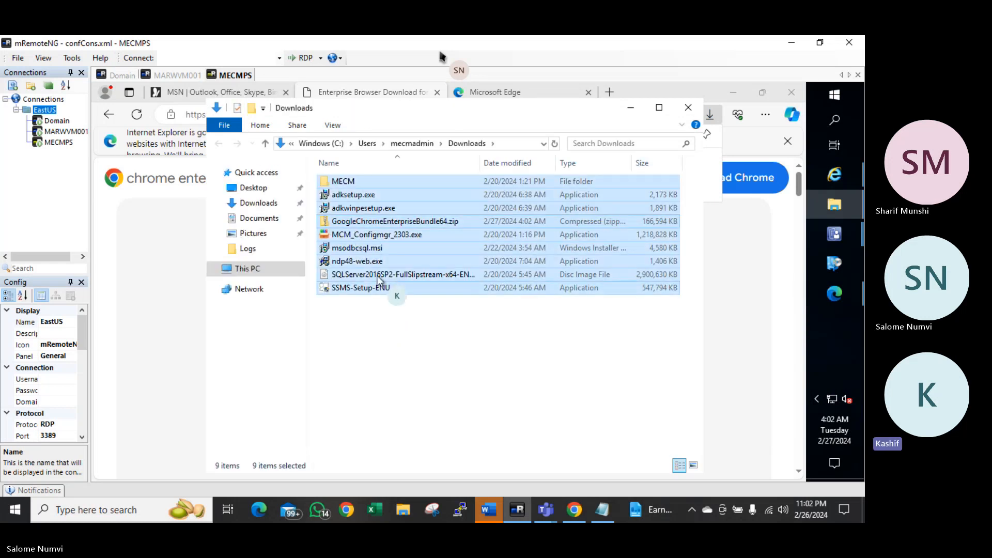
left_click(368, 219, "ctrl")
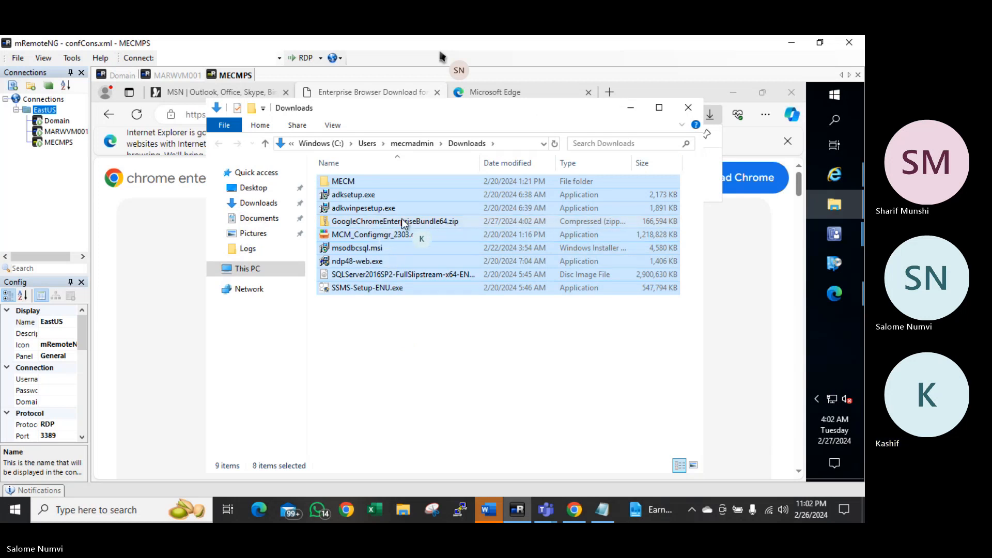
left_click(415, 221, "ctrl")
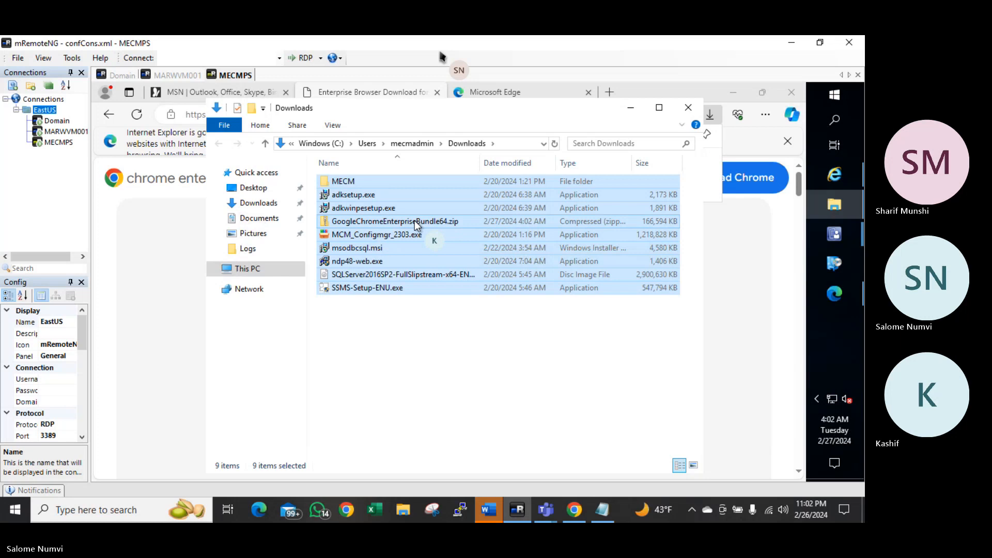
left_click(404, 304)
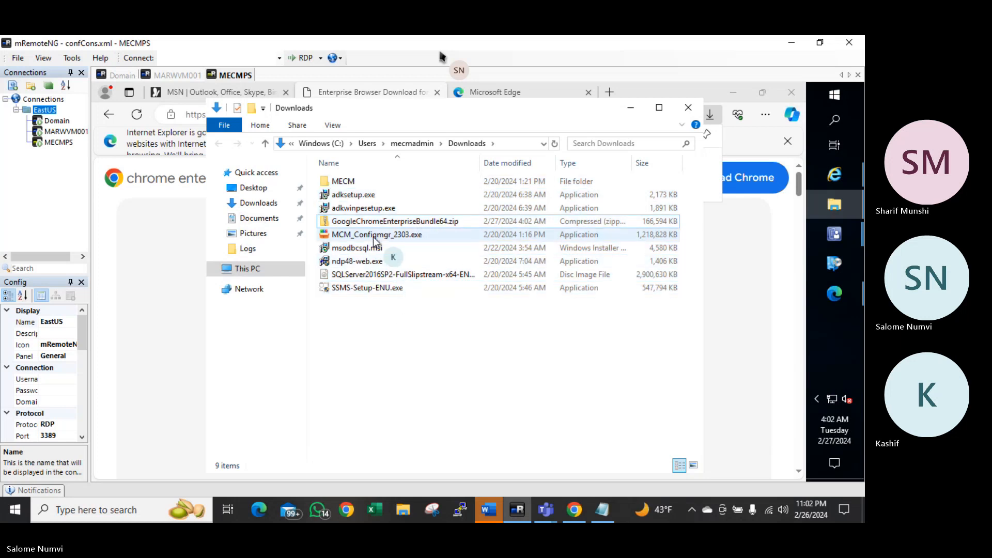
left_click(353, 184)
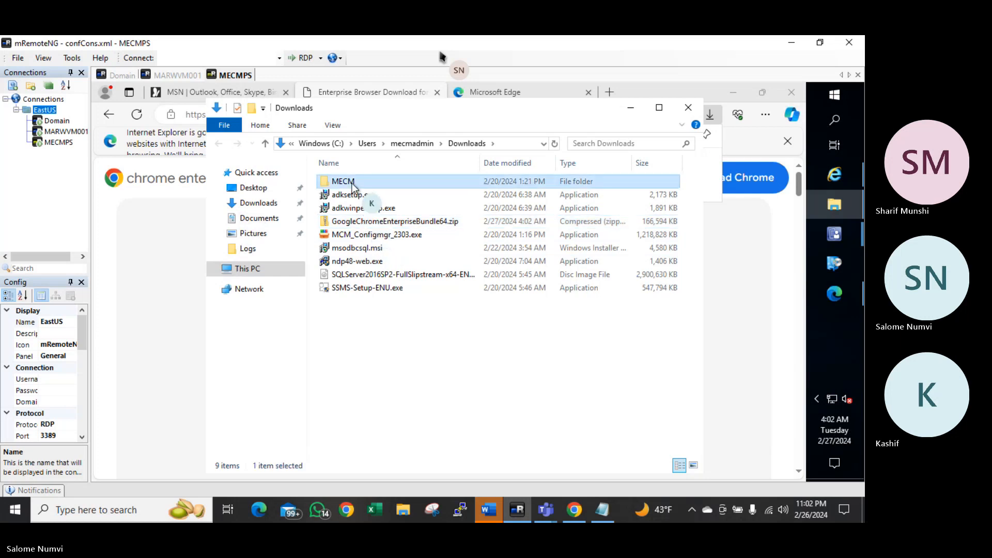
key("shift+Down")
key("shift+Down")
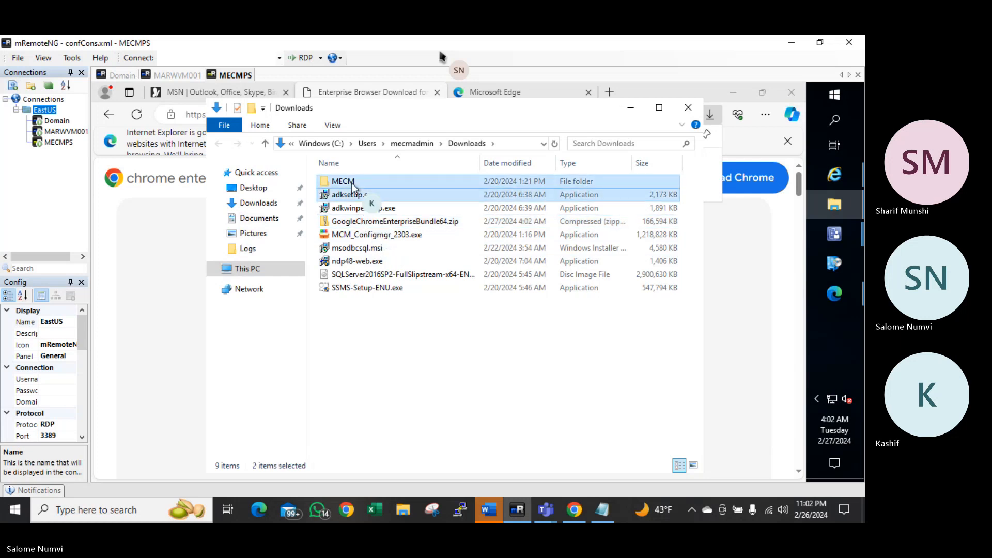
key("Delete")
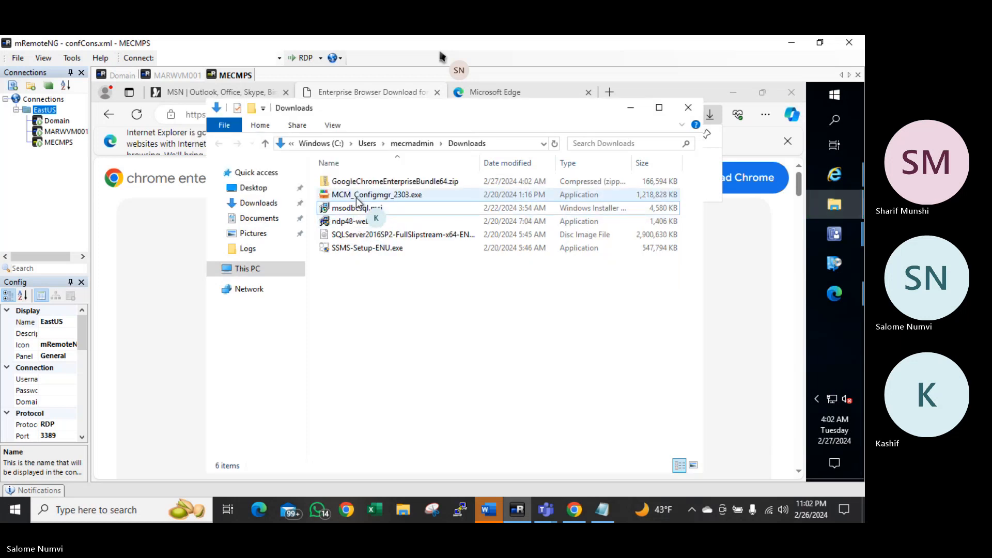
Delete the remaining five files from MCM_Configmgr_2303.exe down, then select the Chrome zip
left_click(356, 198)
key("shift+Down")
key("shift+Down")
key("shift+Down")
key("shift+Down")
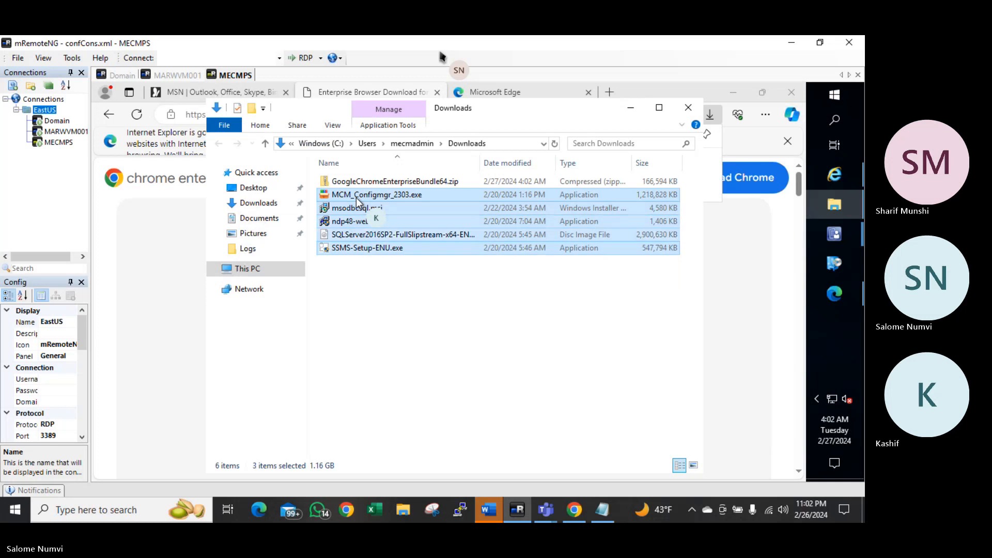
key("Delete")
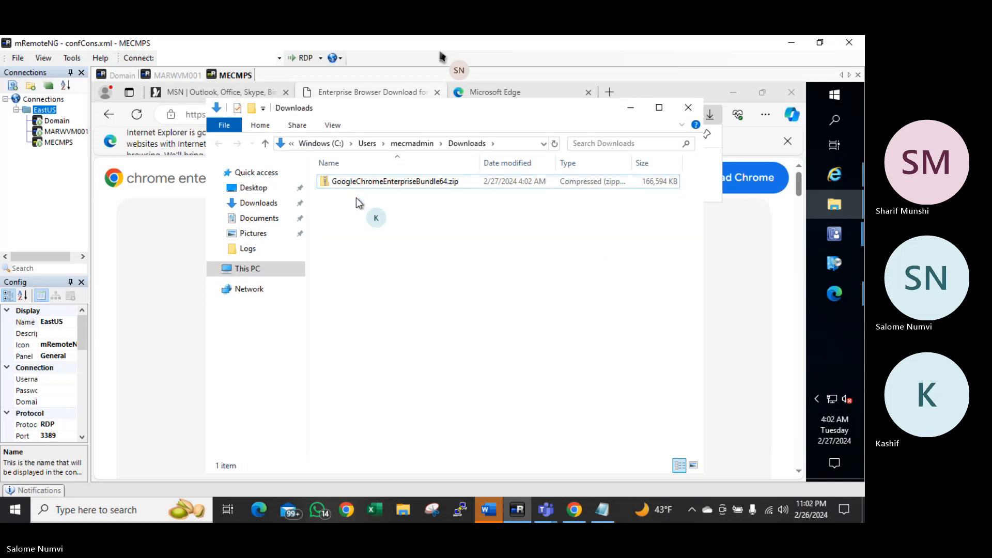
left_click(413, 181)
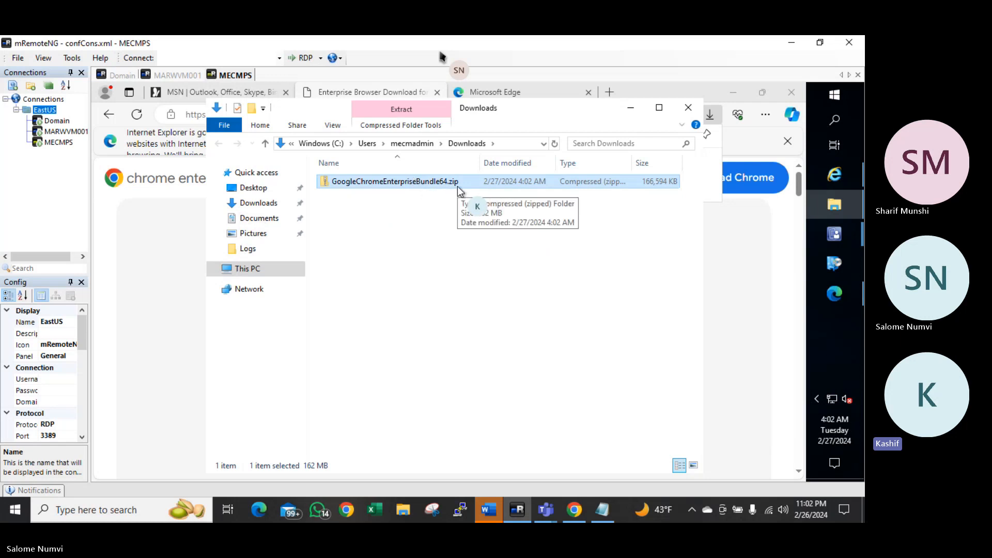
Extract GoogleChromeEnterpriseBundle64.zip into its suggested default folder
right_click(458, 191)
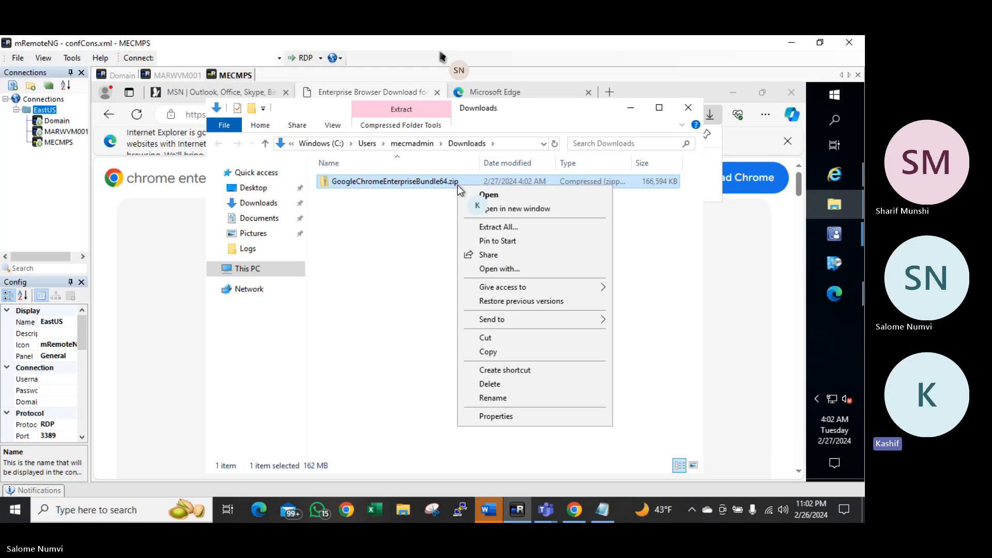
left_click(493, 228)
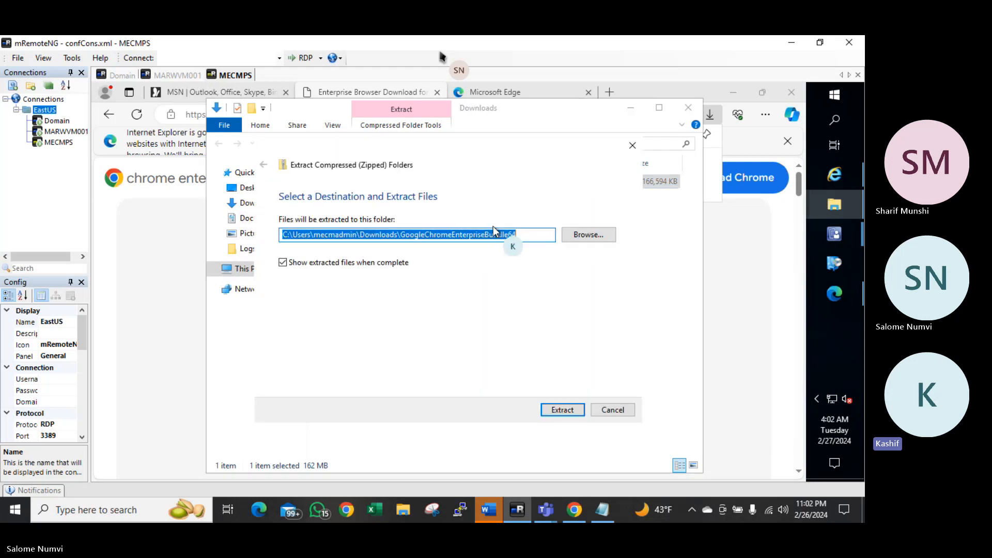
left_click(563, 411)
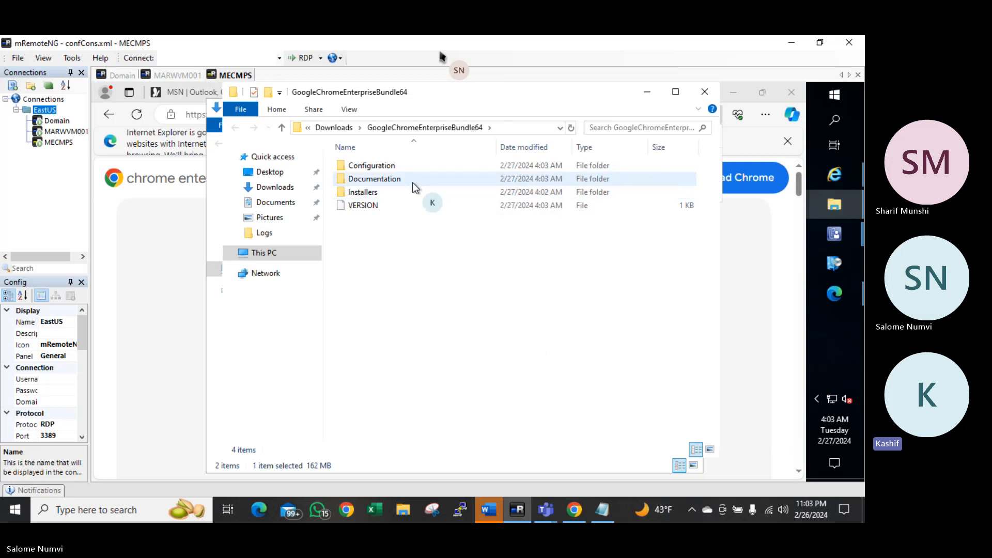
Open the Installers folder and cut GoogleChromeStandaloneEnterprise64.msi
double_click(367, 191)
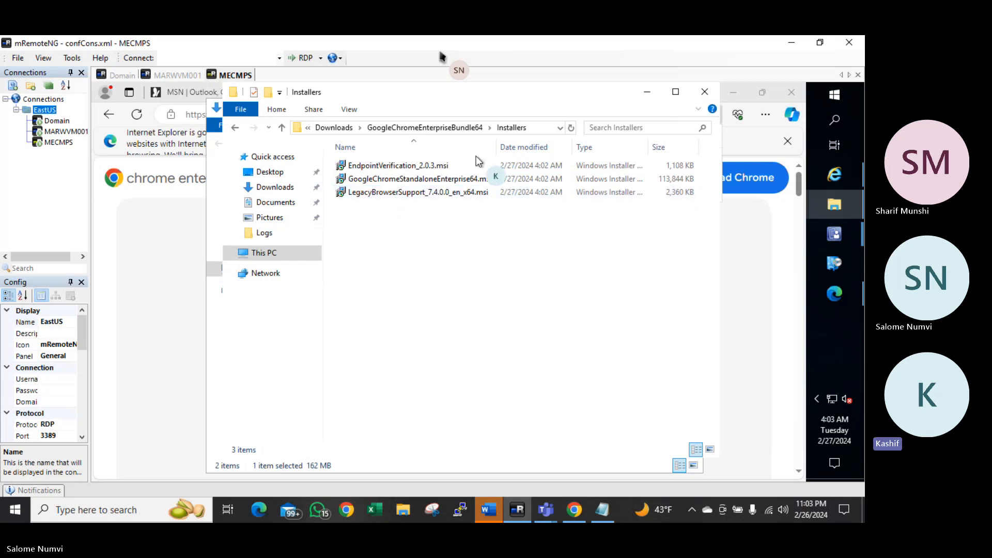
left_click(450, 179)
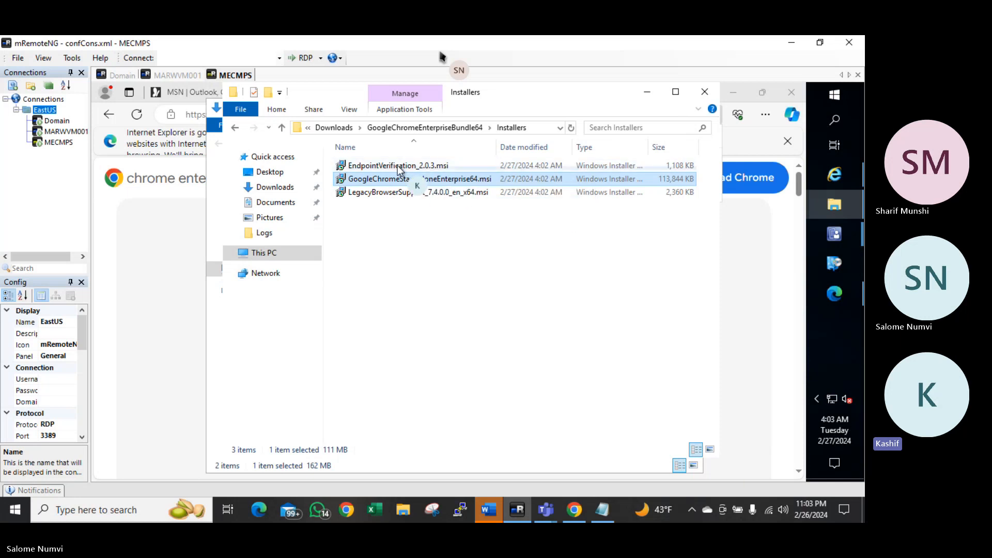
left_click(350, 113)
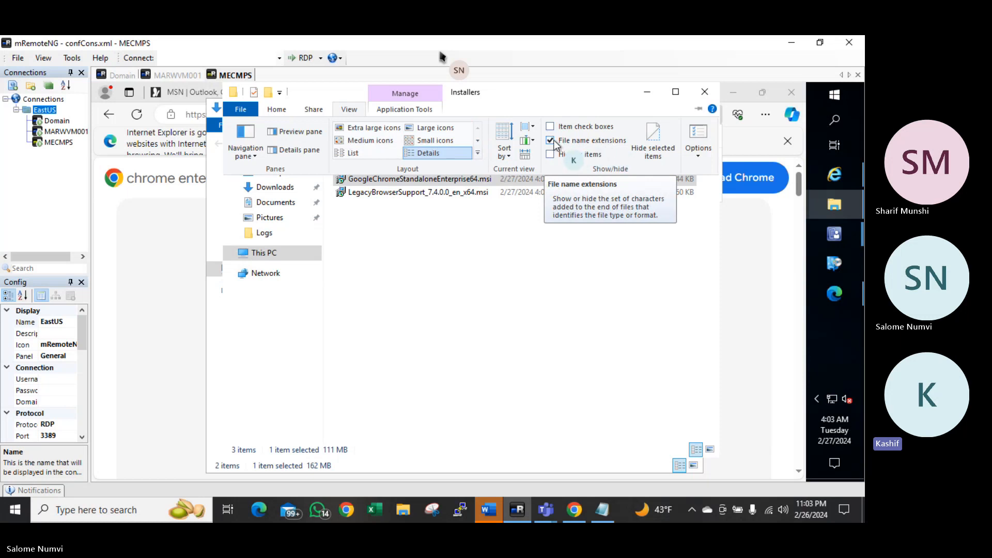
left_click(453, 239)
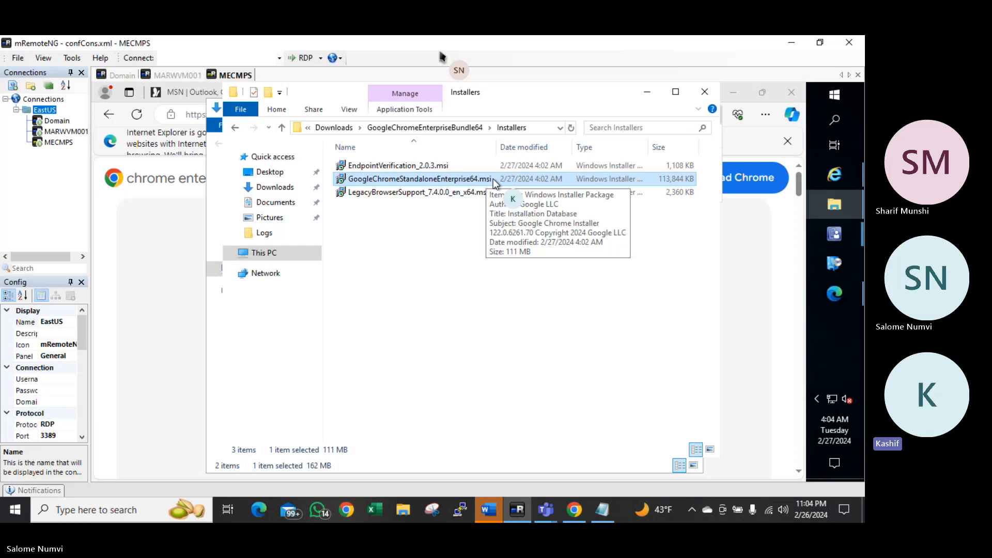
right_click(492, 178)
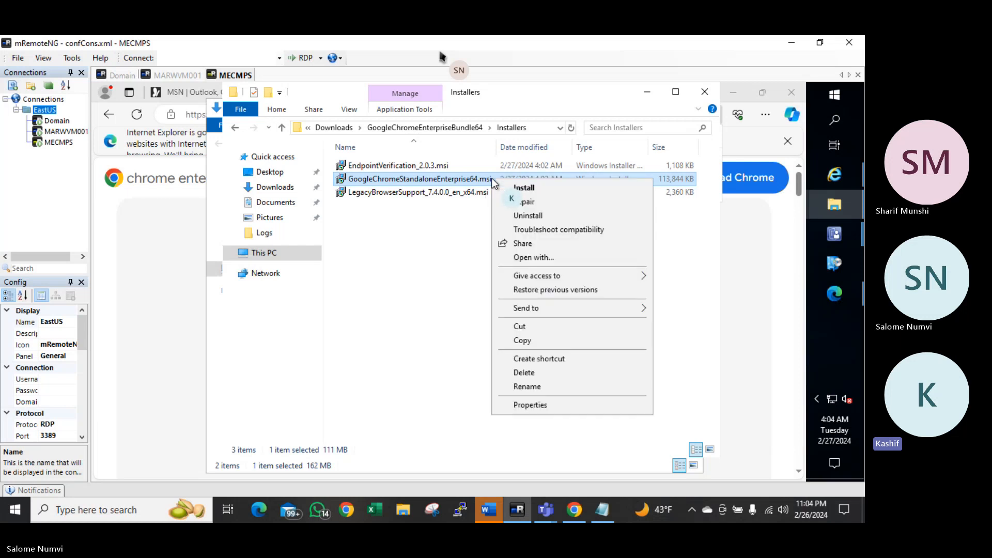
left_click(525, 325)
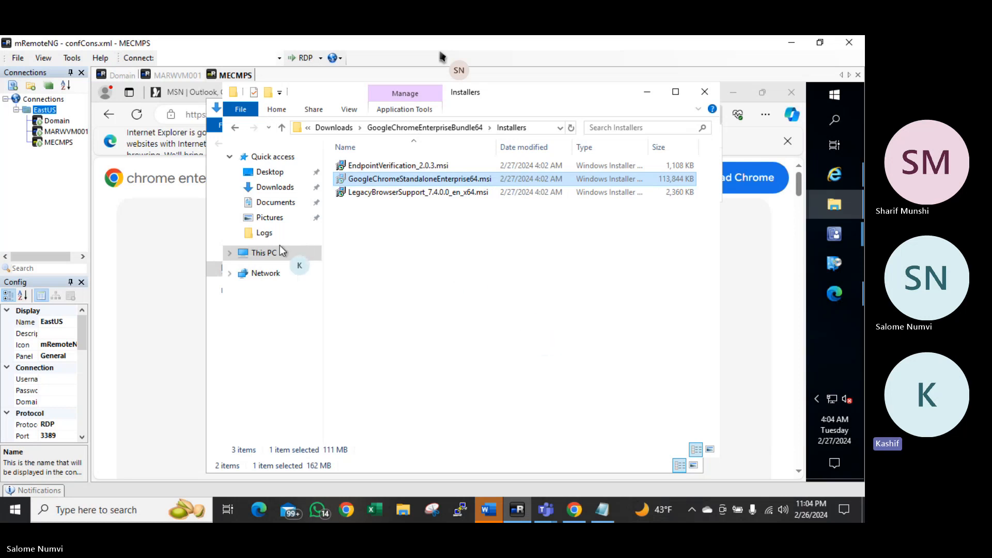
Create a new folder named Source_Files at the root of Windows (C:)
left_click(262, 254)
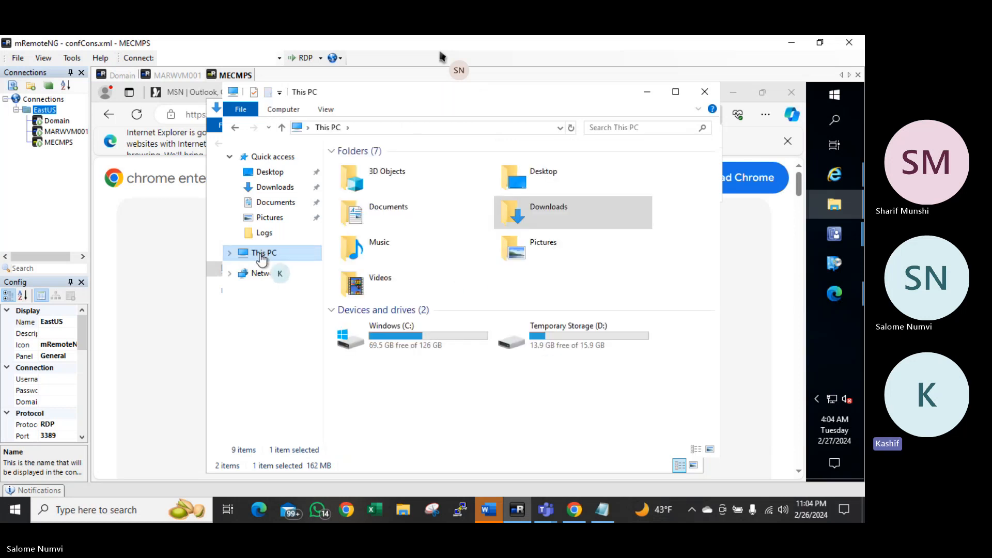
left_click(421, 338)
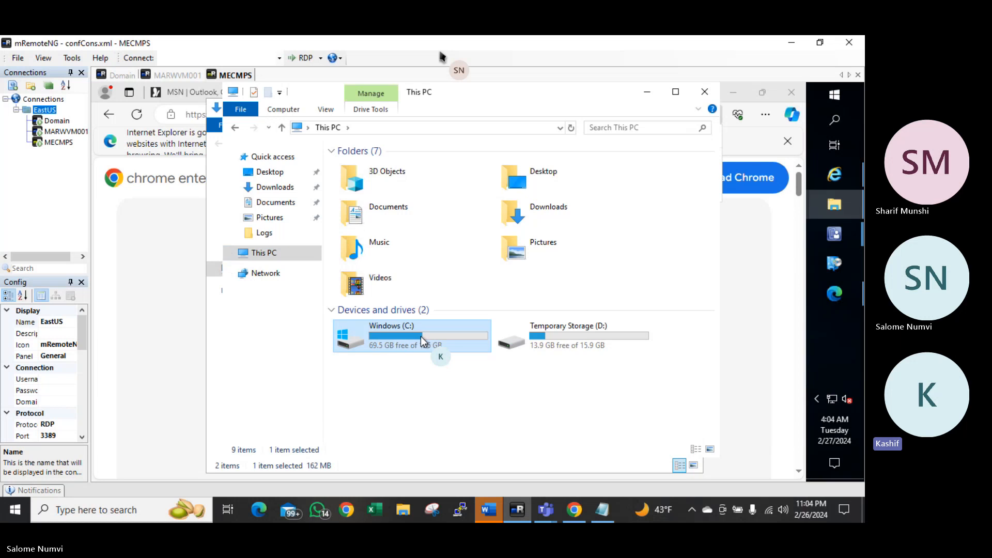
double_click(420, 337)
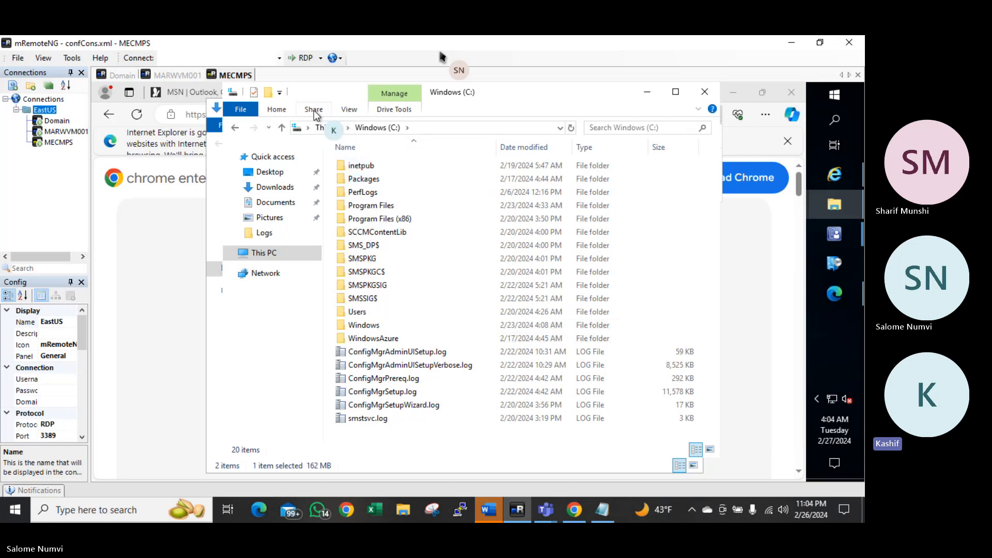
left_click(269, 92)
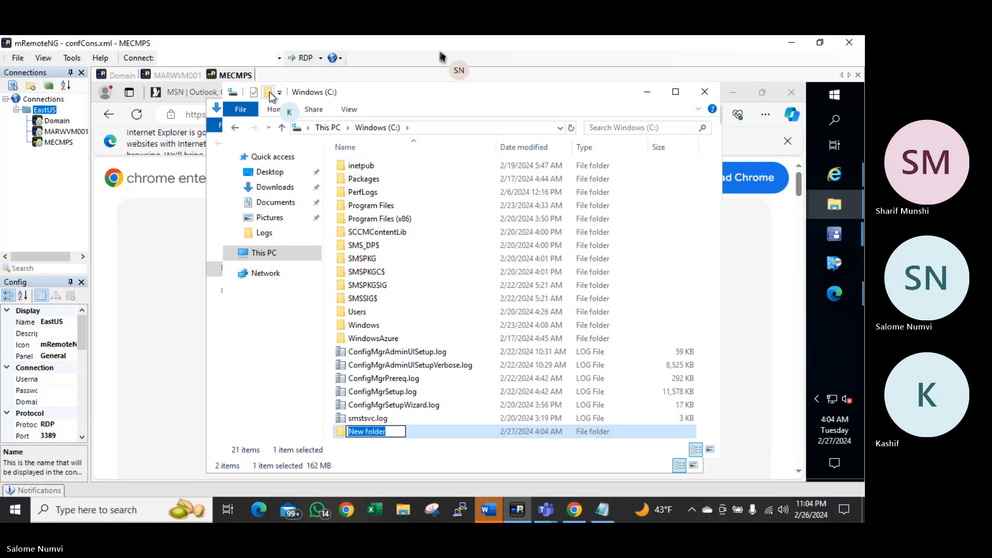
type("So")
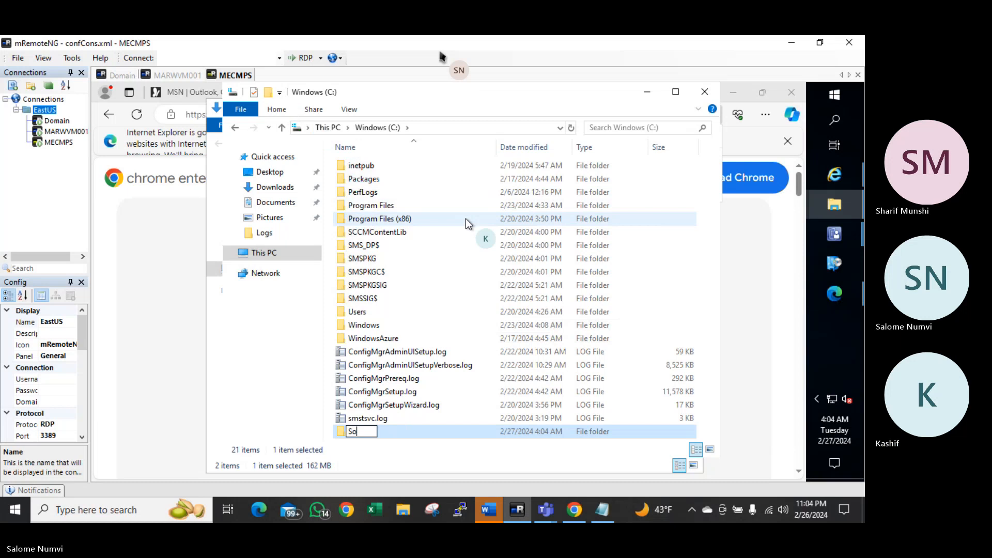
type("urce_")
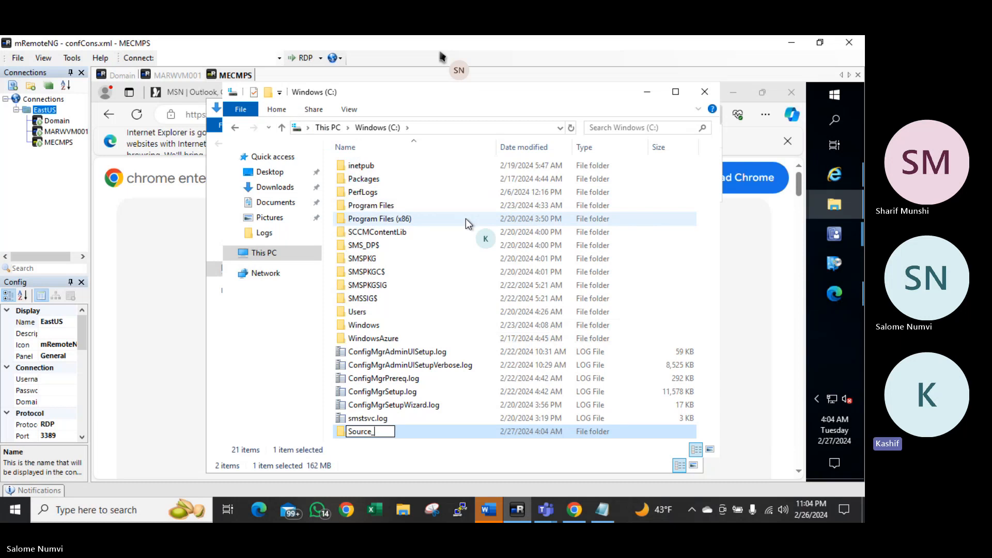
type("Files")
key("Return")
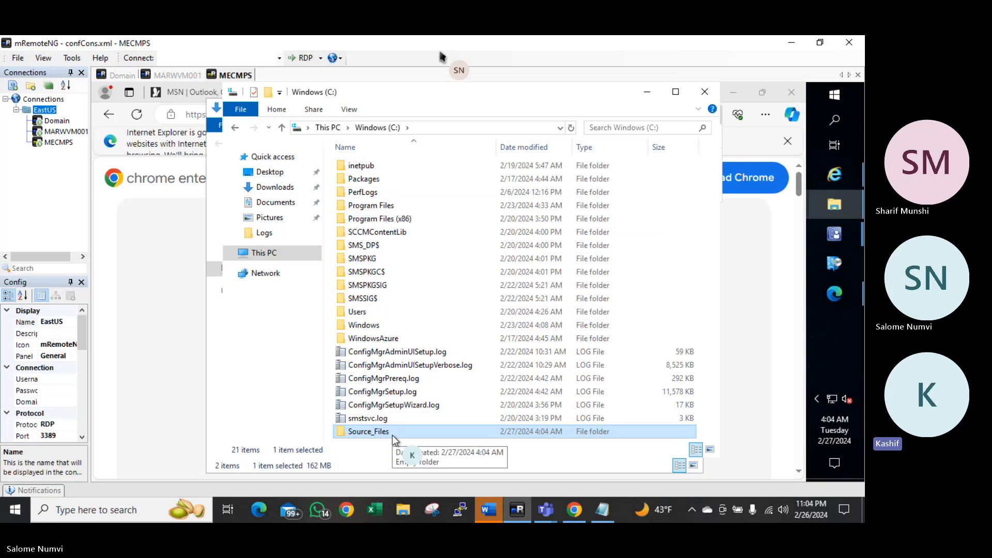
Share Source_Files as \\MECMPS\Source_Files, giving Everyone Read/Write permission
right_click(362, 432)
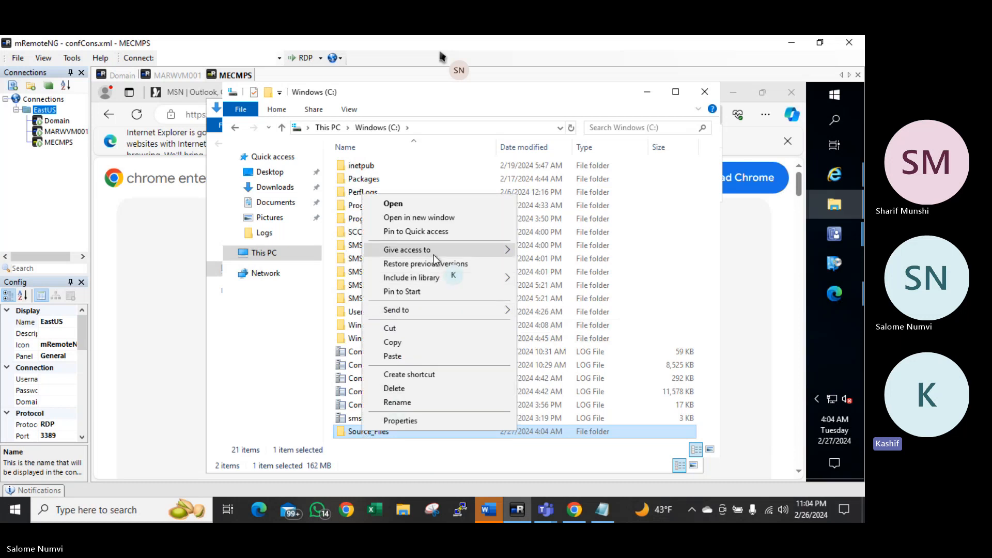
mouse_move(445, 252)
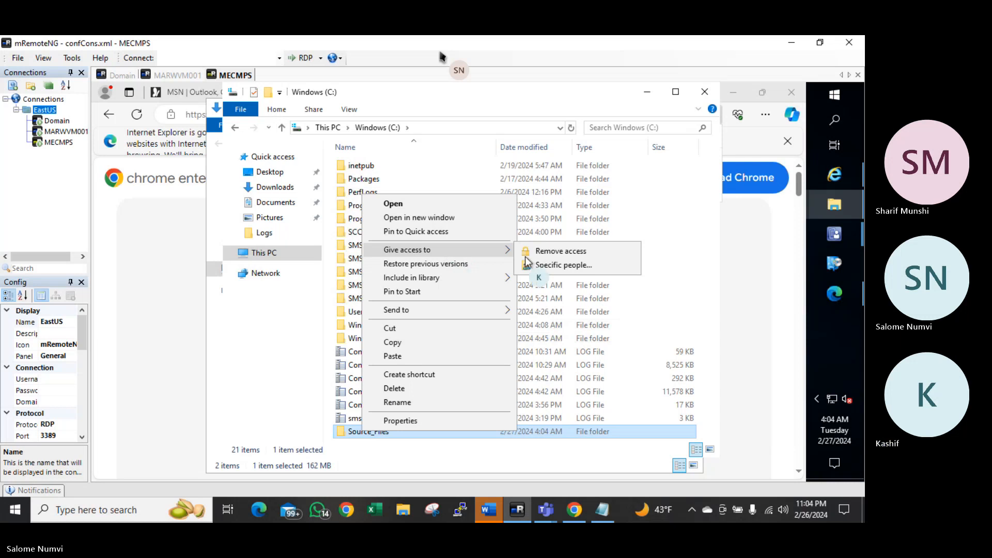
left_click(550, 265)
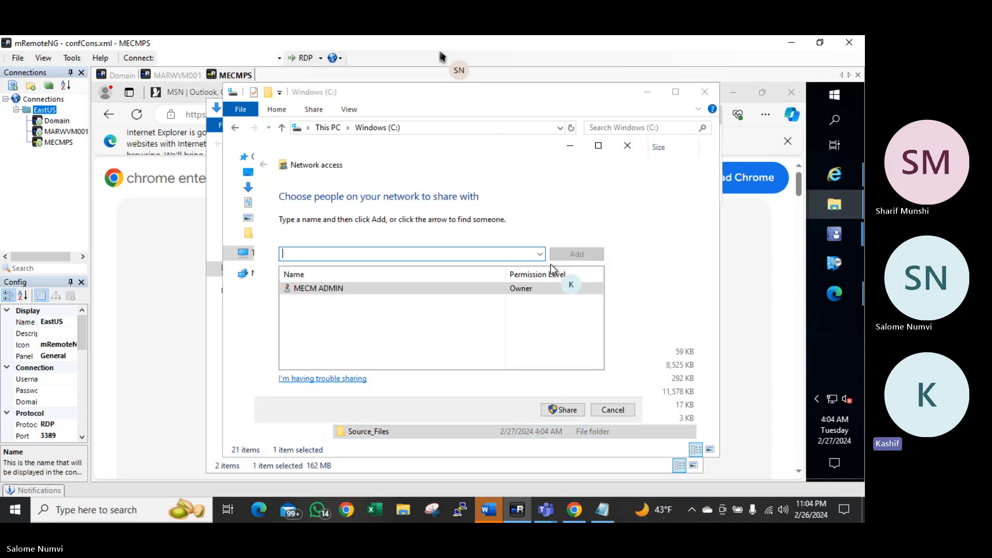
left_click(540, 254)
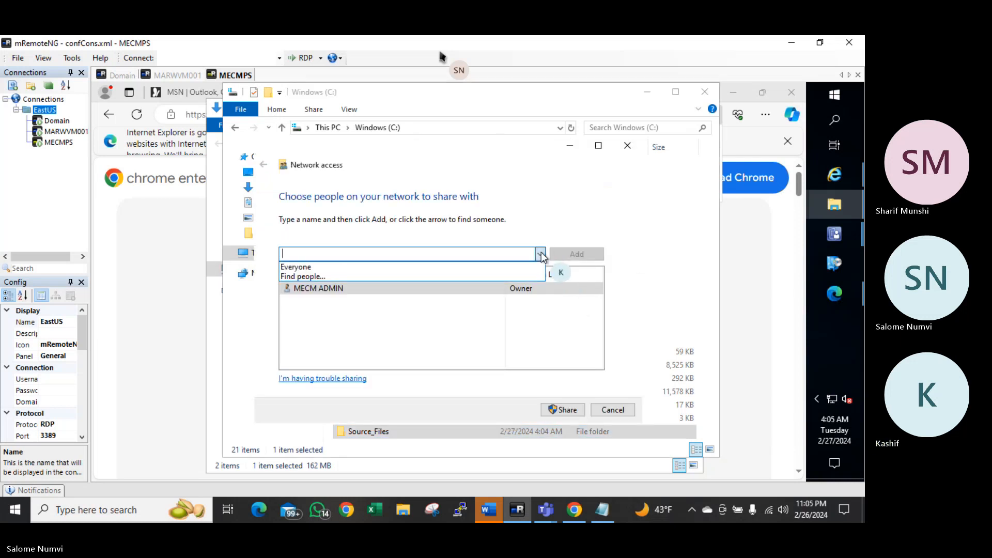
left_click(332, 267)
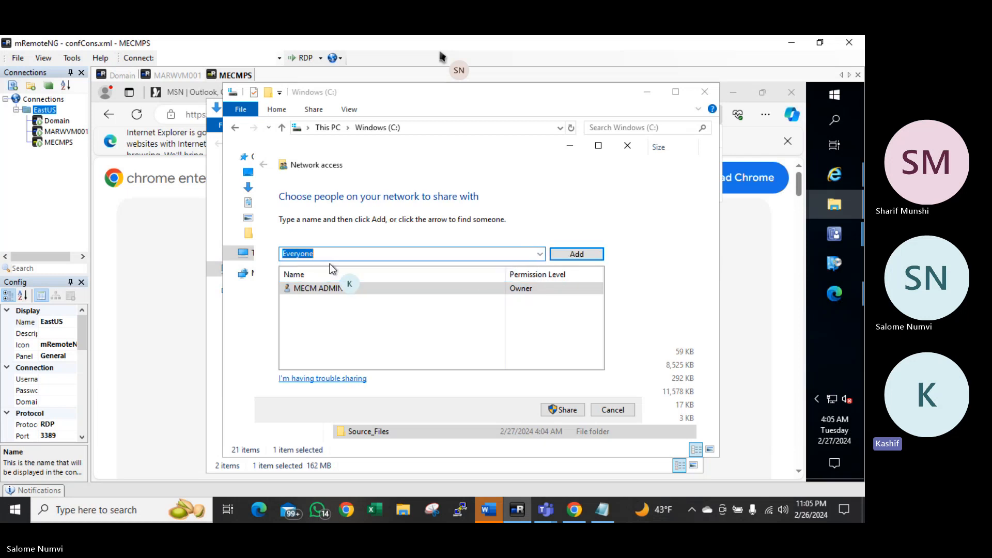
left_click(580, 255)
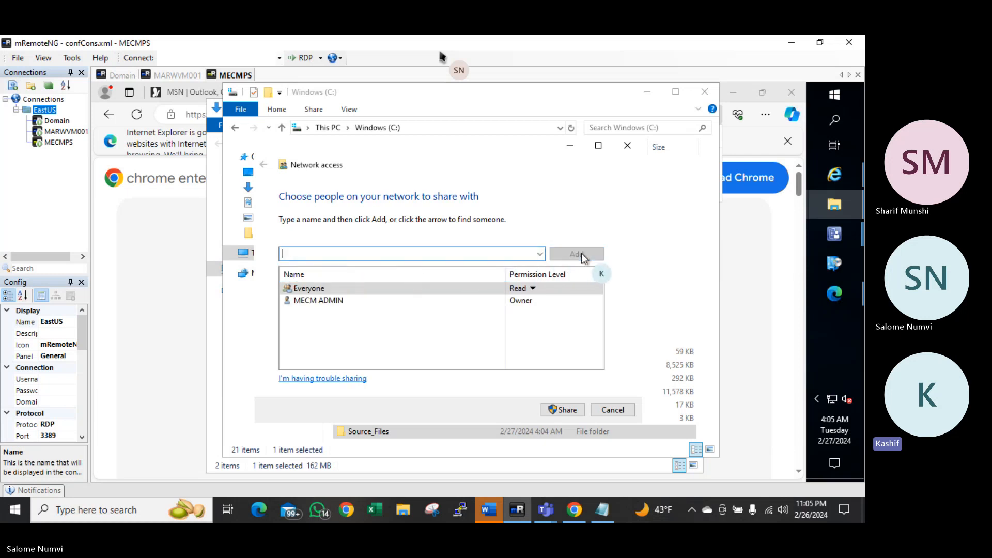
left_click(531, 288)
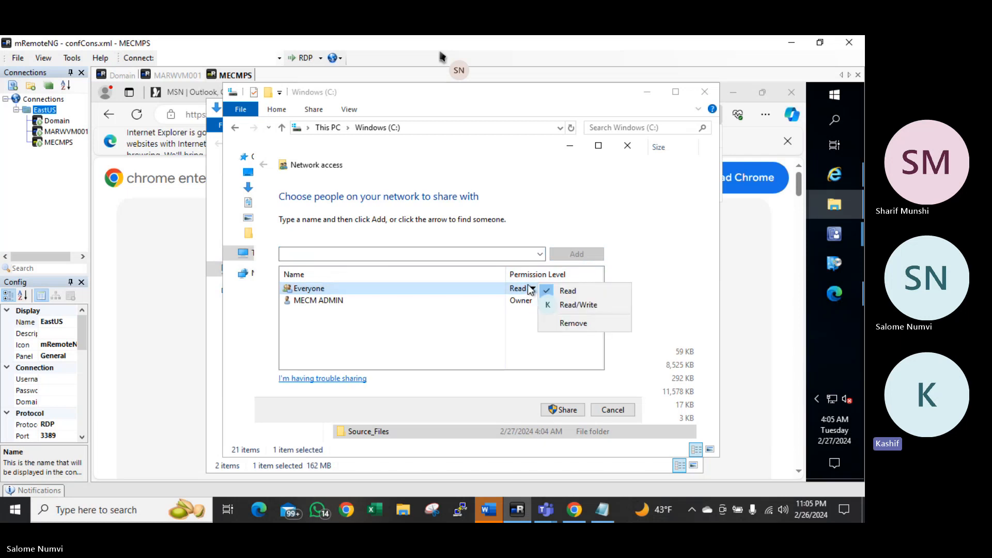
left_click(563, 304)
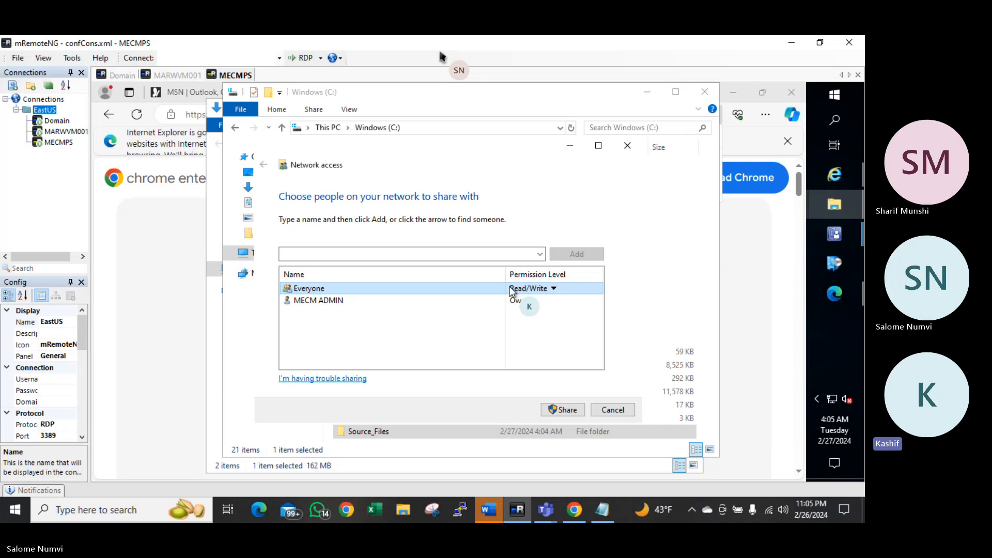
left_click(567, 409)
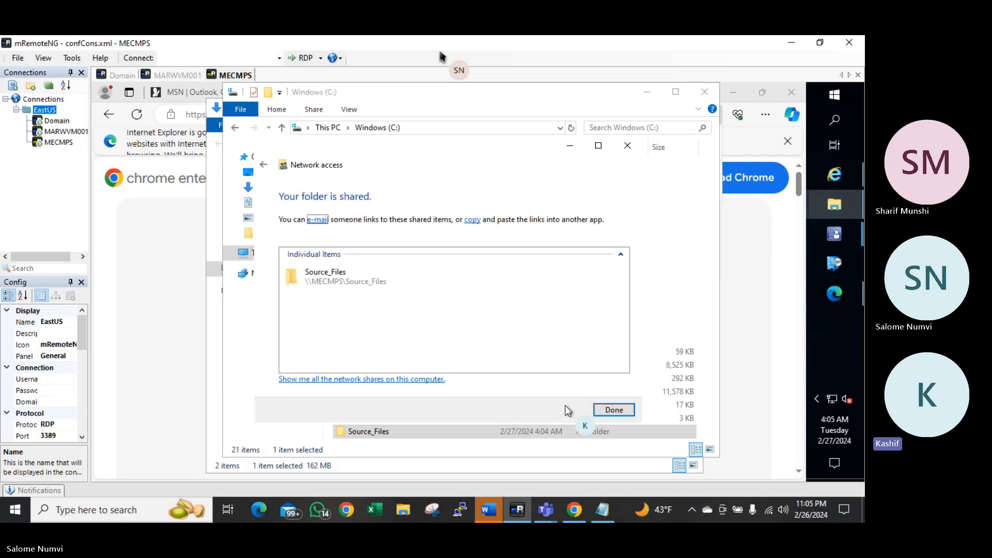
left_click(613, 410)
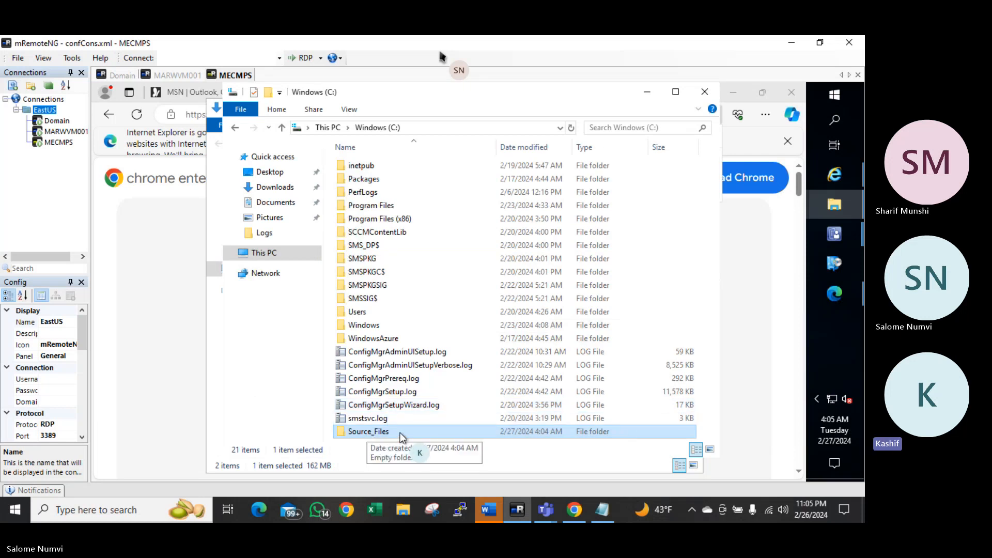
left_click(470, 128)
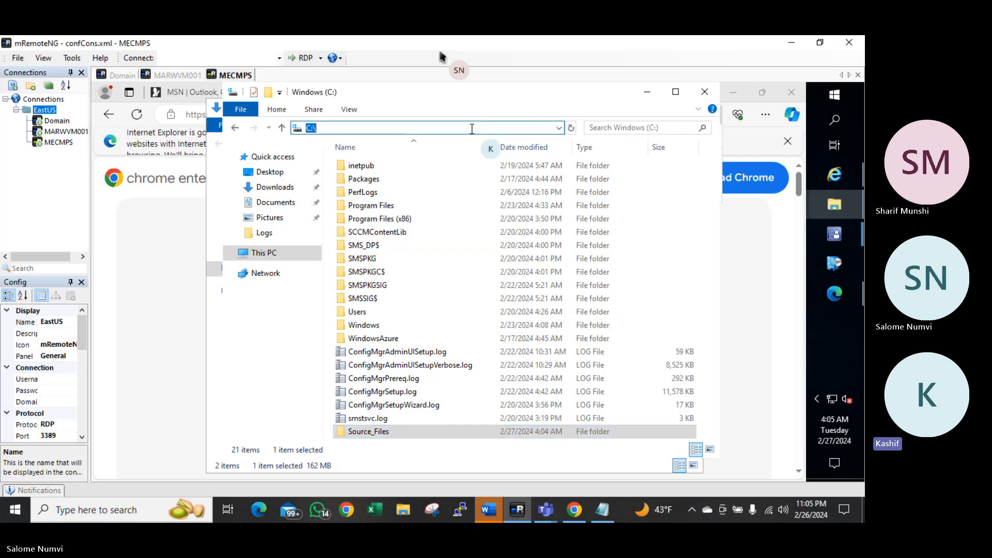
type("\\\\")
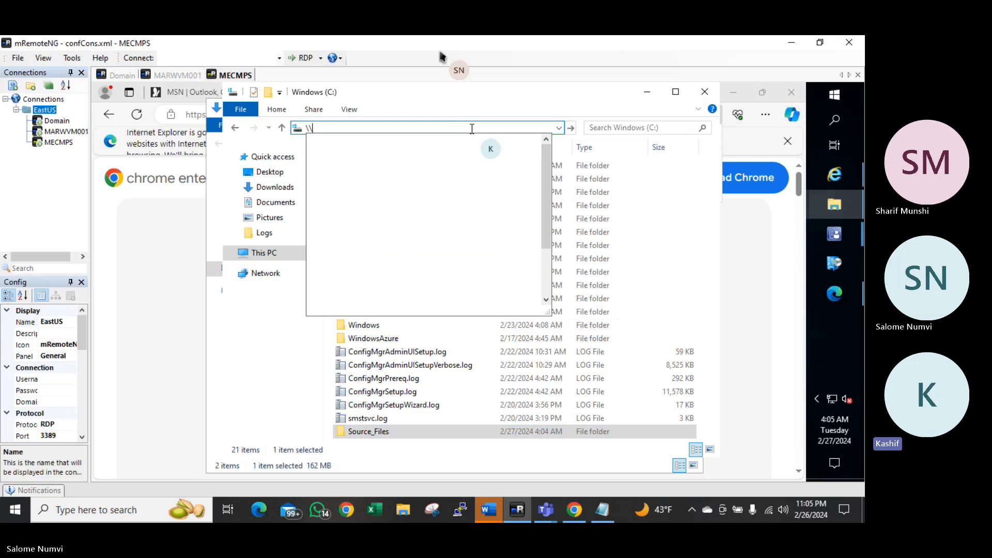
type("MECMPS")
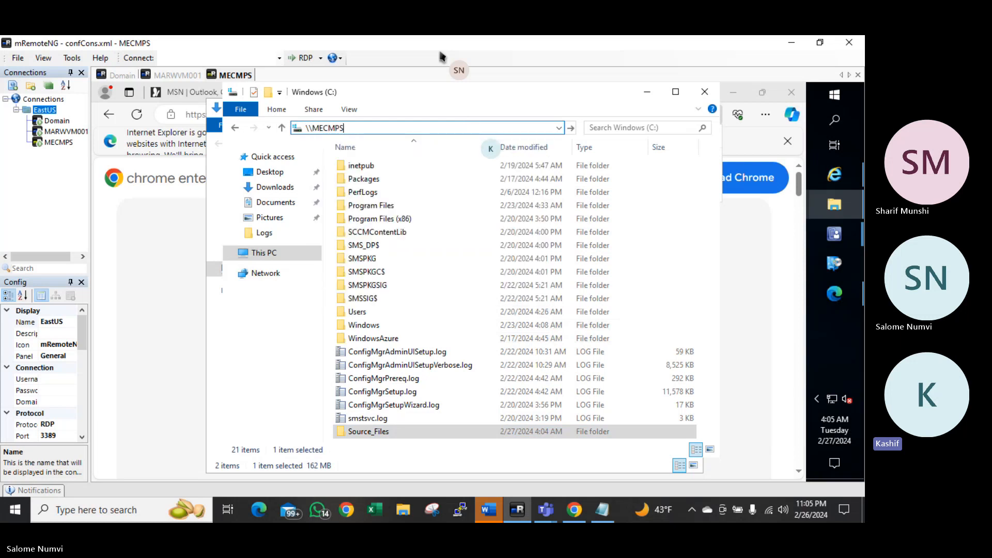
type("\\source_Files")
key("Return")
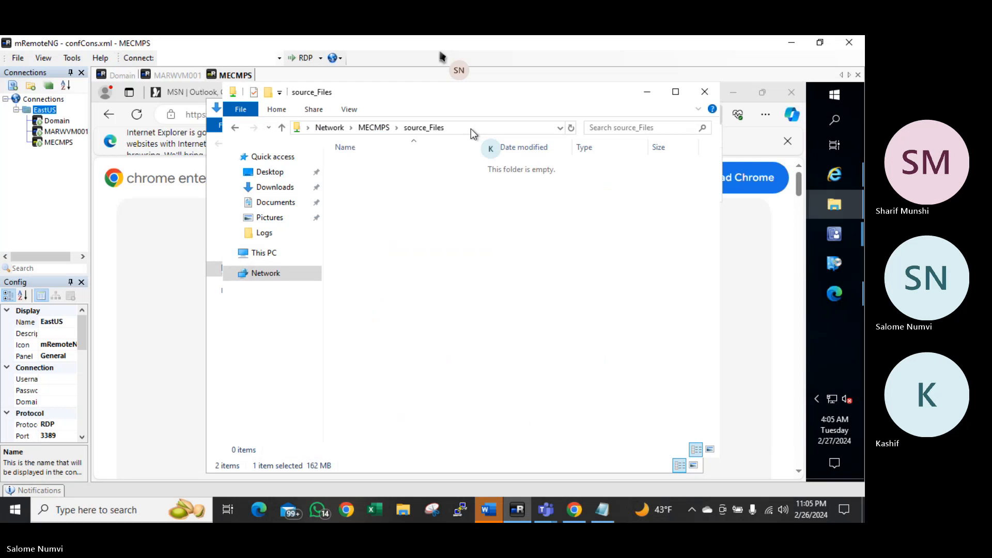
right_click(439, 191)
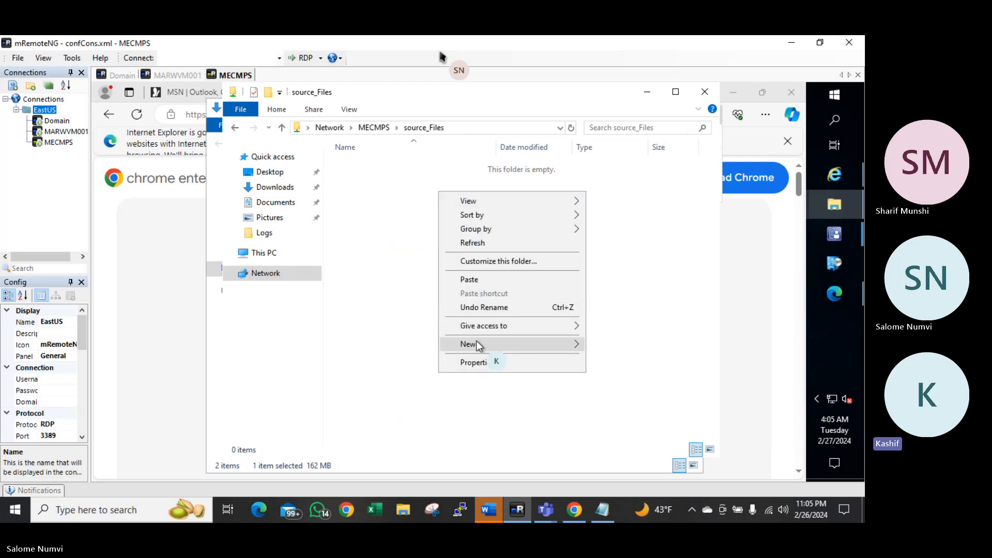
mouse_move(477, 345)
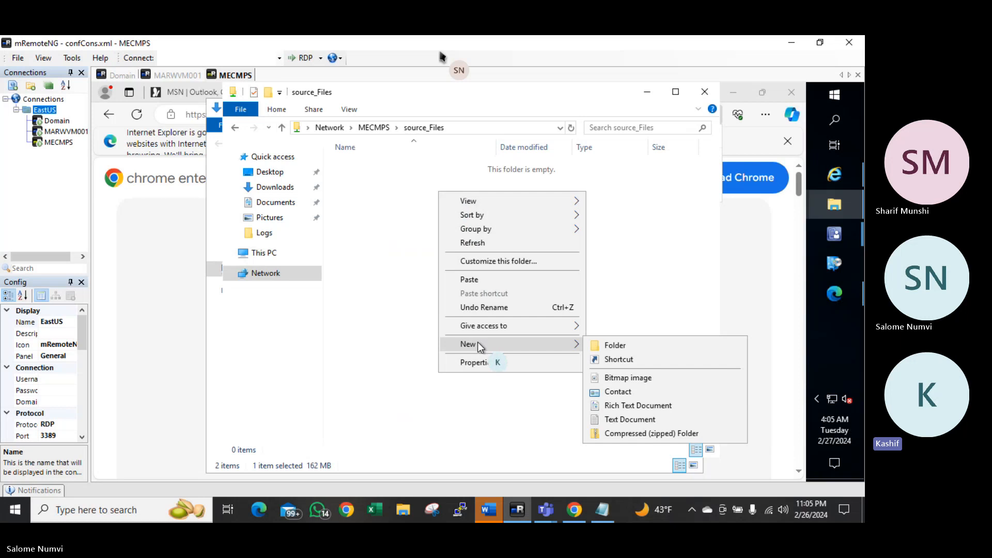
left_click(622, 349)
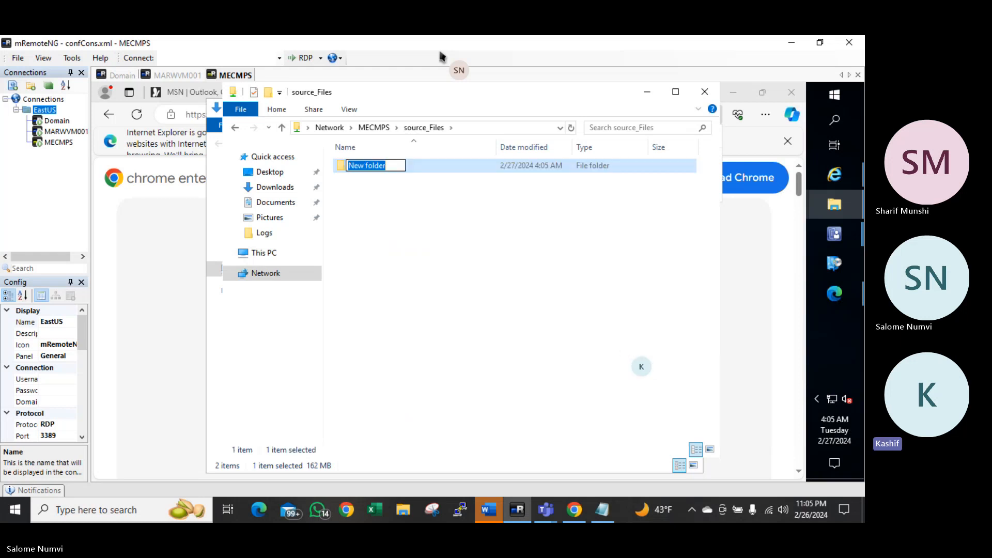
type("Applications")
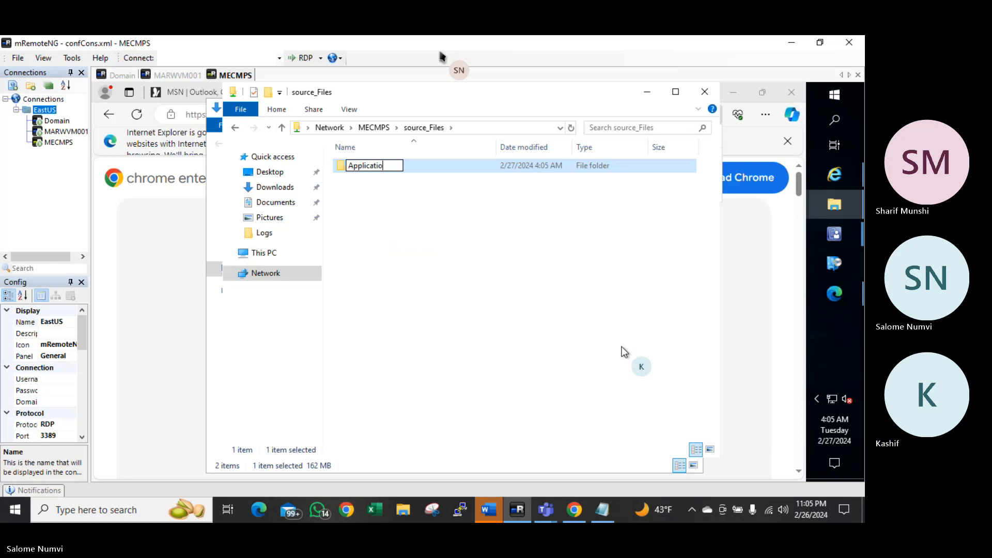
key("Return")
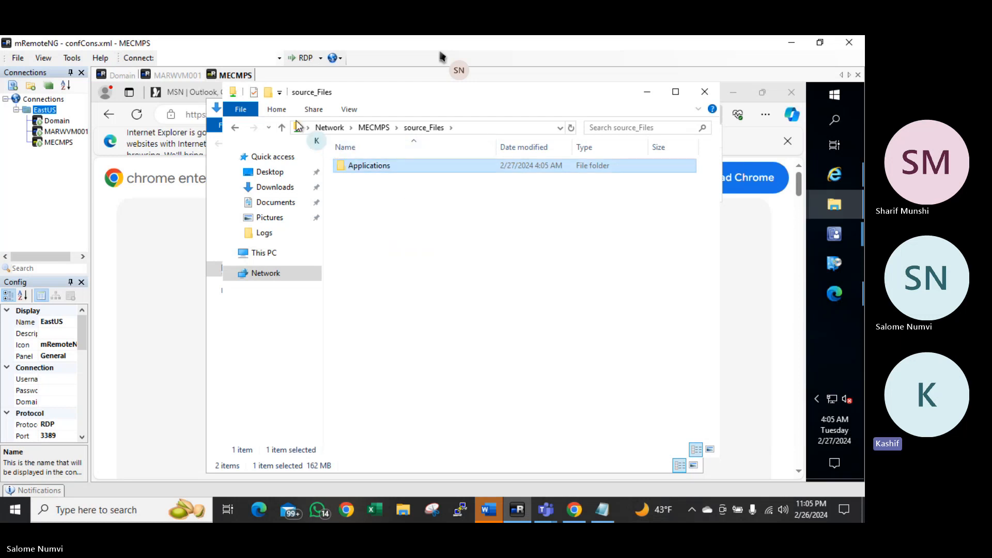
left_click(268, 93)
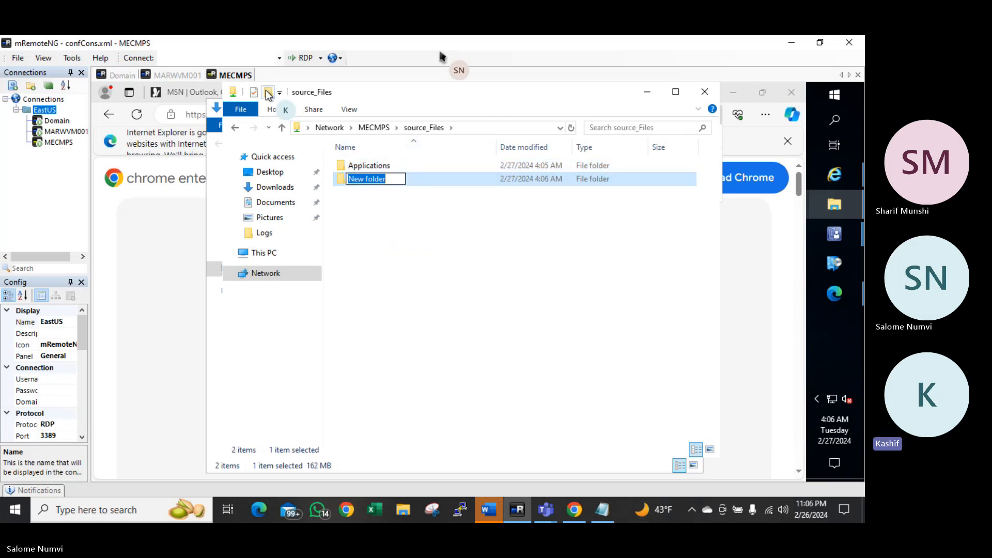
type("Updates")
key("Return")
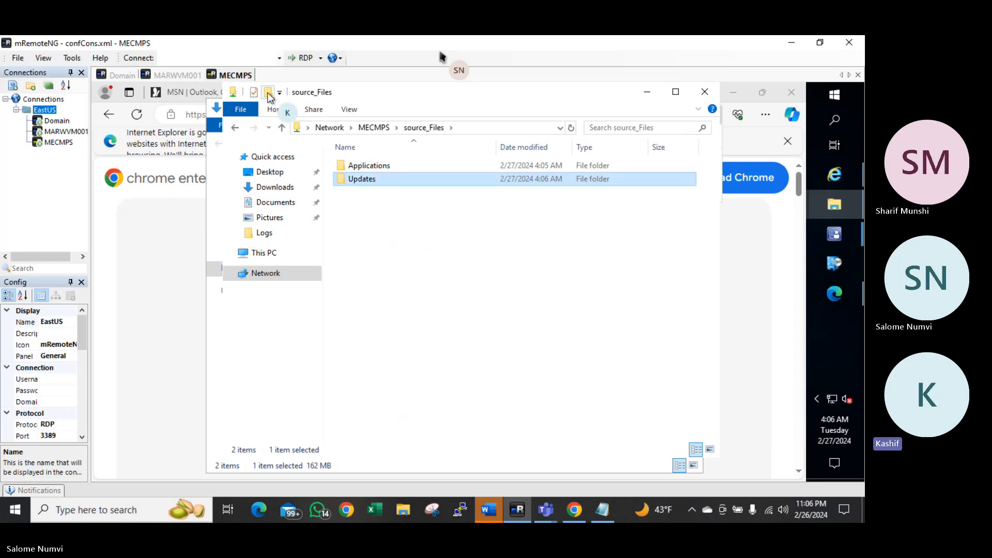
left_click(268, 93)
type("OS")
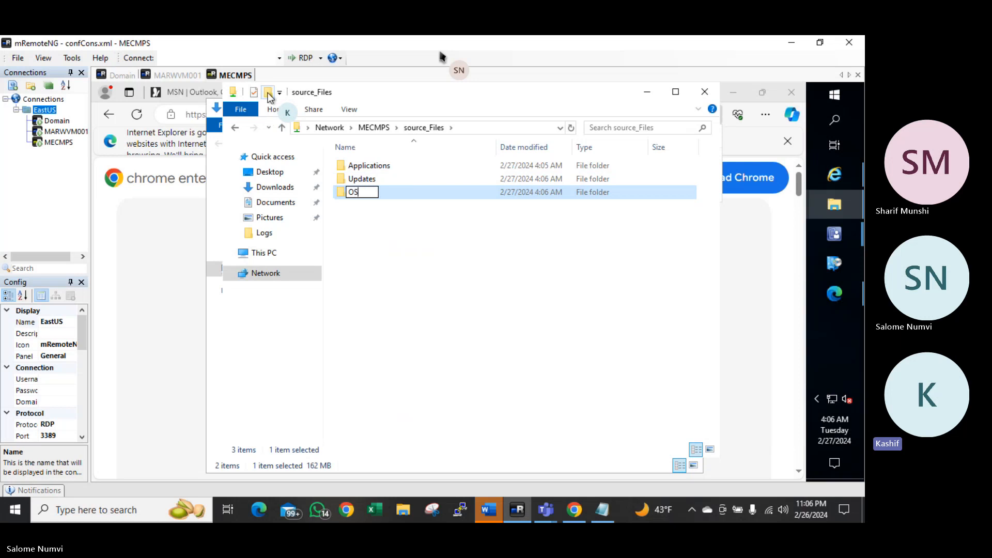
key("Return")
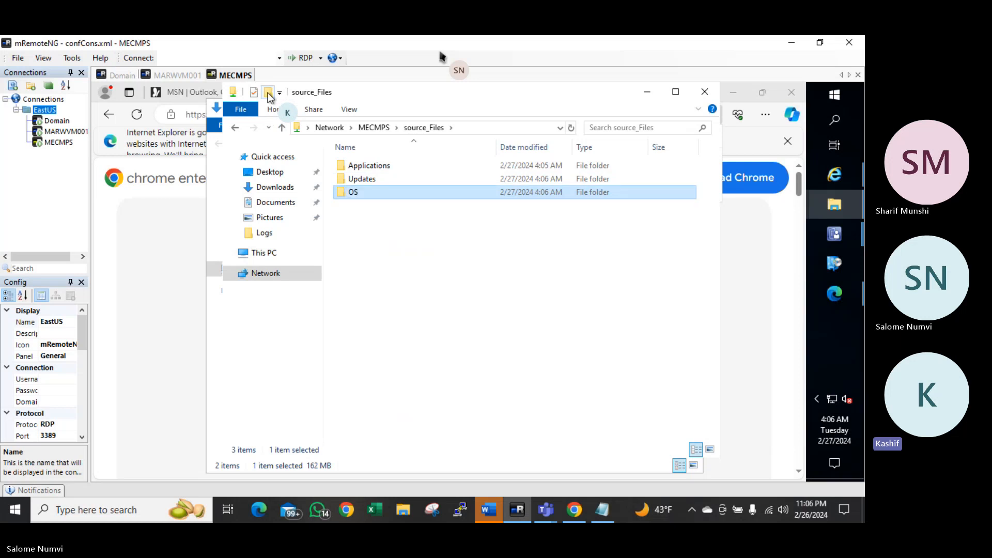
left_click(268, 93)
type("Re")
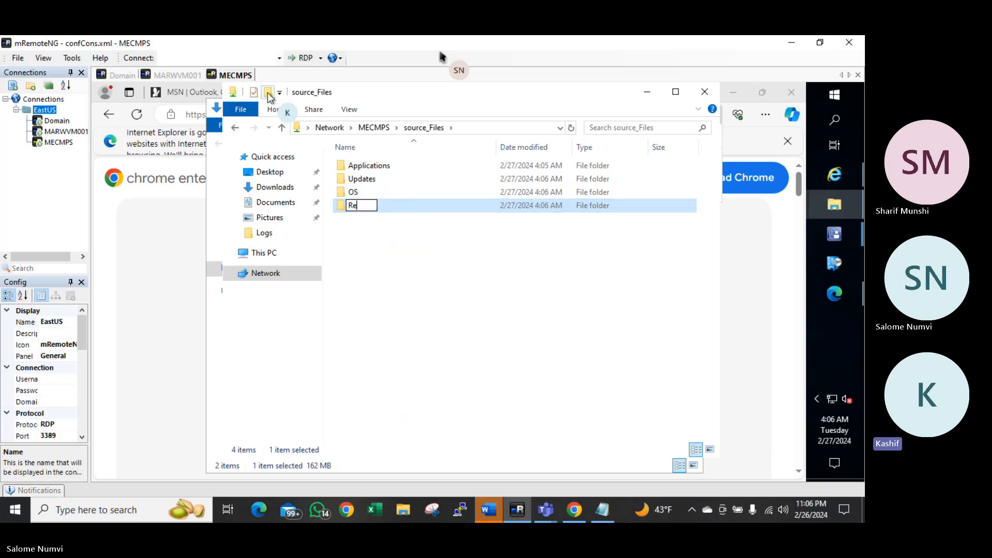
type("ports")
key("Return")
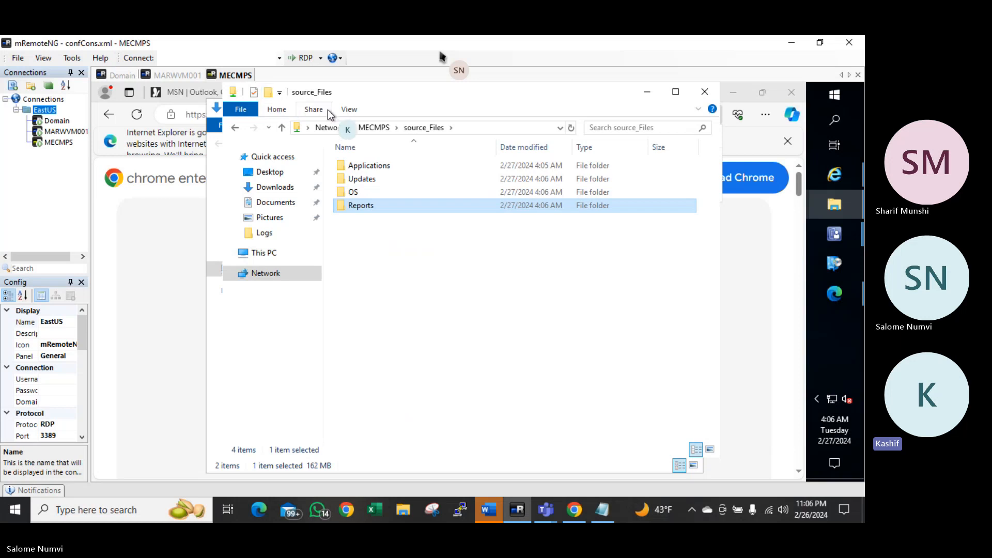
left_click(372, 166)
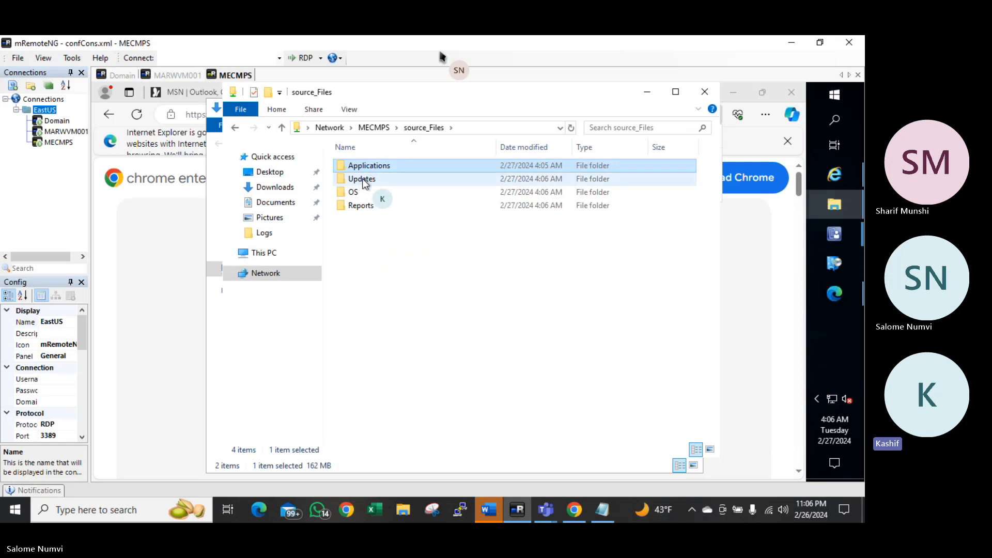
left_click(365, 182)
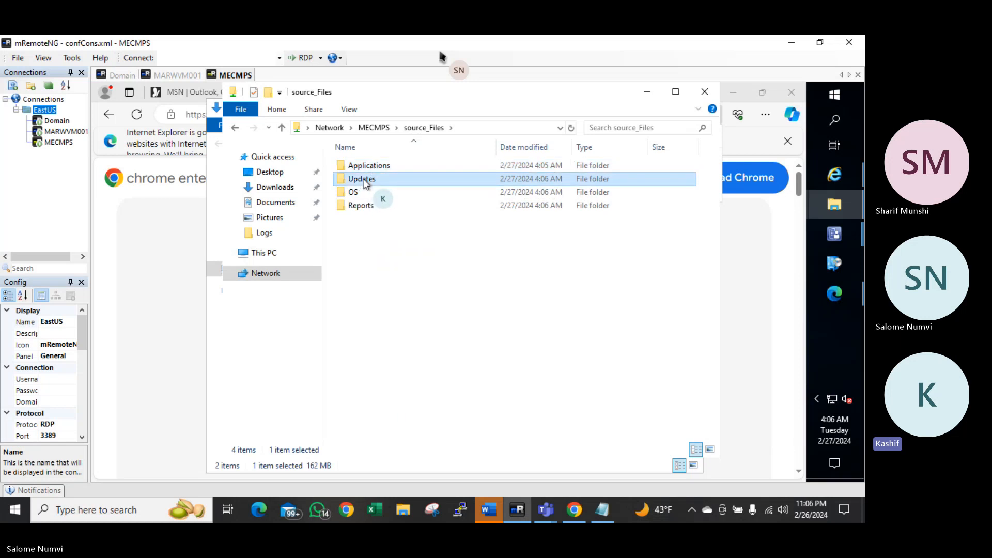
left_click(361, 193)
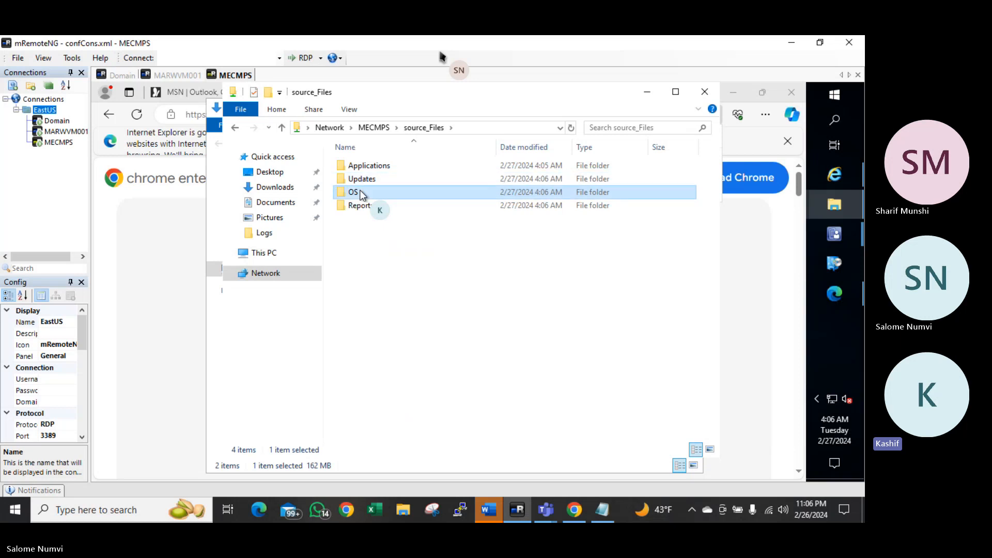
left_click(360, 207)
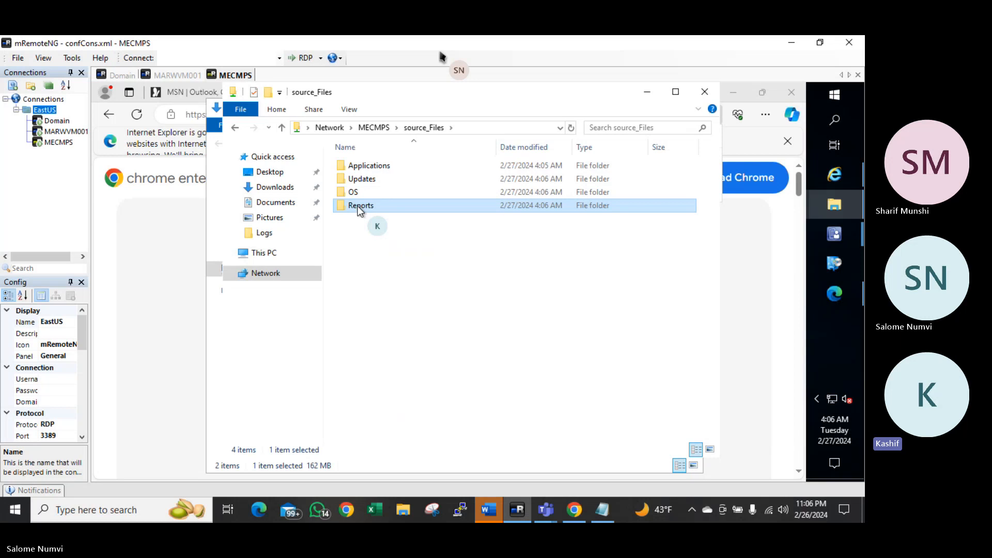
Inside Applications, create a Chrome folder and paste GoogleChromeStandaloneEnterprise64.msi into it
double_click(396, 167)
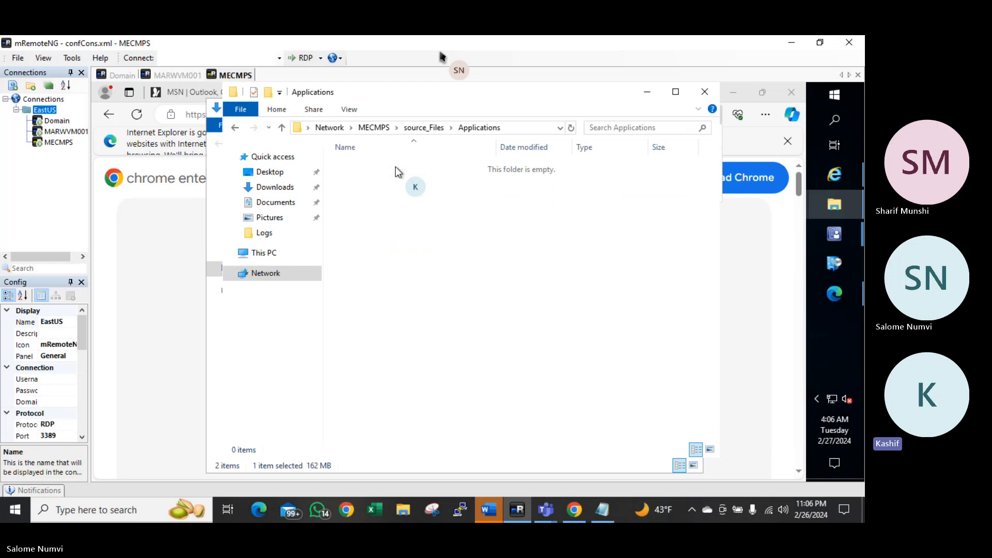
left_click(269, 93)
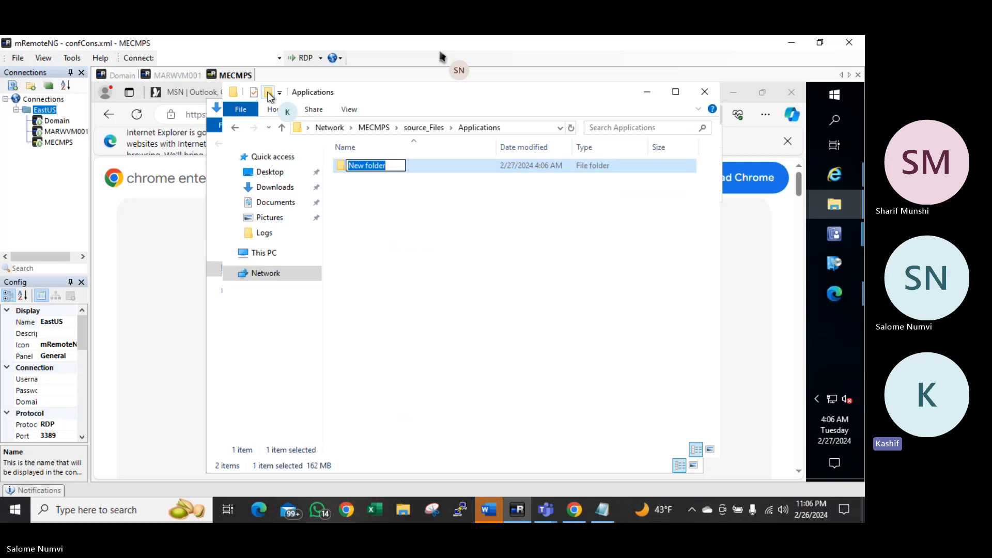
type("Chrome")
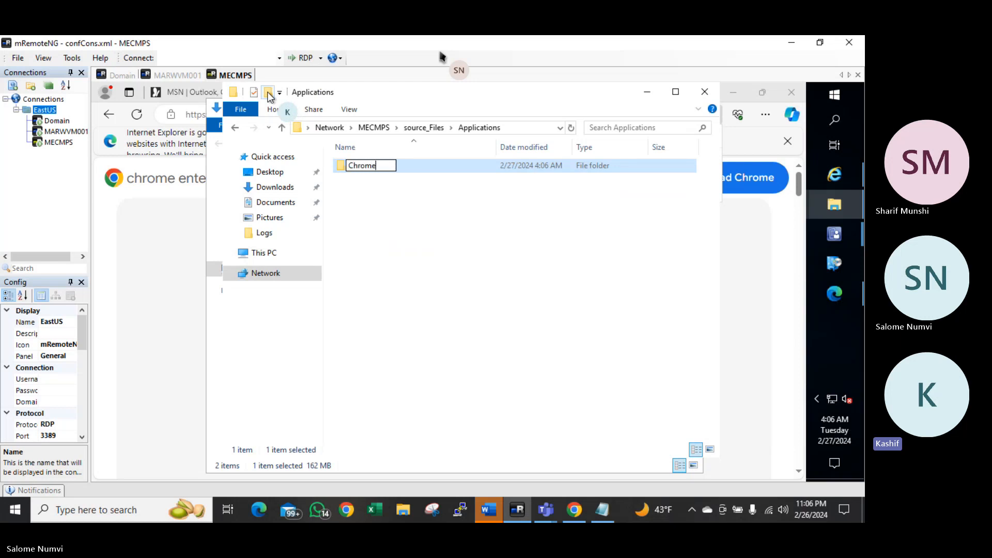
key("Return")
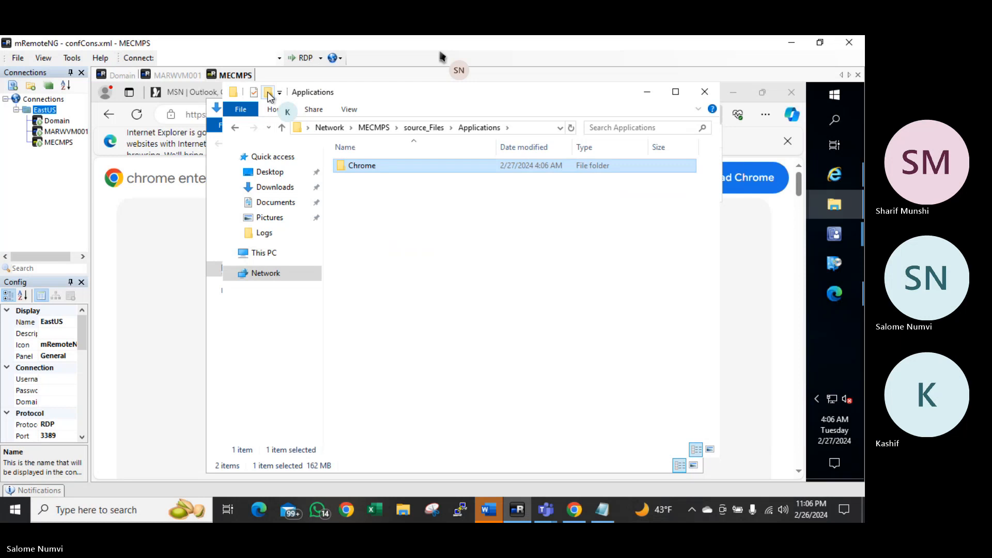
key("Return")
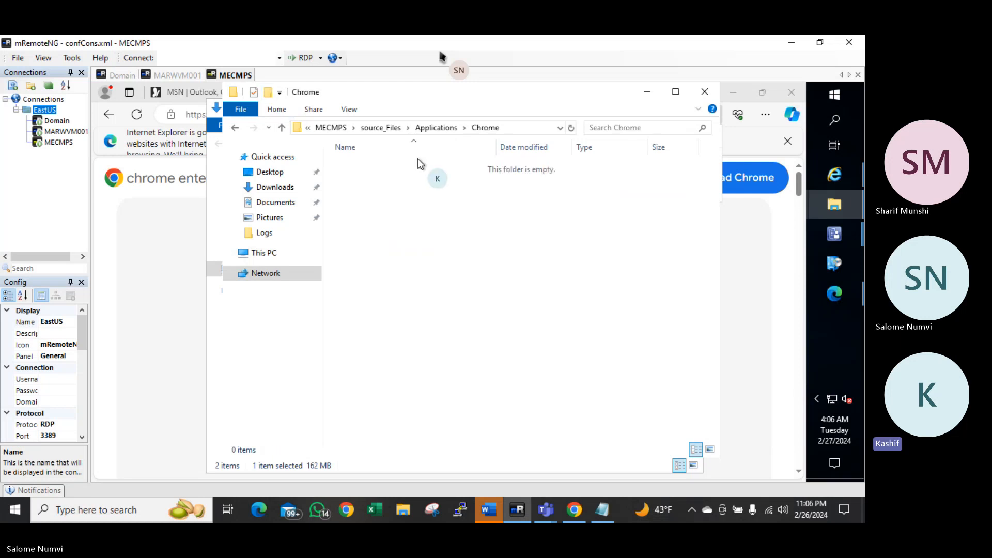
key("ctrl+v")
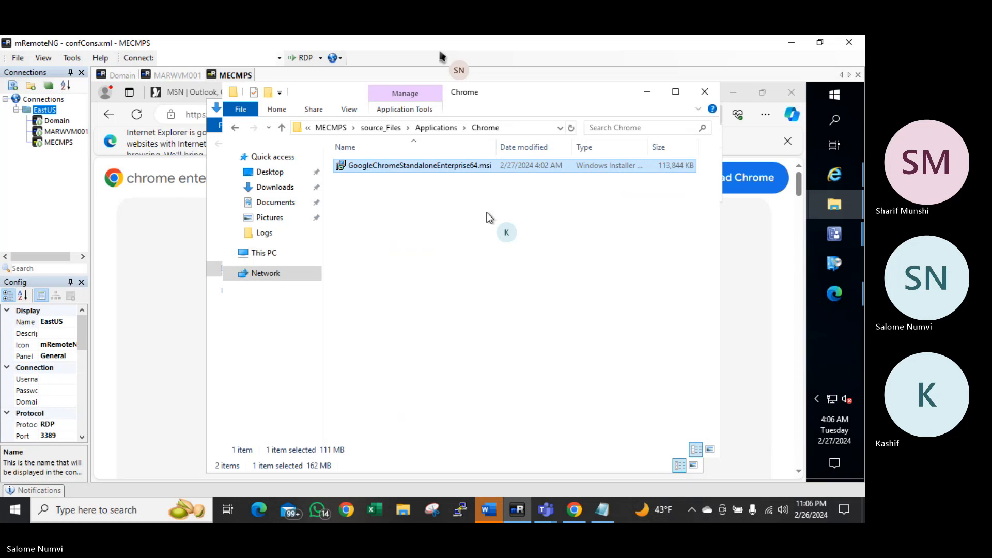
Browse File Explorer to C:\Source_Files\Applications\Chrome to confirm the Chrome MSI is there
left_click(516, 126)
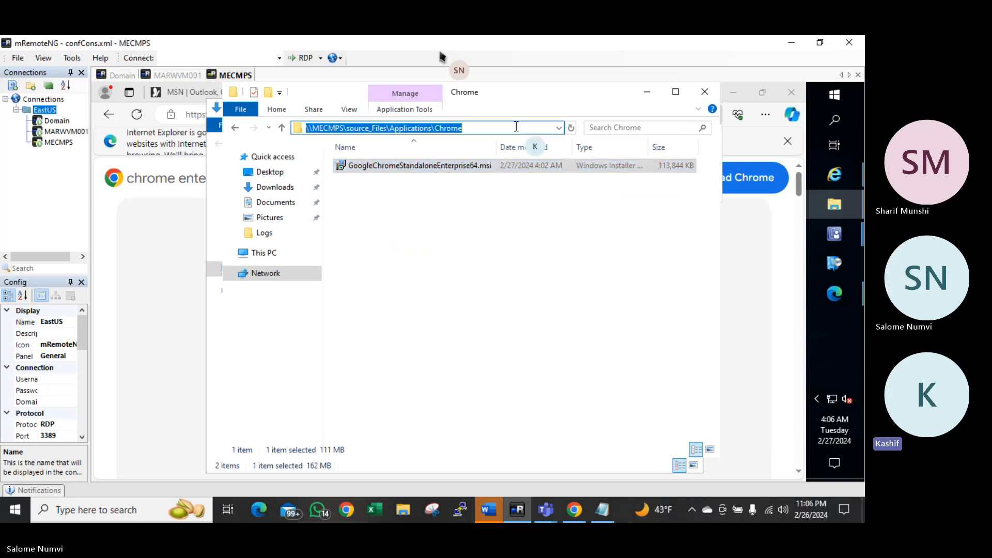
type("C:\\")
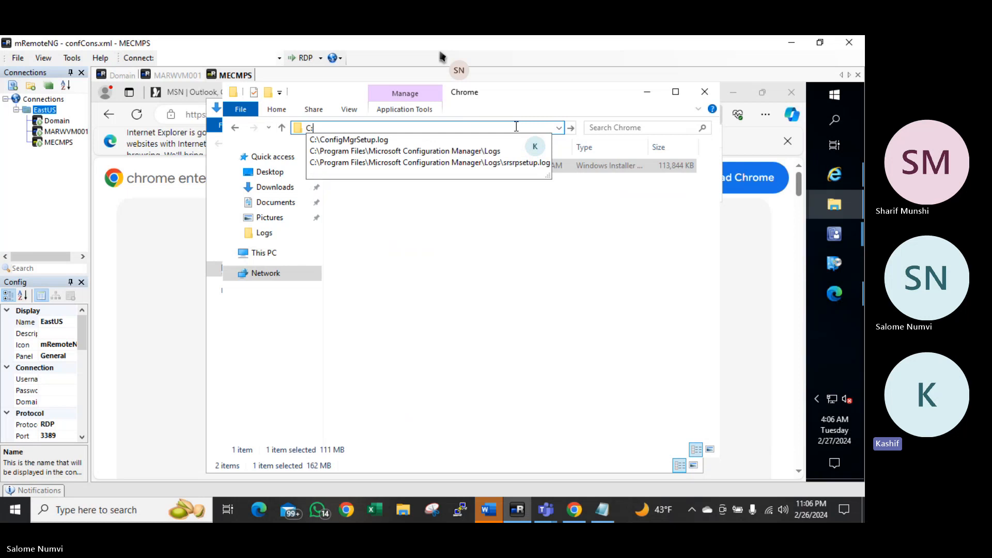
key("Return")
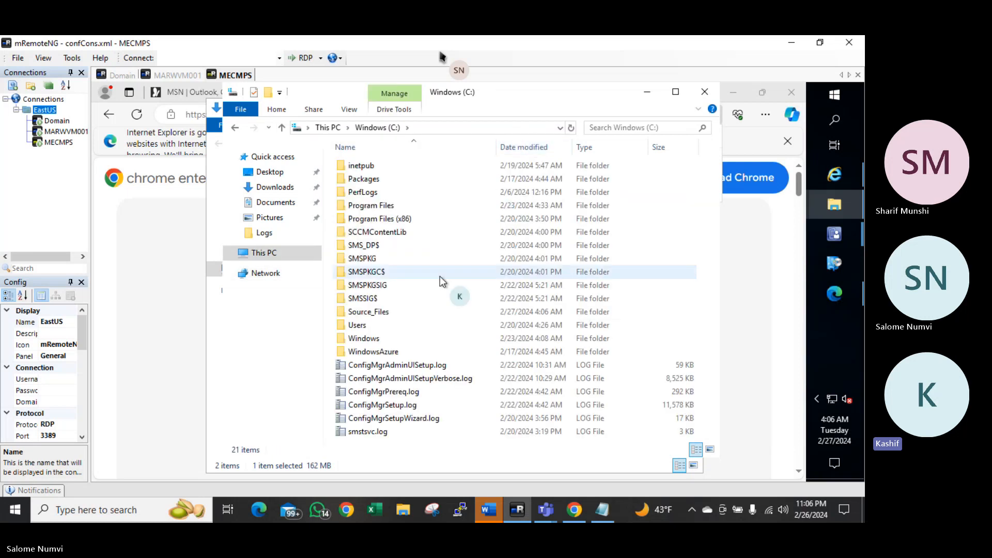
double_click(363, 313)
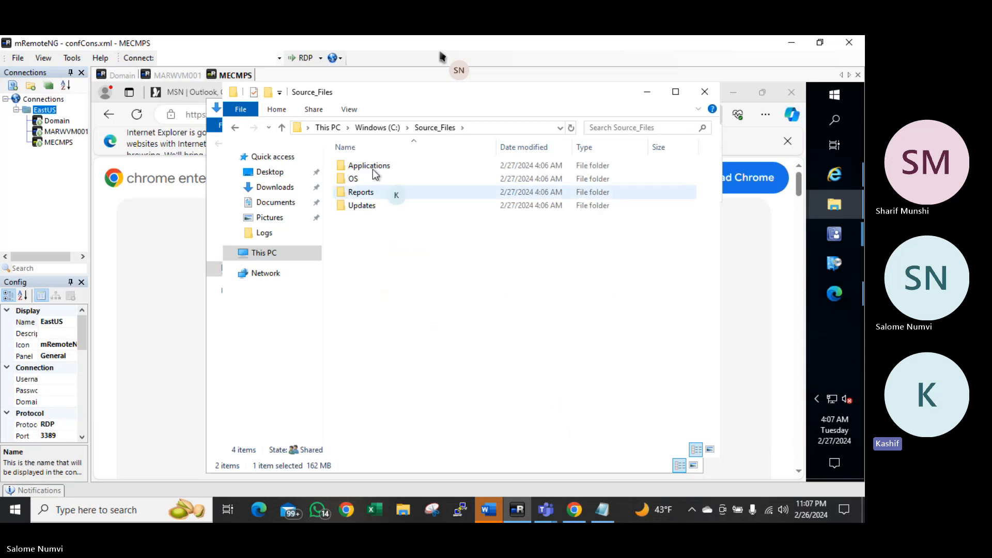
left_click(371, 167)
double_click(372, 167)
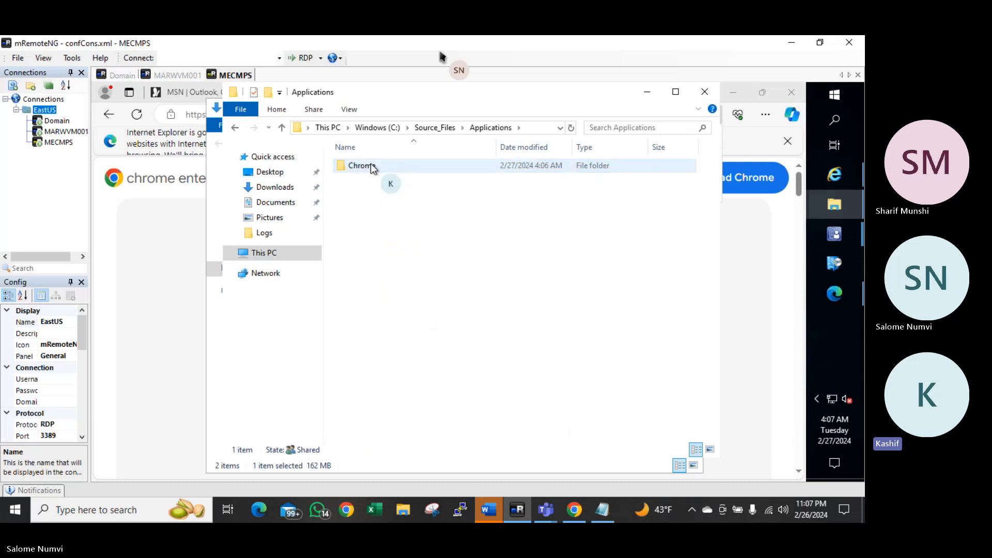
double_click(397, 165)
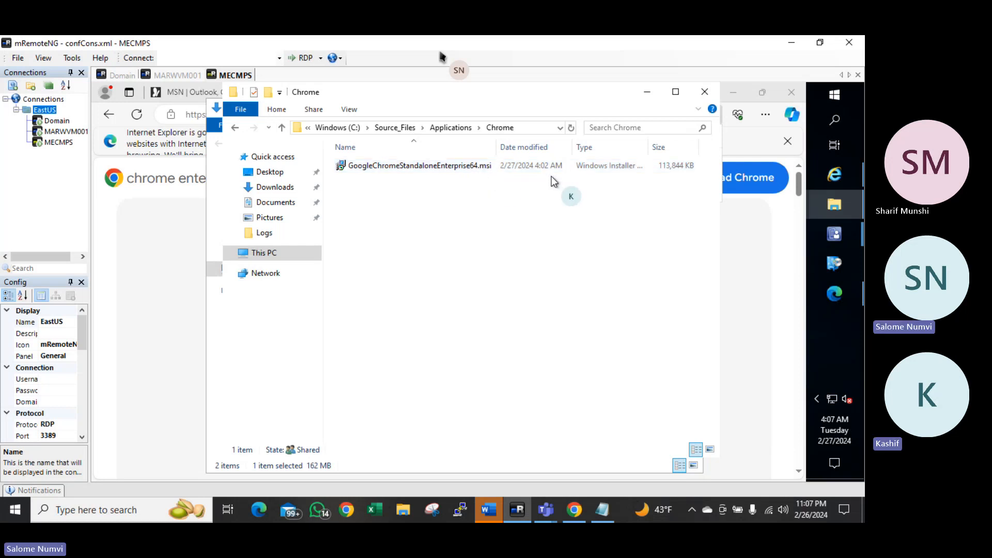
Cancel the installer browse and discard the unfinished Create Application Wizard, returning to the console
left_click(836, 235)
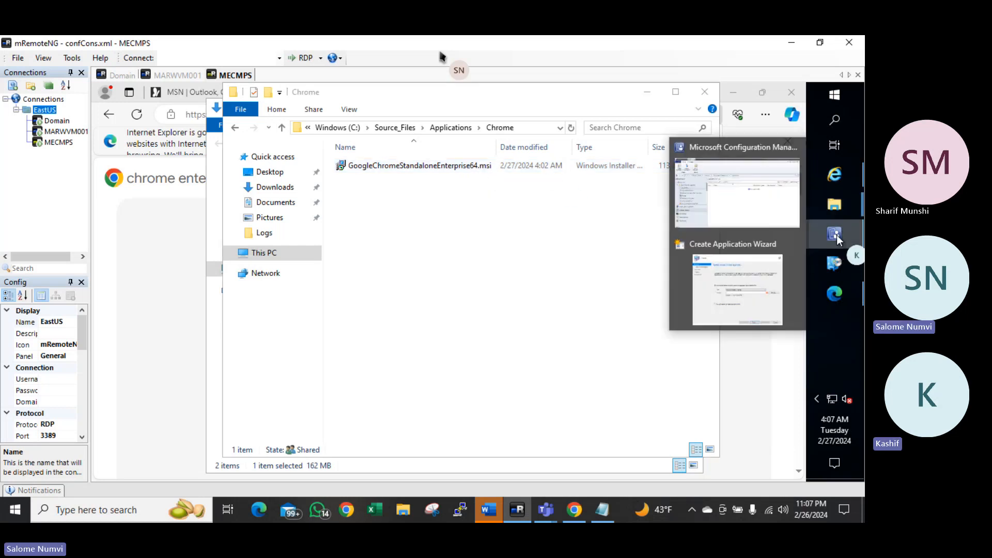
left_click(752, 265)
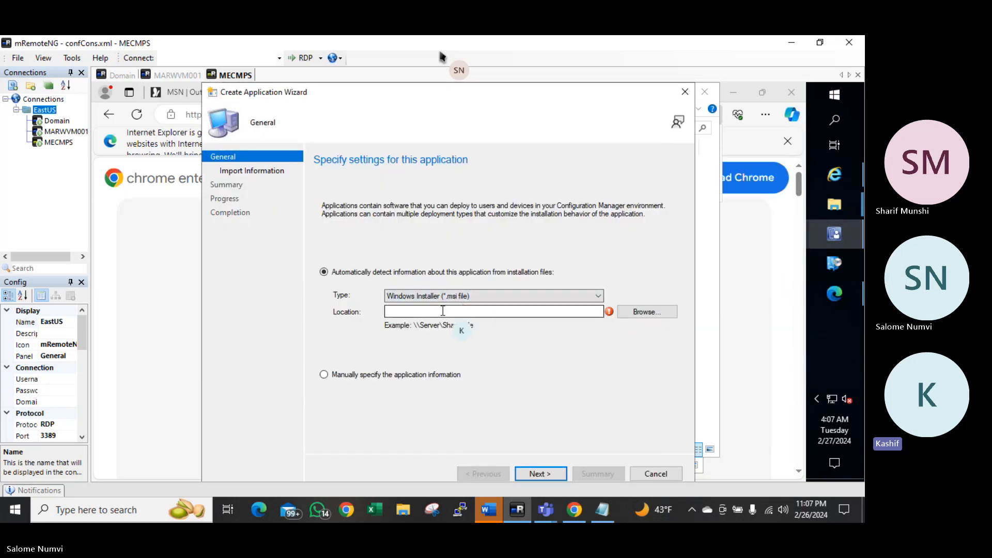
left_click(646, 312)
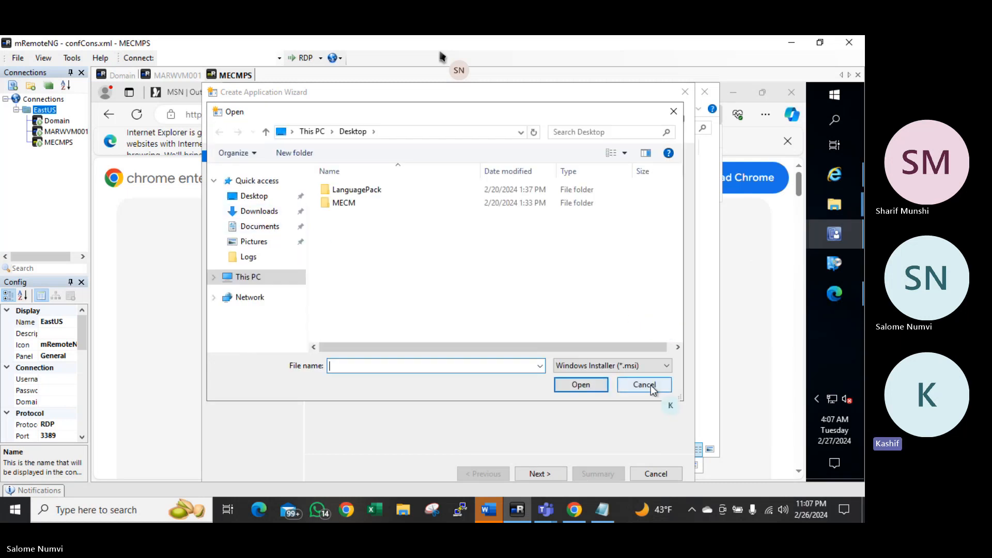
left_click(676, 112)
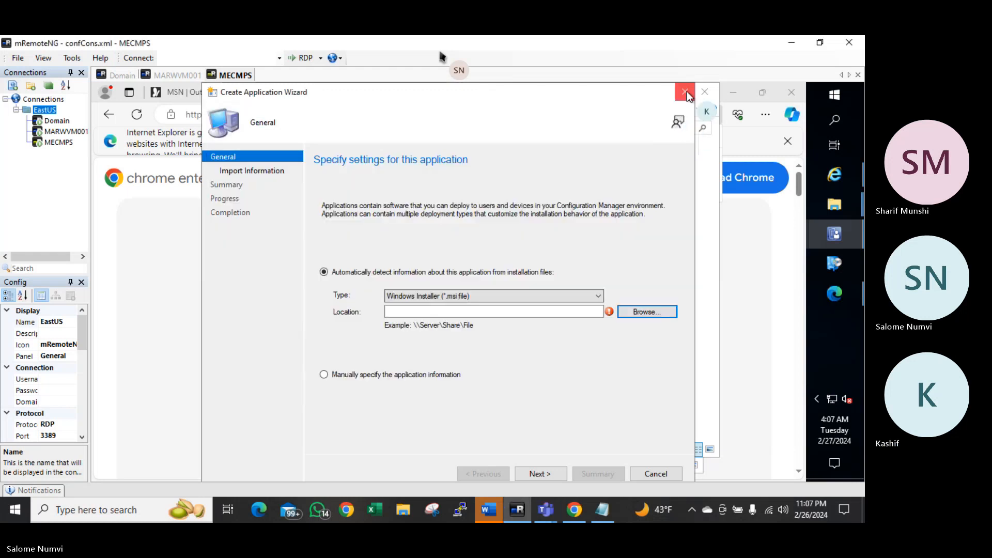
left_click(686, 91)
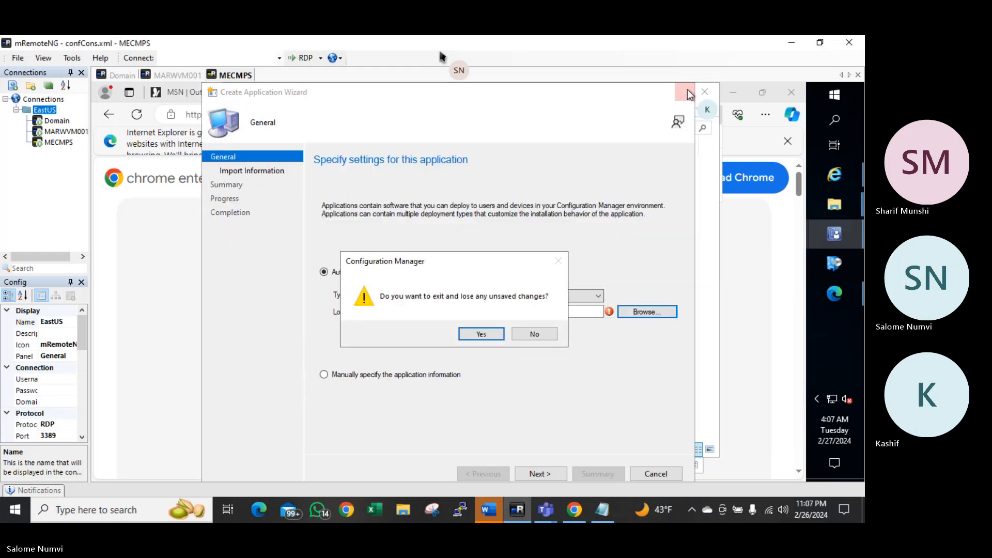
left_click(473, 332)
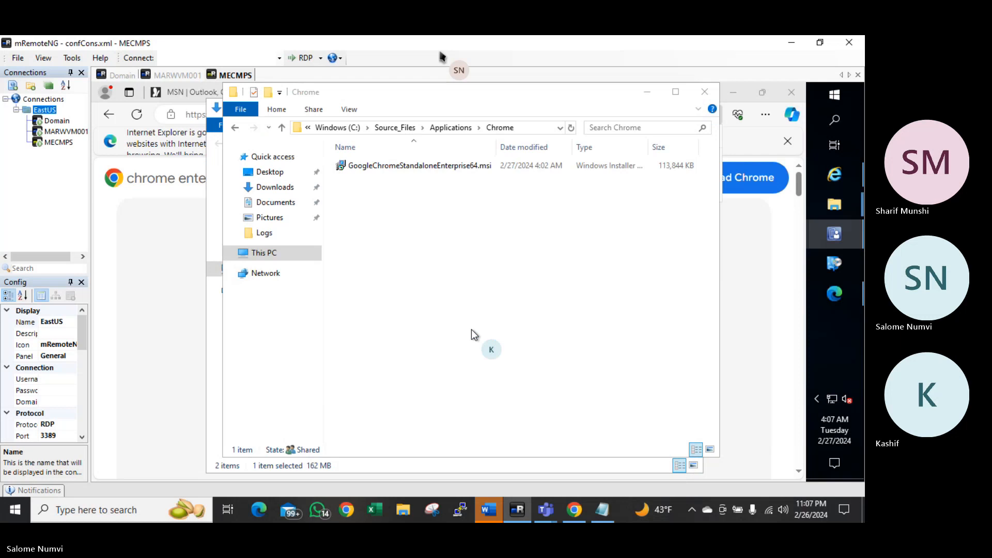
left_click(836, 231)
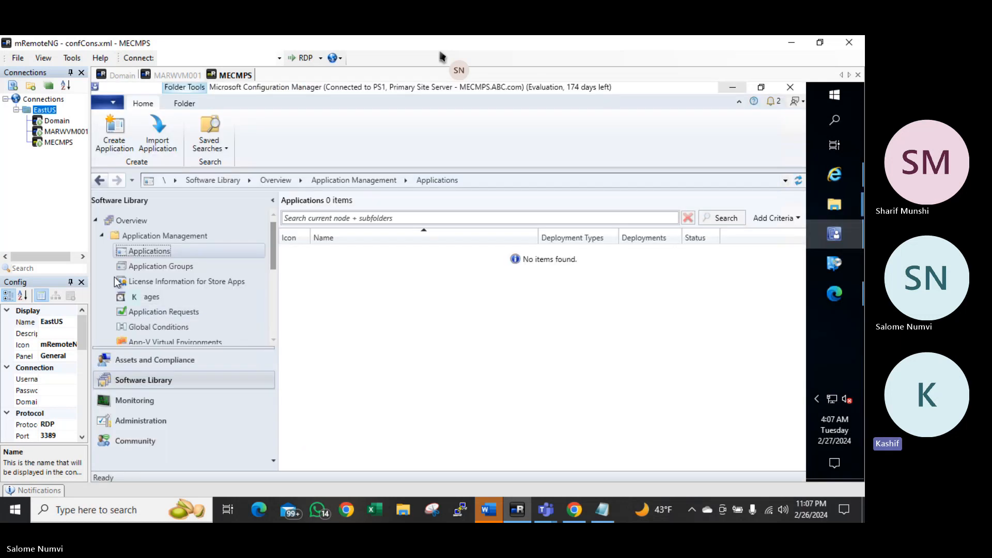
Start a new application and browse to the Chrome MSI in \\mecmps\Source_Files\Applications\Chrome
right_click(163, 253)
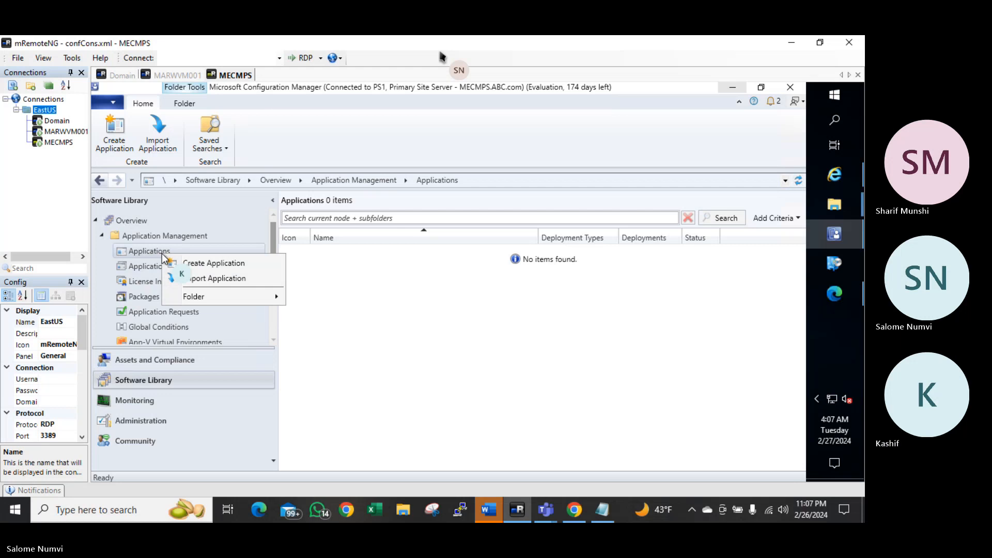
left_click(209, 263)
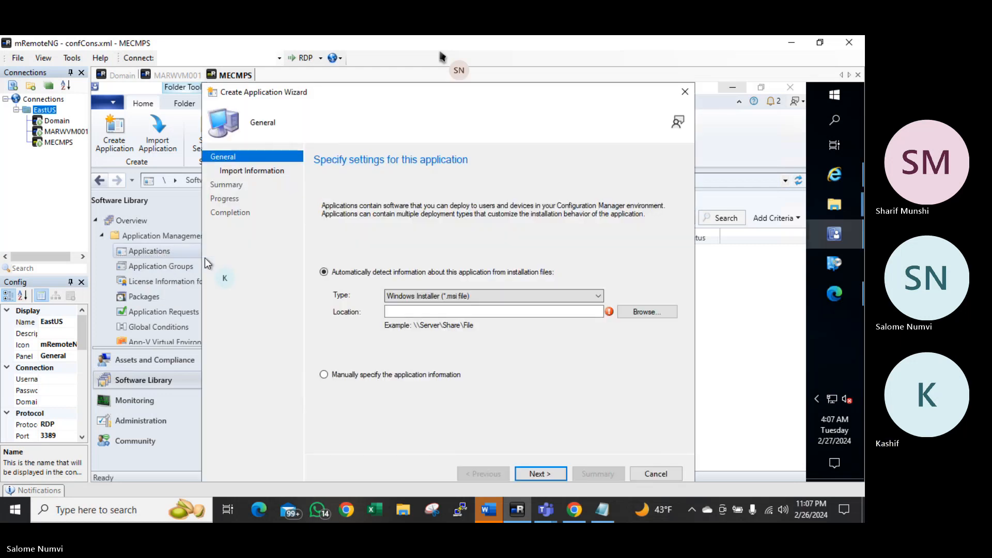
left_click(649, 311)
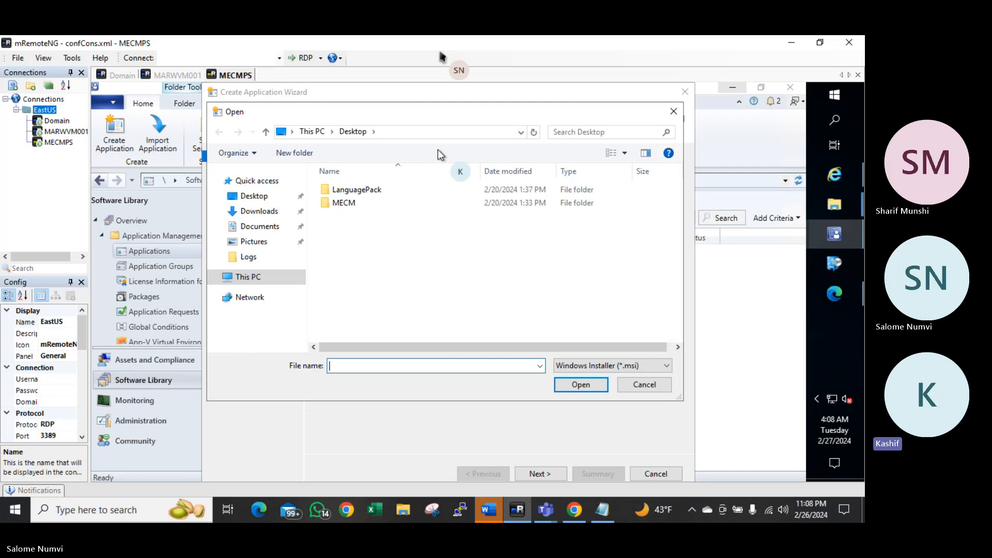
left_click(426, 135)
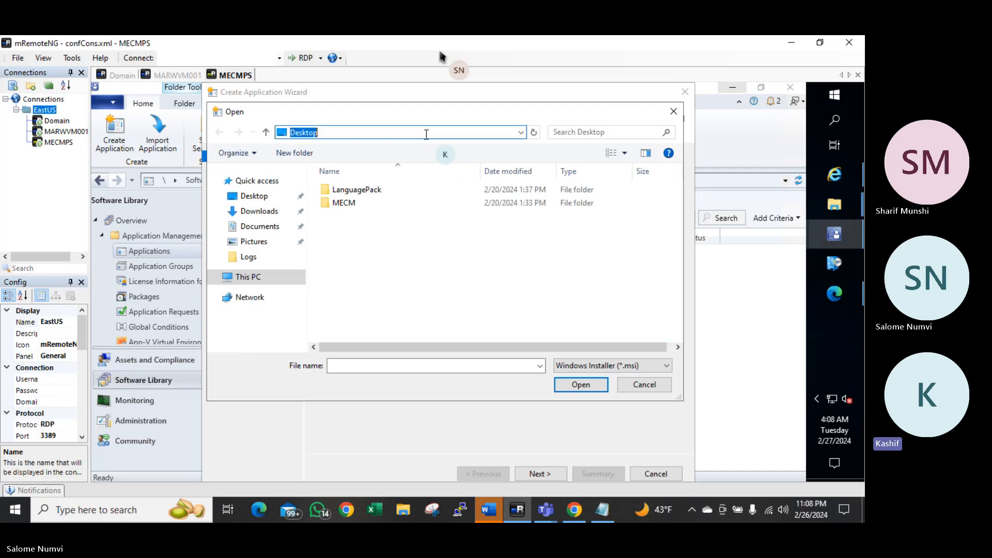
type("\\mecmps")
key("Return")
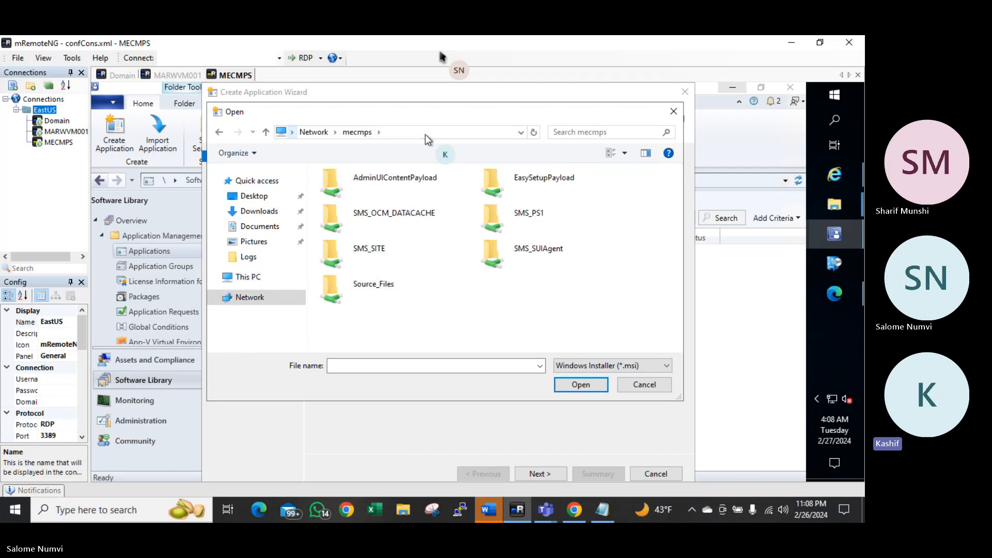
double_click(367, 284)
left_click(352, 189)
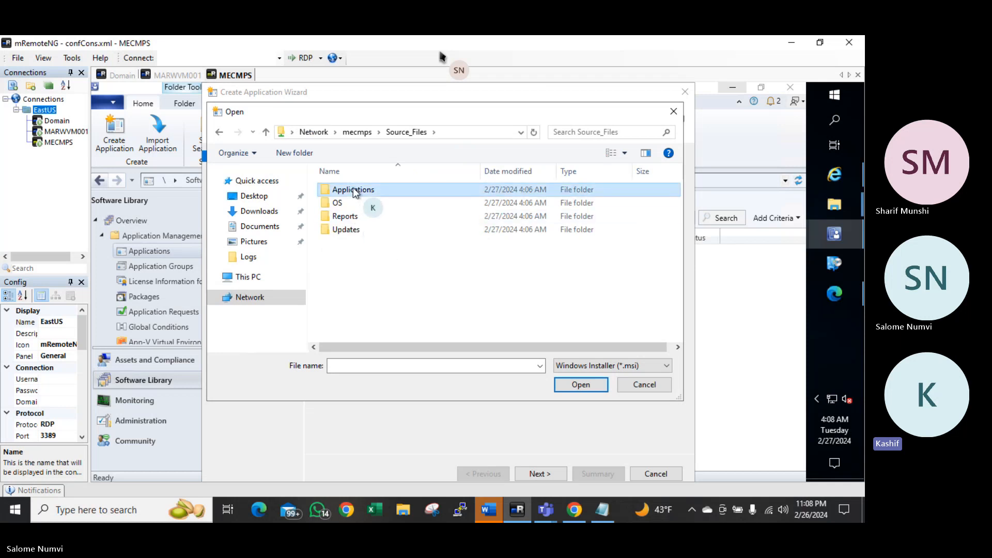
double_click(354, 190)
double_click(345, 190)
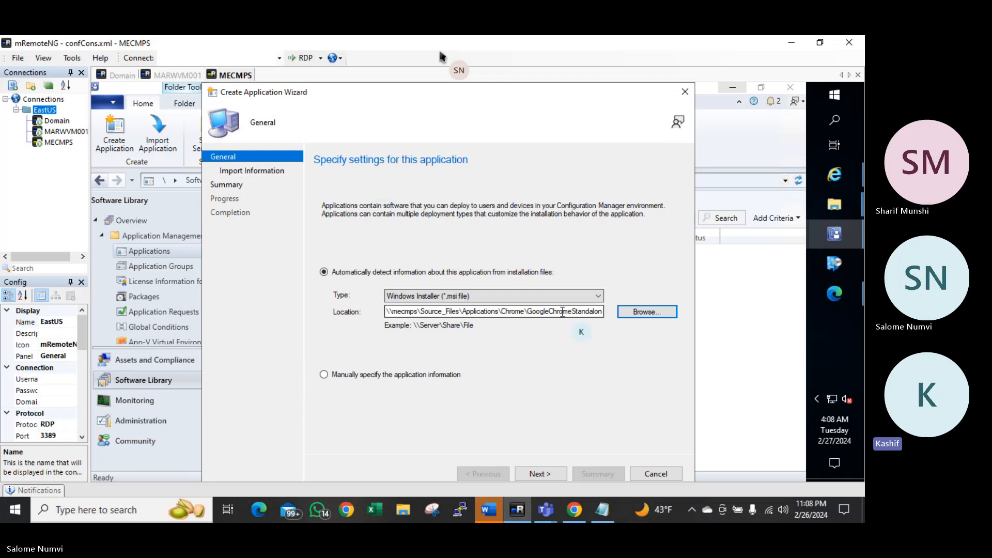
Import the MSI details and enter publisher Google and software version 100.1.234.567.2
left_click(537, 474)
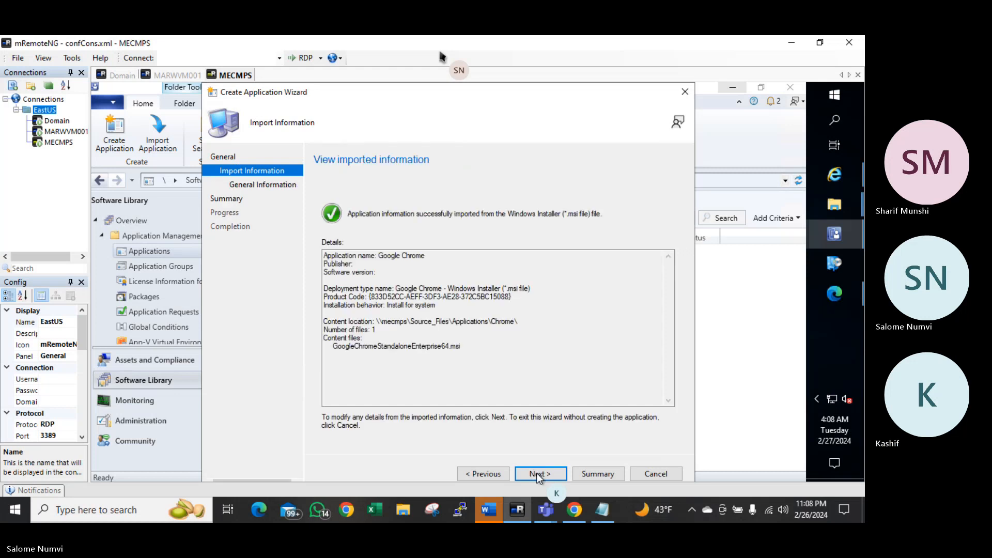
left_click(537, 473)
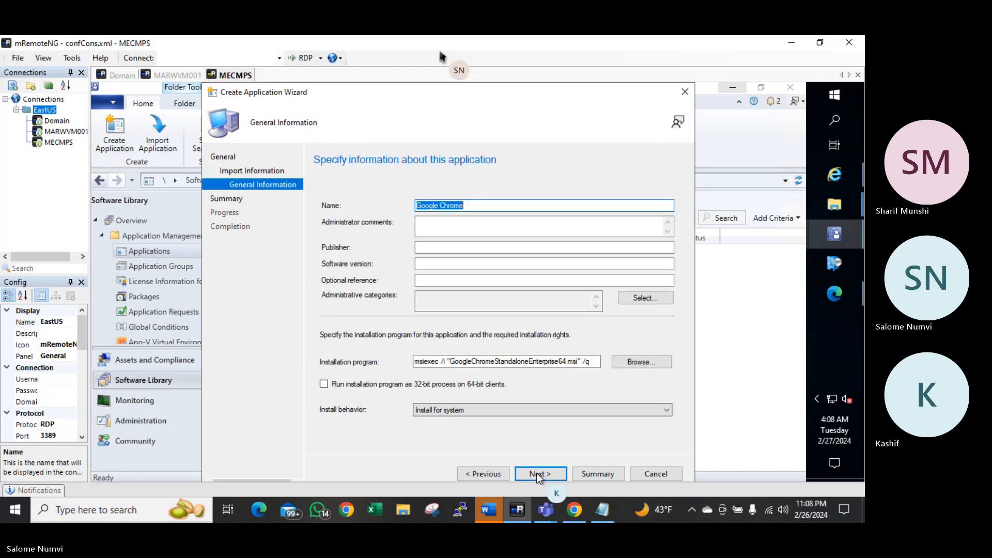
left_click(432, 247)
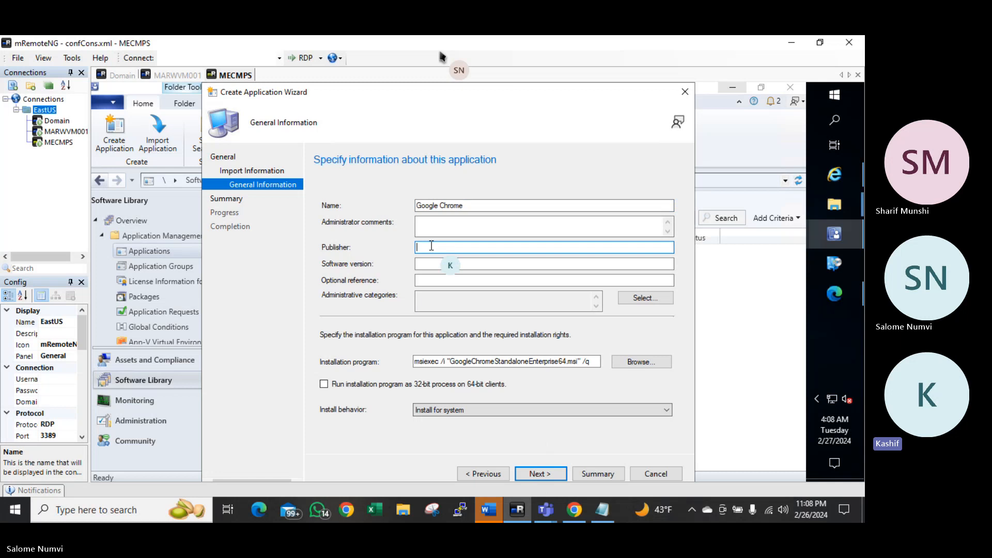
type("Google")
key("Tab")
type("1")
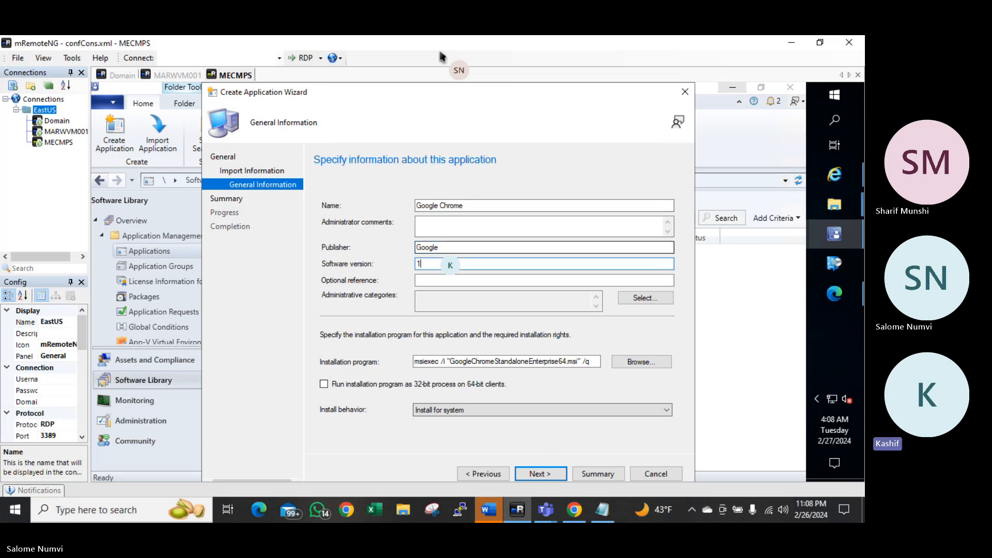
type("00.1.234.567.2")
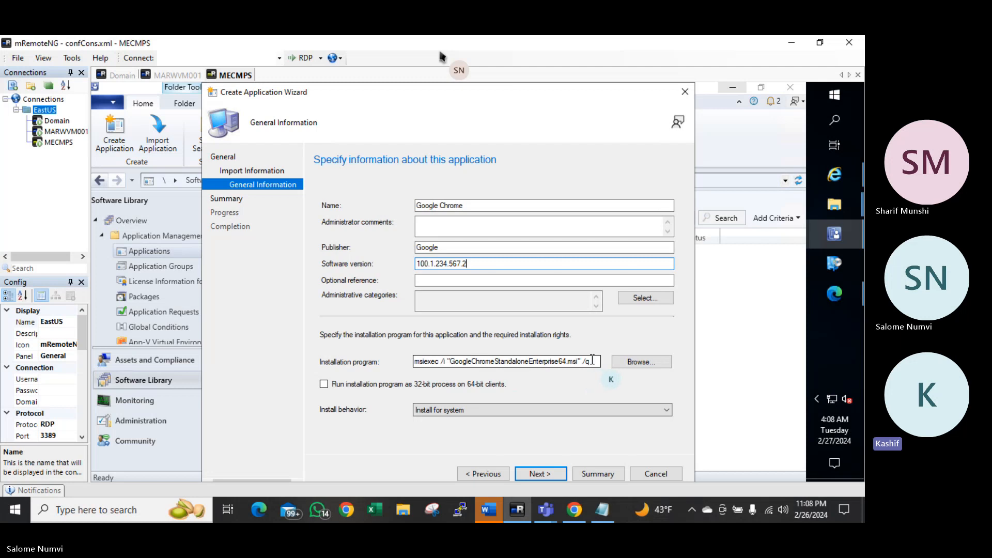
Review the msiexec /i installation command, its installer file name and /q quiet switch
left_click_drag(593, 361, 436, 362)
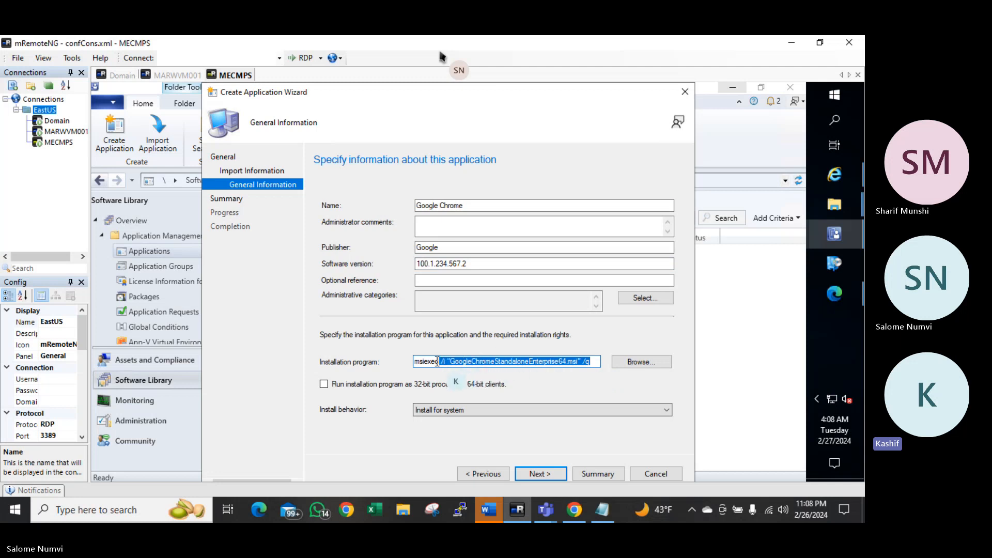
left_click(527, 365)
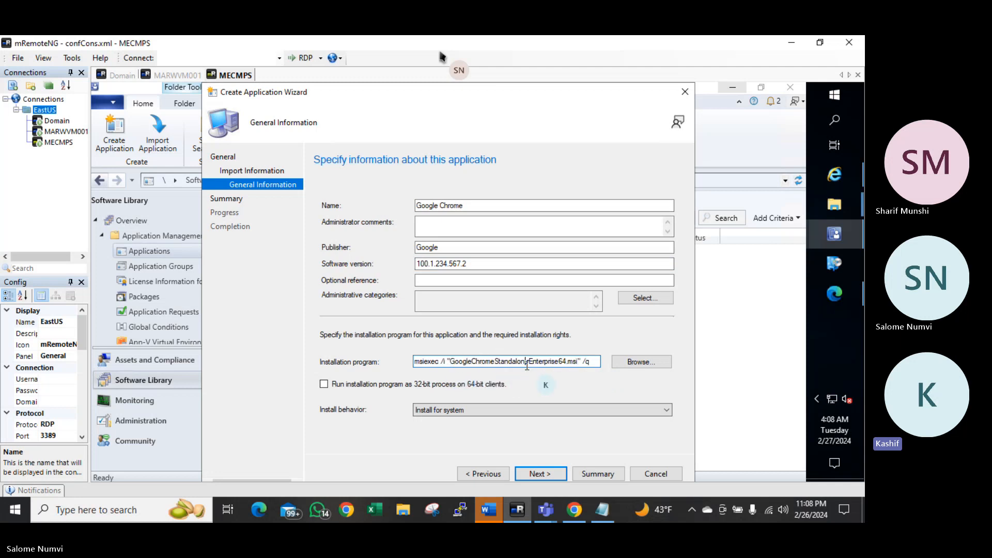
key("ctrl+a")
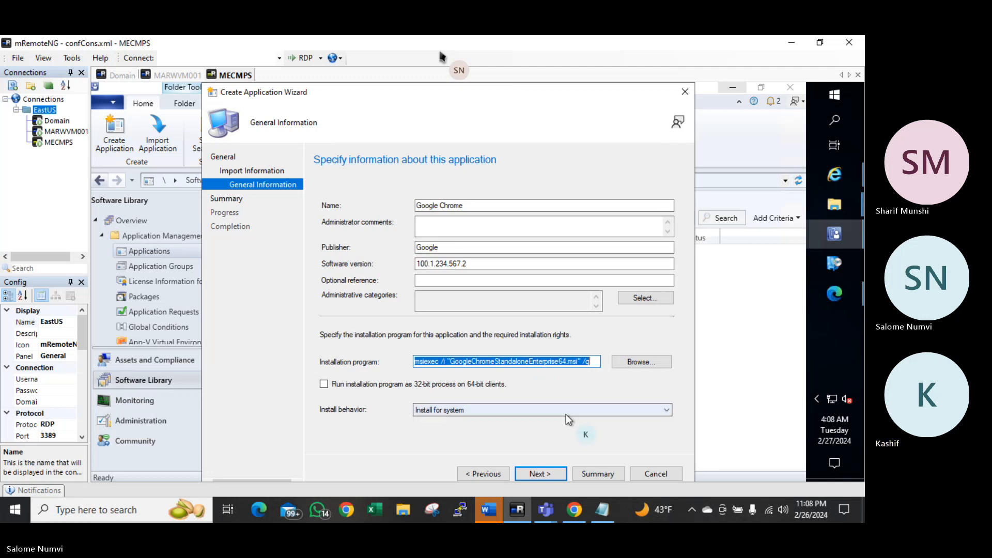
left_click(591, 365)
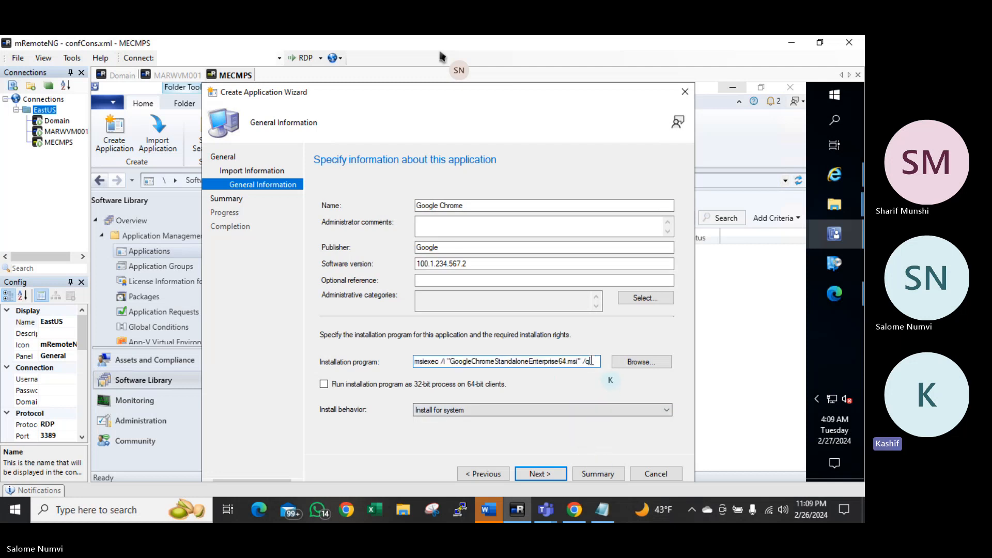
double_click(444, 361)
left_click(425, 362)
double_click(425, 361)
left_click(424, 362)
left_click_drag(444, 363, 453, 362)
left_click(453, 362)
left_click_drag(453, 362, 585, 362)
left_click(585, 362)
left_click_drag(589, 364, 585, 361)
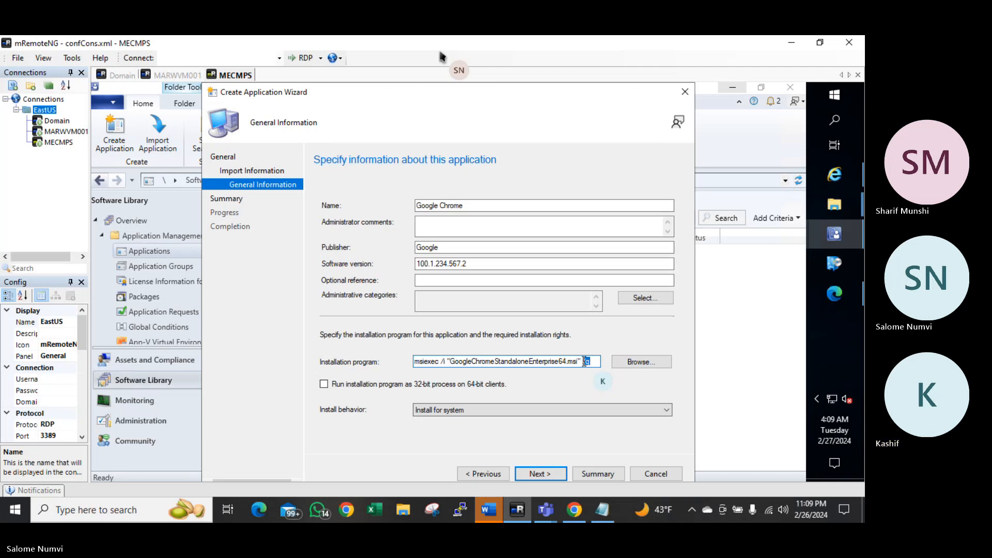
Keep the install behaviour as Install for system and continue to the summary
left_click(444, 410)
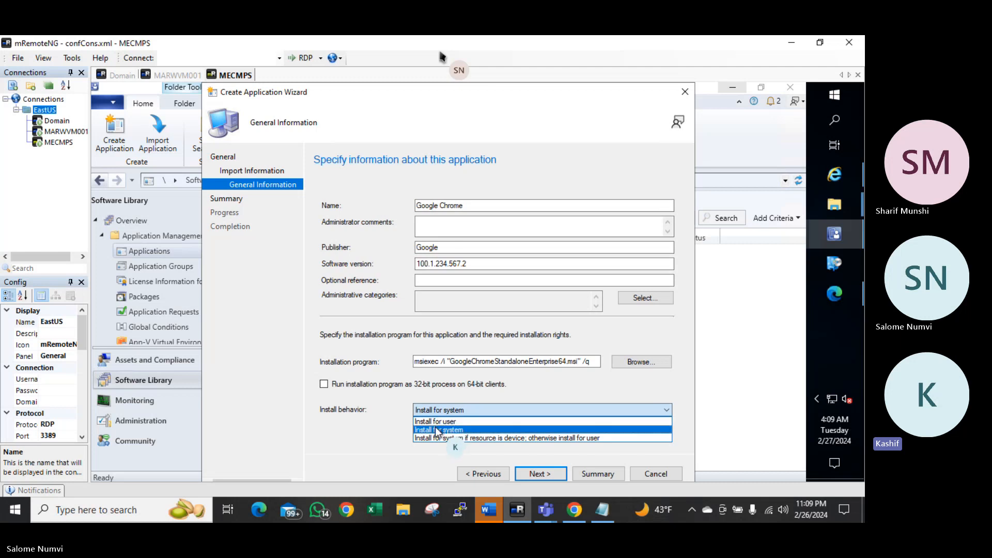
left_click(433, 430)
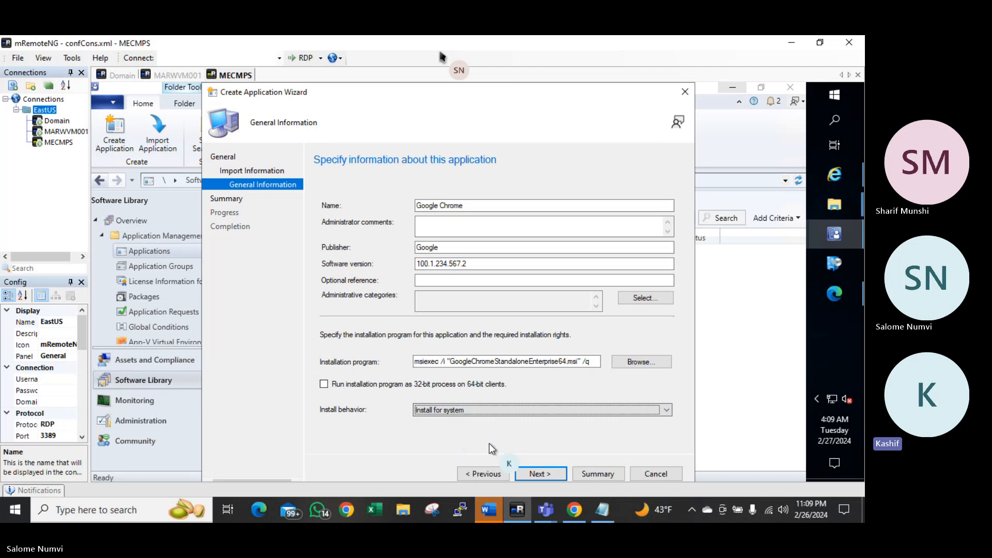
left_click(538, 475)
Confirm the summary to create the application, close the wizard, and select Google Chrome
left_click(539, 474)
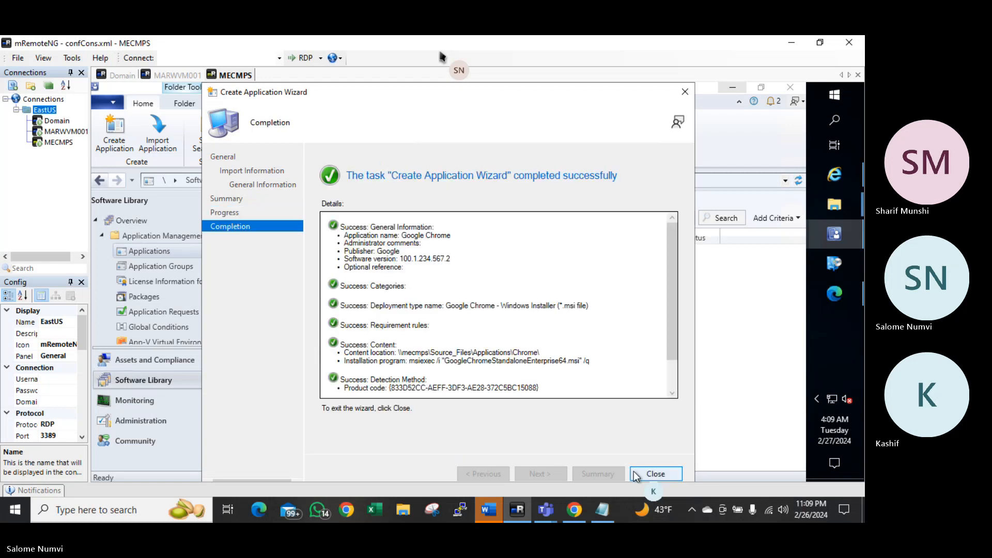
left_click(634, 472)
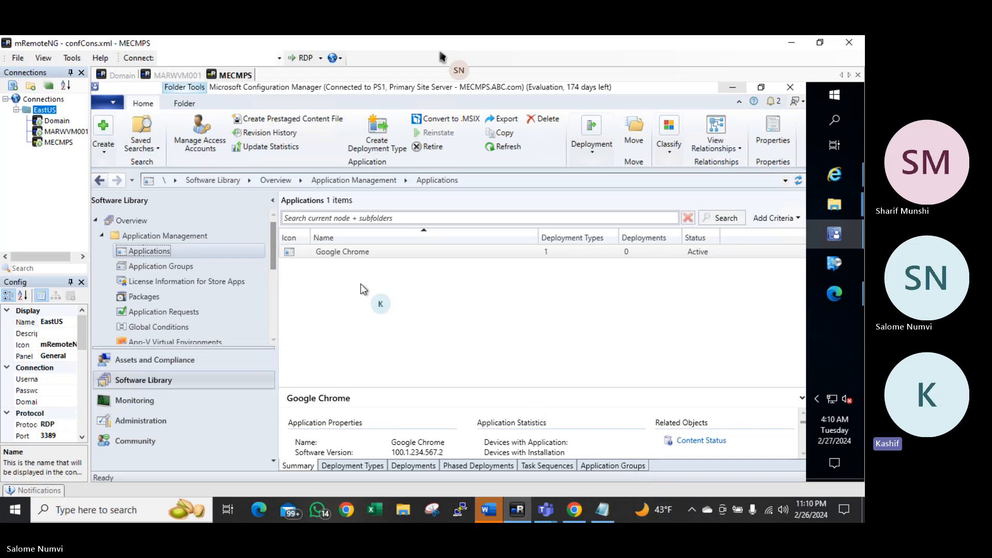
left_click(361, 253)
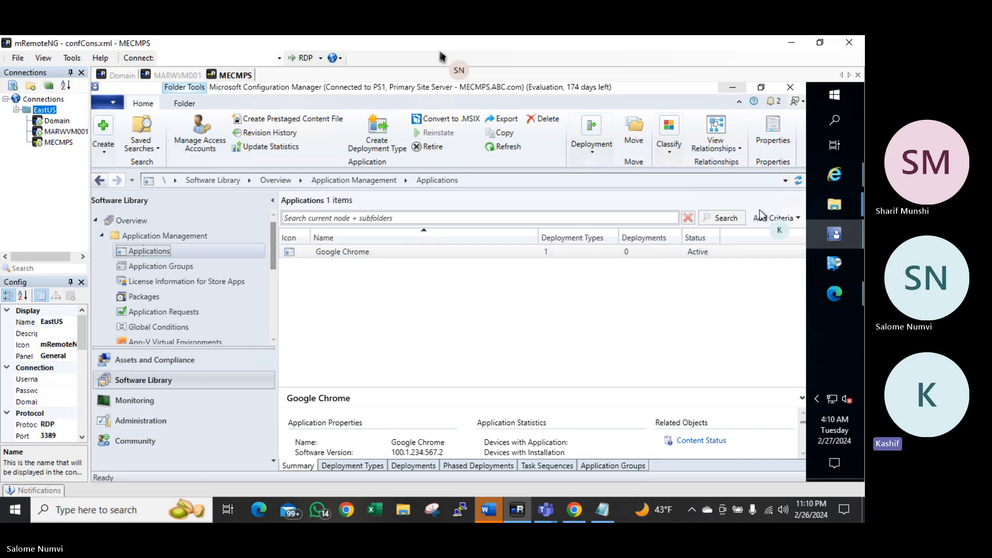
left_click(839, 170)
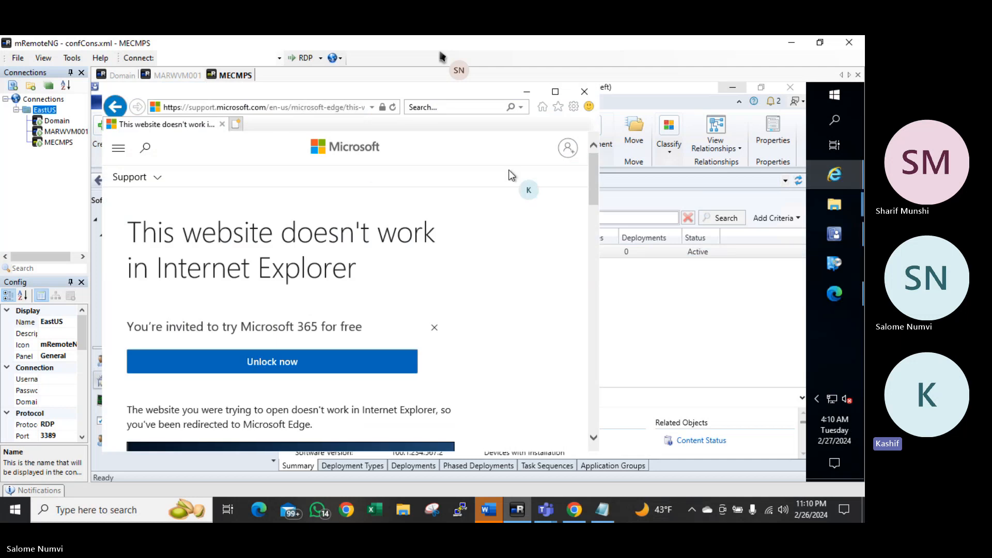
left_click(303, 106)
type("w")
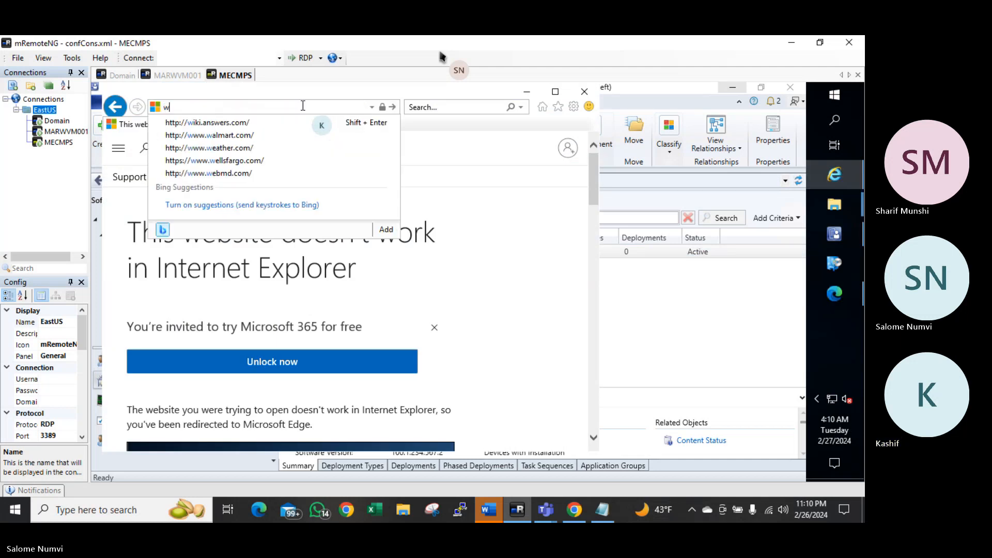
type("ww.google.com")
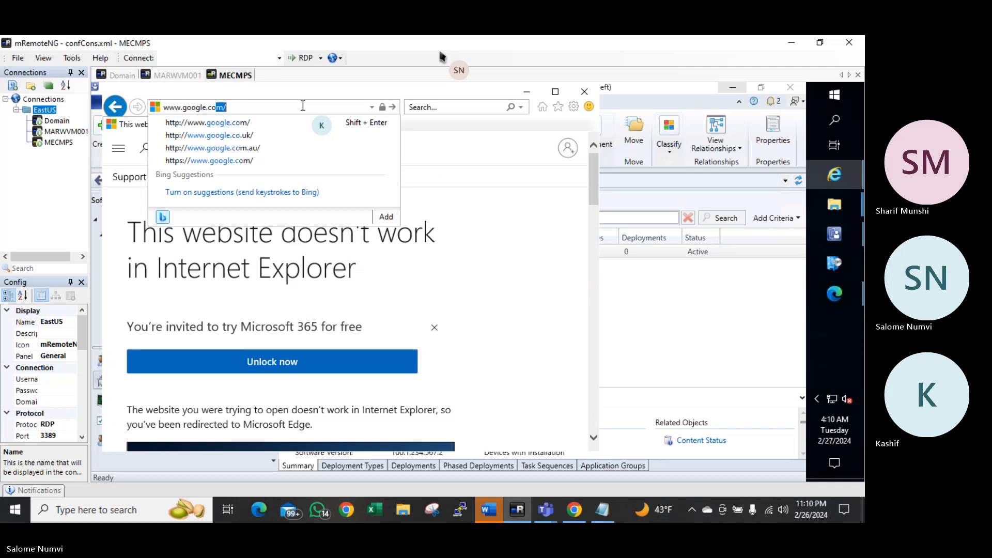
key("Return")
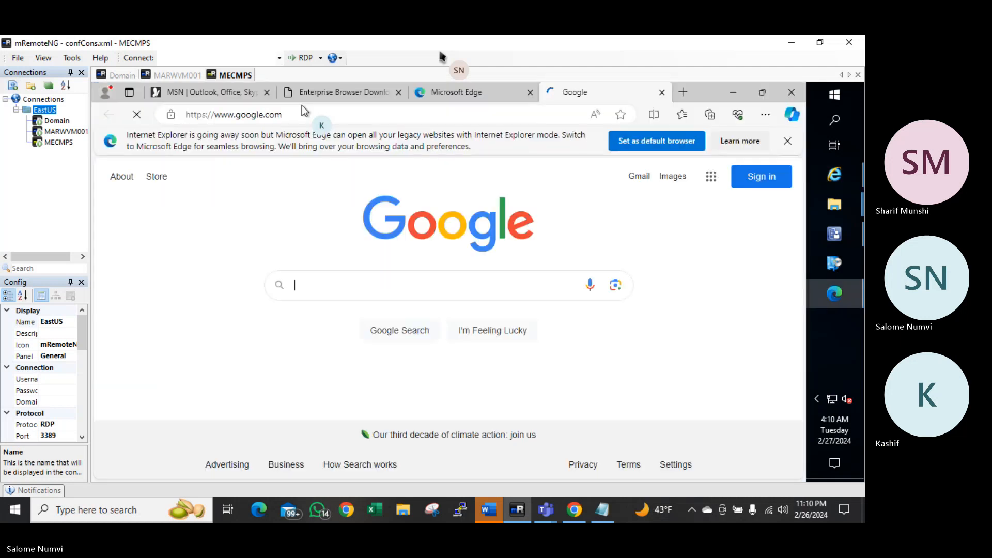
left_click(406, 283)
type("chrome")
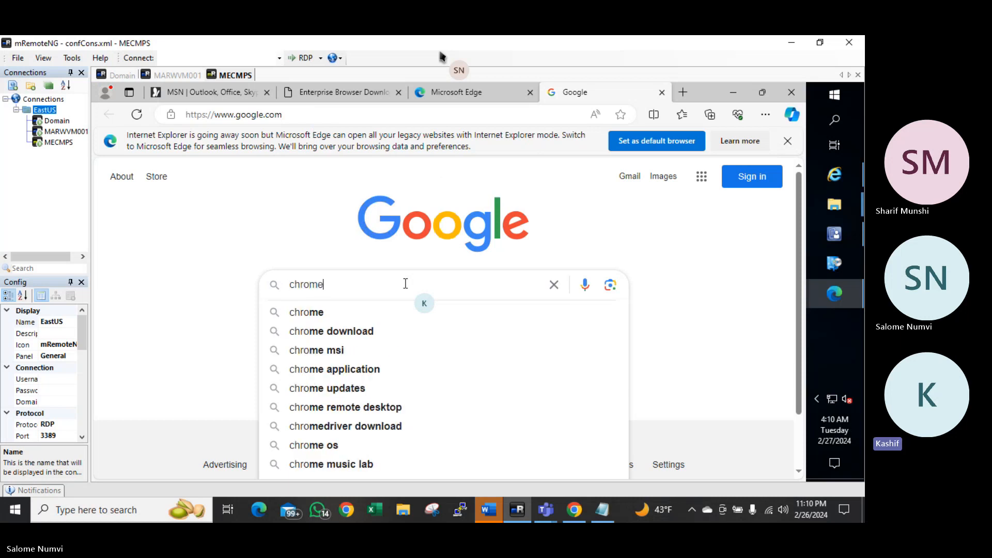
type(" icon")
key("Return")
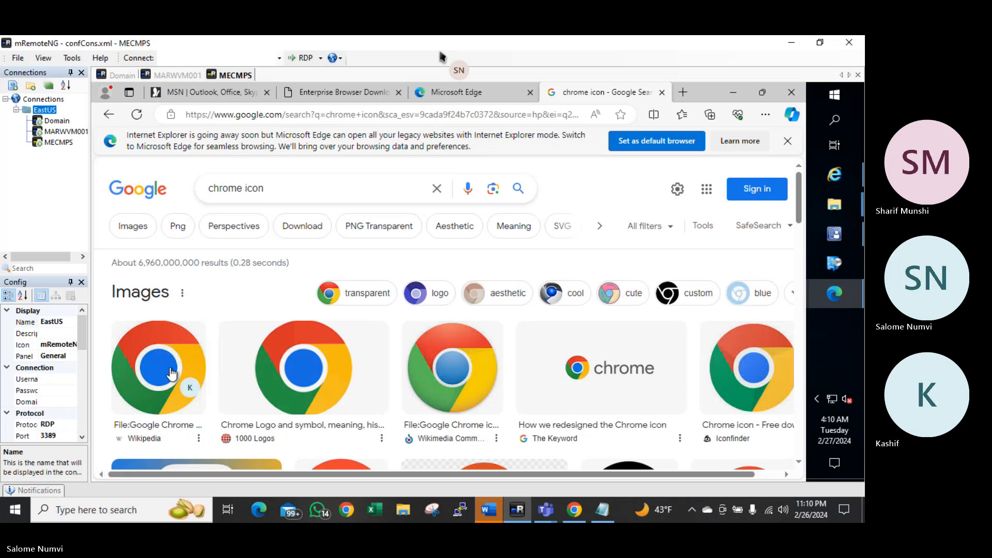
right_click(149, 368)
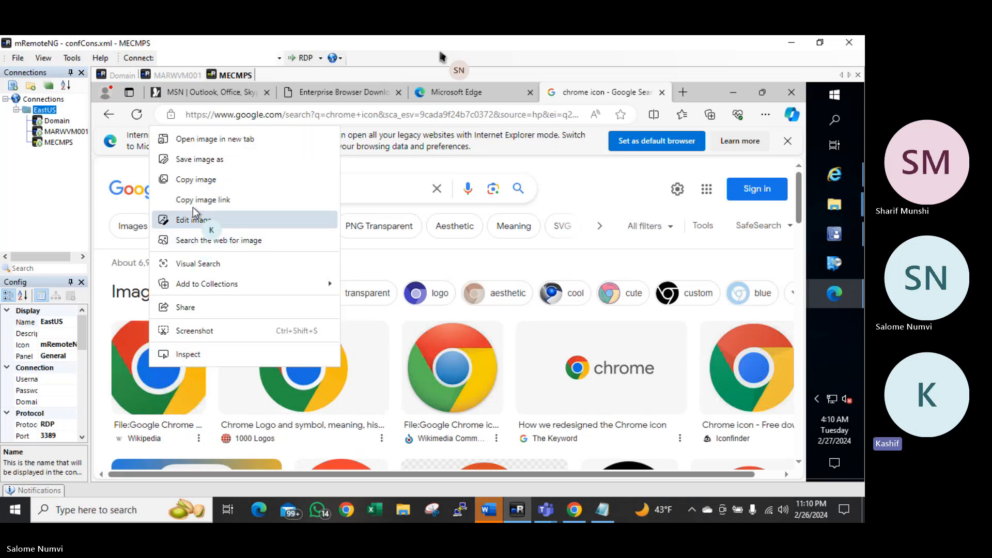
Save the Chrome logo as Chrome.jpg in a new Desktop\Icons folder, then minimize Edge
left_click(215, 162)
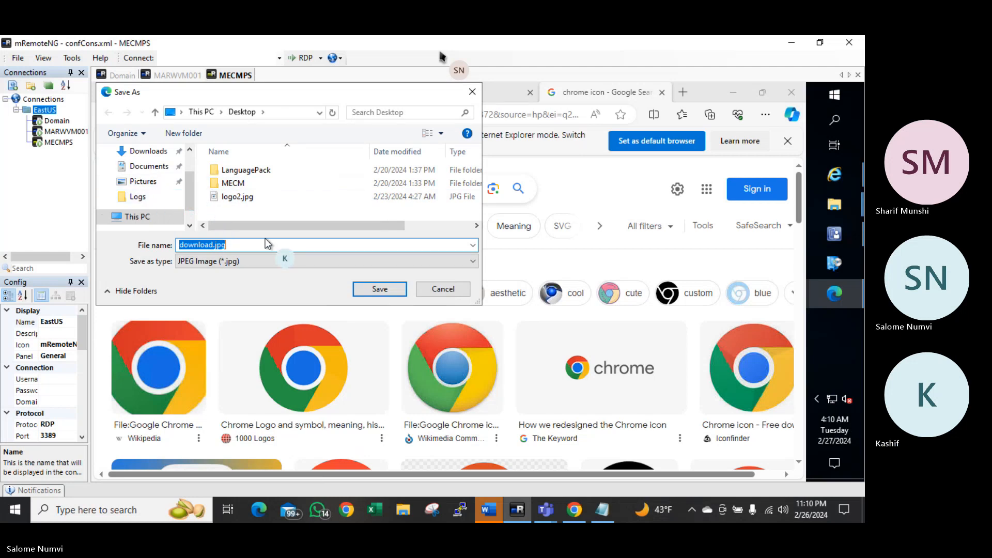
left_click(191, 134)
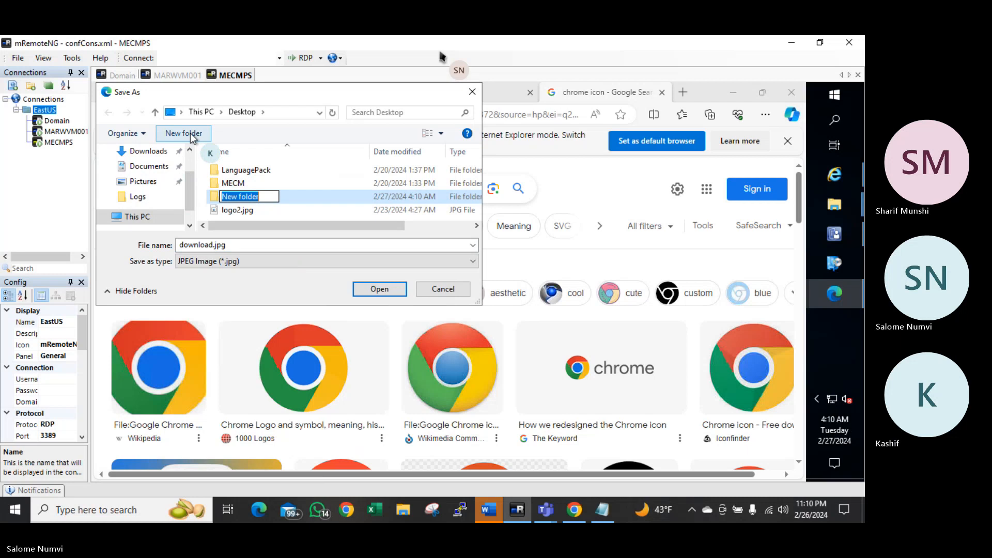
type("Icon")
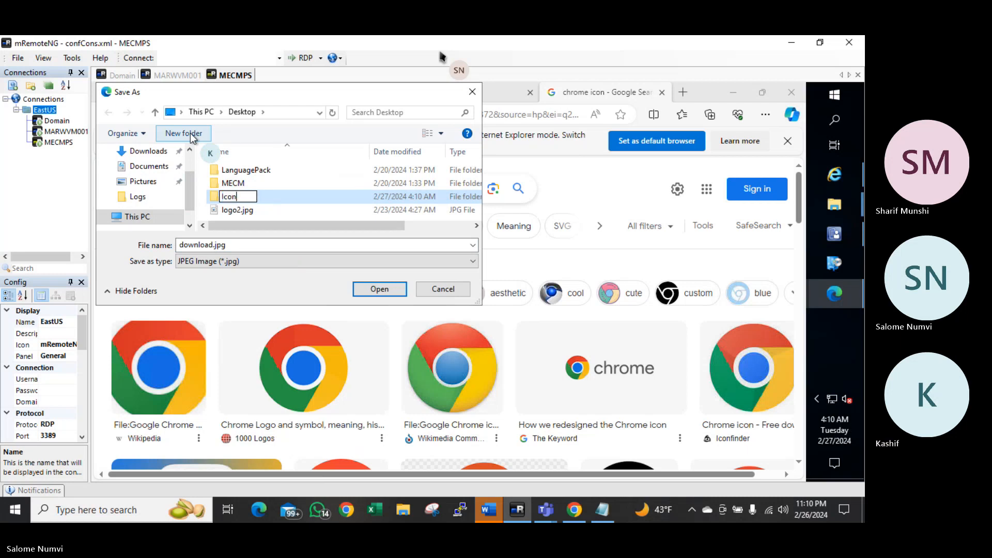
type("s")
key("Return")
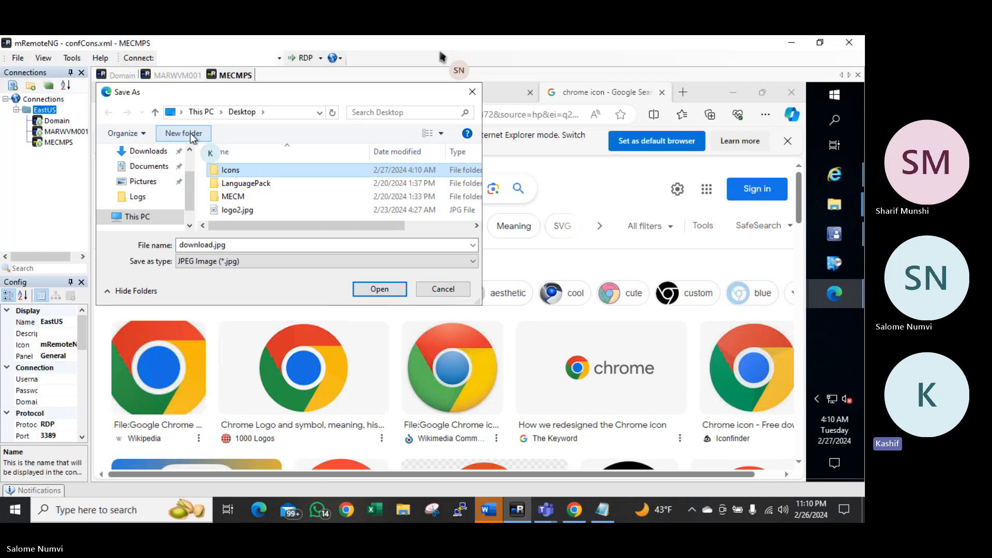
key("Return")
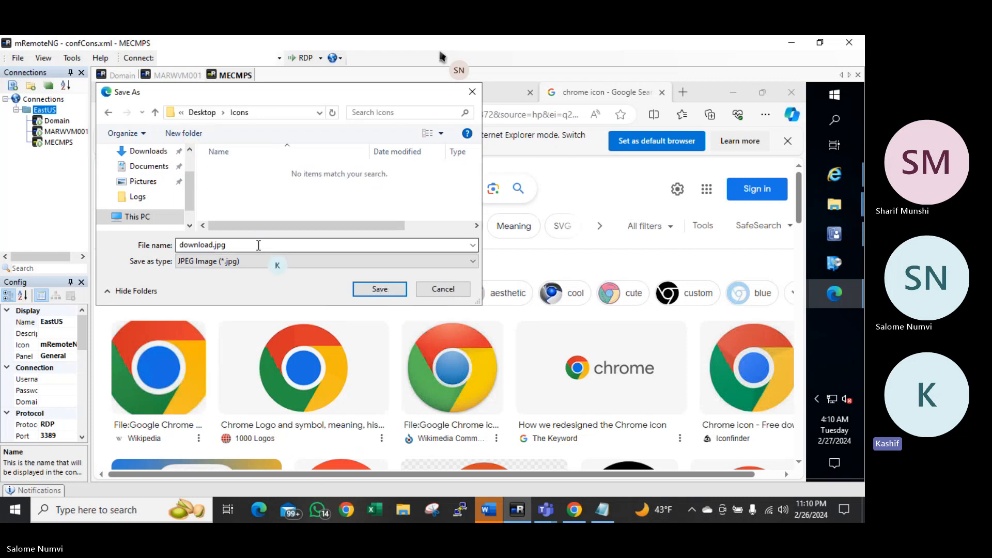
double_click(258, 245)
type("Chrome")
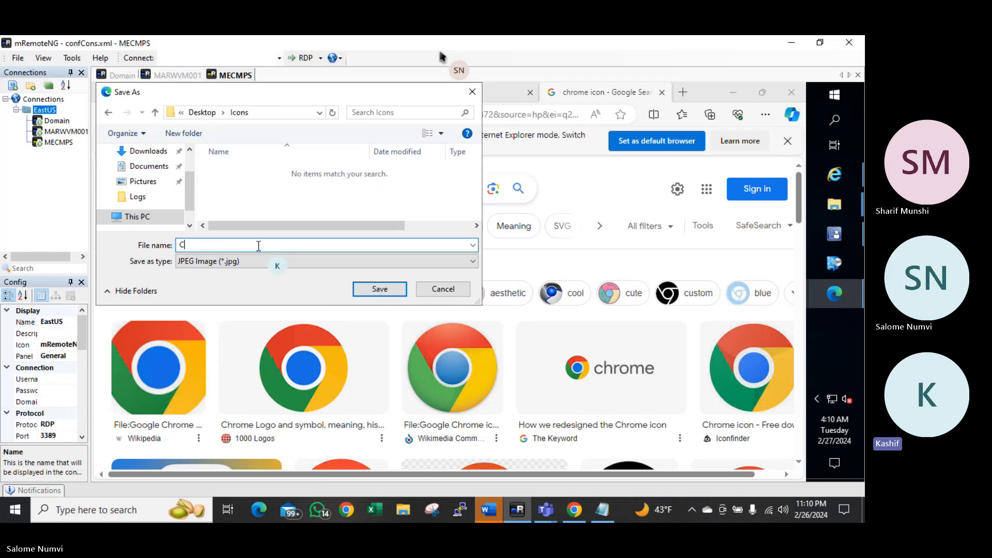
left_click(385, 291)
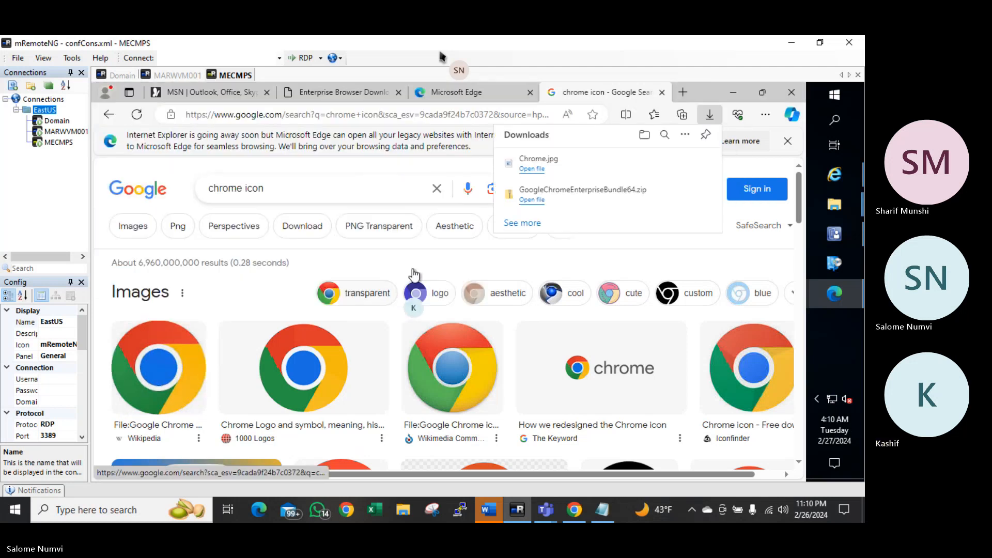
left_click(662, 92)
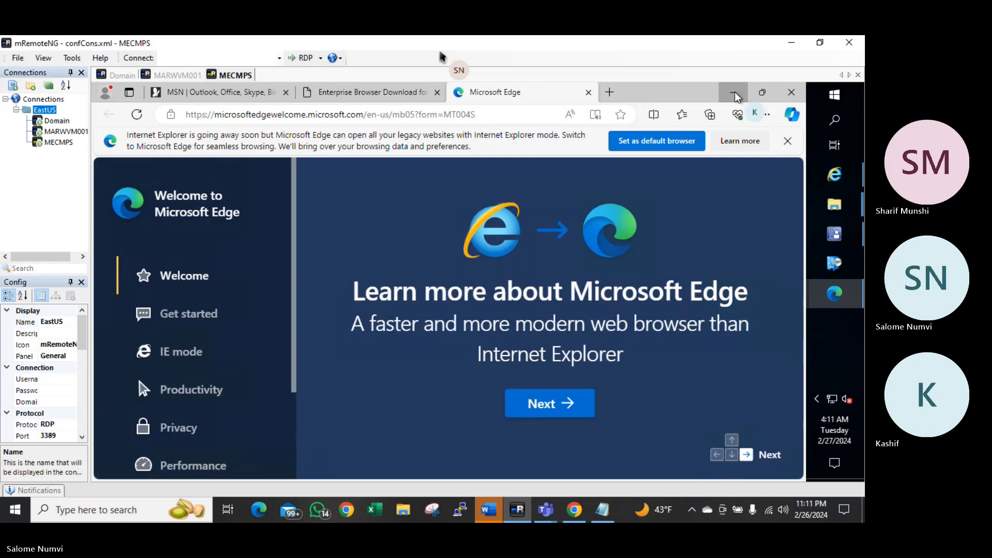
left_click(735, 92)
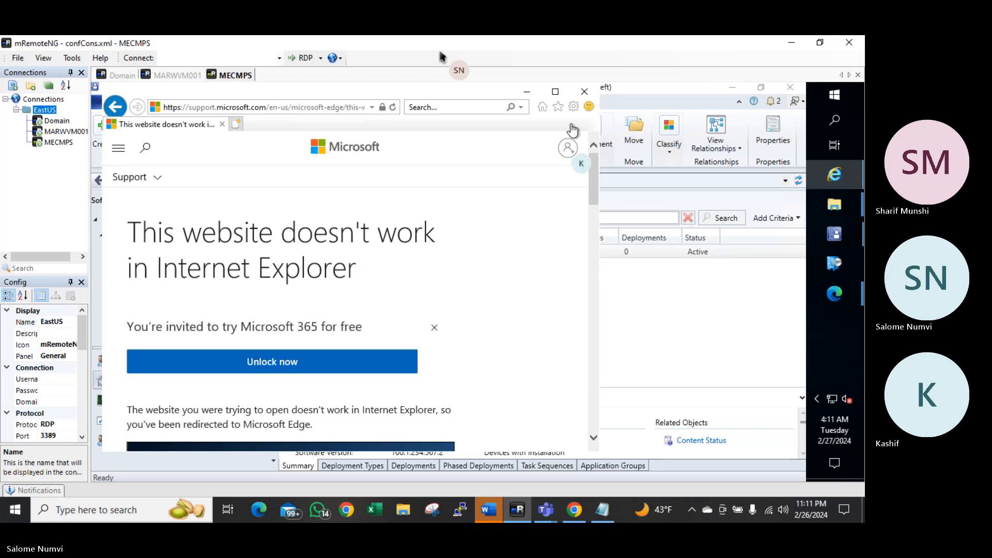
Set Google Chrome's Software Center icon to Desktop\Icons\Chrome.jpg in its properties and save
left_click(586, 98)
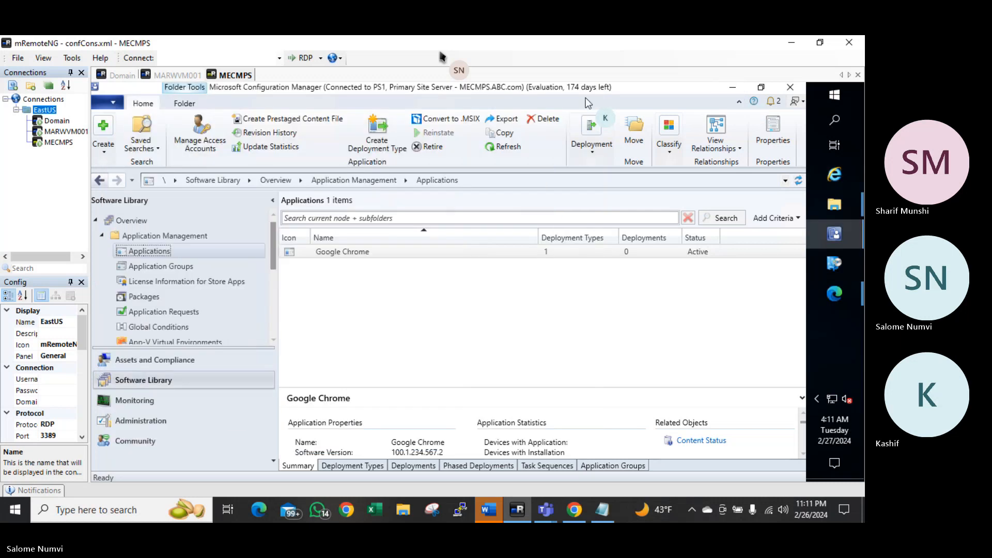
left_click(334, 254)
right_click(334, 253)
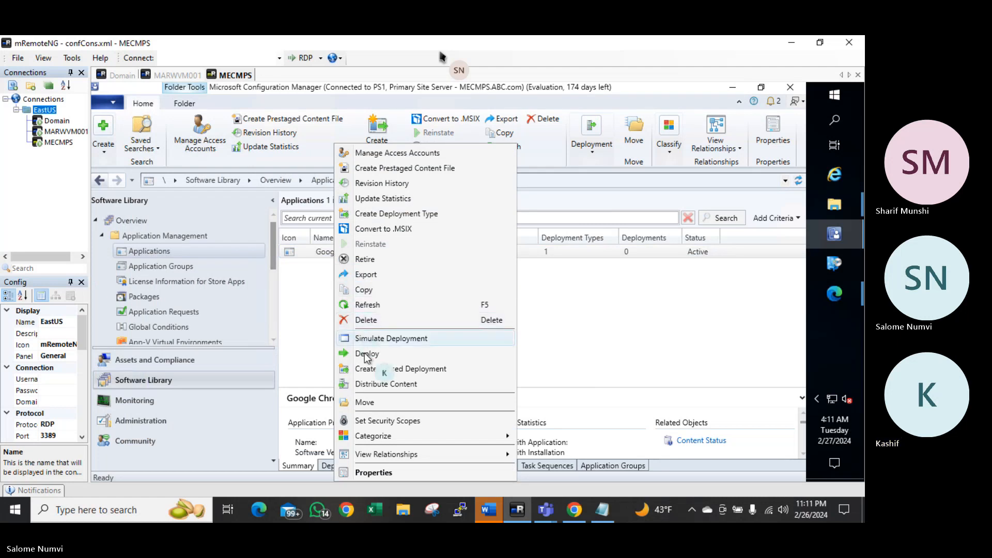
left_click(381, 473)
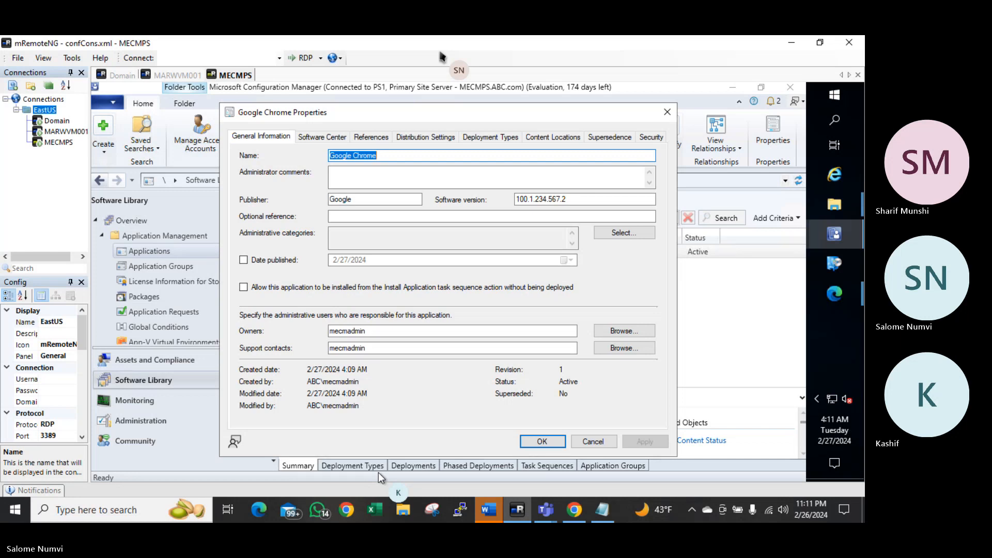
left_click(331, 137)
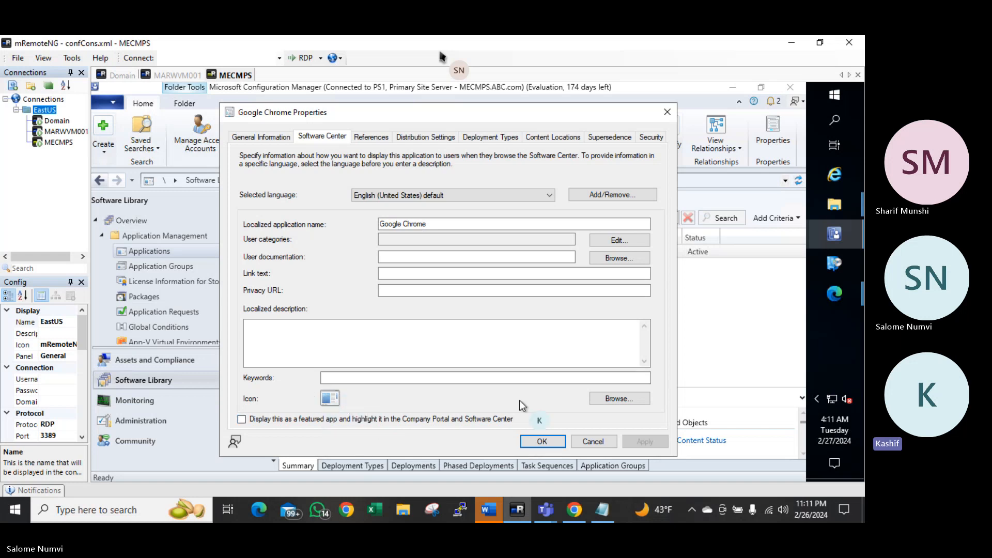
left_click(619, 399)
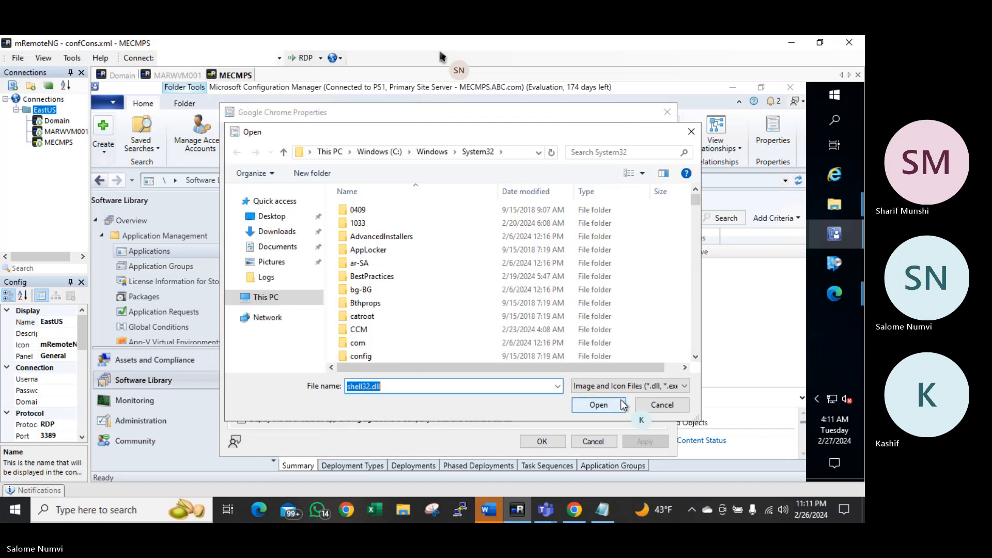
left_click(275, 223)
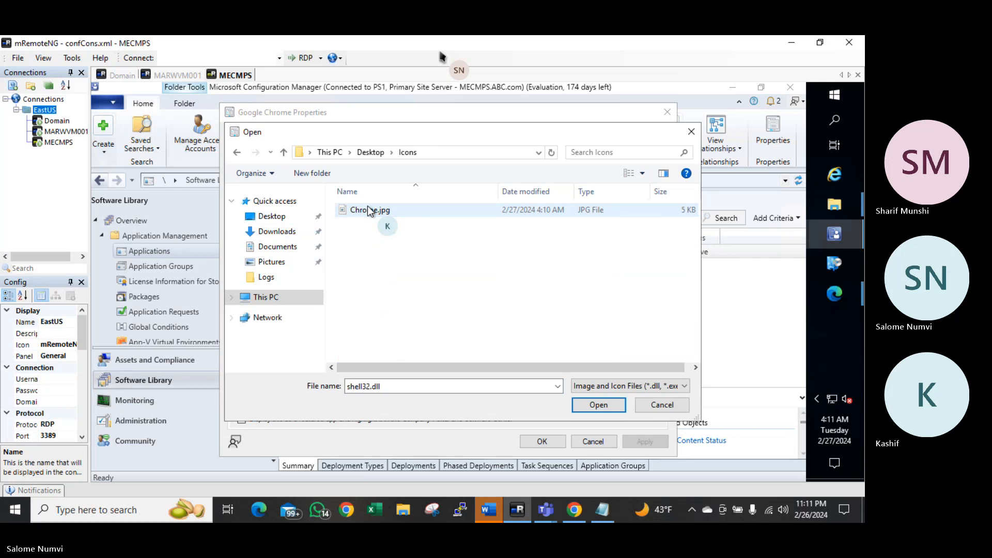
left_click(379, 209)
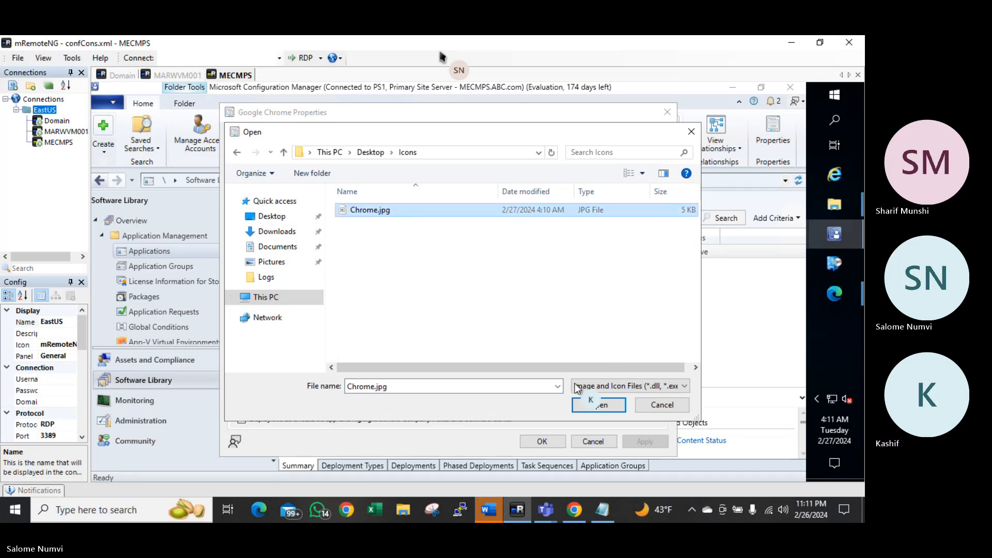
left_click(596, 404)
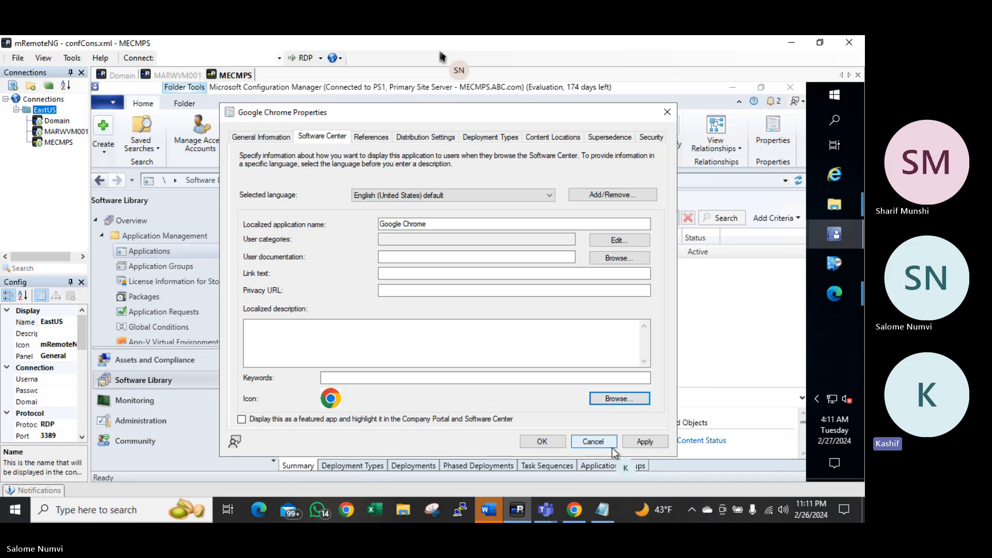
left_click(646, 442)
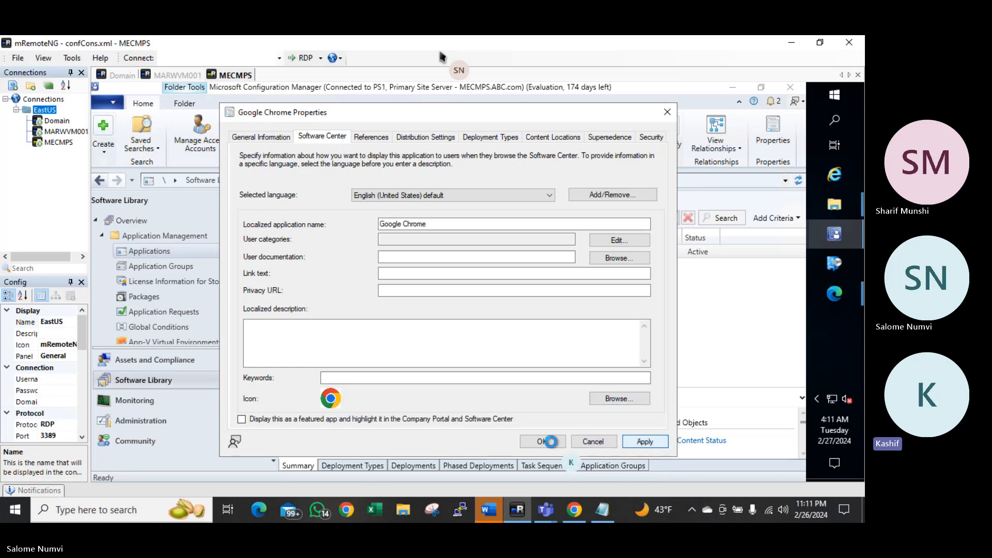
left_click(543, 441)
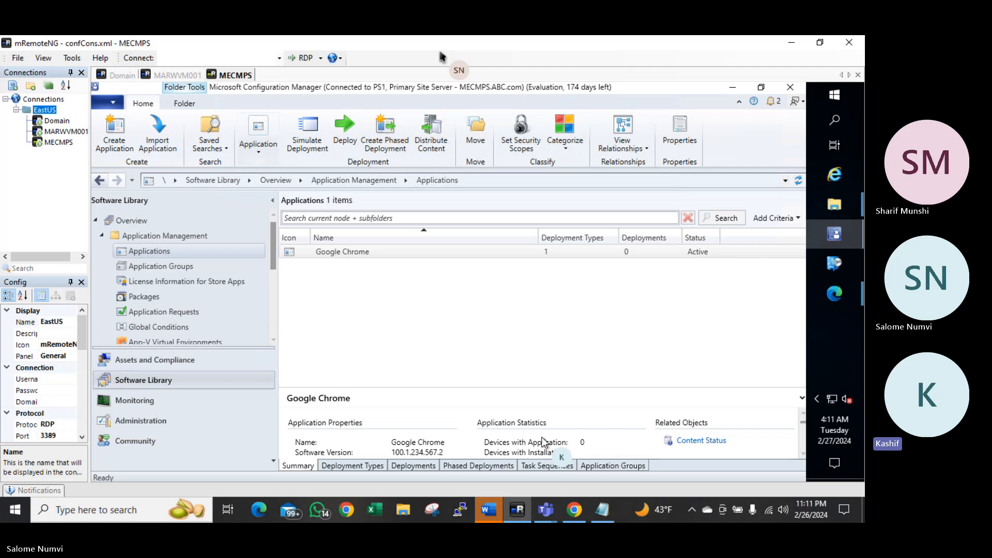
Run Distribute Content for Google Chrome, targeting distribution point MECMPS.ABC.COM, and close the finished wizard
right_click(389, 254)
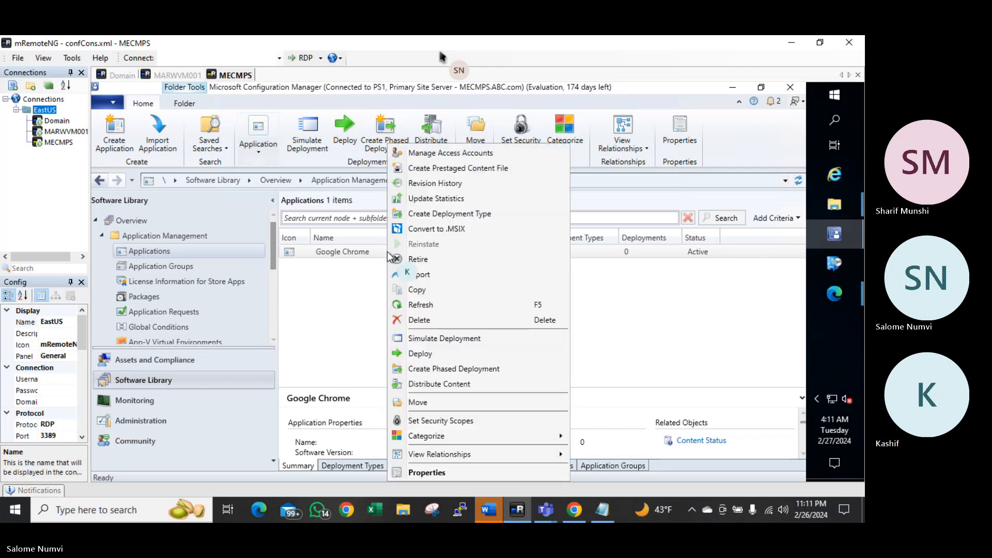
left_click(436, 384)
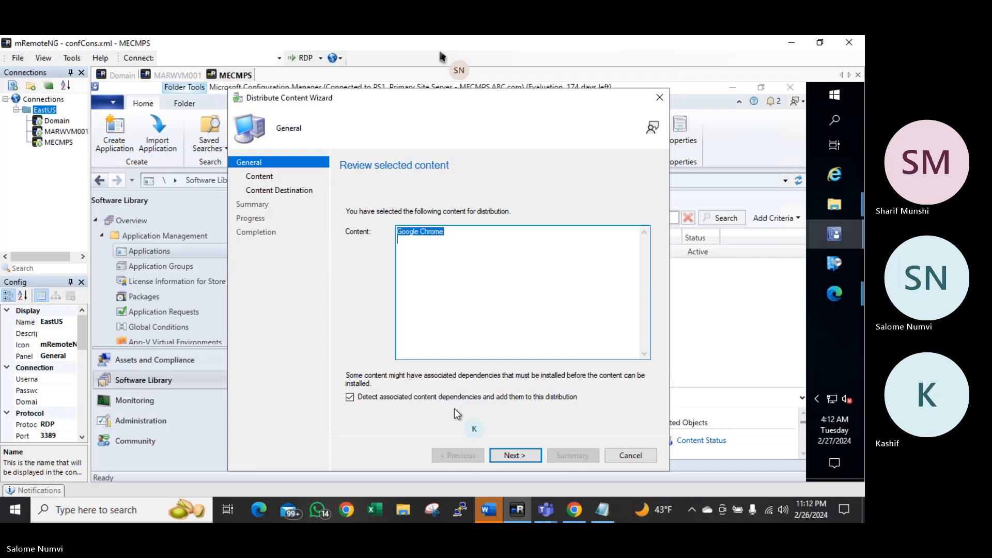
left_click(518, 456)
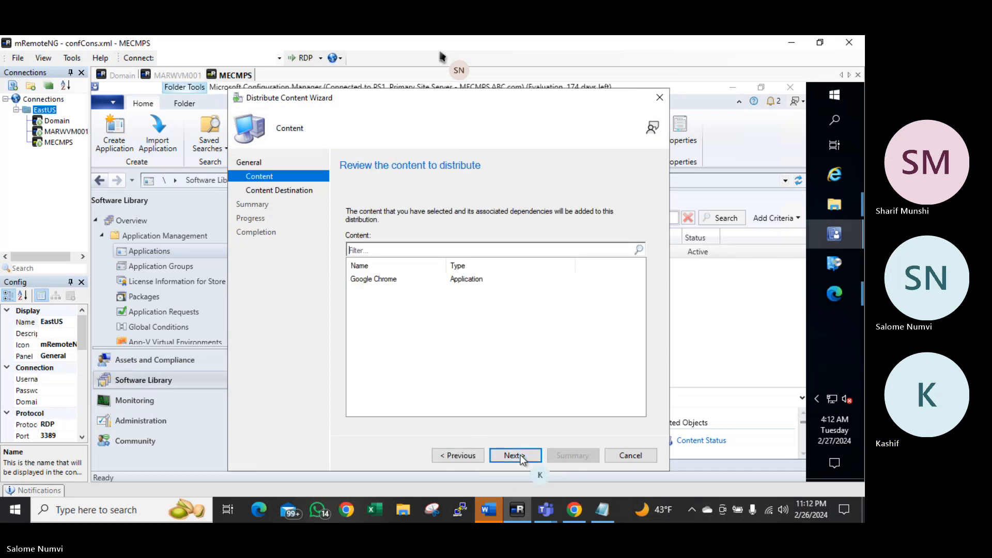
left_click(510, 455)
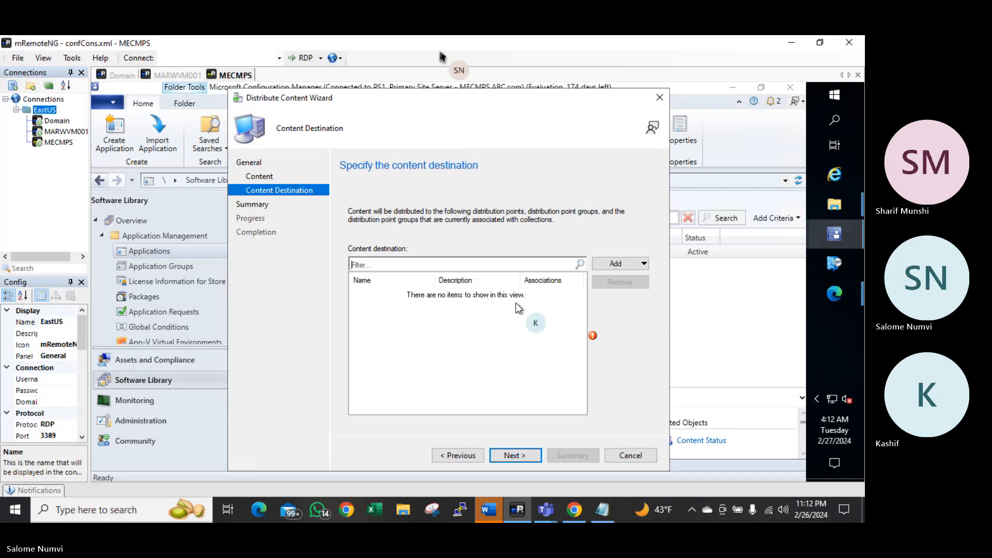
left_click(621, 267)
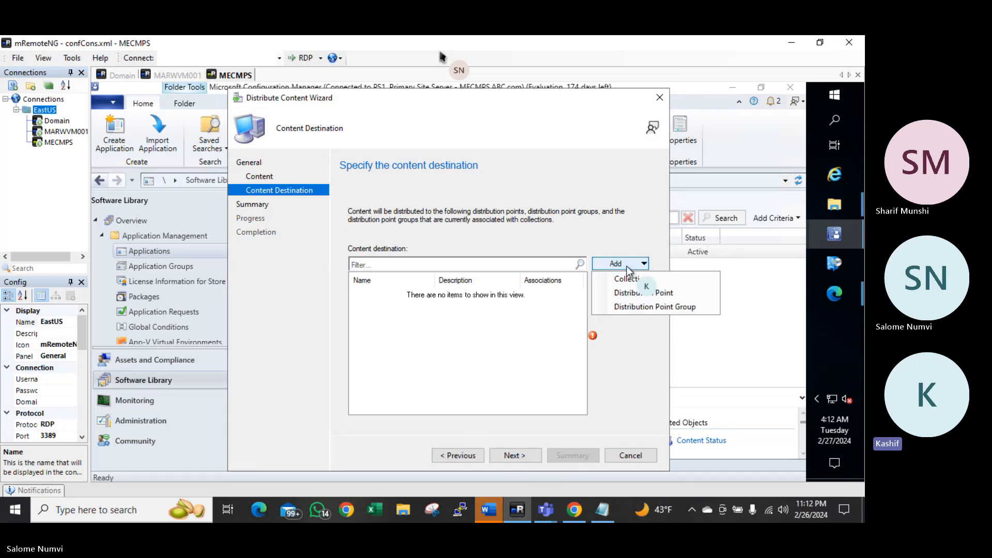
left_click(620, 292)
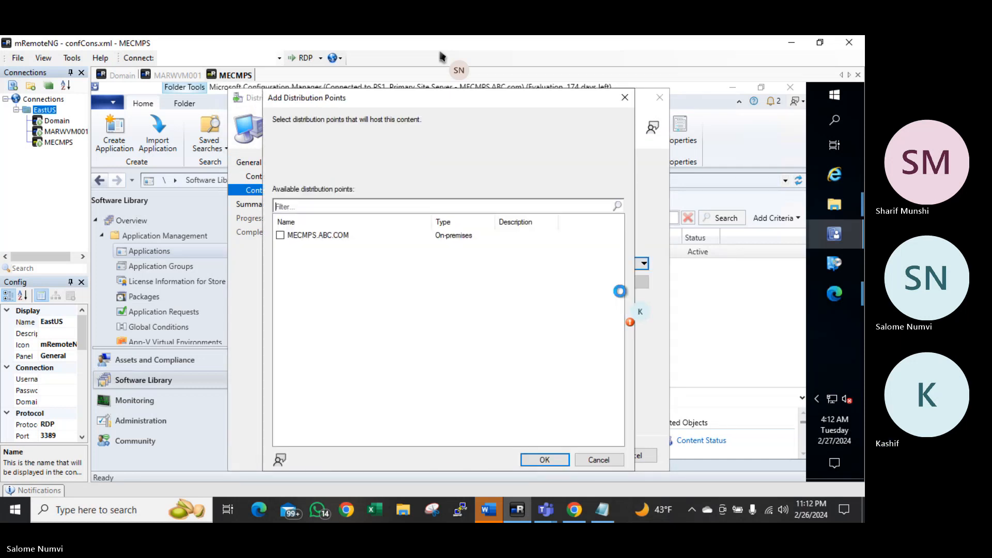
left_click(280, 235)
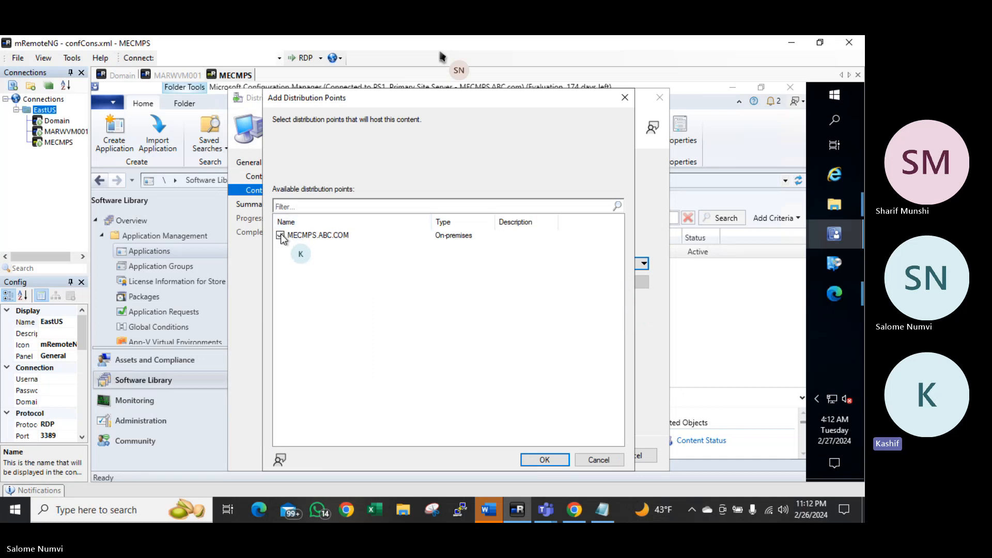
left_click(547, 464)
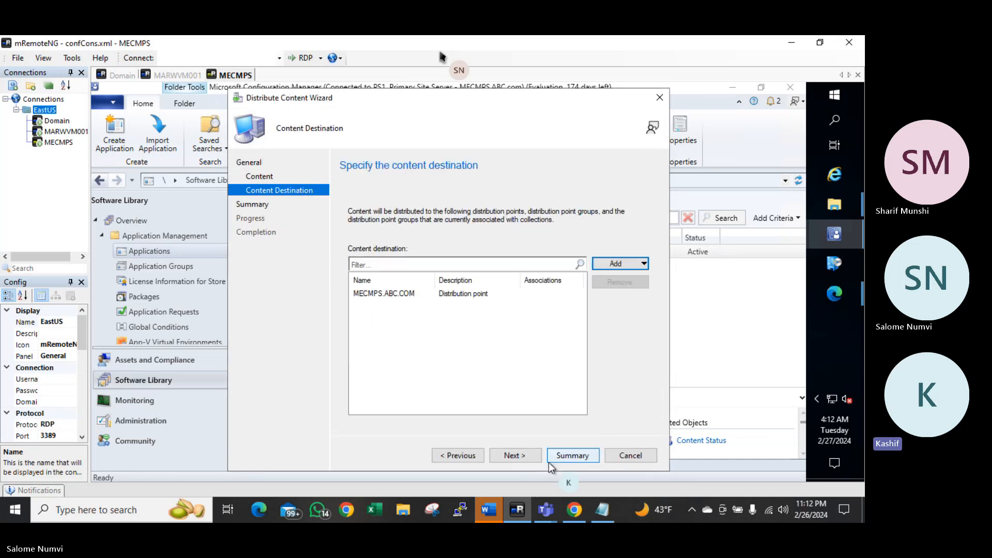
left_click(519, 453)
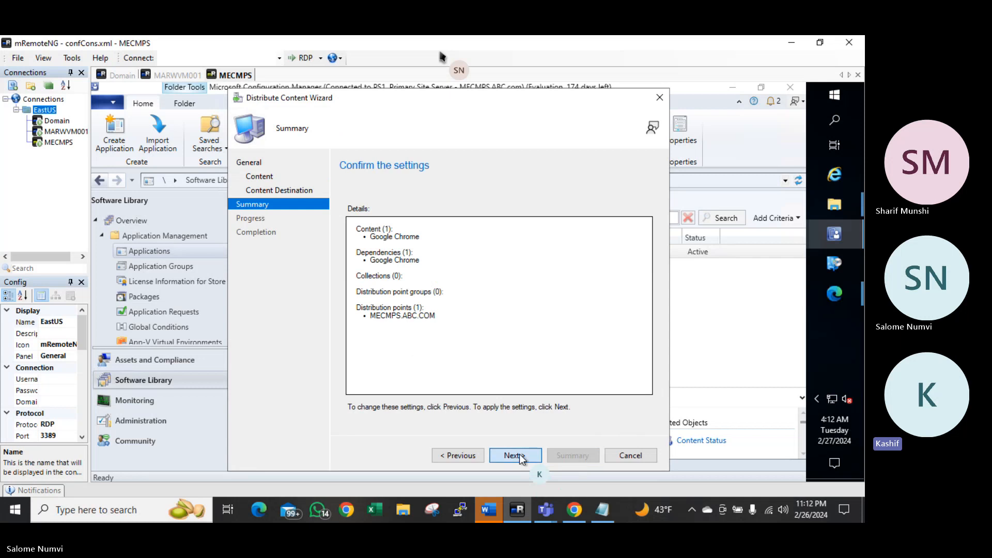
left_click(519, 454)
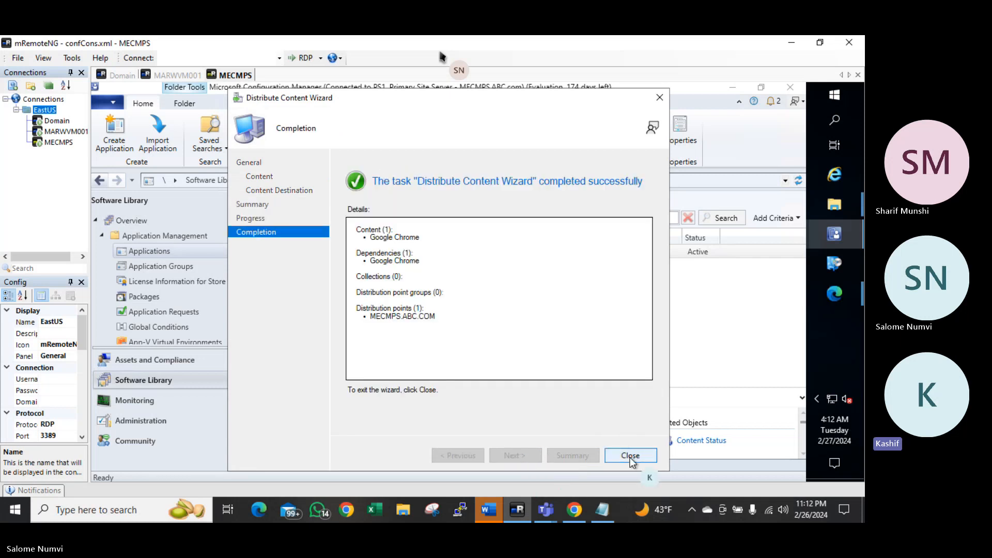
left_click(630, 457)
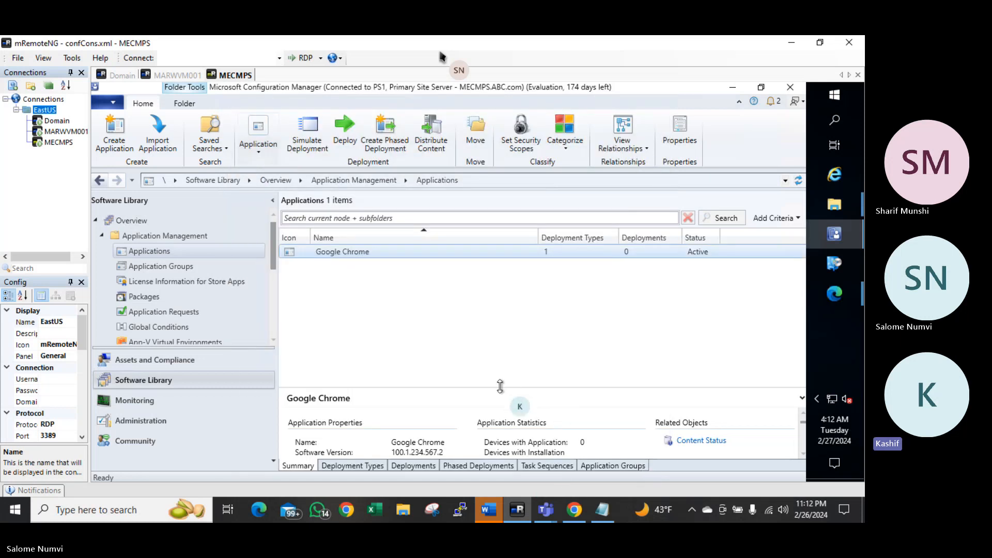
Refresh Google Chrome repeatedly until its Content Status chart shows 1 of 1 succeeded
left_click_drag(500, 387, 492, 324)
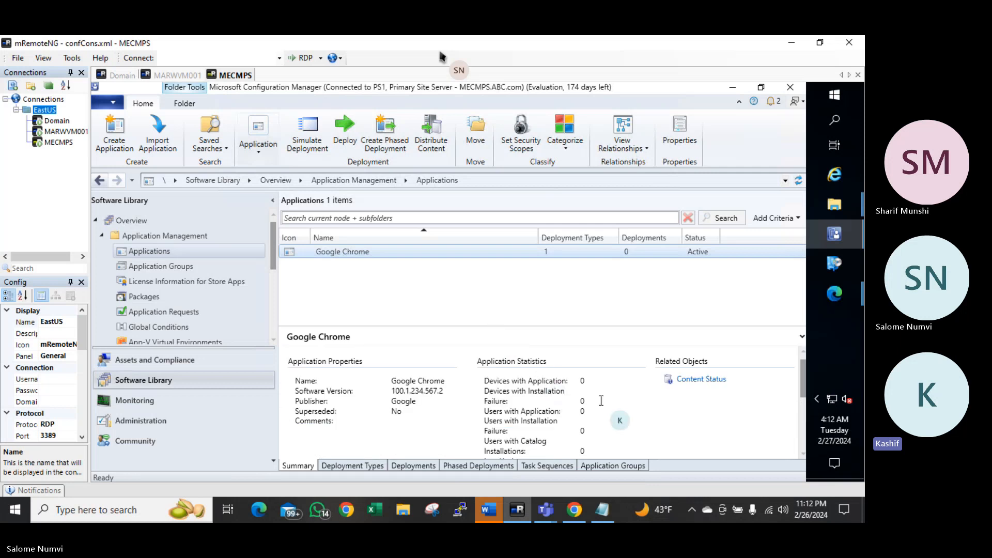
scroll(641, 406, "down", 5)
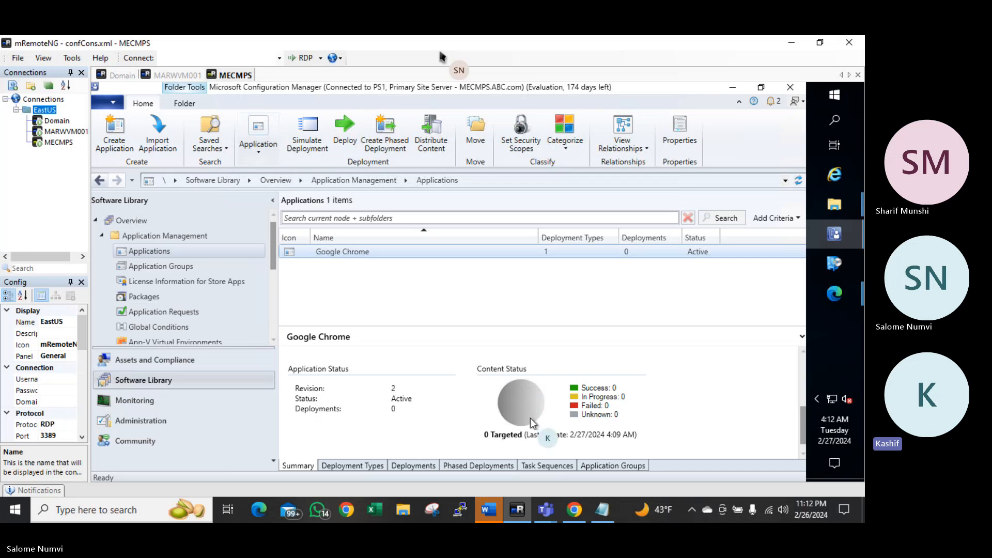
right_click(371, 253)
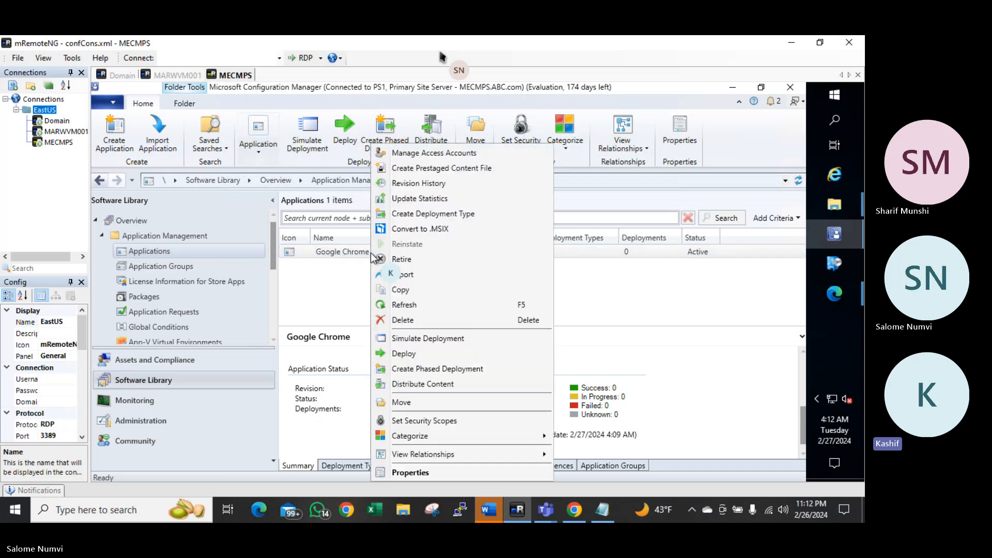
left_click(398, 306)
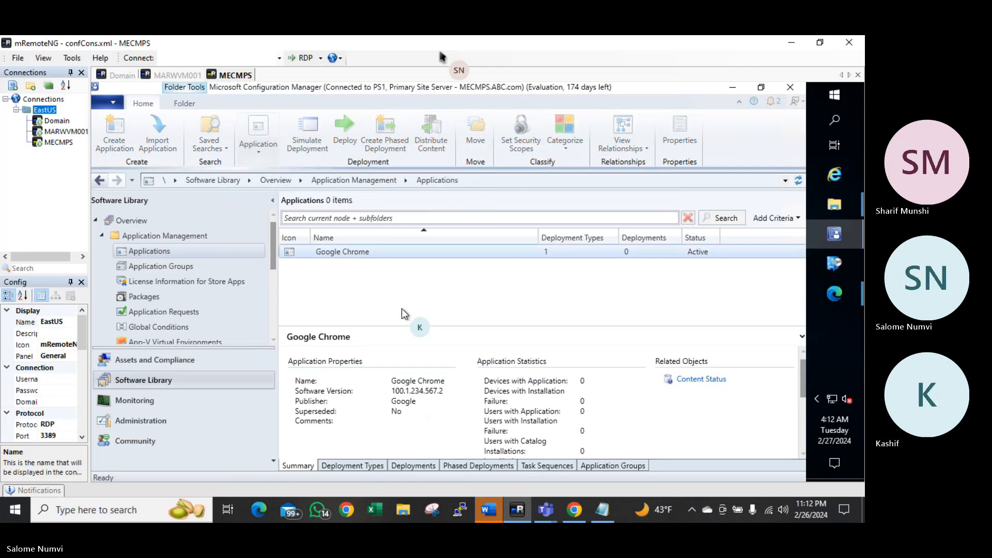
scroll(511, 372, "down", 3)
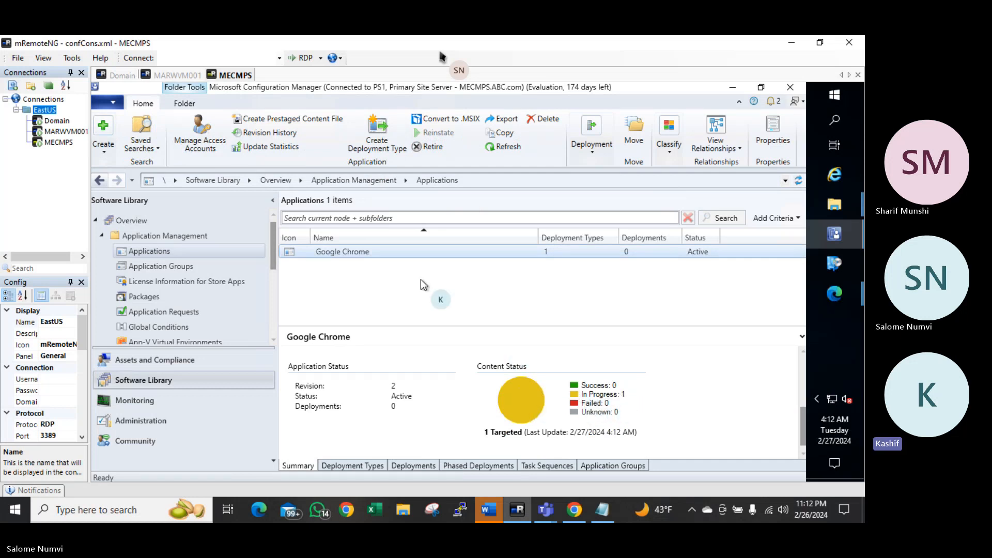
right_click(382, 253)
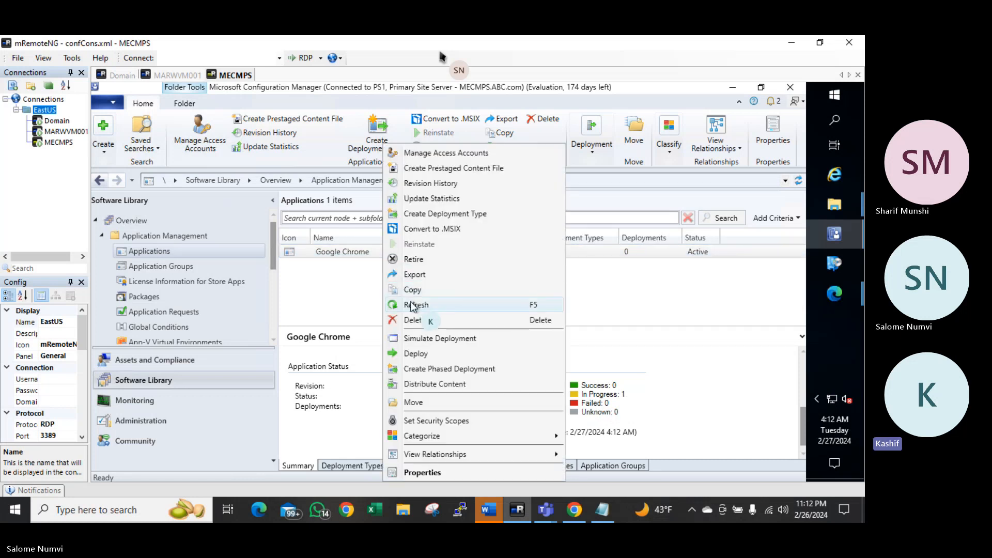
left_click(411, 304)
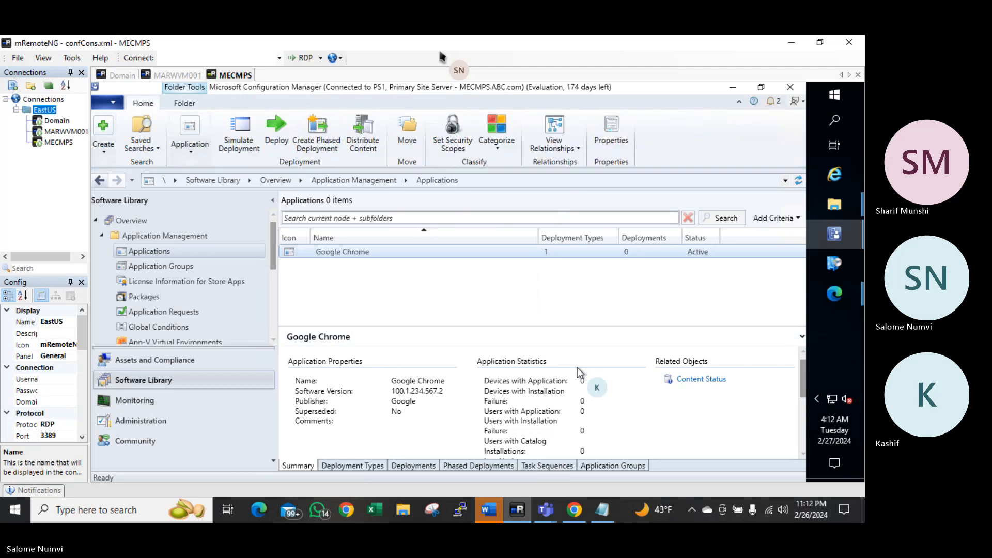
scroll(578, 368, "down", 5)
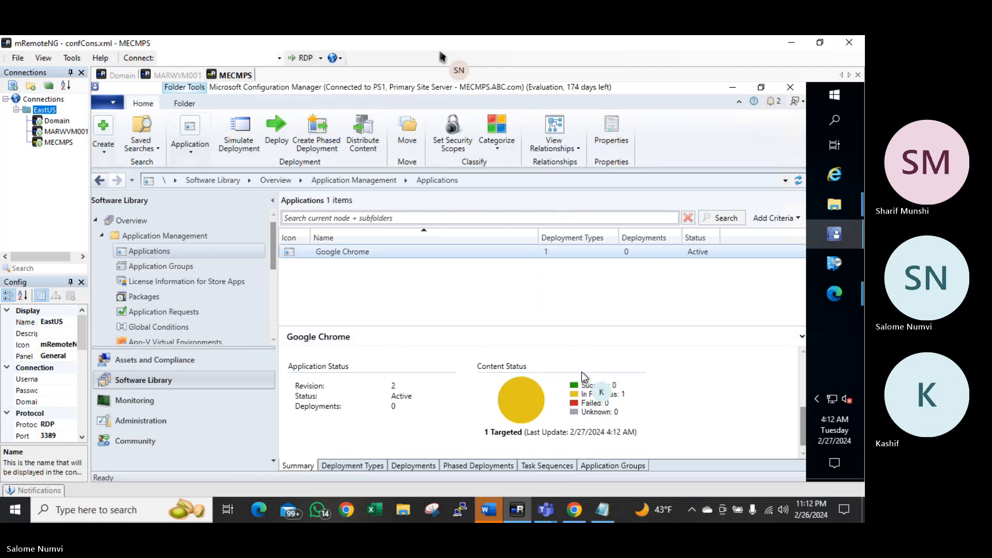
right_click(394, 256)
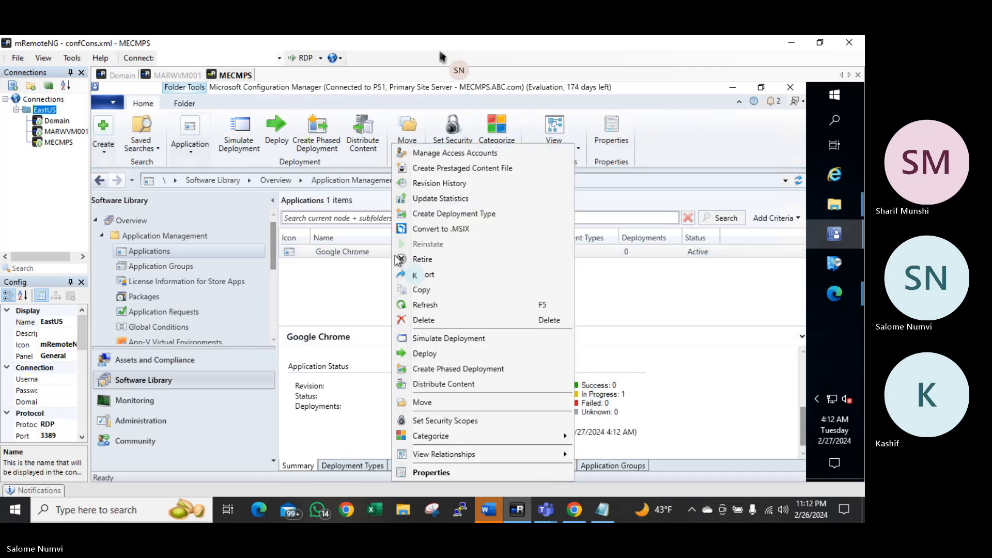
left_click(414, 305)
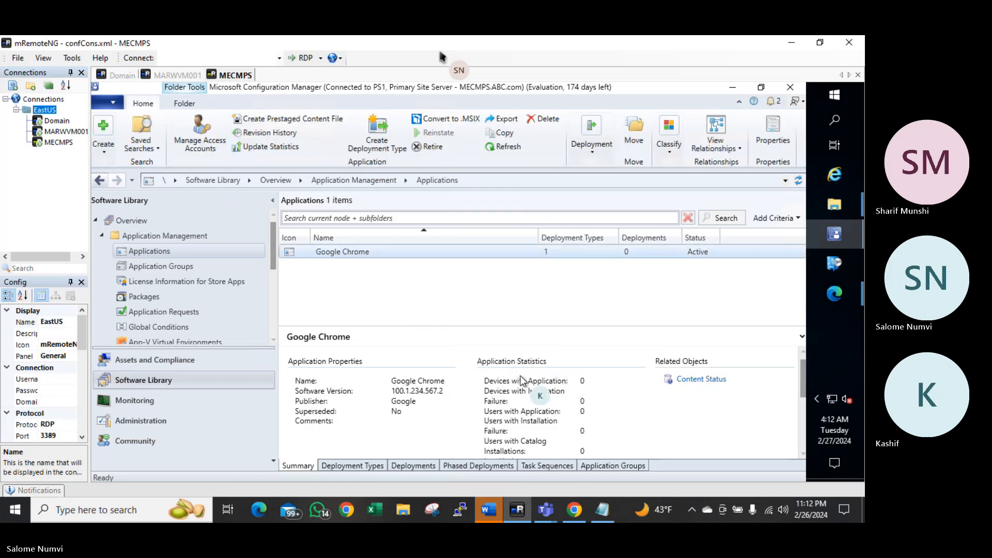
scroll(523, 387, "down", 5)
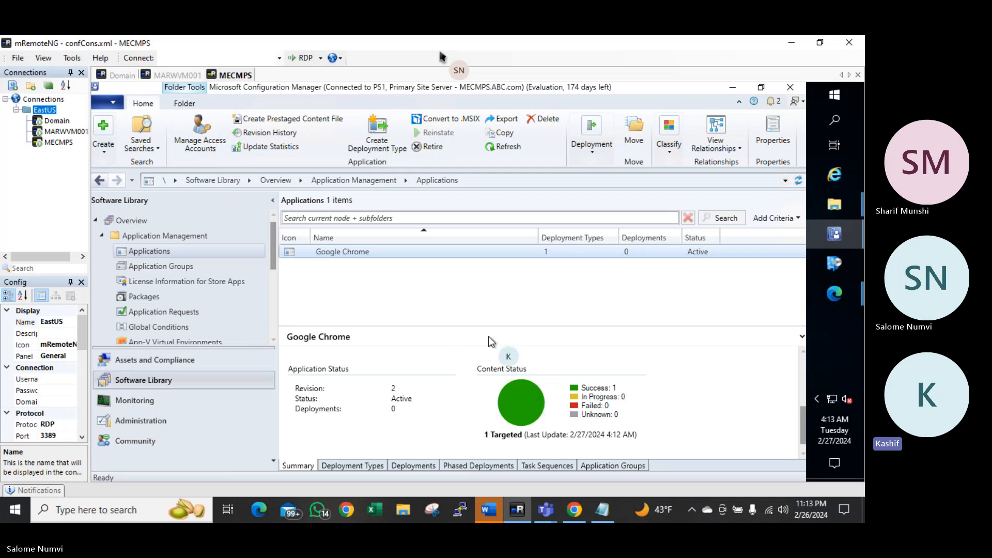
Start a Google Chrome deployment targeting the All Desktop and Server Clients device collection
right_click(405, 253)
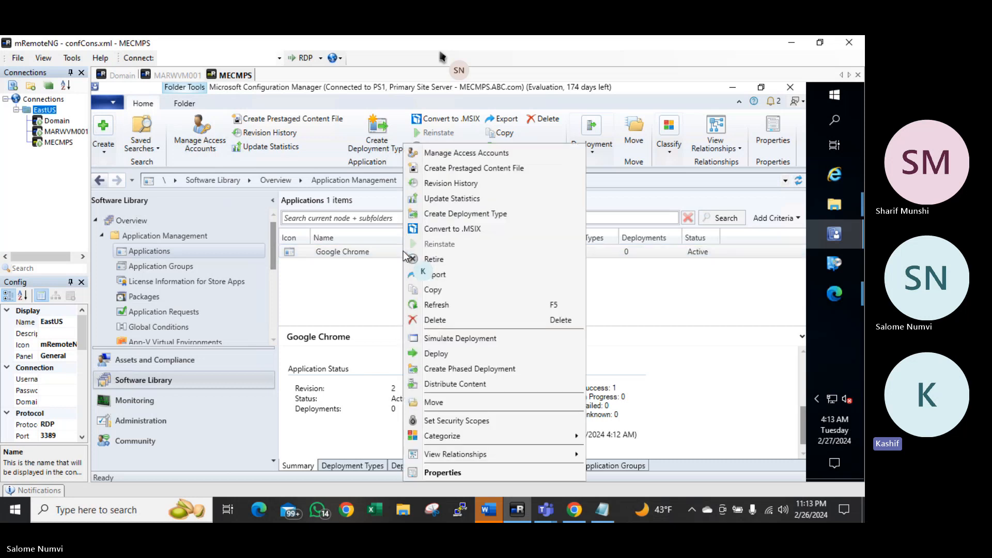
left_click(437, 354)
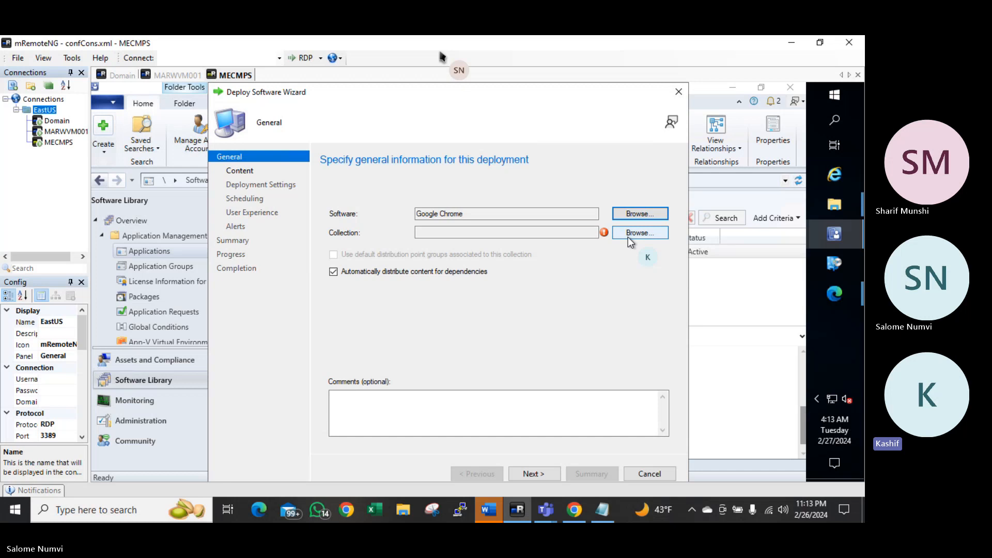
left_click(628, 236)
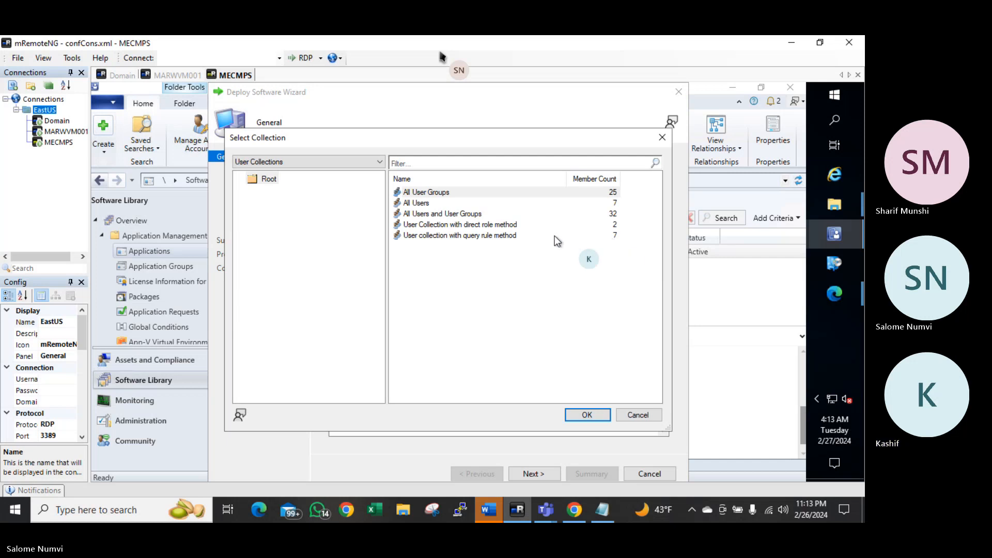
left_click(296, 161)
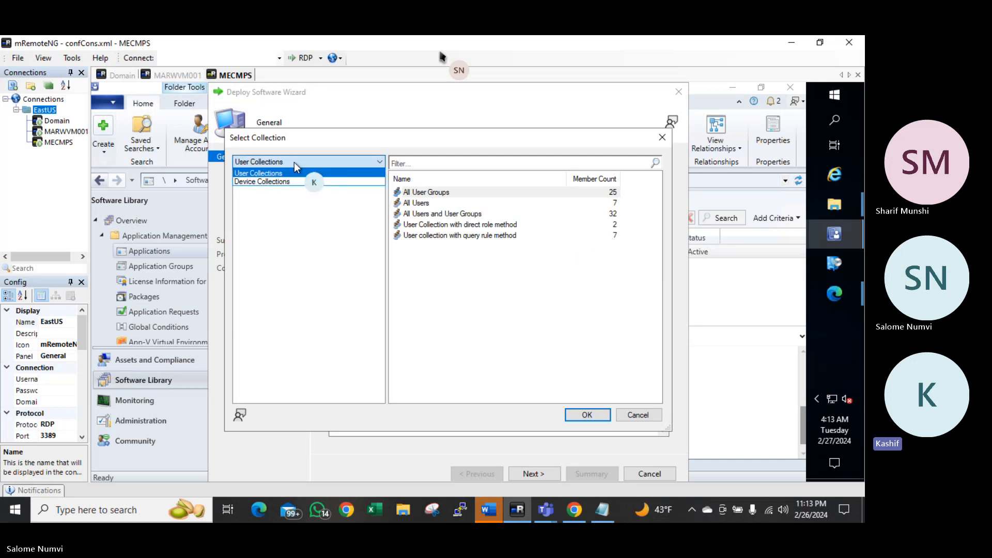
left_click(279, 181)
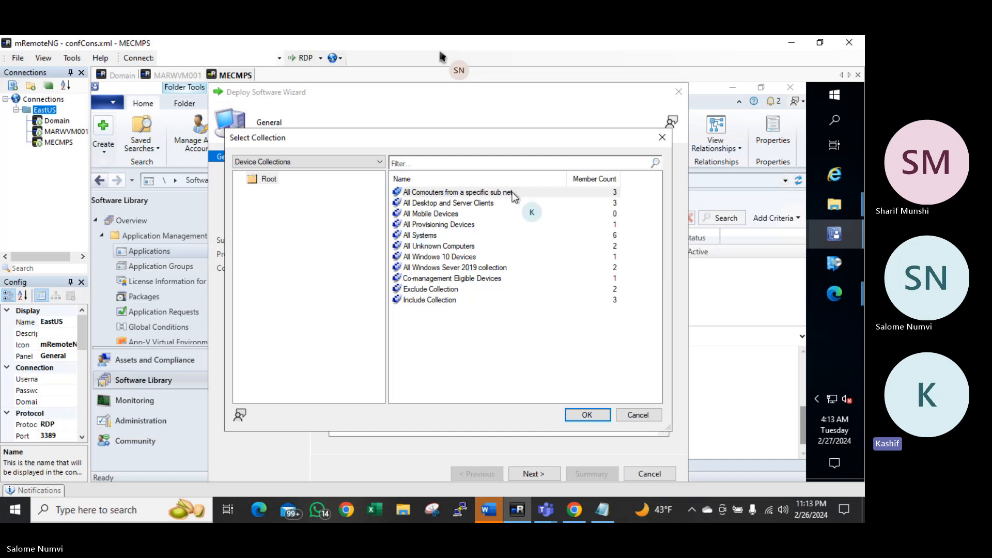
left_click(528, 194)
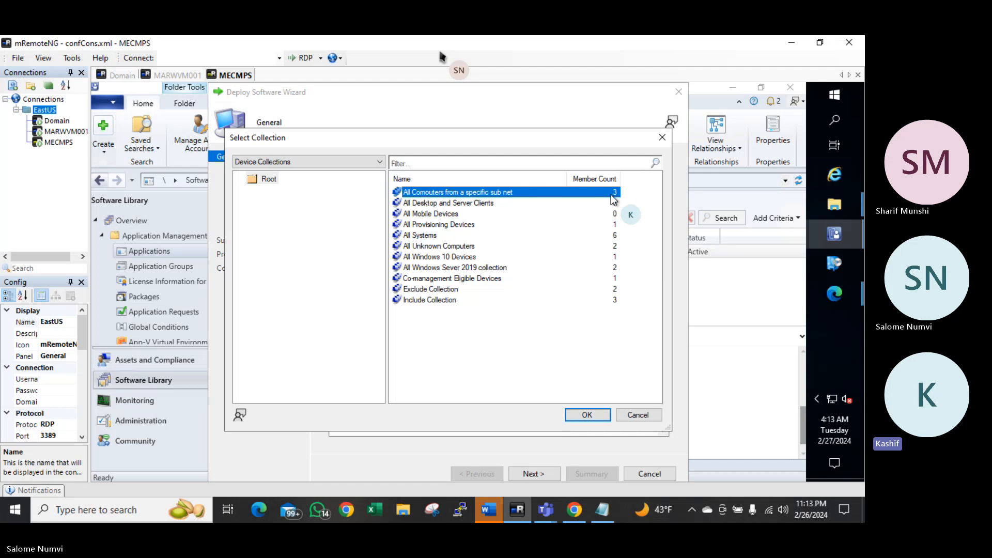
left_click(465, 204)
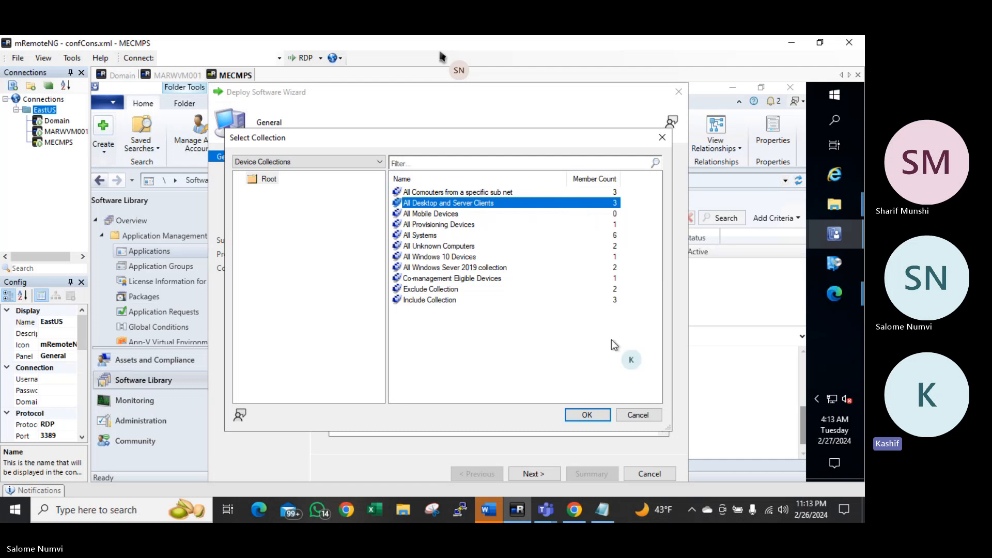
left_click(588, 414)
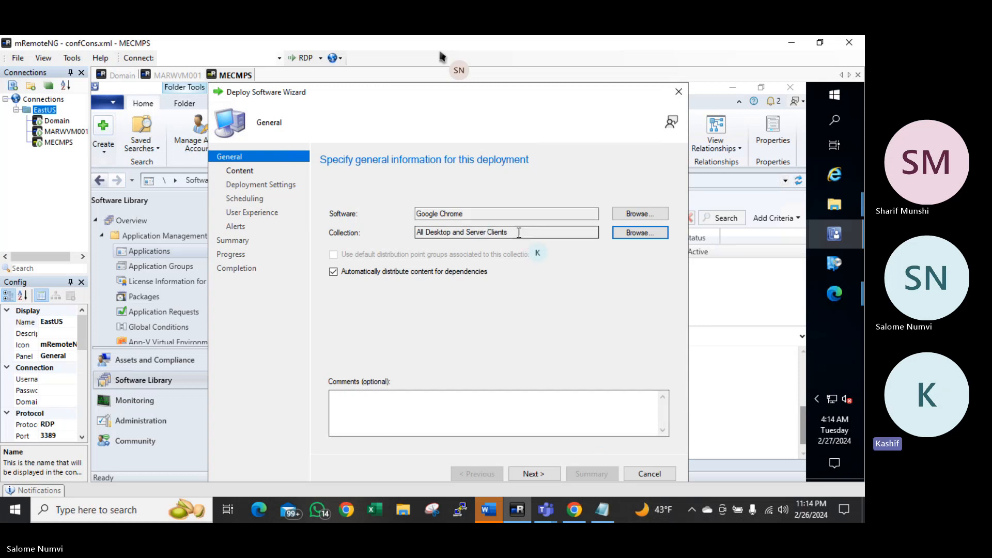
left_click_drag(509, 232, 419, 229)
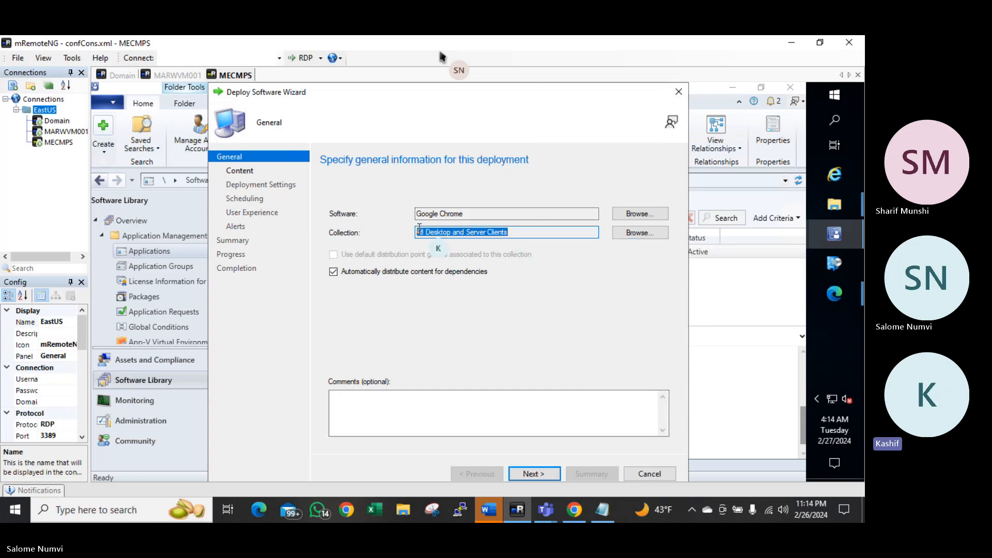
left_click(540, 474)
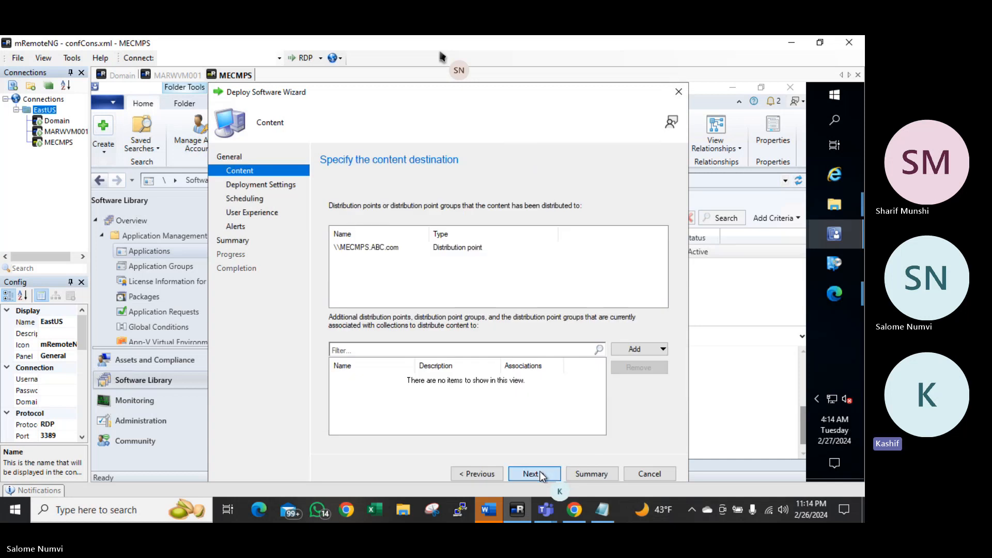
Keep the deployment purpose set to Available for Google Chrome
left_click(540, 474)
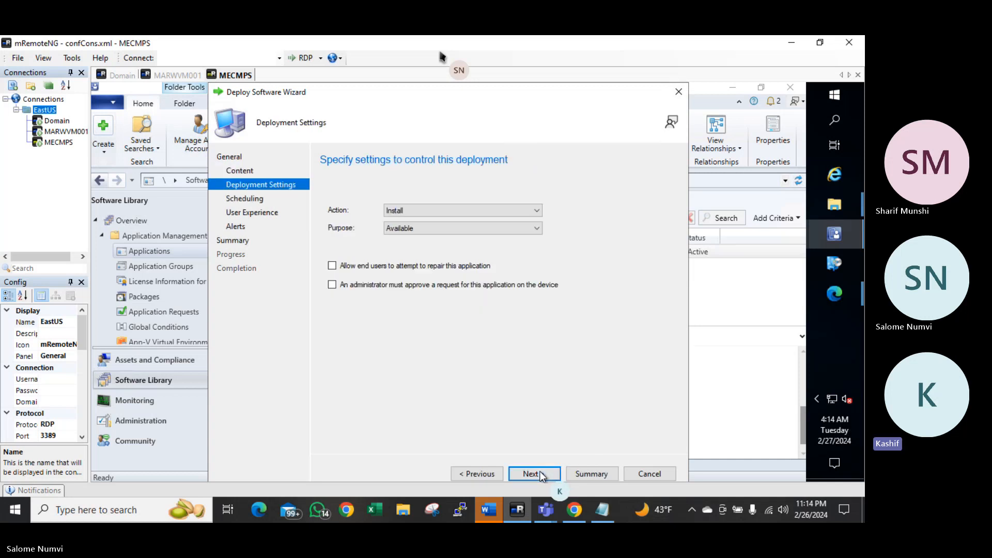
left_click(409, 232)
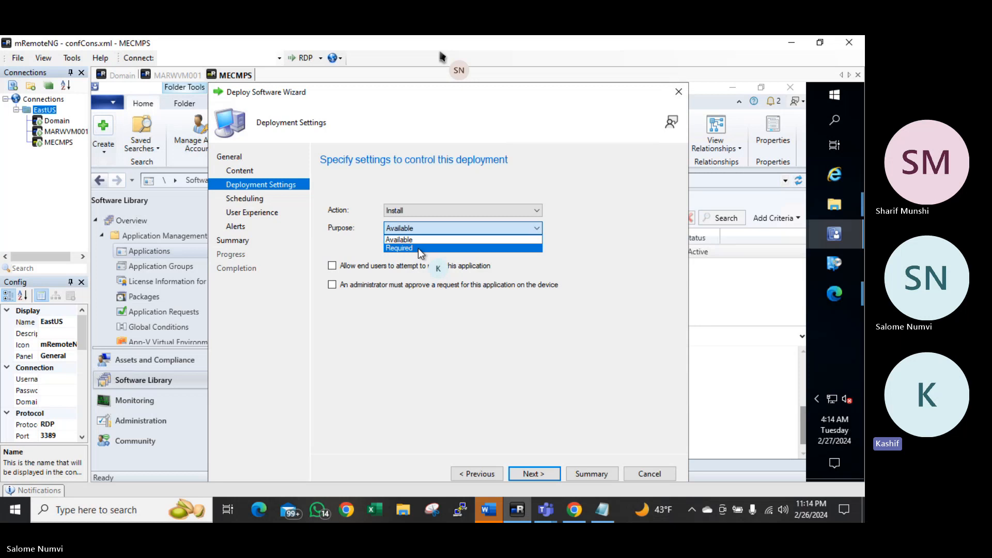
left_click(563, 242)
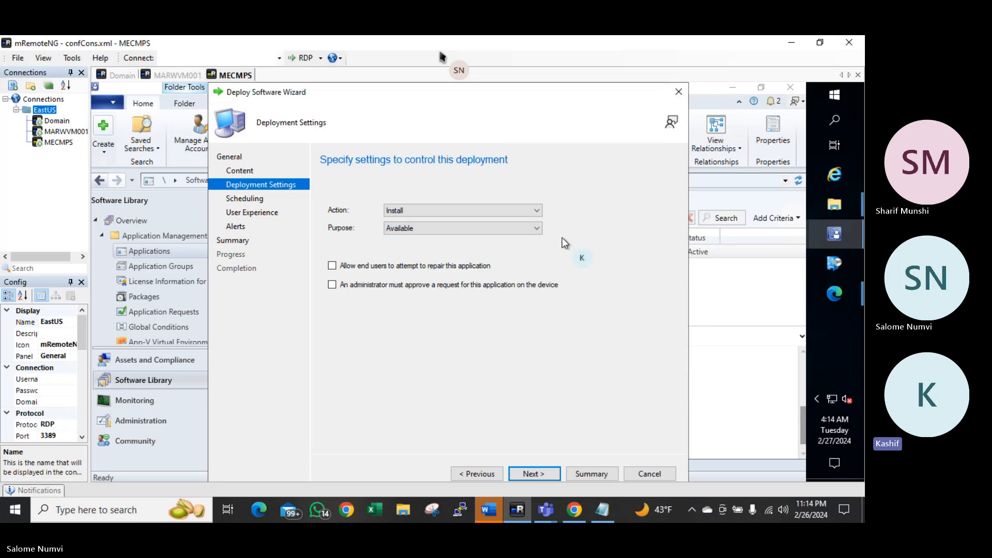
left_click(529, 473)
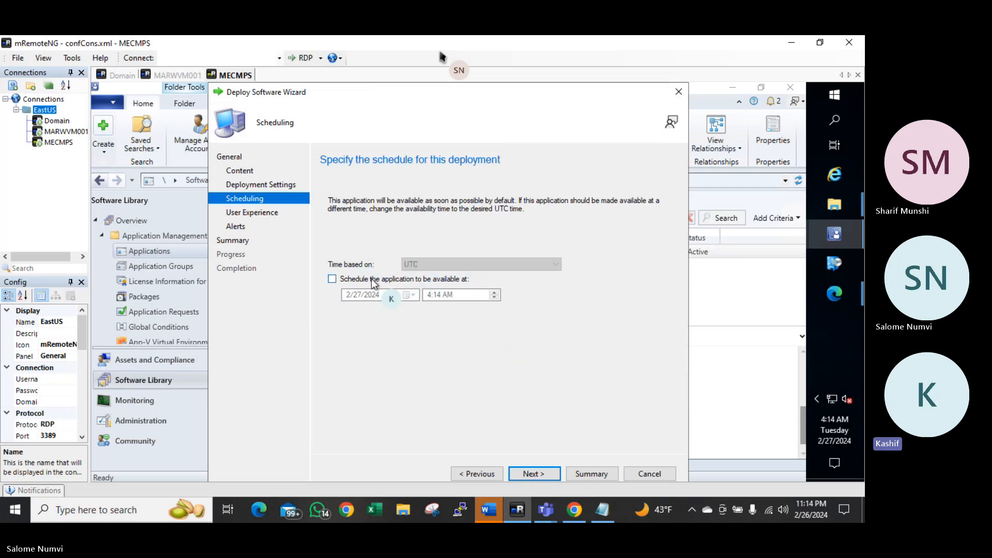
Leave the deployment unscheduled so it becomes available as soon as possible
left_click(332, 279)
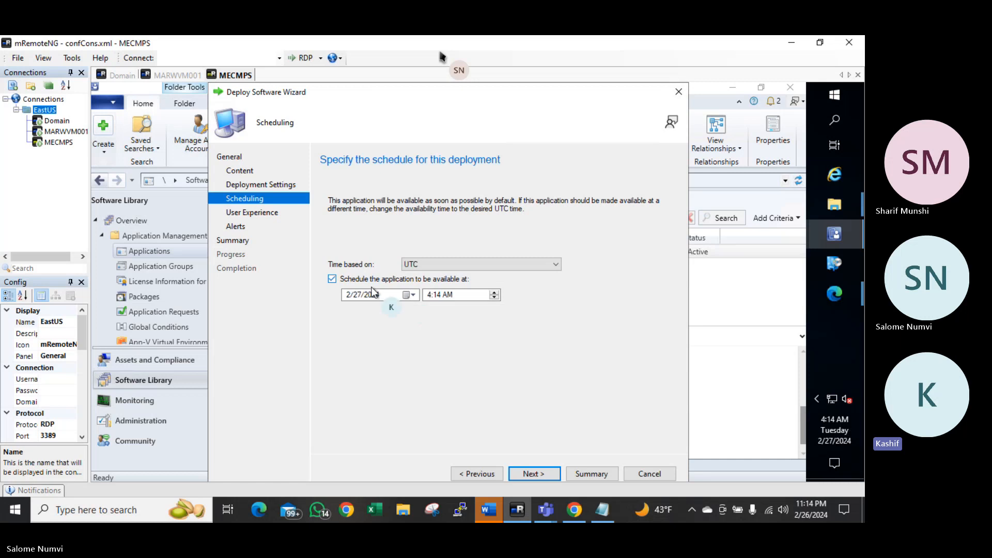
left_click(412, 295)
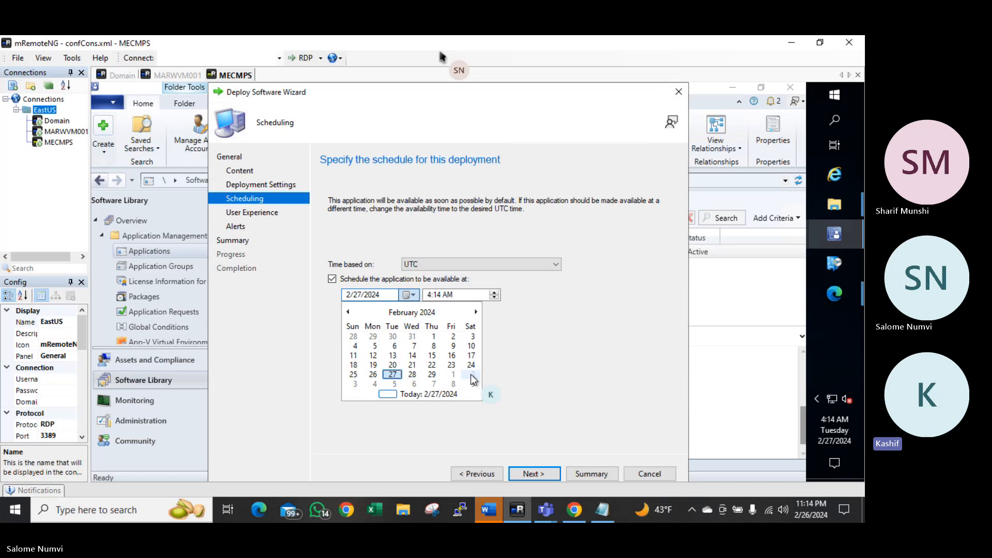
left_click(523, 342)
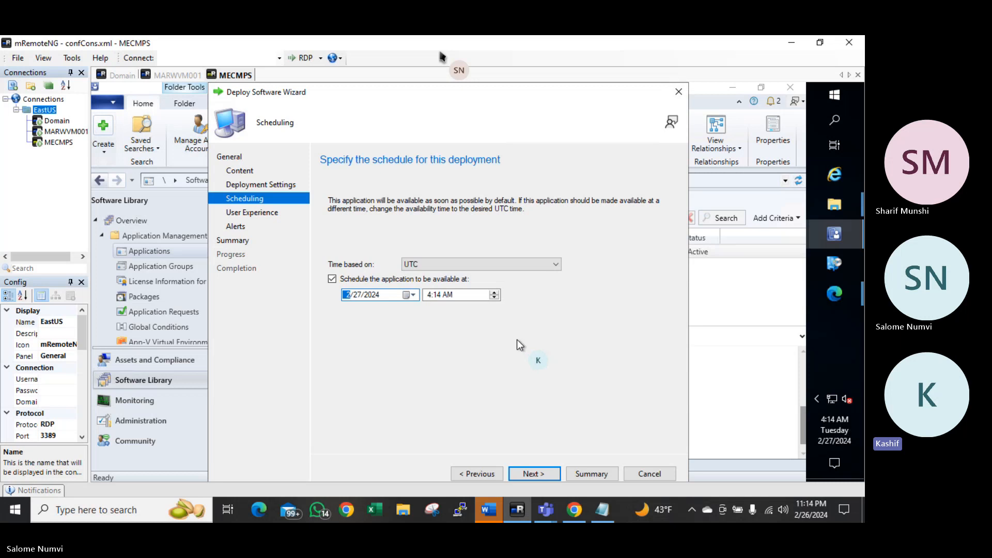
left_click(352, 279)
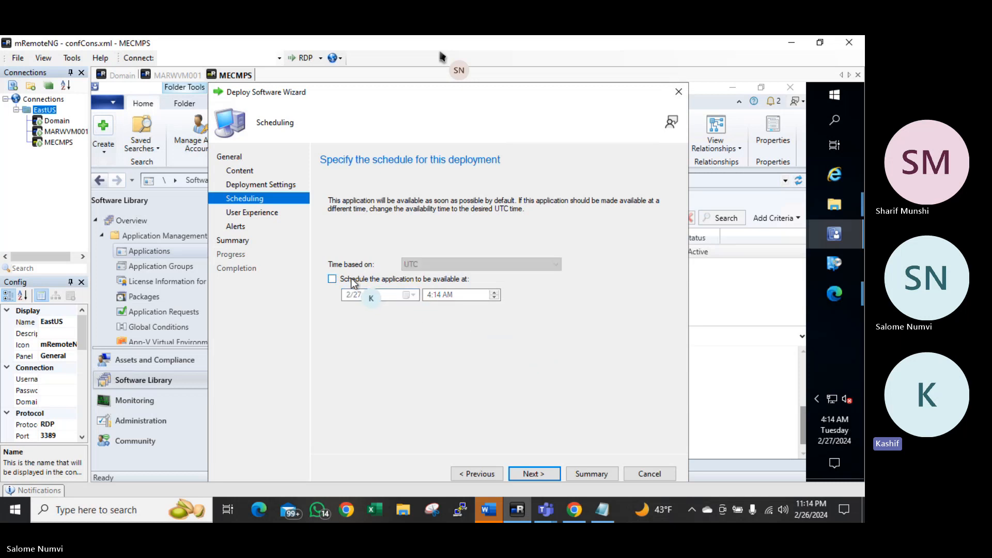
left_click(534, 475)
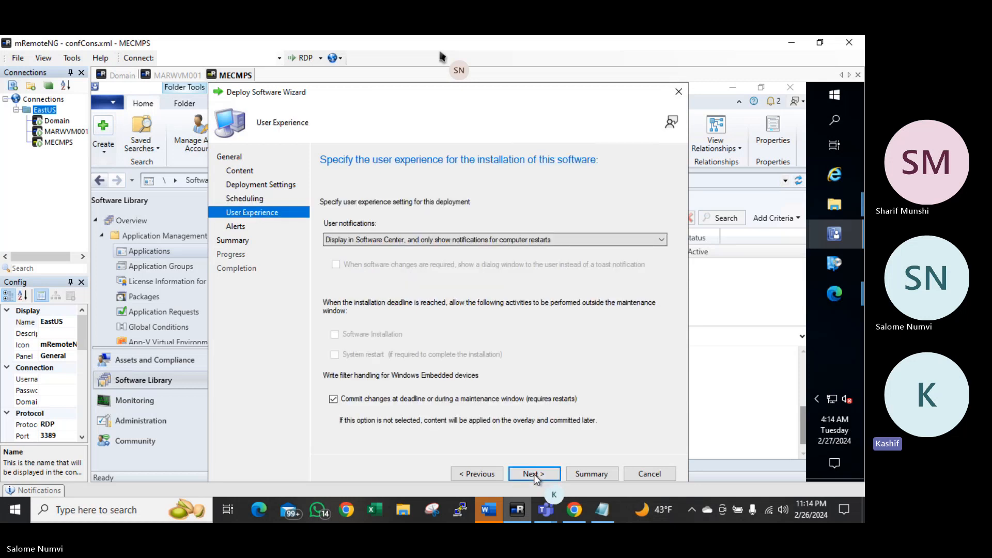
Accept the default alerts, run the wizard from the summary, and close it
left_click(535, 475)
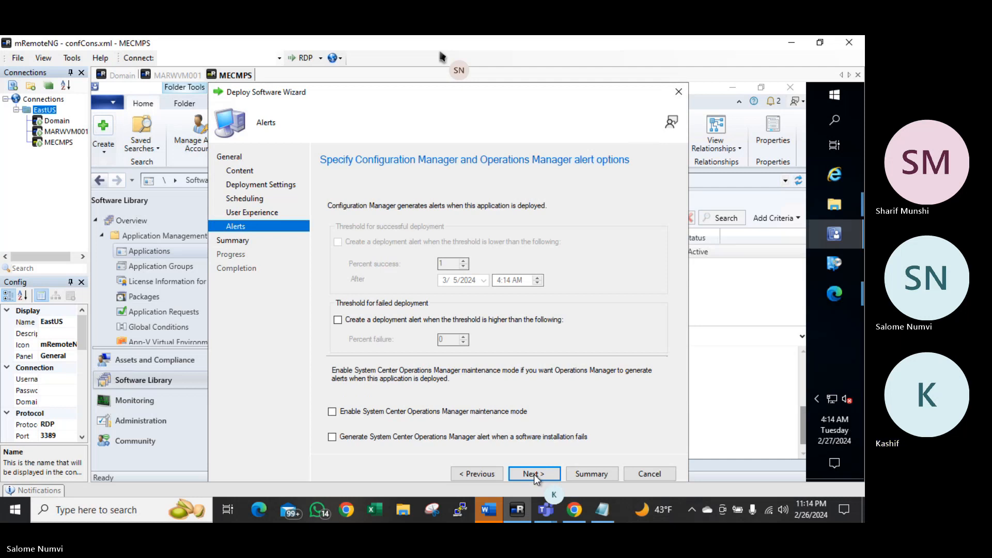
left_click(534, 474)
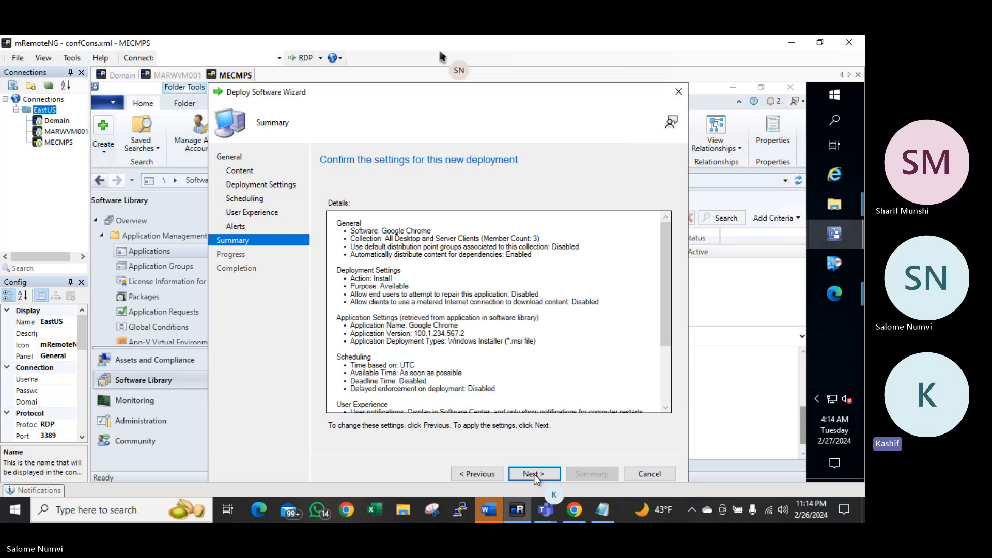
left_click(534, 474)
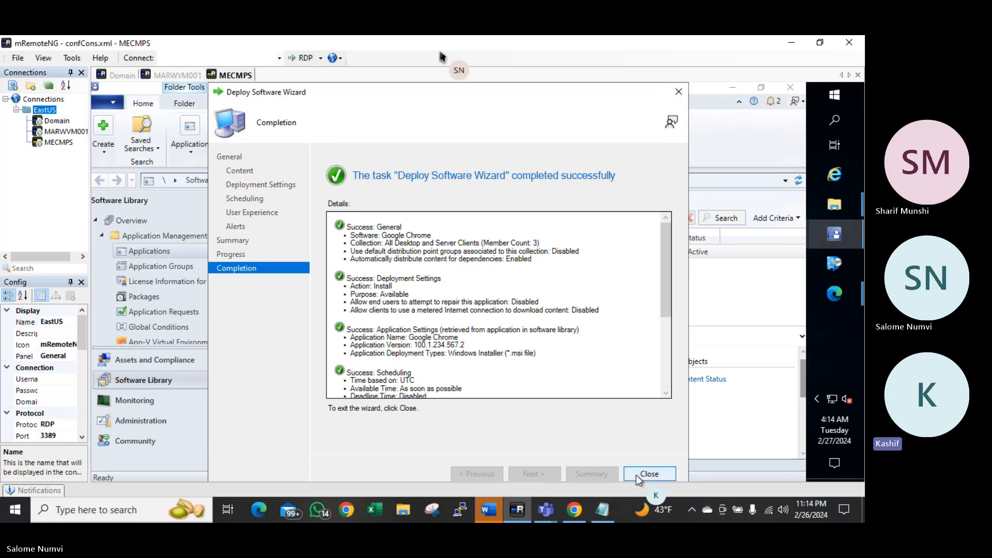
left_click(645, 475)
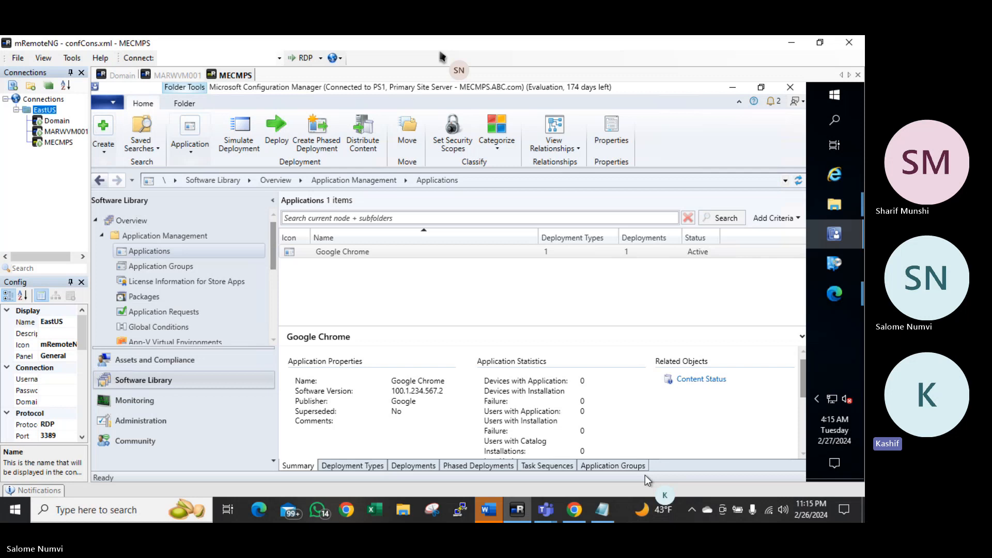
View Google Chrome's deployments and select the All Desktop and Server Clients deployment
left_click(411, 468)
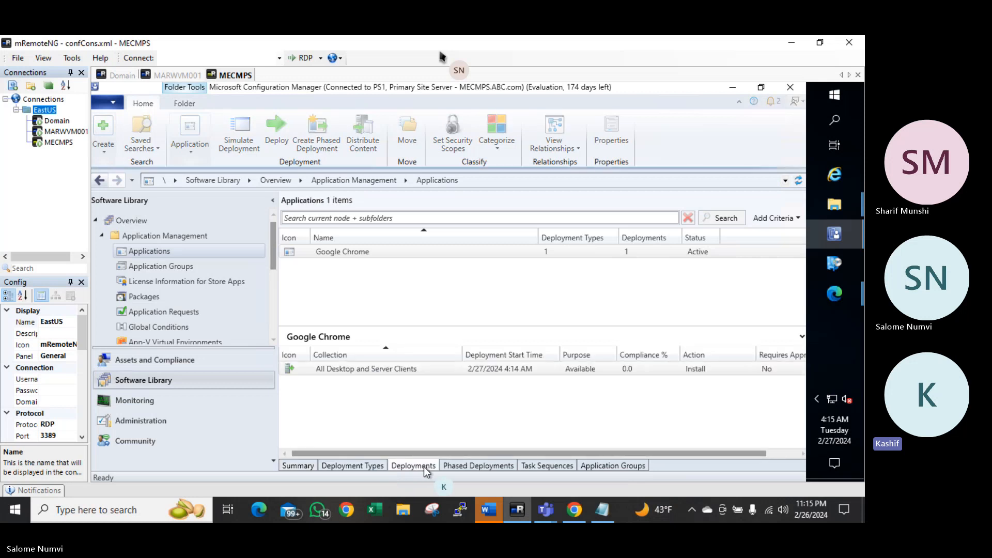
left_click(357, 369)
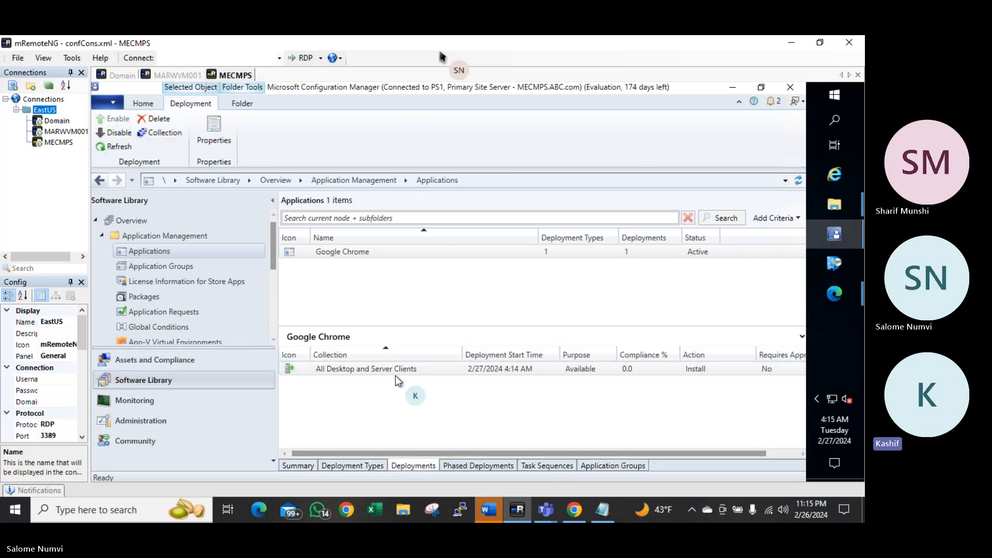
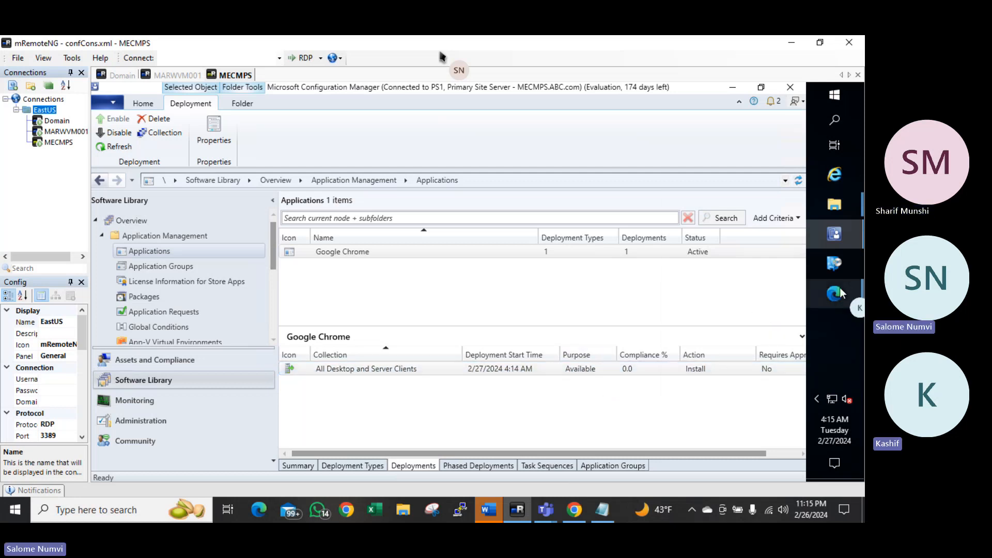
mouse_move(841, 290)
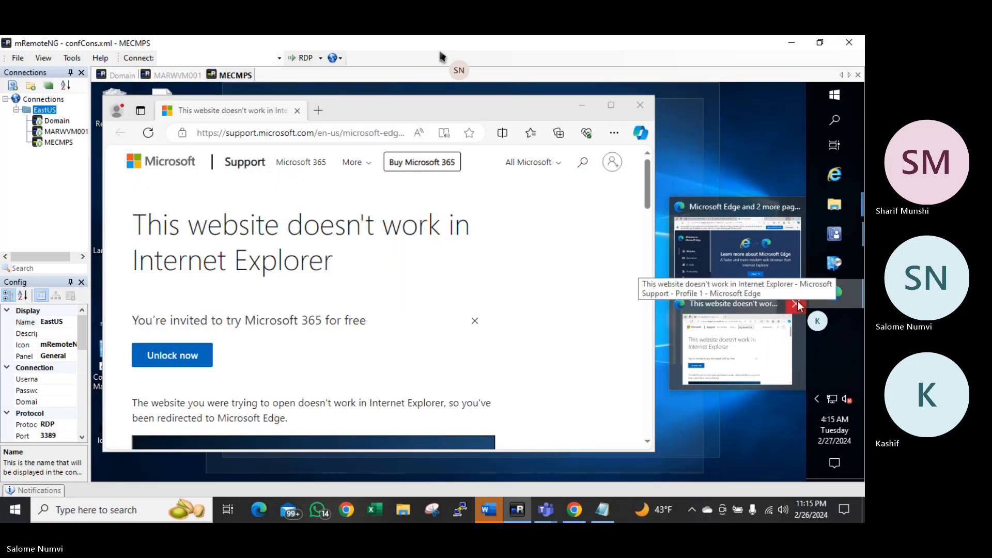
left_click(796, 304)
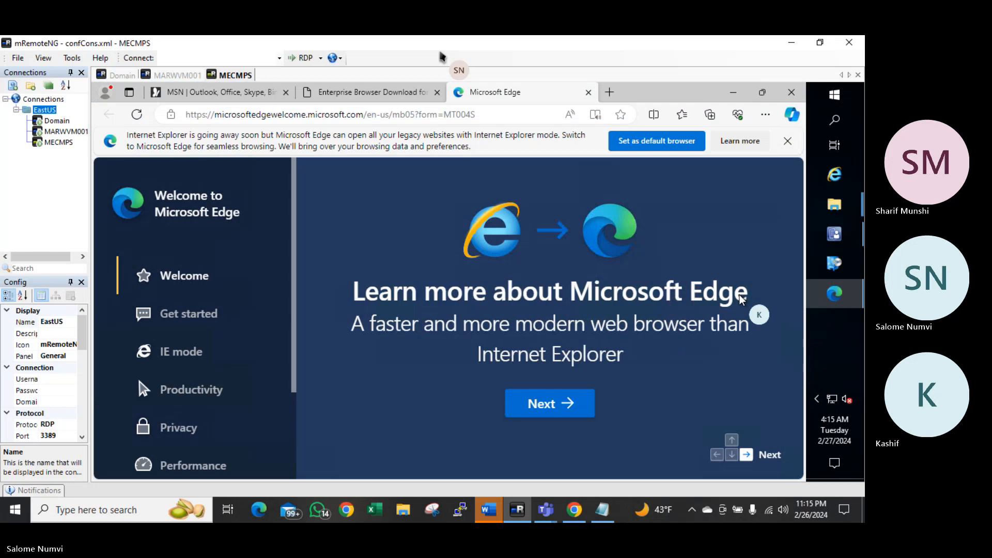
left_click(494, 113)
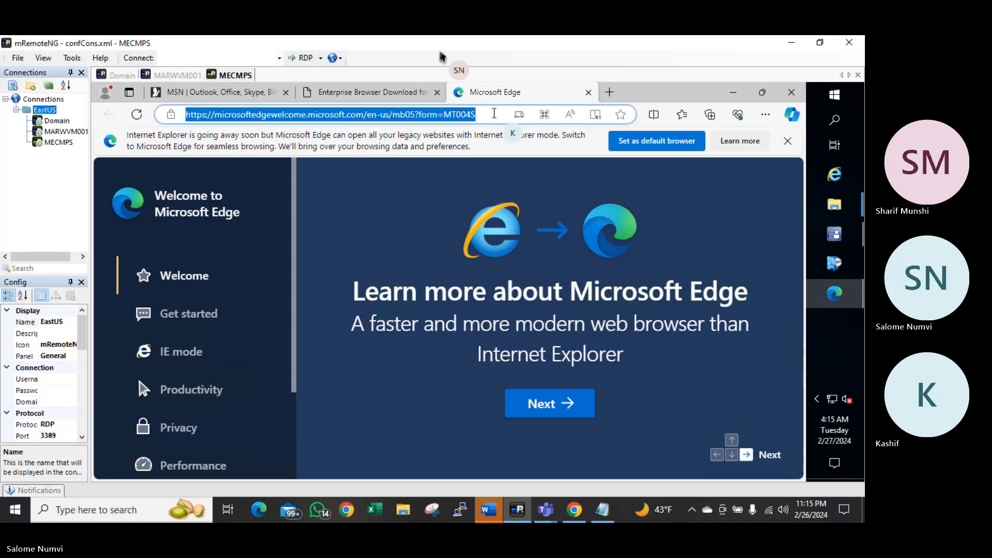
type("www.google.com")
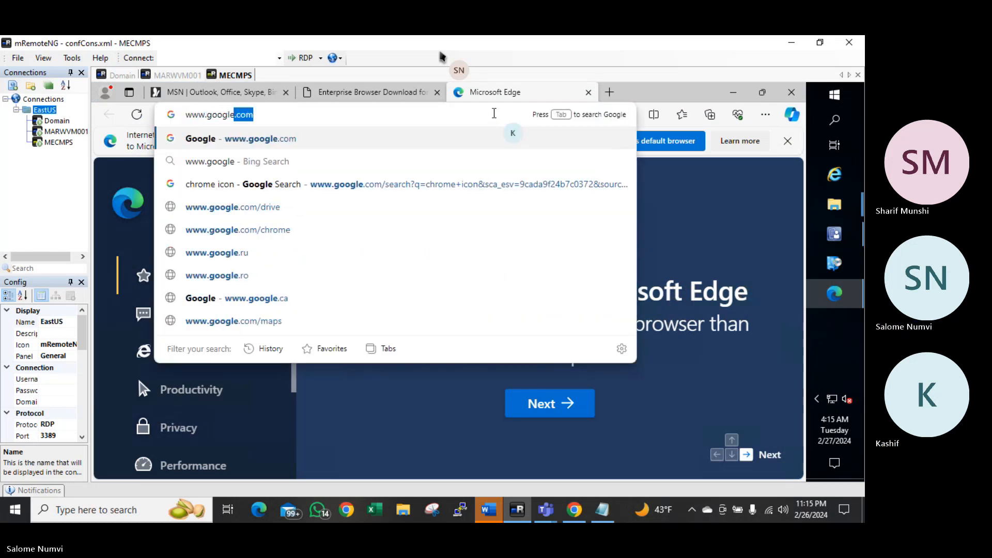
key("Return")
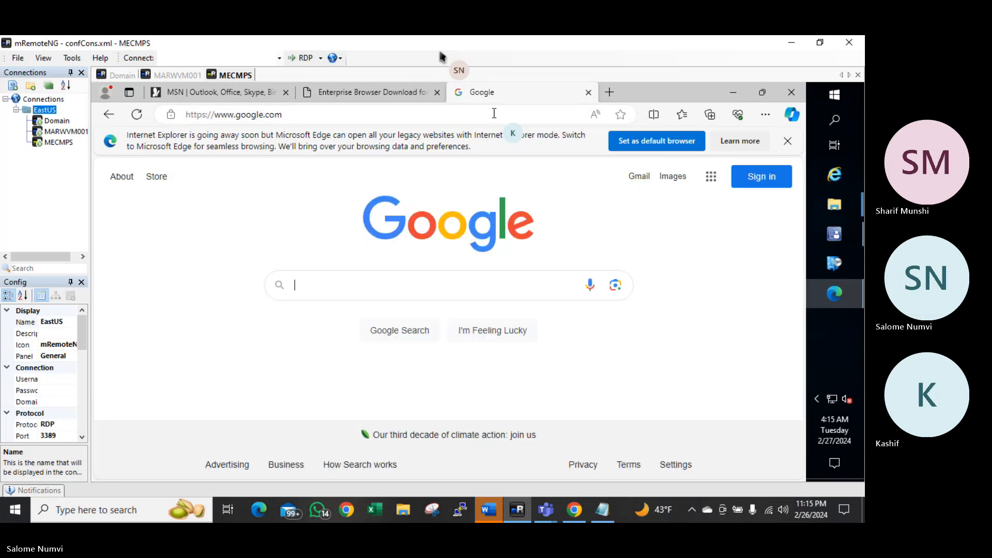
left_click(628, 142)
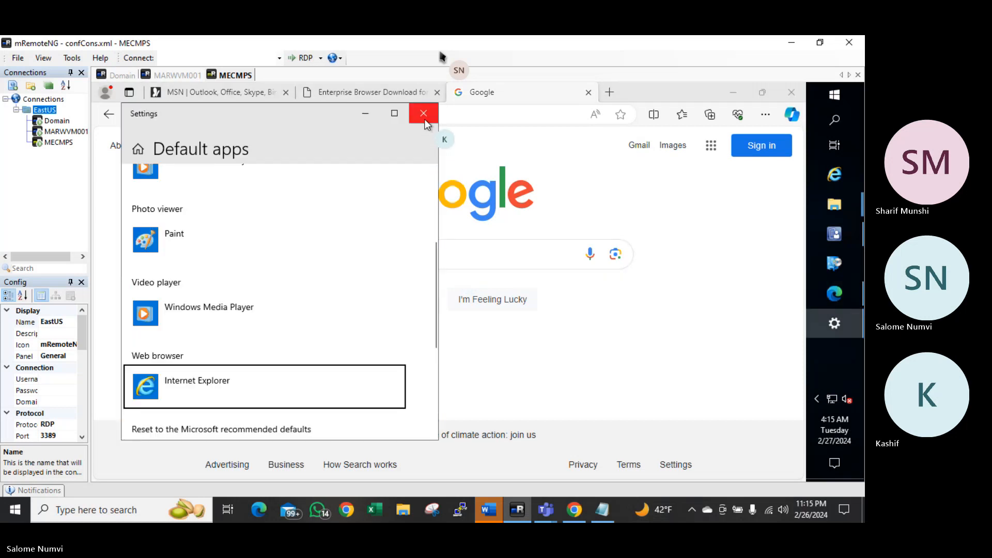
left_click(424, 114)
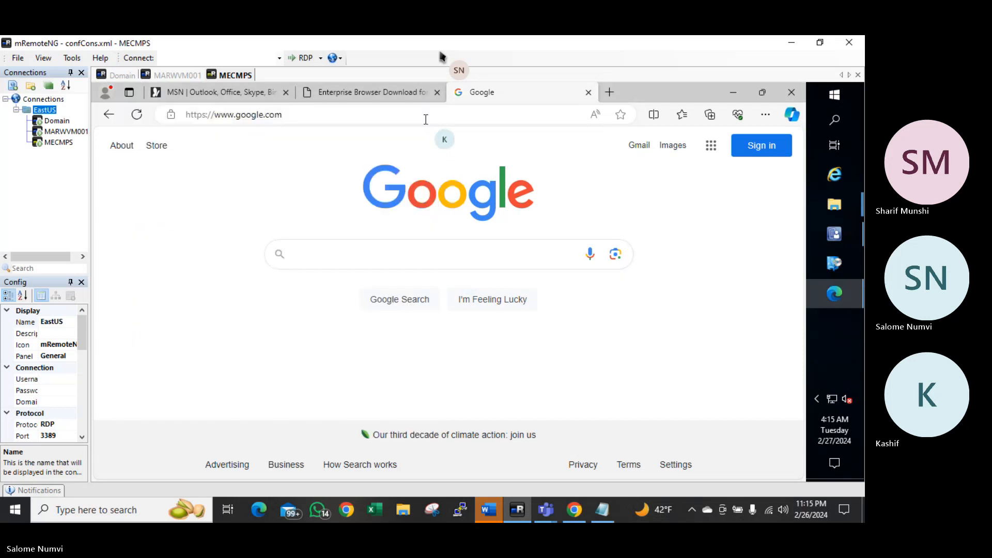
Search Google for 'mremoteng download'
left_click(411, 253)
type("m")
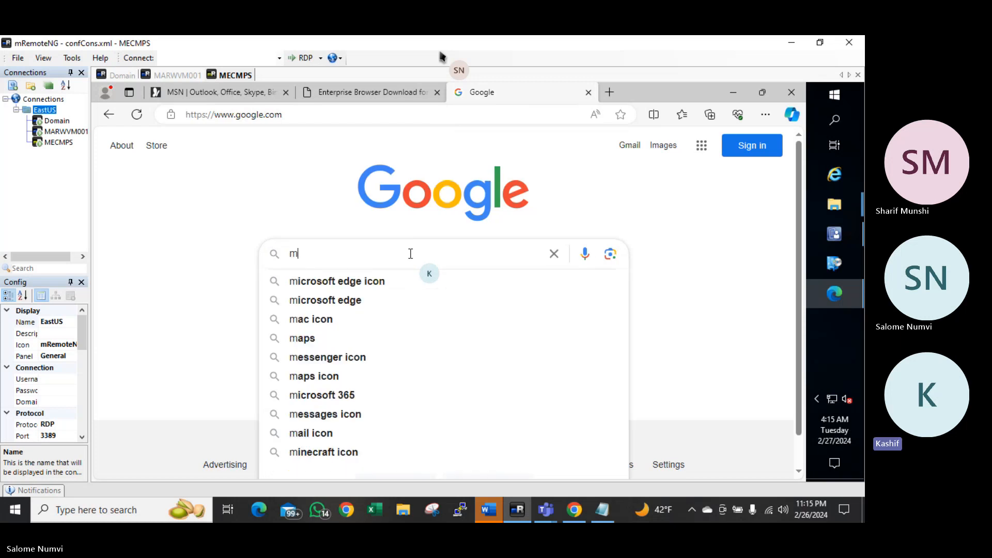
type("remote ")
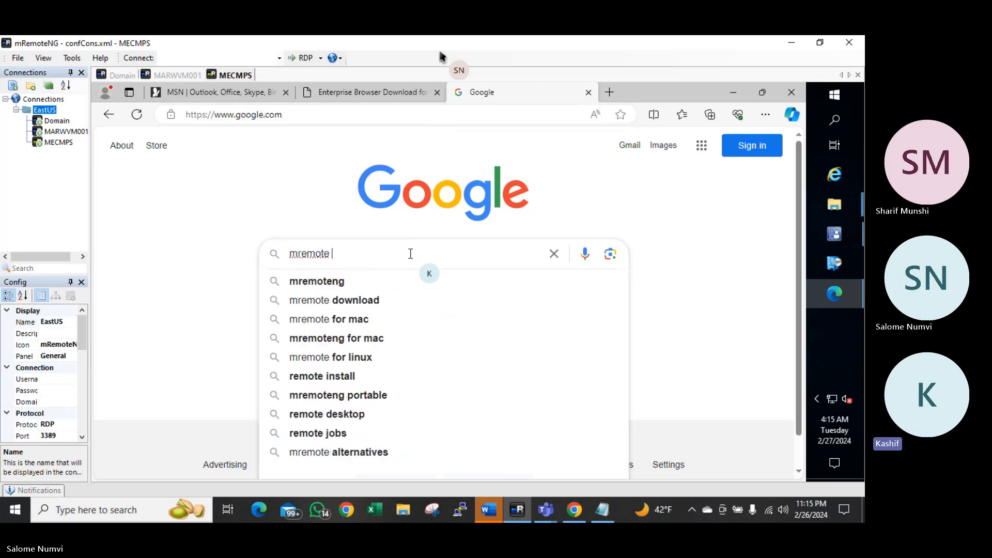
type("ng dow")
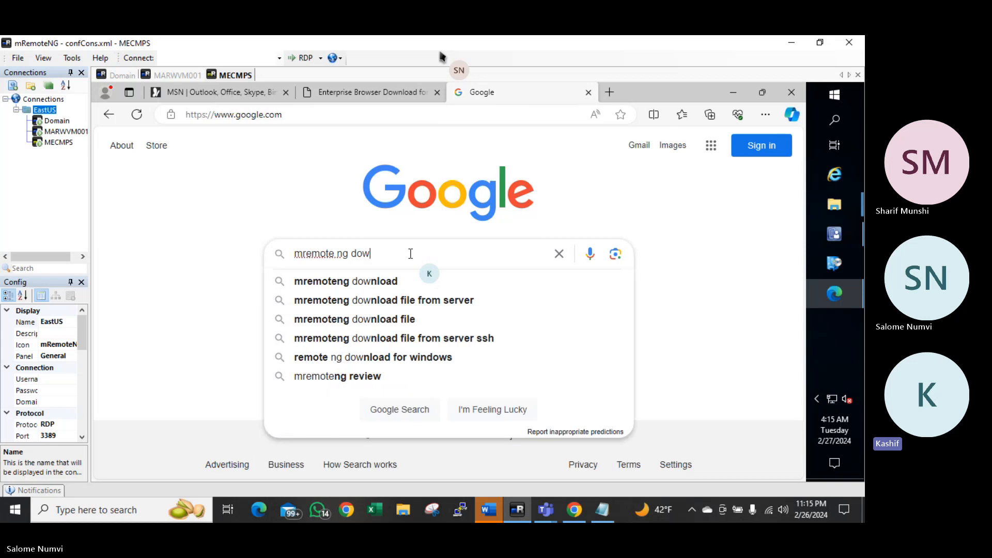
key("Down")
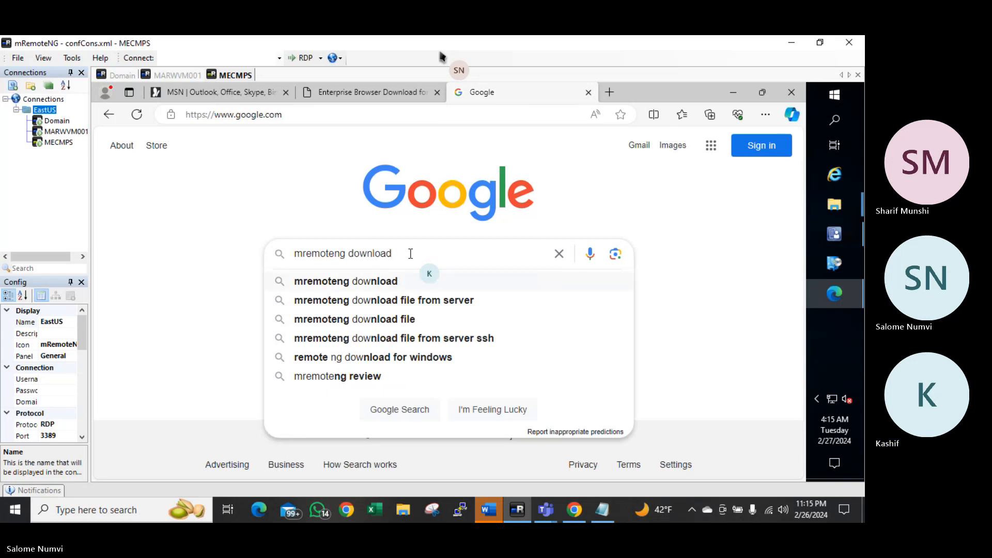
key("Return")
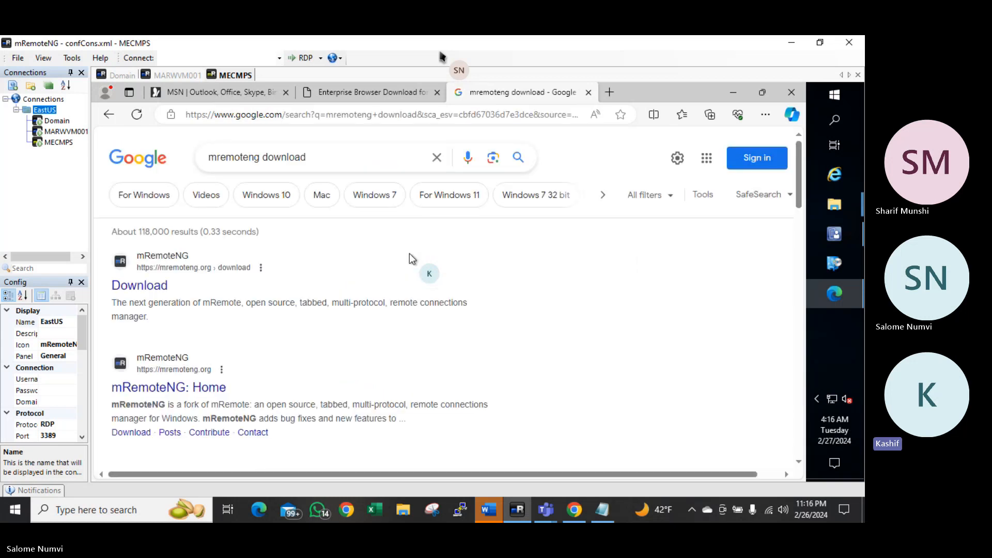
Download the Stable 1.76.20 mRemoteNG MSI installer from the mRemoteNG download page
left_click(136, 287)
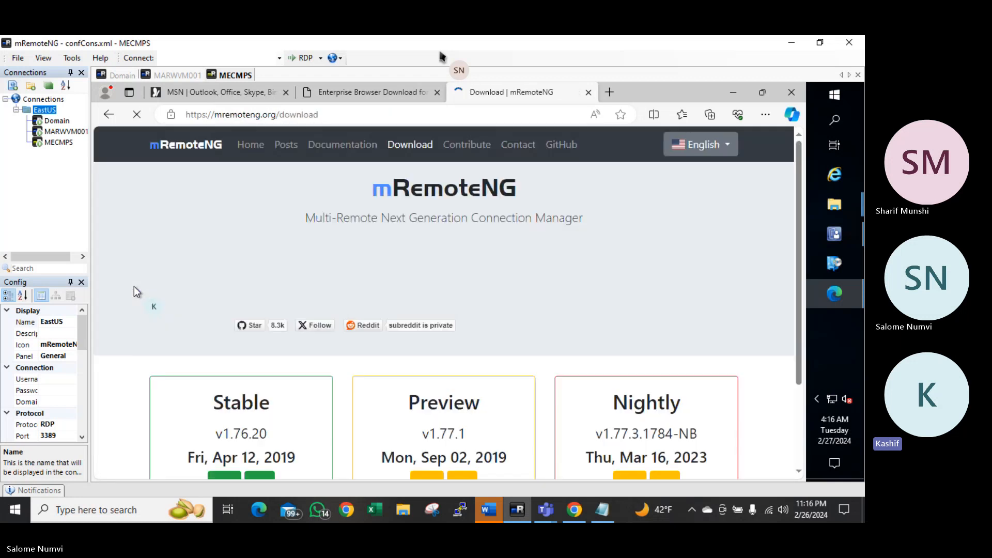
scroll(359, 314, "down", 2)
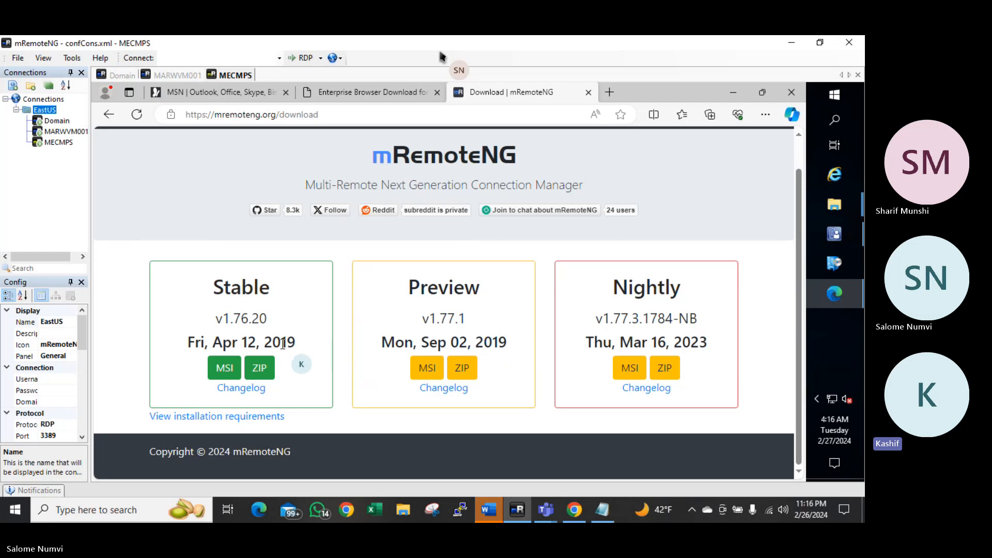
left_click(222, 374)
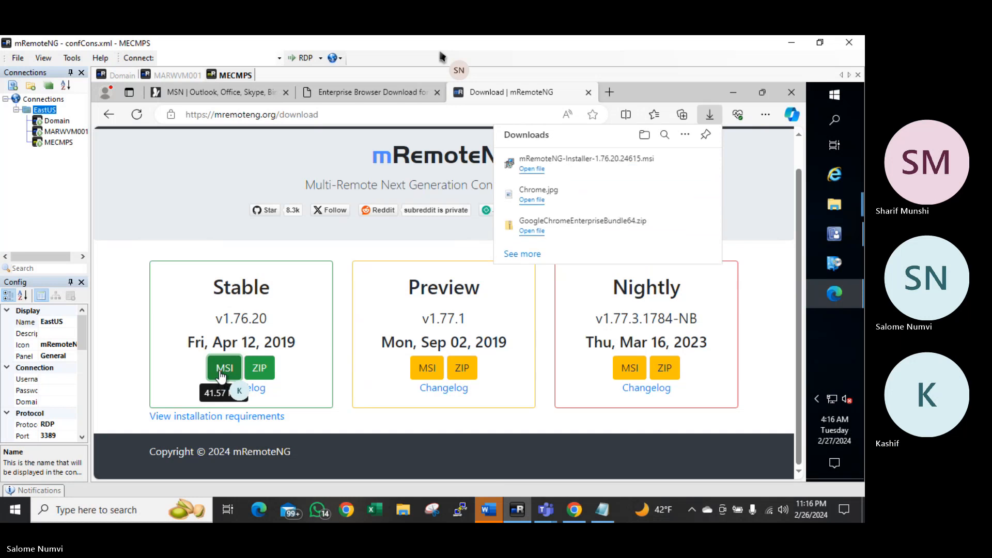
left_click(345, 112)
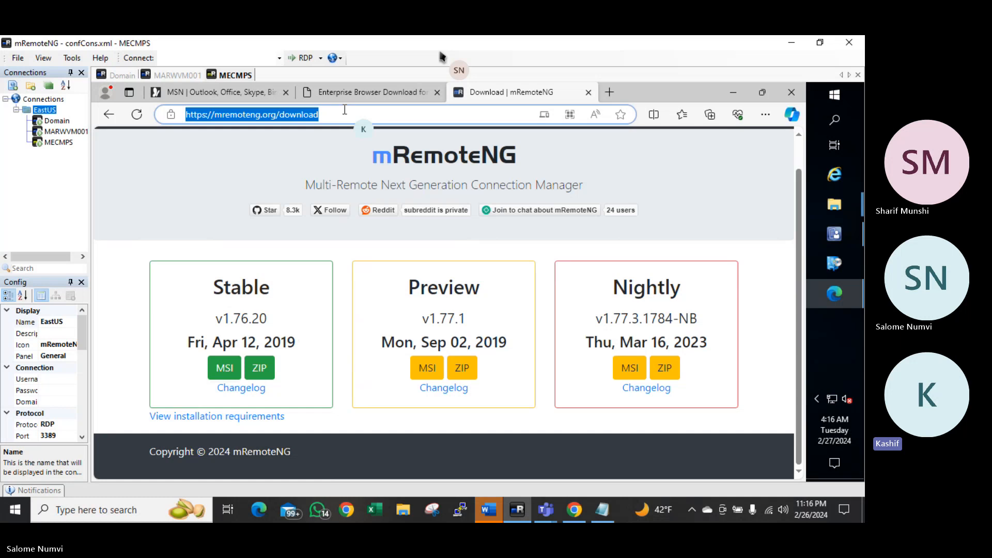
Search Bing for 'mremote icon' and view the image results
type("mremo")
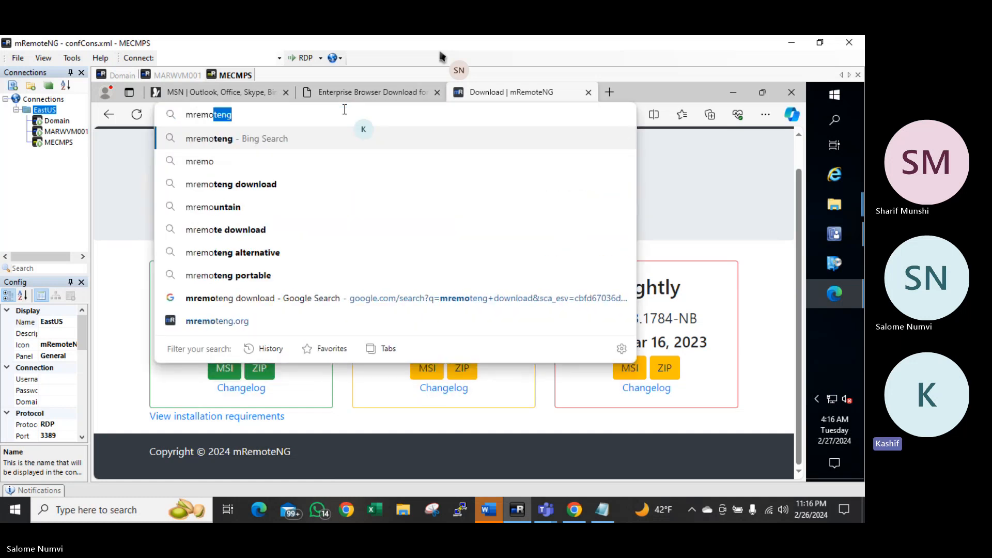
type("te icon")
key("Return")
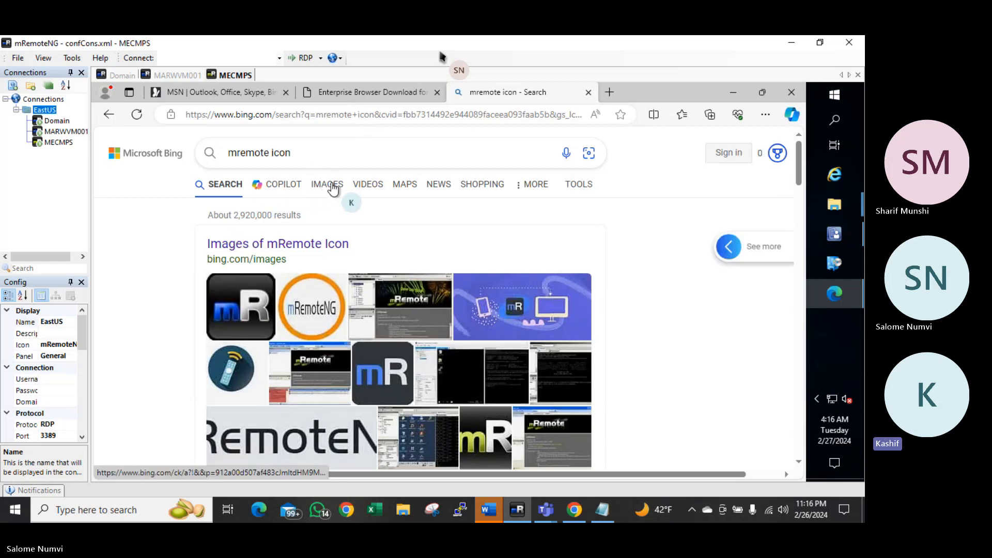
left_click(332, 186)
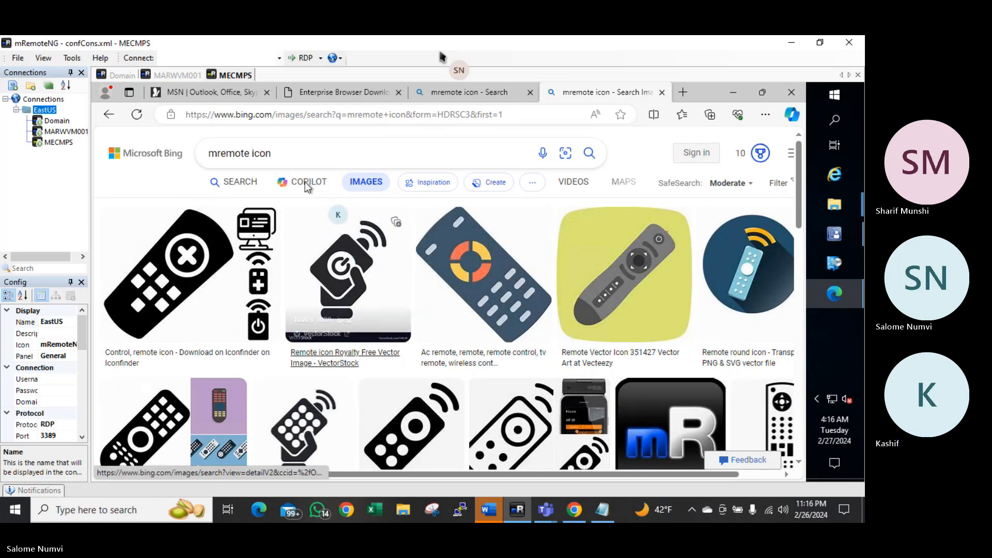
Search Google for 'mremoteng icon' to find the mR logo images
left_click(276, 114)
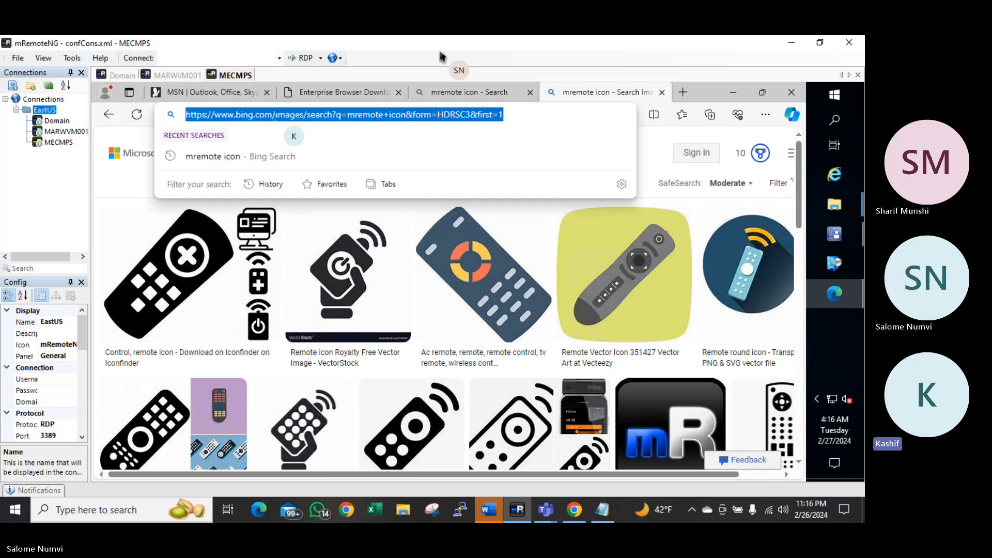
type("google.com")
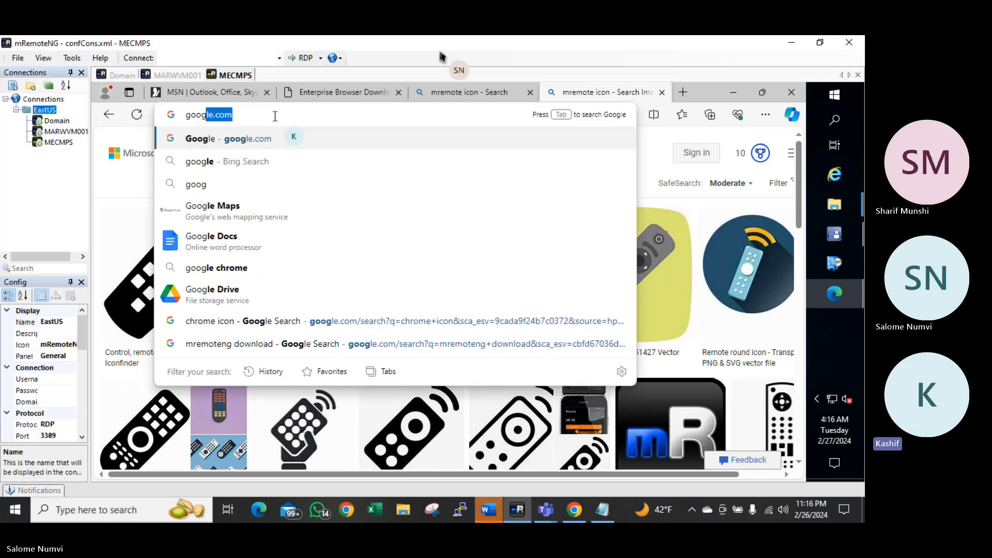
key("Return")
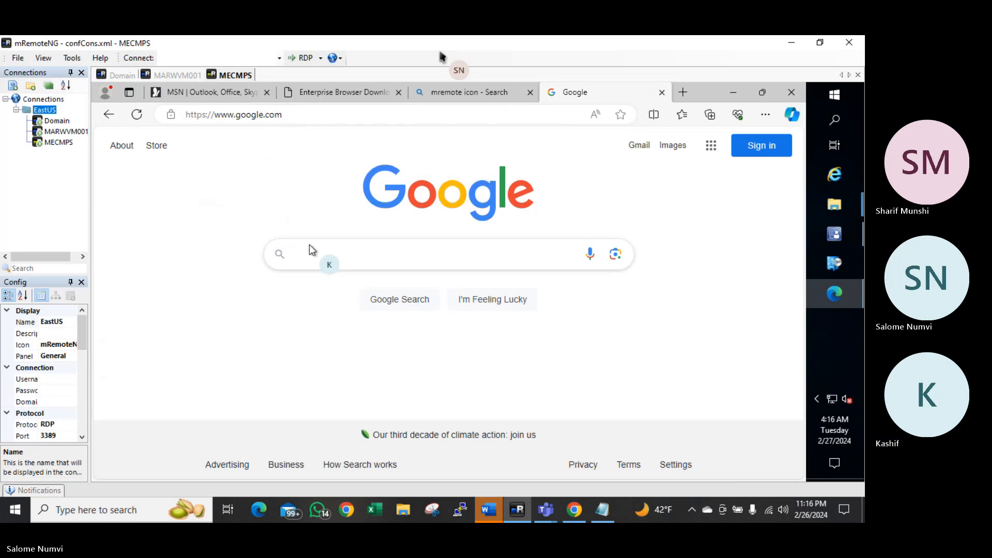
left_click(325, 250)
type("mre")
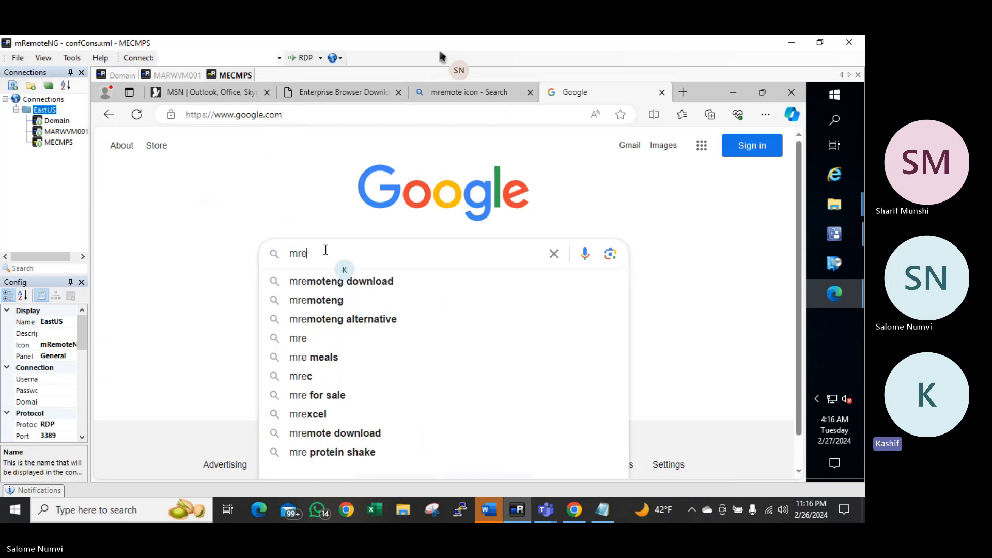
type("mote")
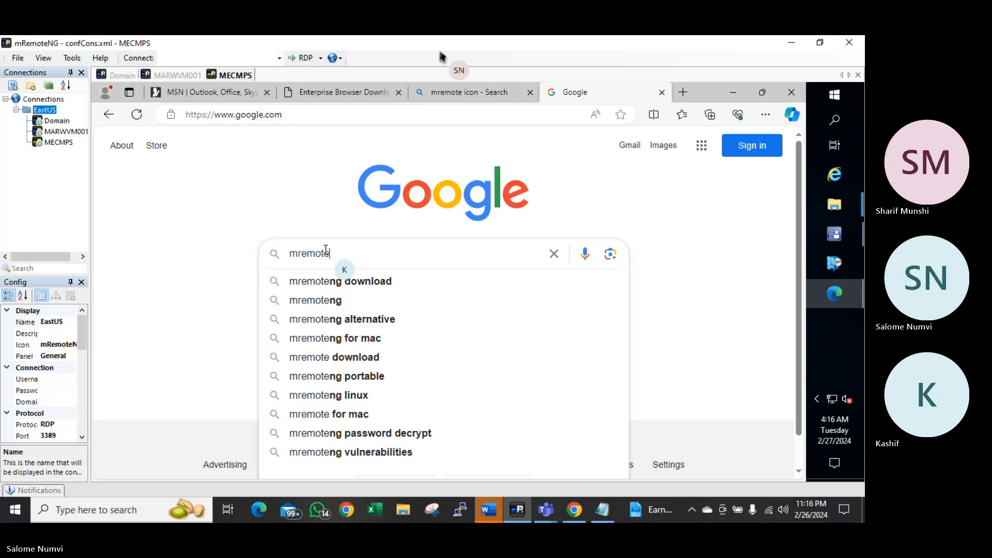
type("ng icon")
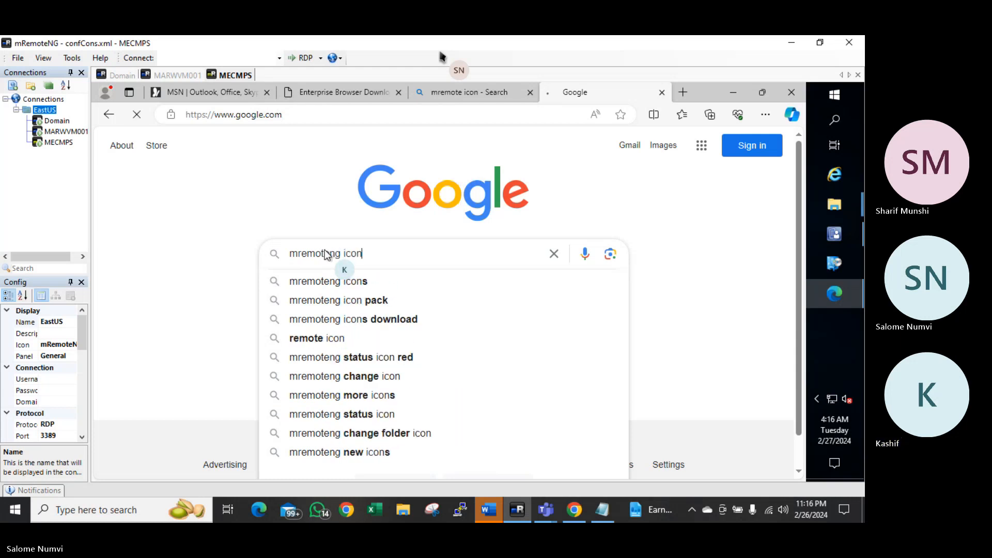
key("Return")
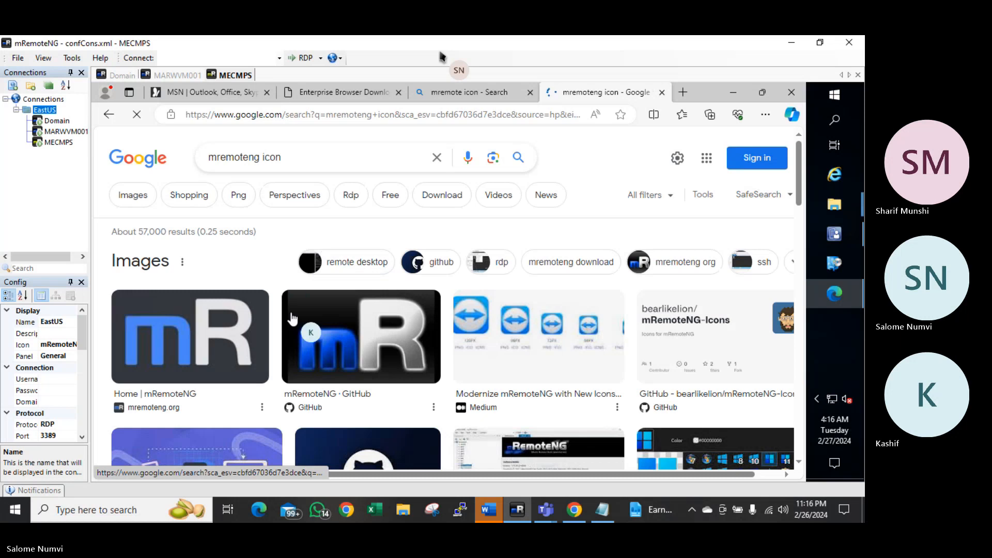
scroll(295, 317, "down", 3)
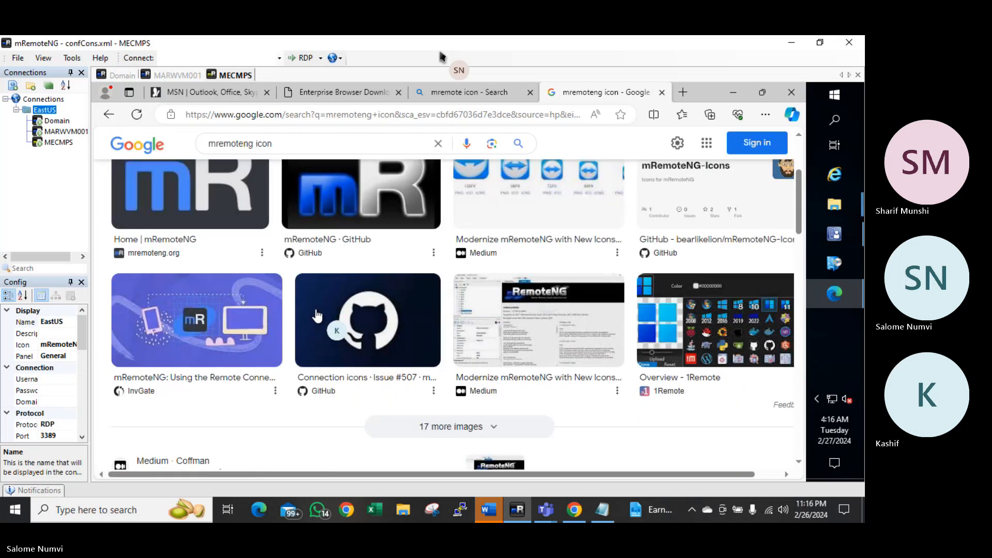
scroll(317, 316, "up", 2)
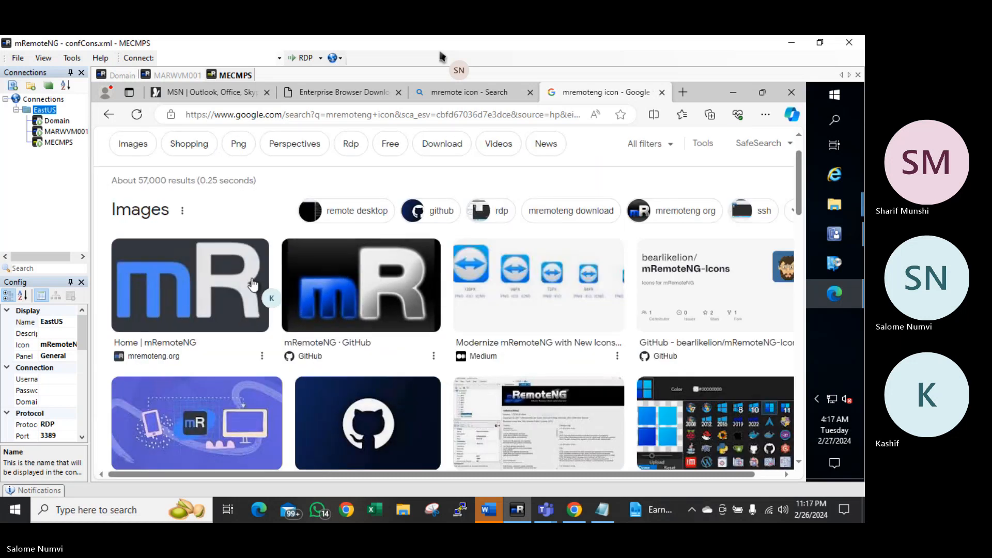
Save the first mR logo image as mremoteng.jpg in the Desktop Icons folder
right_click(220, 283)
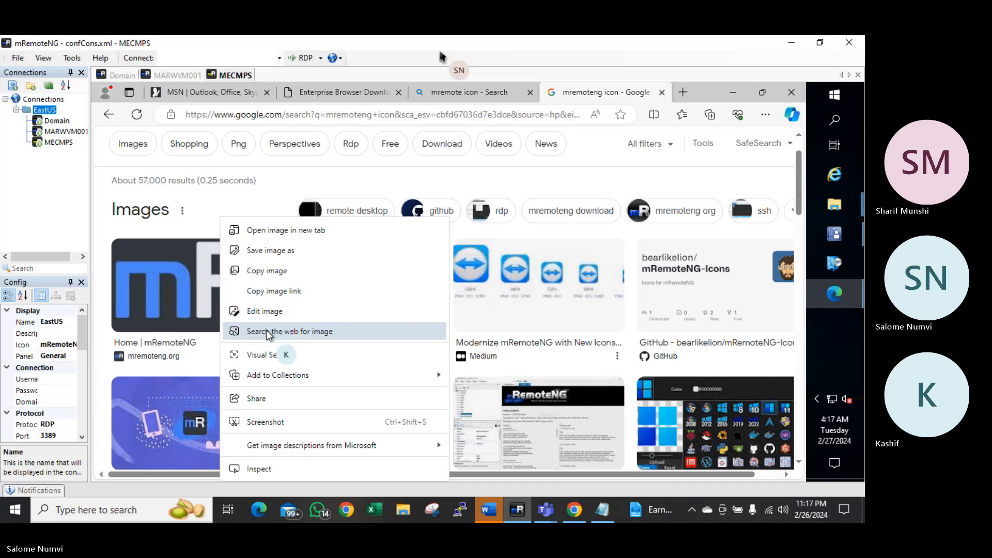
left_click(284, 254)
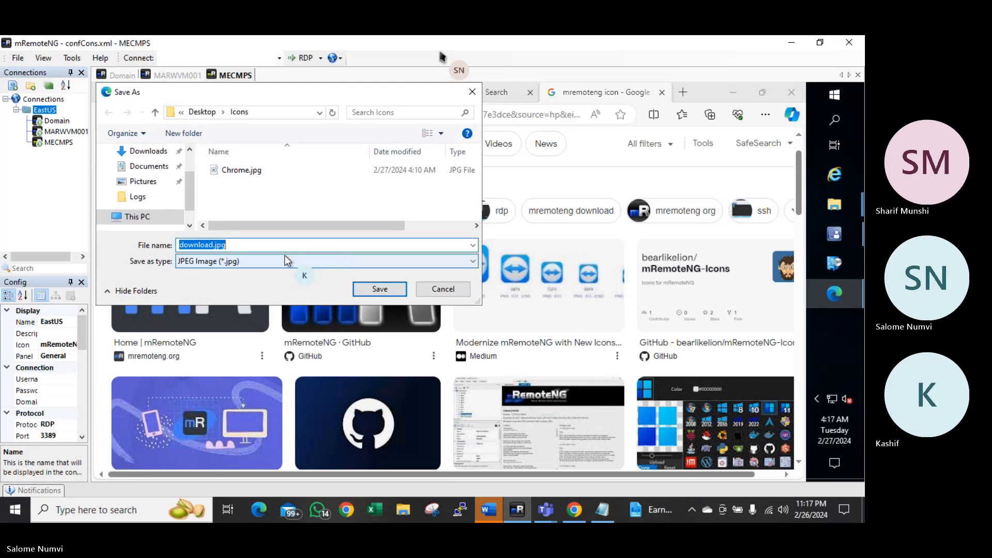
type("mremoteng")
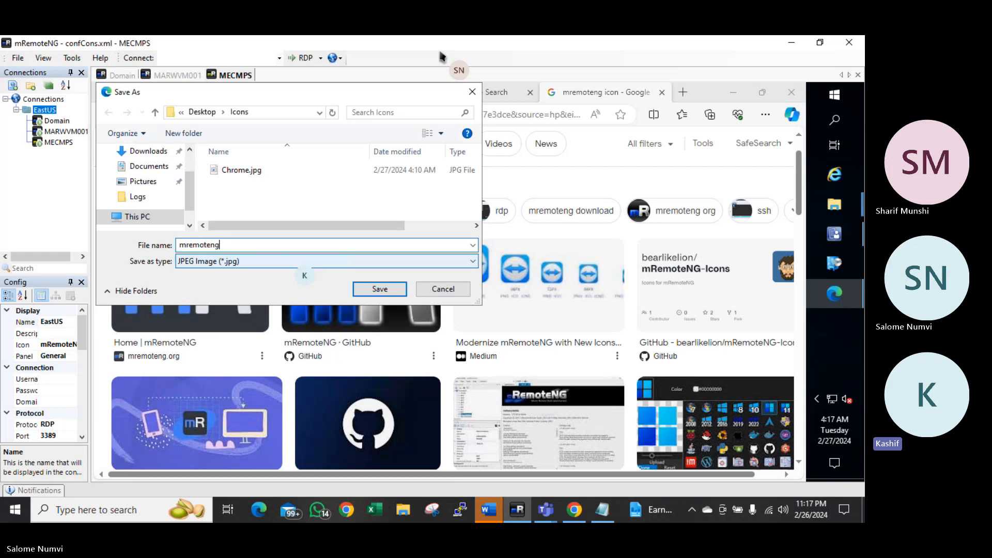
key("Return")
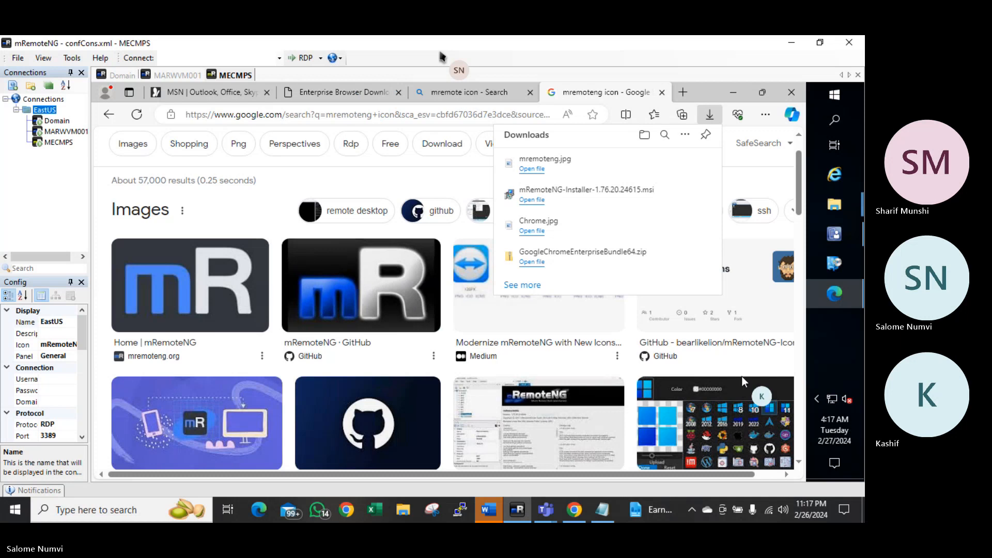
In the ConfigMgr console, start a new Windows Installer (*.msi) application from the Applications node
left_click(842, 232)
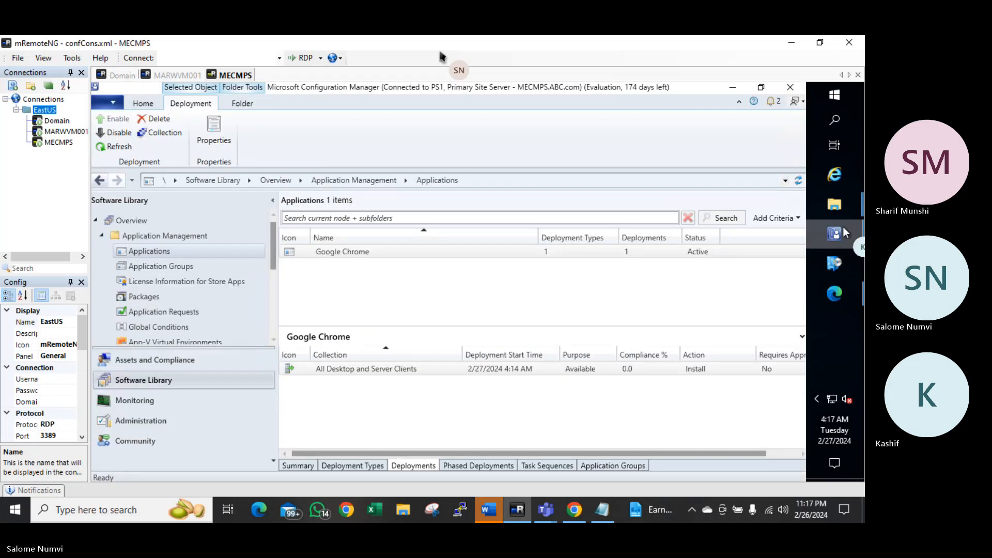
right_click(159, 252)
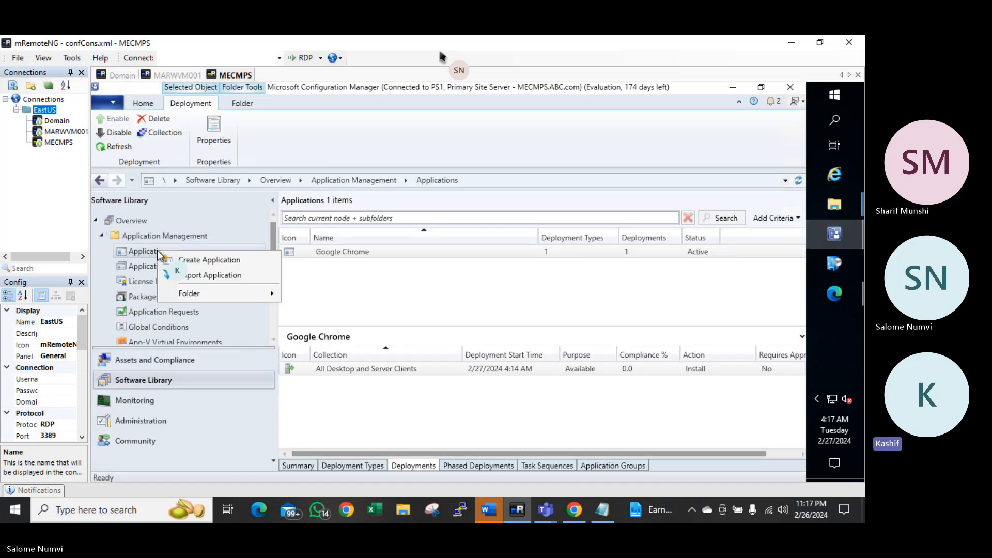
left_click(237, 260)
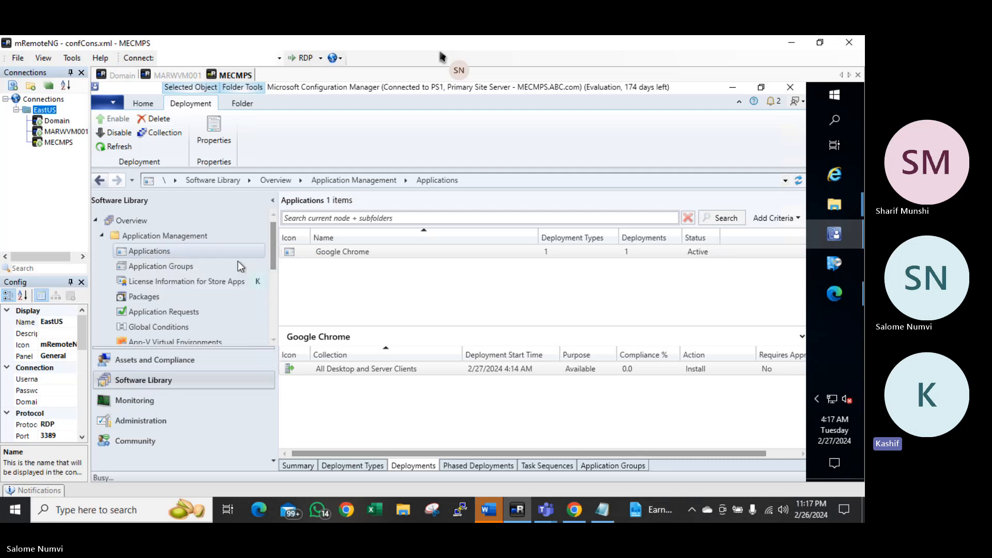
left_click(491, 312)
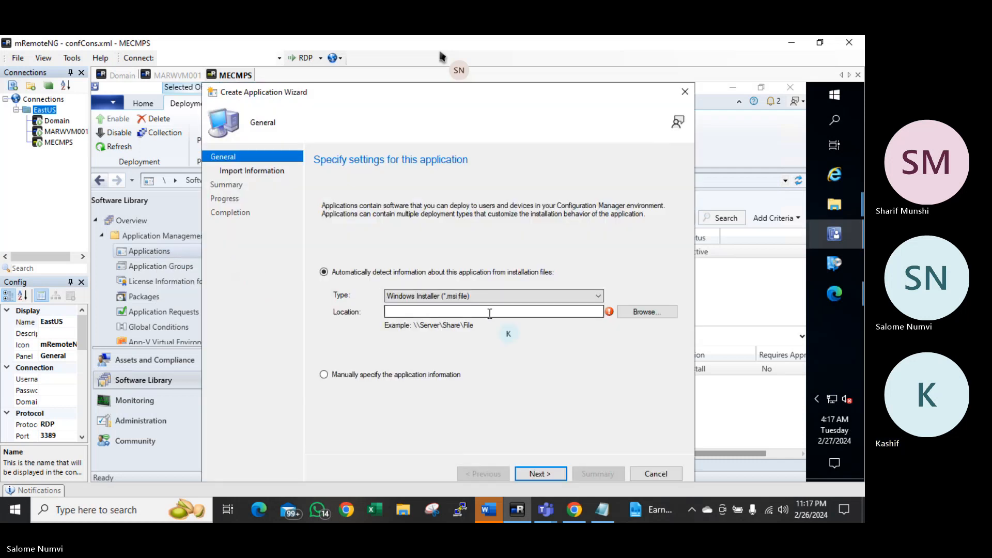
left_click(848, 209)
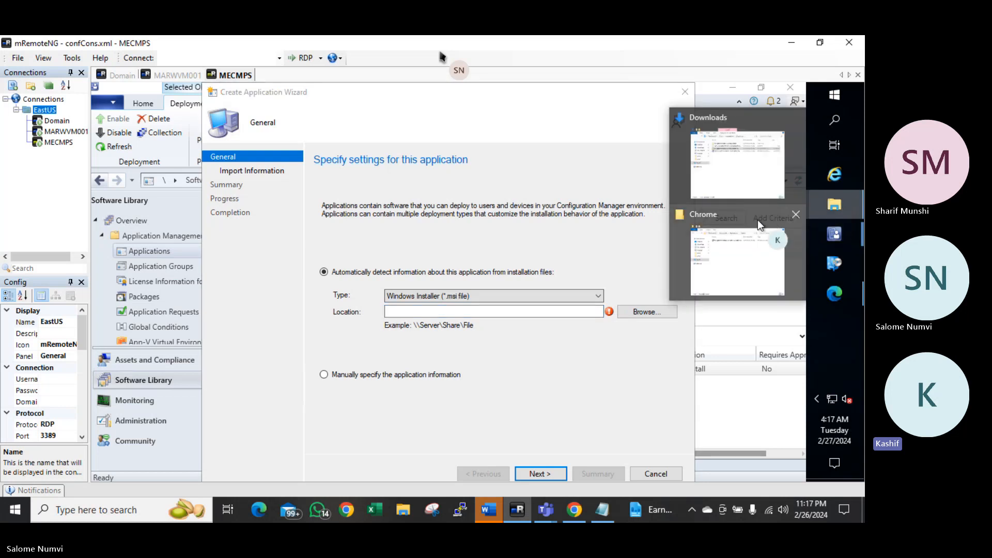
Delete the Chrome enterprise bundle folder and zip from Downloads
left_click(757, 176)
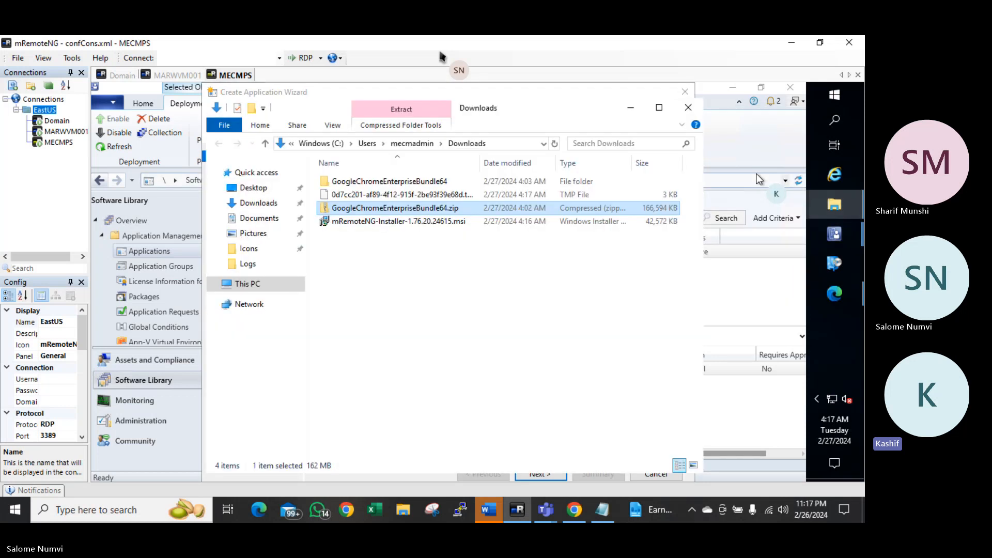
left_click(361, 257)
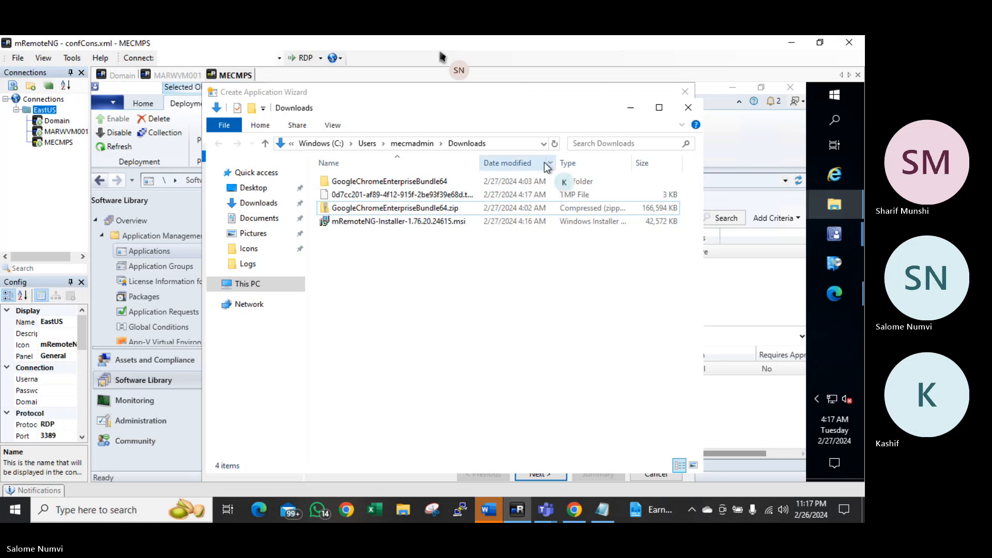
left_click(555, 144)
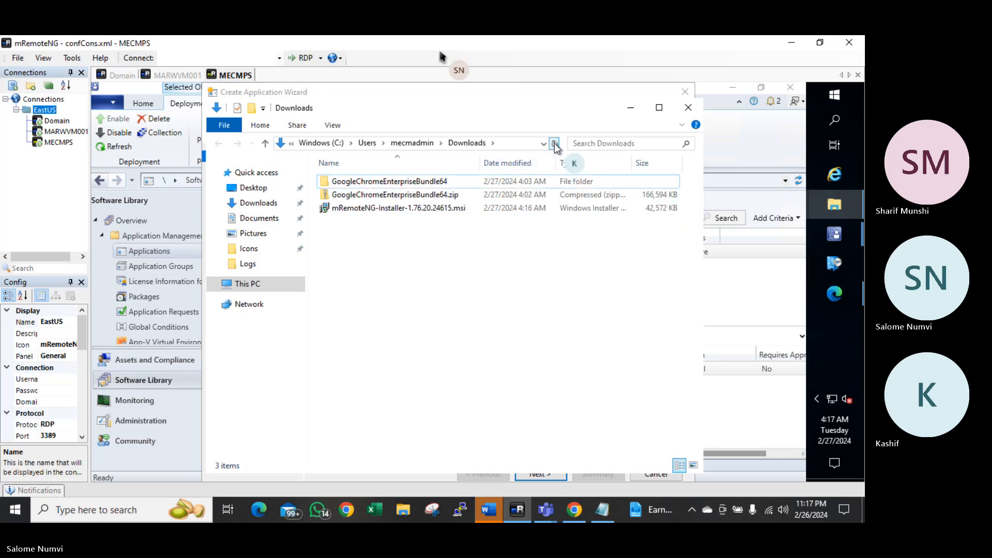
left_click(398, 192)
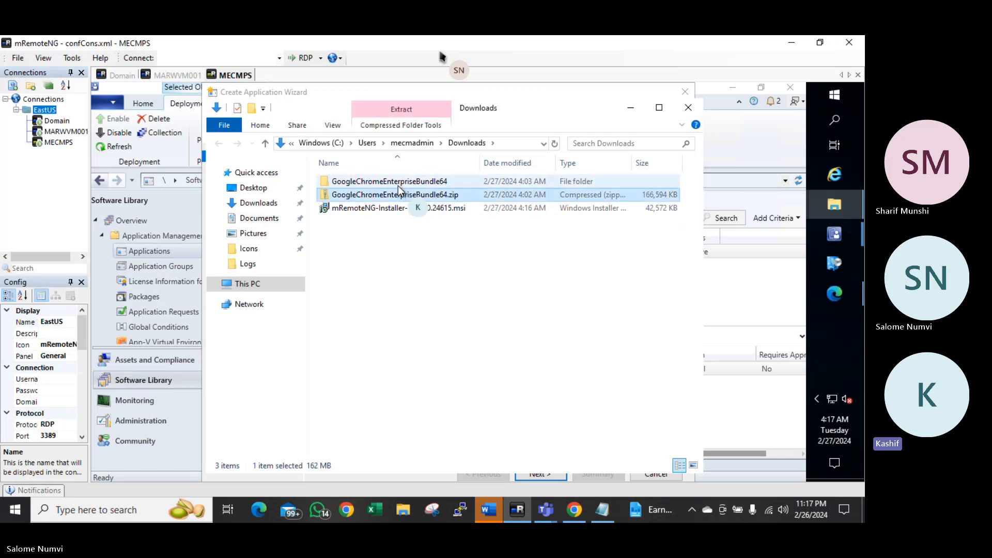
left_click(398, 180, "ctrl")
key("Delete")
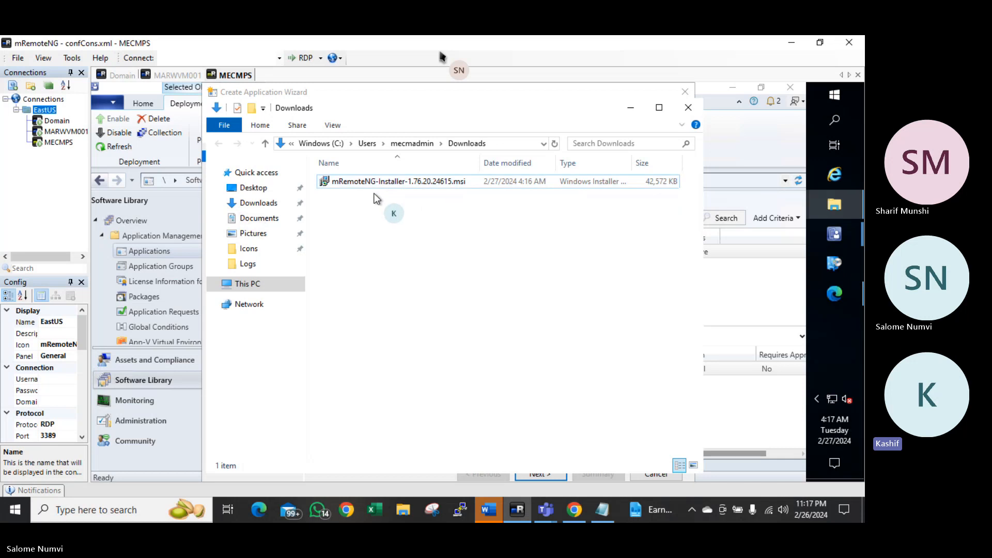
Cut the mRemoteNG installer and go to C:\Source_Files\Applications
key("ctrl+a")
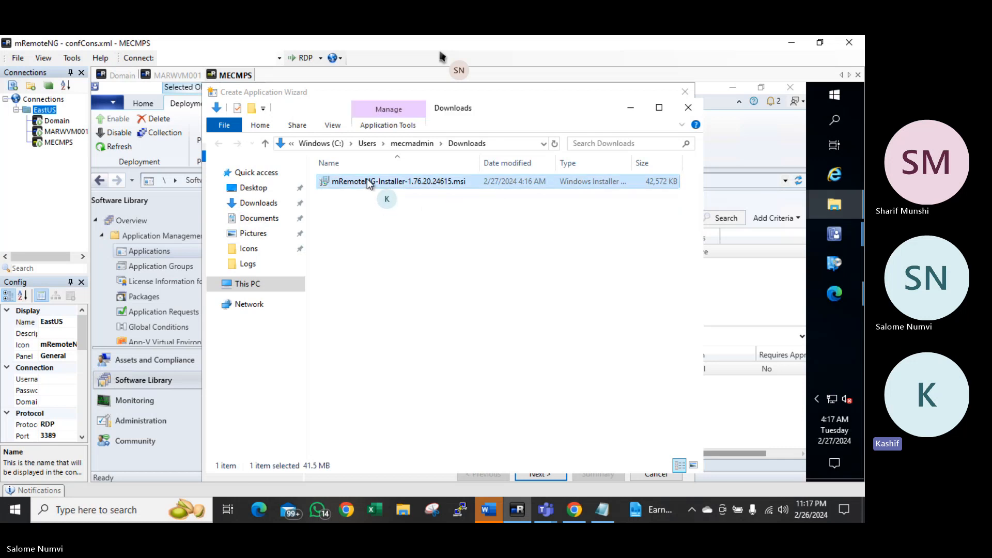
right_click(367, 178)
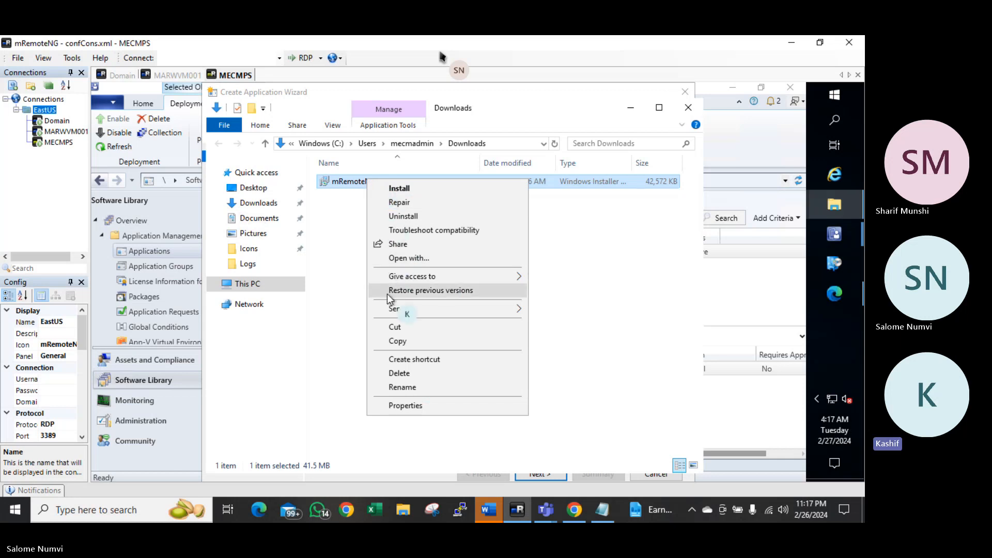
left_click(393, 326)
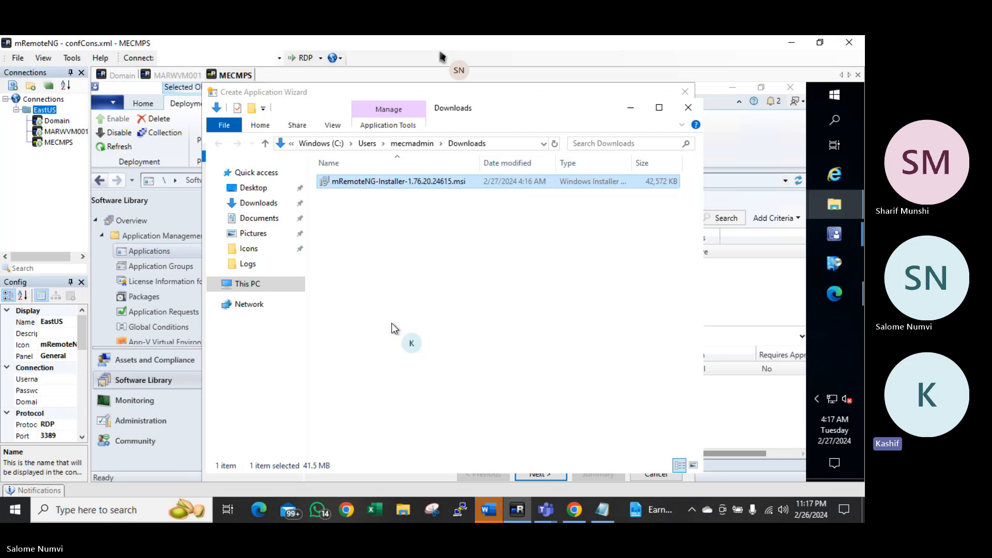
left_click(334, 143)
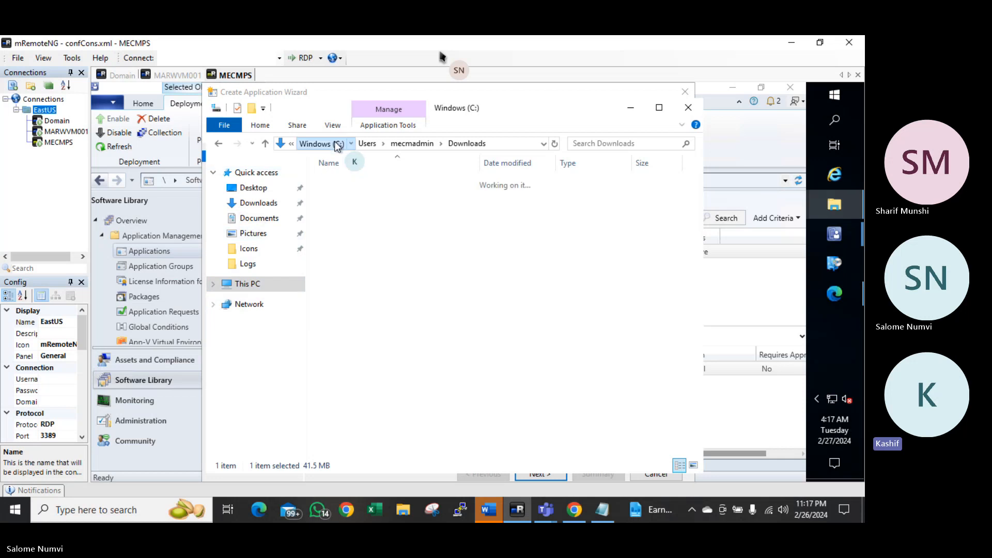
left_click(332, 143)
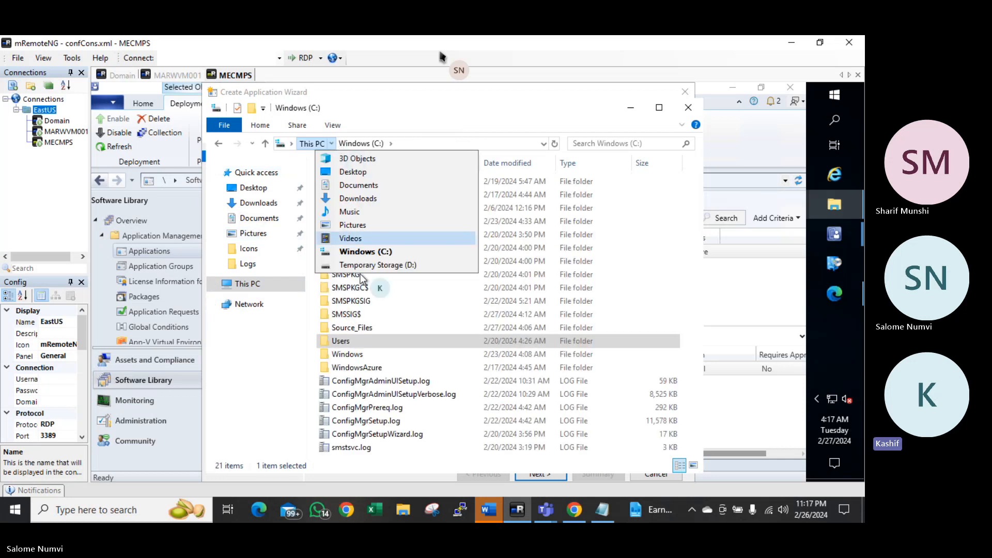
double_click(355, 327)
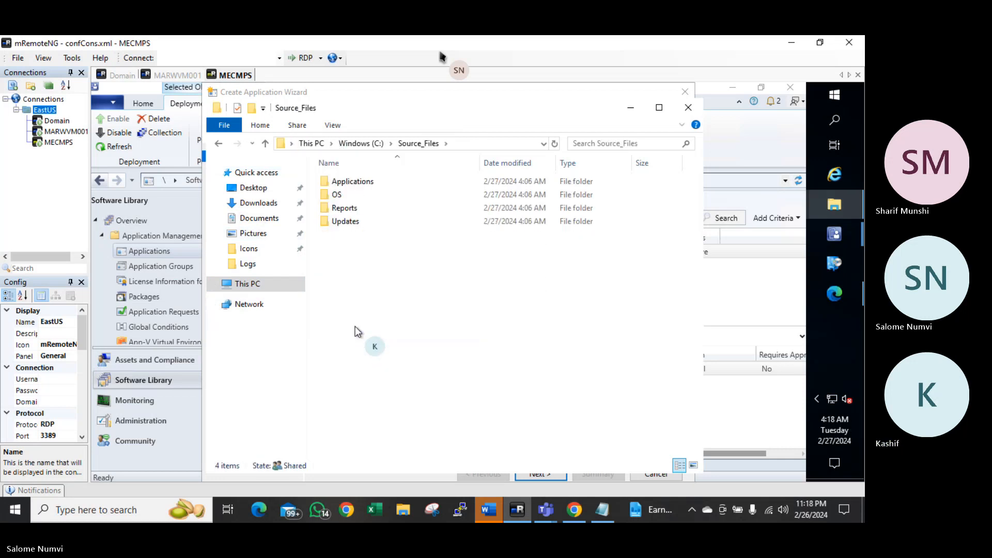
double_click(351, 183)
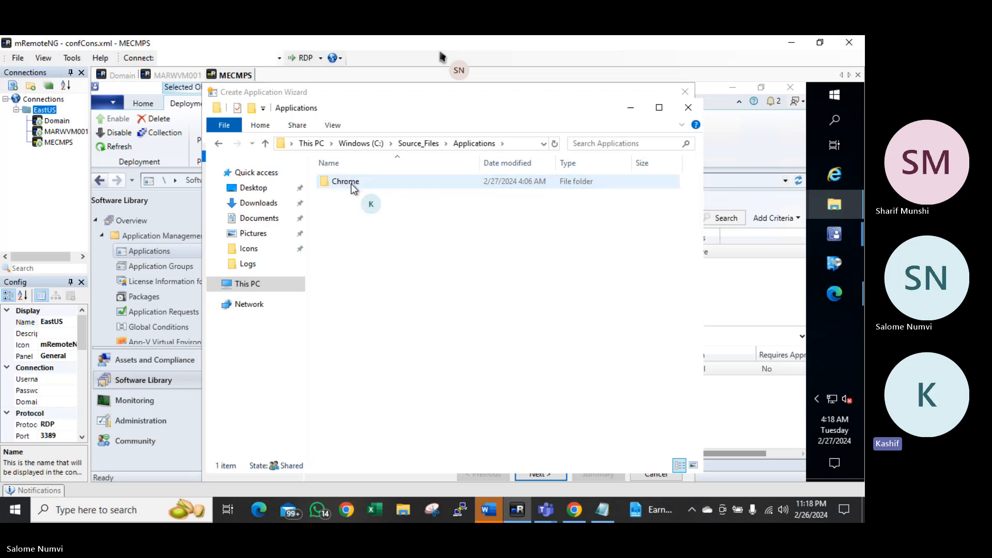
Create a Mremoteng folder in Applications and paste the mRemoteNG installer msi into it
left_click(253, 108)
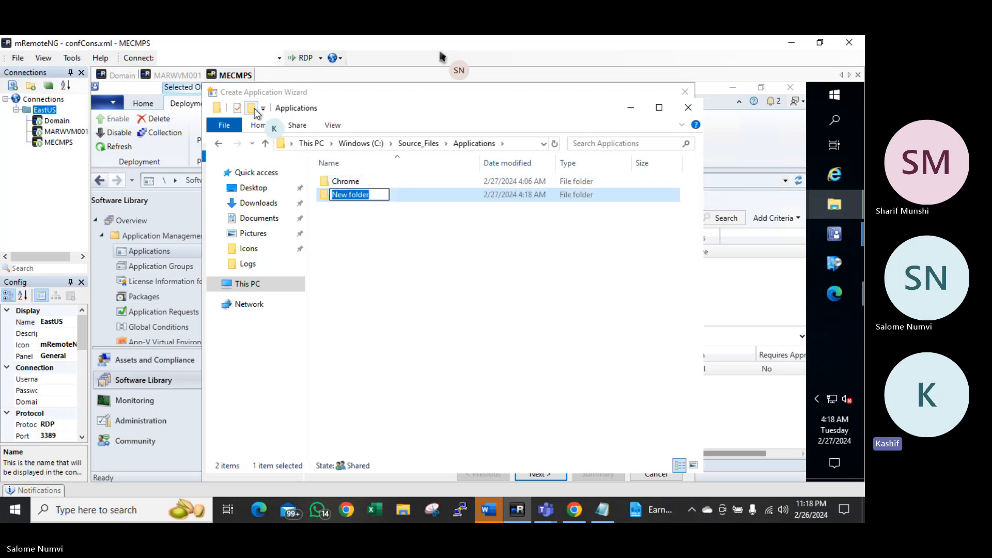
type("Mre")
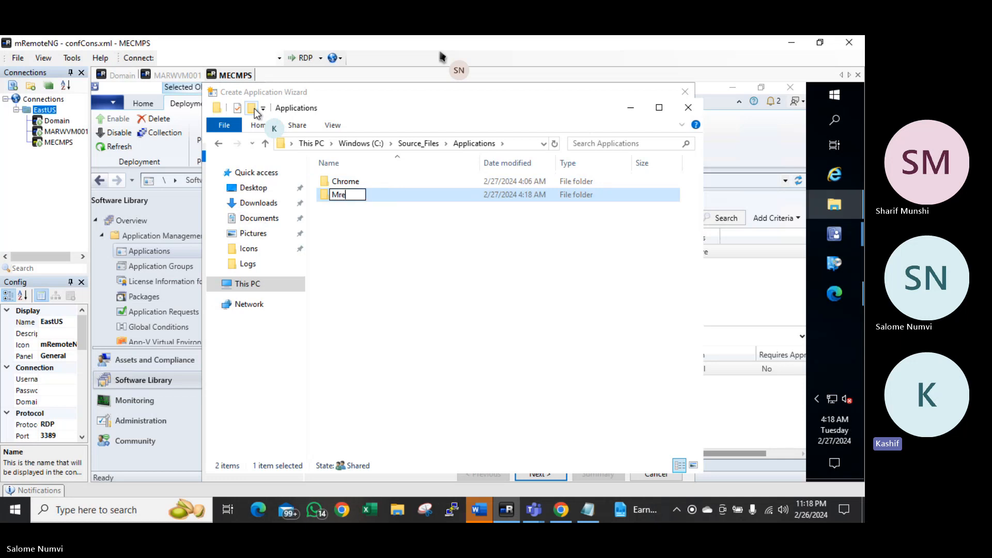
type("mot")
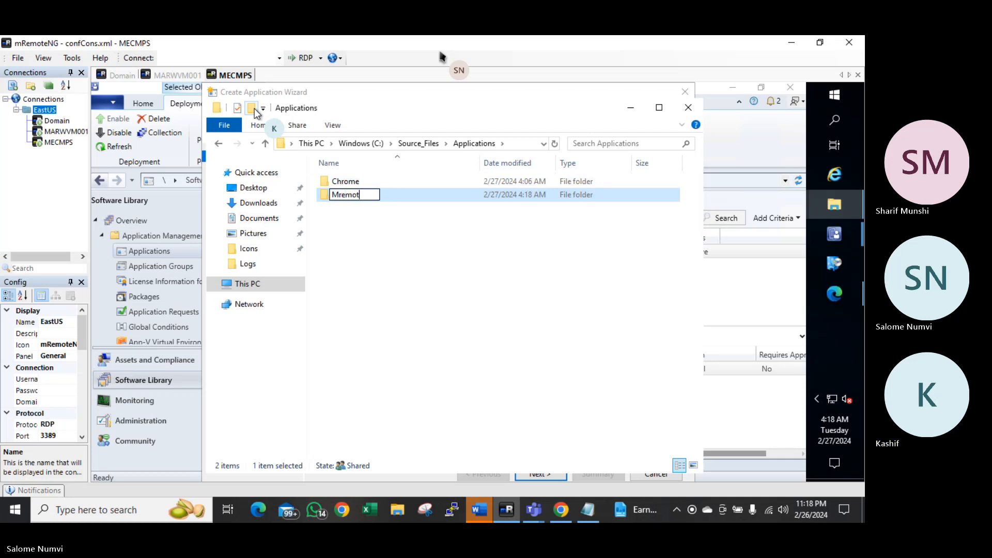
type("eng")
key("Return")
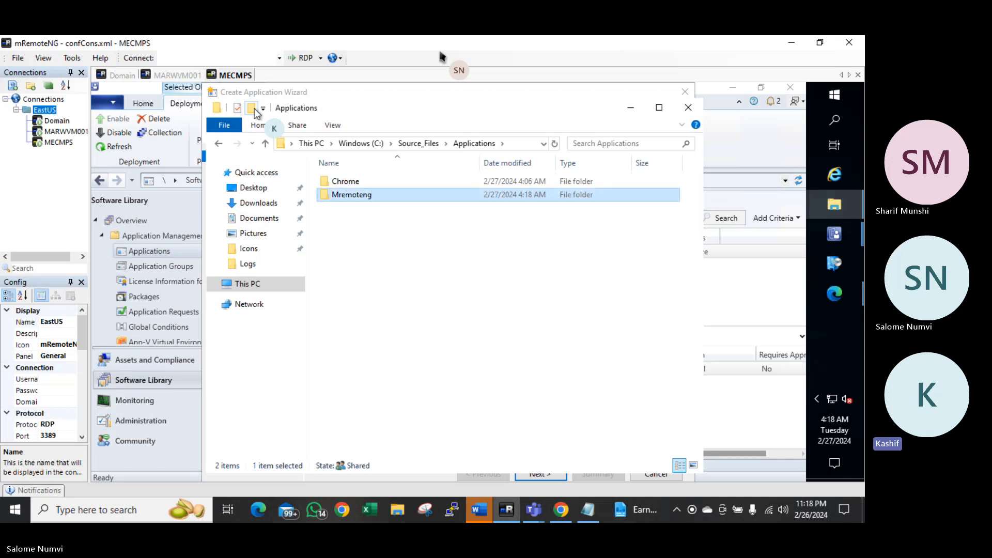
key("Return")
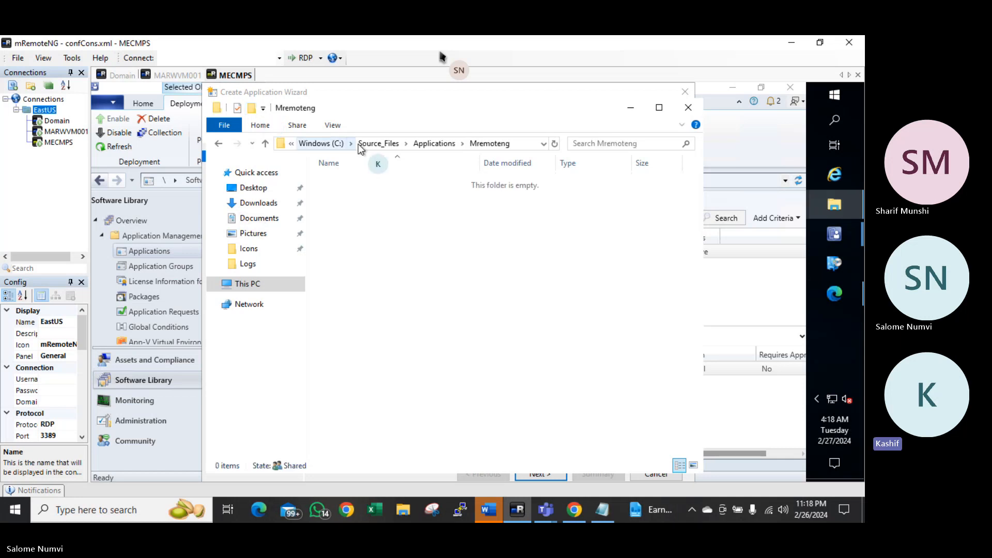
key("ctrl+v")
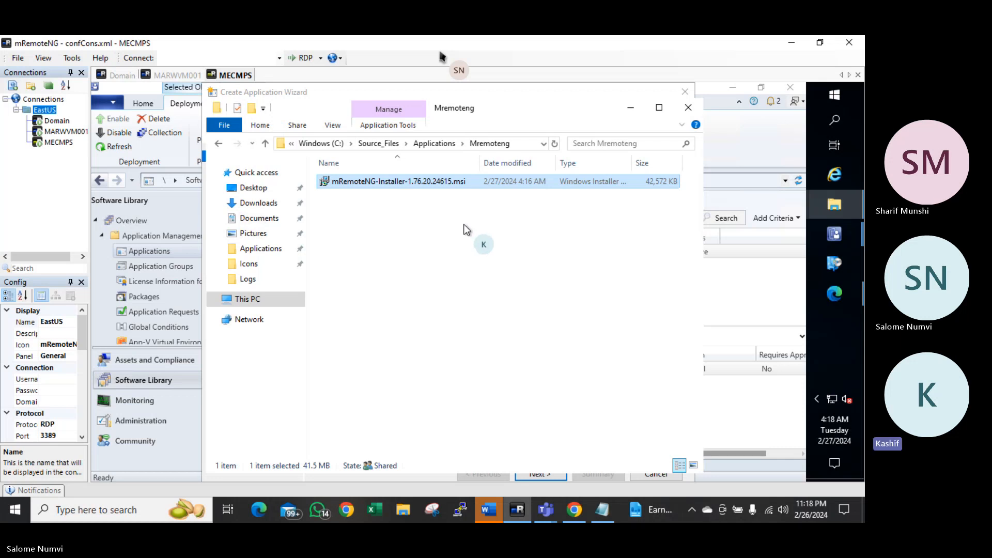
Set the application location to the mRemoteNG msi in \\mecmps\Source_Files\Applications\Mremoteng
left_click(631, 112)
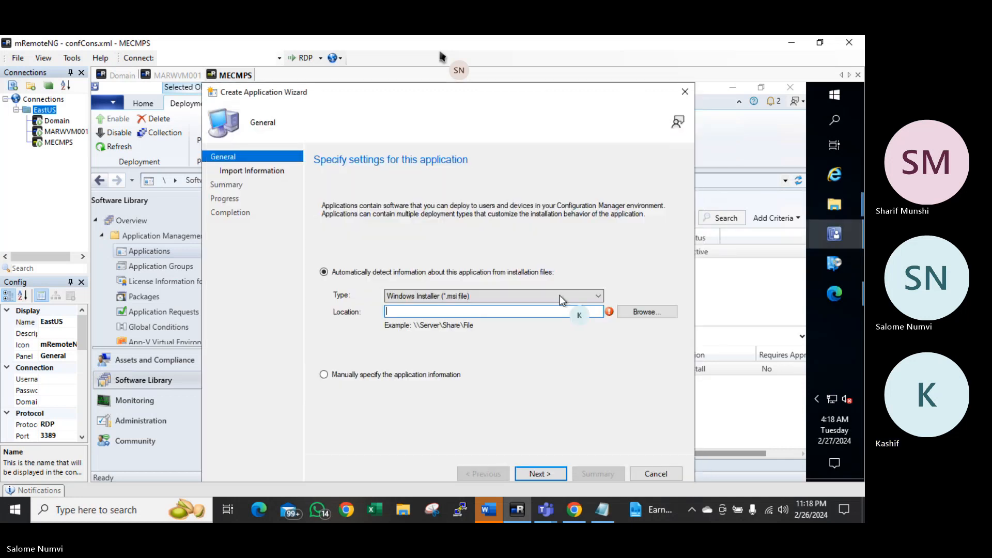
type("\\\\")
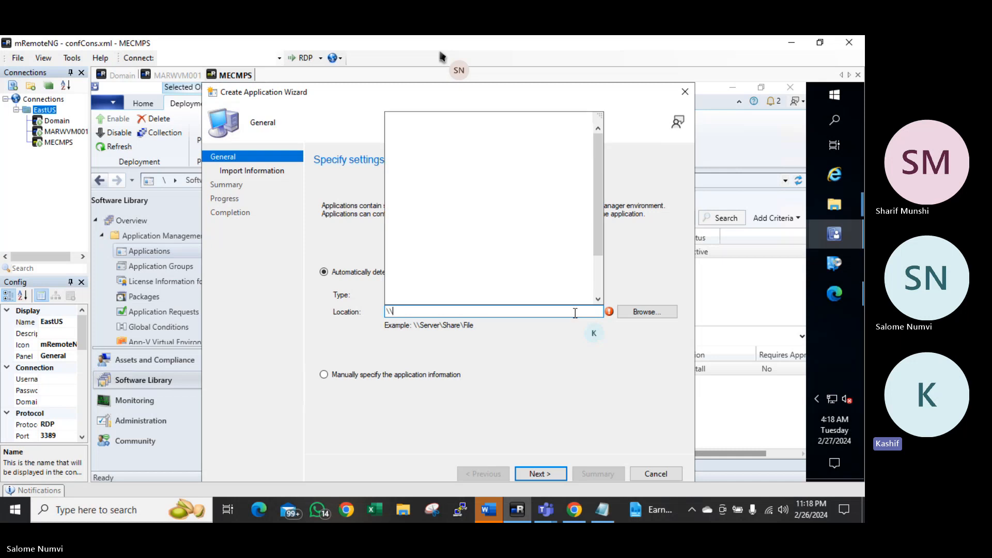
type("mecm")
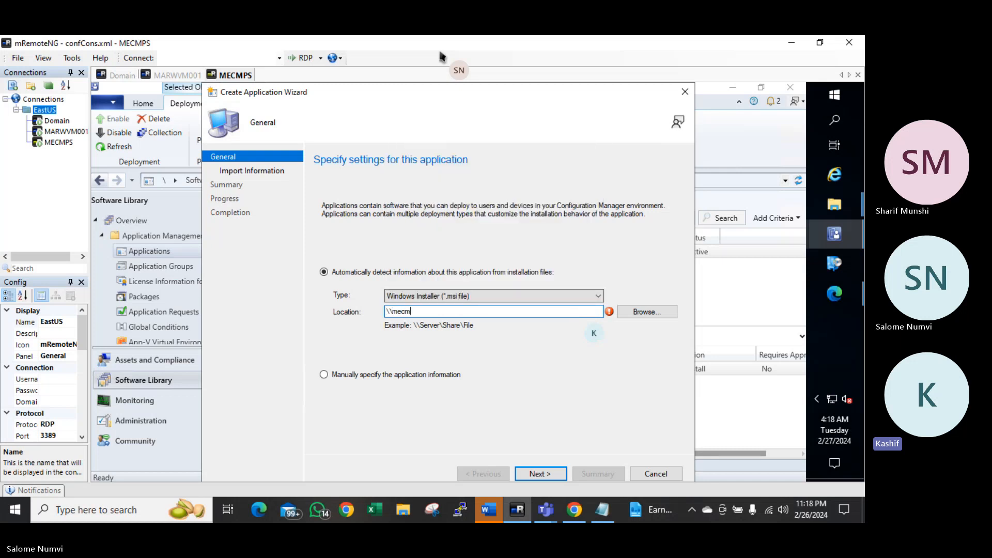
type("ps\\sou")
key("BackSpace")
key("BackSpace")
key("BackSpace")
key("BackSpace")
key("BackSpace")
key("BackSpace")
key("BackSpace")
key("BackSpace")
key("BackSpace")
key("BackSpace")
key("BackSpace")
key("BackSpace")
left_click(641, 312)
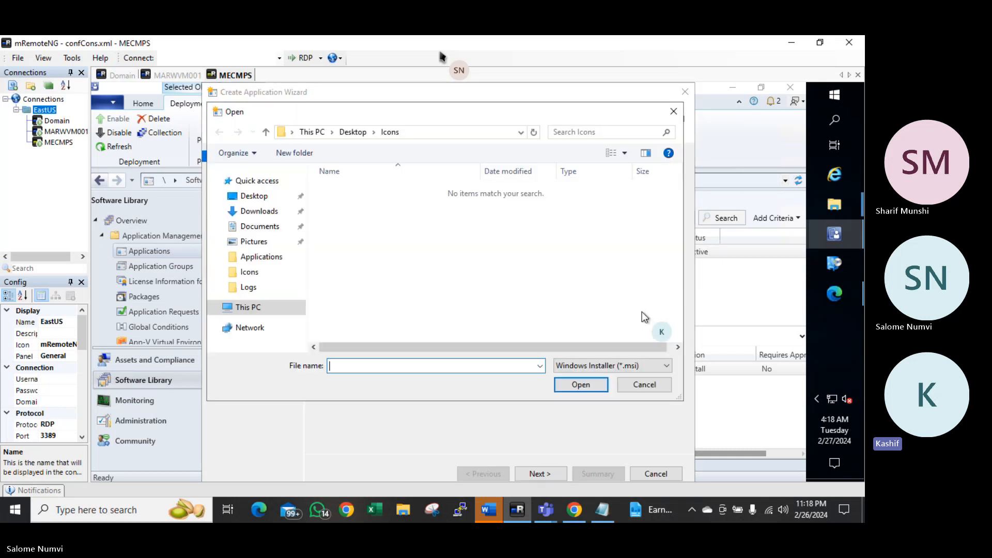
left_click(430, 132)
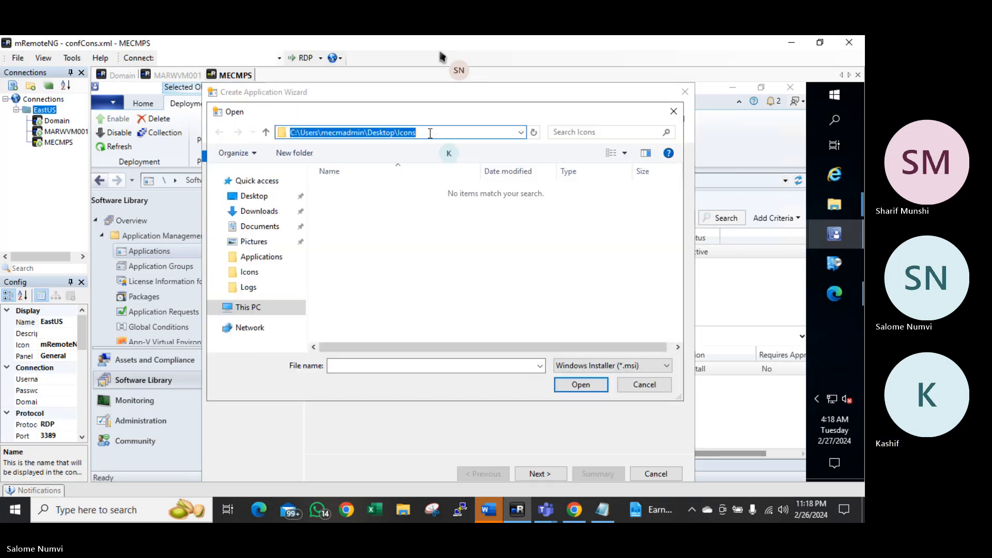
type("\\")
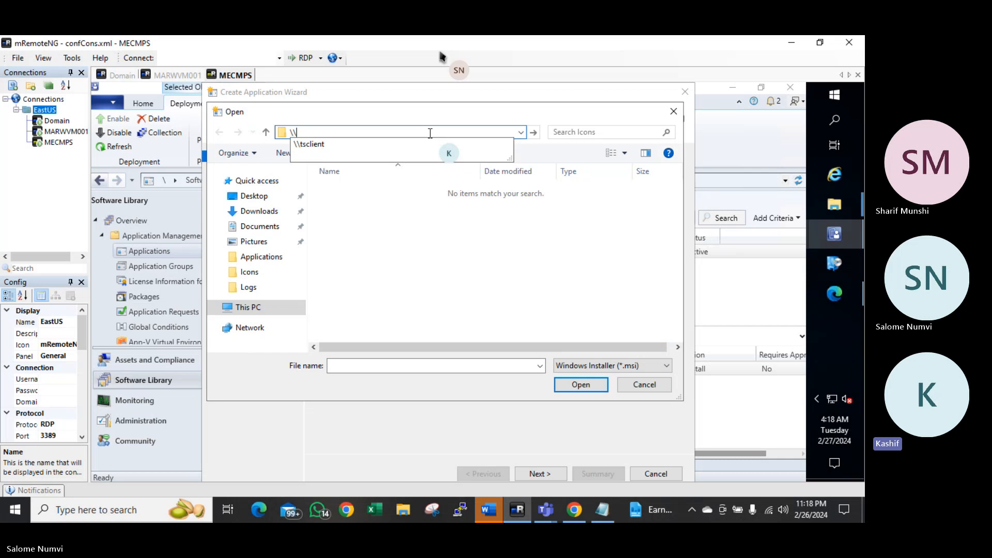
type("mecmps")
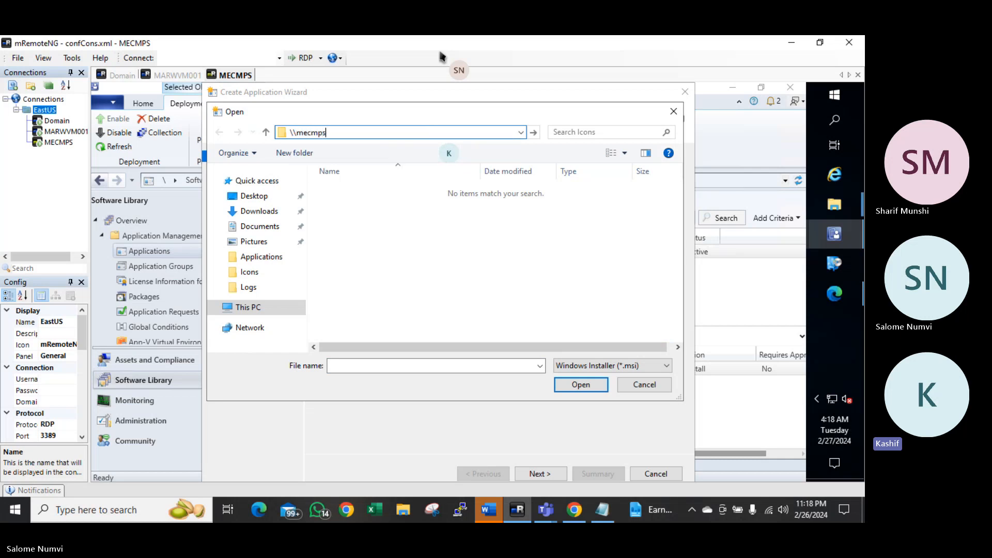
key("Return")
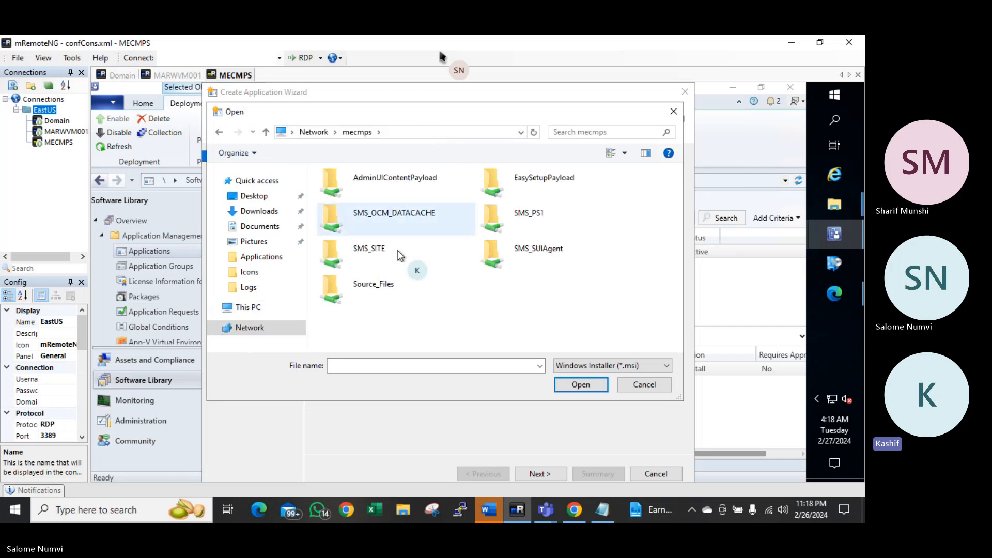
double_click(376, 290)
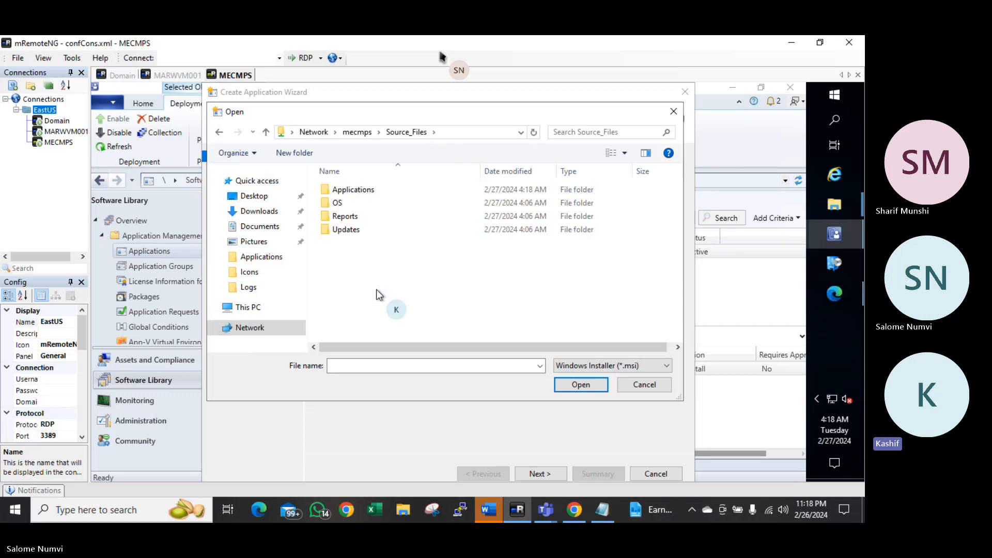
double_click(358, 189)
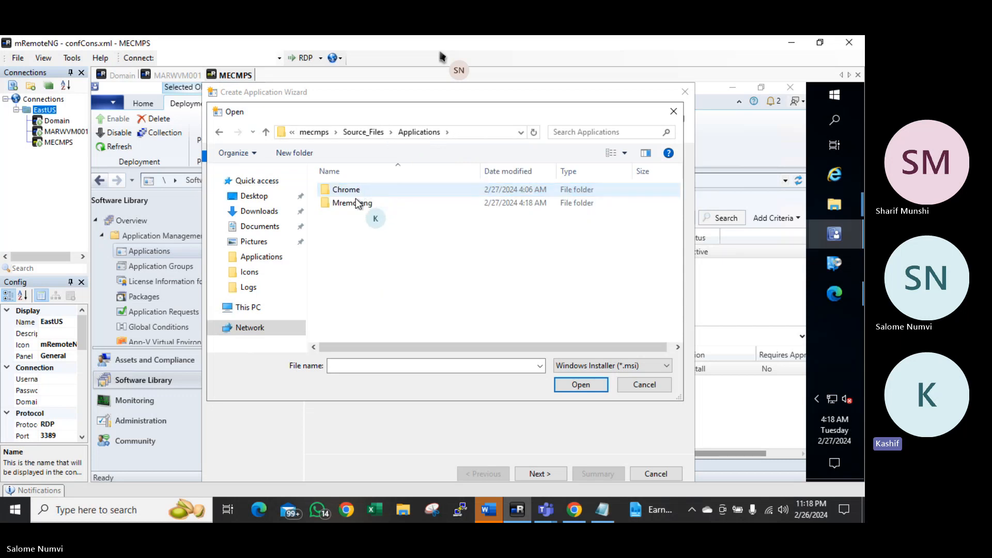
double_click(354, 202)
left_click(362, 190)
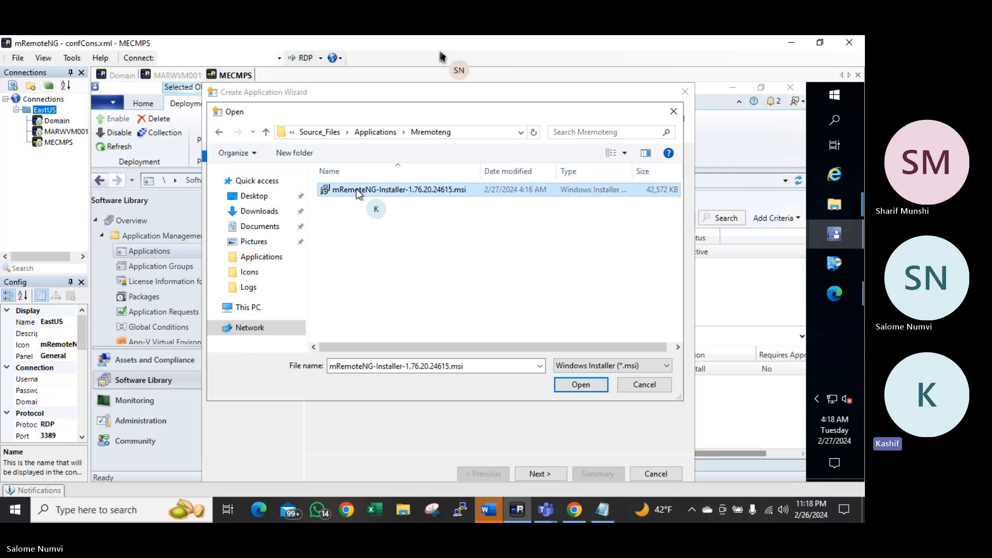
left_click(568, 384)
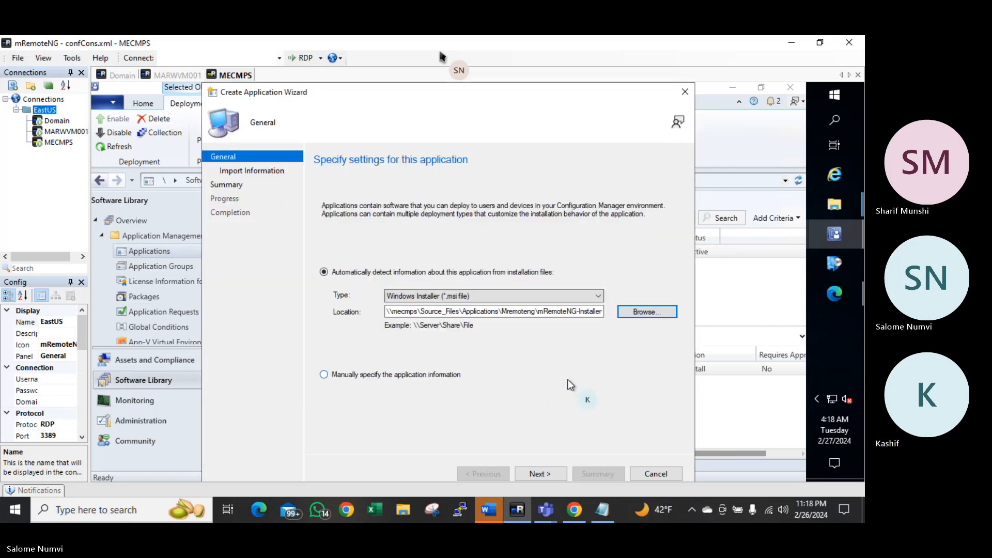
Import the installer information and enter MremoteNG as the publisher
left_click(533, 473)
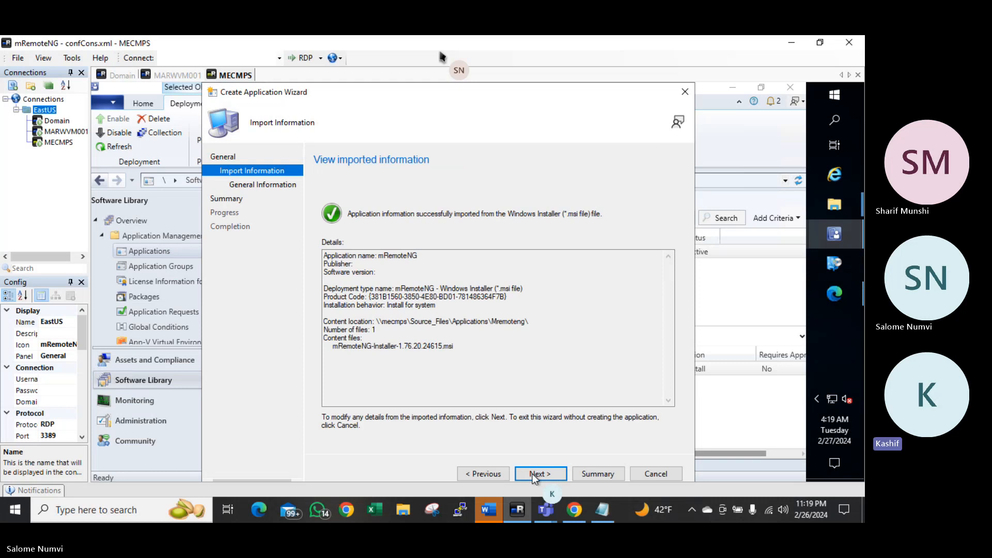
left_click(532, 474)
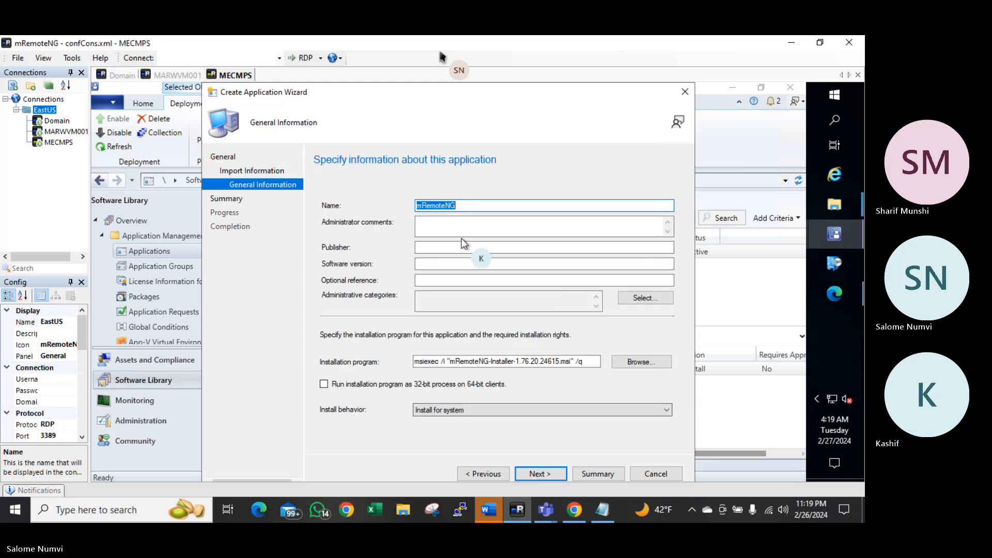
left_click(452, 247)
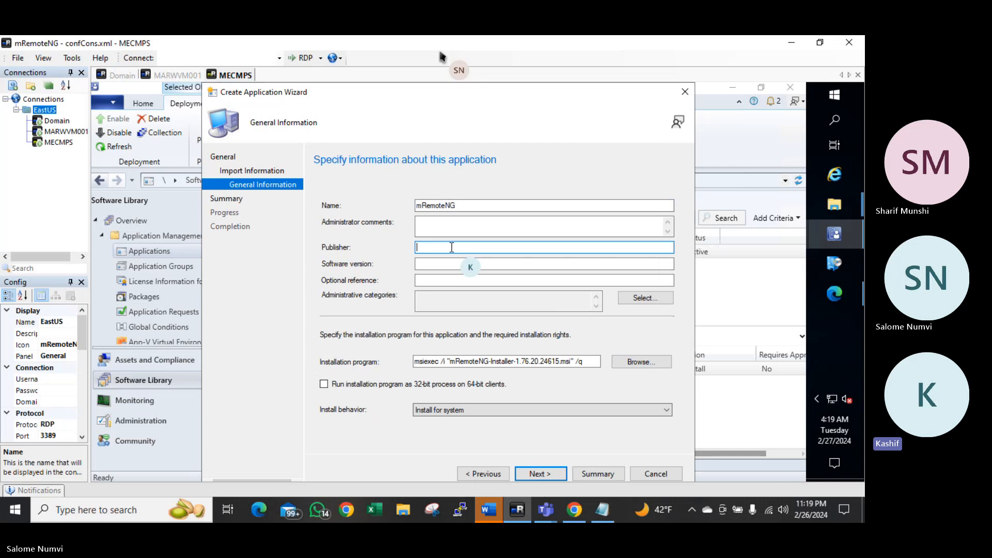
type("Mremote")
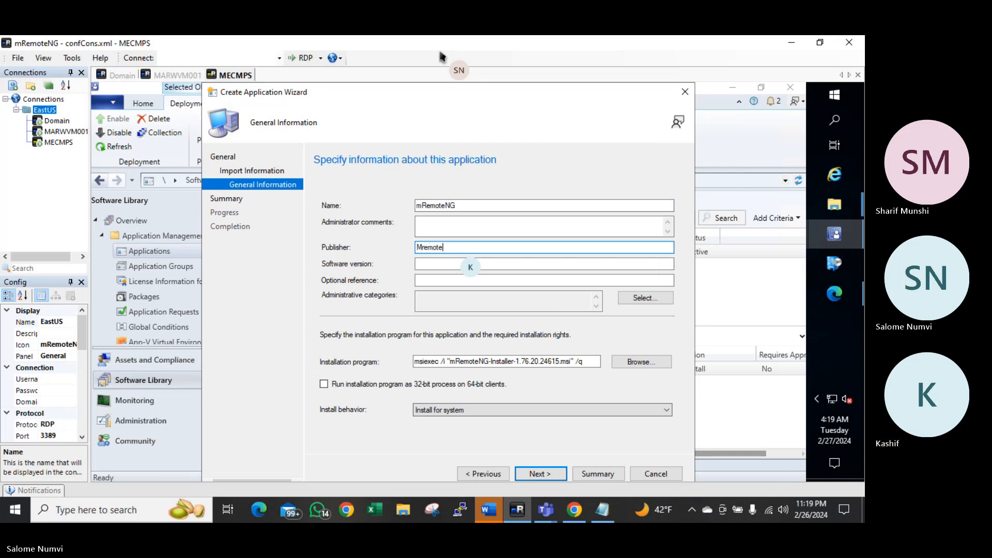
type("NG")
key("Tab")
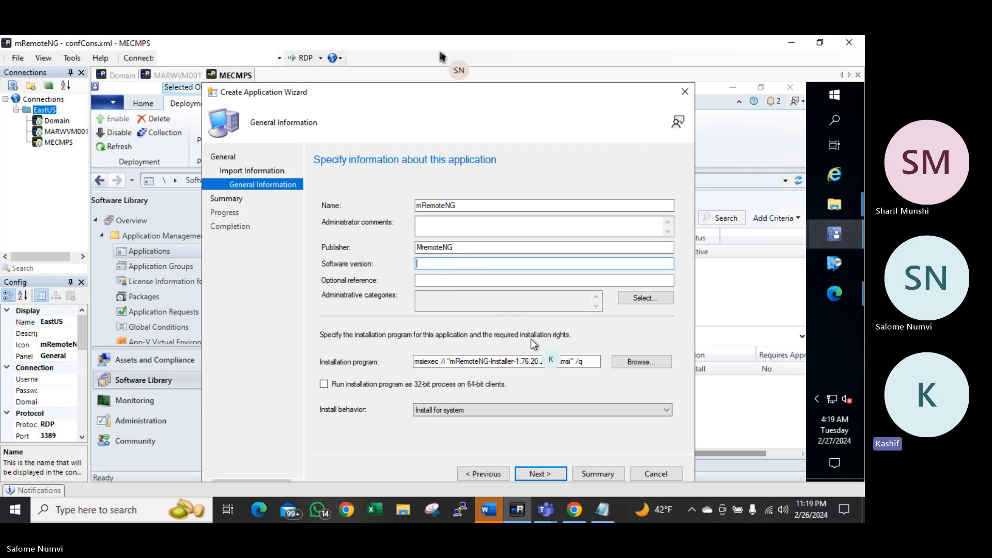
Set the software version to 1.76.20.24615 and finish creating the application
left_click_drag(517, 362, 562, 361)
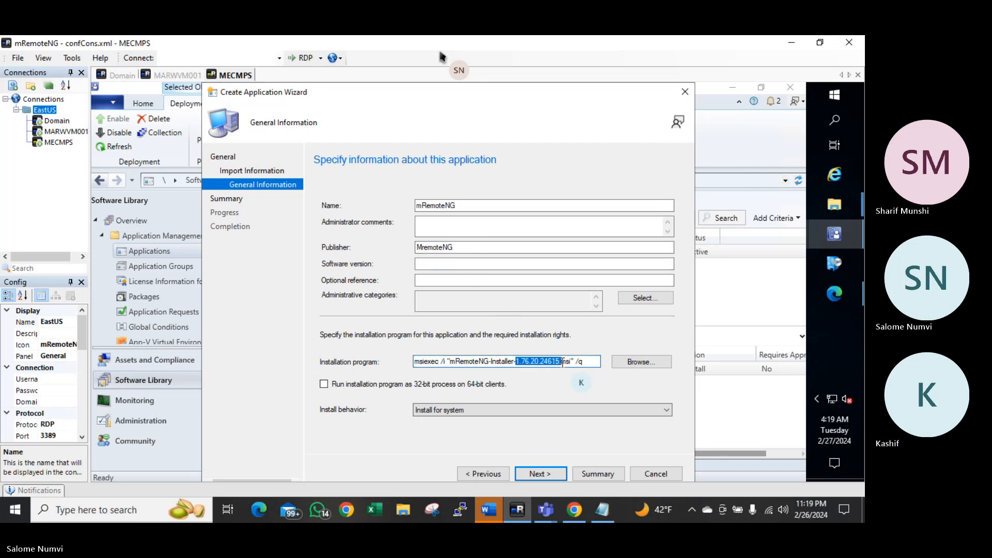
key("ctrl+c")
left_click(450, 263)
key("ctrl+v")
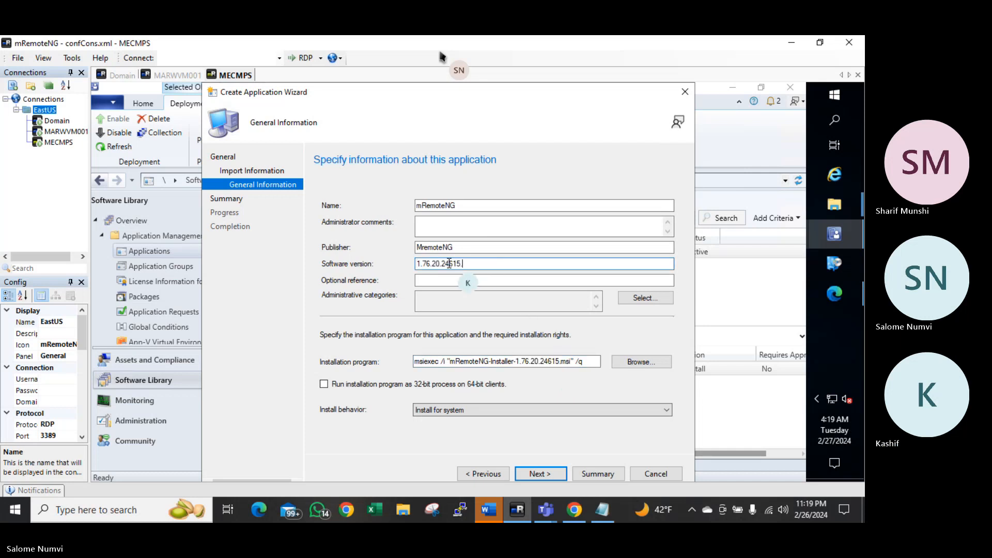
key("BackSpace")
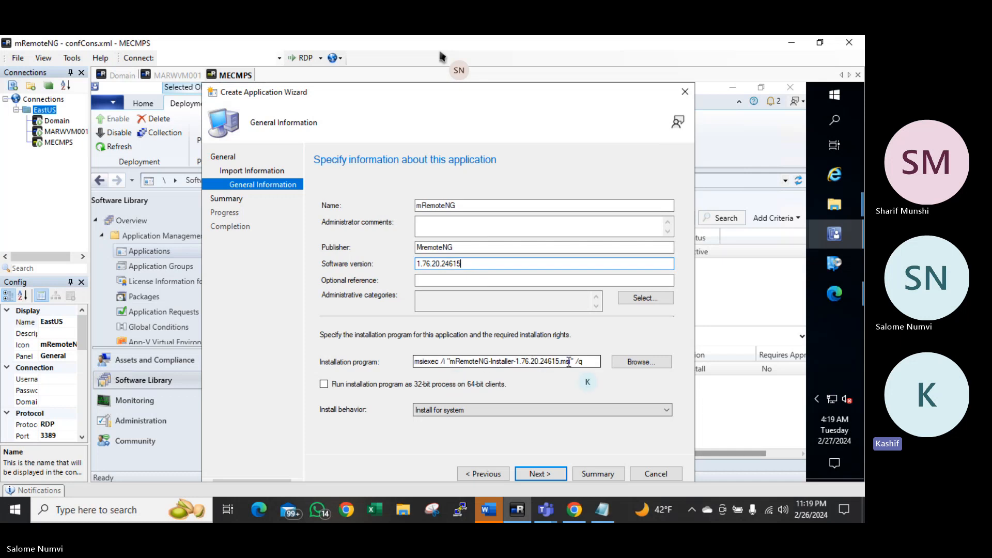
left_click(544, 474)
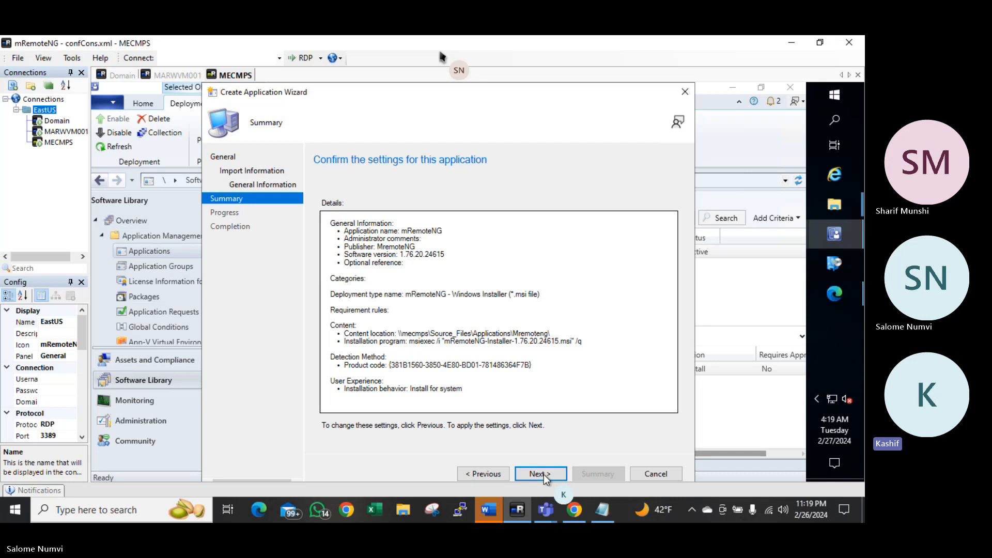
left_click(543, 474)
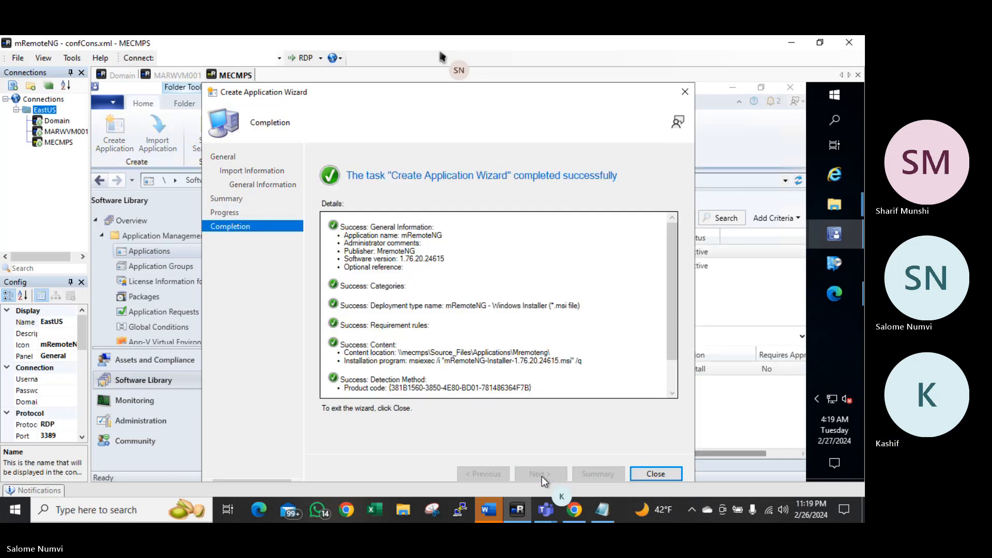
Close the wizard and open the Properties of the mRemoteNG application
left_click(653, 476)
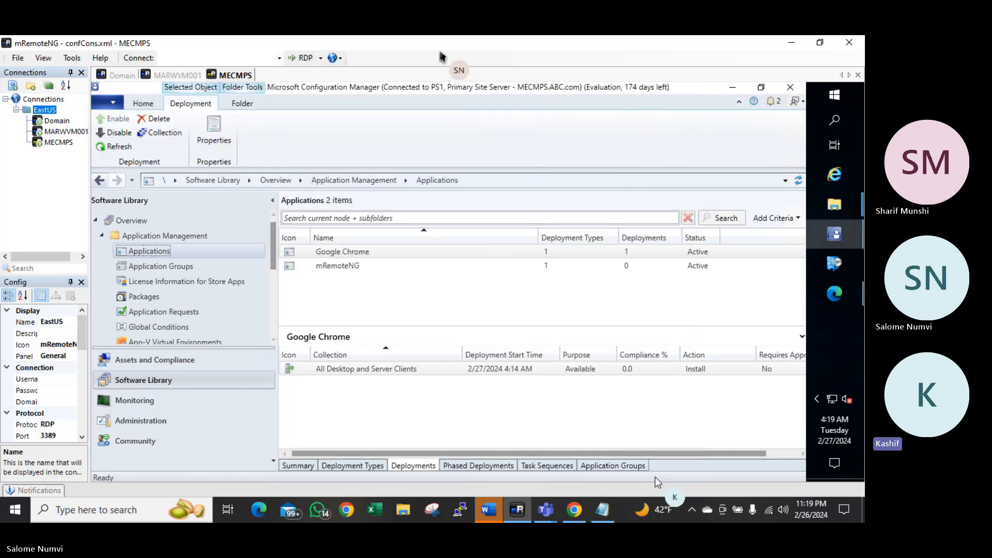
left_click(351, 268)
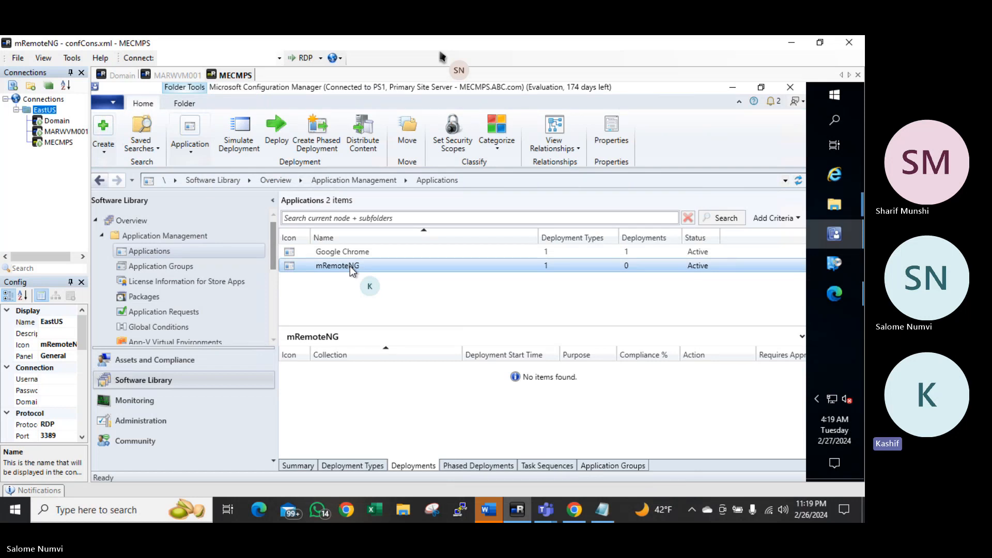
right_click(349, 265)
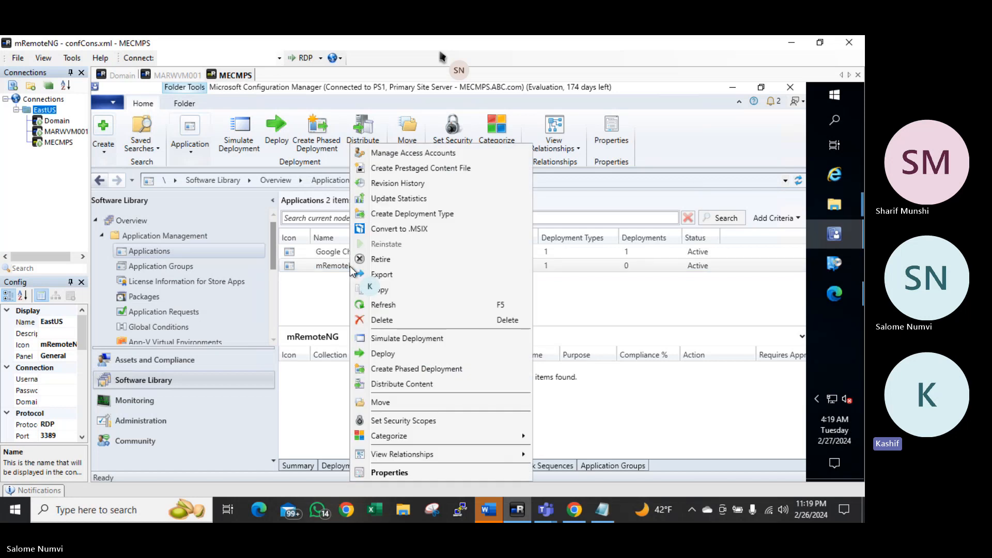
left_click(395, 475)
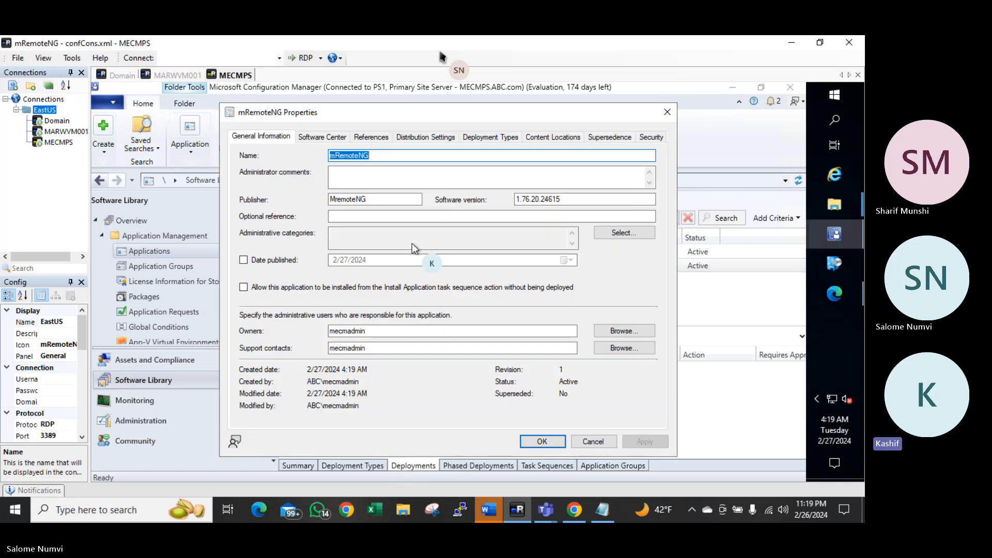
Set mRemoteNG's Software Center icon to Desktop\Icons\mremoteng.jpg, then apply and save the properties
left_click(337, 137)
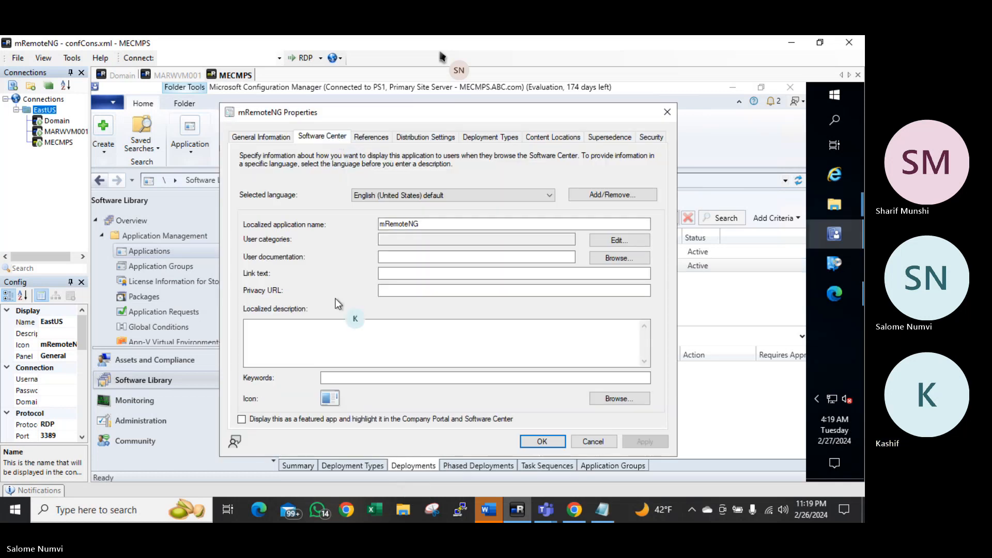
left_click(610, 399)
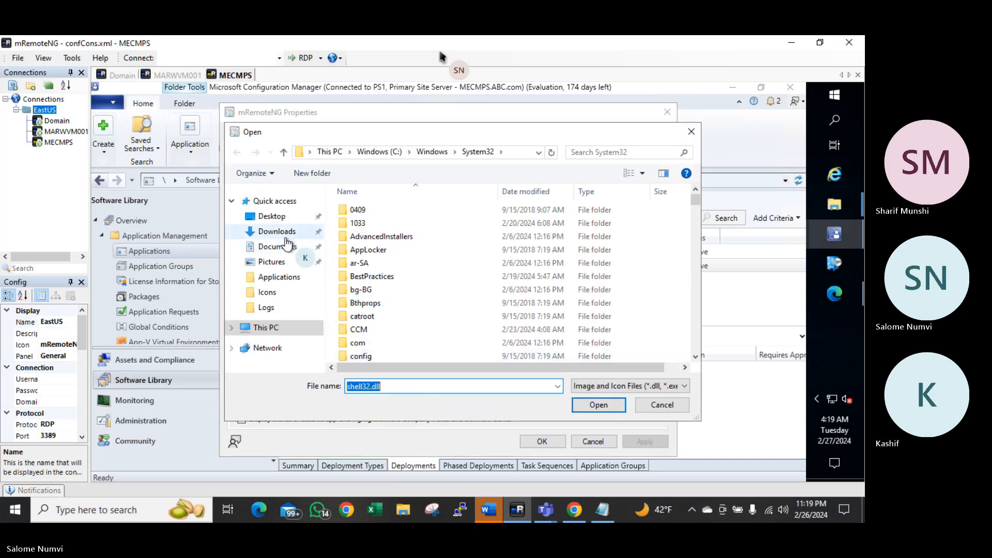
left_click(279, 217)
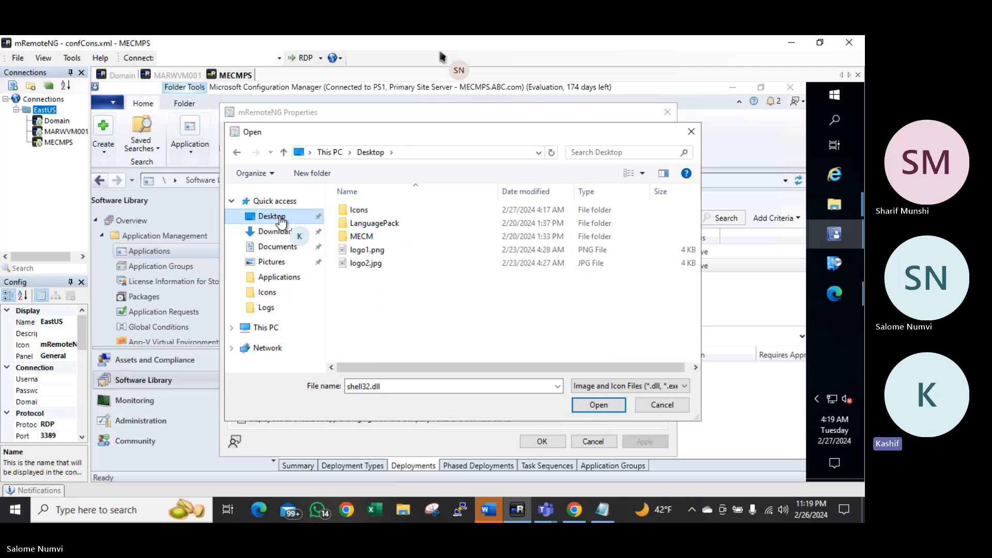
double_click(367, 209)
double_click(366, 223)
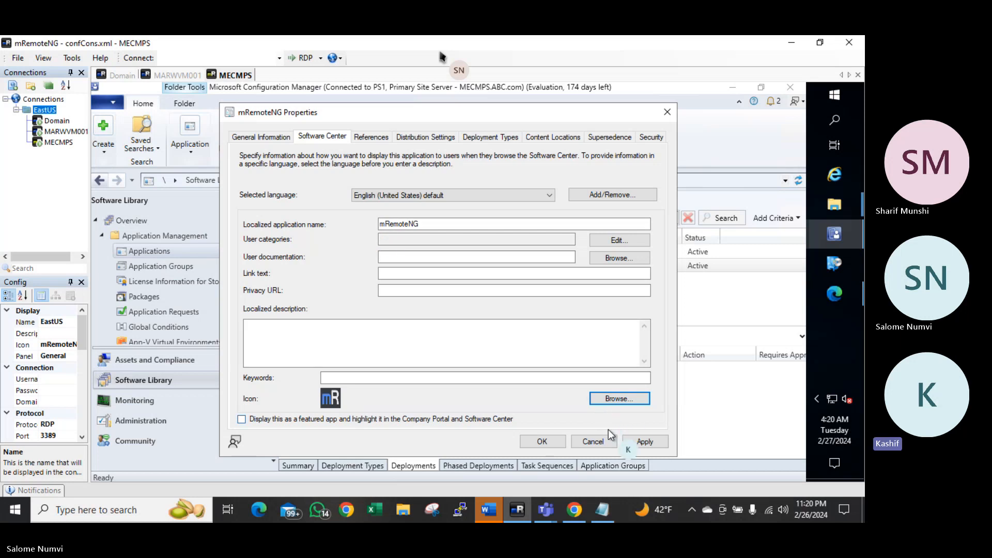
left_click(643, 442)
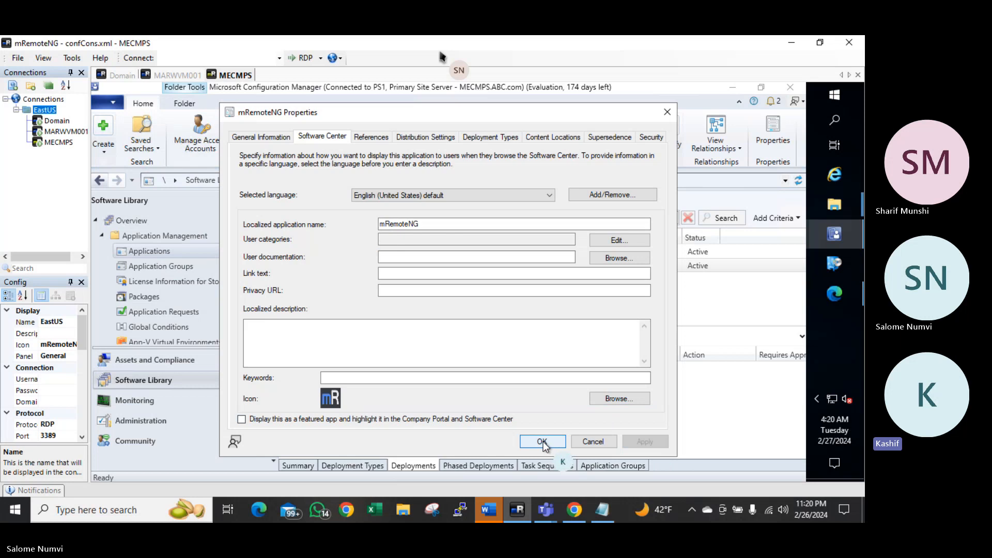
left_click(541, 443)
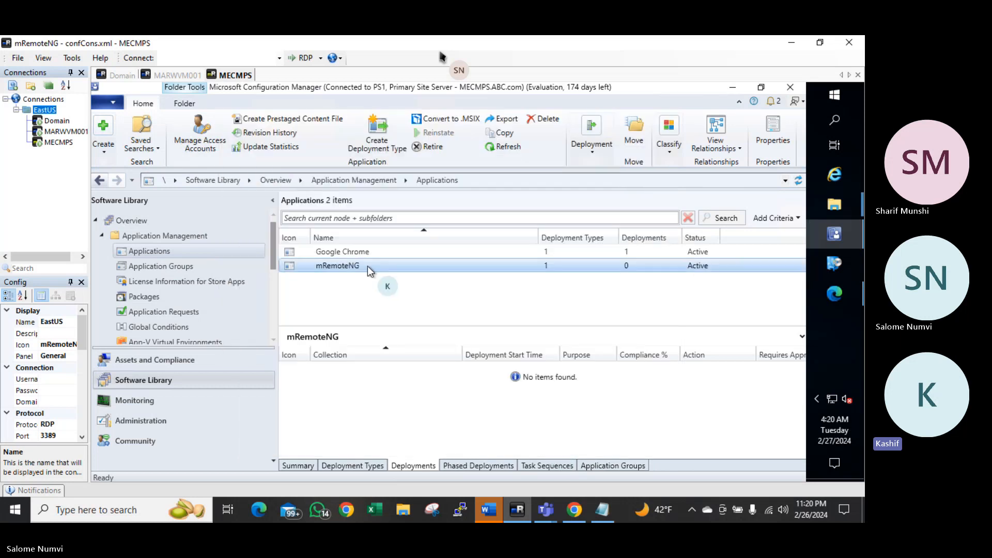
Distribute mRemoteNG's content to the MECMPS.ABC.COM distribution point and close the finished wizard
right_click(368, 266)
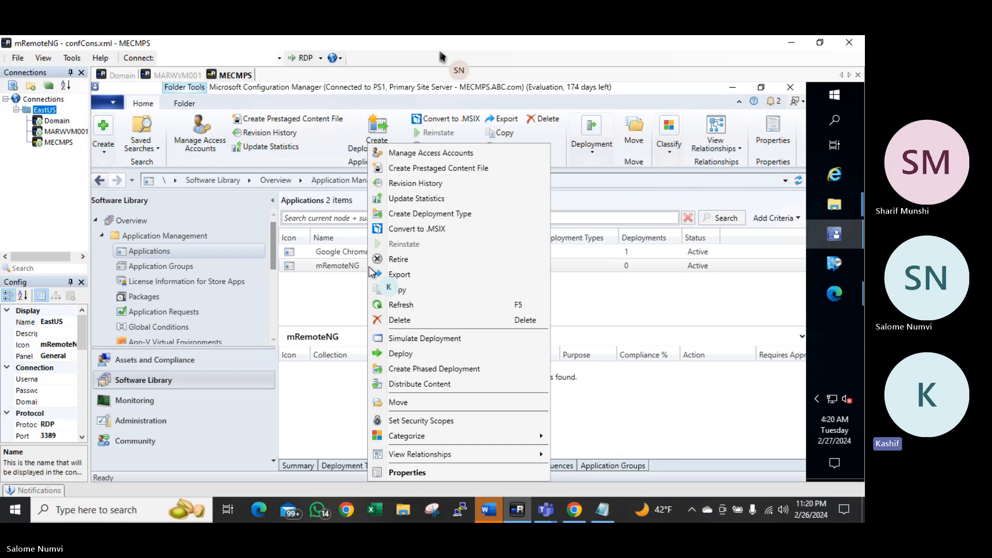
left_click(407, 384)
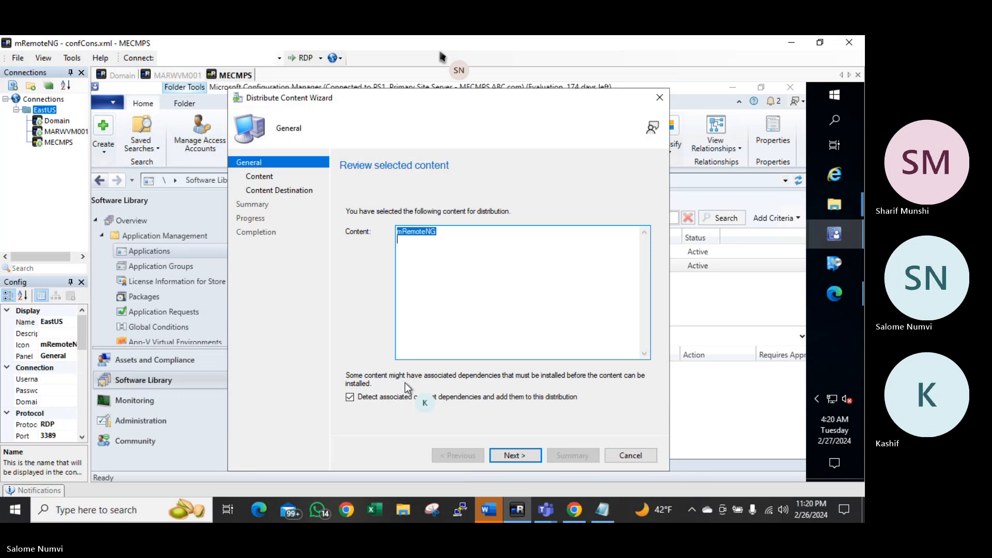
left_click(529, 457)
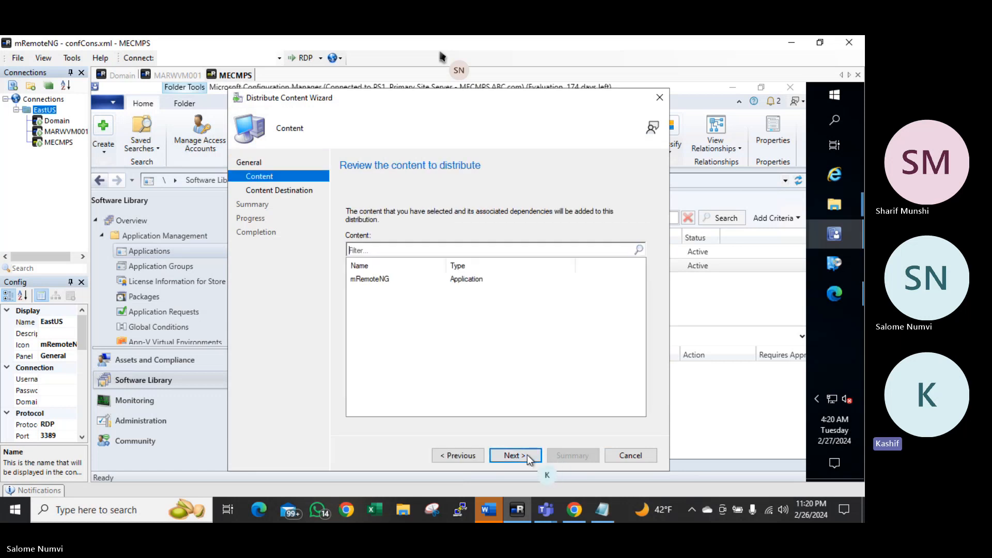
left_click(529, 457)
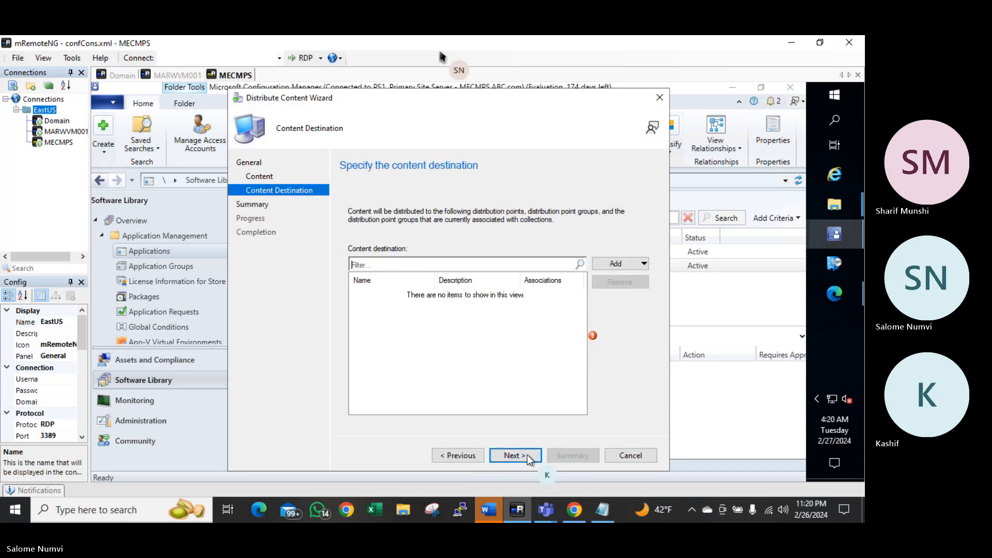
left_click(617, 266)
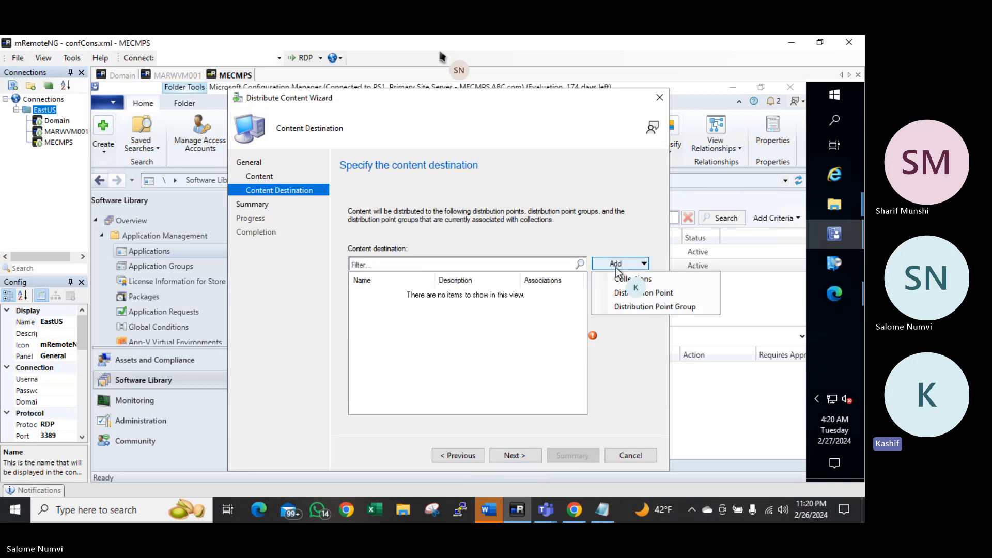
left_click(621, 290)
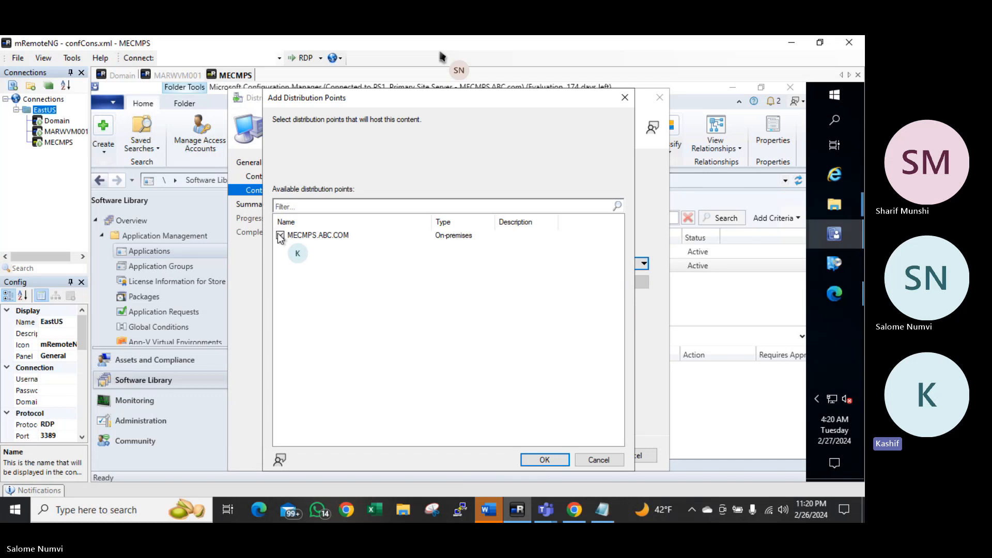
left_click(280, 236)
left_click(539, 460)
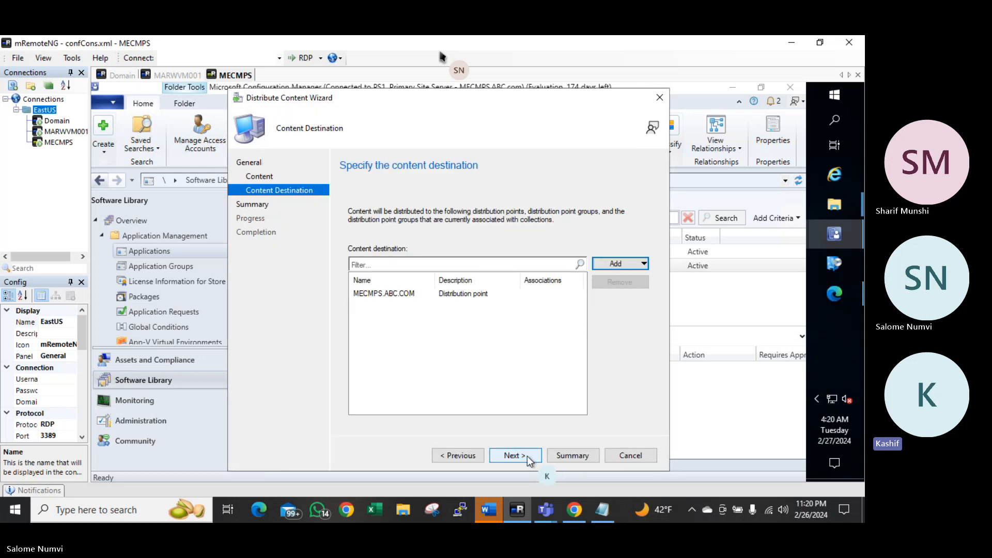
left_click(523, 460)
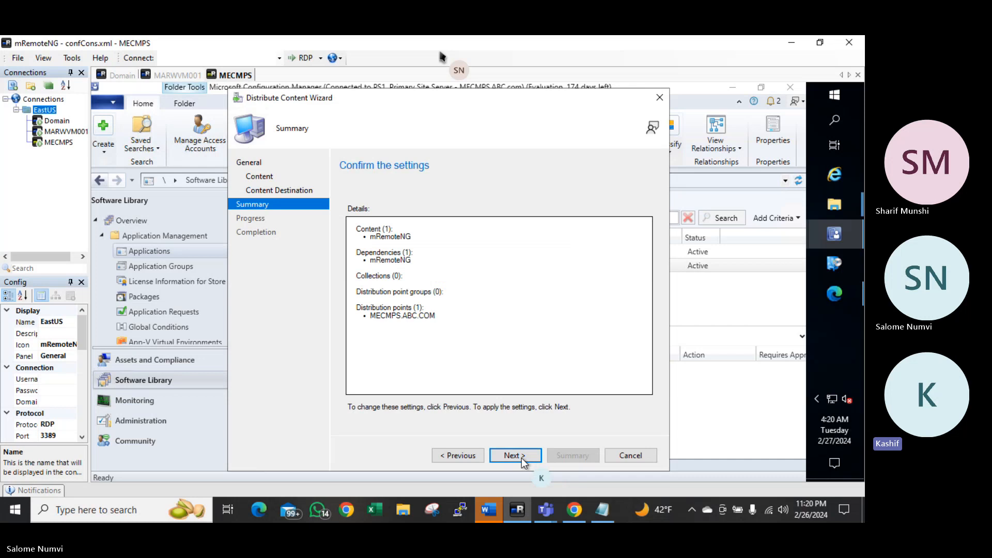
left_click(522, 459)
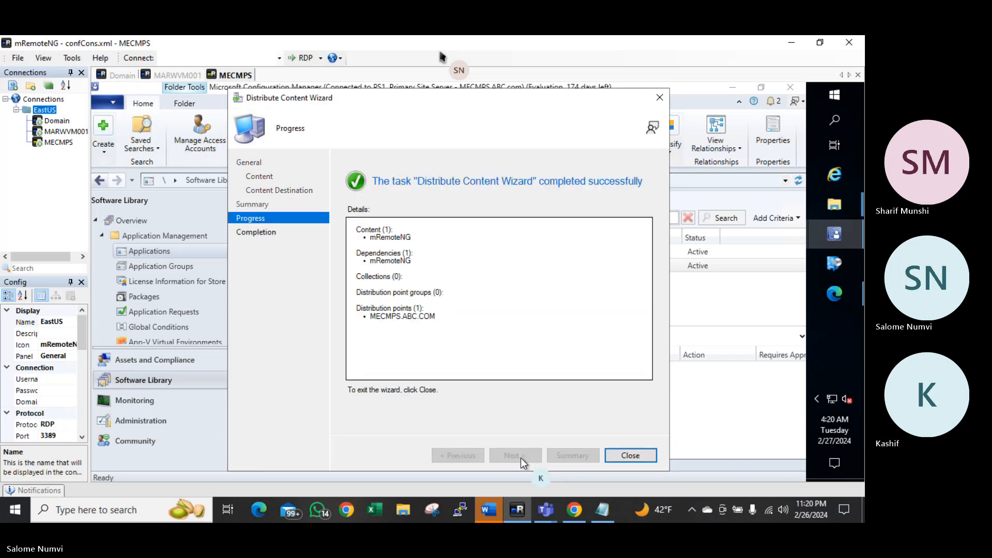
left_click(628, 455)
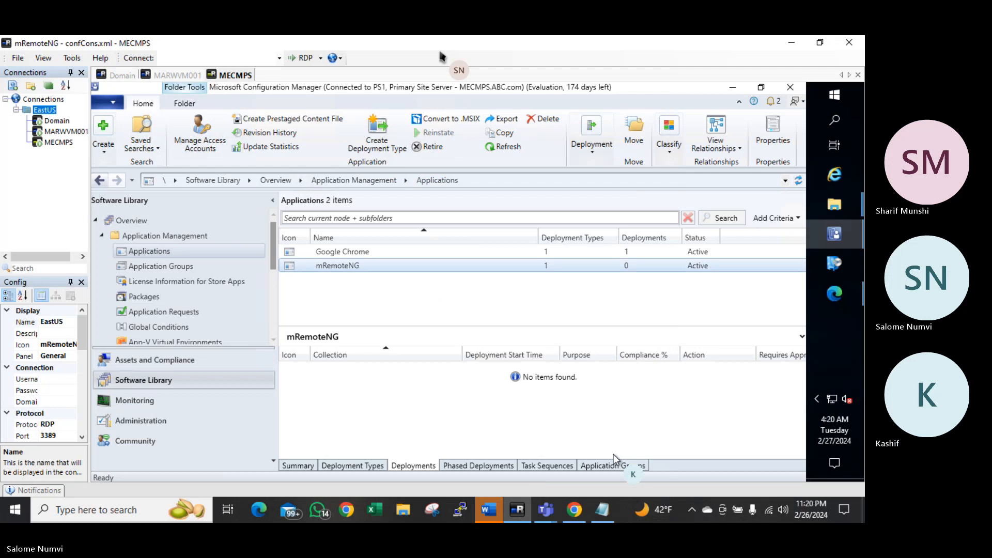
Review mRemoteNG's Summary and Deployment Types, confirming Content Status Success: 1 and 0 deployments
right_click(374, 264)
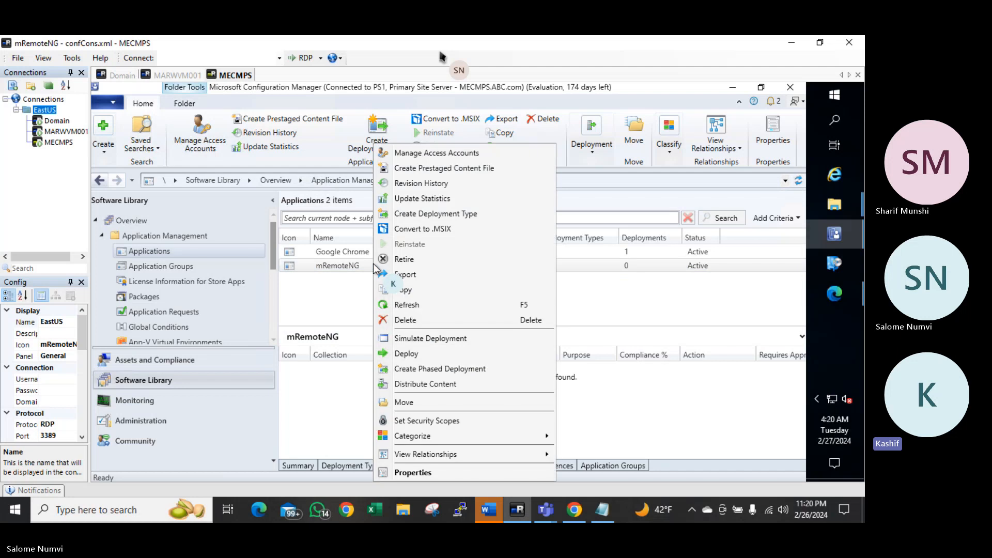
left_click(348, 411)
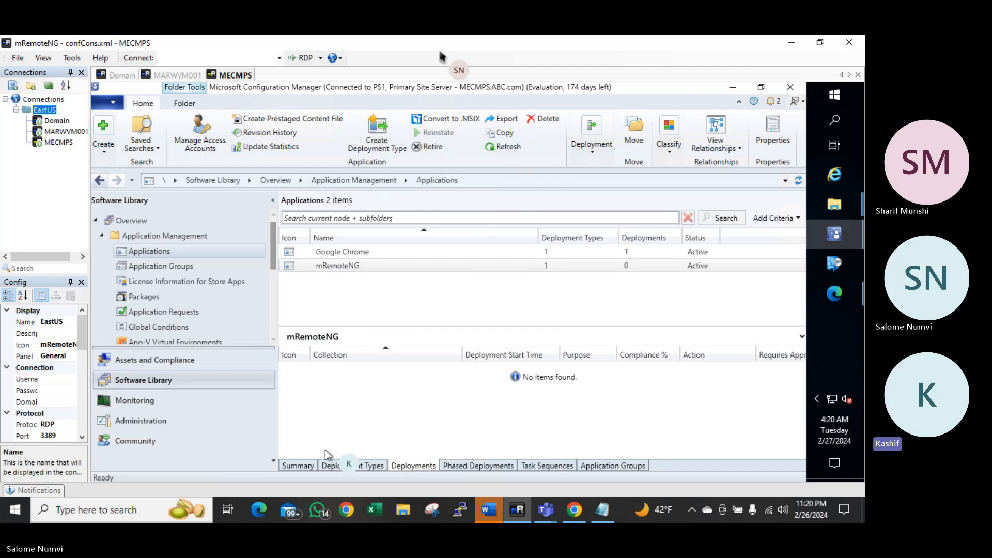
left_click(300, 466)
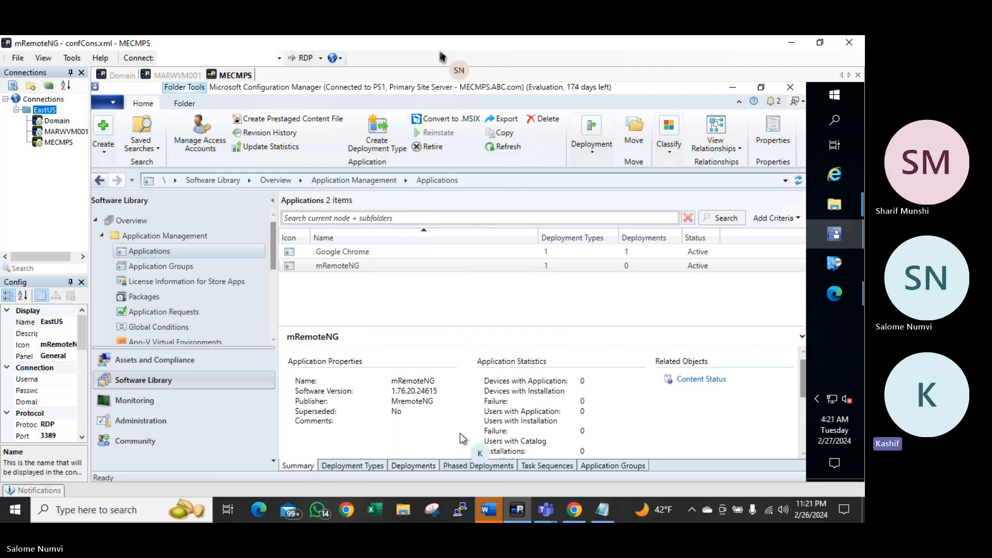
scroll(550, 411, "down", 3)
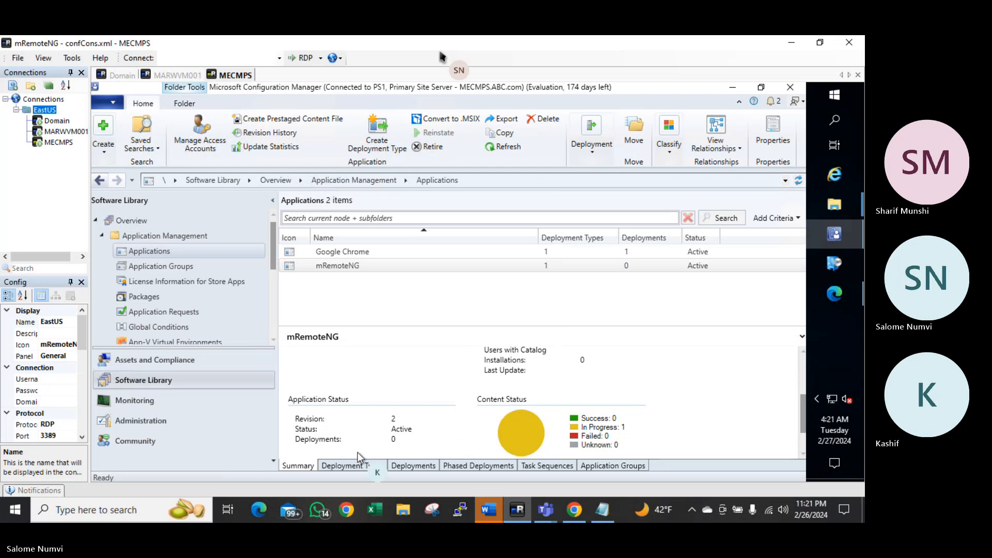
left_click(340, 465)
left_click(299, 466)
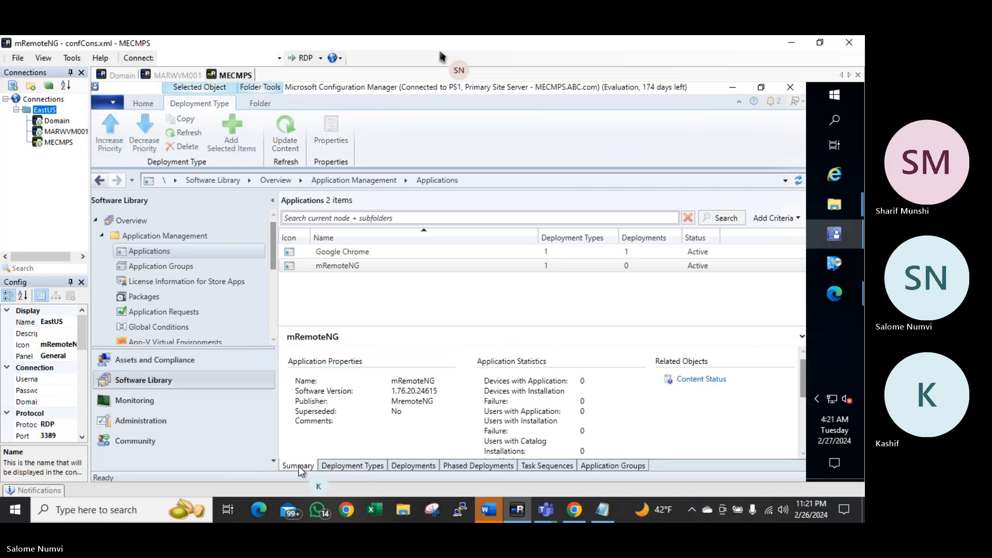
scroll(492, 432, "down", 3)
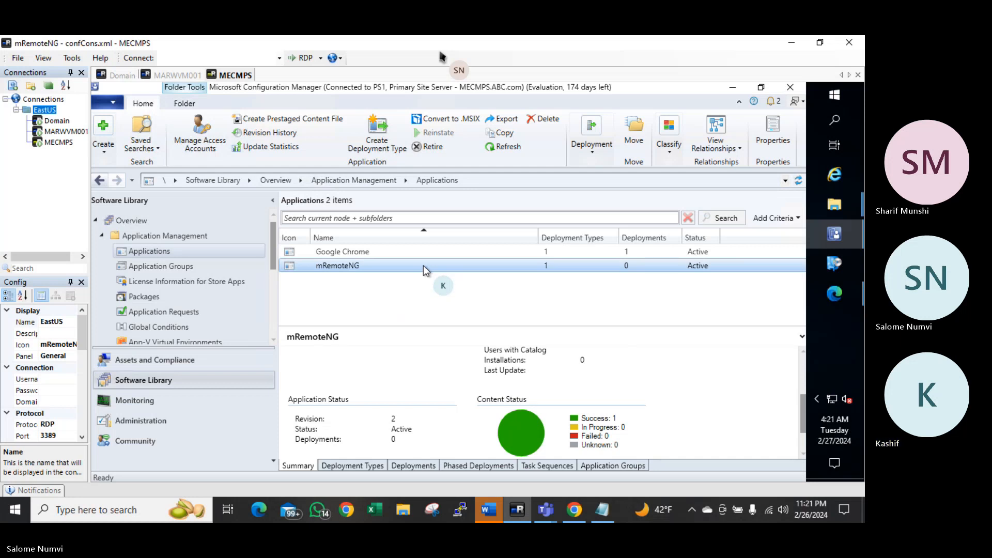
Start an mRemoteNG deployment targeting the All Windows 10 Devices device collection
right_click(424, 265)
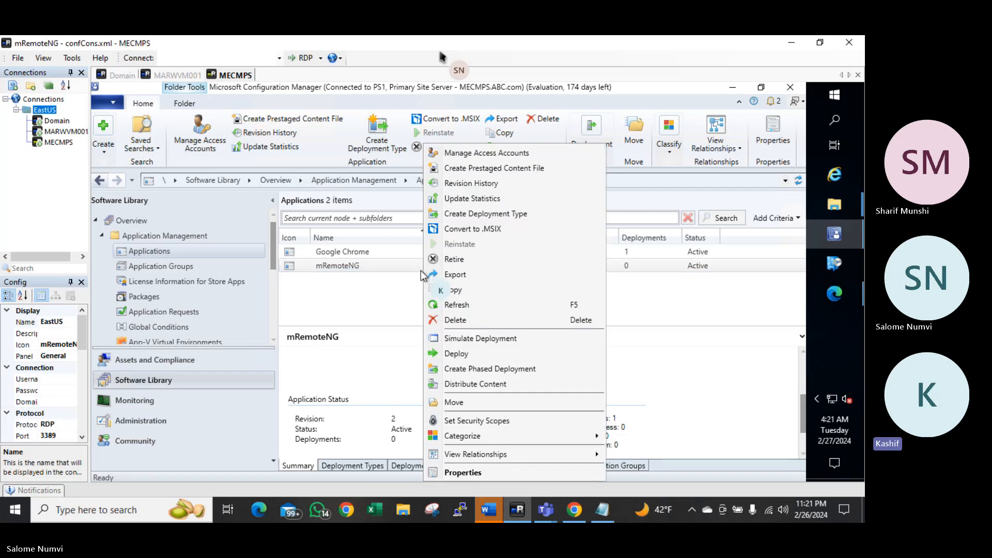
left_click(457, 354)
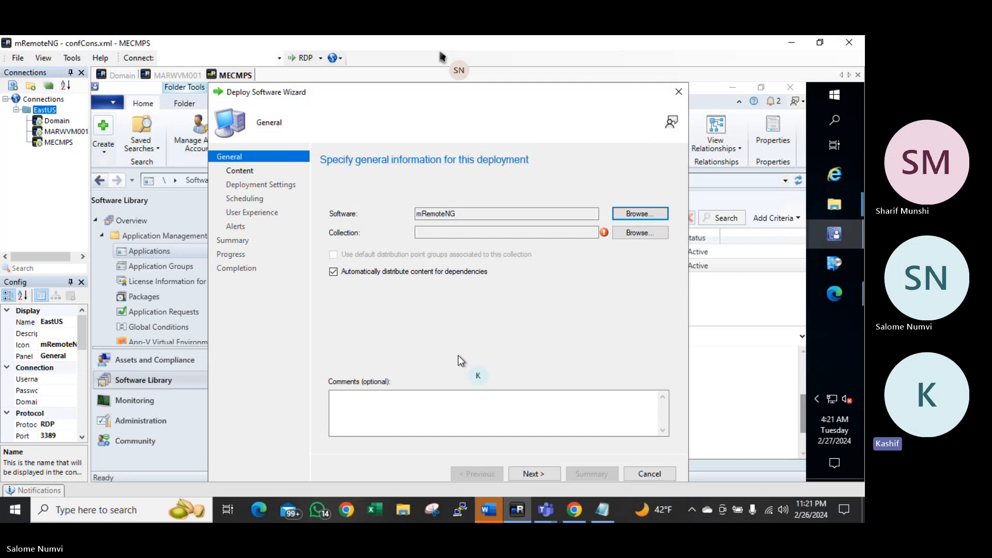
left_click(640, 233)
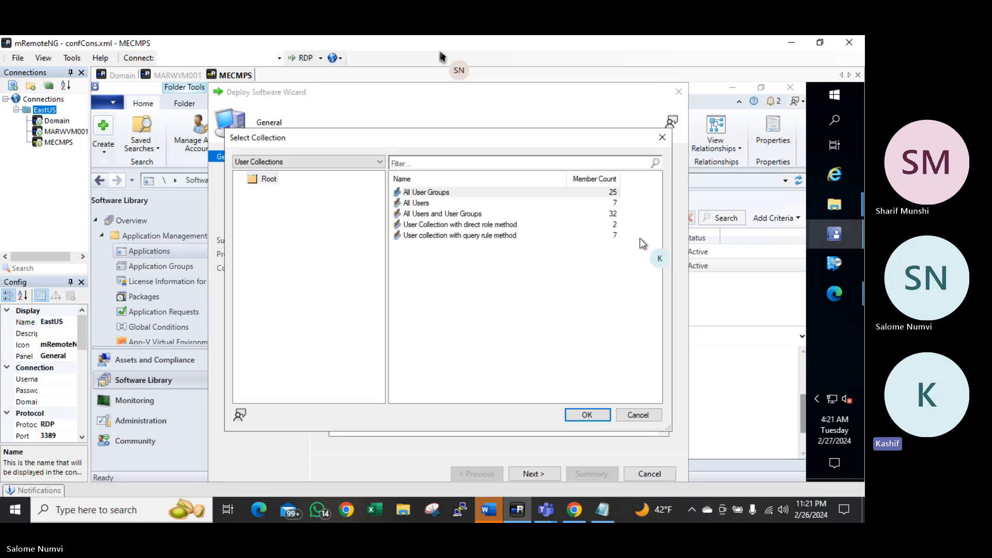
left_click(296, 163)
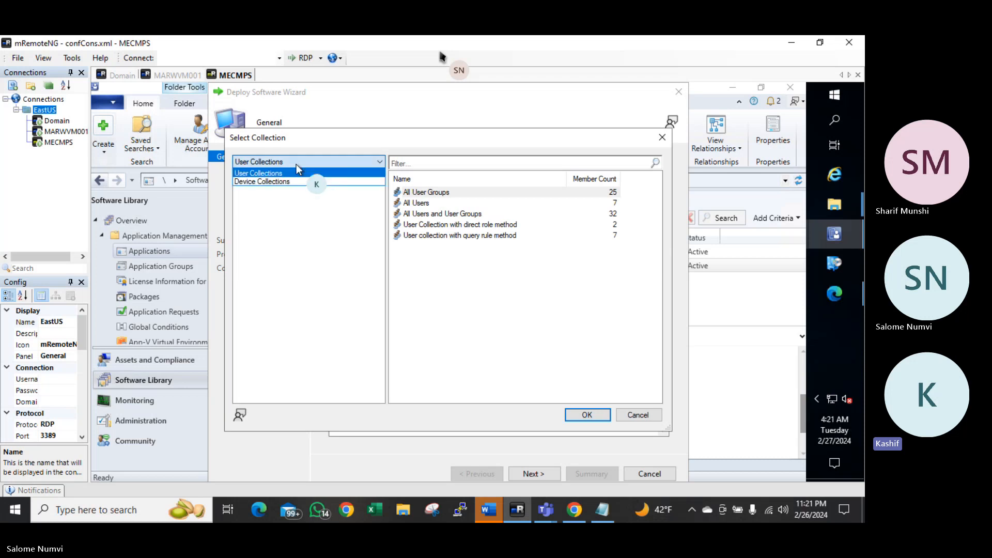
left_click(266, 181)
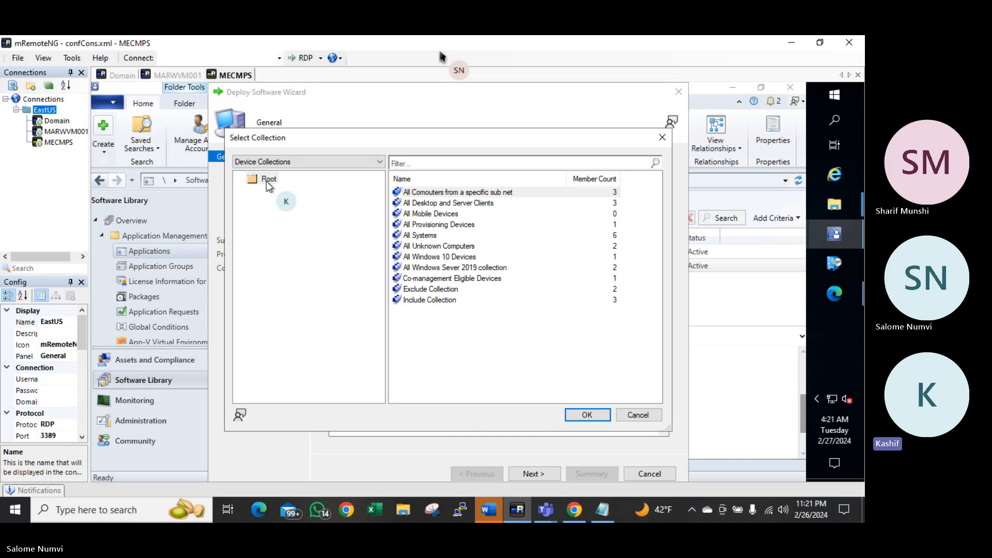
left_click(443, 257)
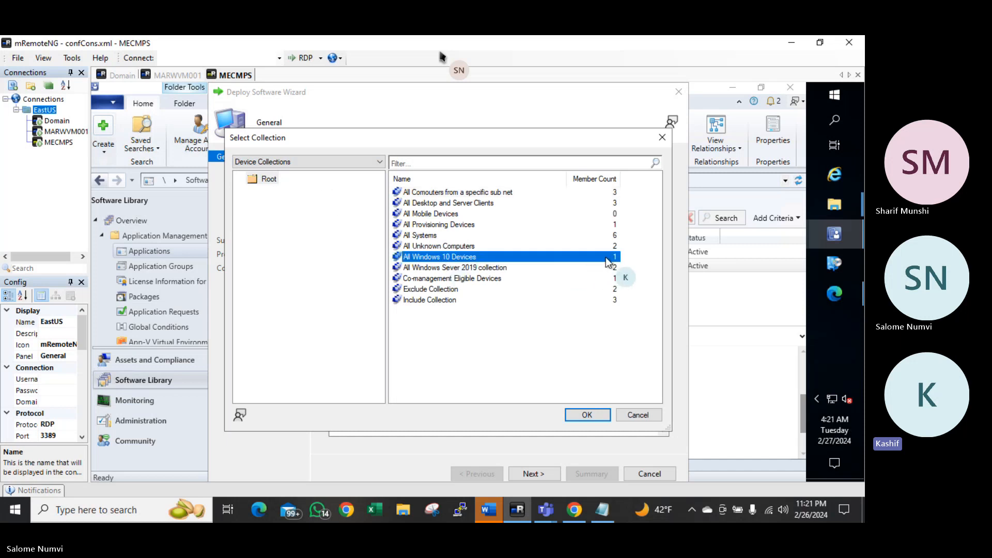
left_click(588, 415)
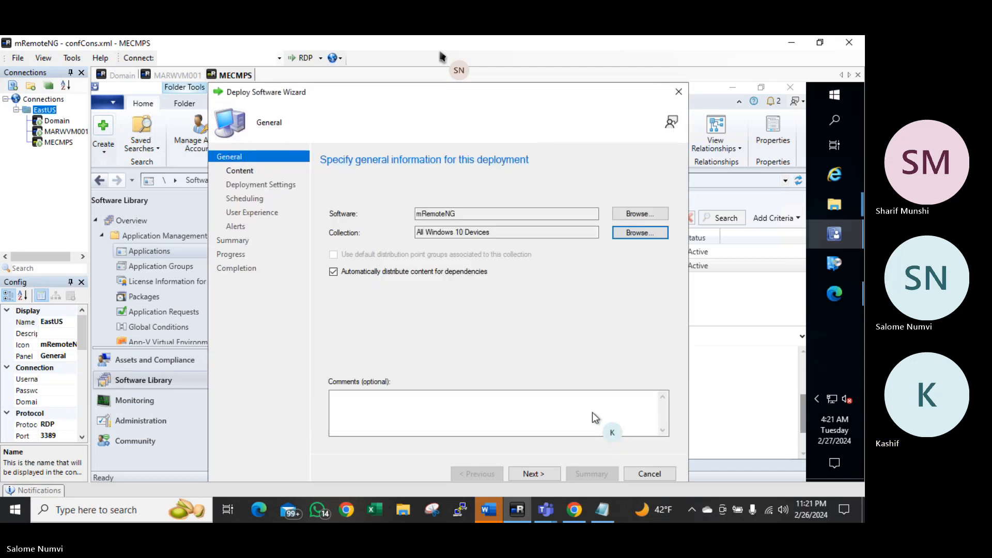
Make the mRemoteNG deployment a Required install
left_click(530, 473)
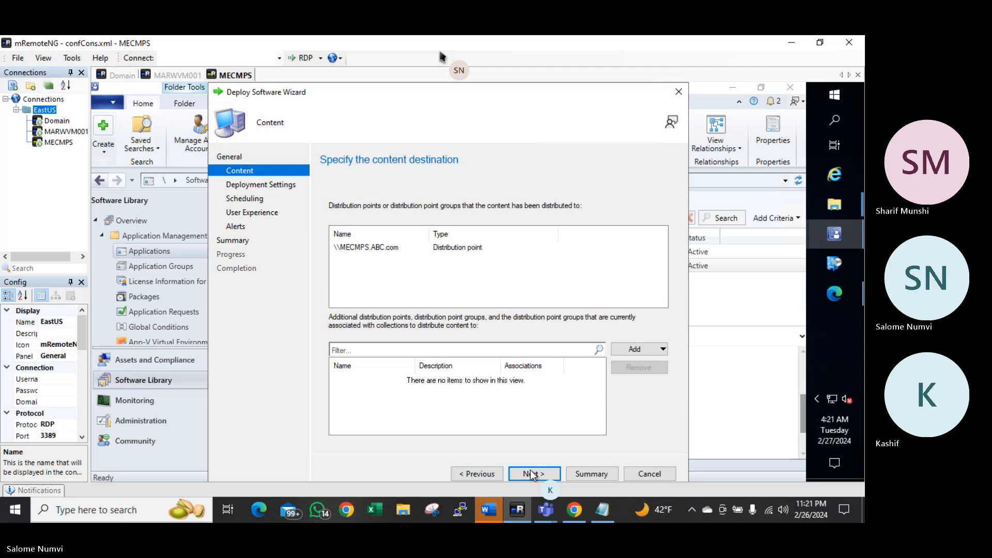
left_click(533, 473)
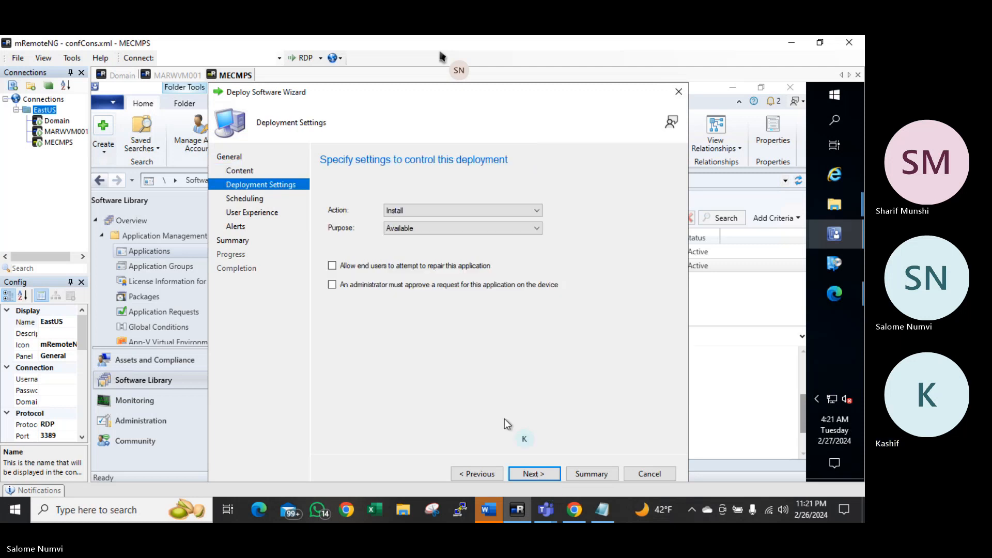
left_click(420, 228)
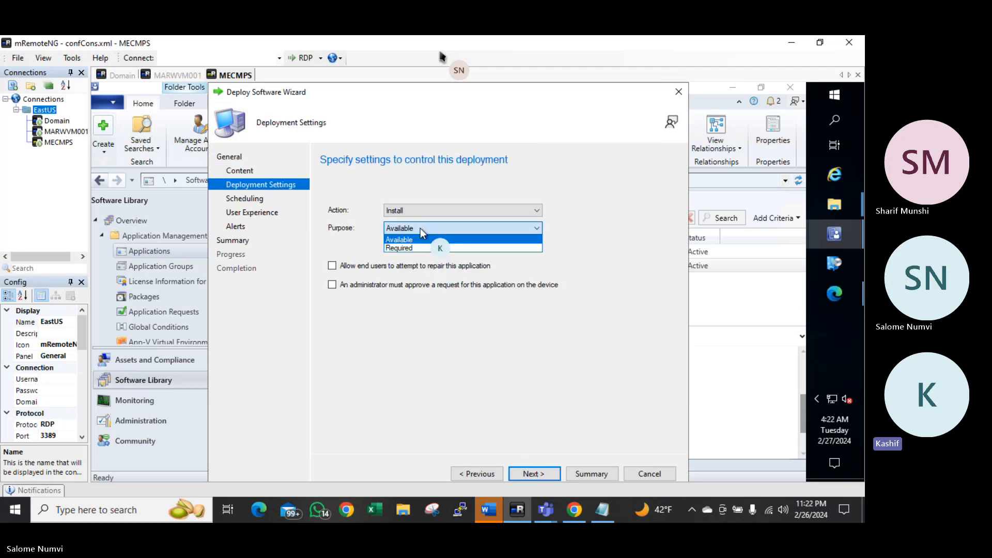
left_click(408, 248)
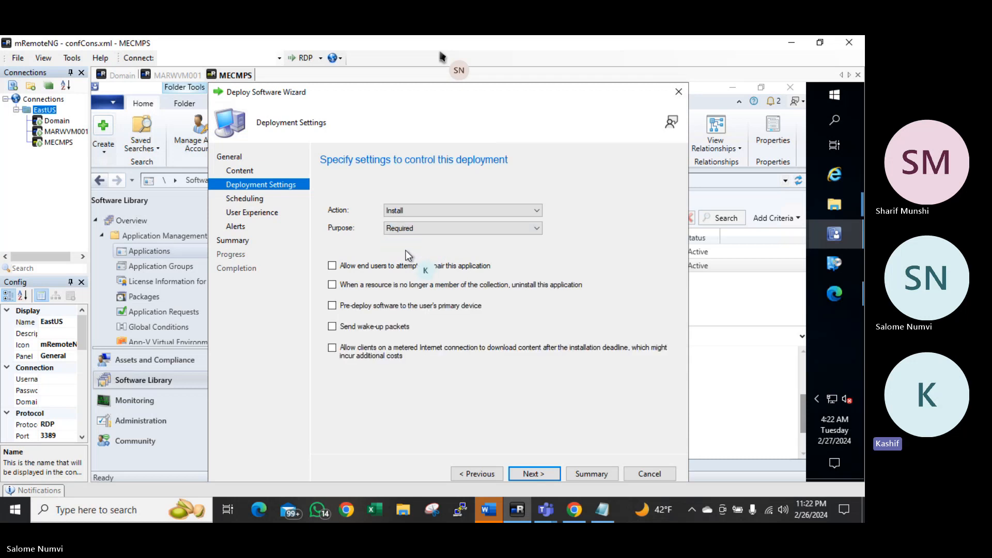
left_click(524, 472)
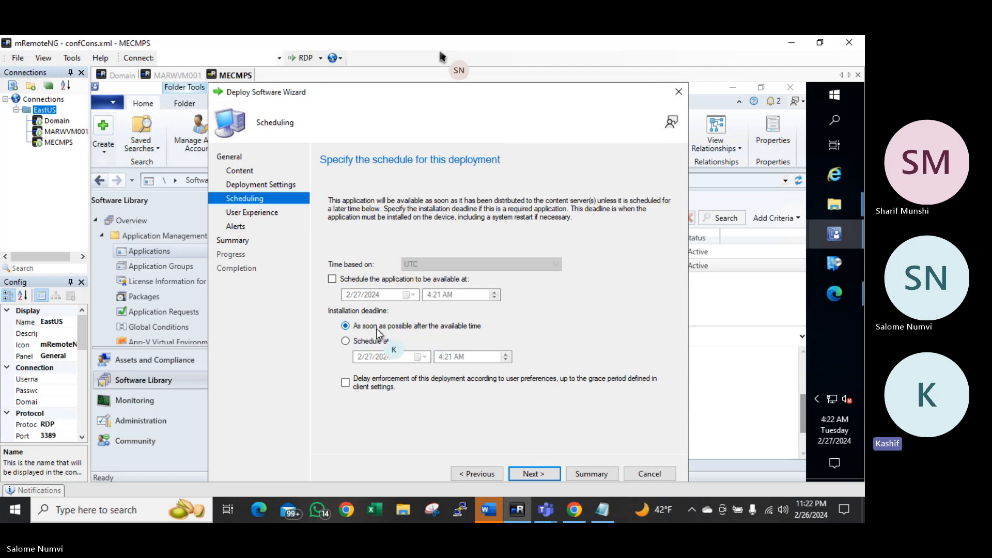
Keep the 'As soon as possible' deadline and create the deployment, leaving mRemoteNG with 1 deployment
left_click(346, 341)
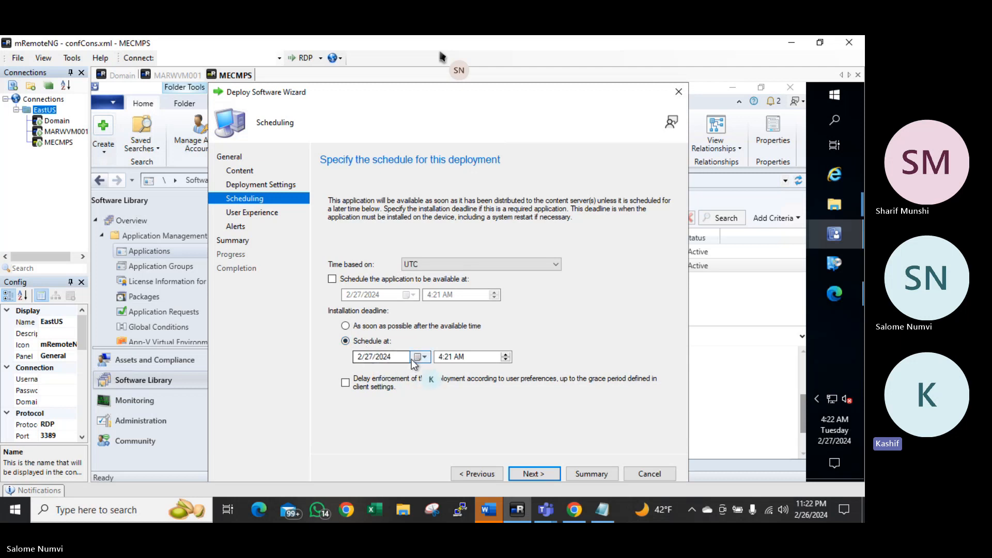
left_click(348, 330)
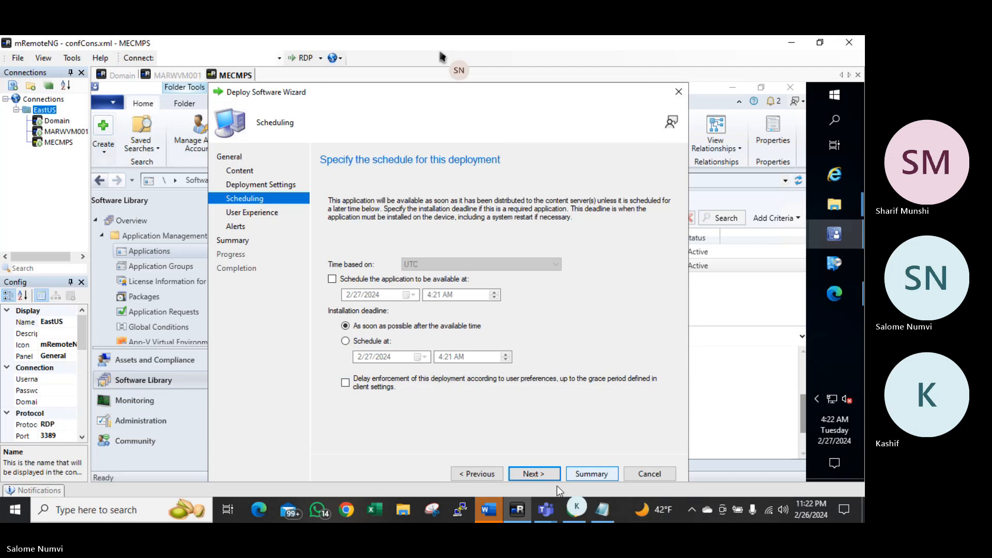
left_click(541, 471)
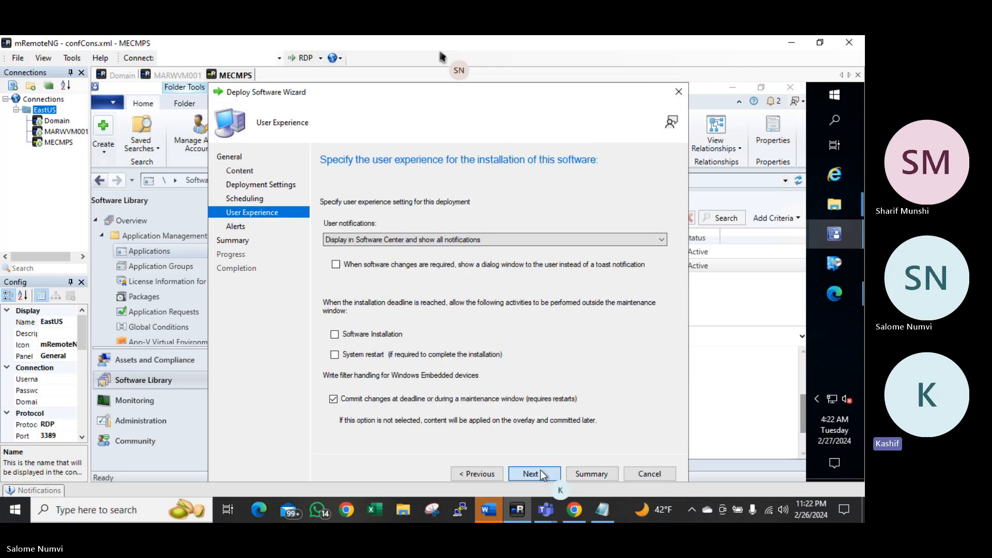
left_click(541, 472)
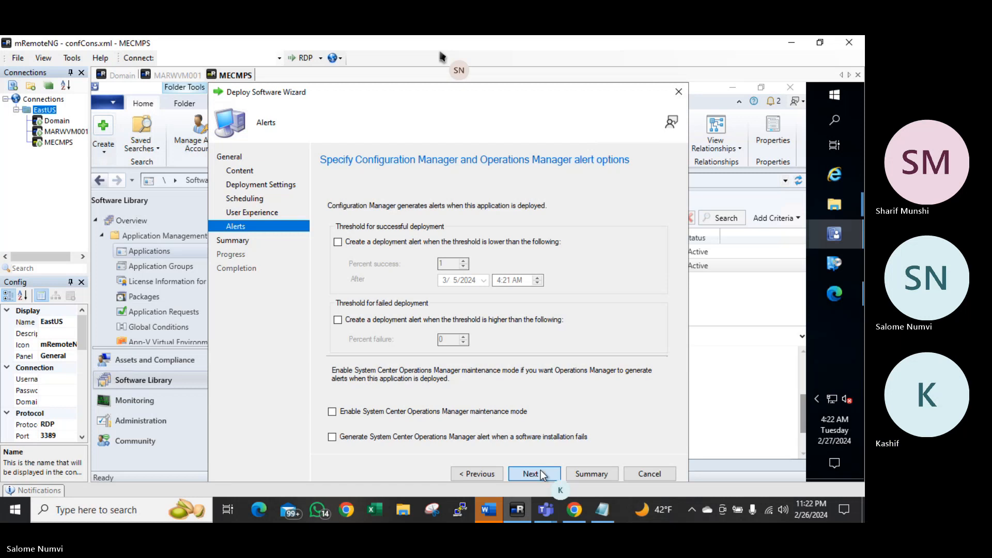
left_click(541, 470)
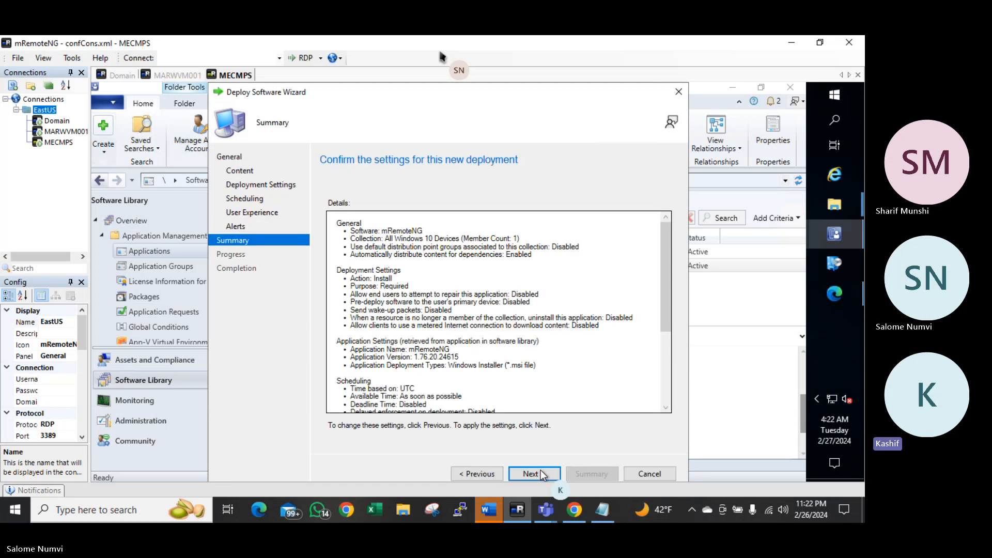
left_click(540, 470)
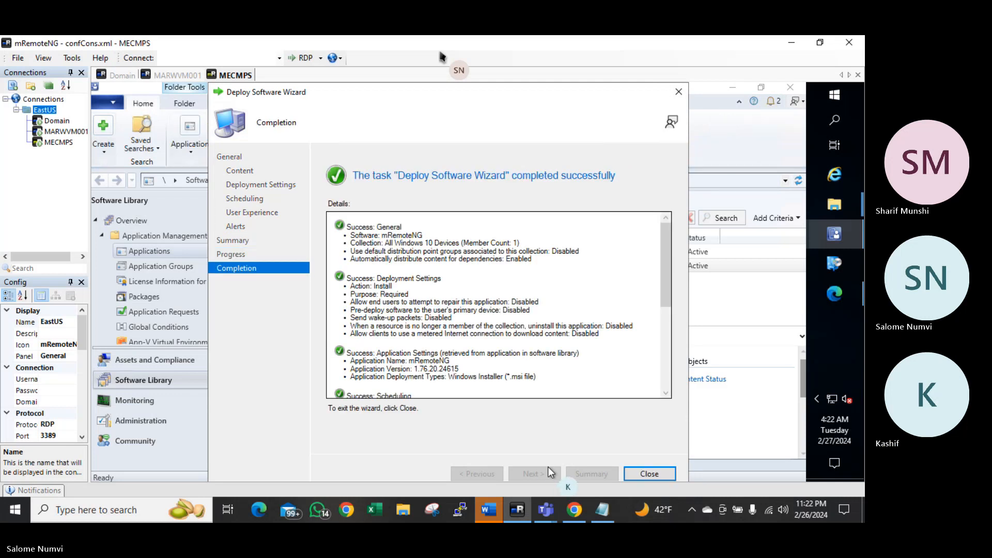
left_click(646, 474)
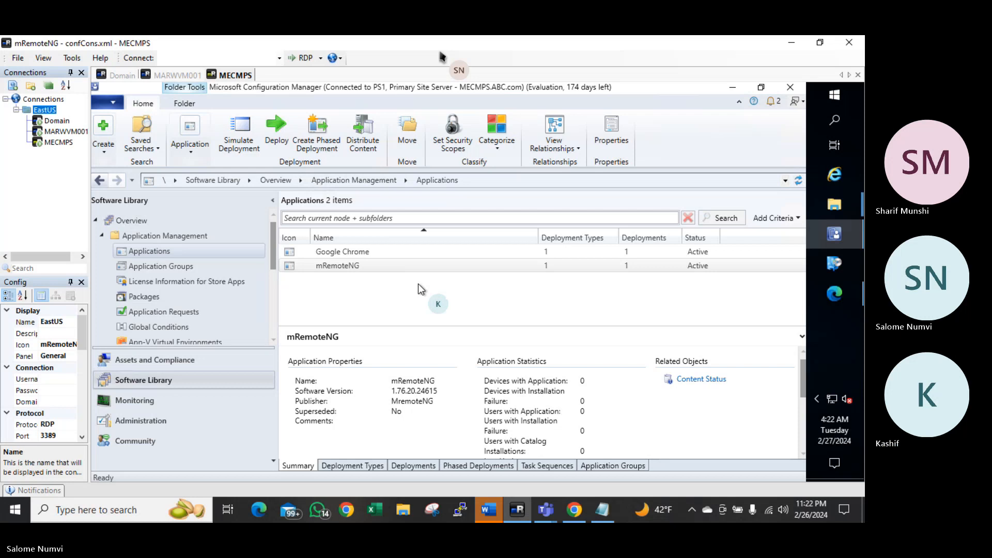
left_click(386, 265)
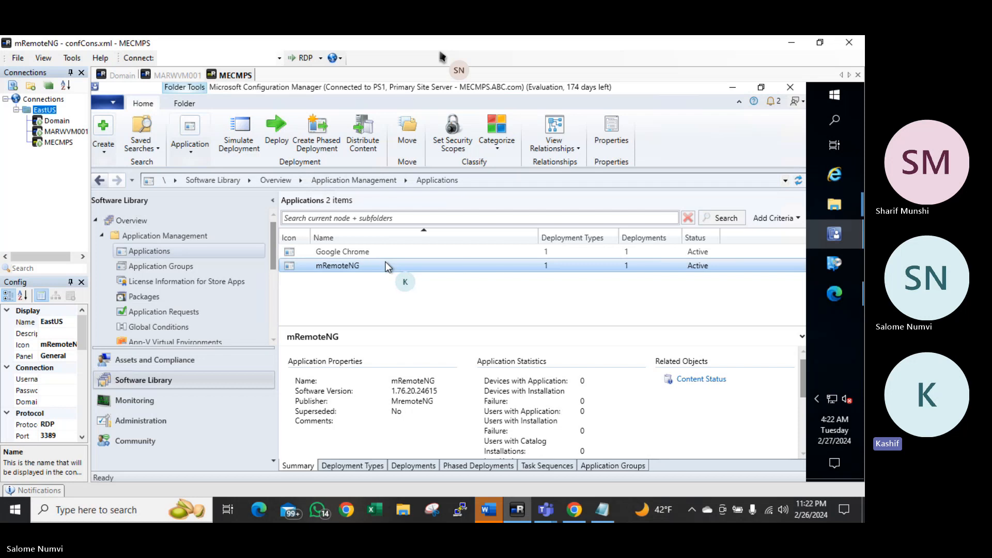
left_click(836, 294)
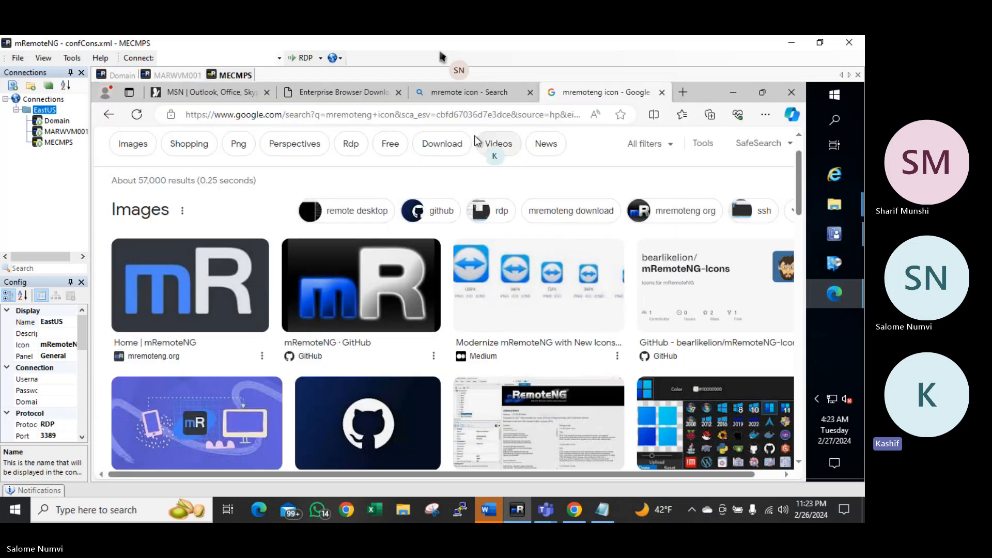
left_click(462, 114)
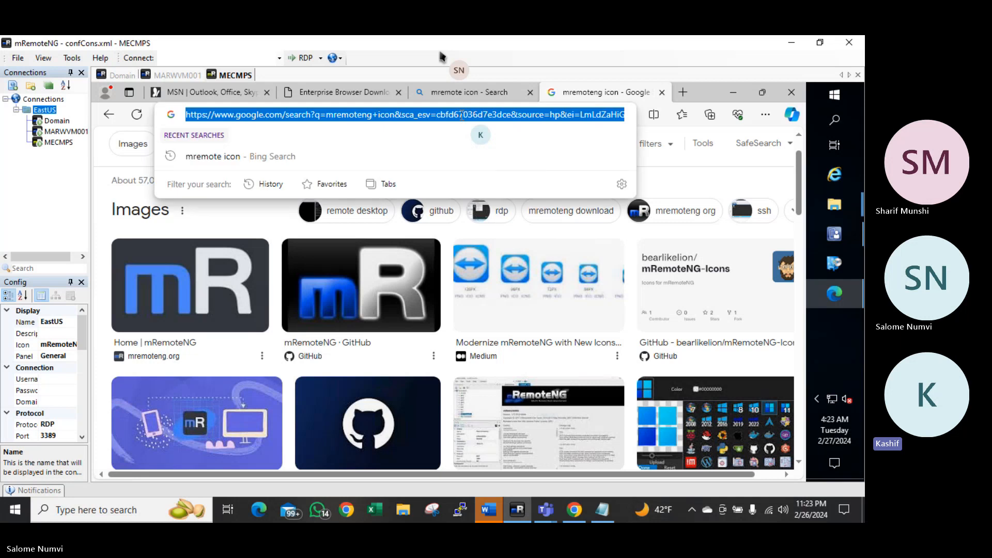
type("download")
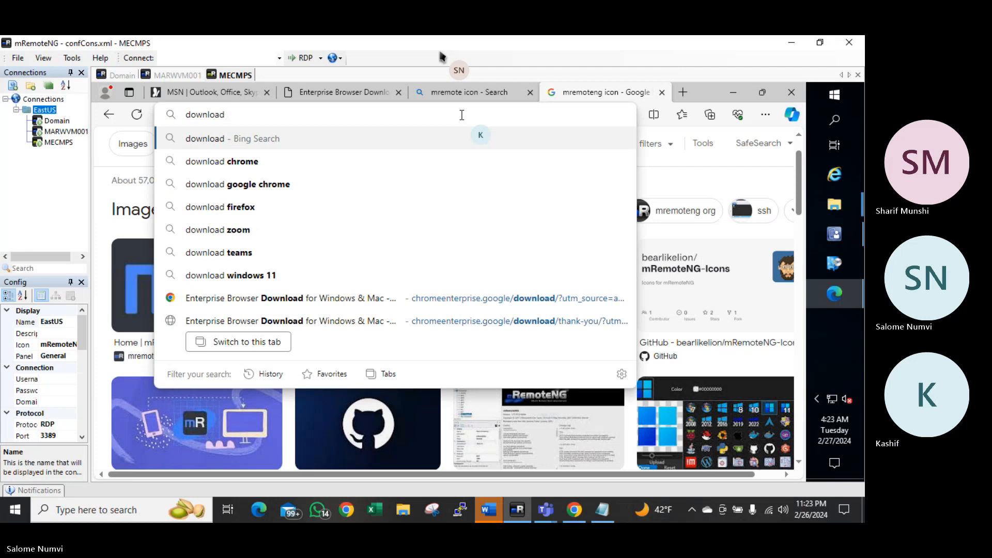
key("ctrl+a")
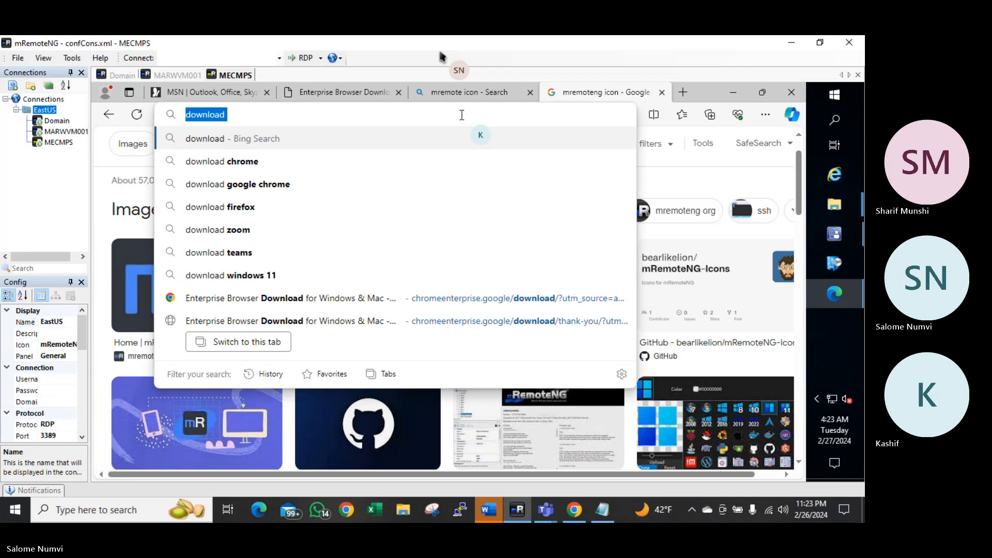
type("www.google")
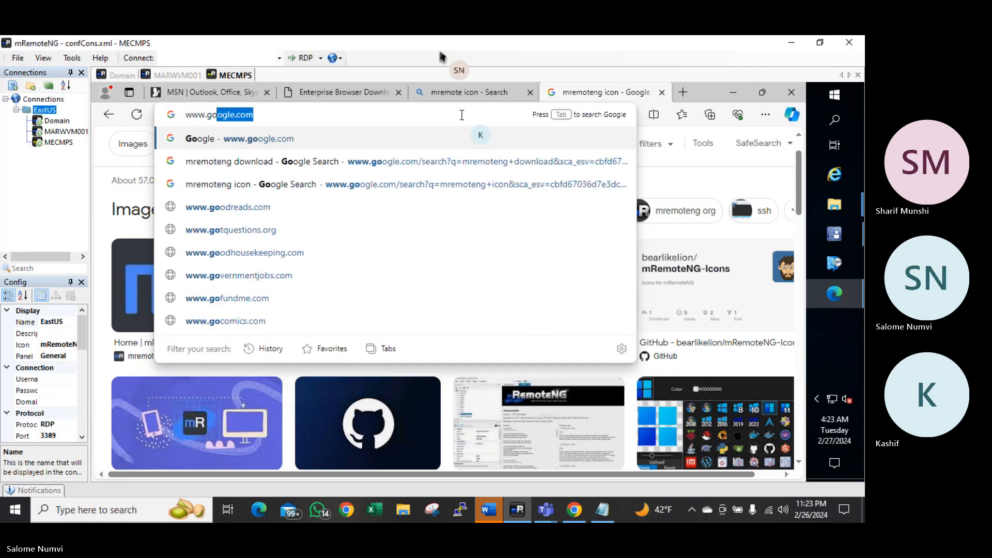
type(".com")
key("Return")
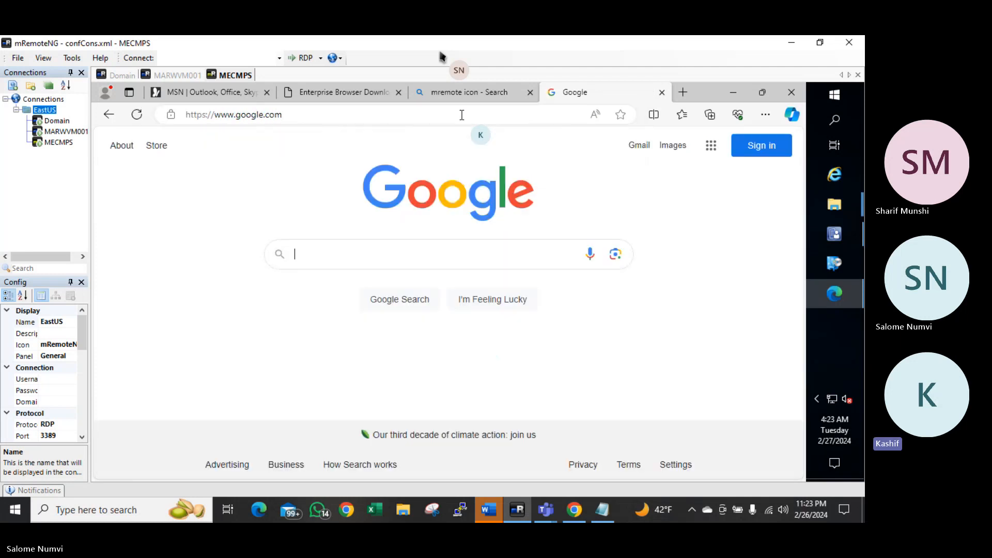
type("do")
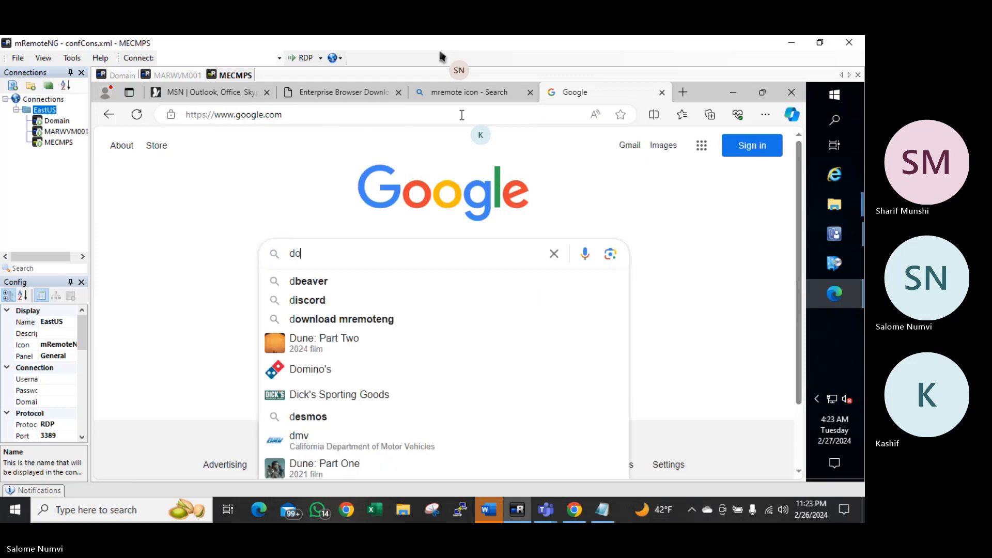
type("wnload t")
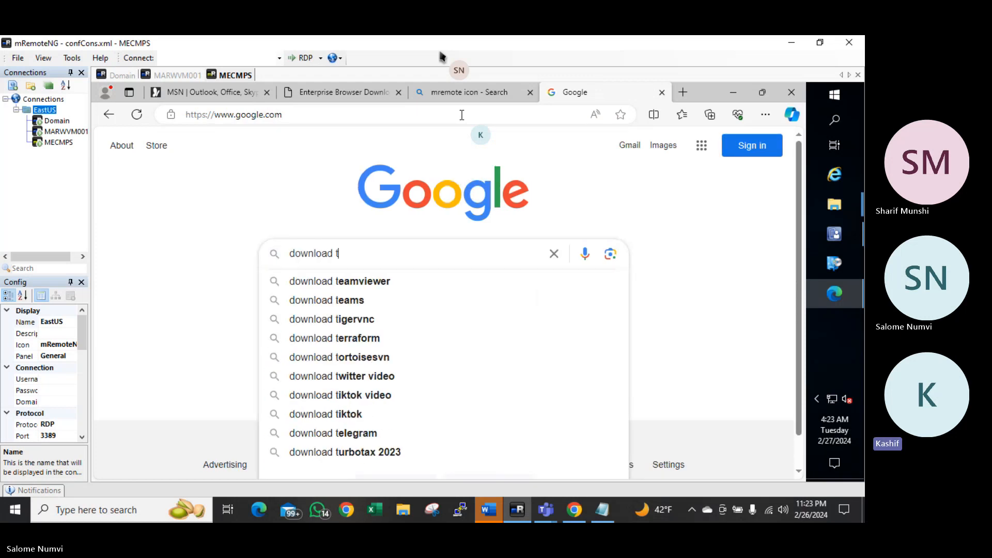
type("eams")
key("Return")
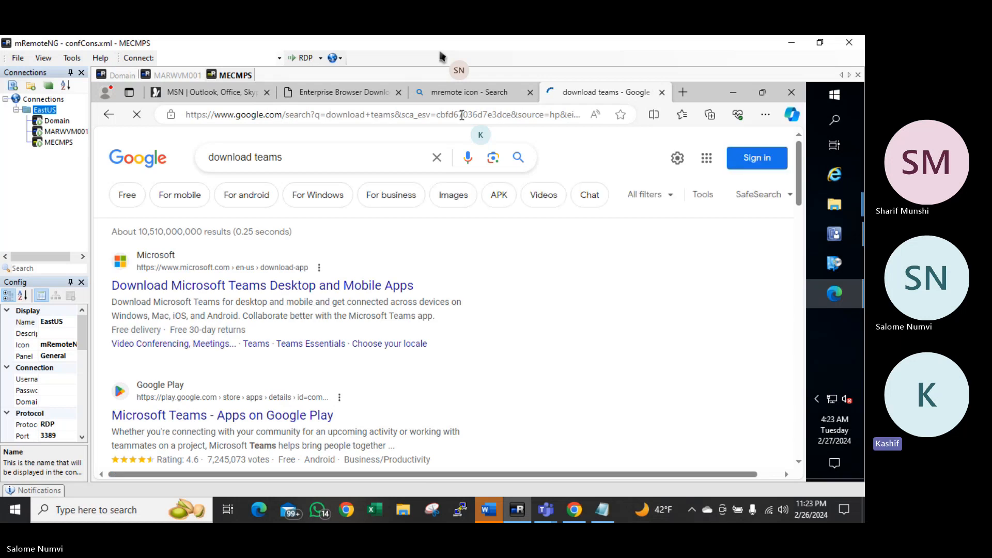
Download the Windows 64-bit MSTeams-x64.msix installer from Microsoft's Teams download page
left_click(146, 287)
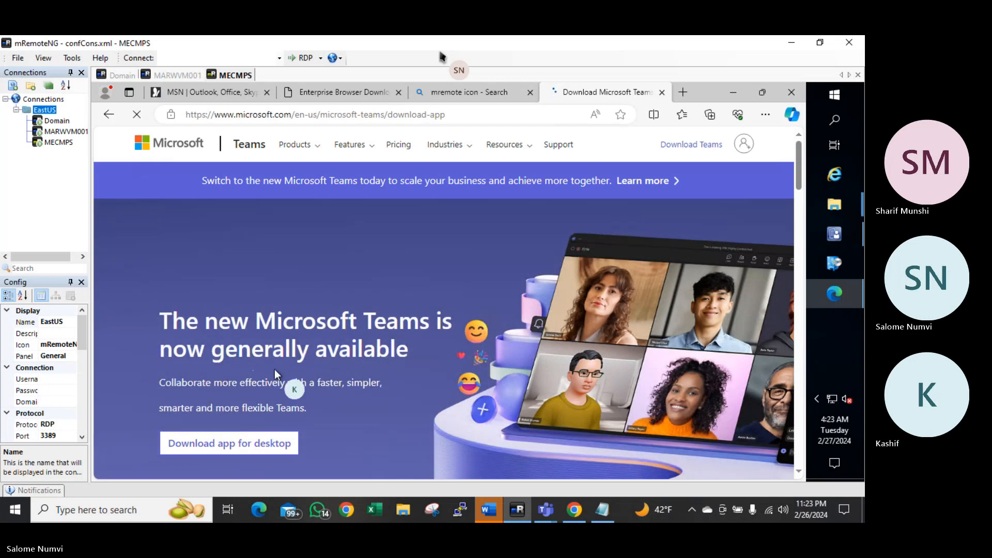
scroll(365, 374, "down", 2)
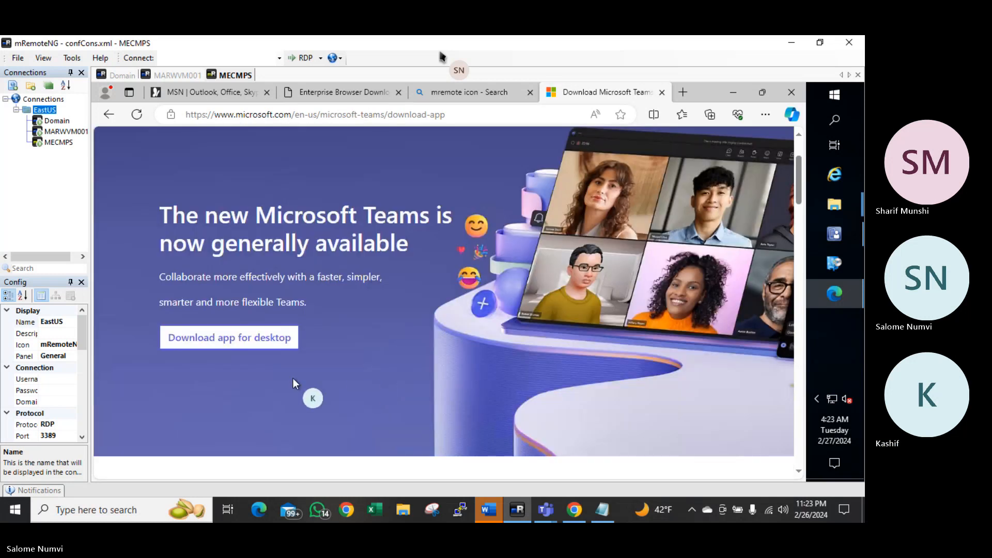
left_click(236, 343)
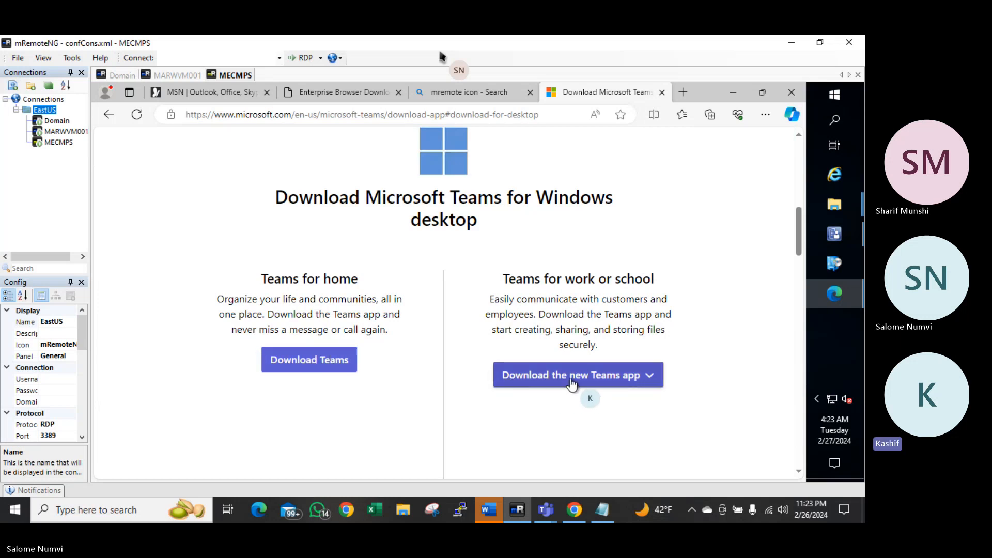
left_click(618, 383)
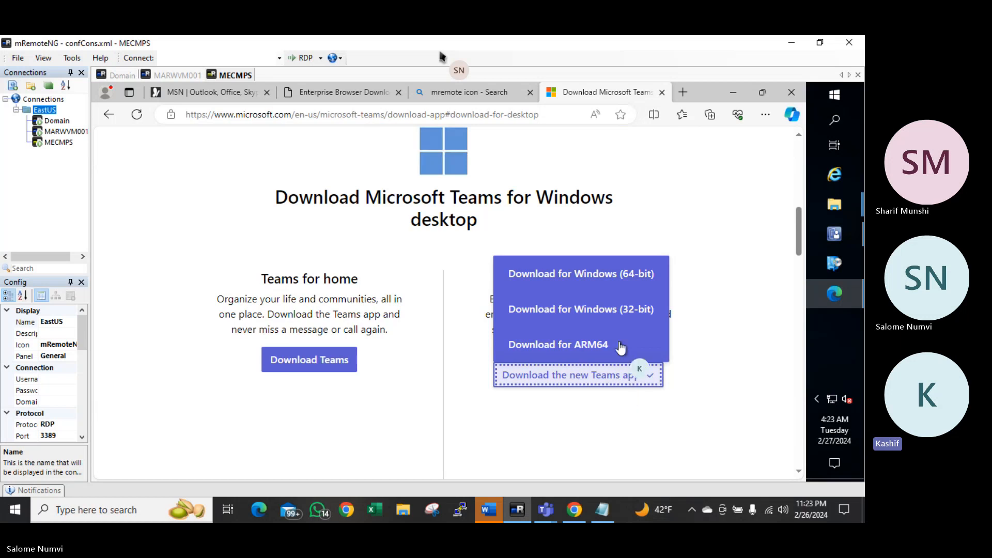
left_click(606, 275)
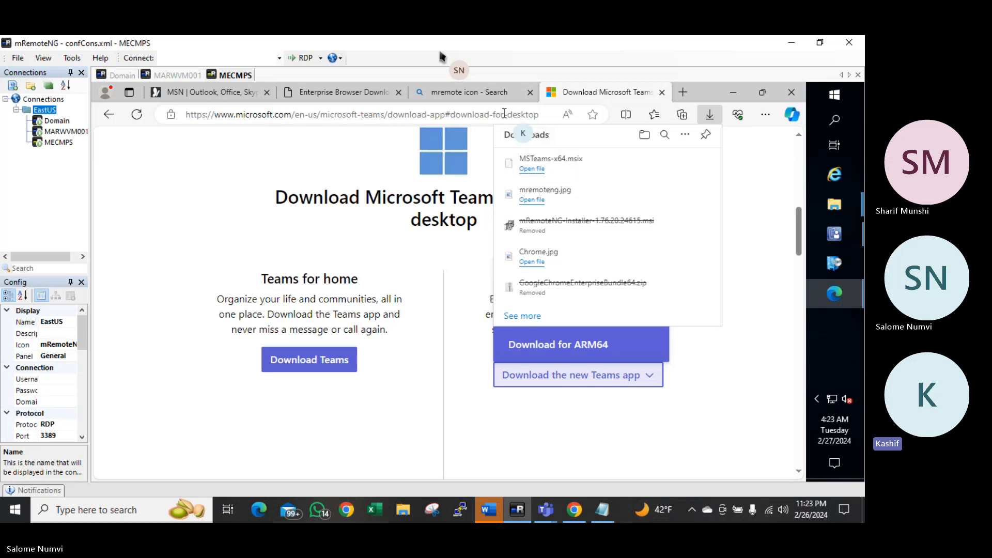
left_click(474, 113)
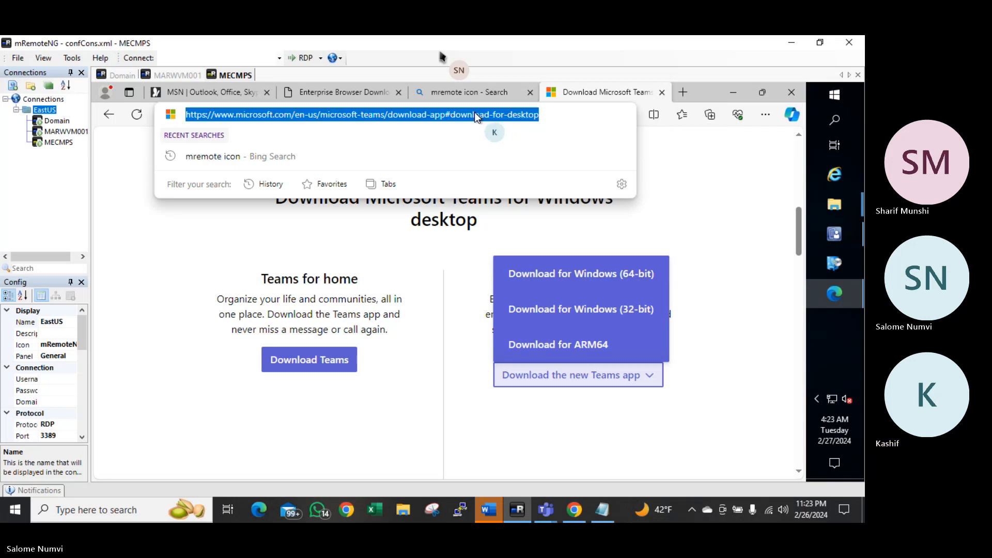
Search Google for 'teams icon'
type("www.google.com")
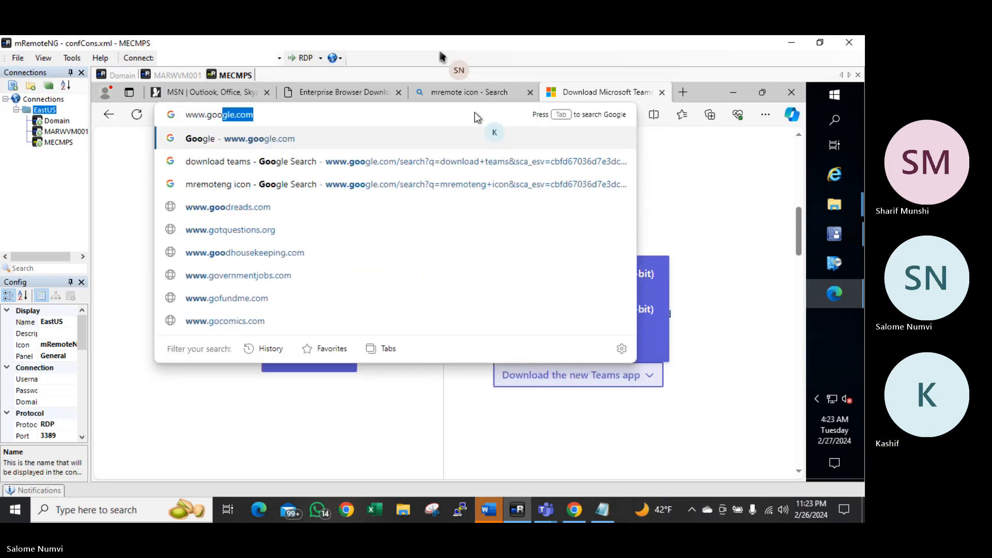
key("Return")
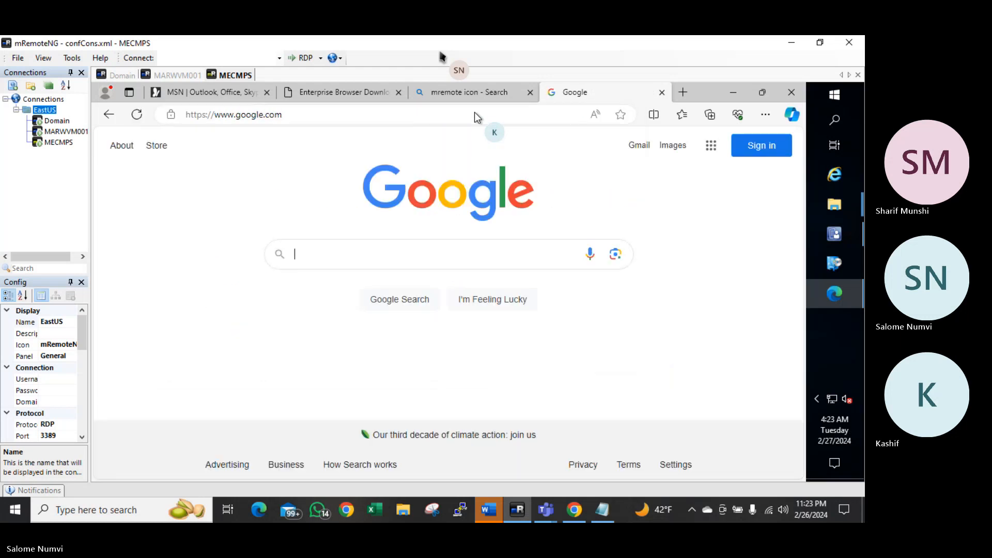
left_click(358, 262)
type("teams id")
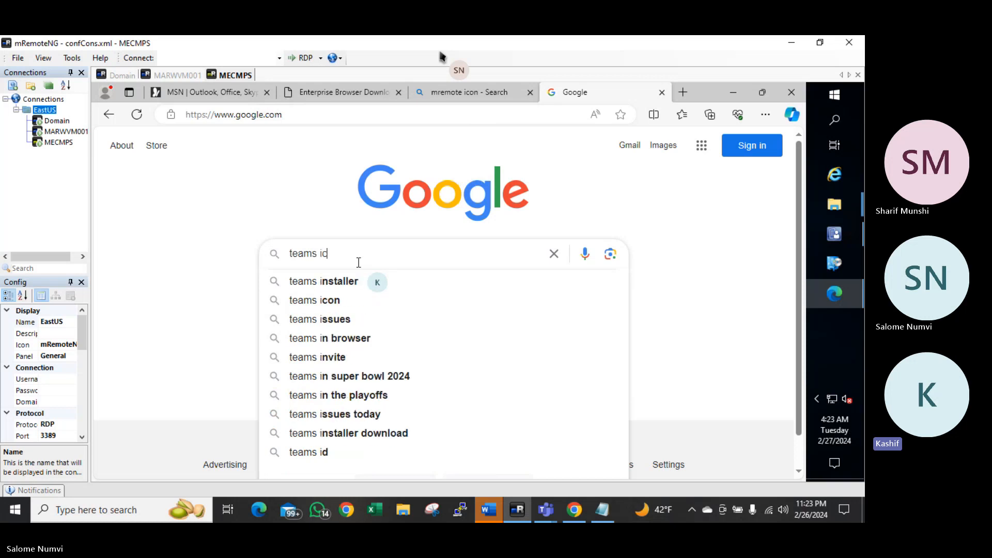
key("BackSpace")
type("con")
key("Return")
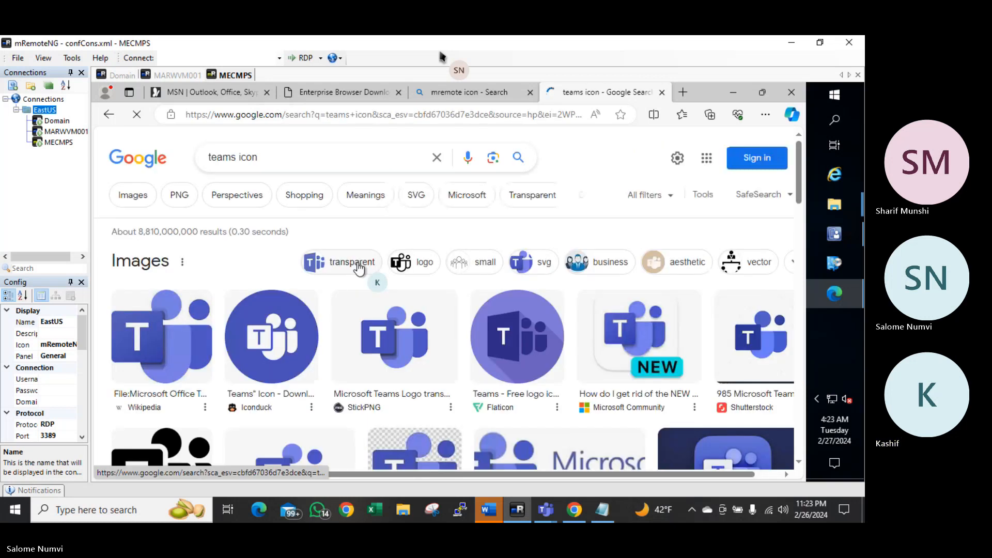
Save the second Teams icon image as teams.png
right_click(261, 325)
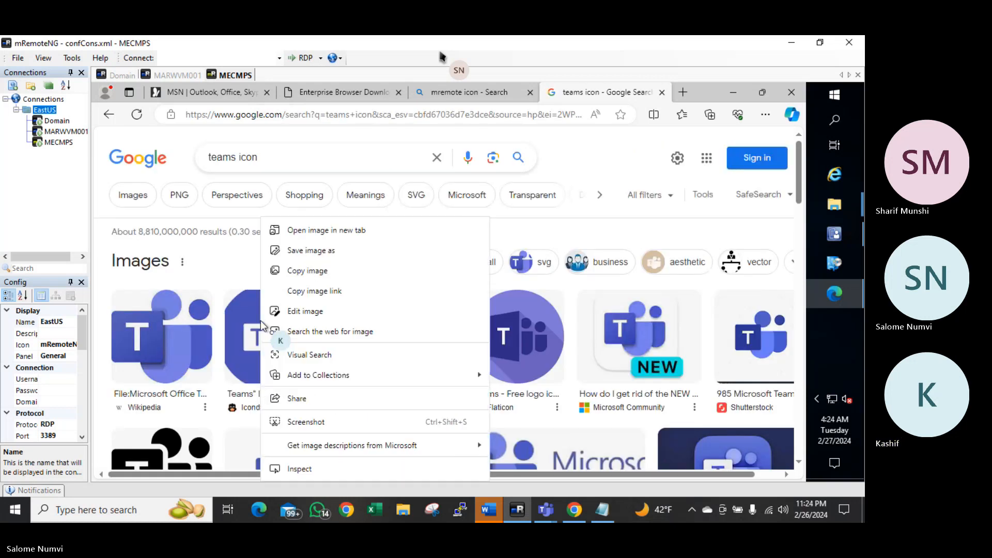
left_click(324, 250)
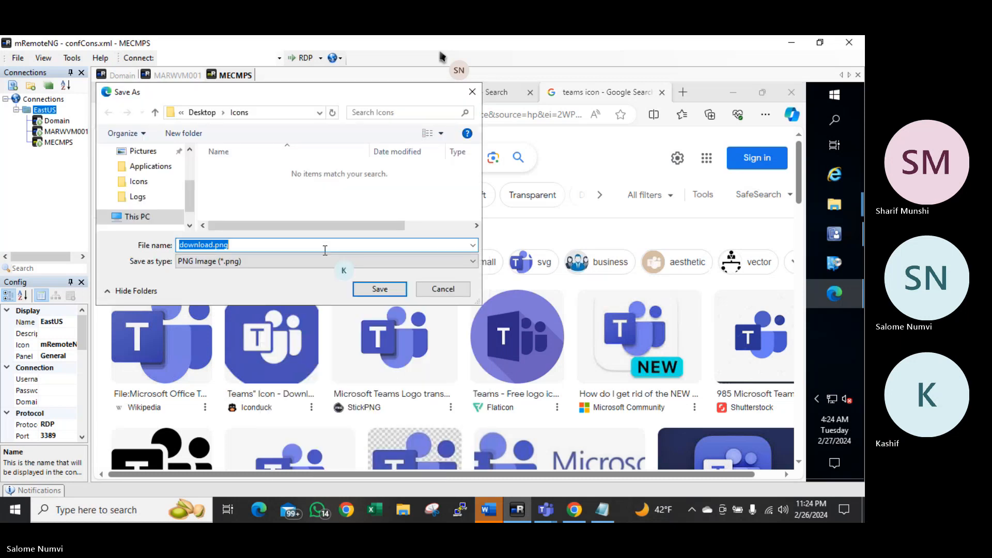
type("teams")
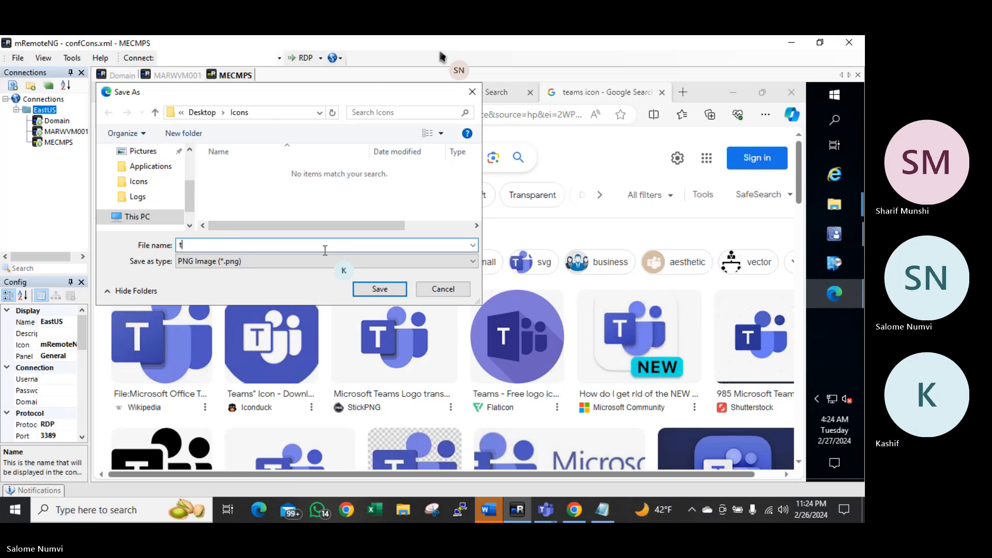
left_click(388, 288)
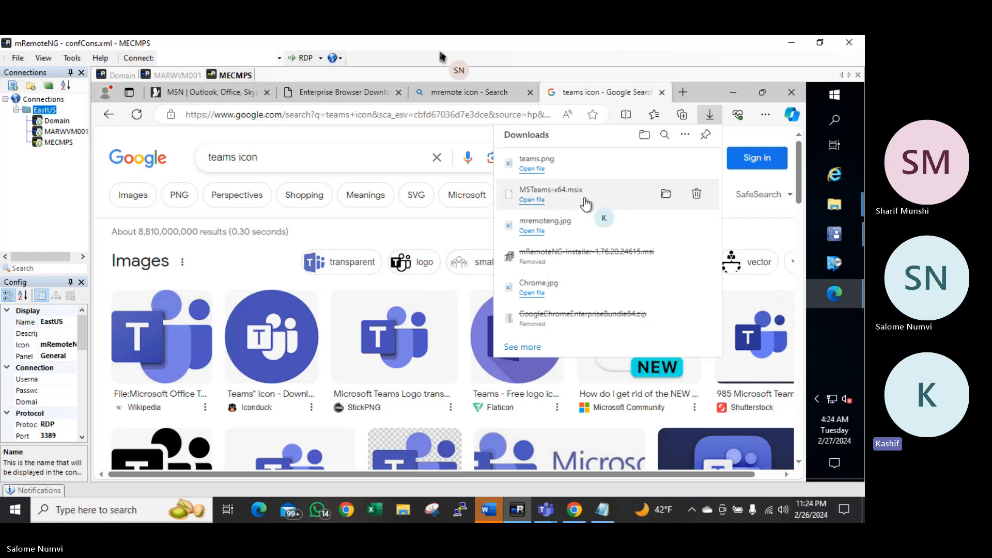
Create a Teams folder in C:\Source_Files\Applications and paste MSTeams-x64.msix into it
left_click(667, 195)
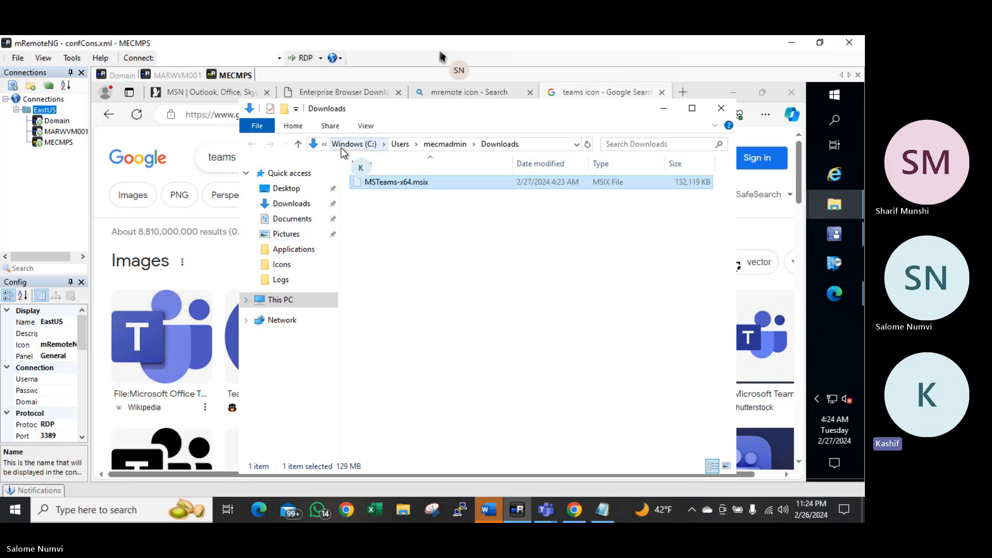
left_click(306, 250)
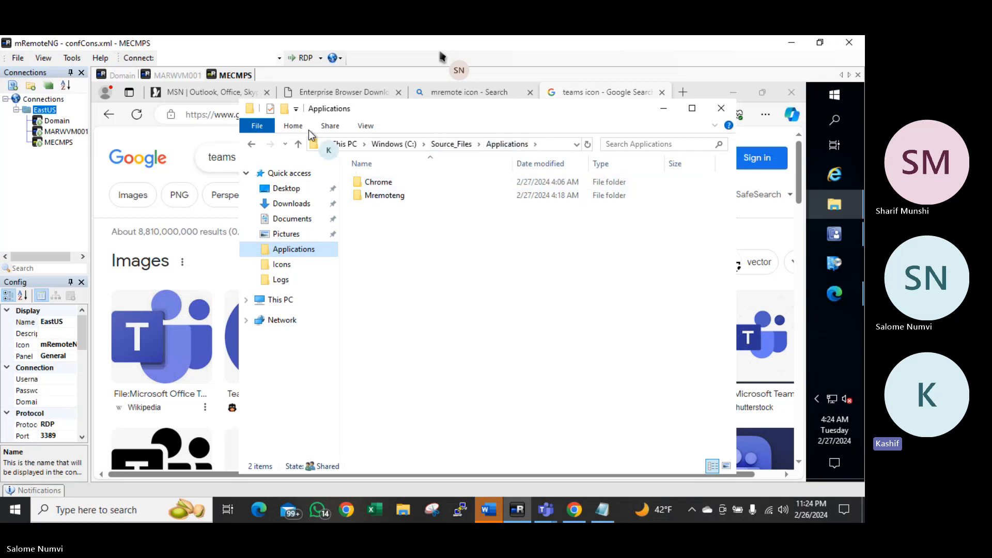
left_click(284, 109)
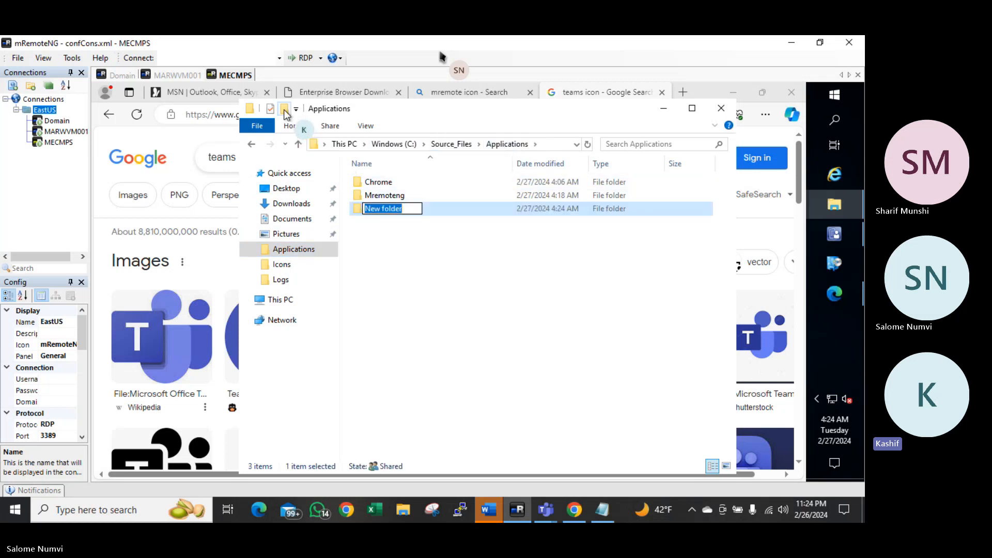
type("Teams")
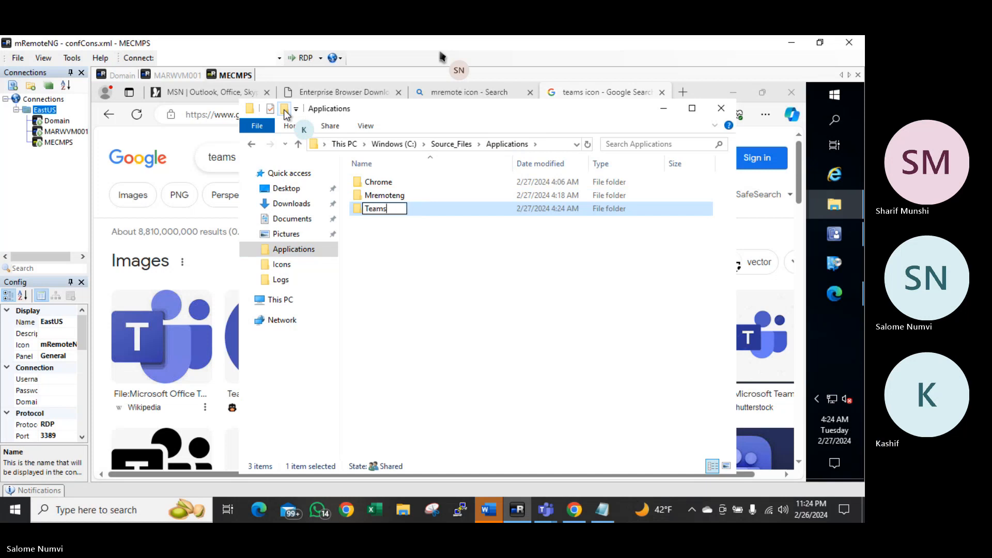
key("Return")
key("Return")
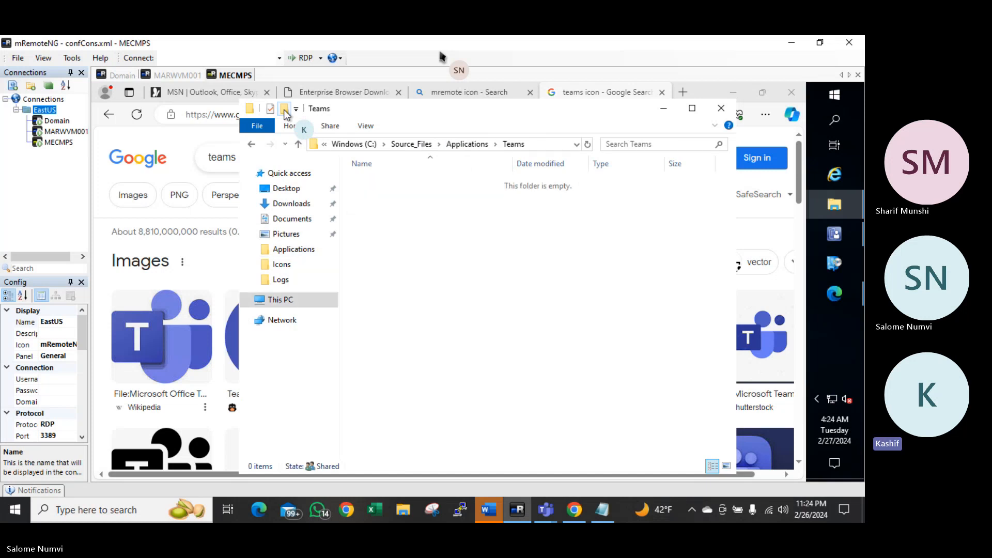
key("ctrl+v")
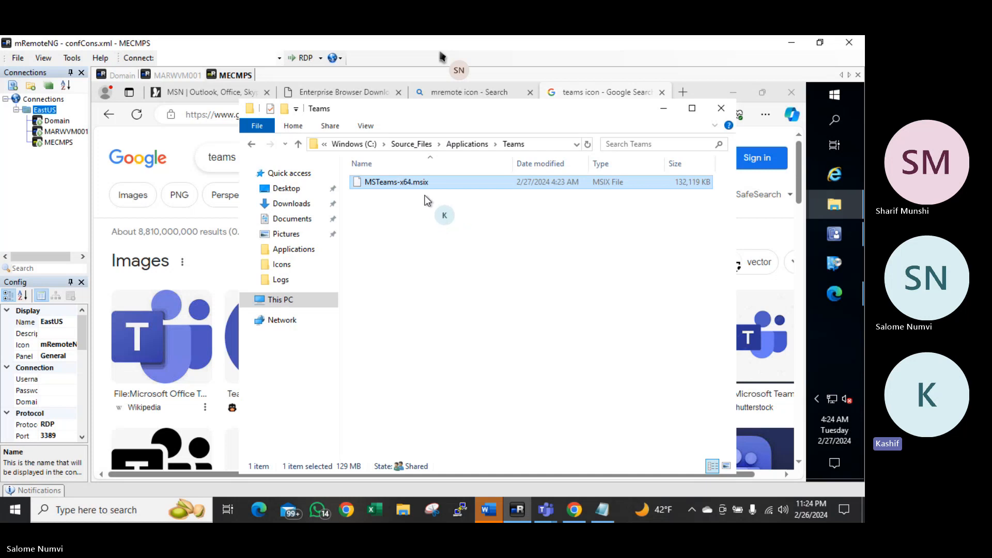
Start a new application in Configuration Manager with type Windows app package (*.appx, *.msix…)
left_click(835, 234)
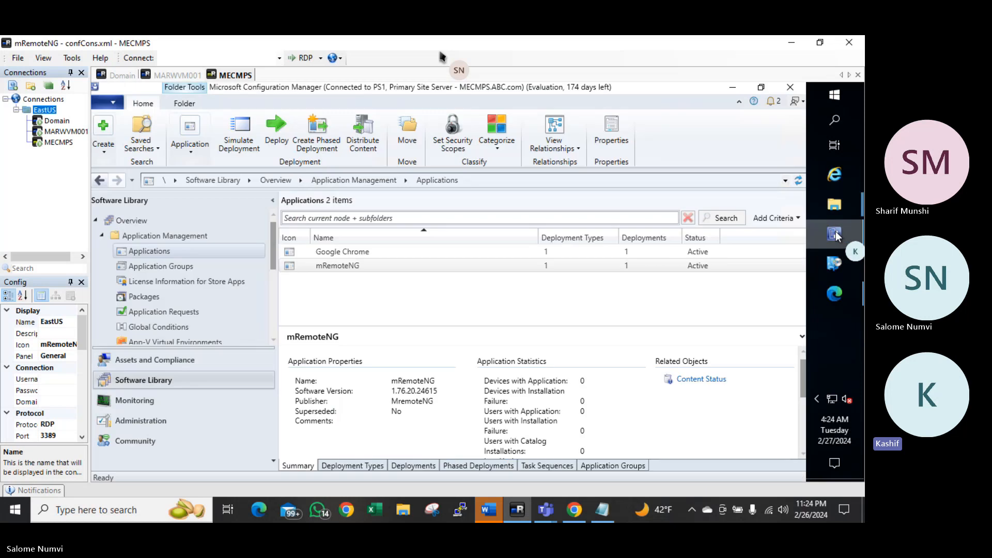
left_click(466, 263)
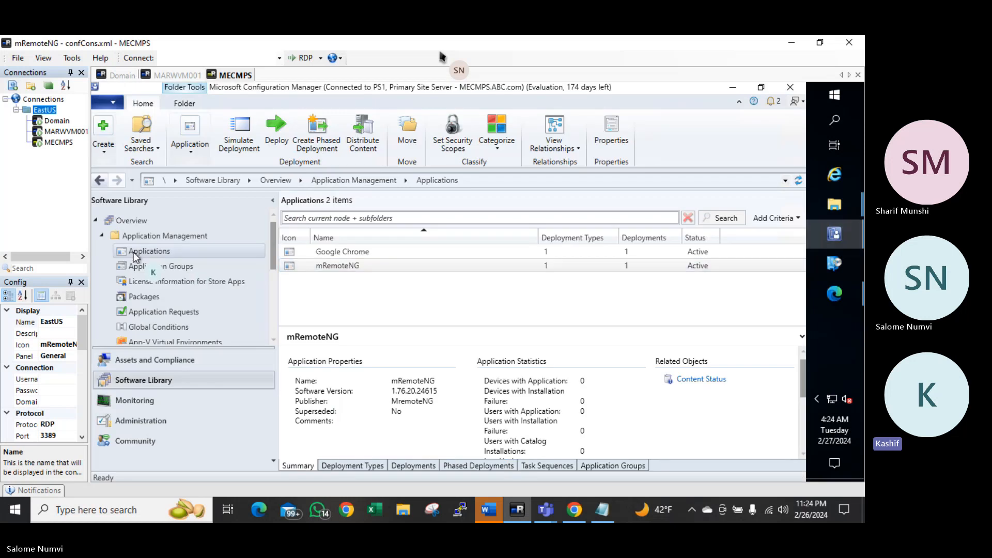
right_click(134, 252)
left_click(186, 262)
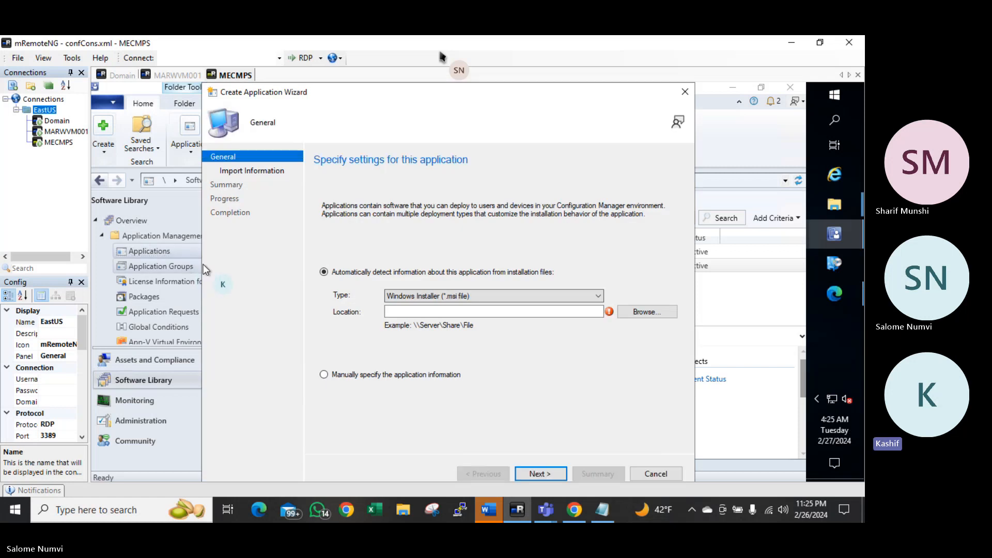
left_click(463, 296)
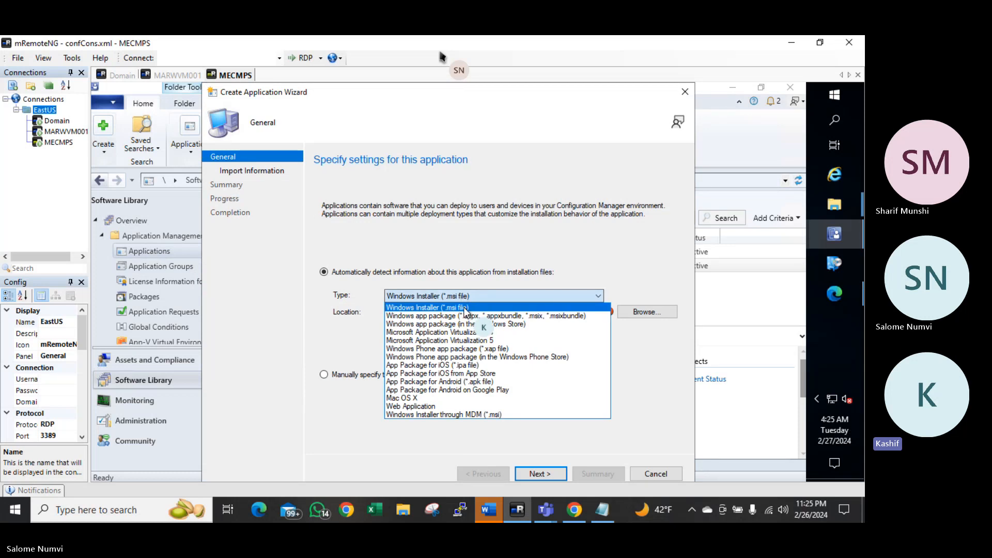
left_click(440, 316)
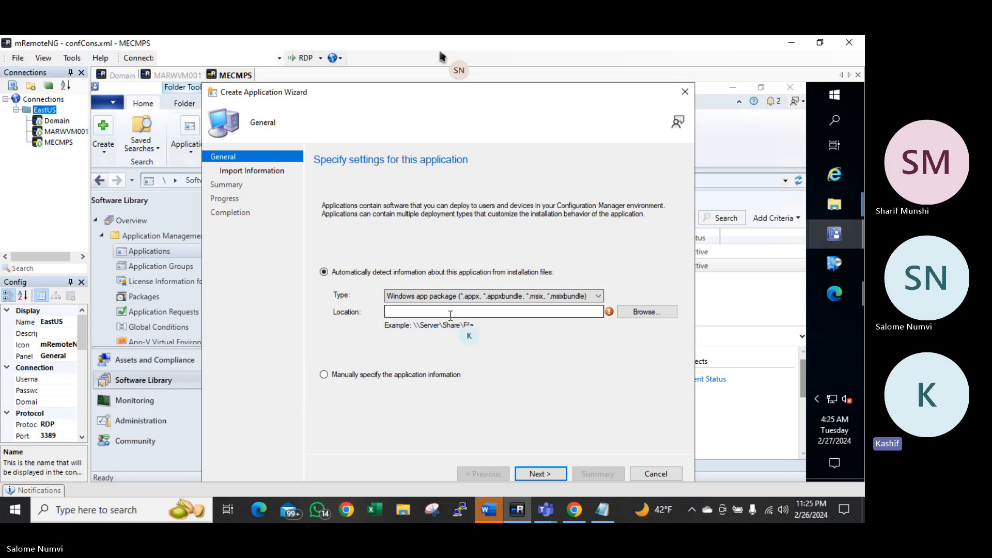
Choose \\mecmps\Source_Files\Applications\Teams\MSTeams-x64.msix as the application package file
left_click(631, 312)
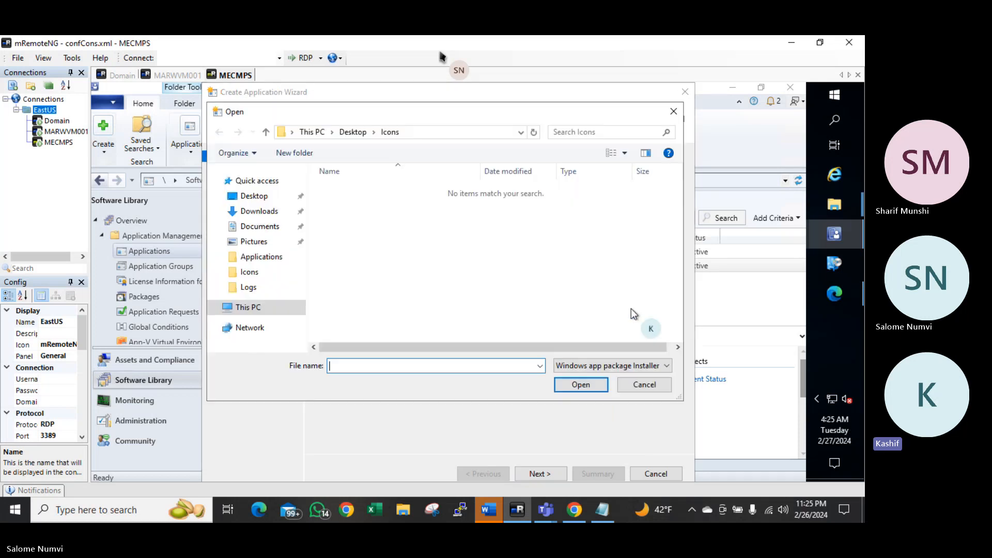
left_click(446, 133)
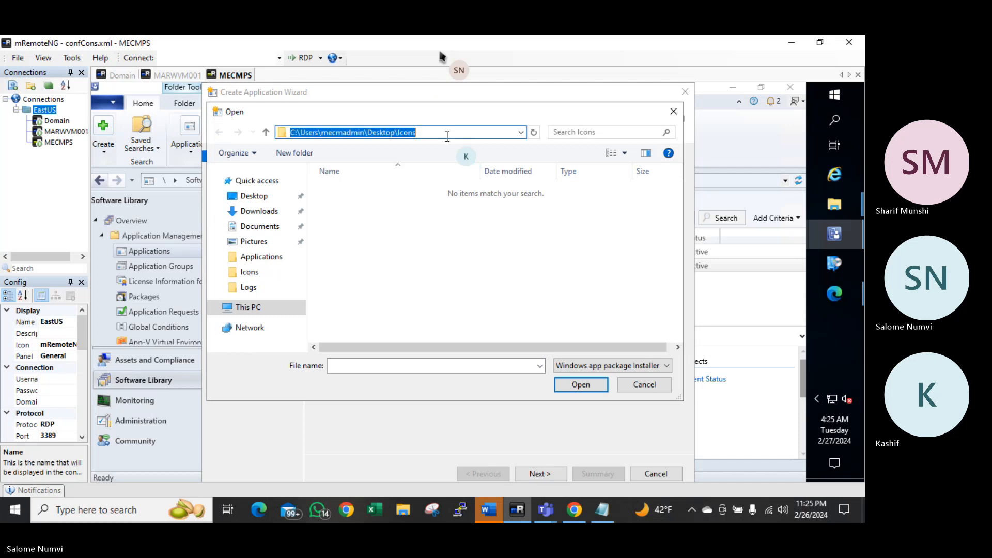
type("\\\\")
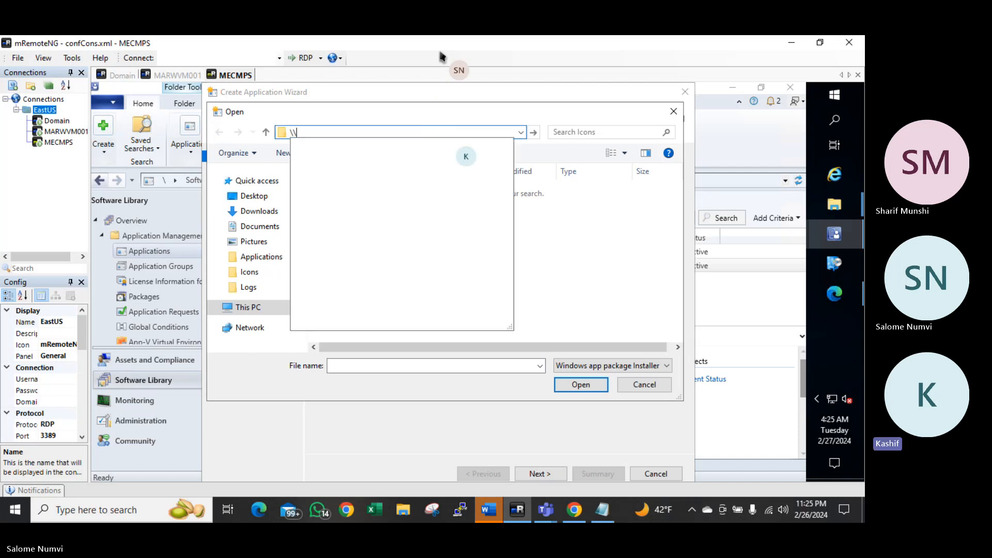
type("mecmps")
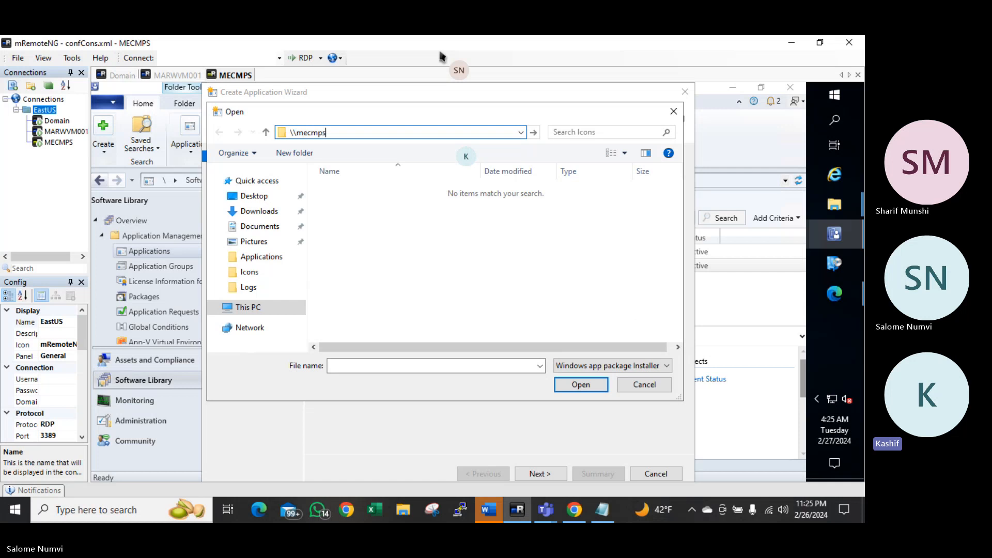
key("Return")
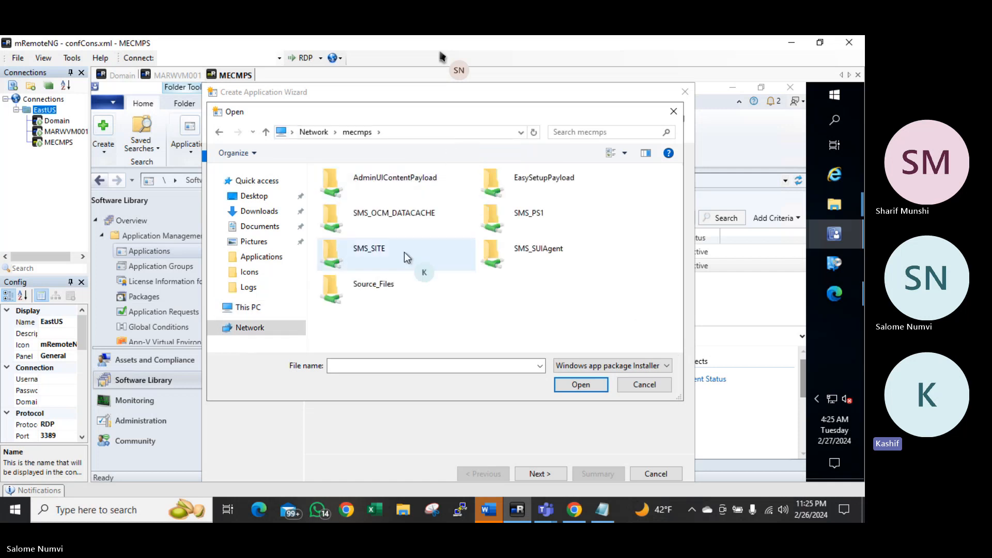
double_click(374, 286)
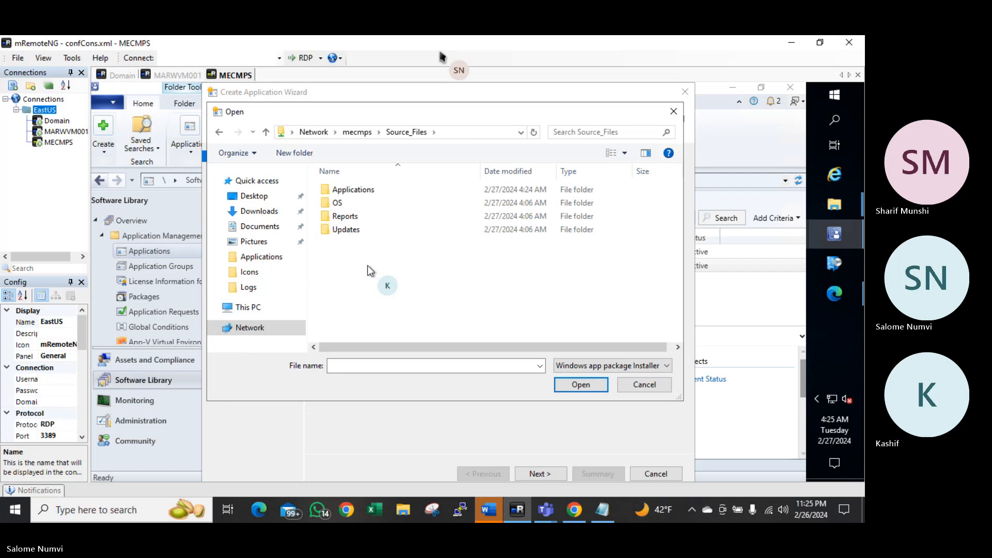
double_click(347, 189)
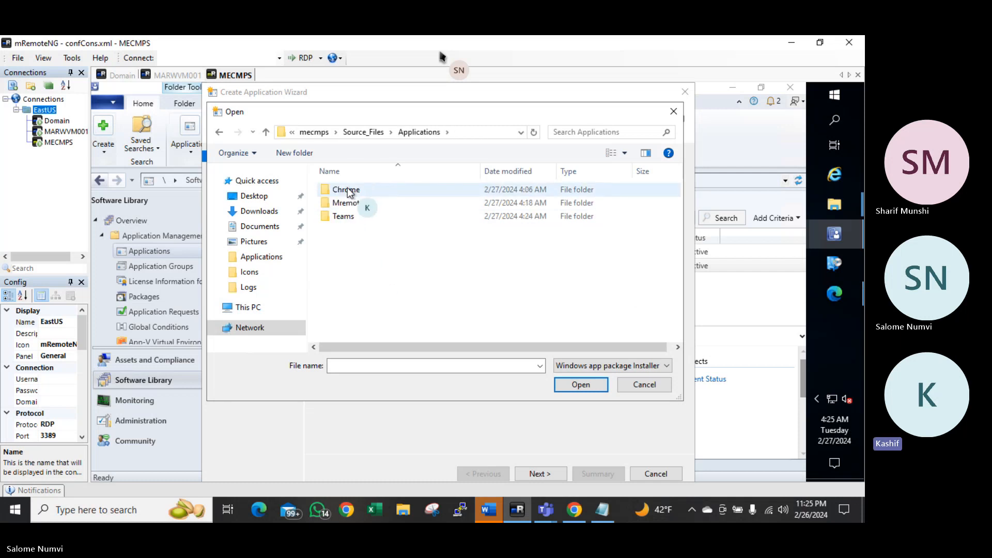
double_click(345, 216)
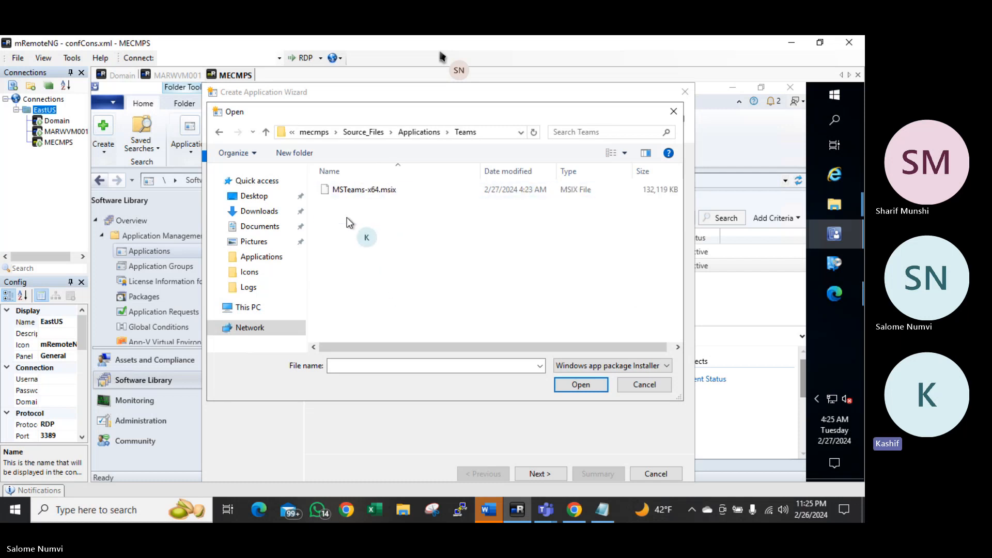
left_click(371, 190)
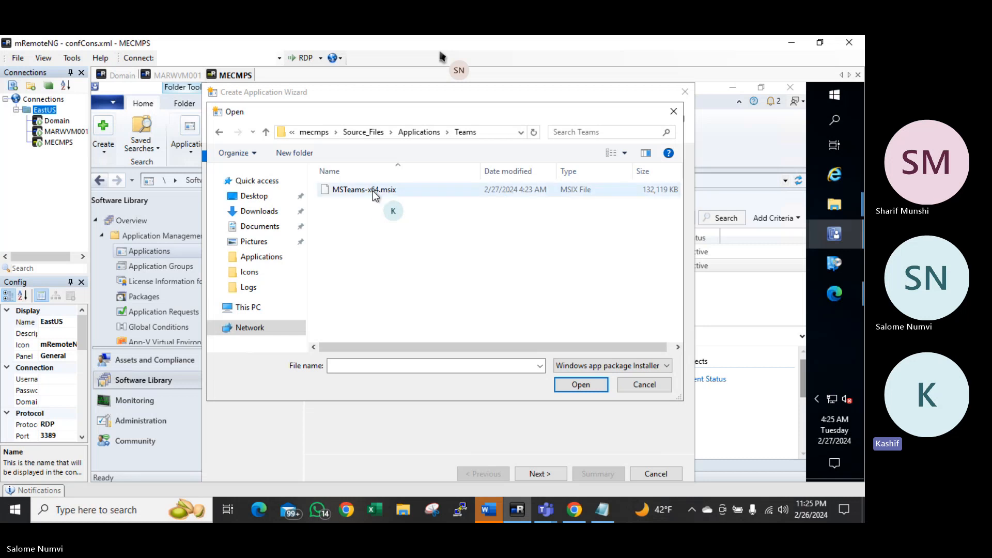
left_click(586, 383)
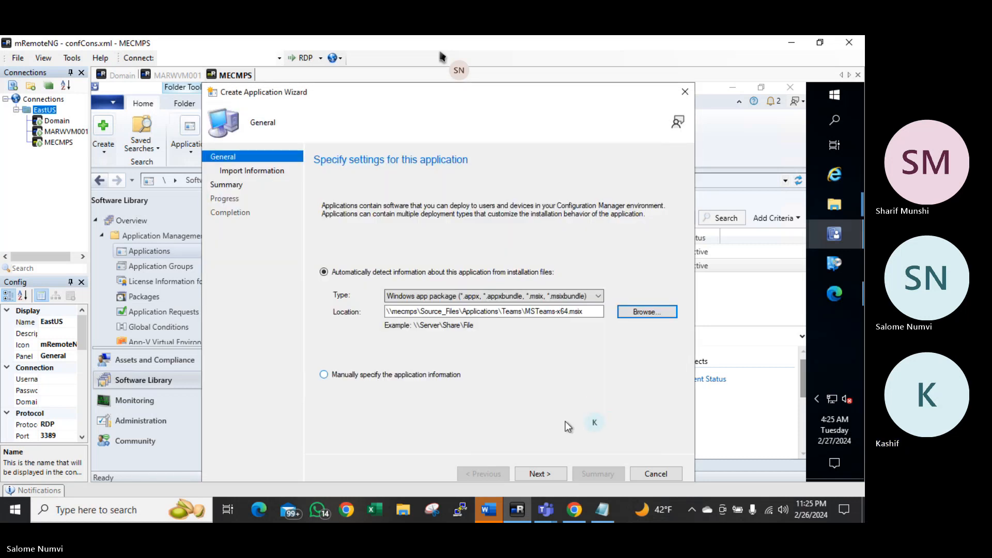
Import the package information and accept the defaults to create the Teams application
left_click(537, 474)
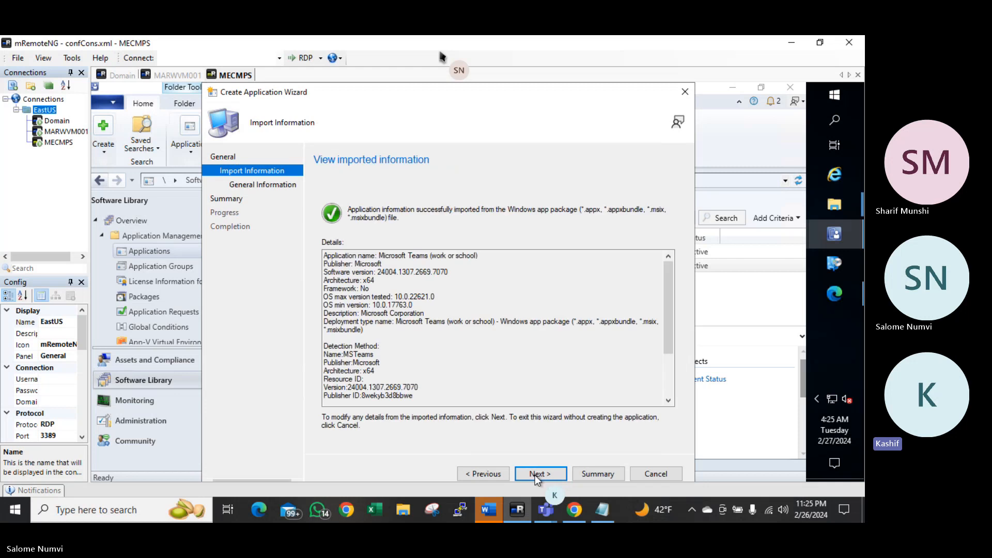
left_click(536, 474)
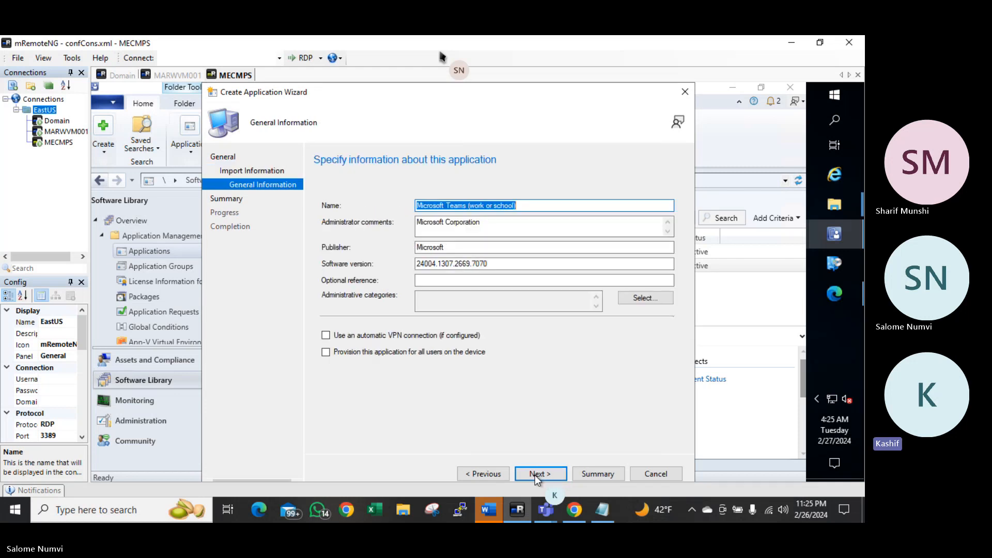
left_click(535, 475)
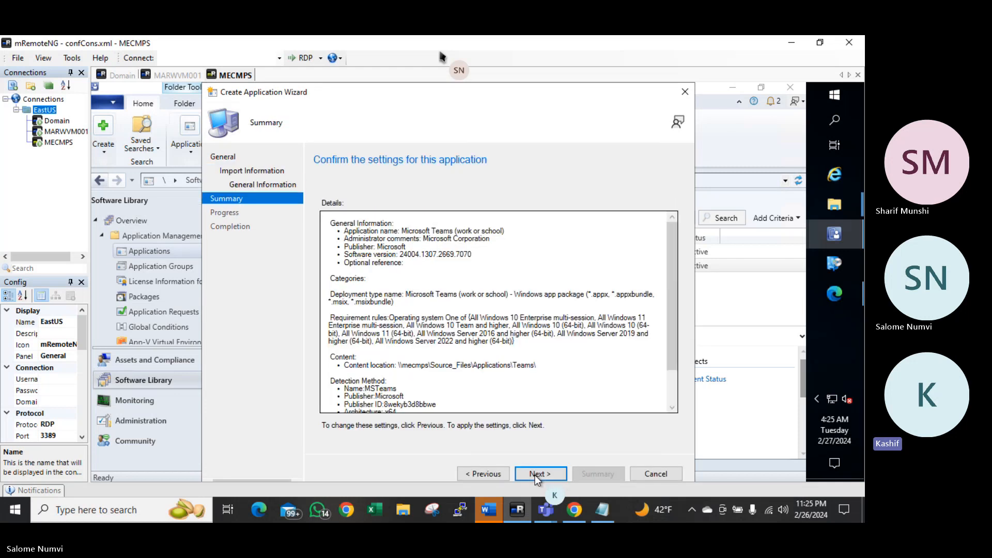
left_click(535, 474)
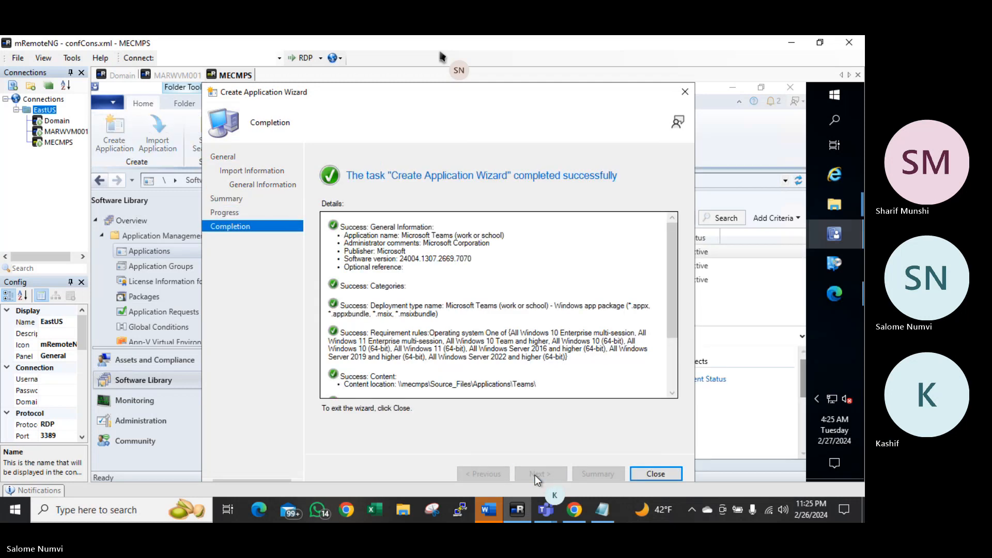
left_click(656, 474)
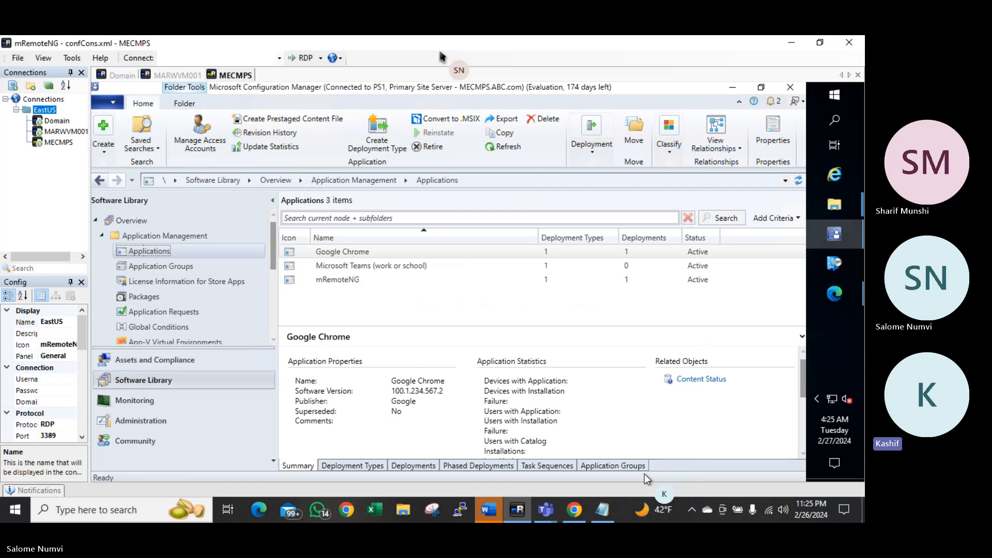
In the Teams application properties, set Desktop\Icons\teams.png as the Software Center icon
left_click(351, 282)
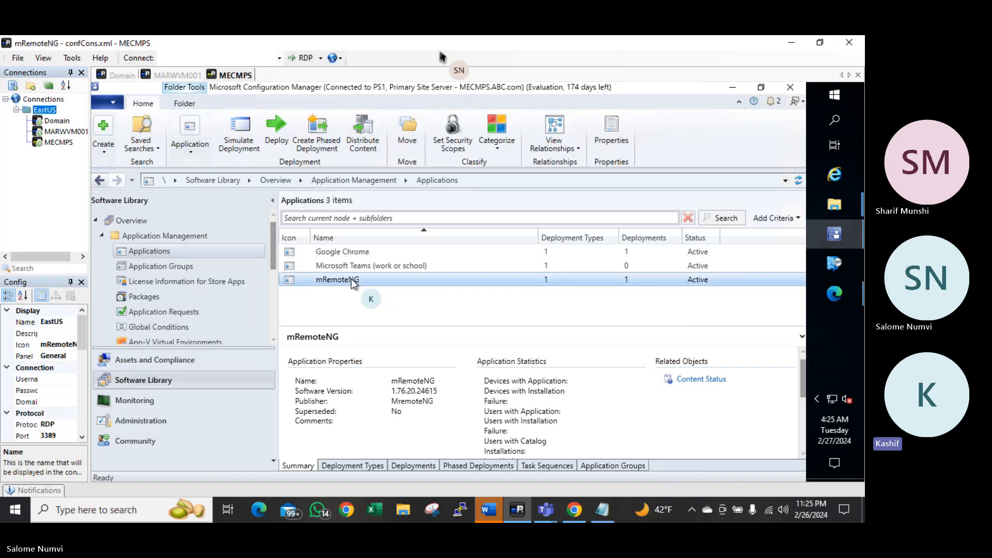
left_click(356, 266)
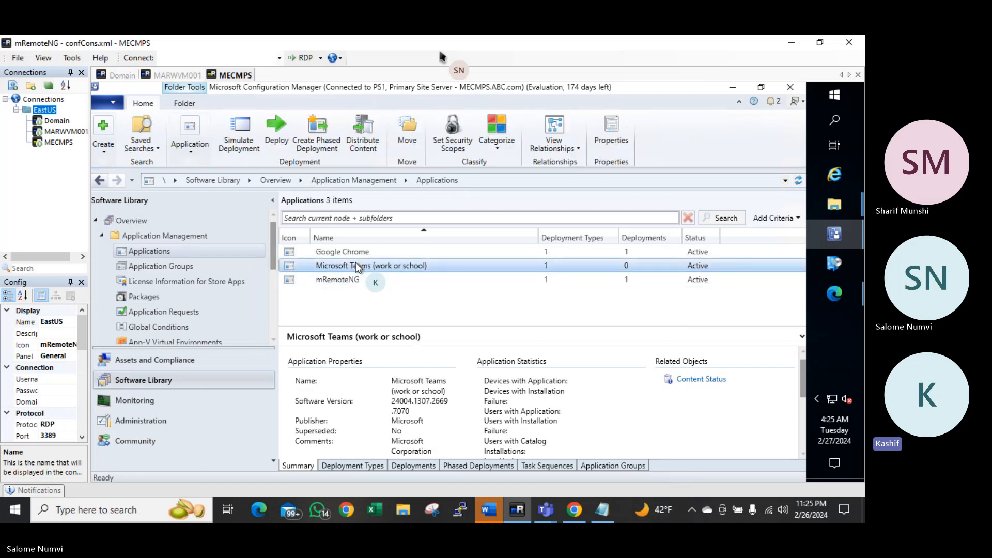
right_click(357, 265)
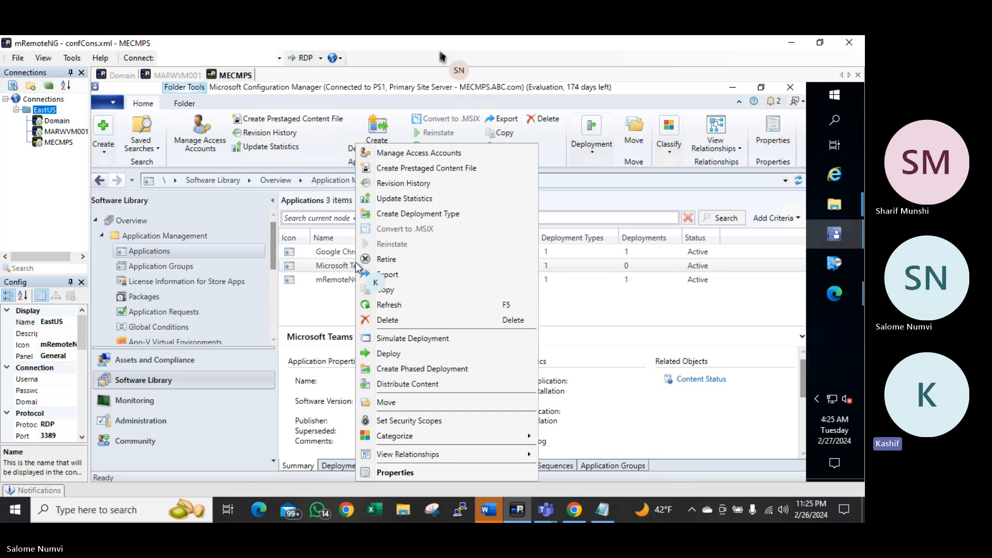
left_click(395, 472)
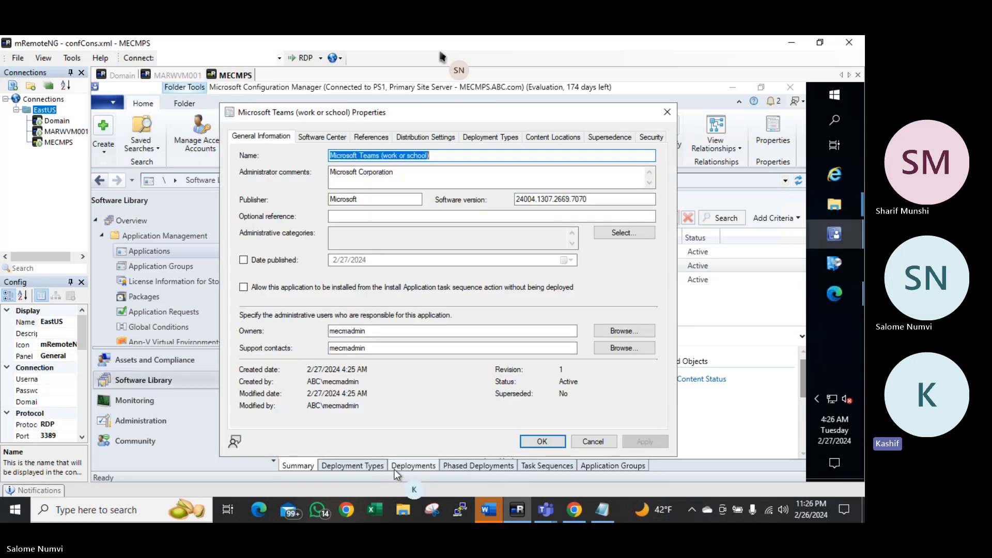
left_click(312, 138)
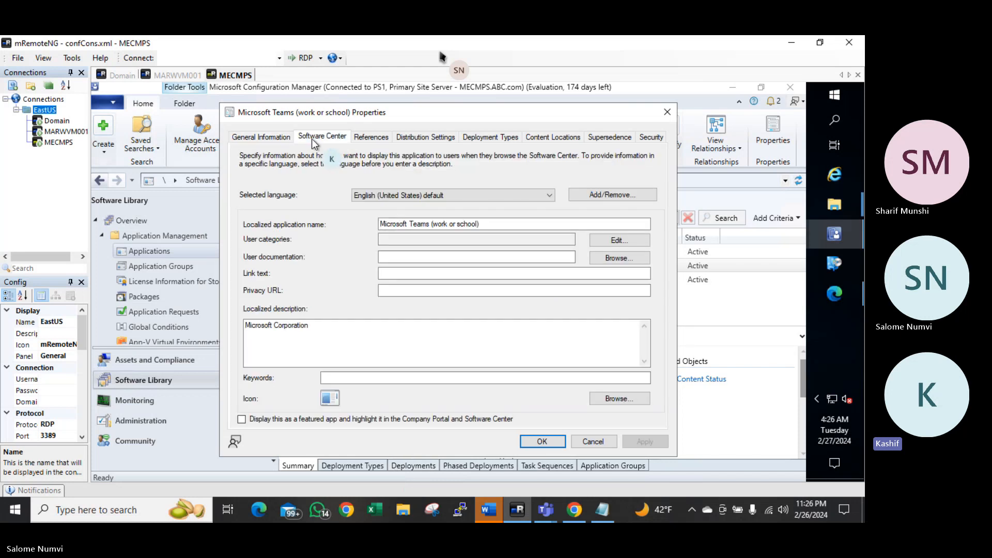
left_click(622, 401)
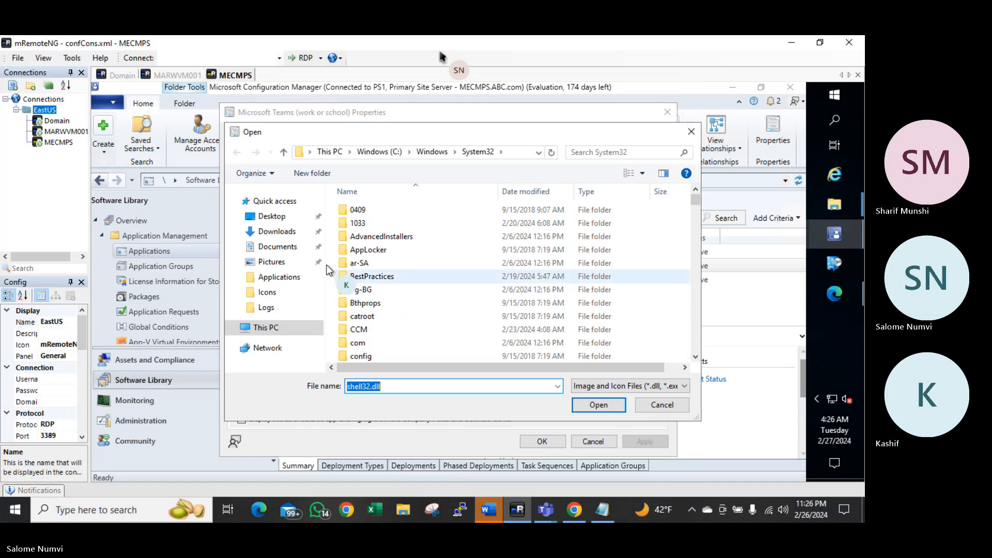
left_click(264, 219)
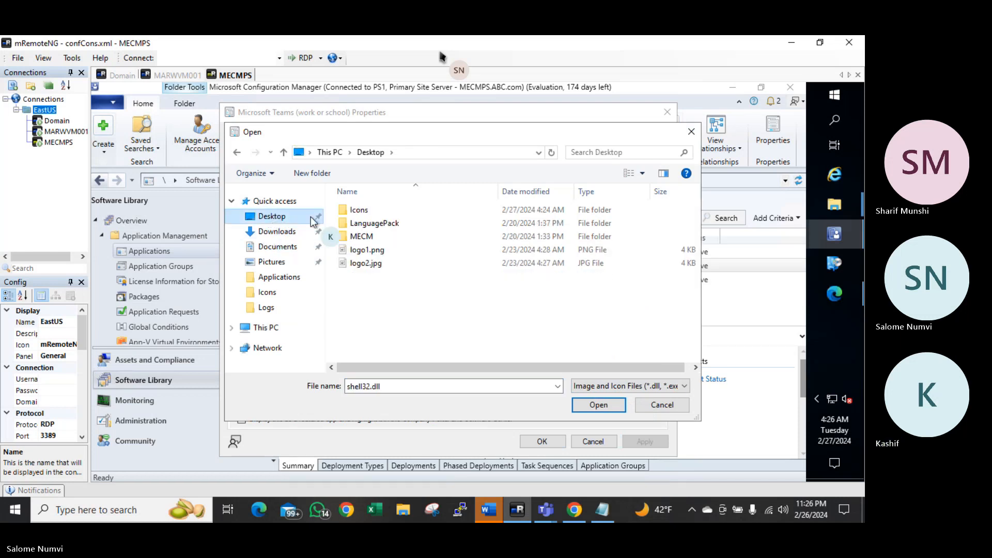
double_click(363, 210)
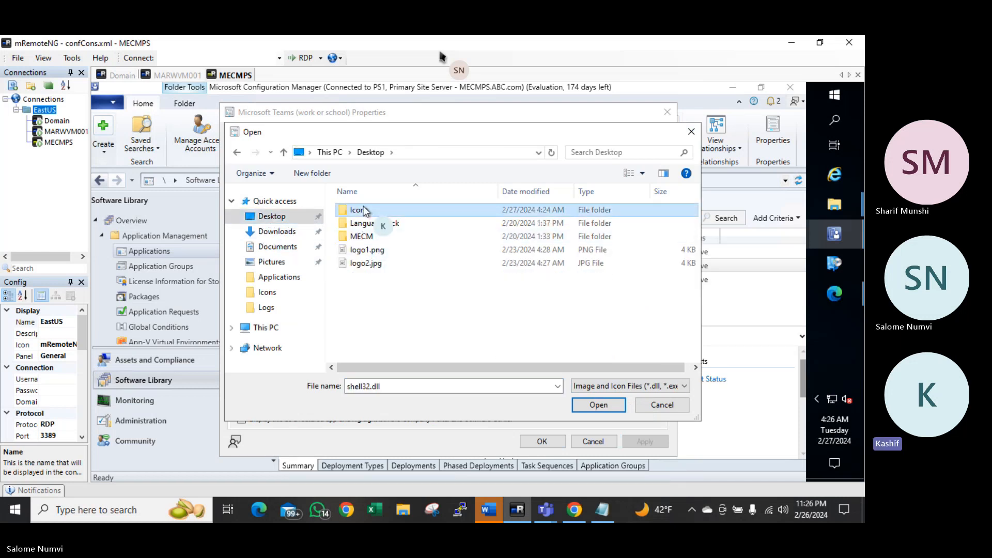
double_click(366, 236)
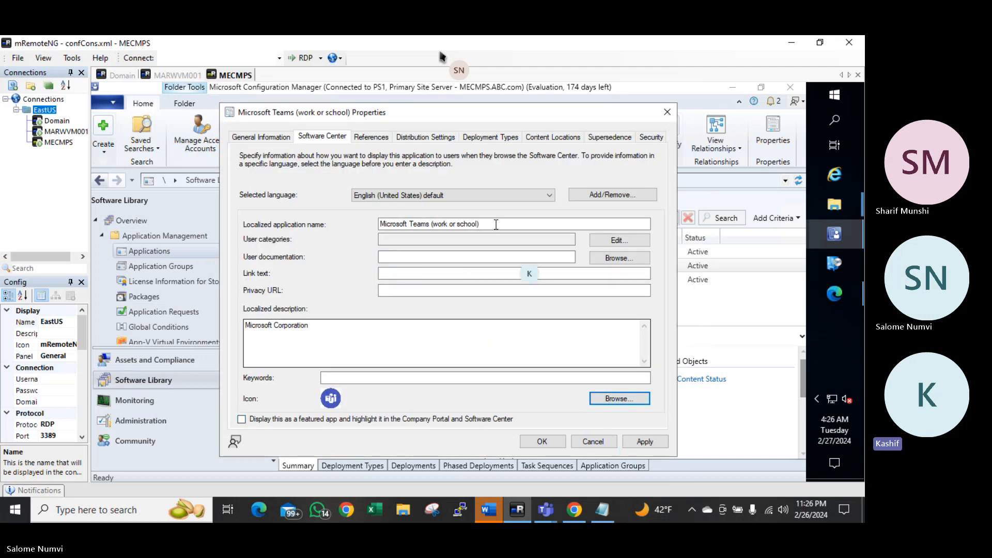
Check References and Distribution Settings, then select the Windows app package deployment type
left_click(380, 137)
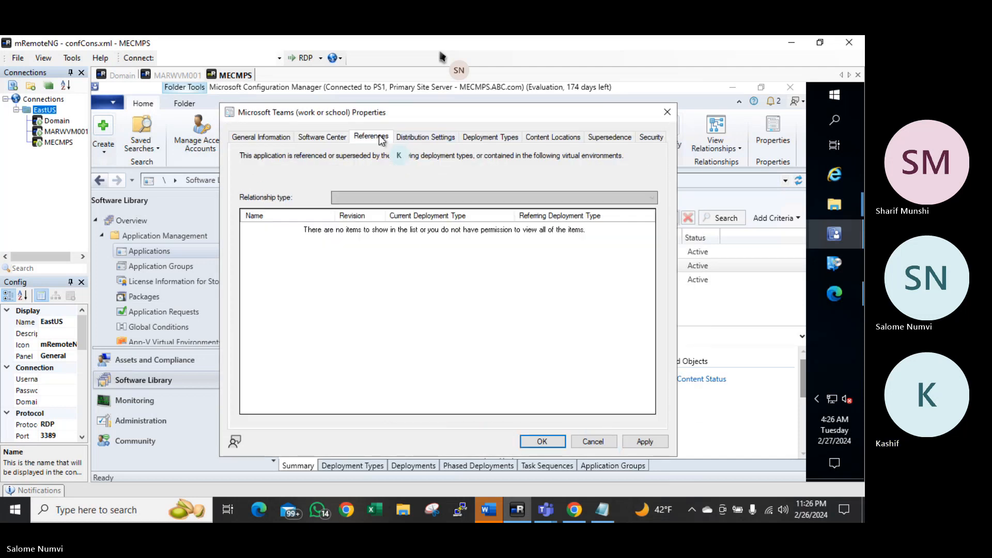
left_click(421, 137)
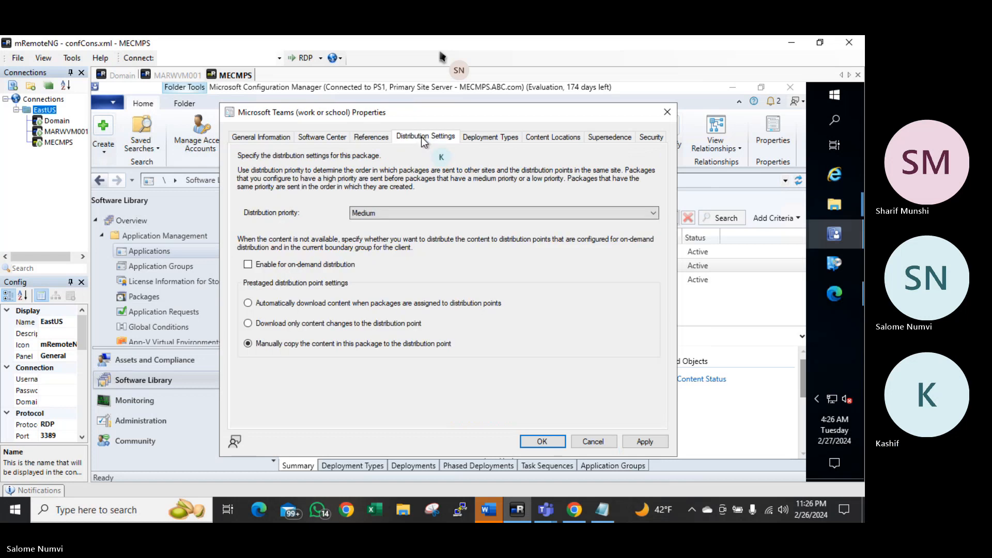
left_click(480, 138)
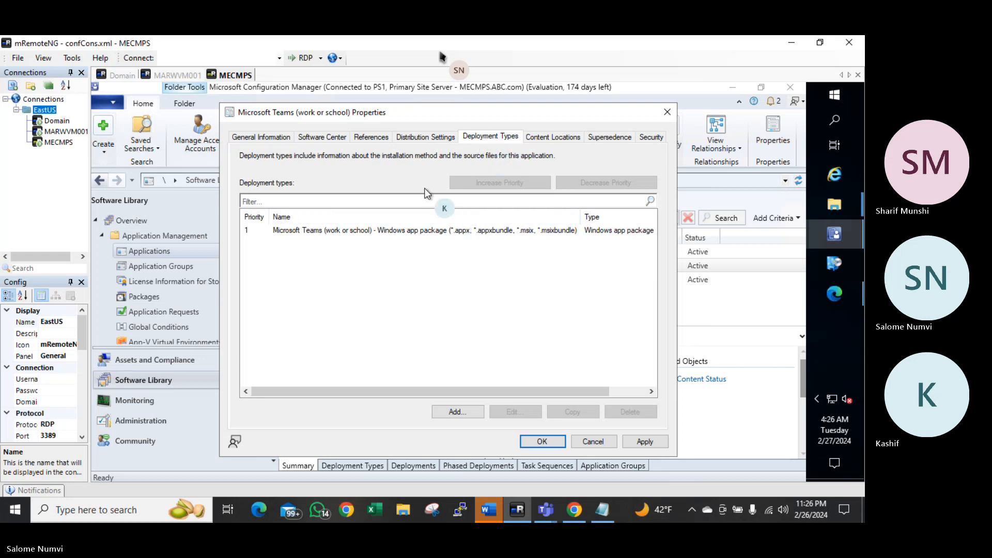
left_click(376, 230)
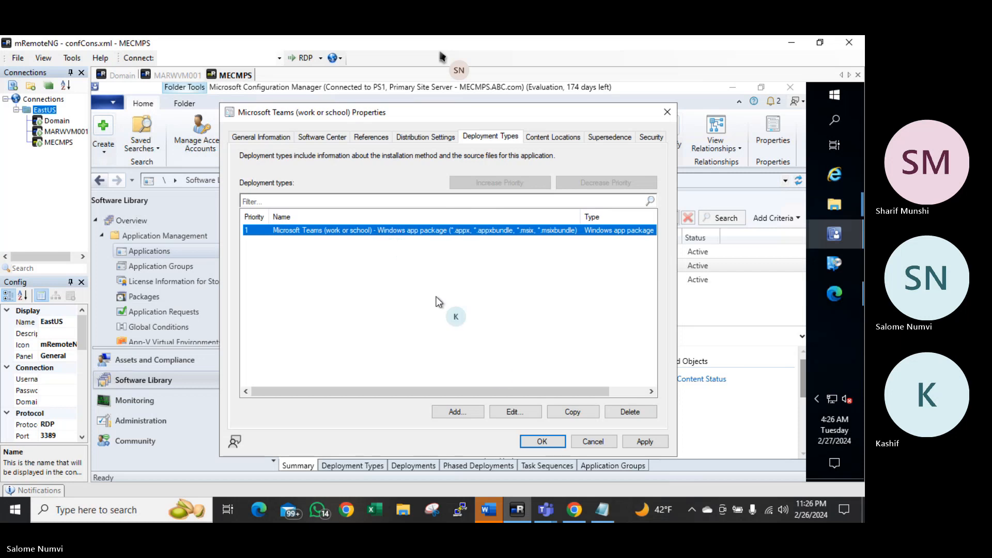
Review the deployment type's Content, Detection Method, User Experience and Requirements settings, then apply
left_click(506, 413)
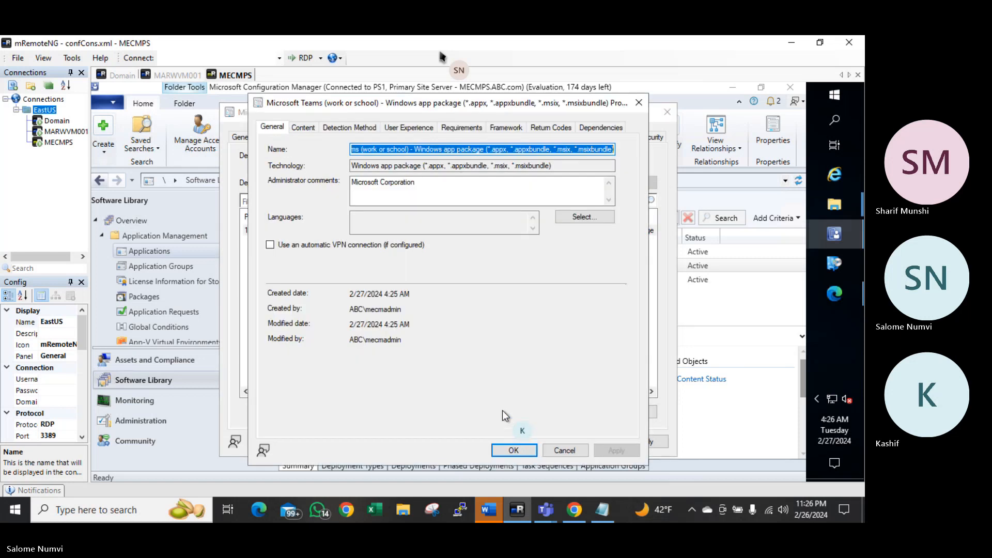
left_click(302, 127)
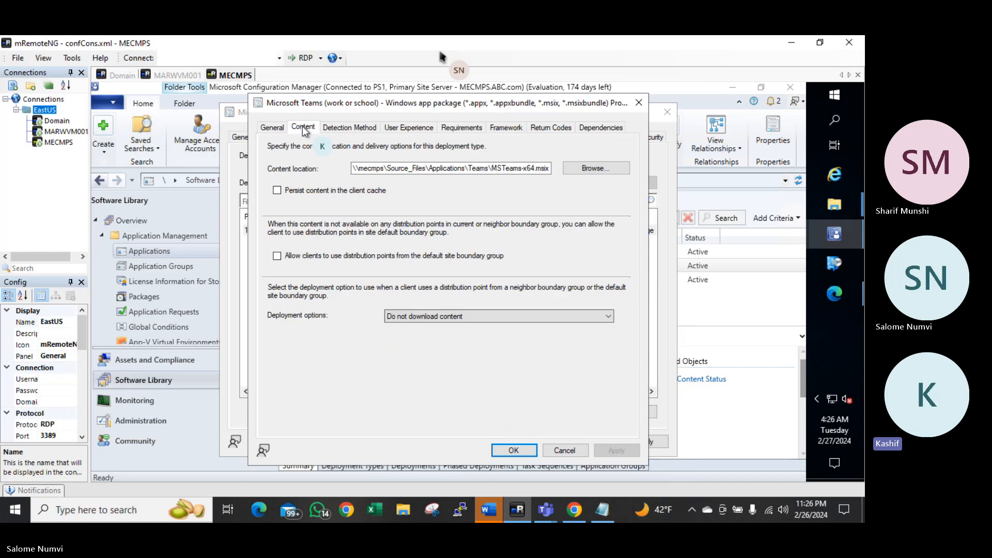
left_click(341, 129)
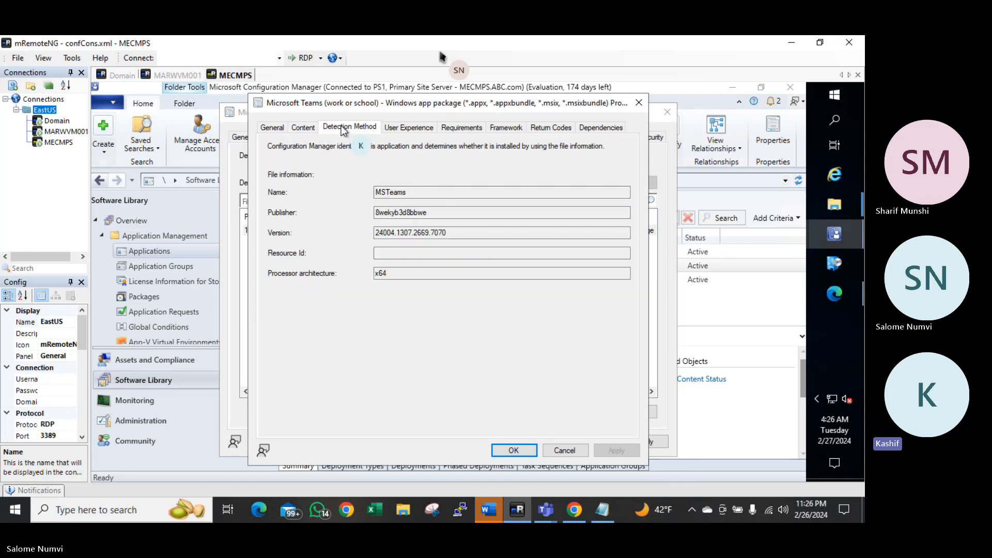
left_click(404, 130)
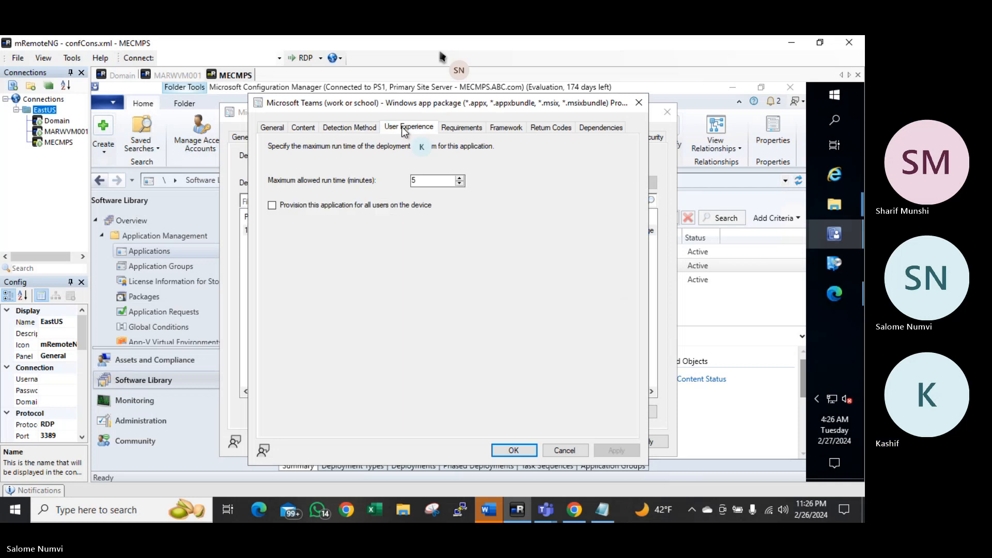
left_click(447, 134)
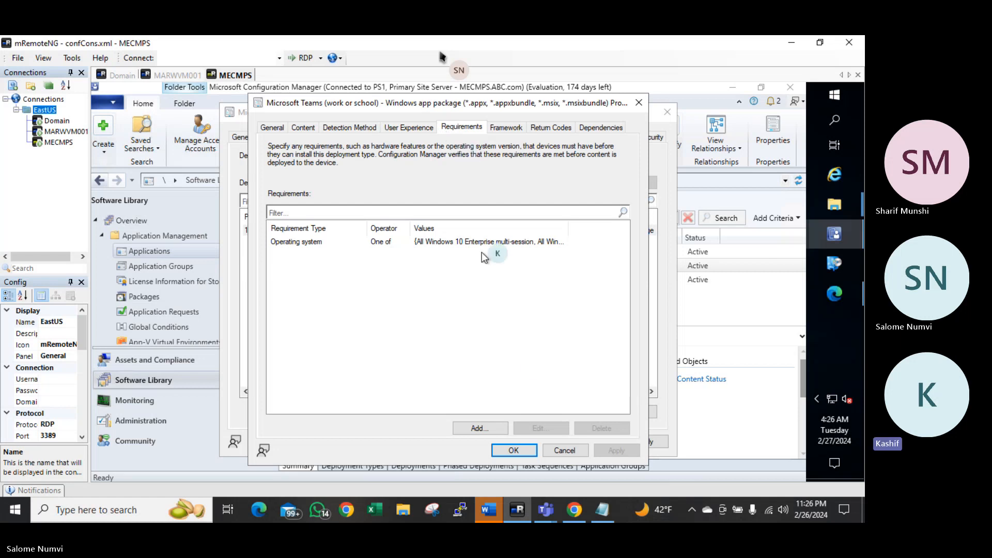
left_click(565, 451)
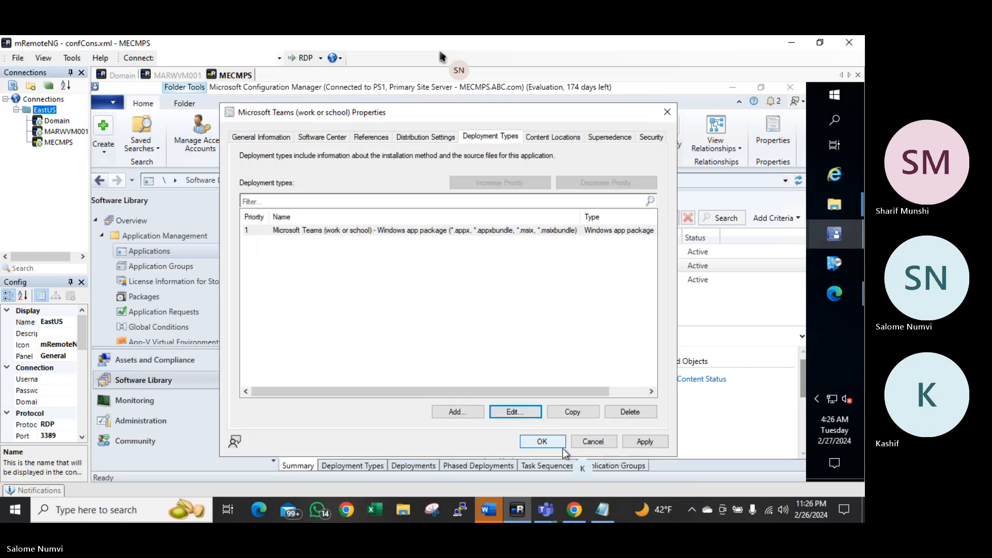
left_click(646, 442)
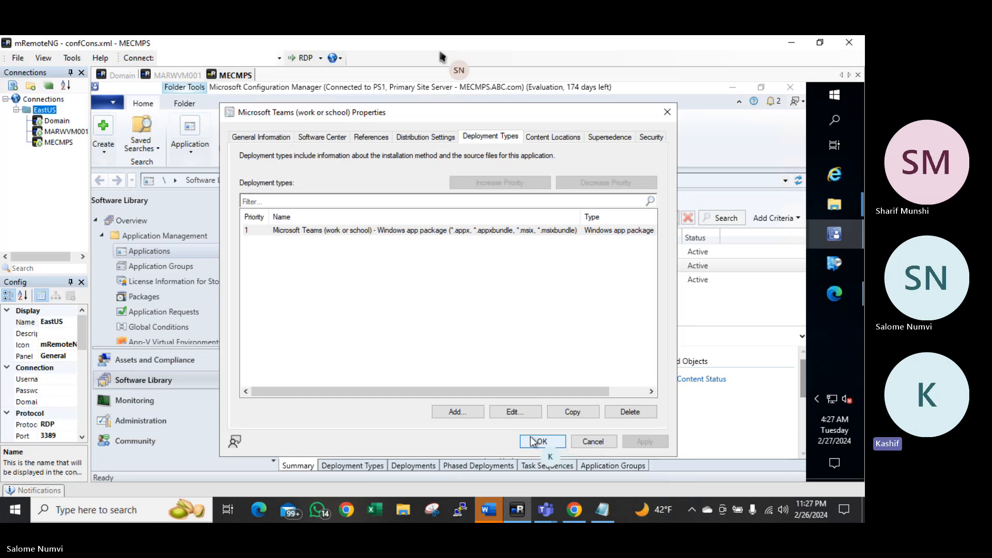
Close the Teams properties and start the Distribute Content wizard for Microsoft Teams
left_click(537, 442)
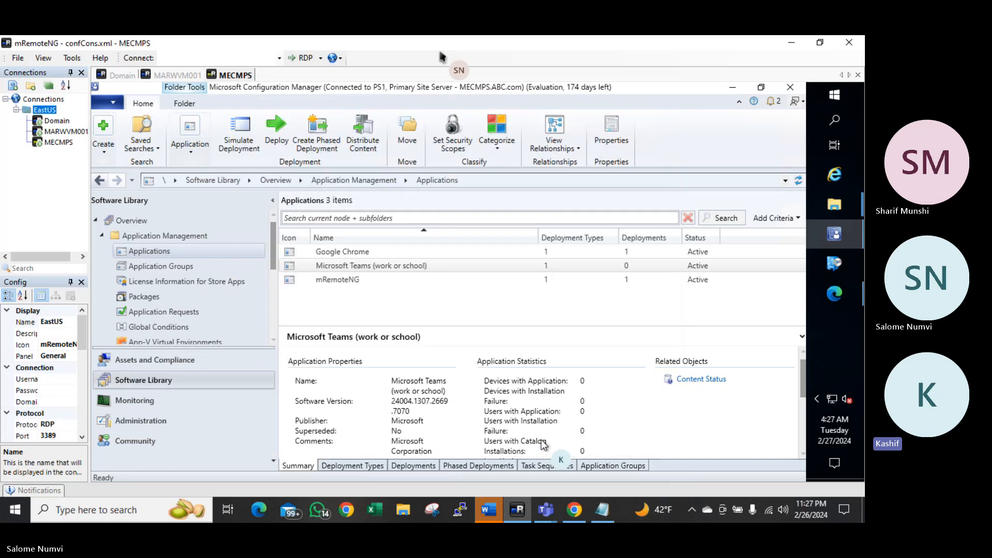
left_click(370, 265)
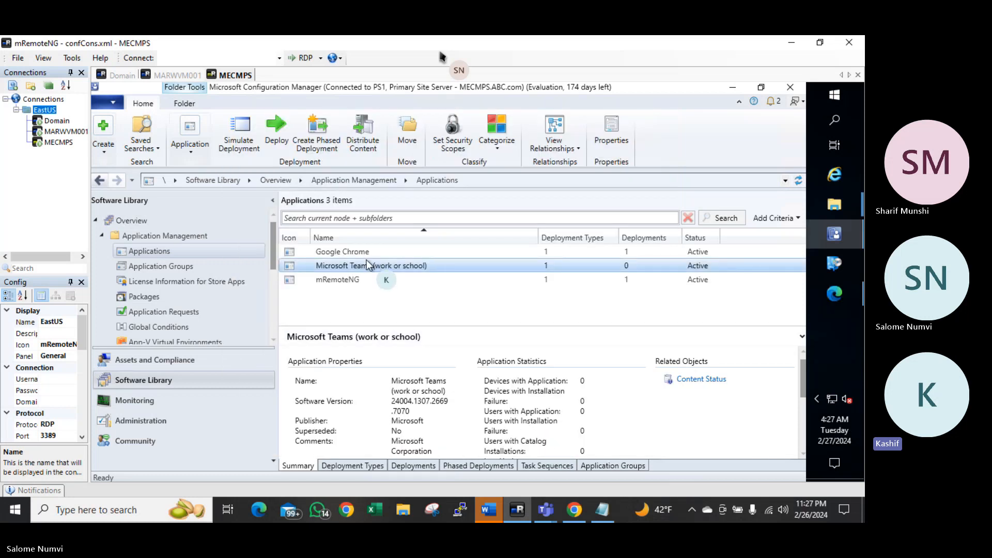
right_click(369, 264)
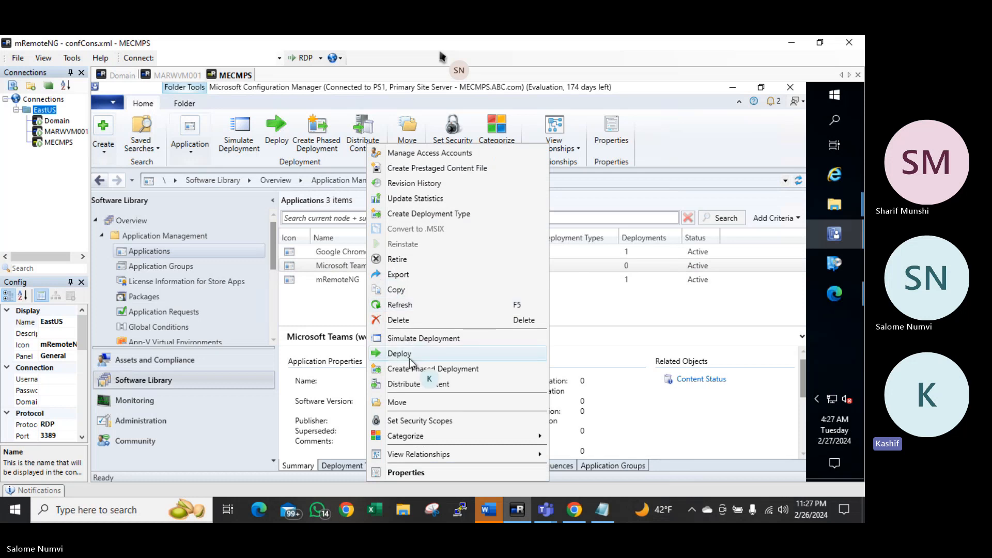
left_click(409, 384)
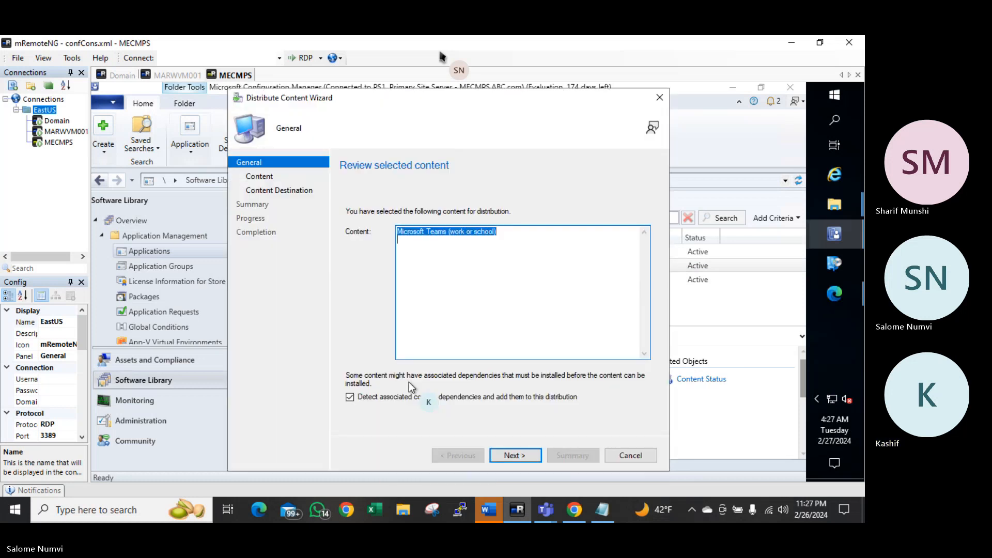
left_click(511, 455)
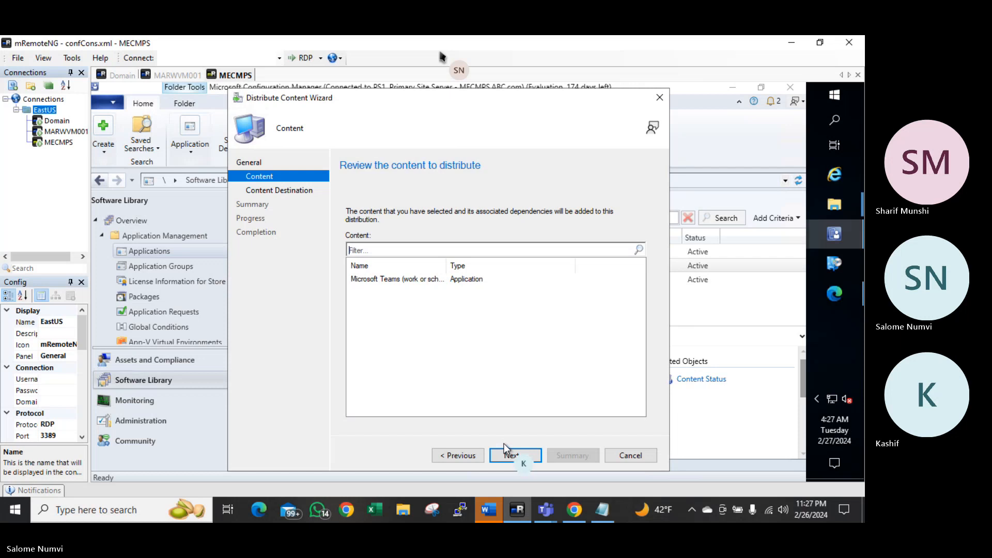
left_click(509, 453)
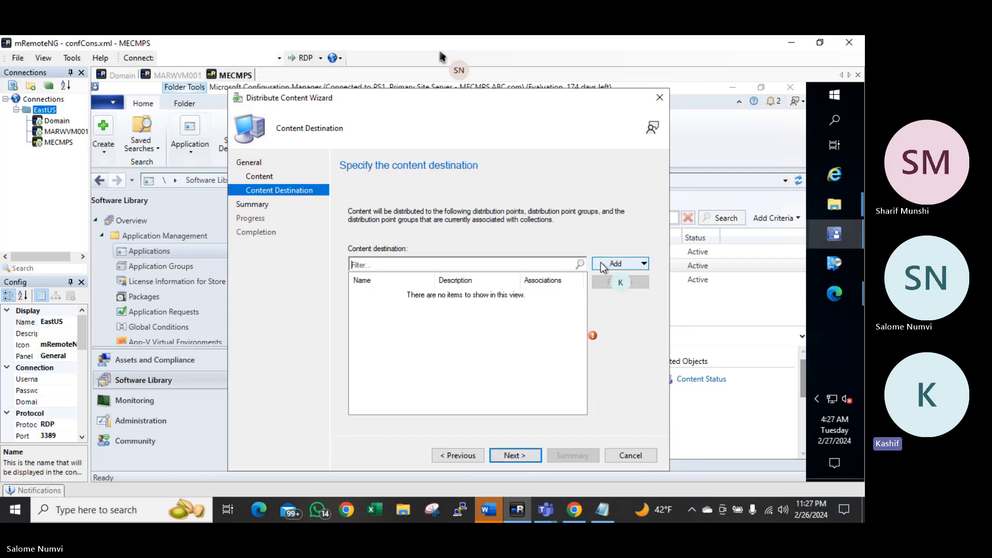
Add distribution point MECMPS.ABC.COM and complete the content distribution
left_click(603, 265)
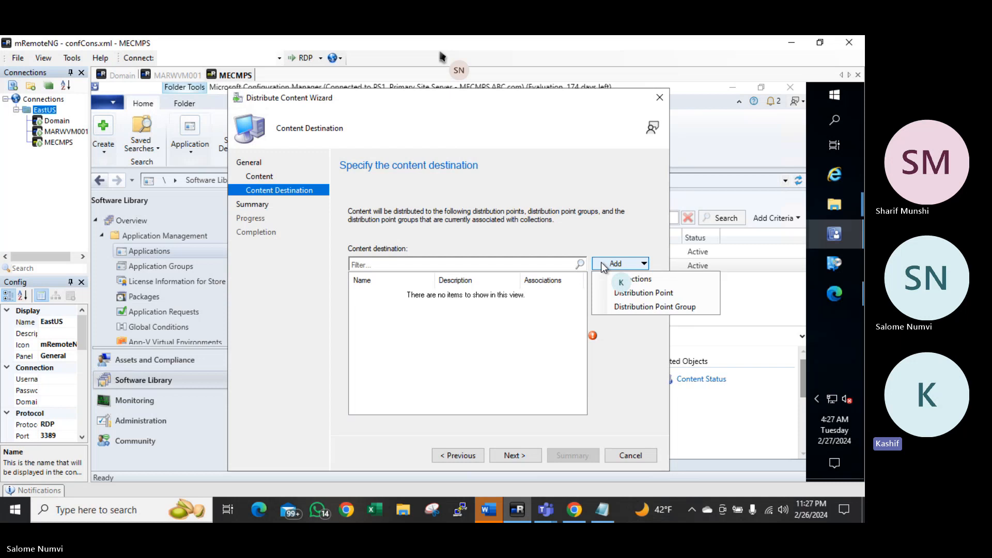
left_click(606, 292)
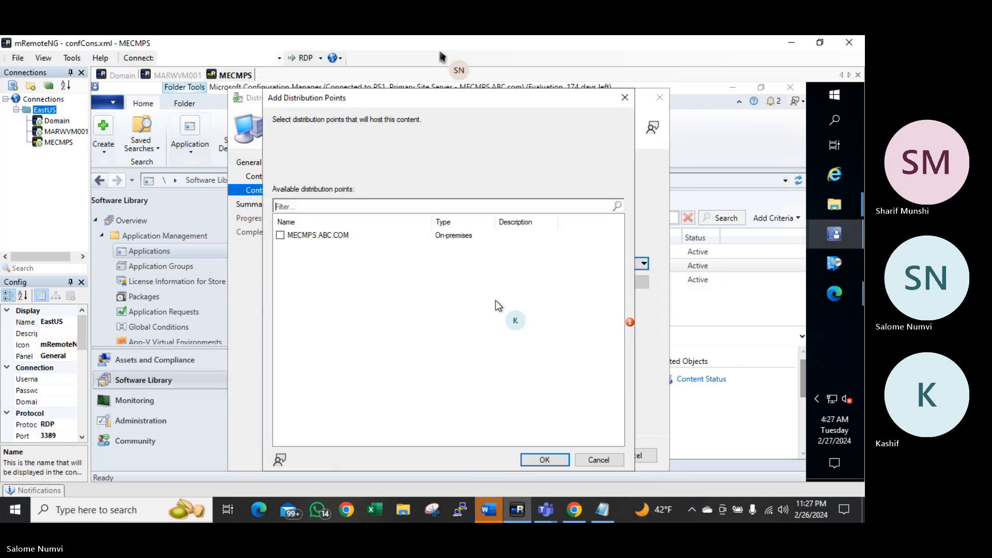
left_click(280, 236)
left_click(538, 459)
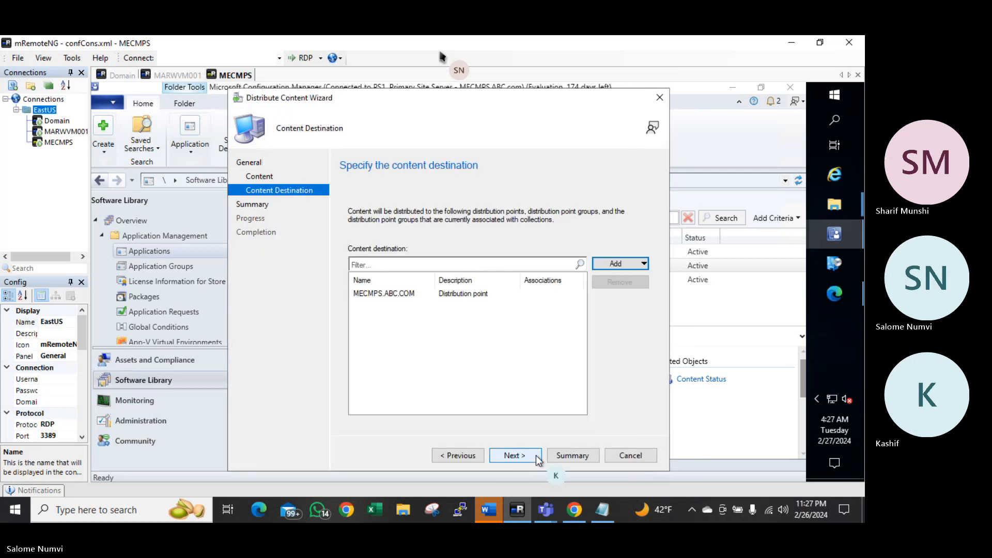
left_click(526, 454)
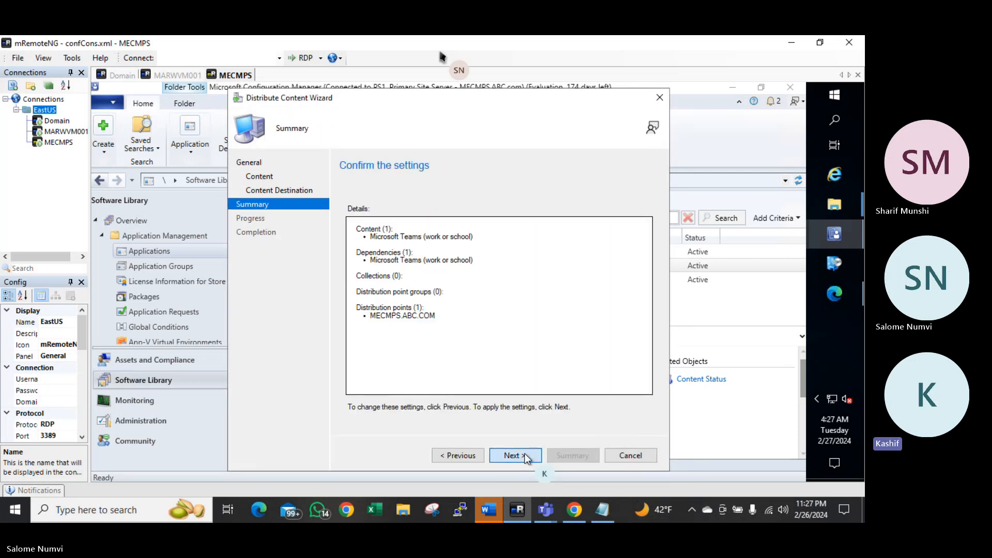
left_click(525, 454)
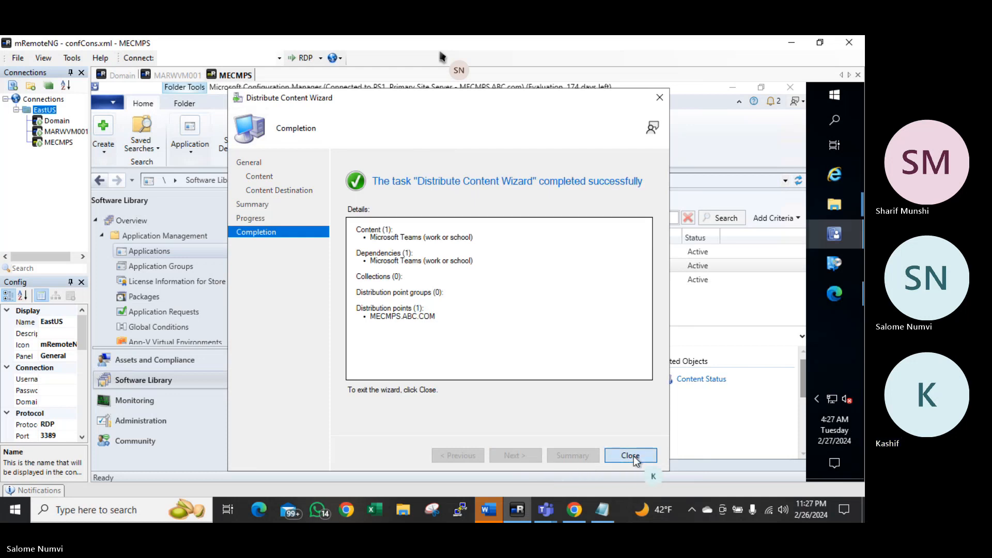
left_click(633, 456)
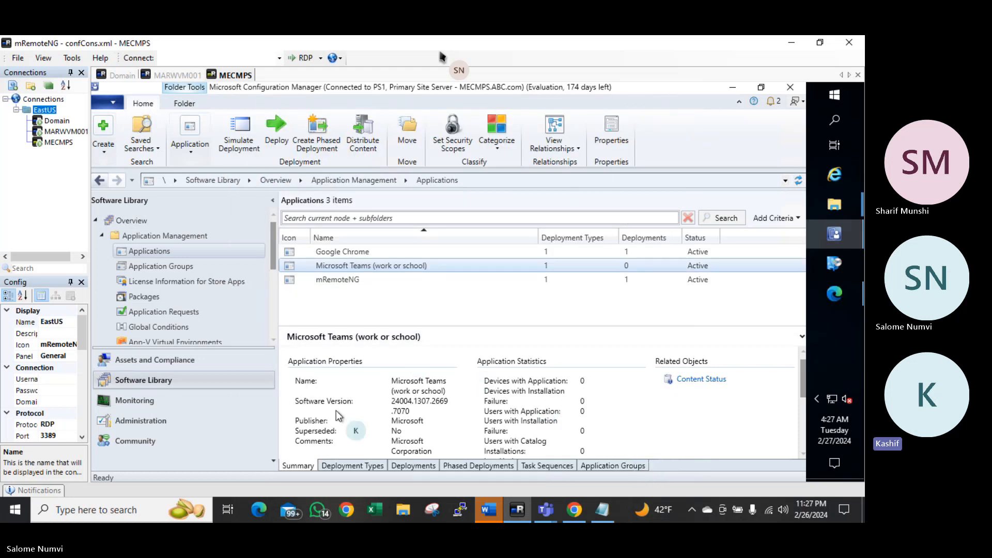
Check the Teams Summary pane's Content Status chart showing Success: 1
left_click(343, 466)
left_click(309, 467)
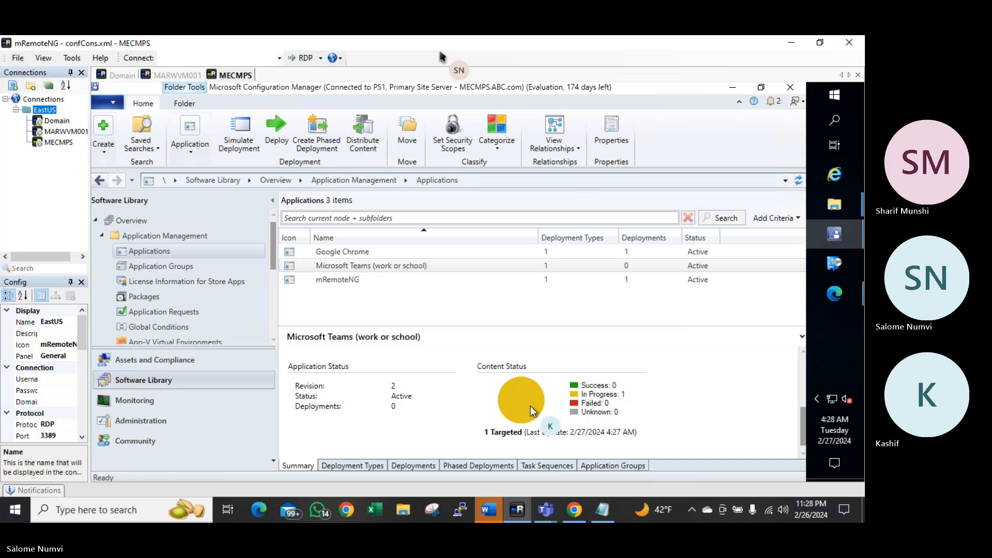
left_click(331, 466)
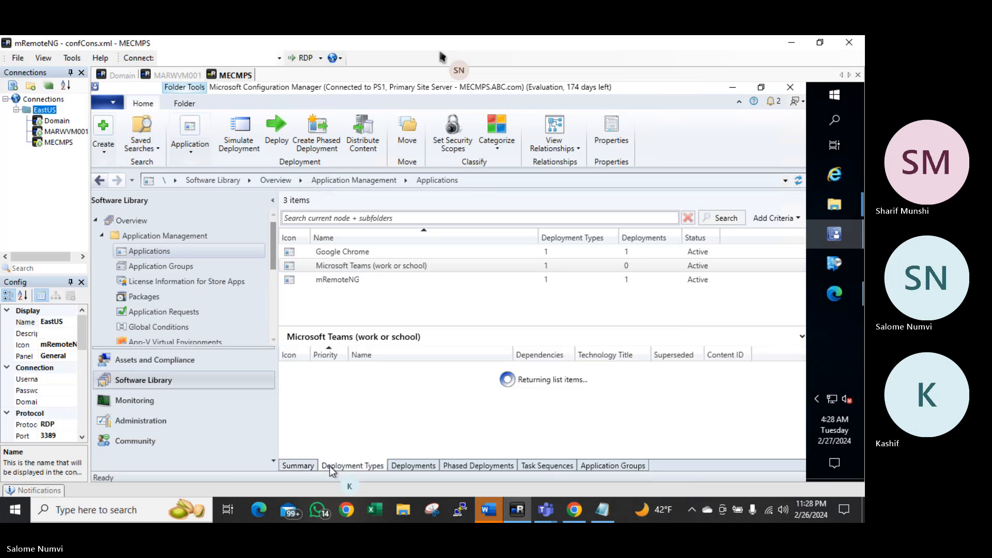
left_click(311, 467)
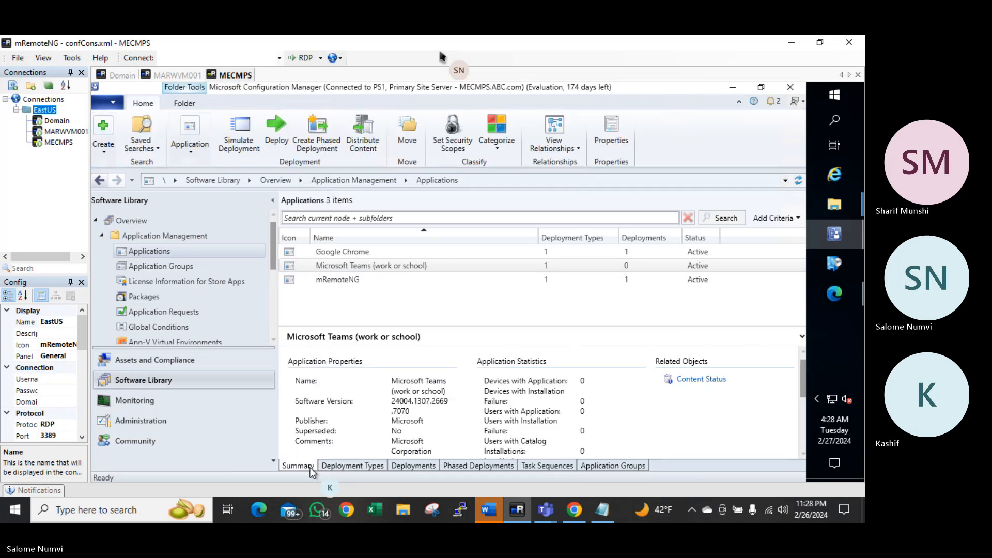
scroll(454, 427, "down", 3)
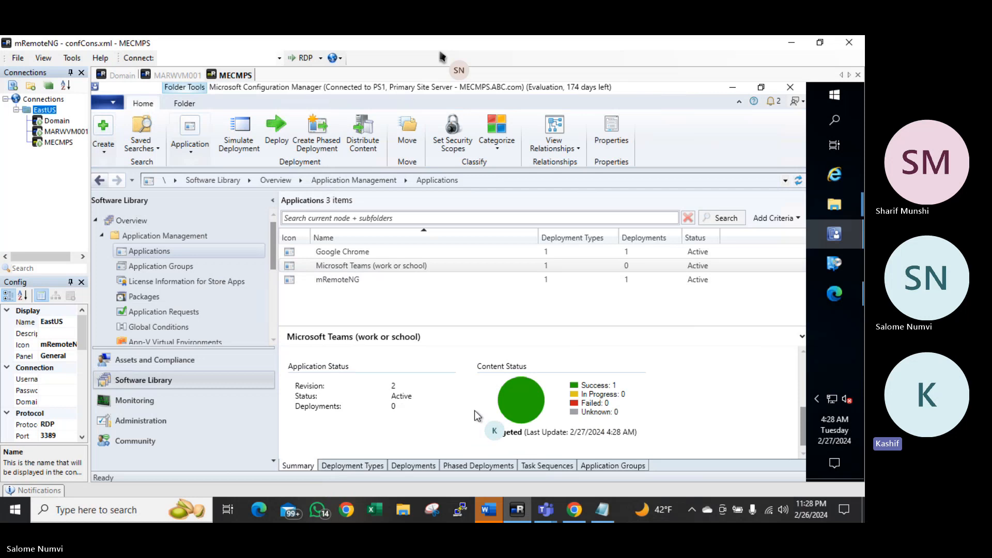
Start a Microsoft Teams deployment targeting the All Windows 10 Devices device collection
right_click(365, 265)
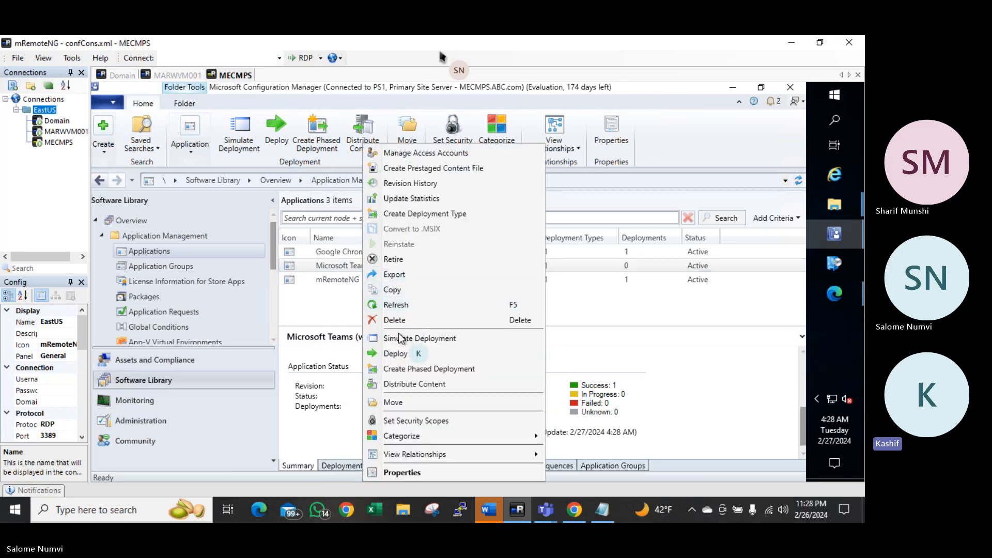
left_click(401, 355)
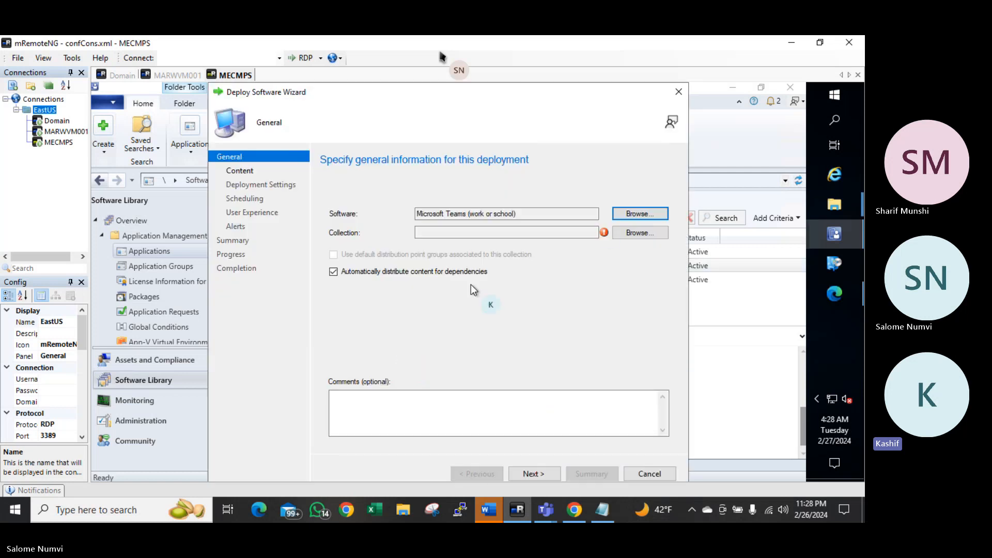
left_click(631, 229)
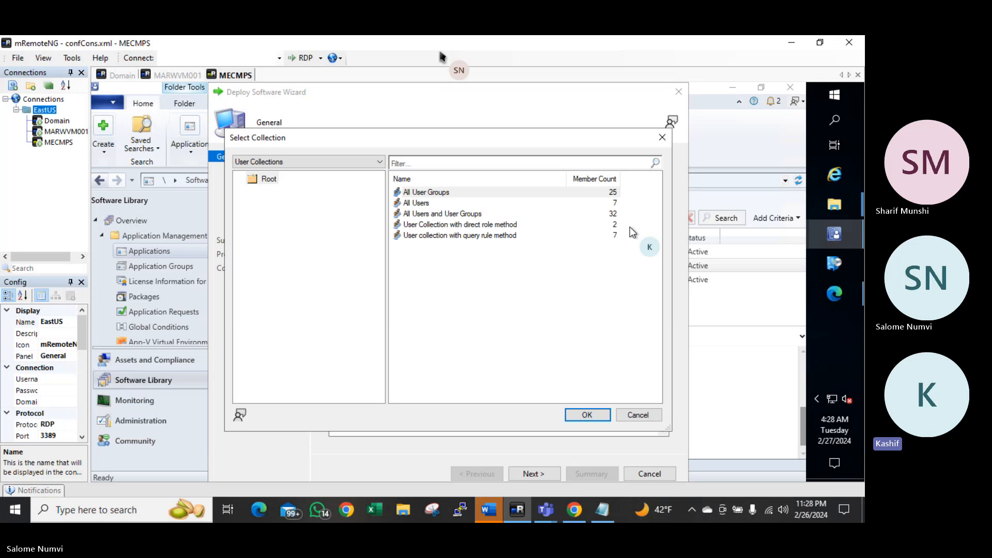
left_click(325, 162)
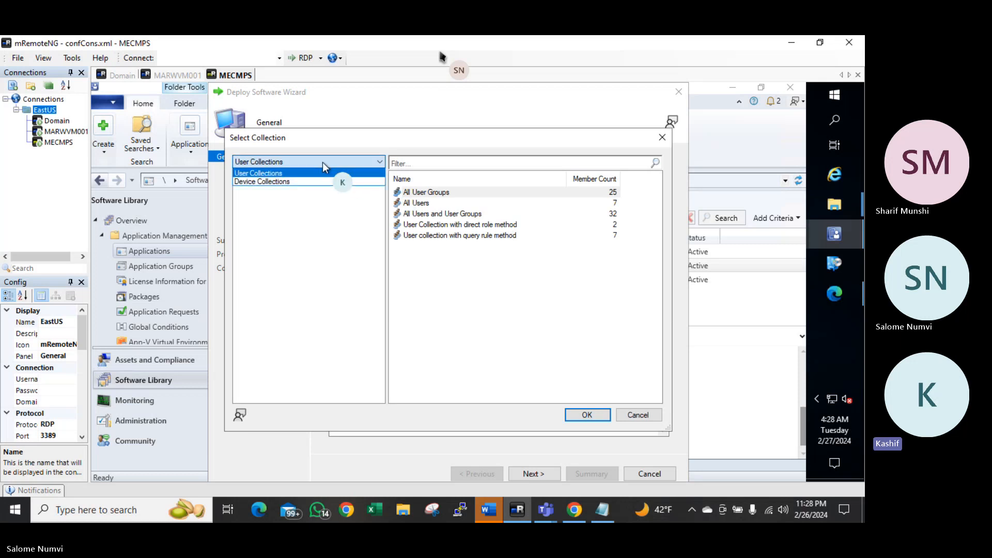
left_click(272, 181)
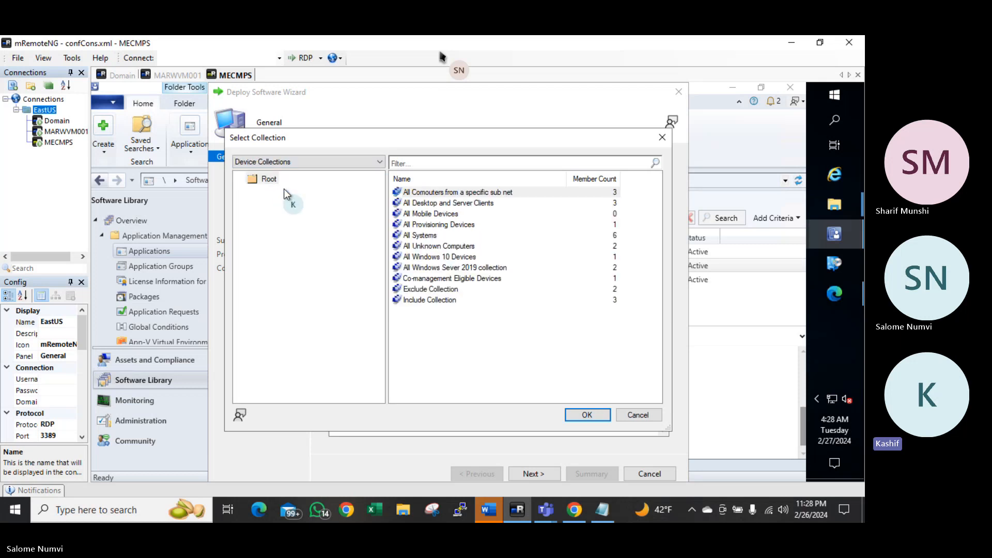
left_click(441, 258)
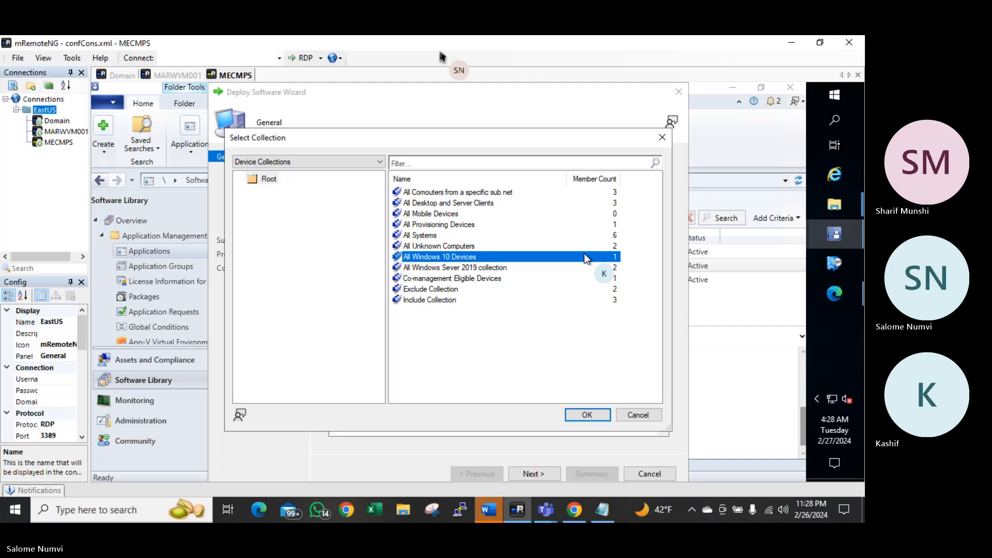
left_click(577, 413)
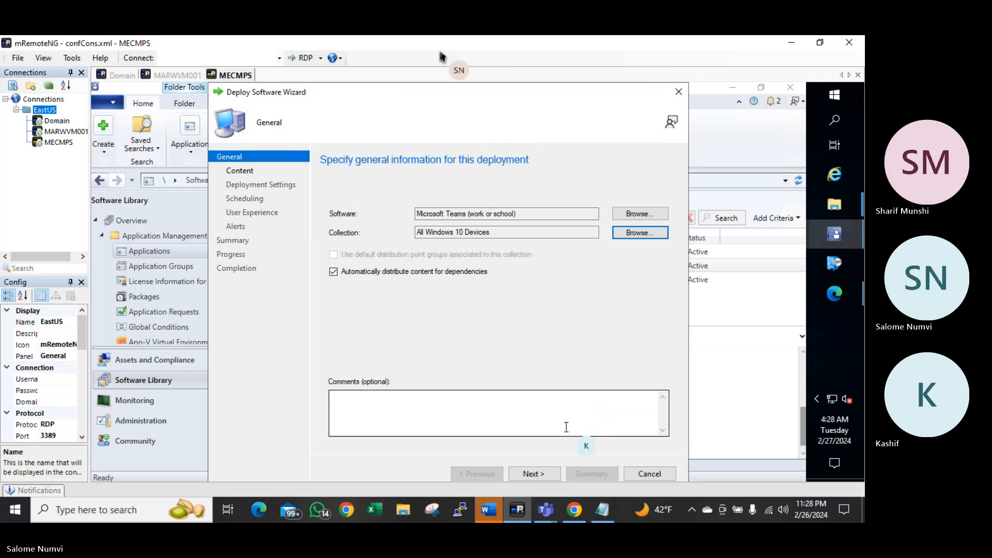
Set the Teams deployment purpose to Required
left_click(528, 473)
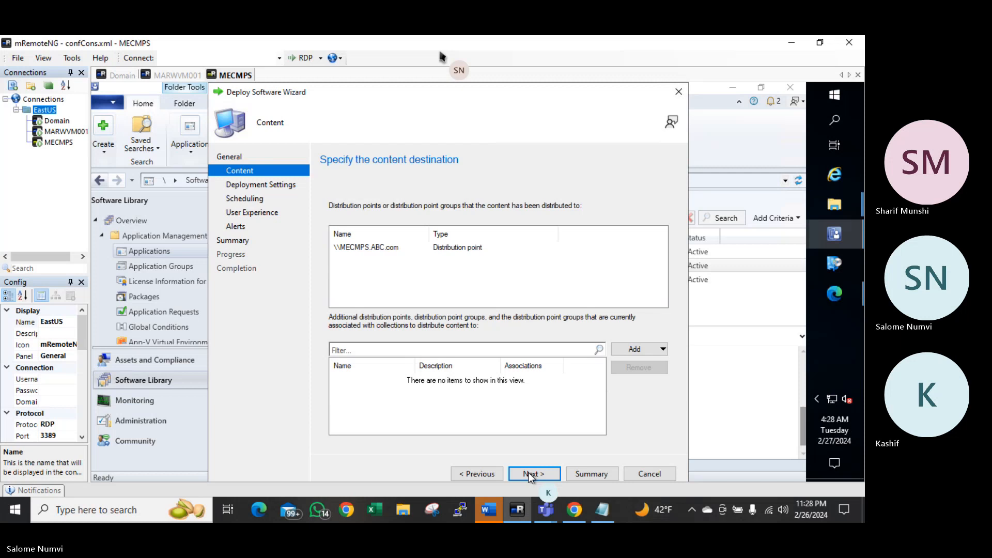
left_click(524, 473)
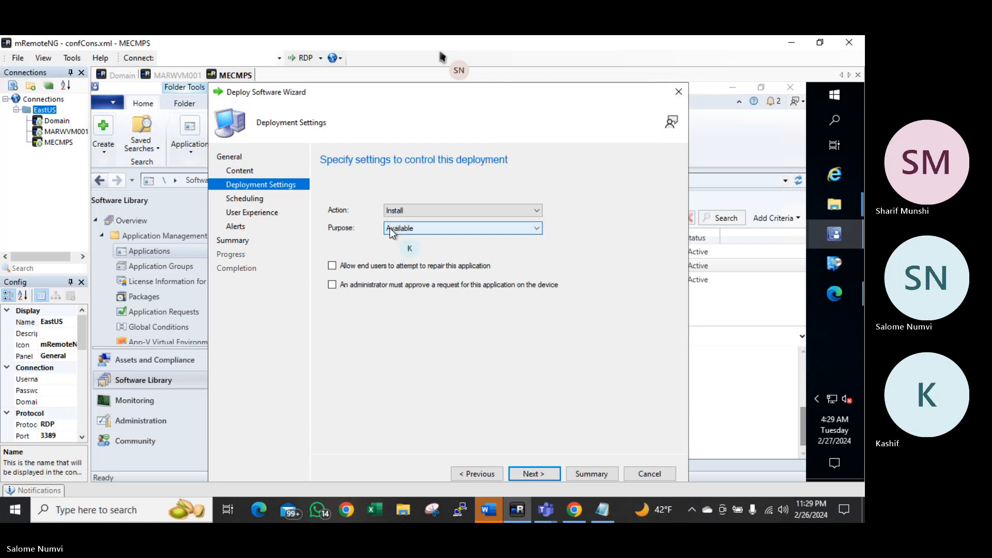
left_click(405, 231)
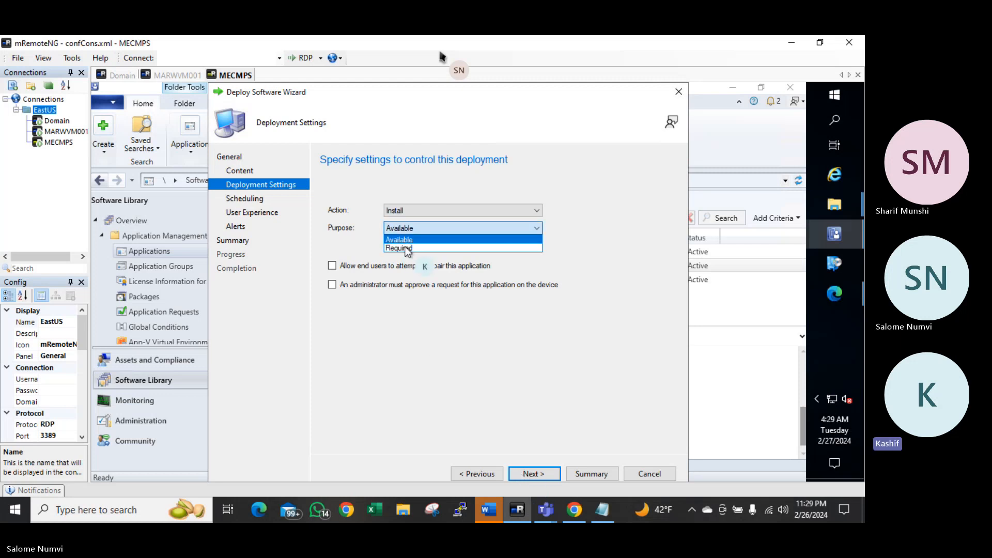
left_click(405, 255)
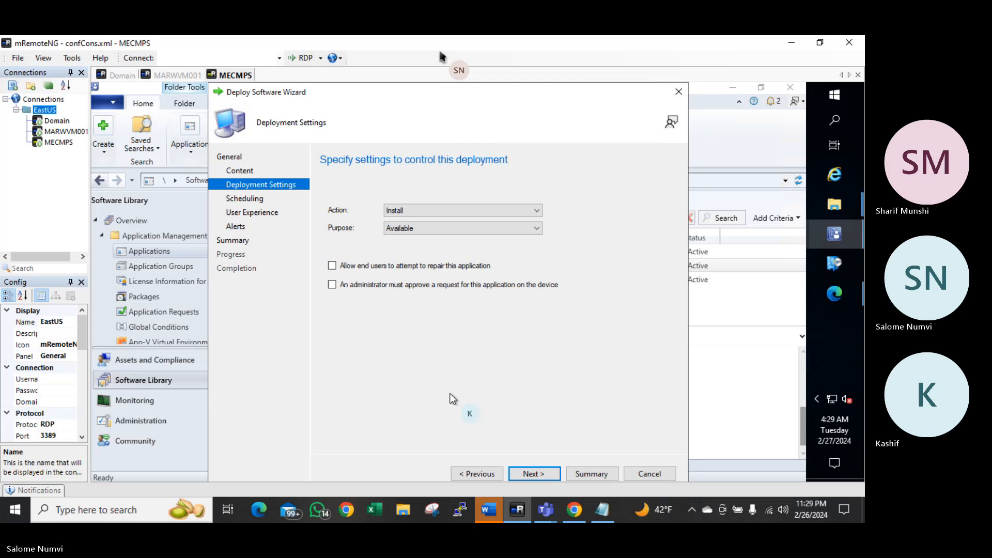
left_click(538, 472)
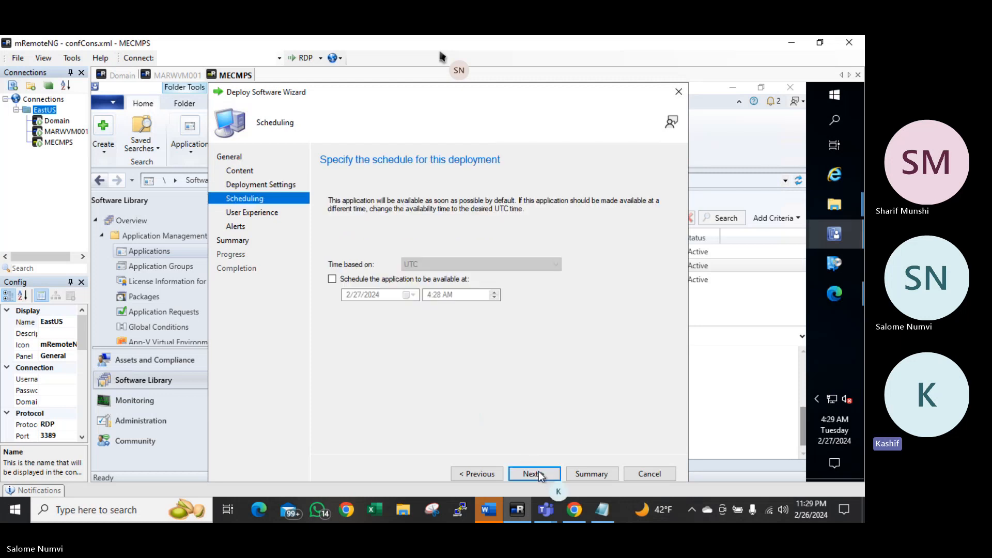
left_click(478, 474)
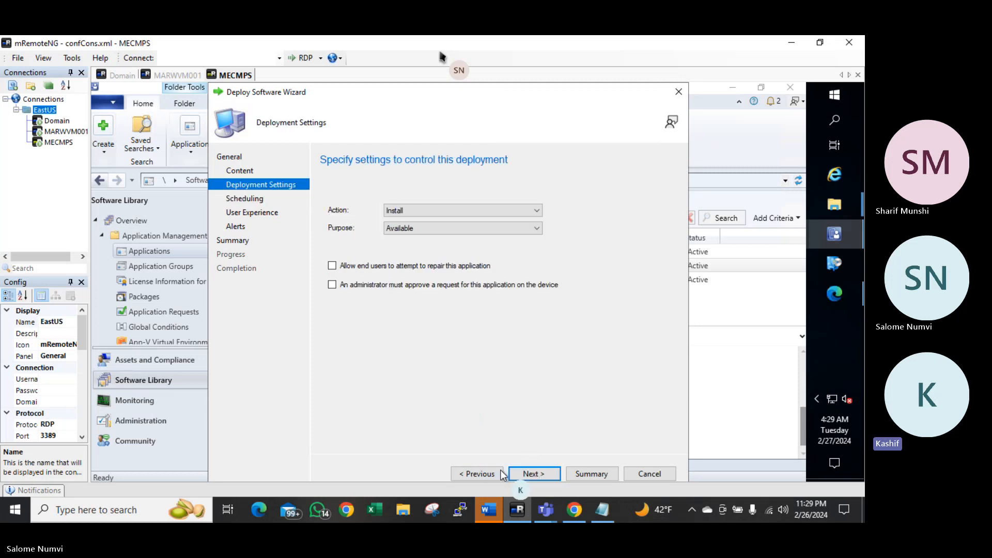
left_click(422, 231)
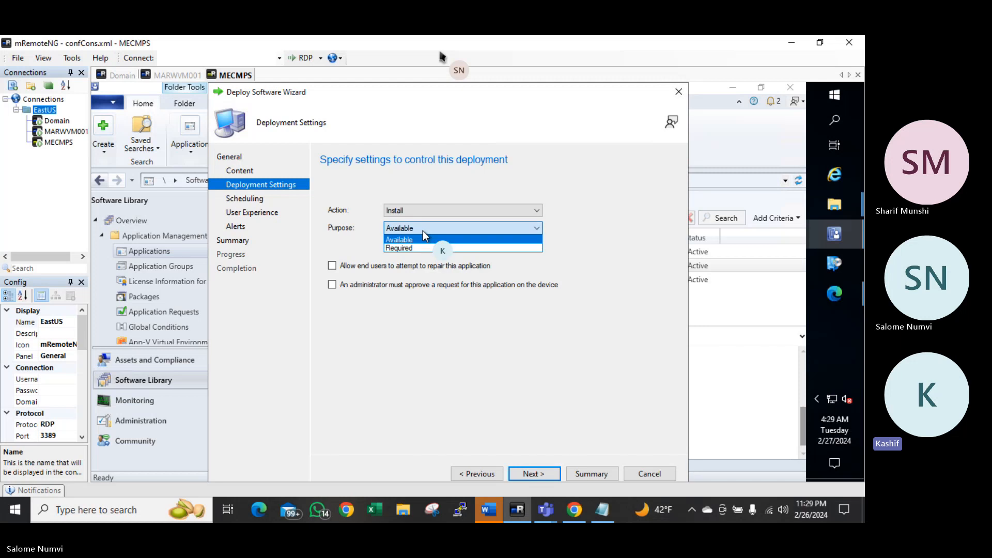
left_click(418, 253)
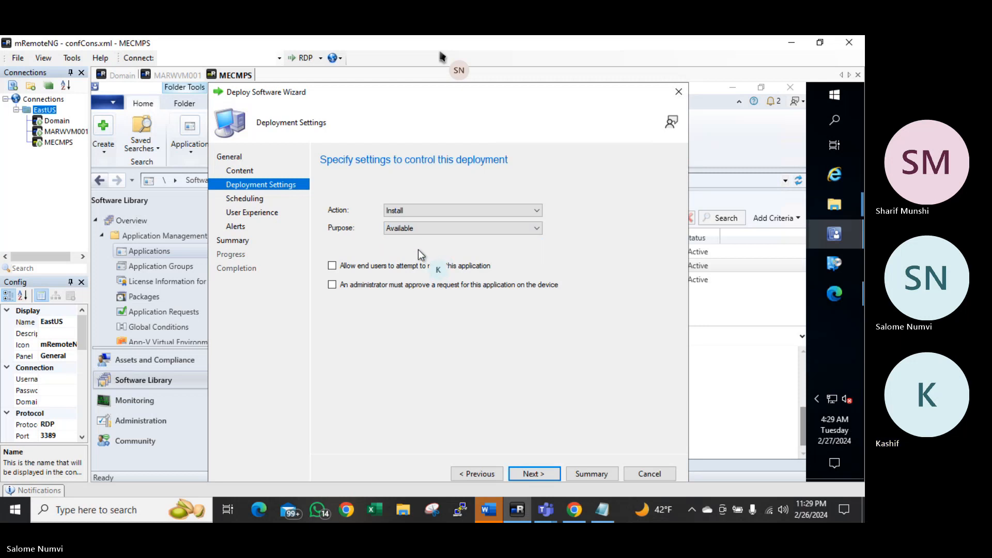
left_click(418, 229)
left_click(418, 248)
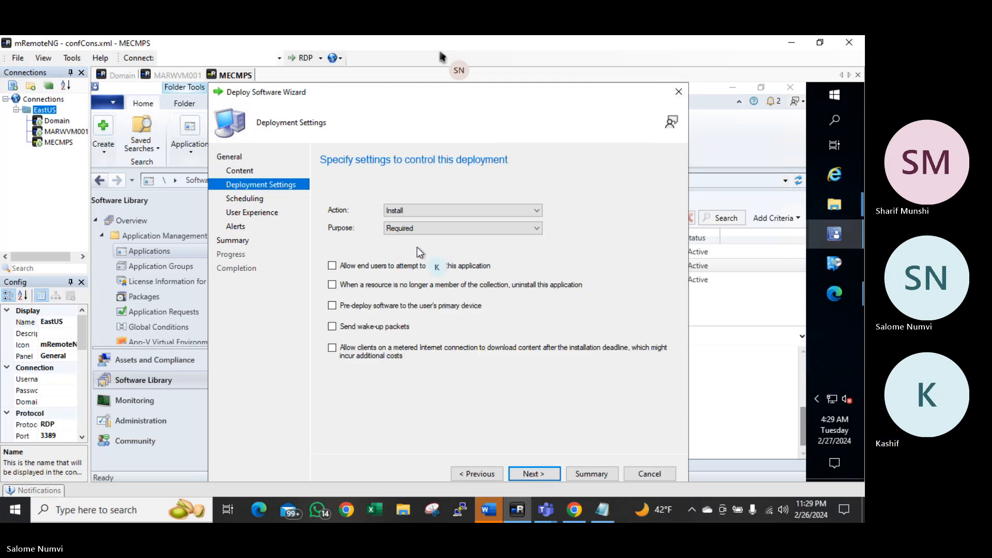
Accept default scheduling, user experience and alert settings and complete the deployment
left_click(532, 474)
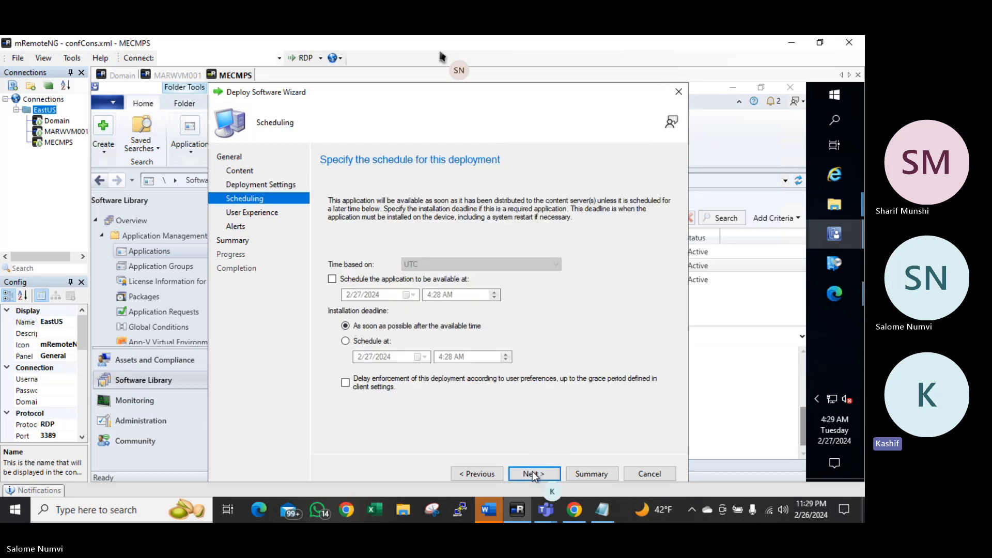
left_click(533, 472)
left_click(533, 472)
left_click(532, 471)
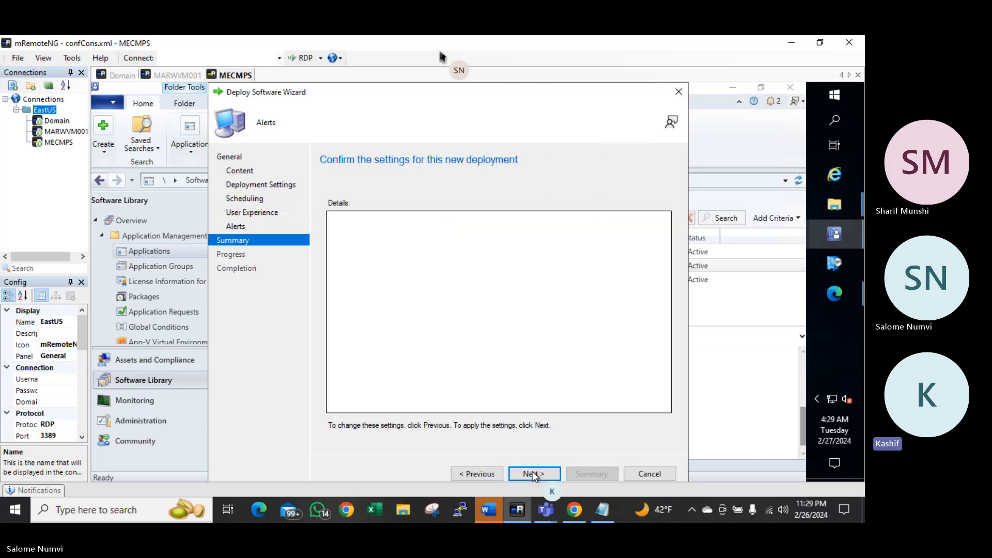
left_click(533, 471)
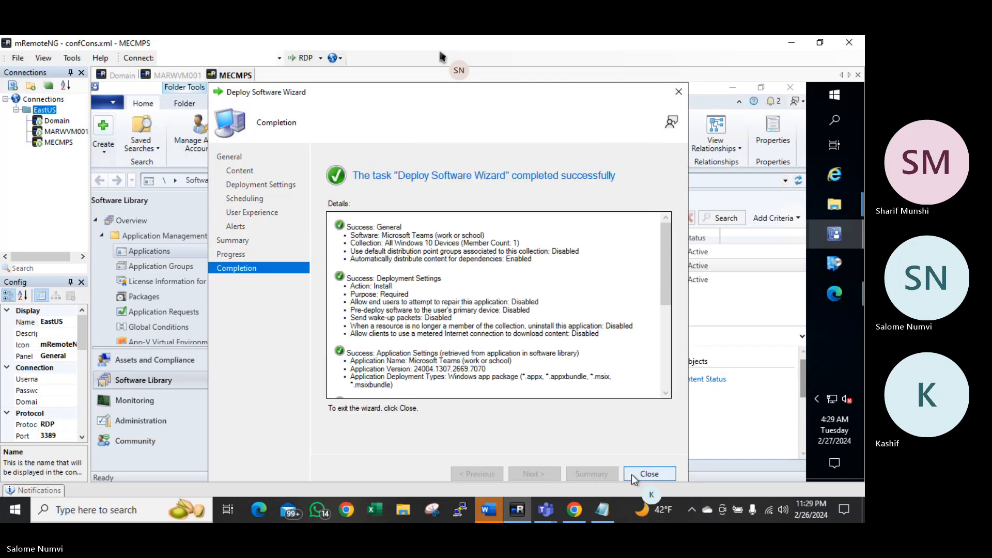
Close the deployment wizard and show the MARWVM001 remote desktop in mRemoteNG
left_click(633, 473)
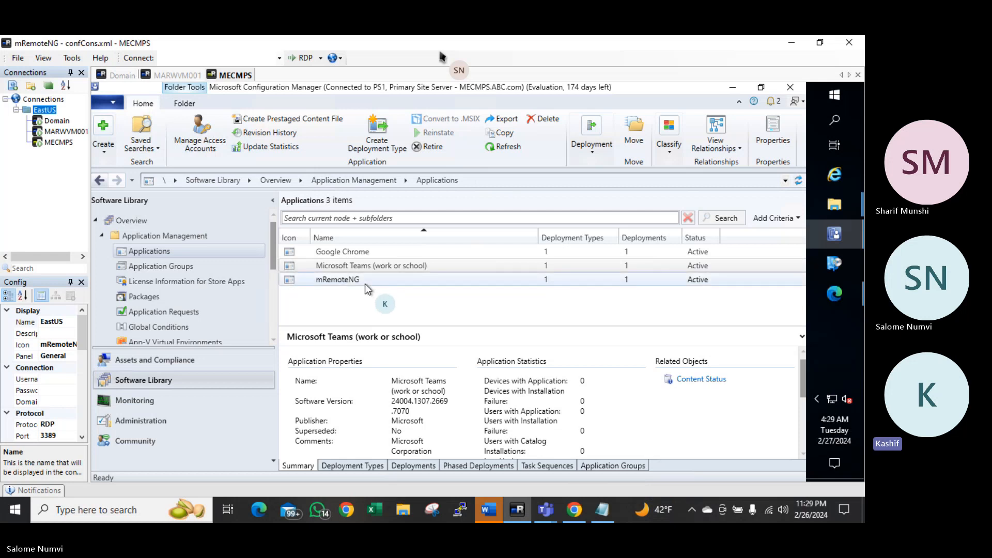
left_click(62, 132)
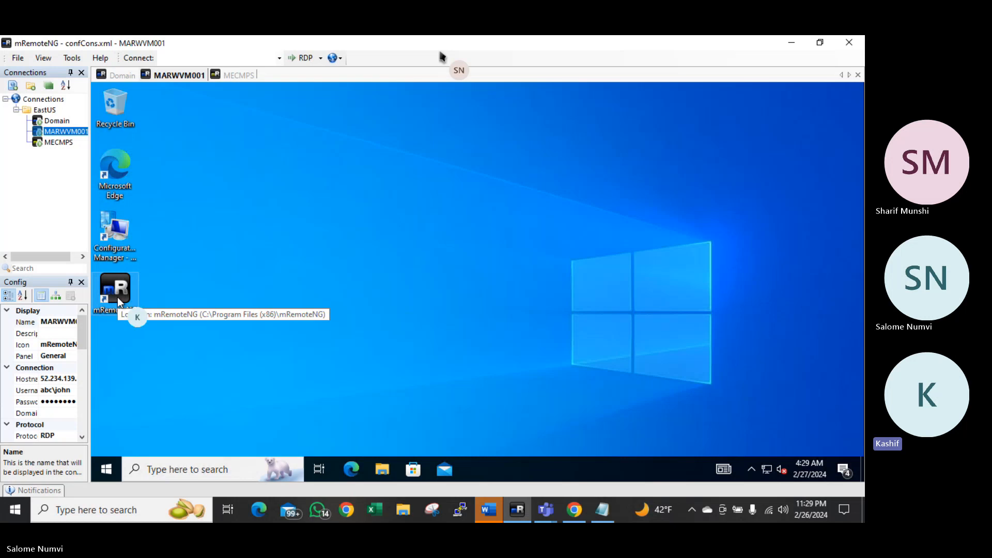
left_click_drag(117, 297, 261, 290)
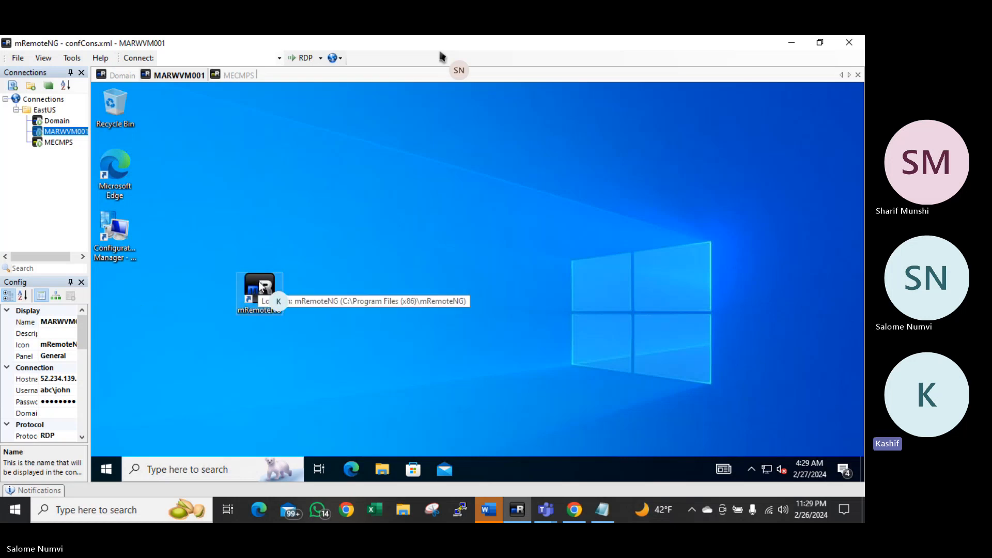
left_click_drag(193, 249, 340, 355)
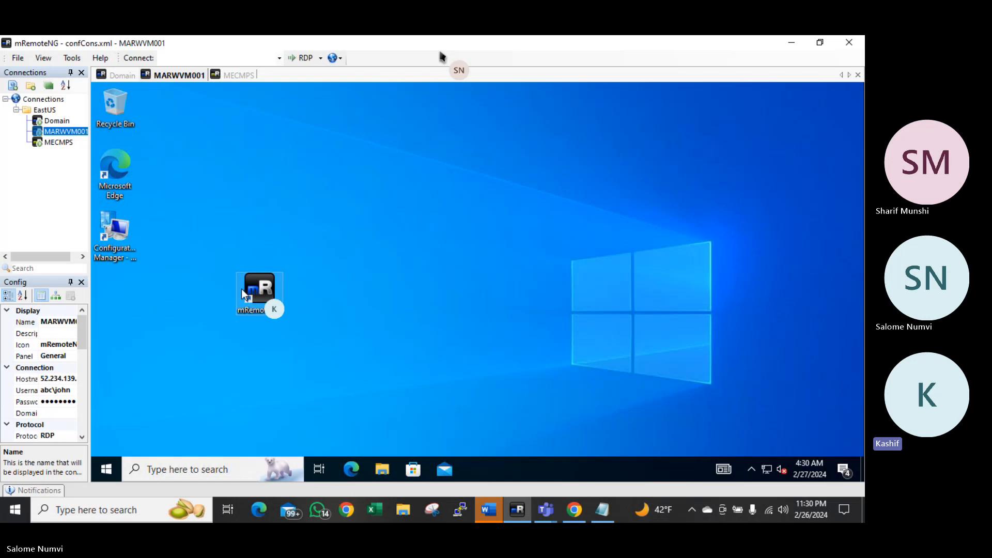
left_click_drag(273, 301, 124, 289)
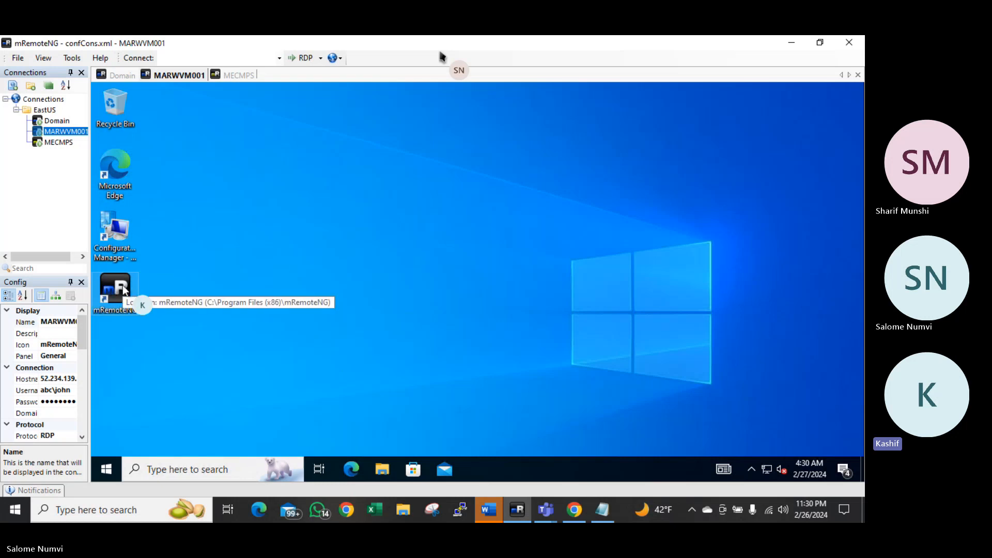
Launch Software Center on MARWVM001 and pin it to the taskbar
left_click(107, 471)
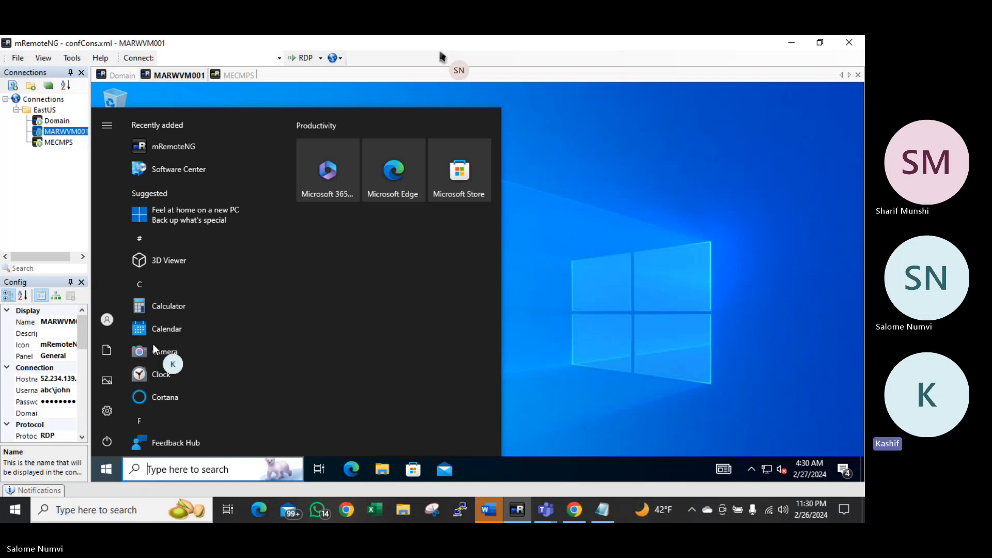
left_click(194, 169)
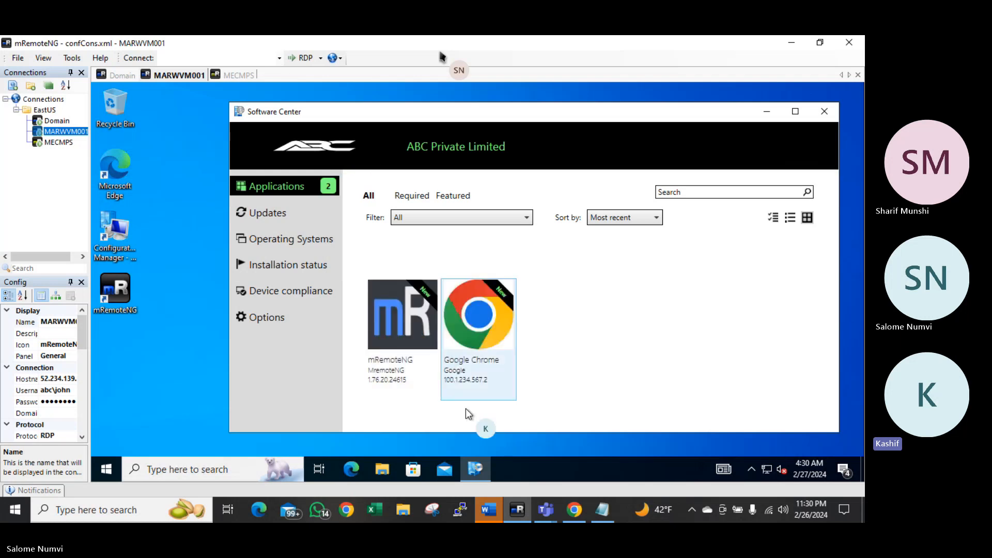
right_click(474, 467)
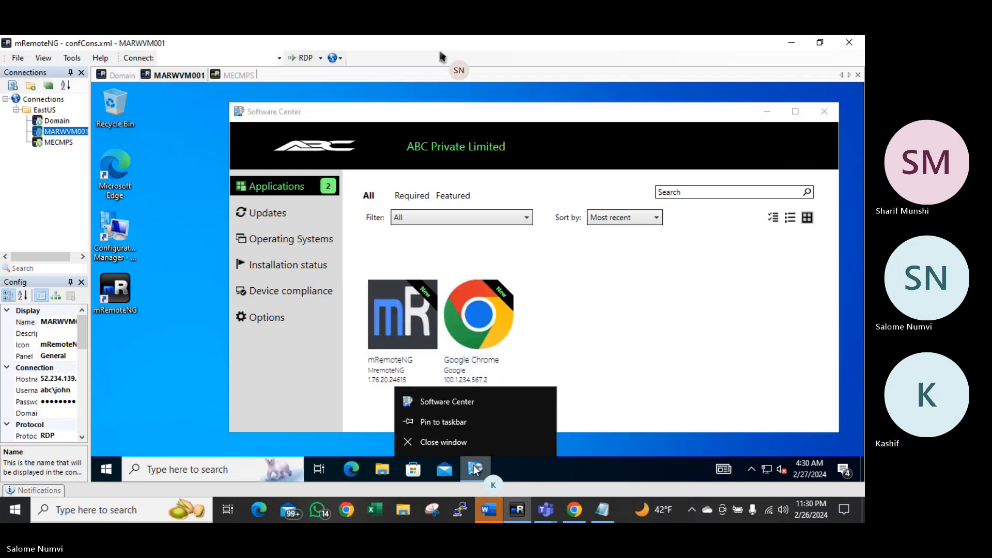
left_click(451, 426)
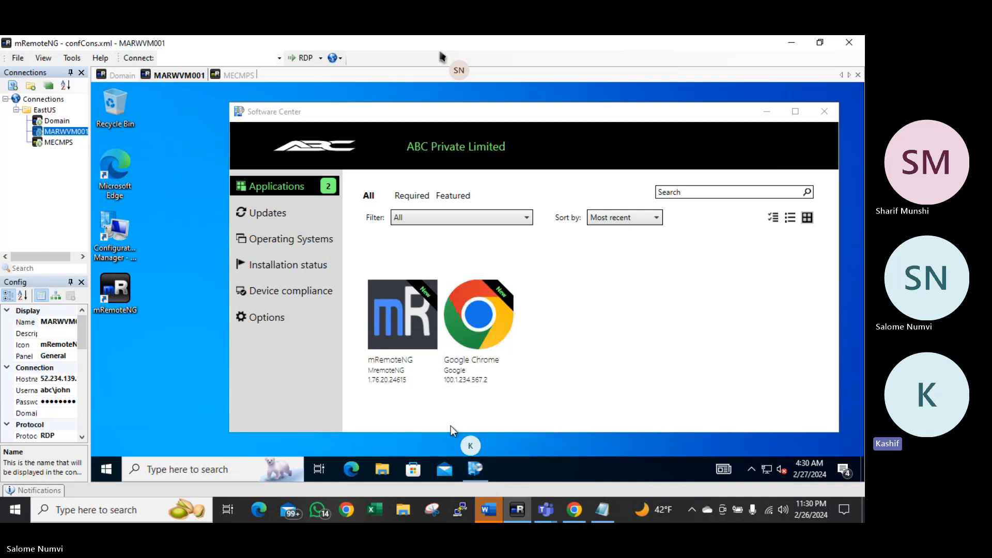
mouse_move(448, 440)
After viewing mRemoteNG, install Google Chrome 100.1234.567.2 from Software Center on MARWVM001
left_click(398, 327)
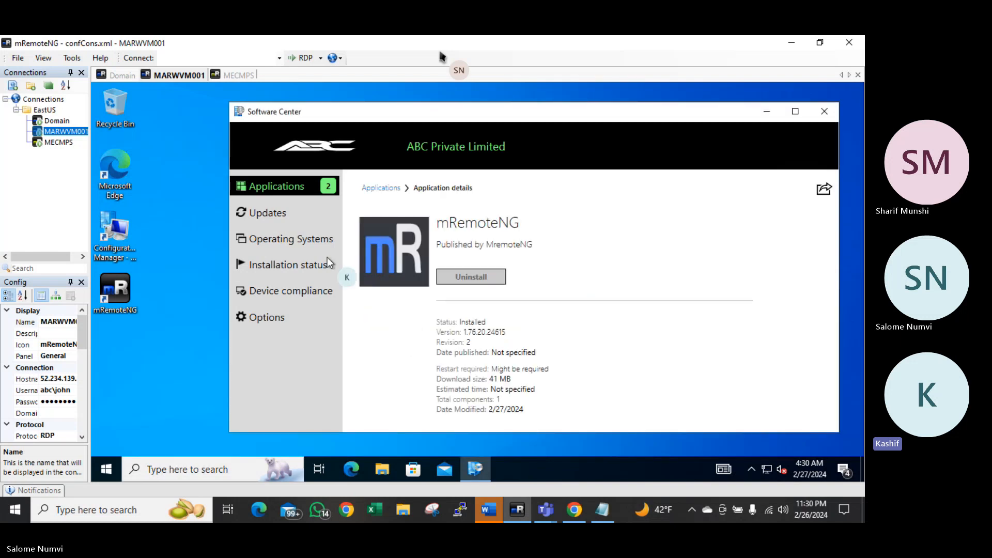
left_click(292, 189)
left_click(491, 312)
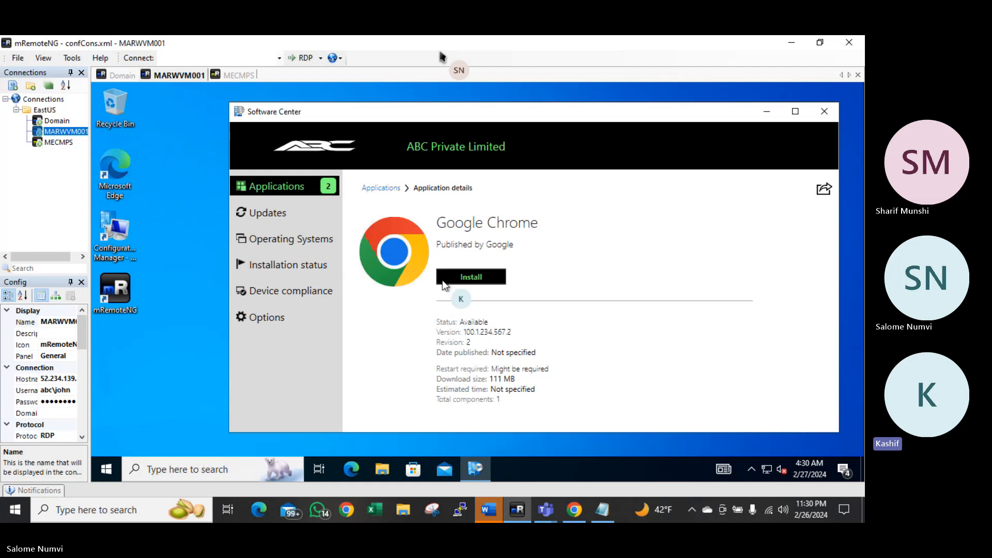
left_click(465, 279)
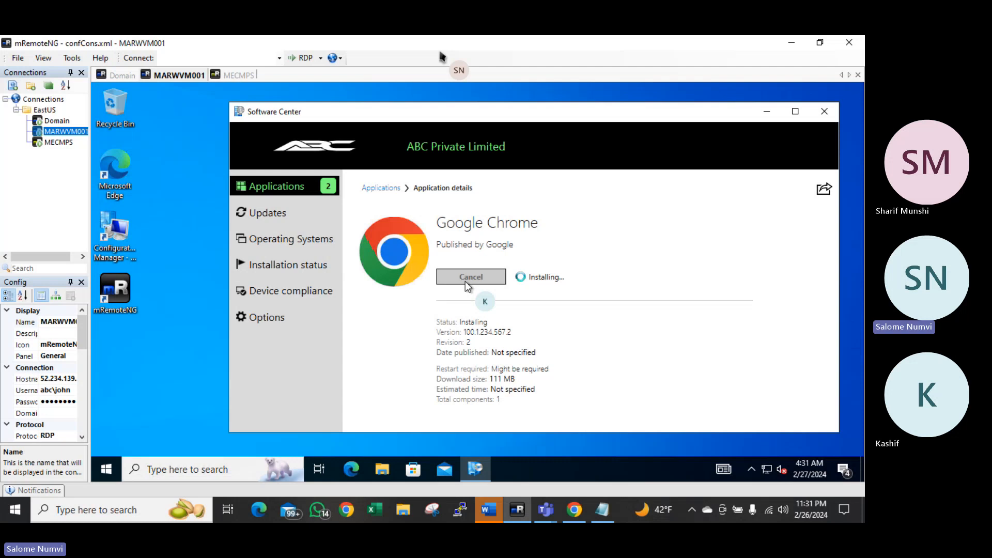
left_click(468, 279)
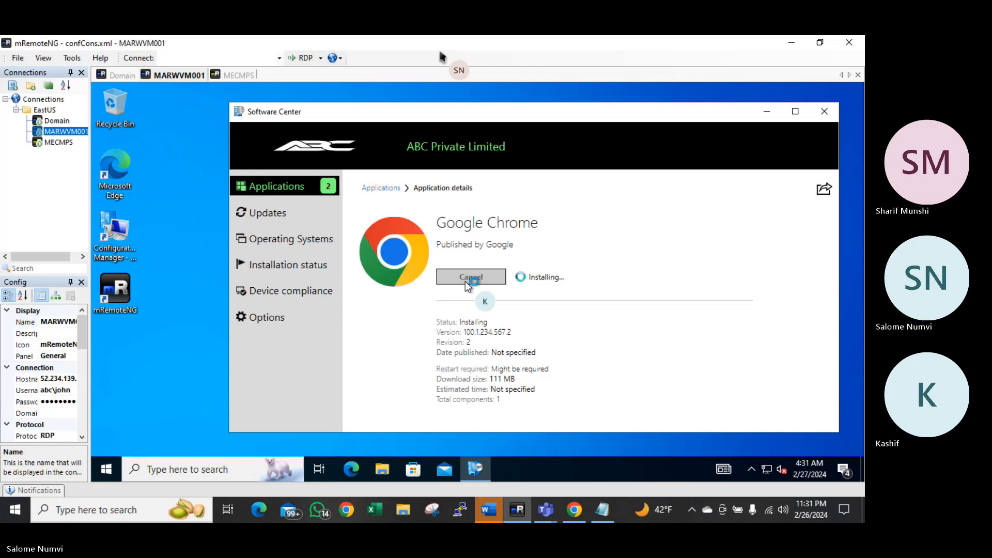
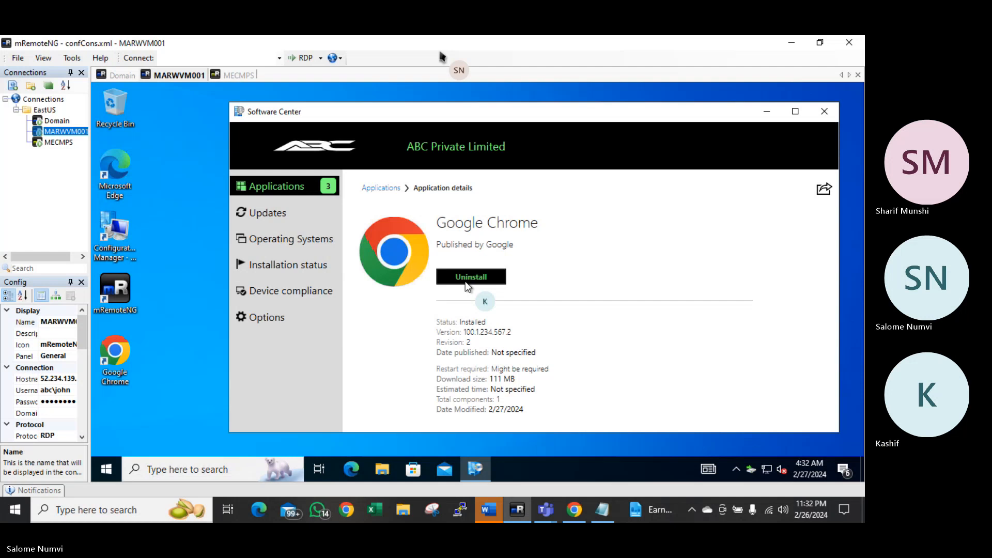
Return to the client's Software Center Applications list, then switch to the MECMPS server session
left_click(291, 189)
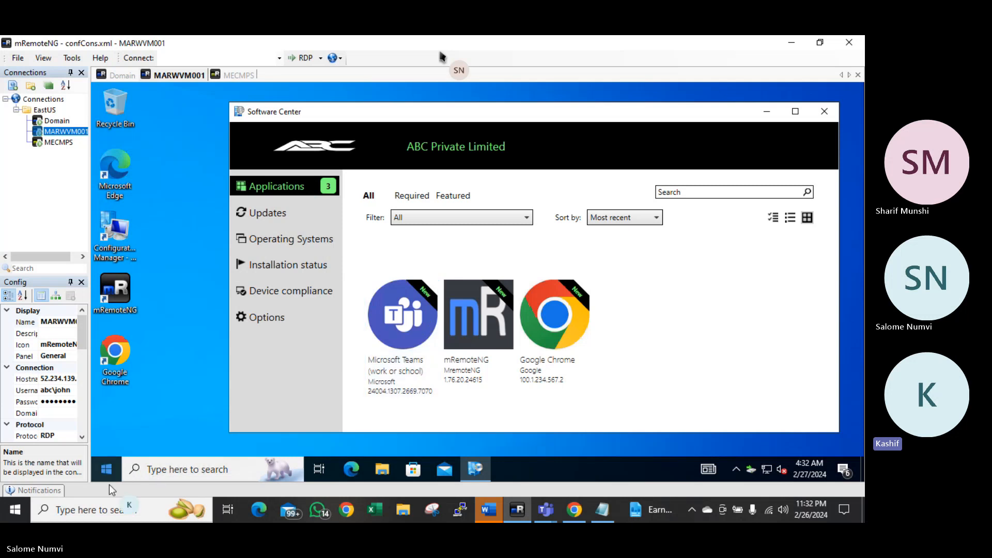
left_click(97, 473)
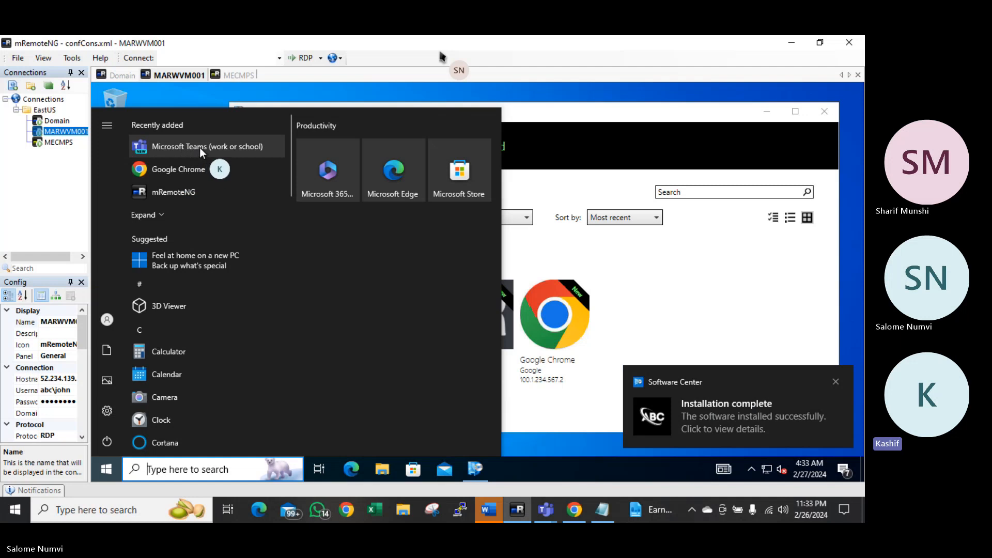
left_click(209, 98)
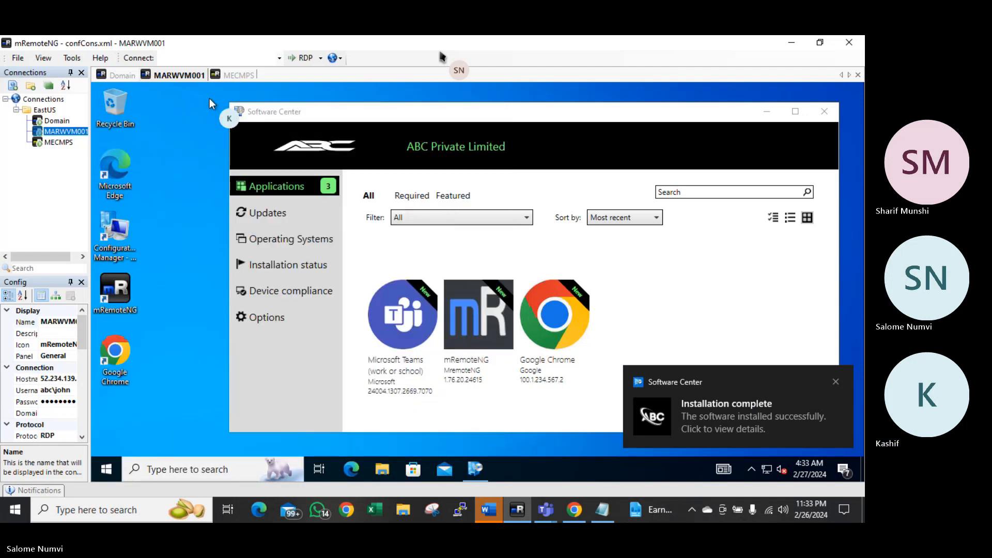
left_click(106, 471)
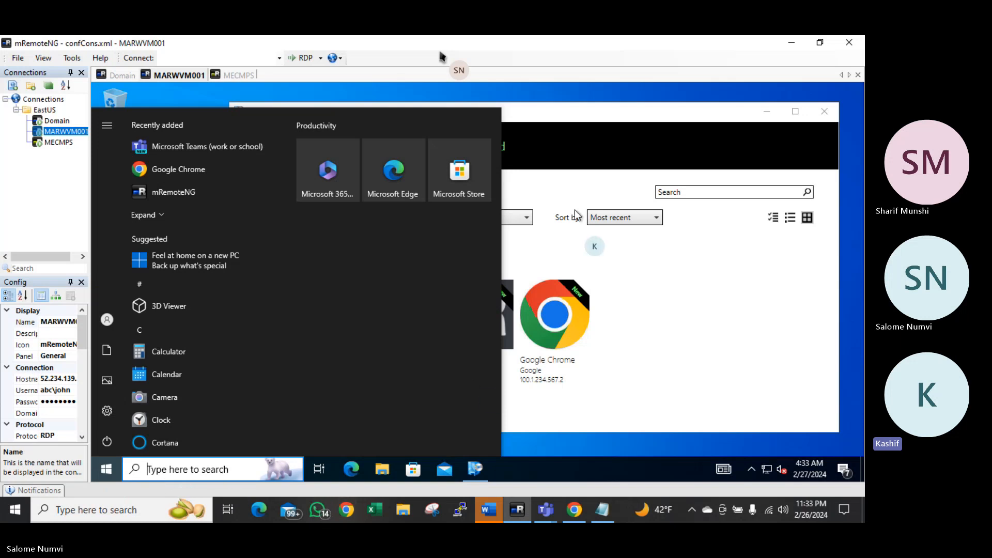
left_click(480, 93)
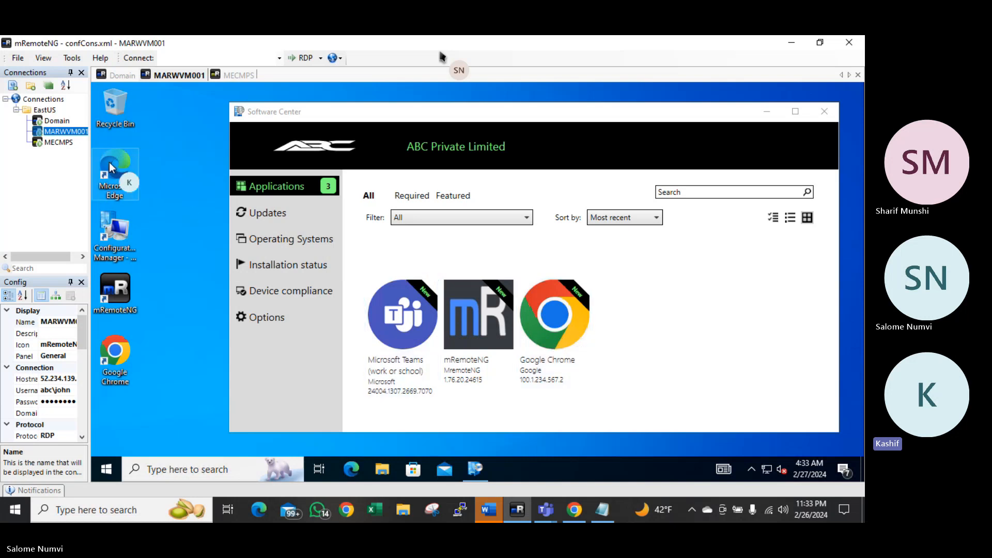
left_click(57, 142)
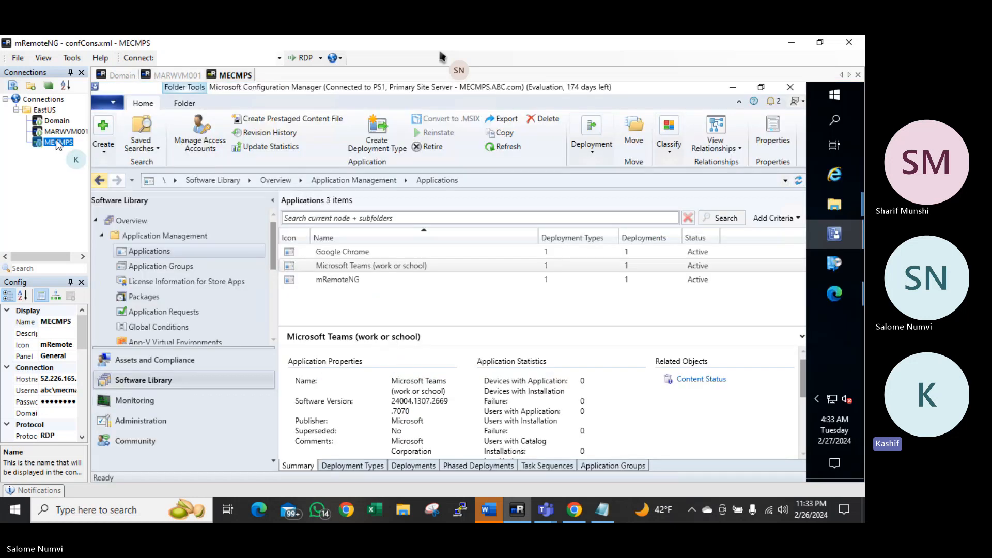
Launch Software Center on the MECMPS server and start installing Google Chrome
left_click(733, 88)
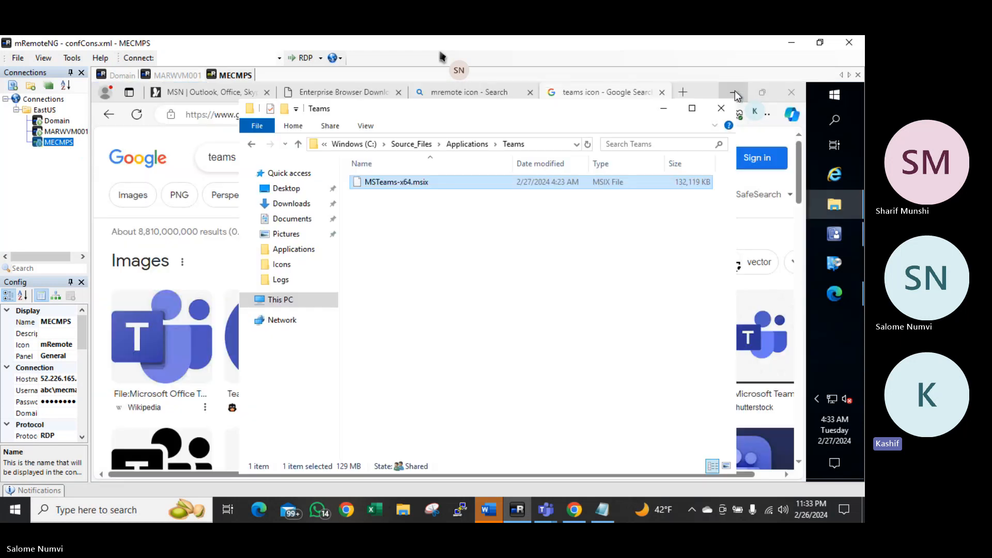
left_click(836, 96)
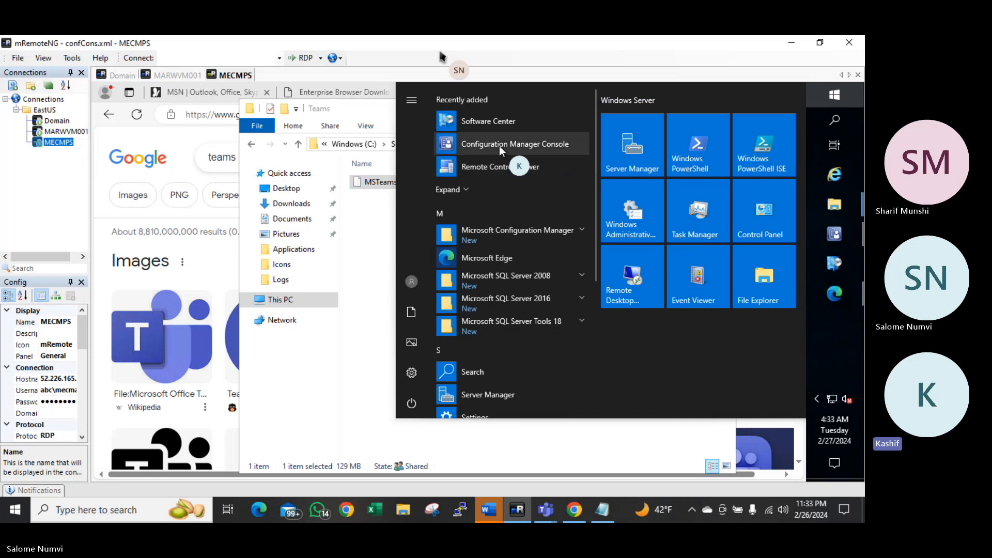
left_click(488, 123)
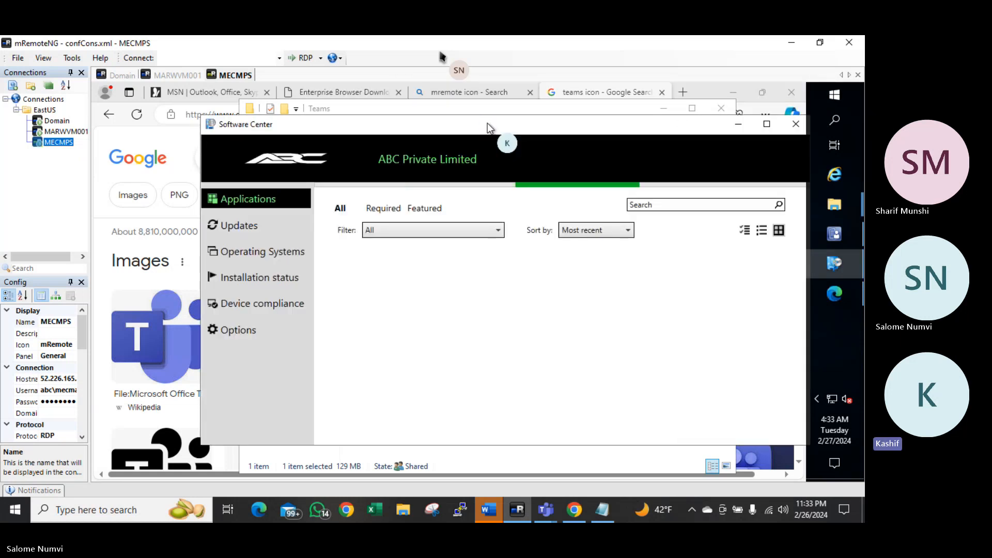
left_click(374, 331)
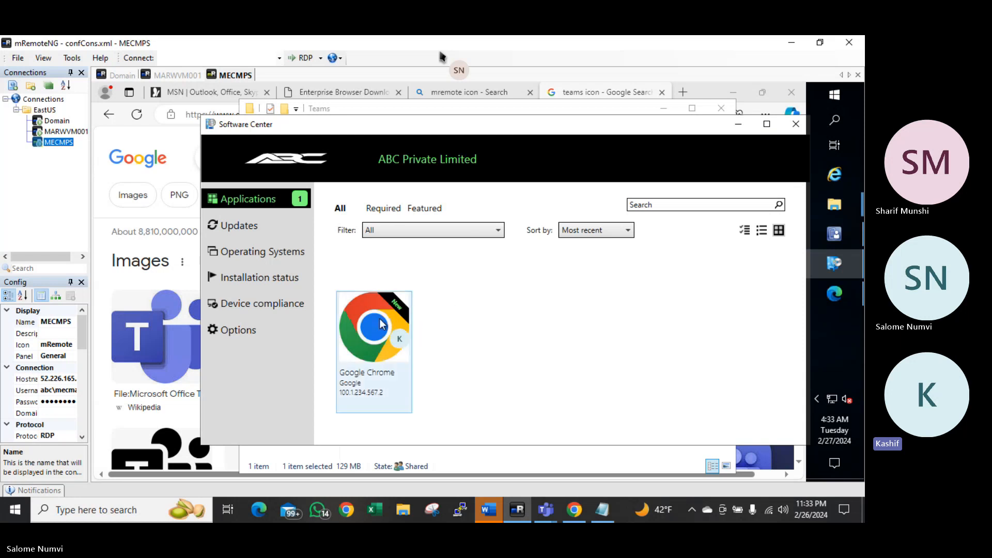
left_click(452, 290)
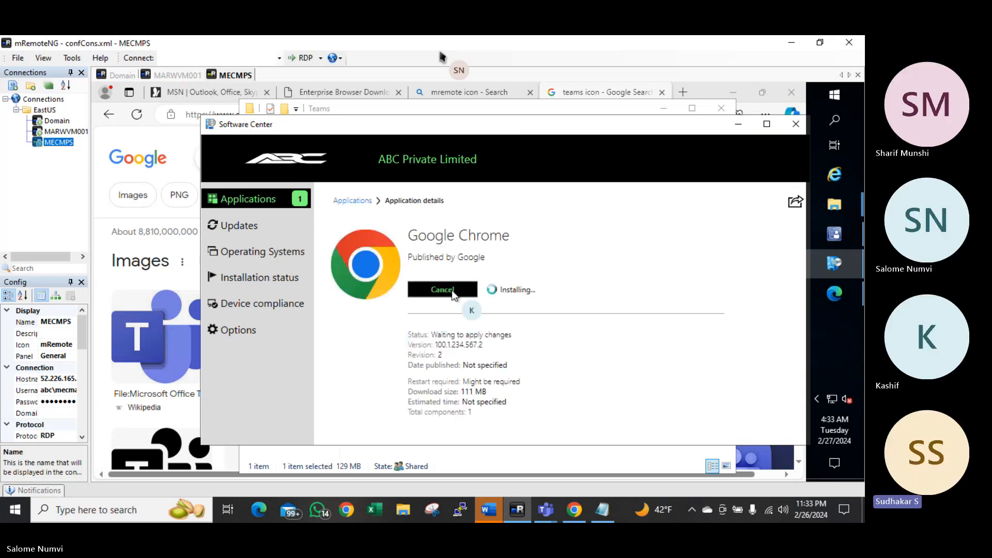
left_click(273, 199)
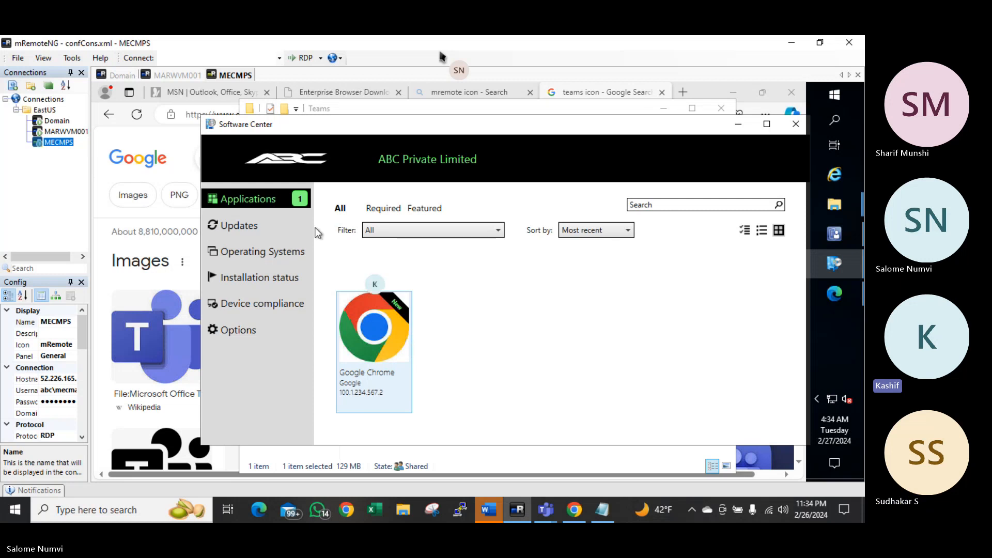
On the Domain server, close Server Manager and install Google Chrome from Software Center, then return to MECMPS
left_click(120, 75)
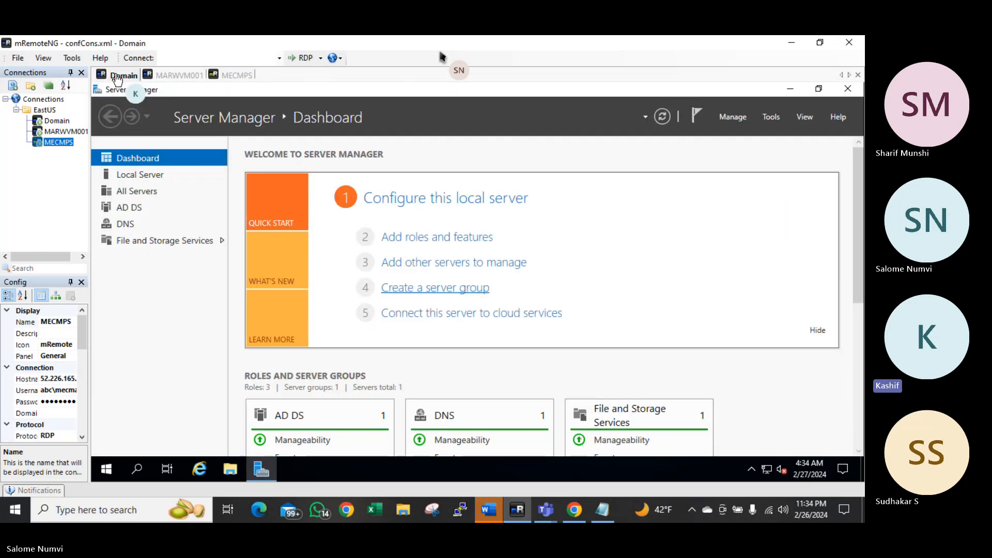
left_click(847, 88)
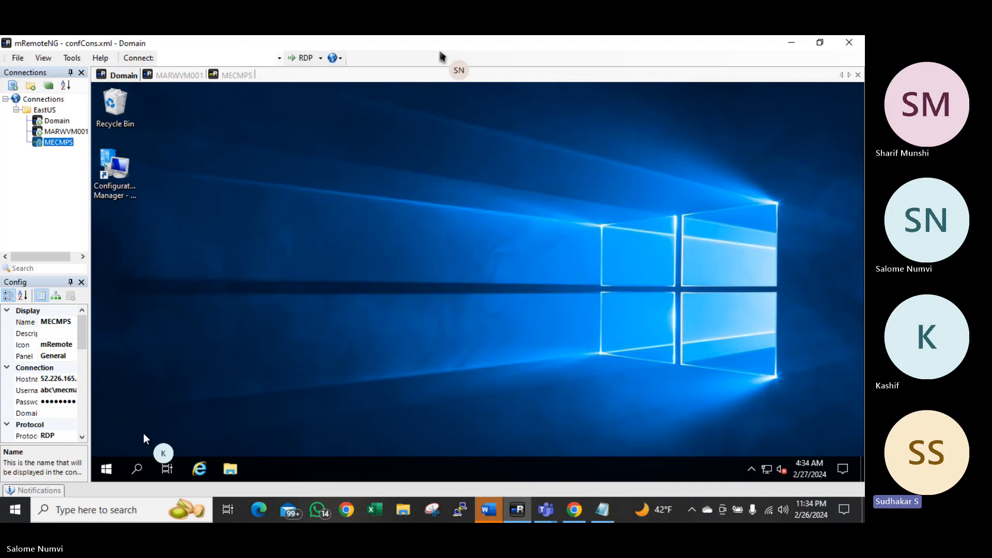
left_click(107, 471)
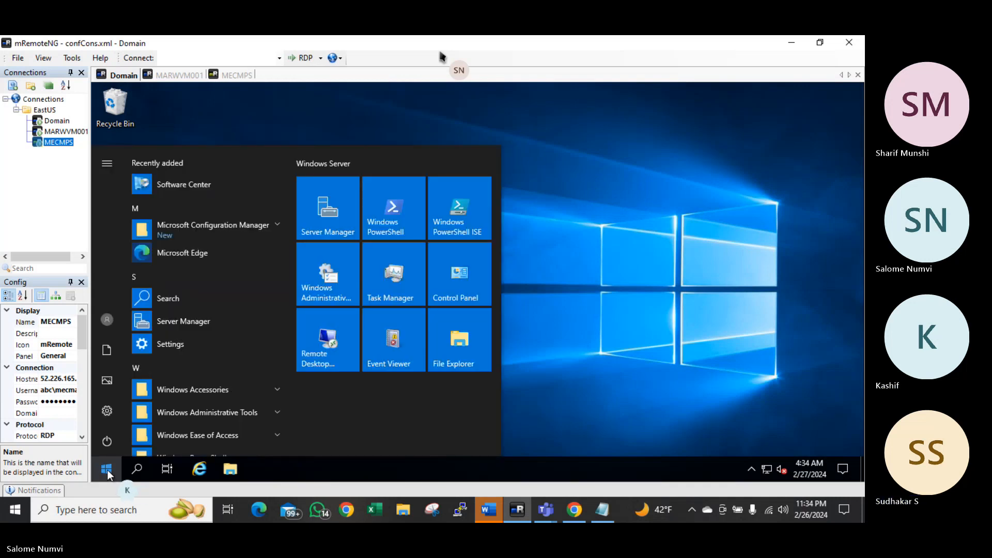
left_click(192, 185)
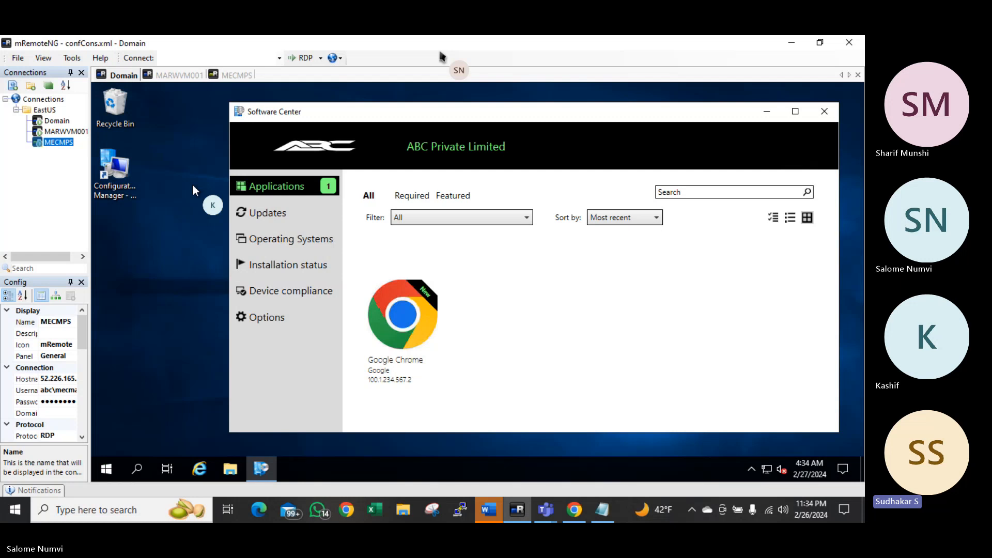
left_click(397, 315)
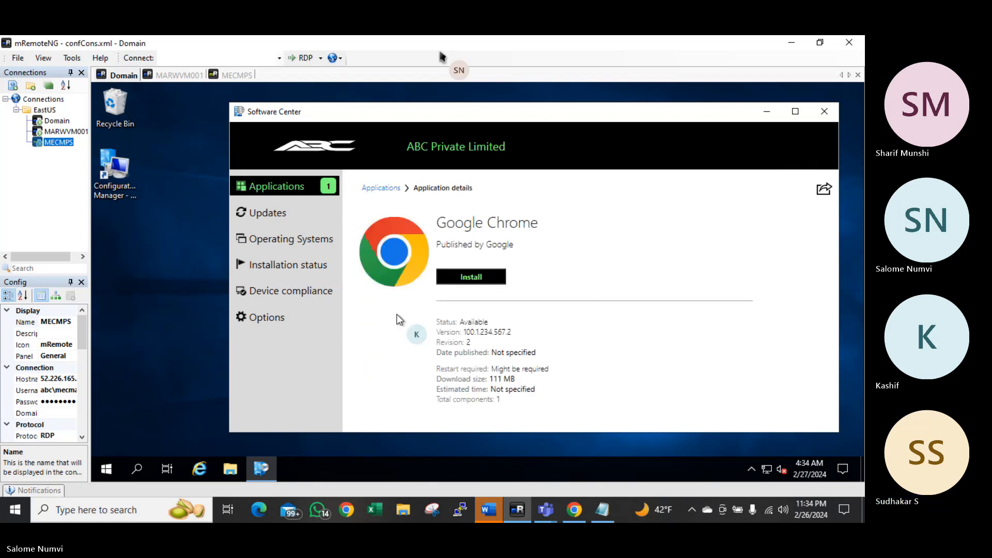
left_click(472, 279)
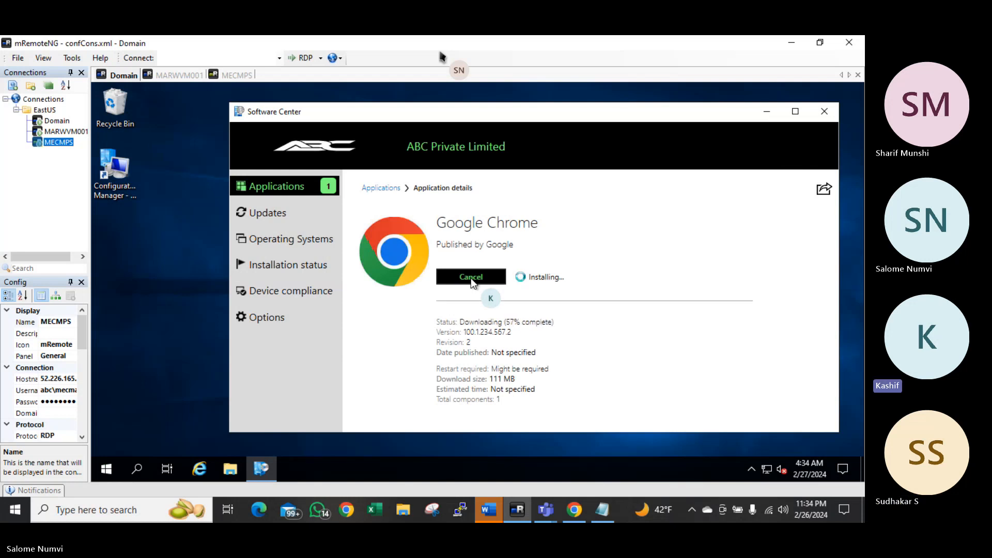
left_click(57, 123)
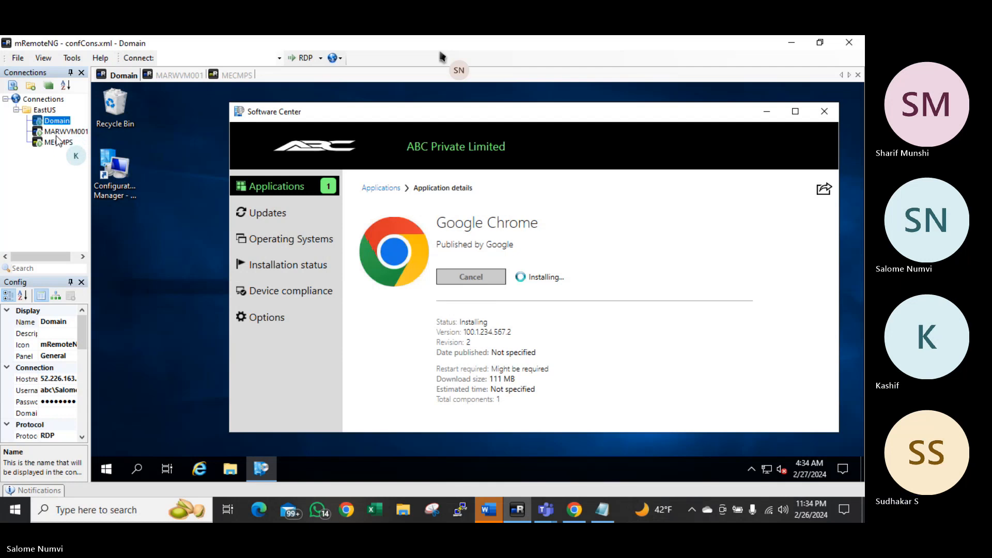
left_click(57, 143)
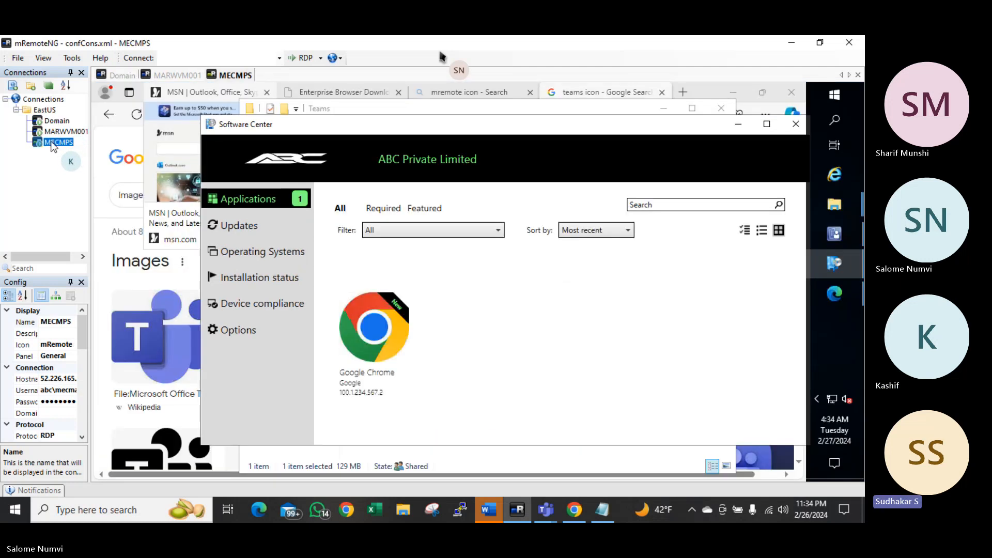
Confirm Google Chrome shows Installed, close Software Center and Edge, and bring up the Configuration Manager console
left_click(383, 378)
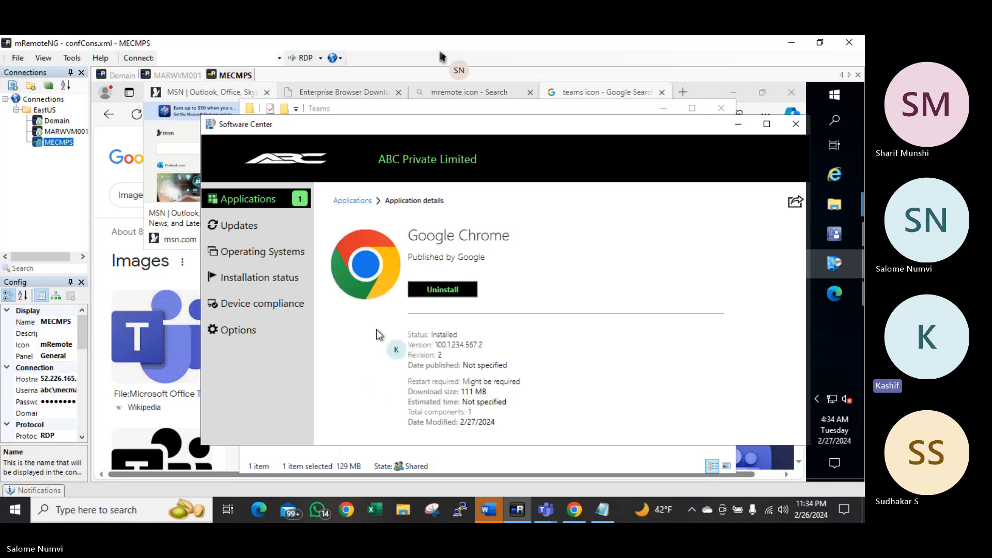
left_click(795, 126)
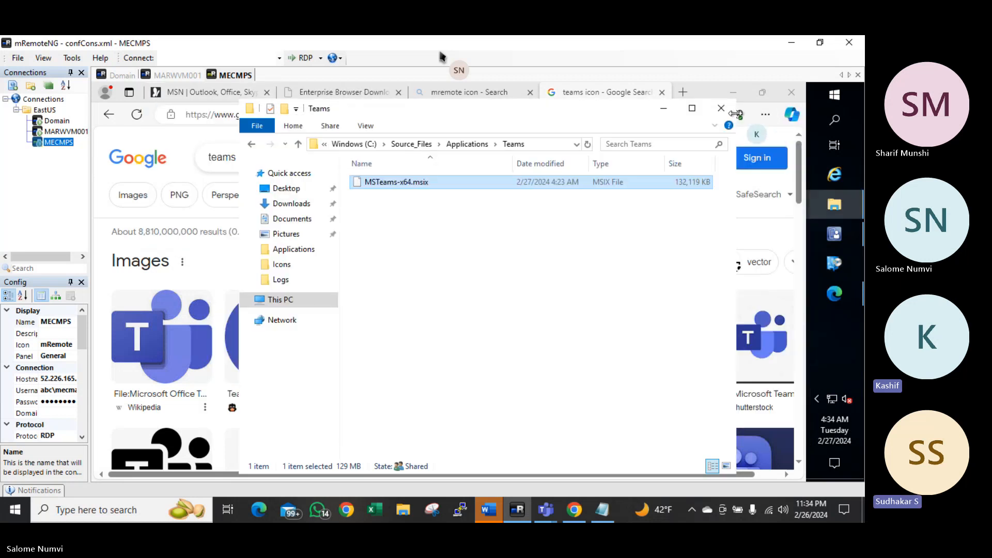
left_click(753, 101)
left_click(790, 93)
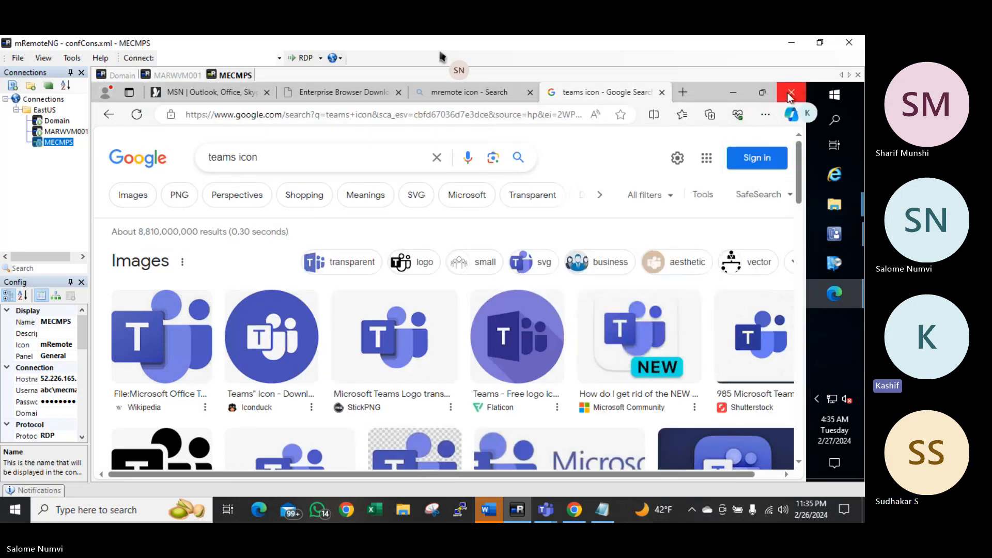
left_click(788, 92)
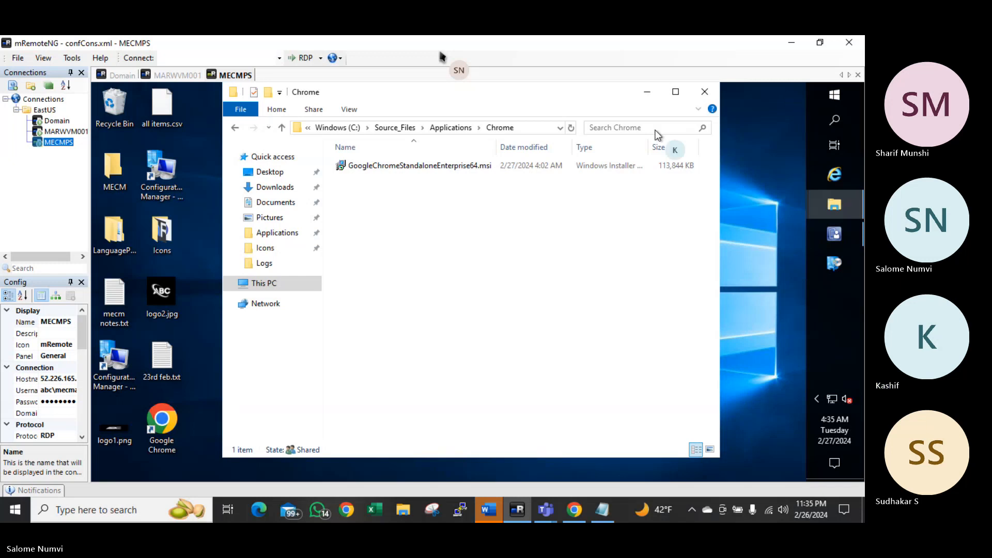
left_click(158, 422)
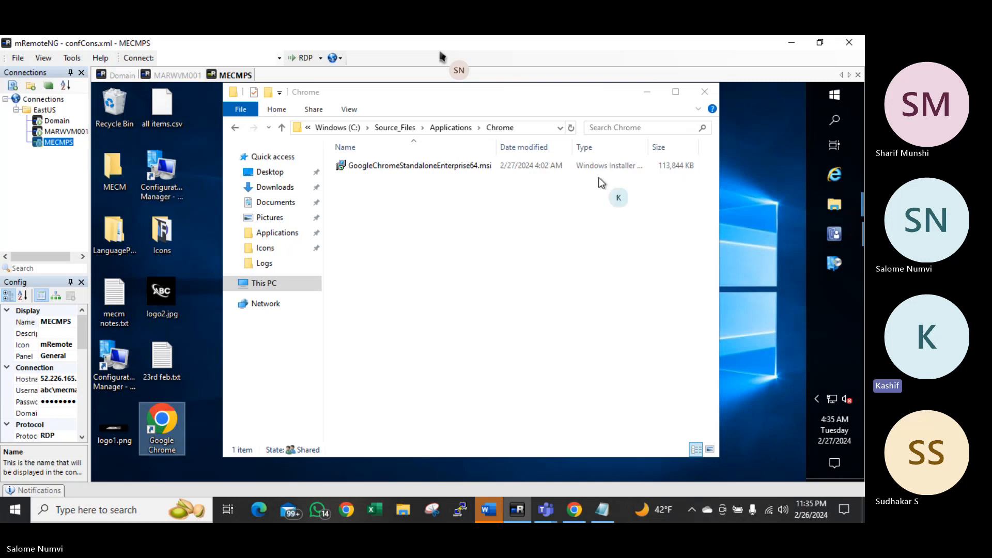
left_click(834, 234)
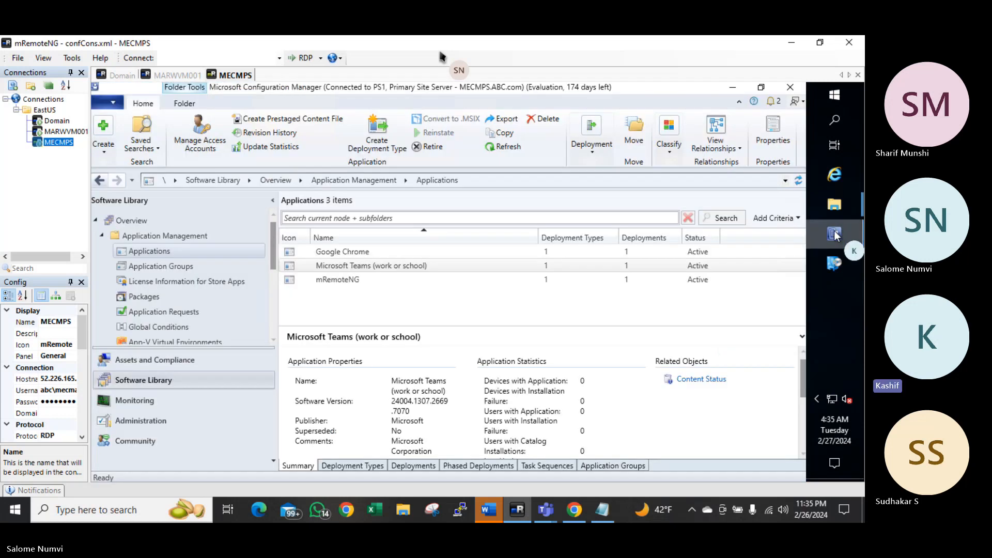
Start a new application of type Windows app package (in the Windows Store) and browse the Store
right_click(155, 252)
left_click(231, 261)
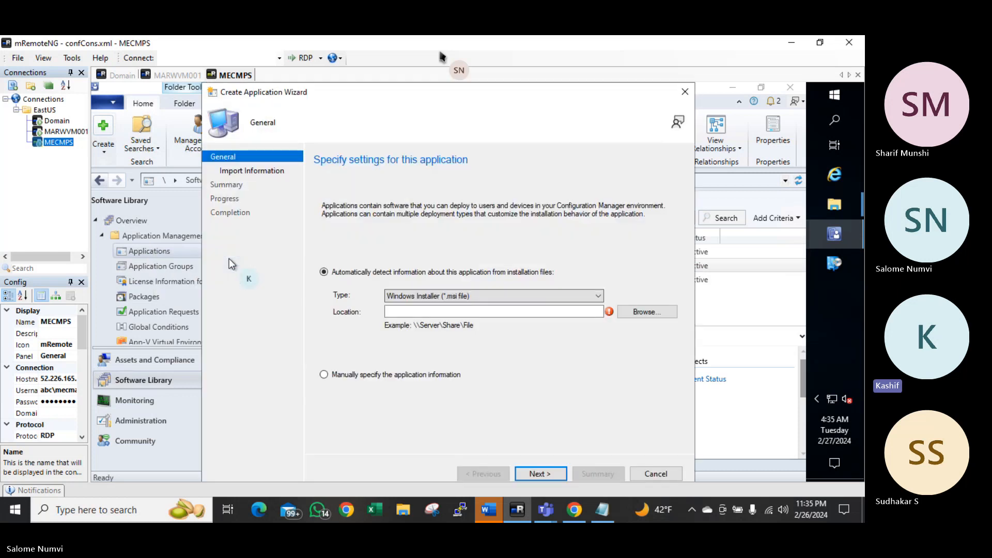
left_click(573, 296)
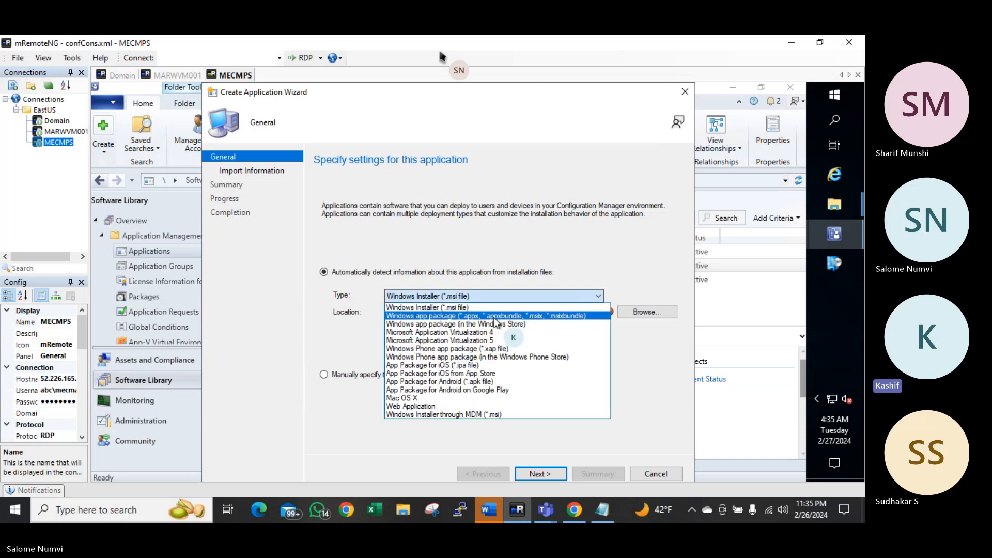
left_click(432, 325)
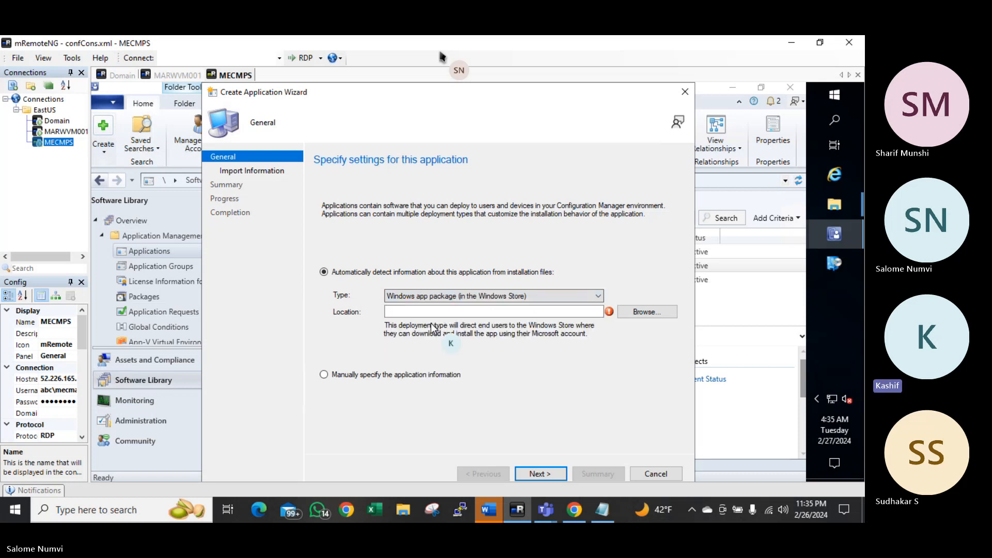
left_click(646, 313)
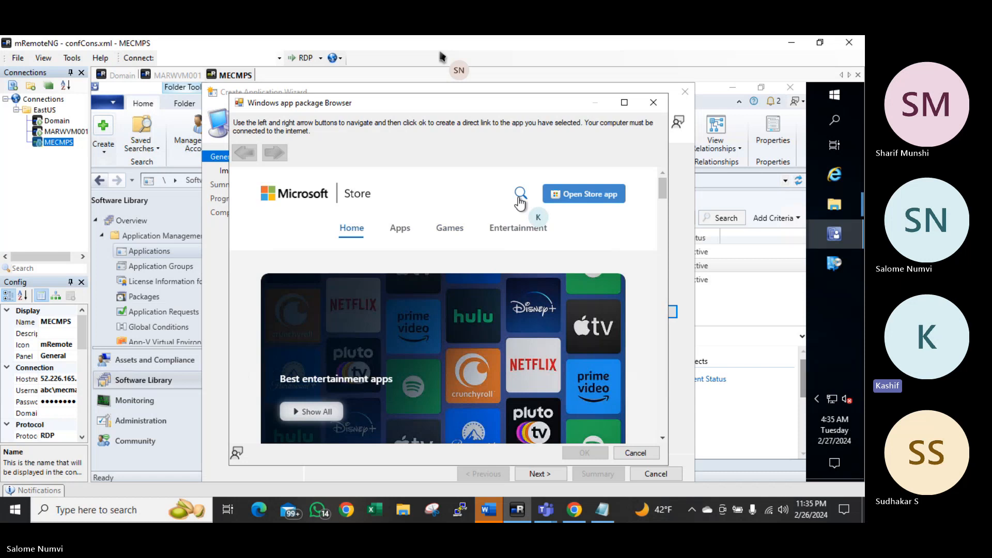
Search the Store for 'adobe reader' and view the Adobe Acrobat Reader DC page
left_click(401, 233)
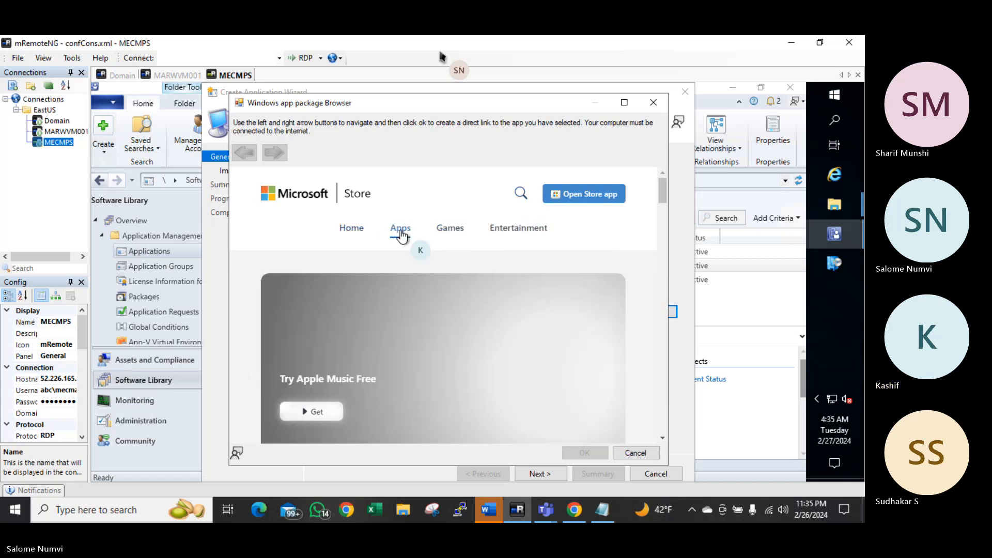
left_click(523, 193)
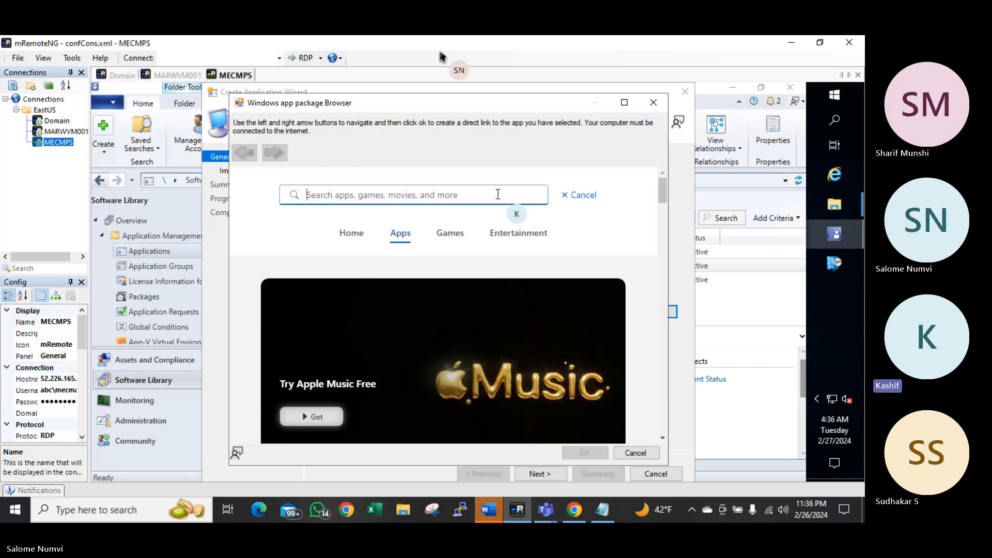
type("ado")
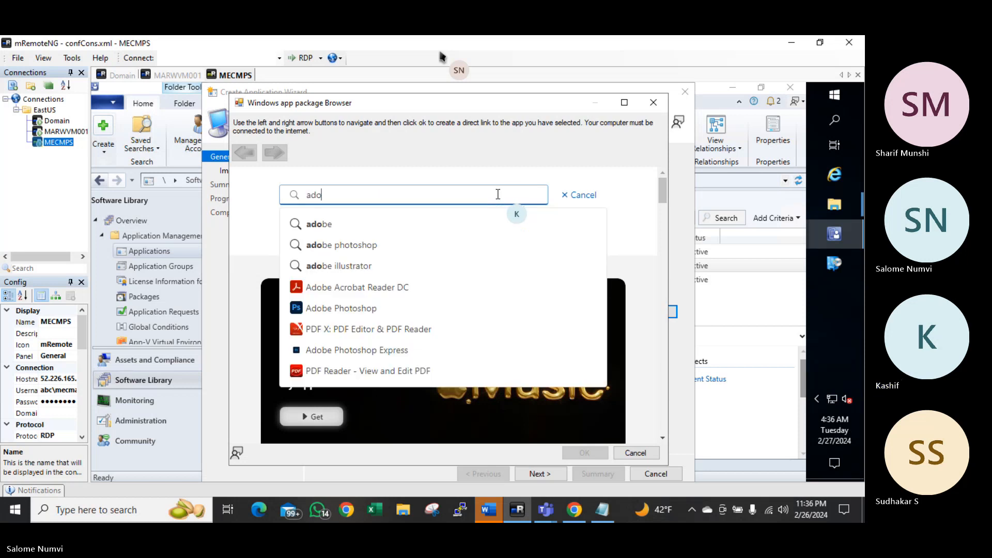
type("be")
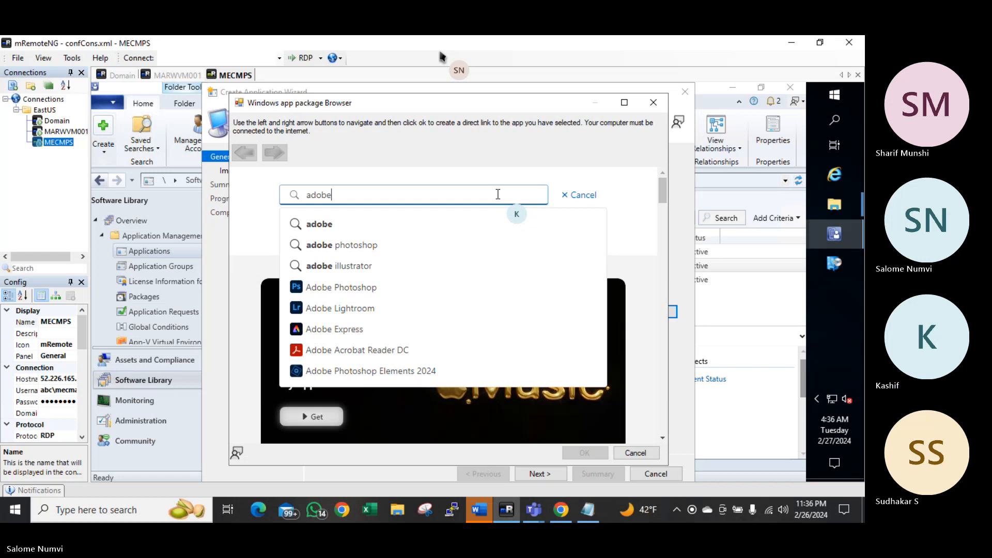
type(" reader")
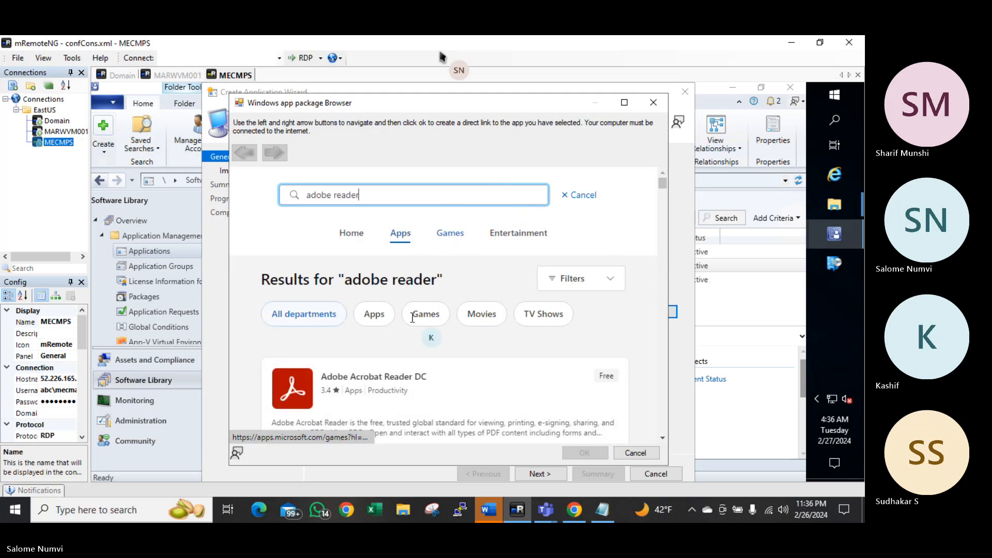
left_click(392, 384)
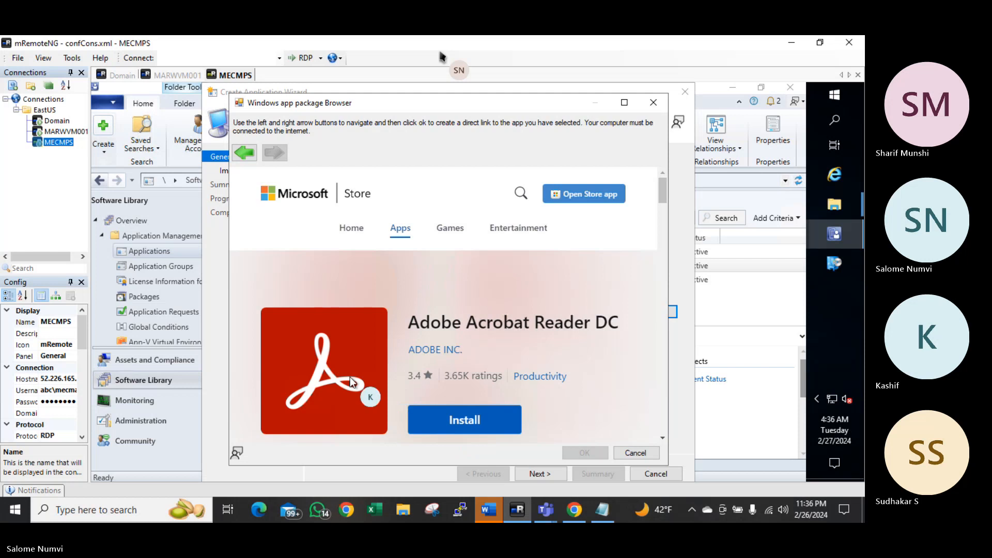
left_click(593, 199)
left_click(246, 152)
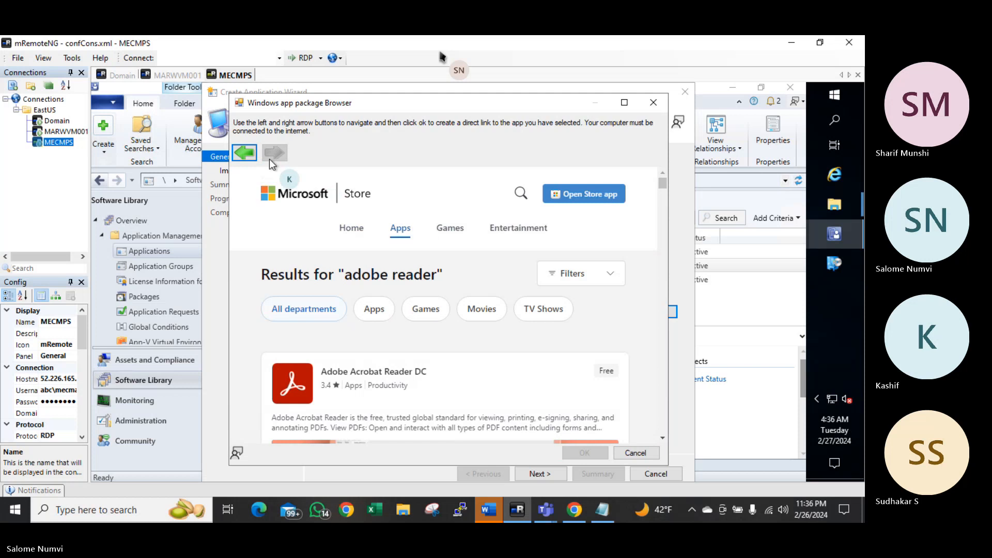
Search the Store for 'windows ter' and download the Windows Terminal installer
left_click(244, 153)
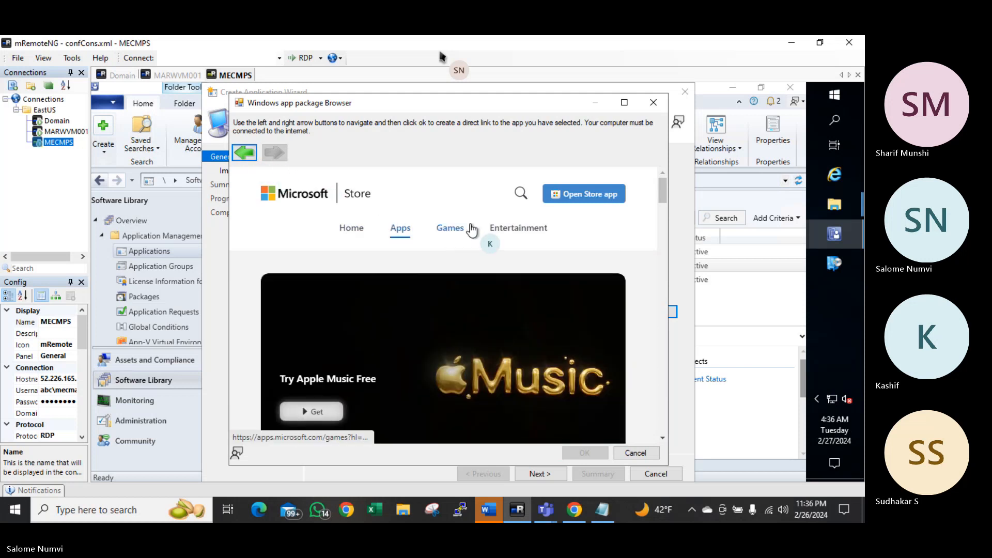
left_click(359, 229)
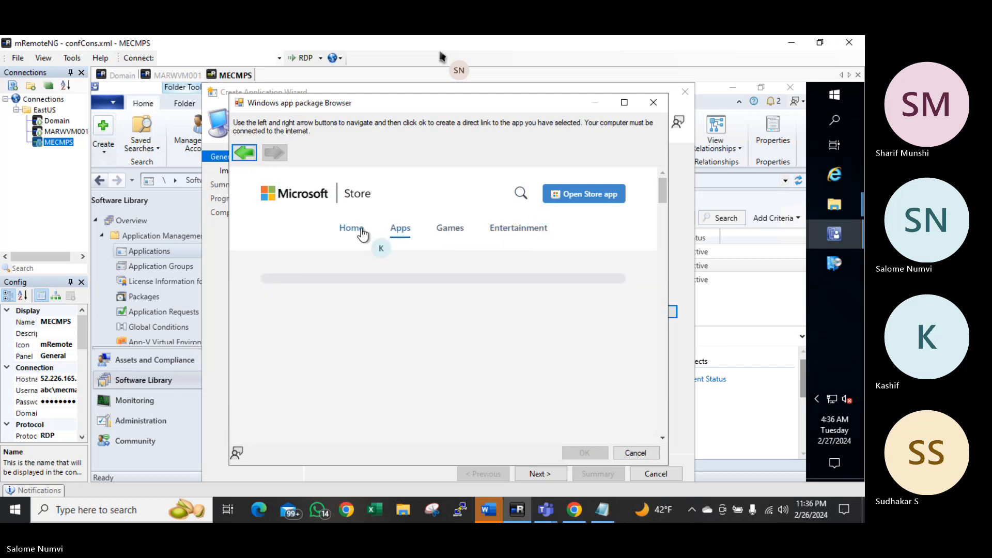
left_click(522, 193)
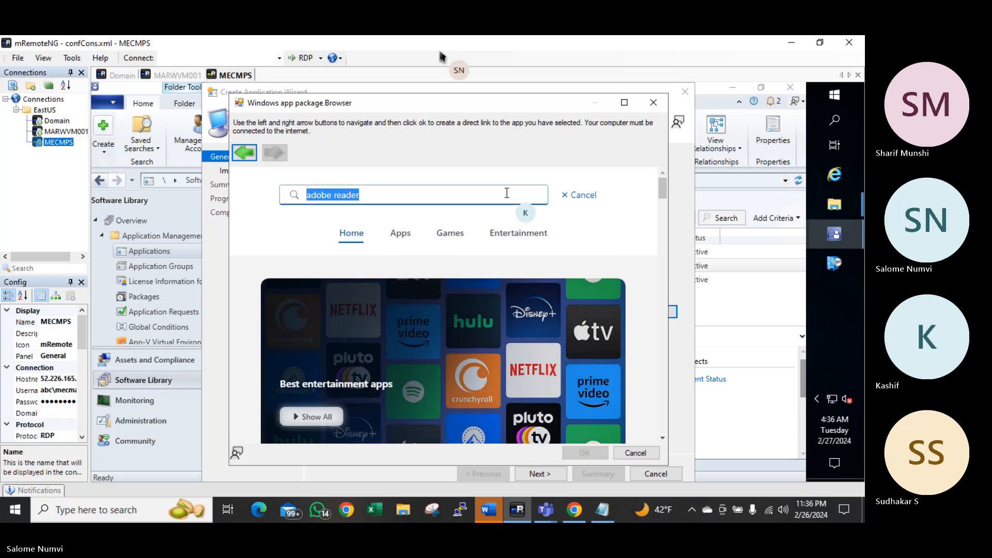
type("windows ter")
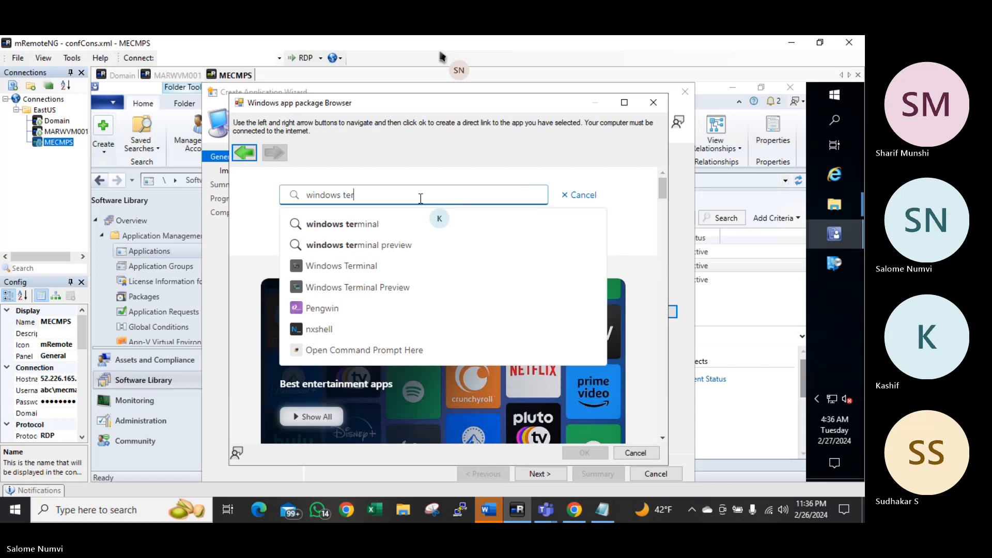
left_click(372, 225)
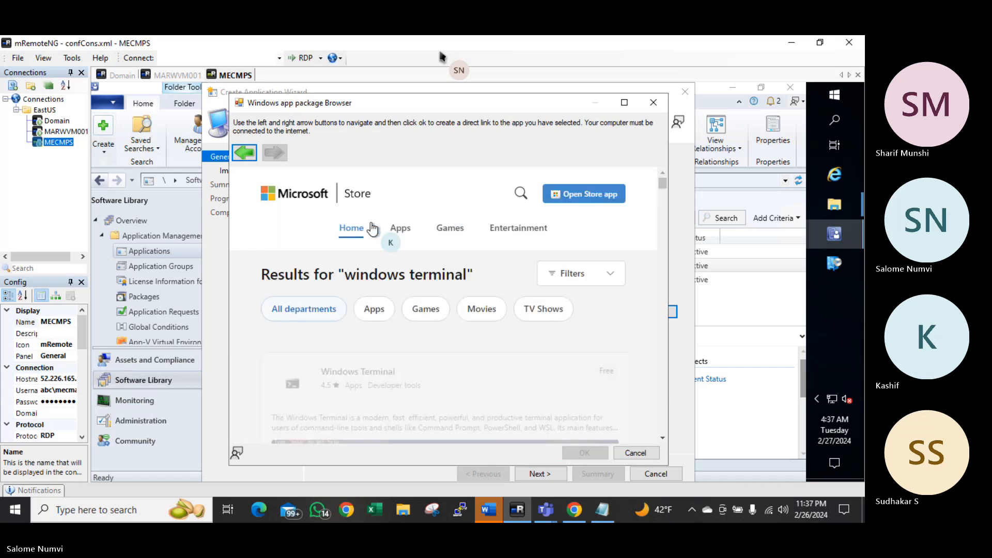
left_click(387, 380)
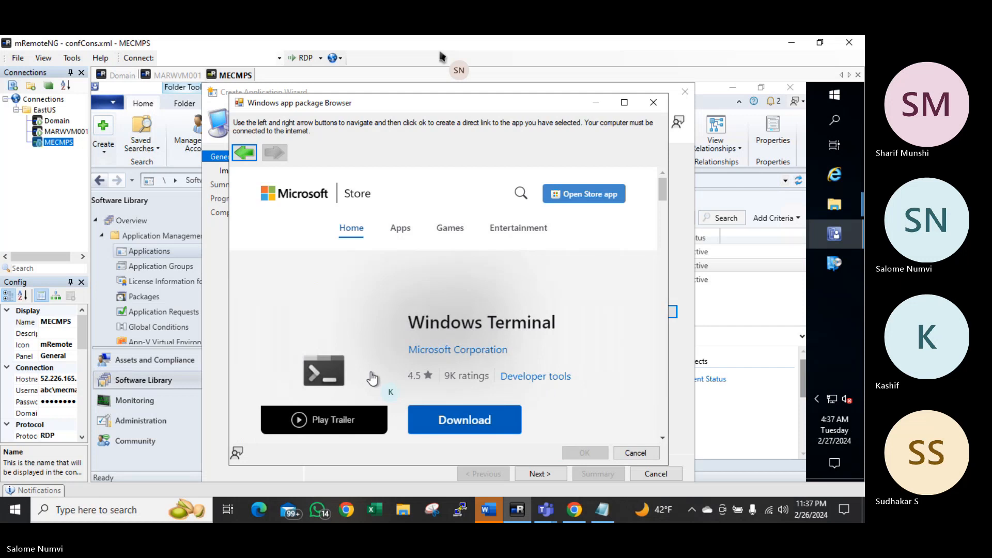
left_click(443, 421)
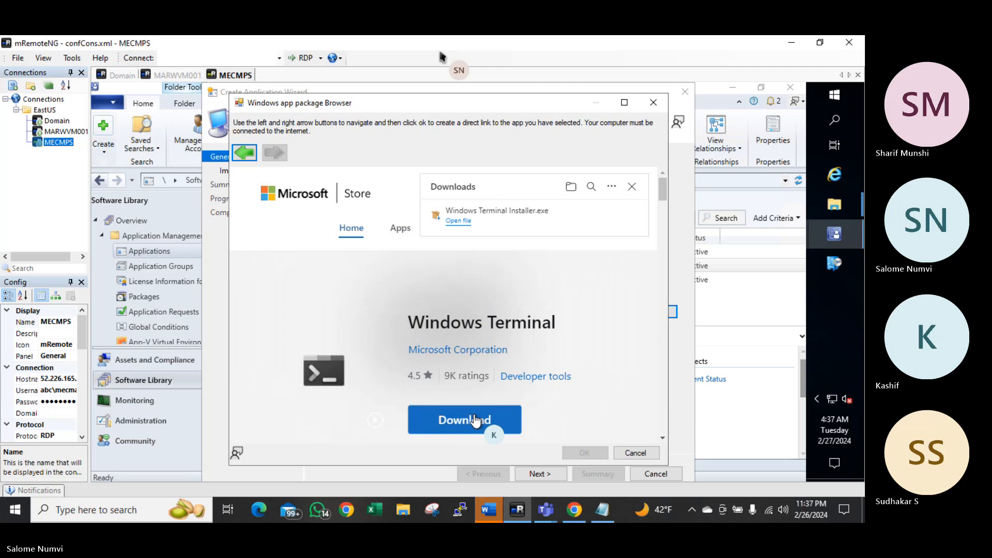
Explore the Windows Terminal page: preview video, other Microsoft Corporation apps, full Store launch
triple_click(477, 325)
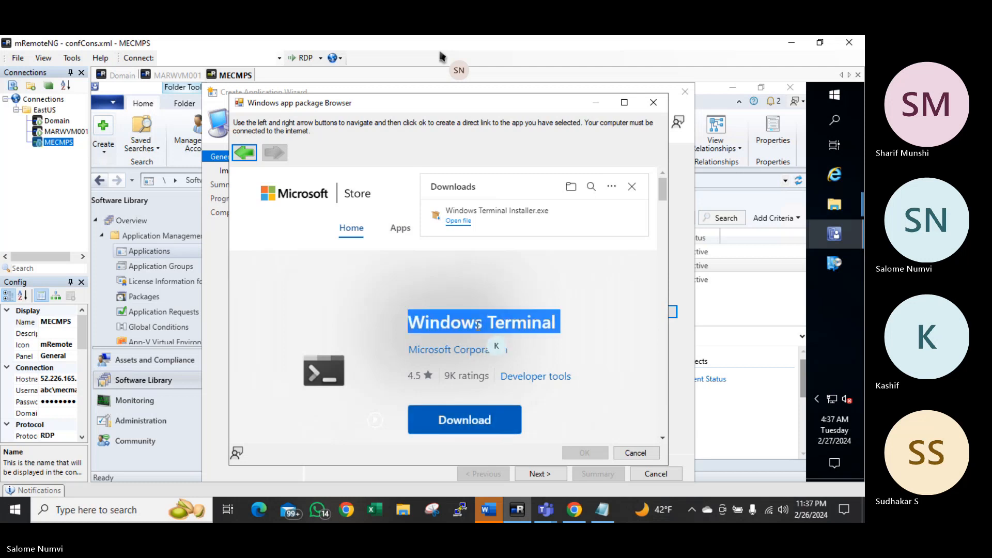
left_click(331, 380)
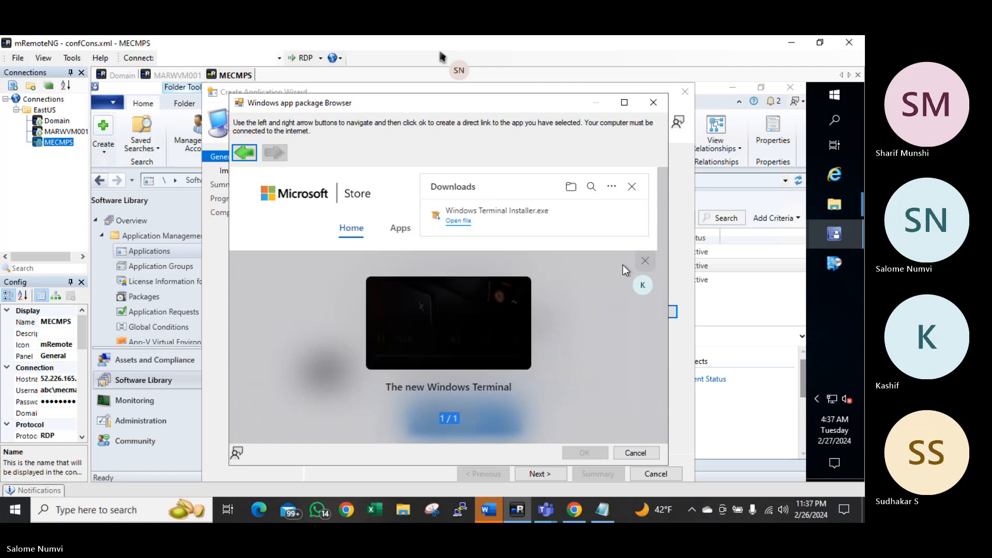
left_click(640, 261)
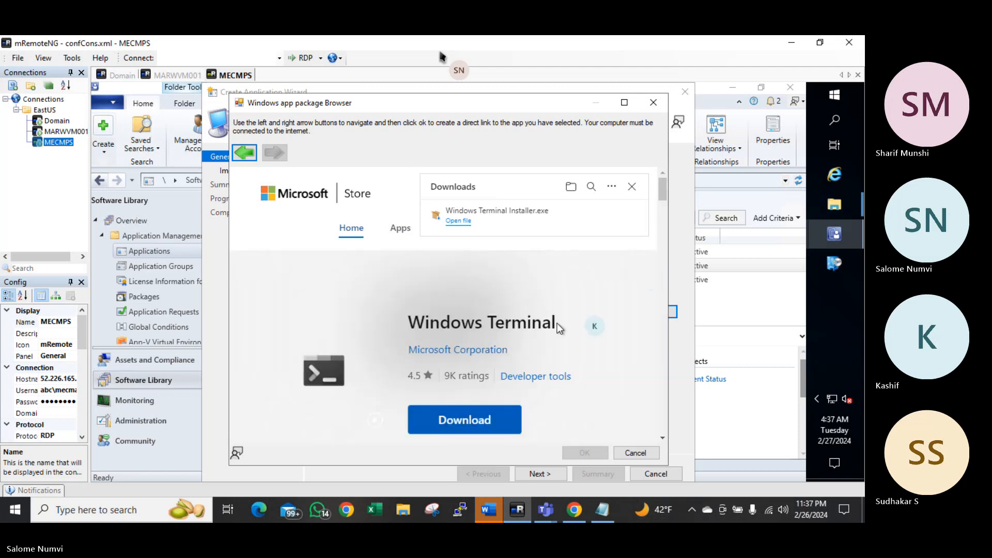
left_click(486, 350)
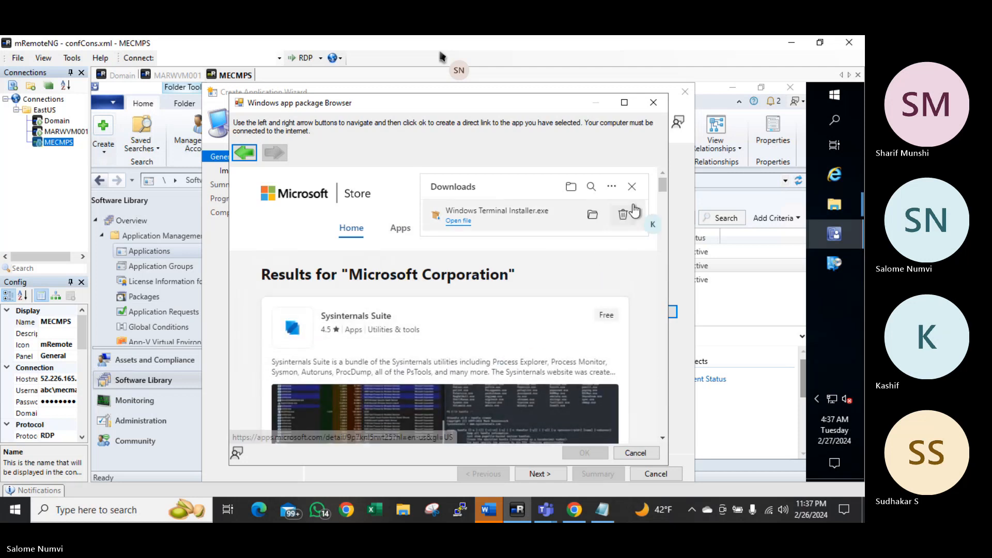
left_click(633, 188)
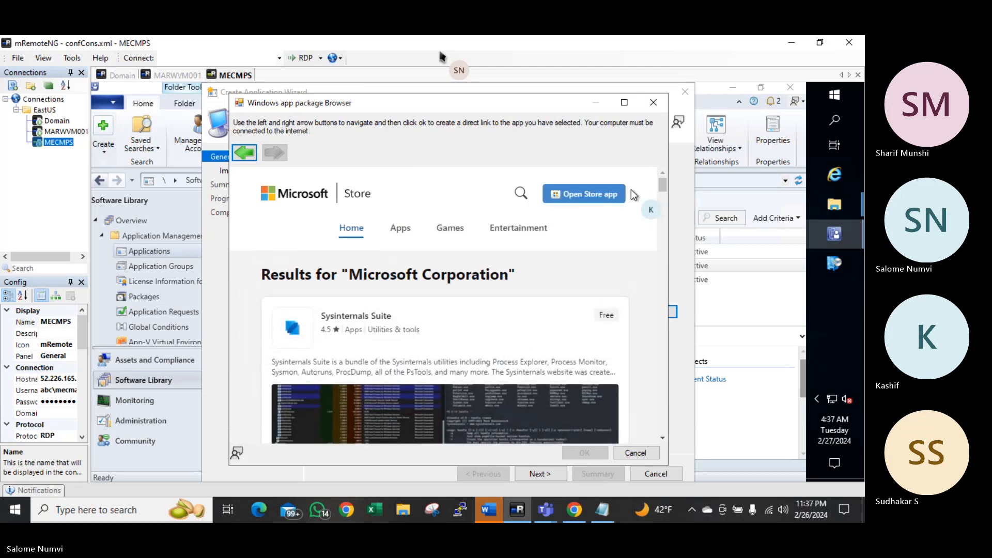
left_click(593, 201)
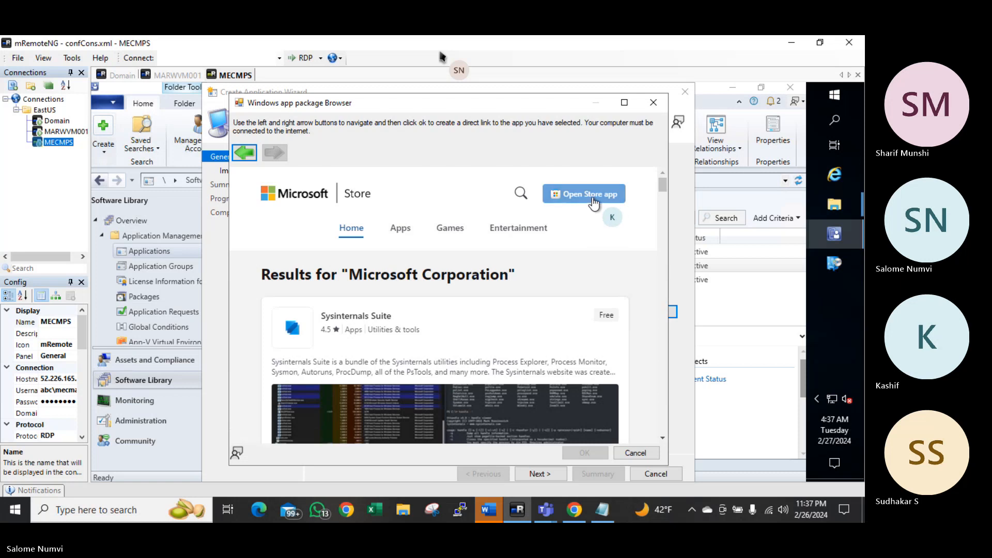
left_click(593, 200)
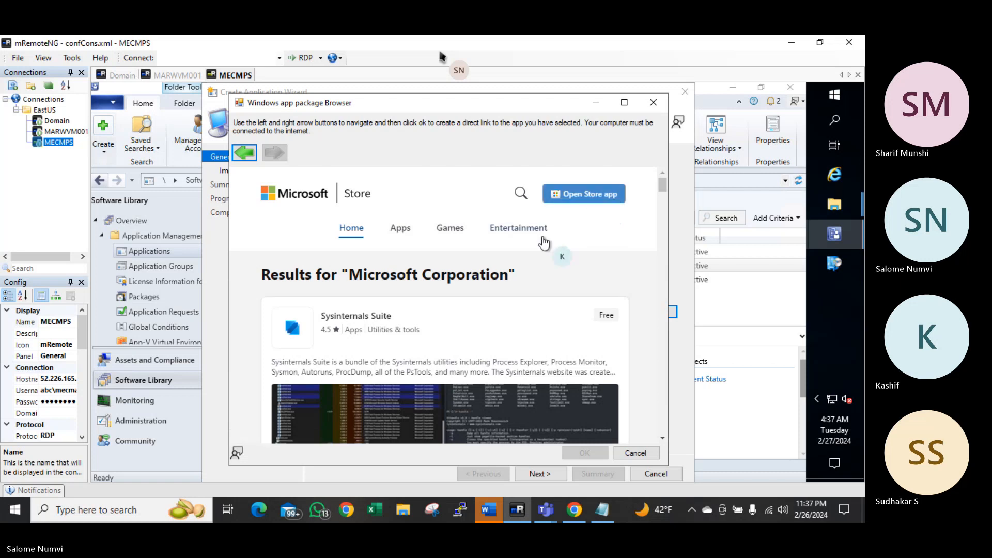
Close the package browser without choosing an app and exit the Create Application Wizard
left_click(635, 453)
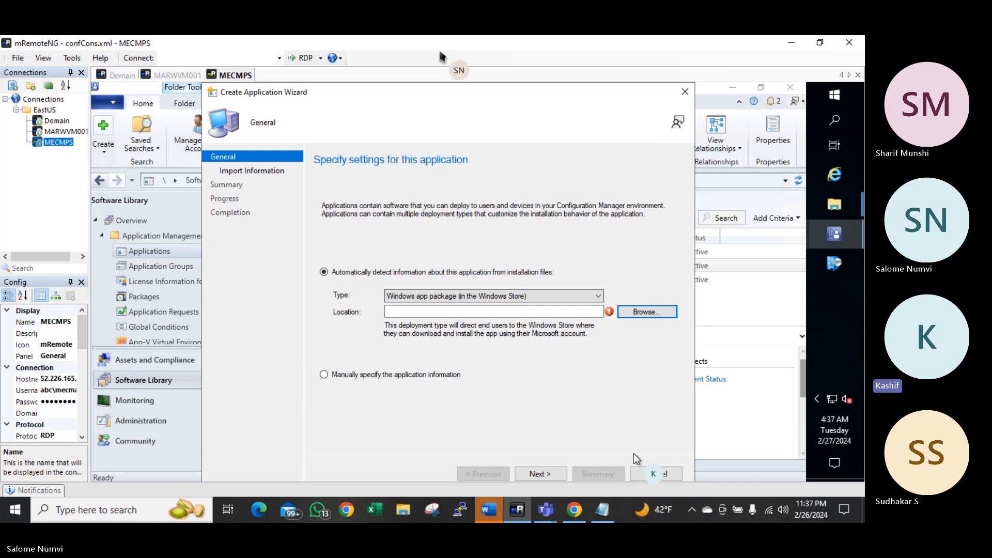
left_click(635, 313)
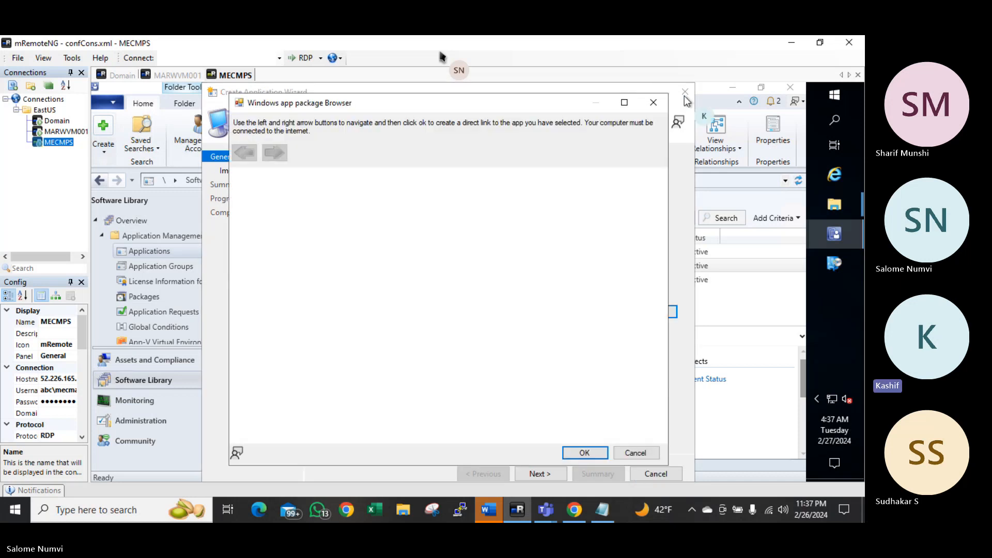
left_click(653, 102)
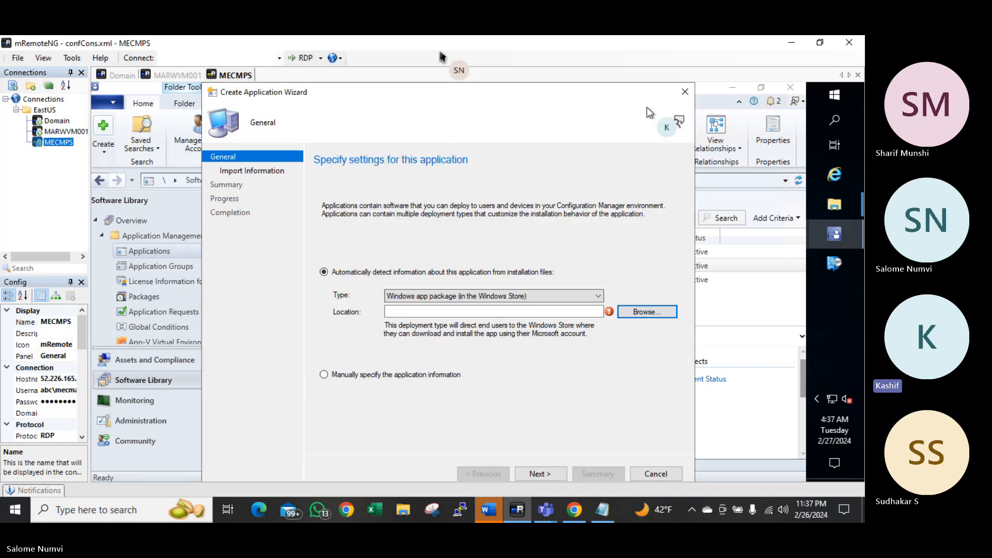
left_click(682, 92)
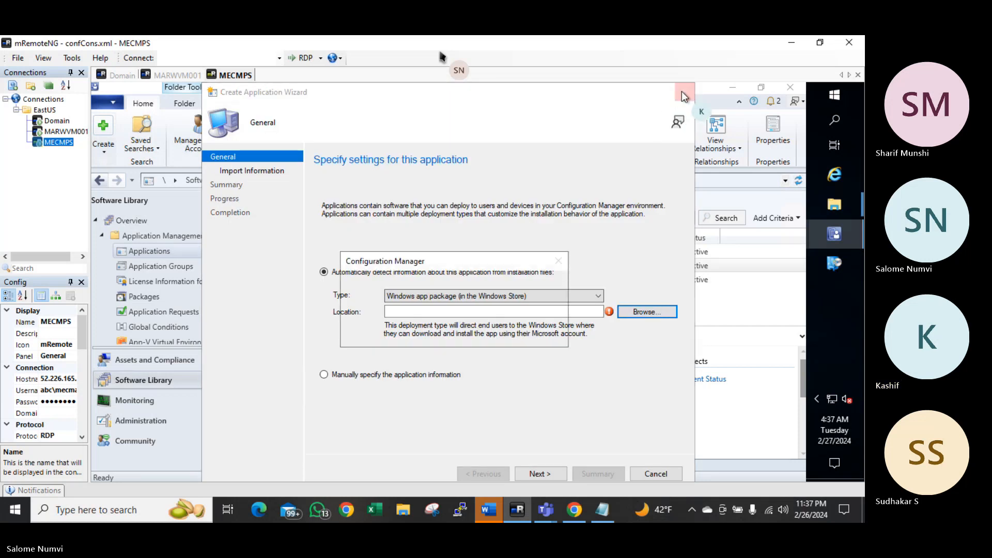
Discard the old wizard, start a new Windows app package (in the Windows Store) application, and browse the Store
left_click(487, 334)
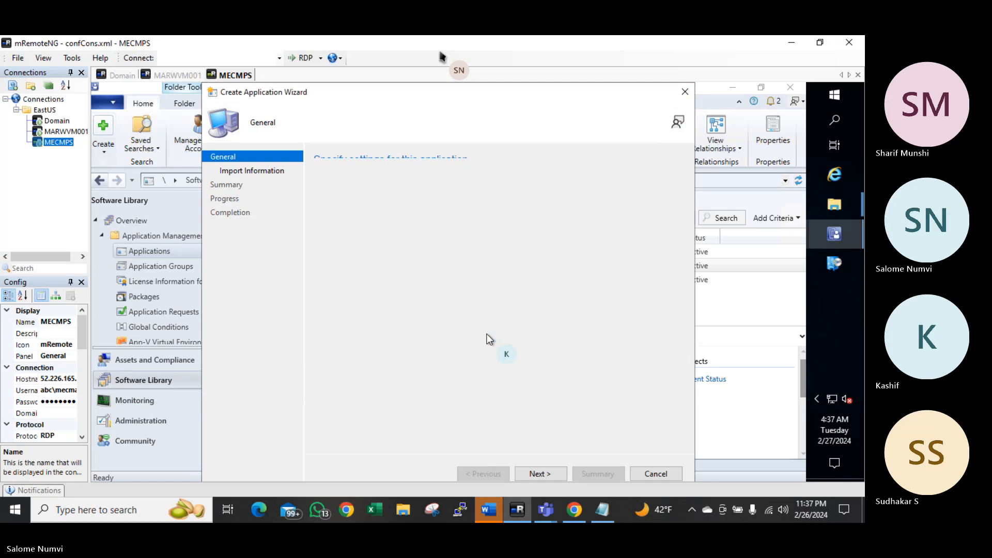
right_click(187, 252)
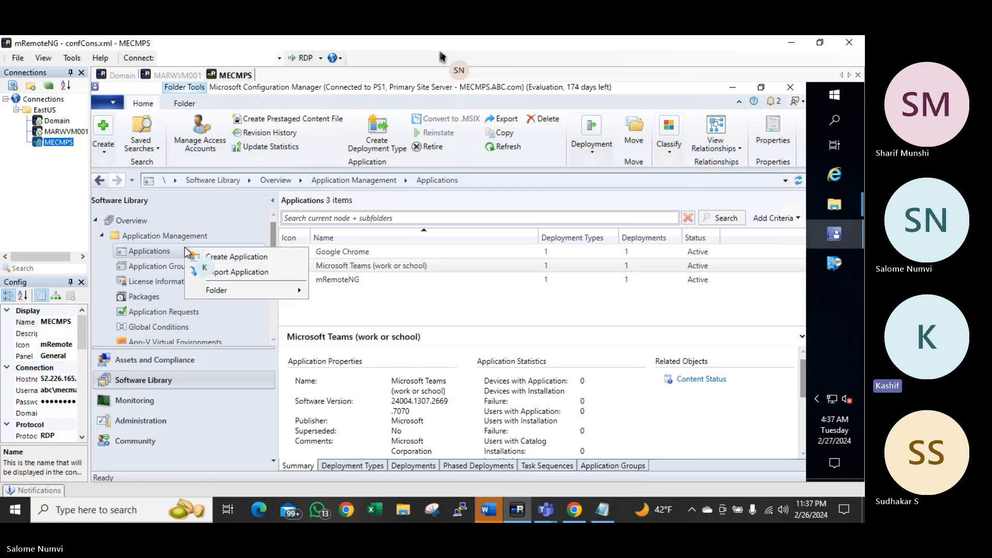
left_click(247, 255)
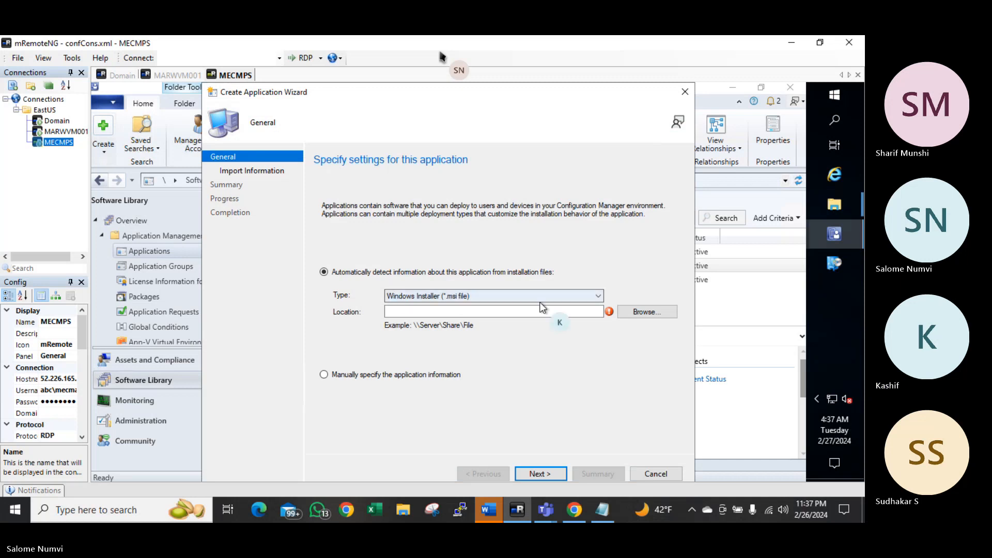
left_click(633, 313)
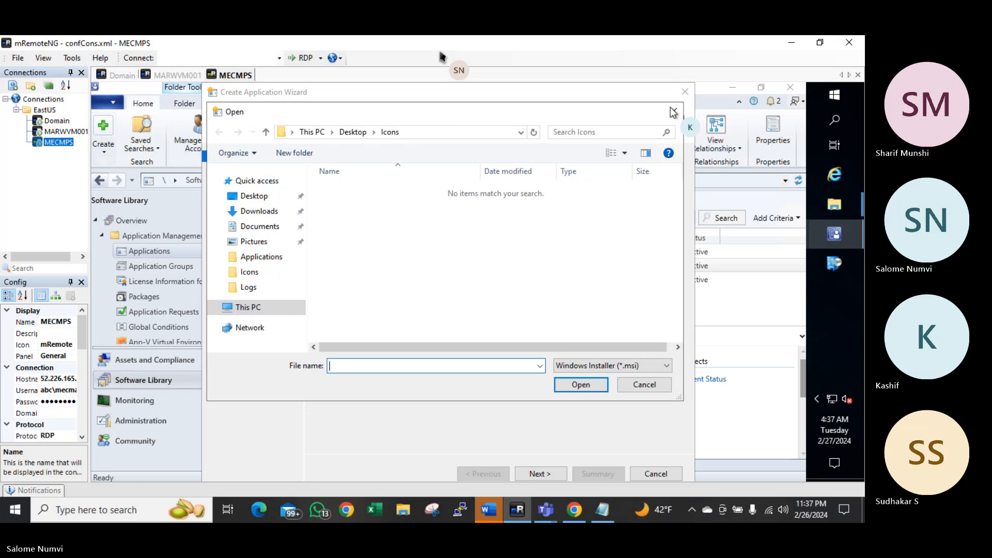
left_click(674, 111)
left_click(488, 298)
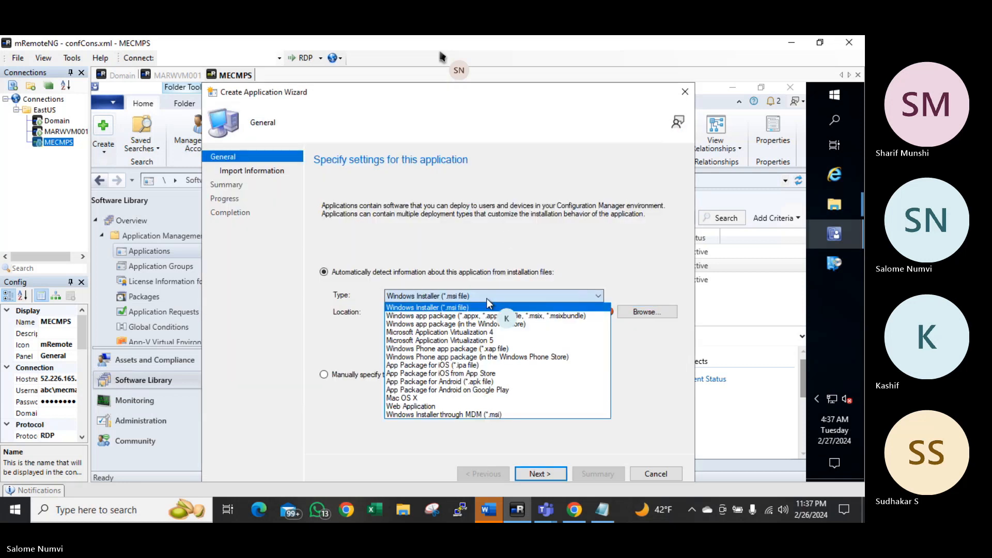
left_click(438, 324)
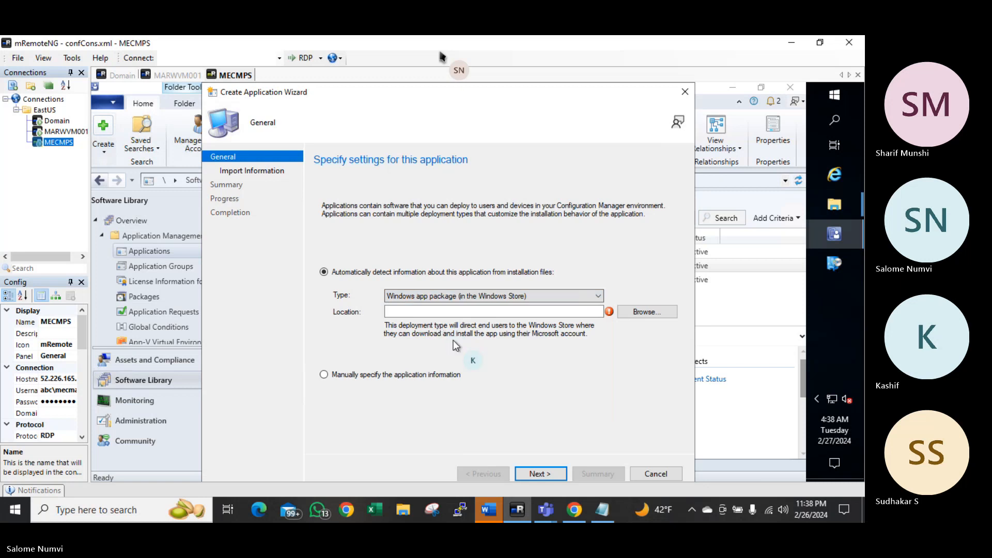
left_click(637, 312)
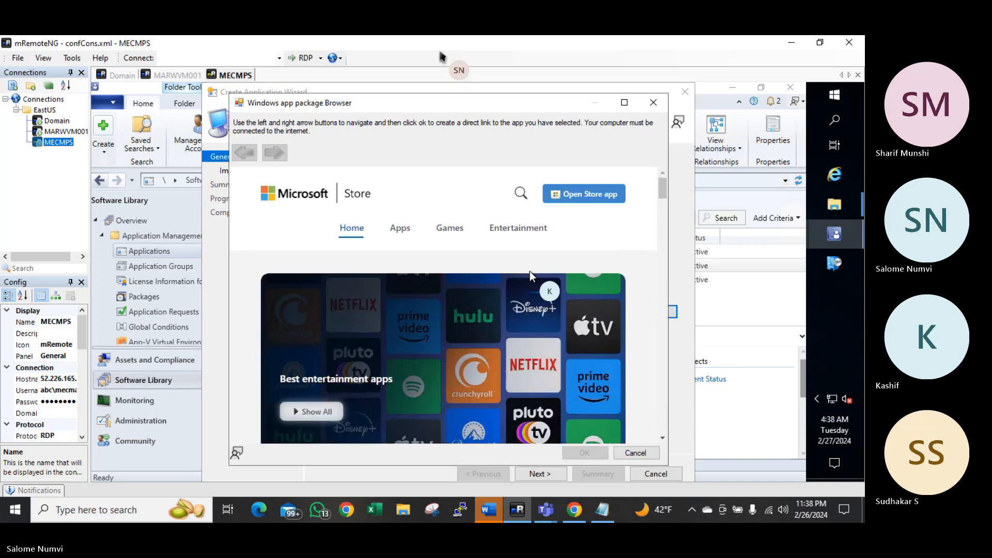
Search the Store for 'windows ter' and open the Windows Terminal app page
left_click(397, 231)
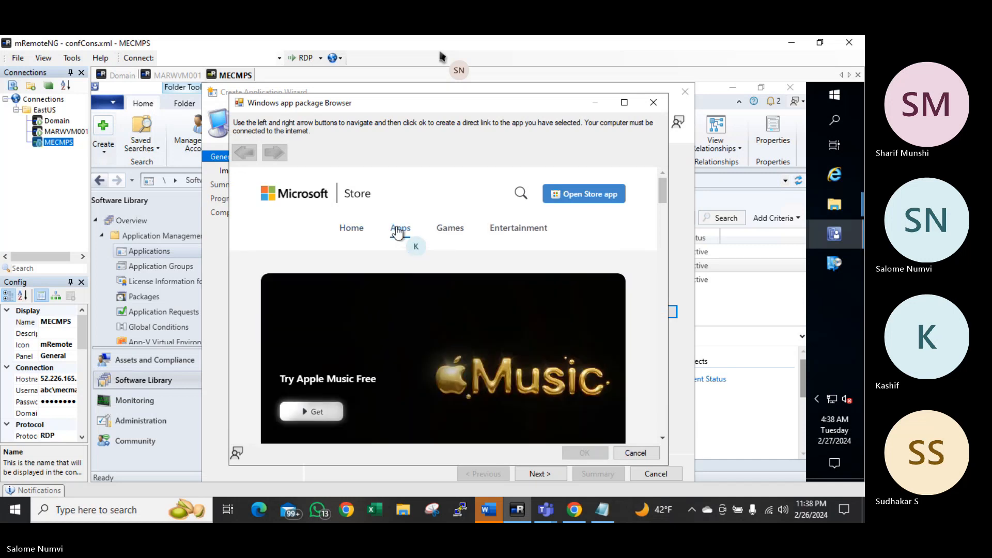
scroll(429, 274, "down", 1)
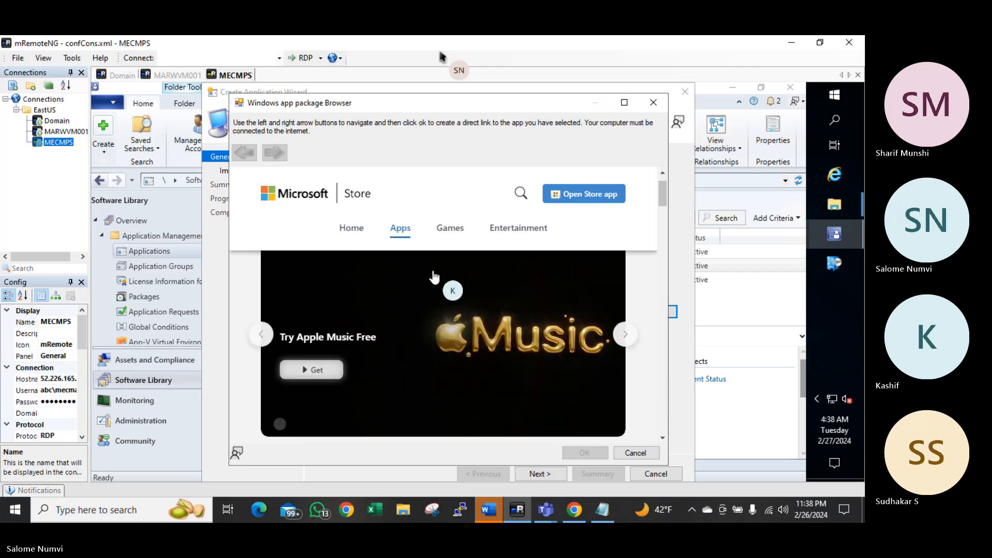
scroll(445, 281, "down", 2)
left_click(520, 193)
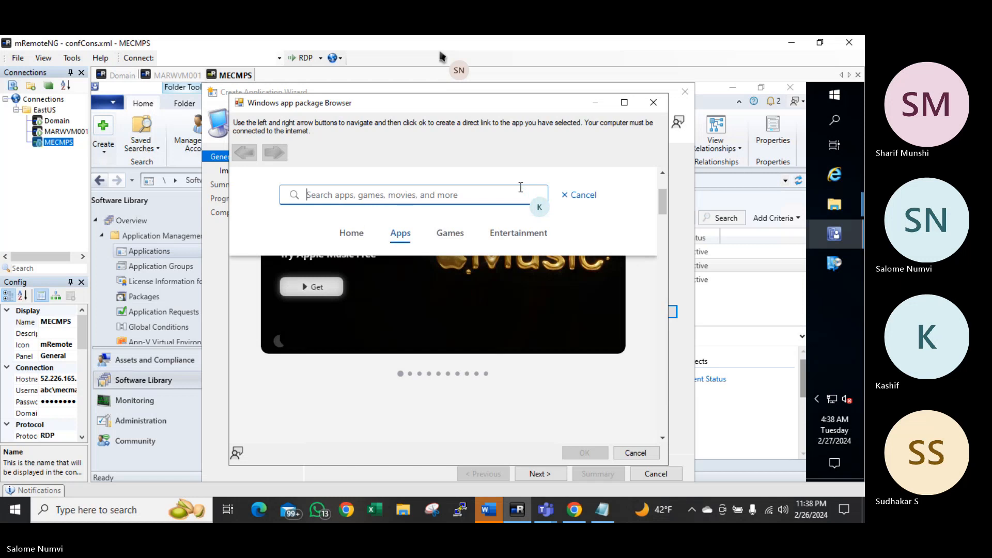
type("windows ")
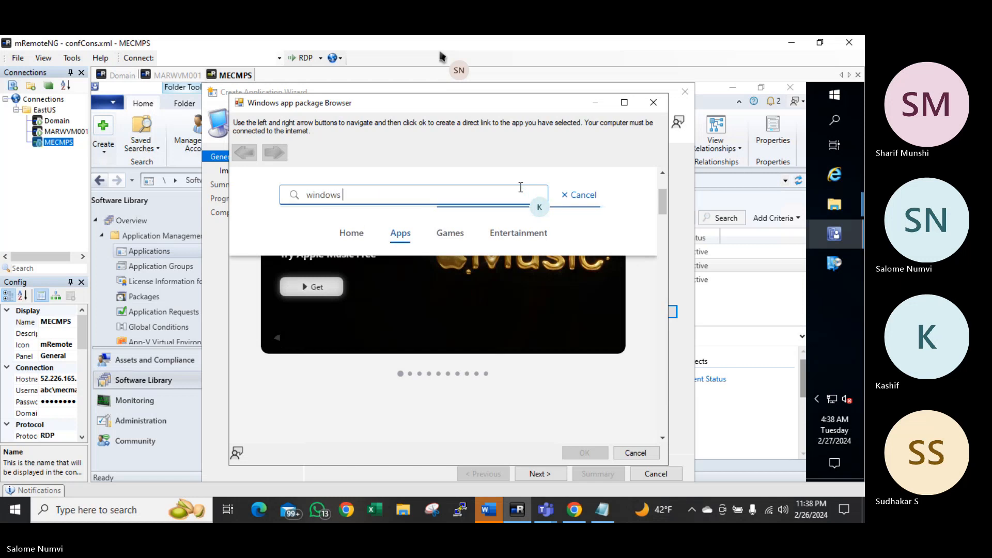
type("ter")
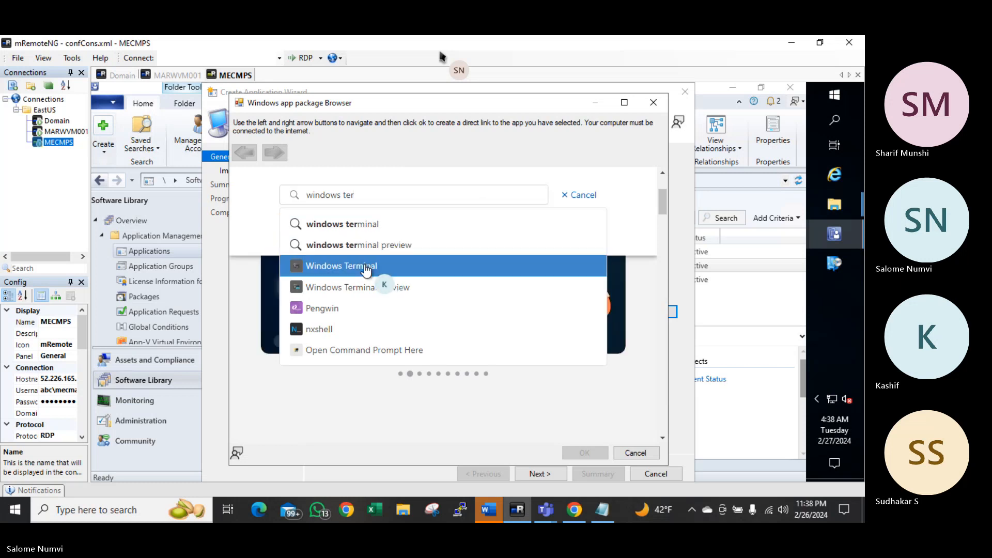
left_click(364, 266)
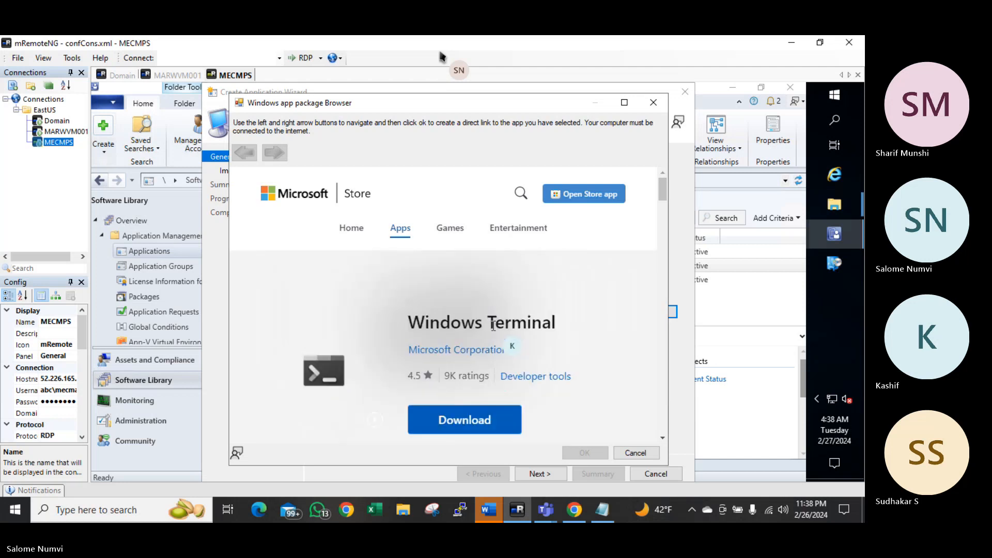
Use the Windows Terminal Store link as the application's Location
scroll(494, 325, "down", 2)
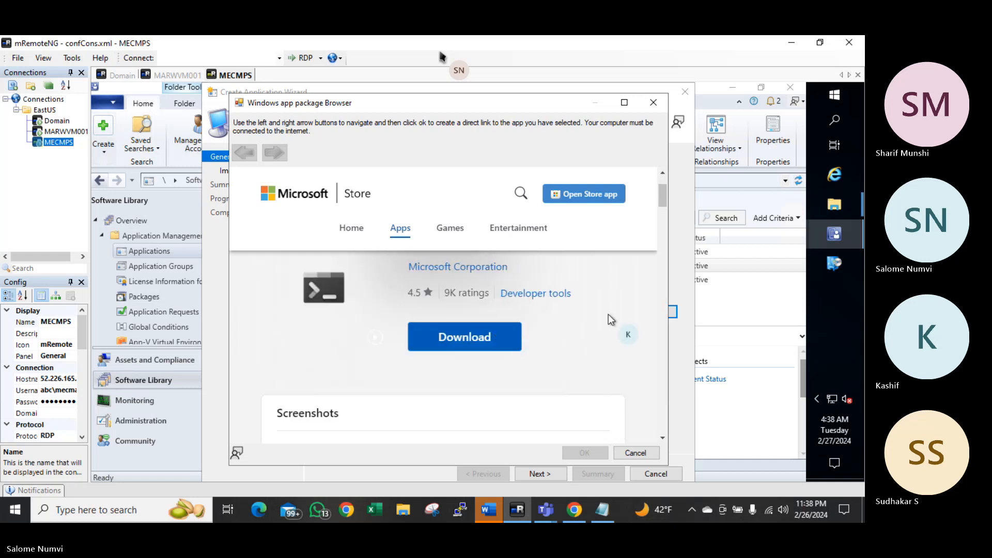
left_click_drag(660, 202, 660, 294)
left_click(562, 263)
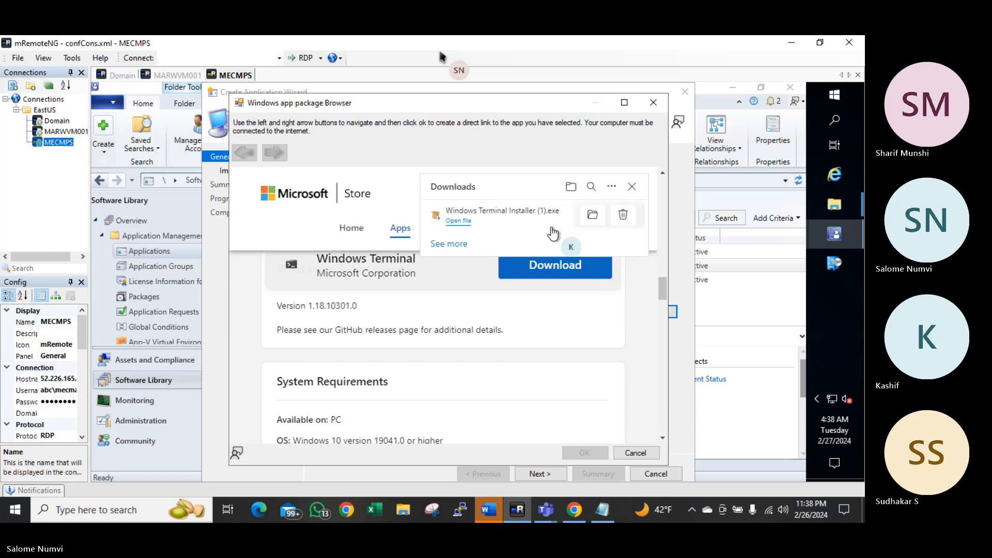
left_click(631, 187)
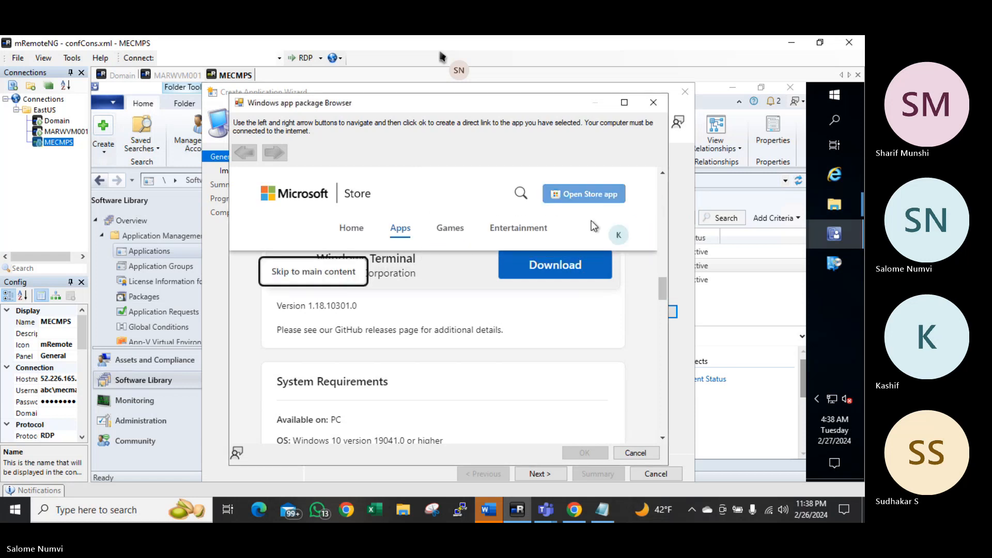
left_click(575, 199)
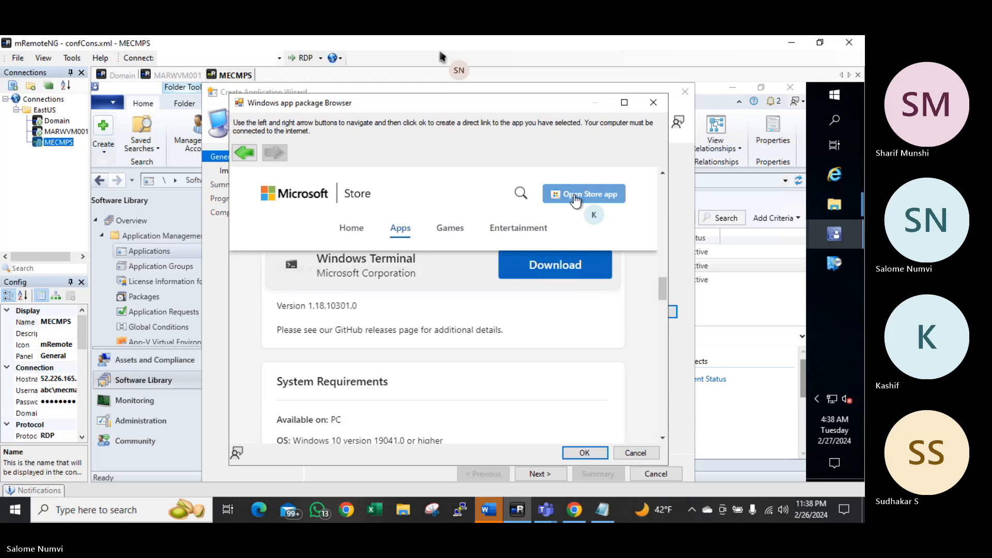
left_click(584, 453)
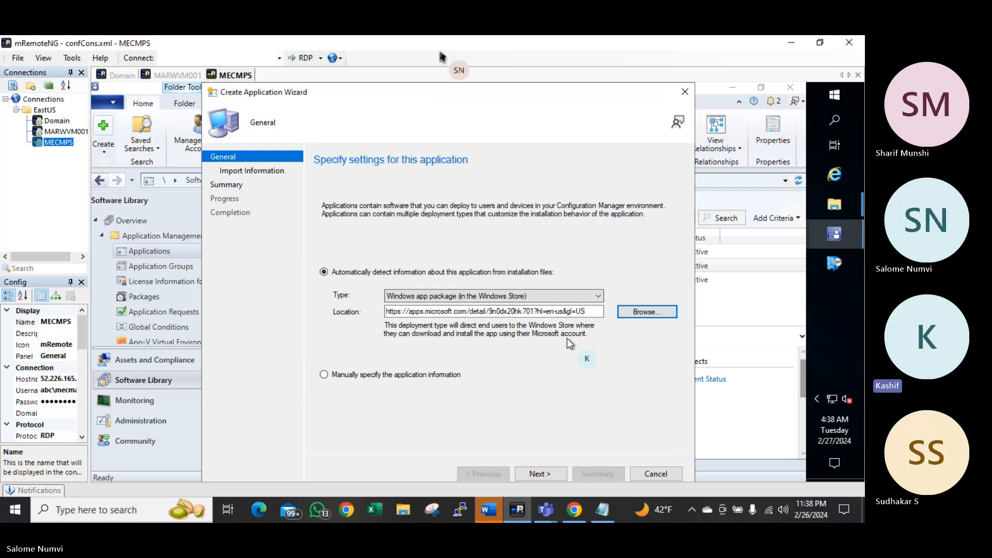
Import the Store details, set publisher 'Microsoft' and version 1.0, and finish creating Microsoft.WindowsTerminal
left_click(540, 472)
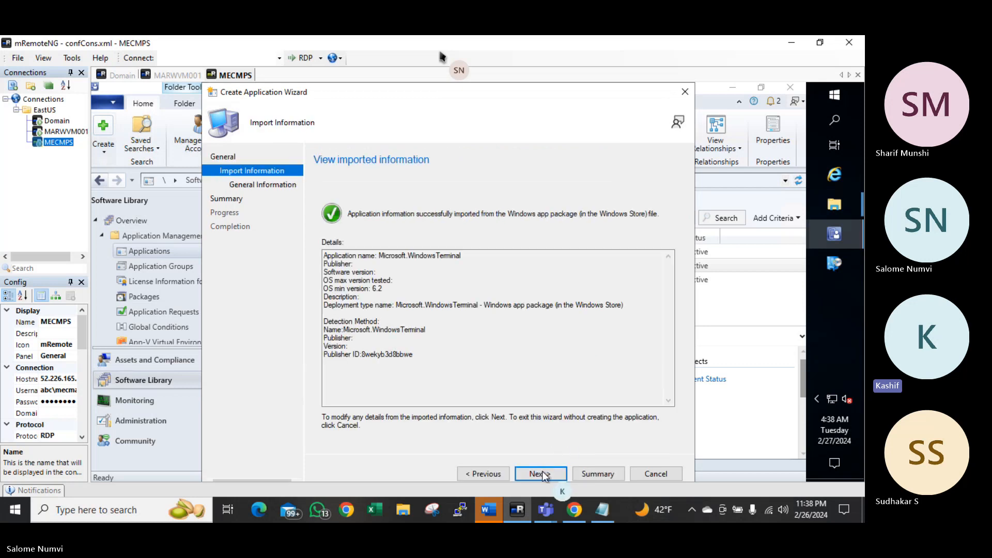
left_click(547, 471)
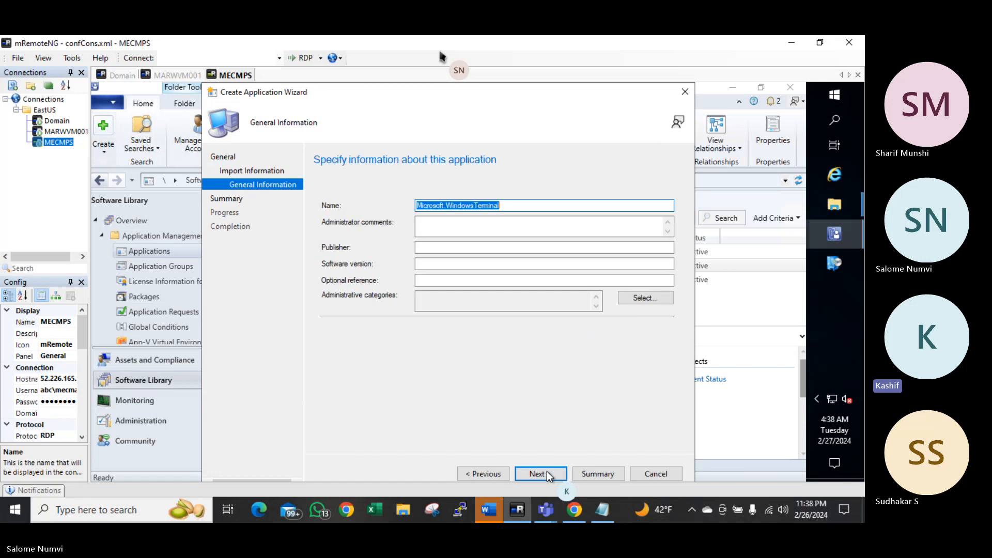
left_click(440, 248)
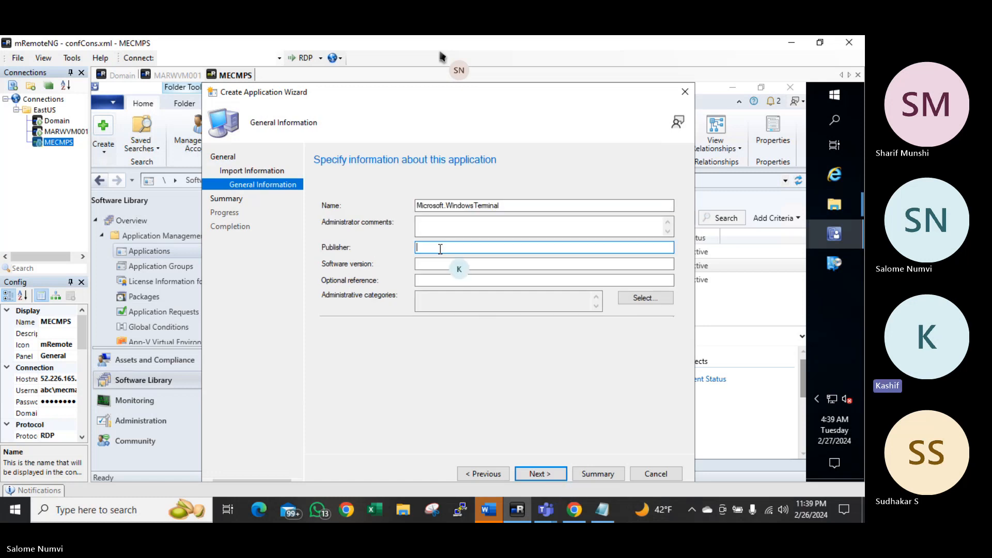
type("Microsoft")
left_click(434, 265)
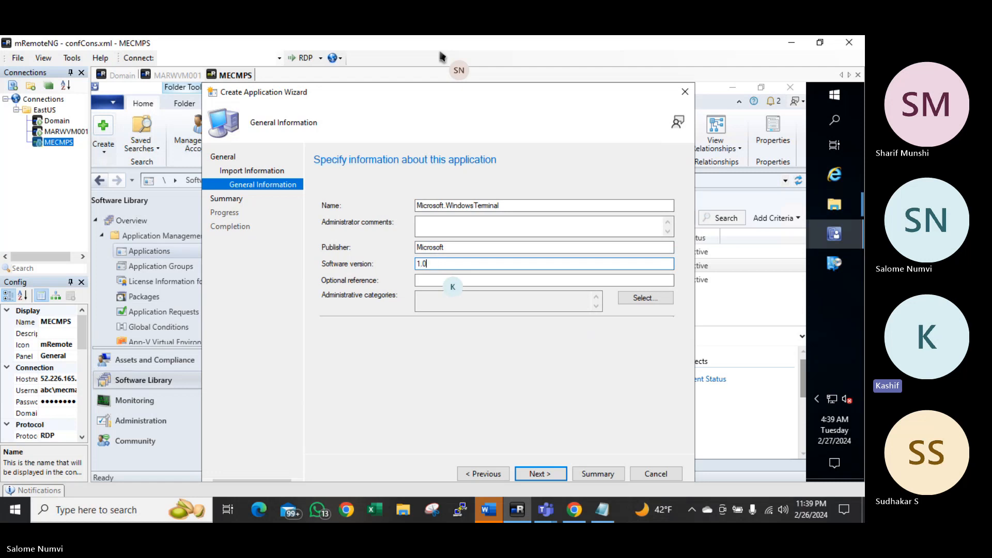
left_click(555, 471)
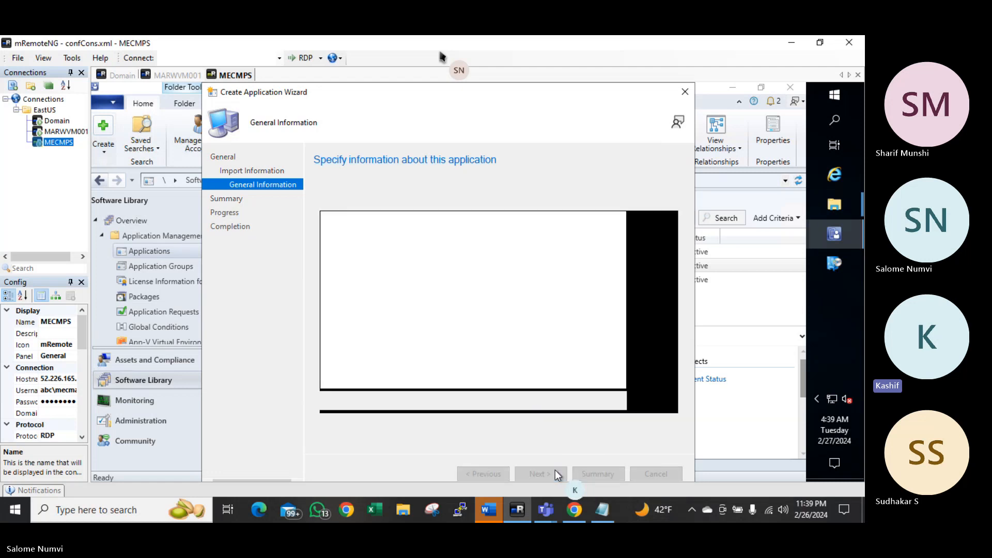
left_click(555, 471)
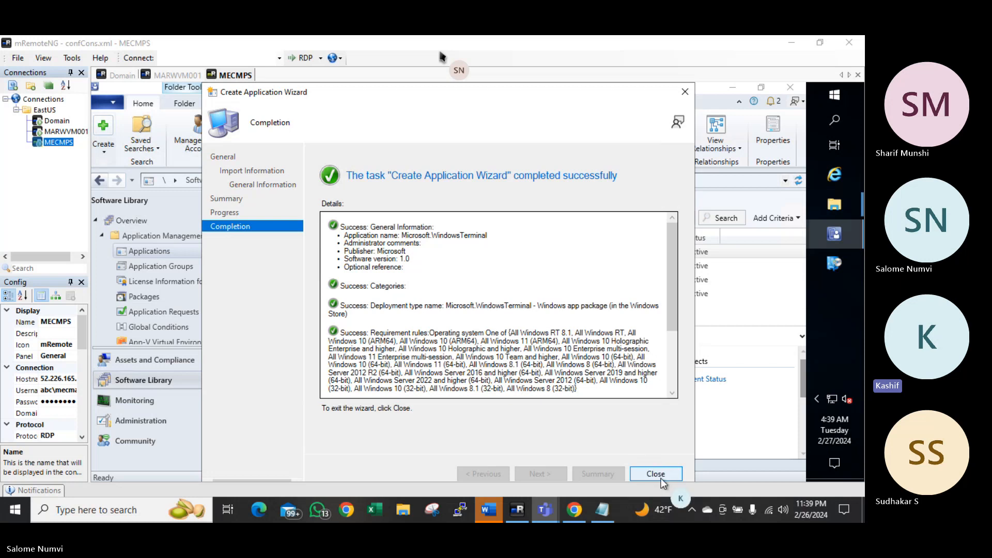
left_click(648, 479)
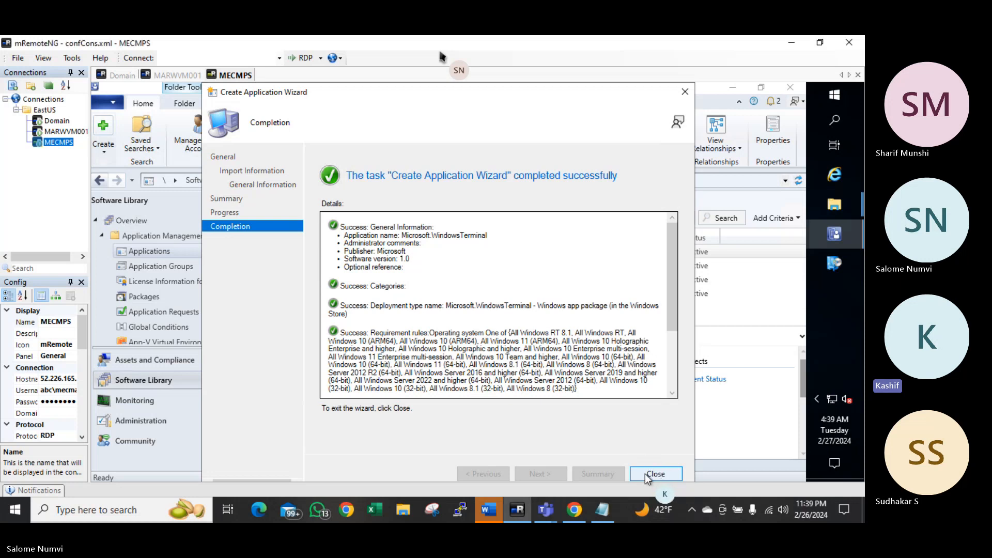
Start deploying Microsoft.WindowsTerminal and target the All Windows 10 Devices device collection
left_click(650, 472)
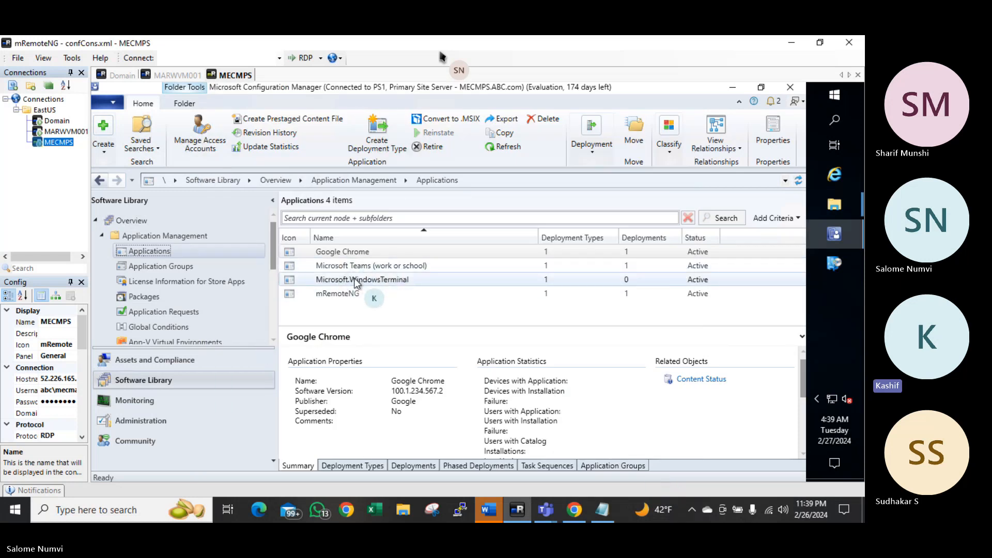
left_click(355, 279)
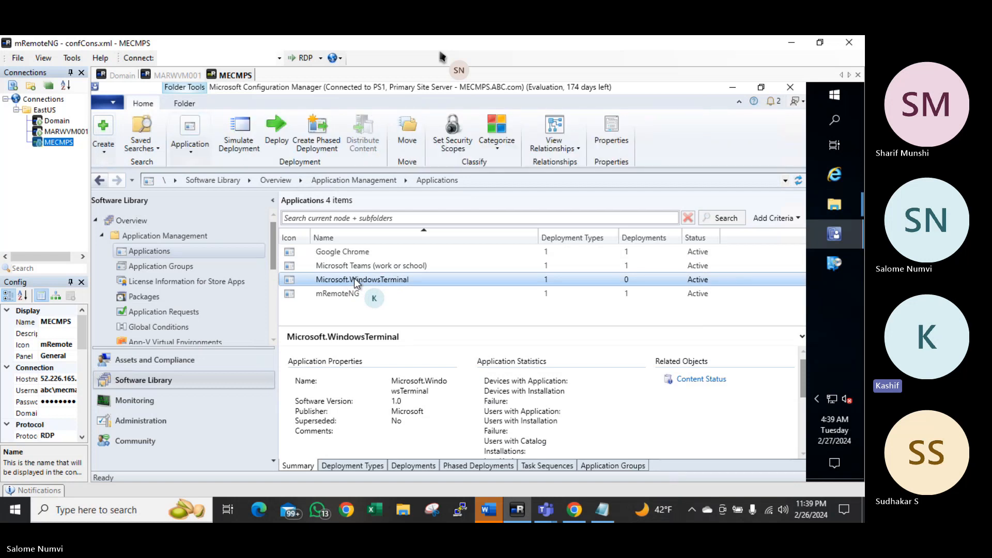
right_click(354, 279)
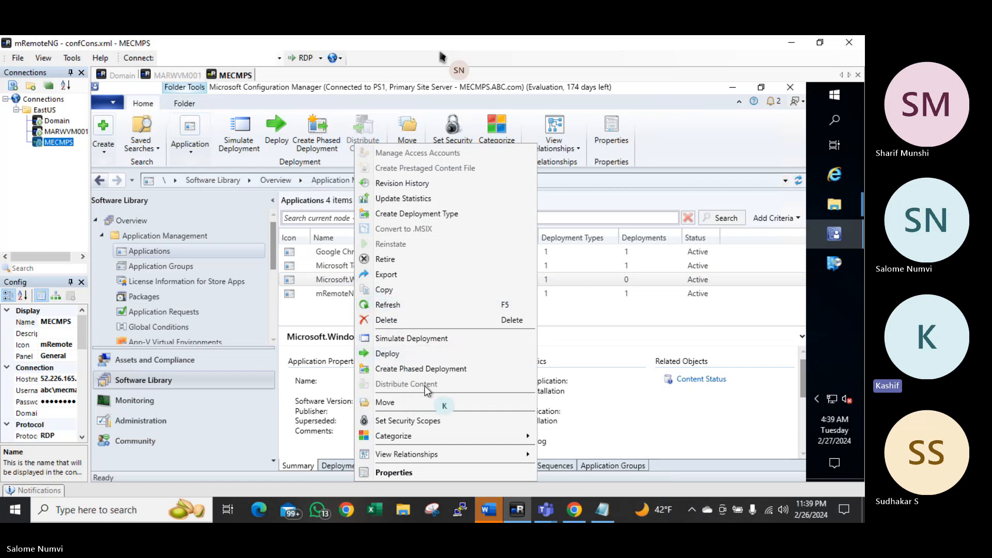
left_click(393, 356)
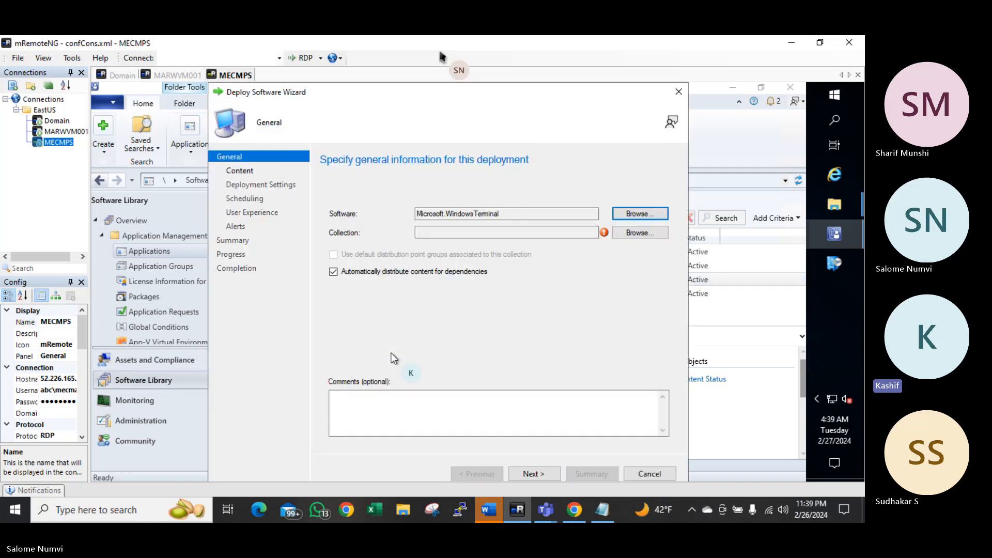
left_click(641, 233)
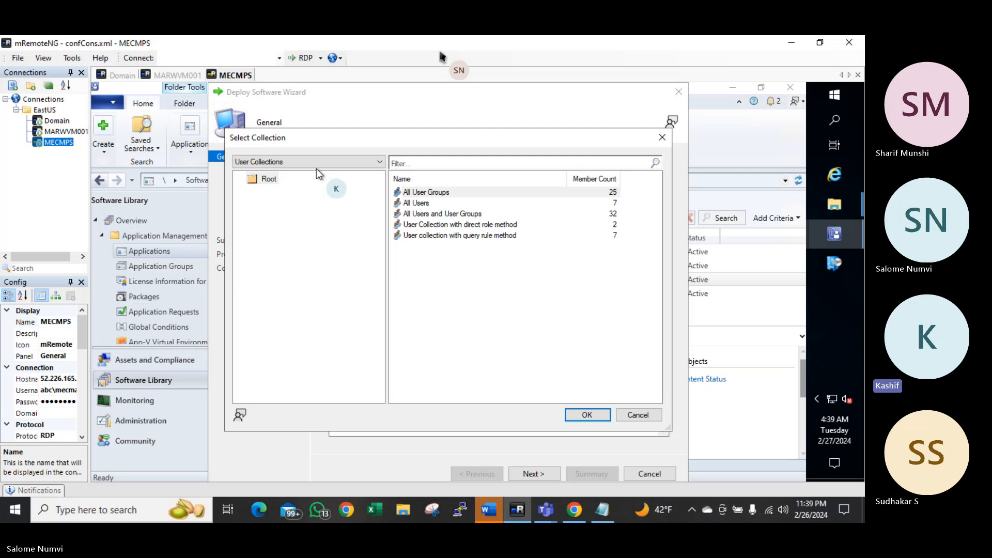
left_click(286, 161)
left_click(278, 182)
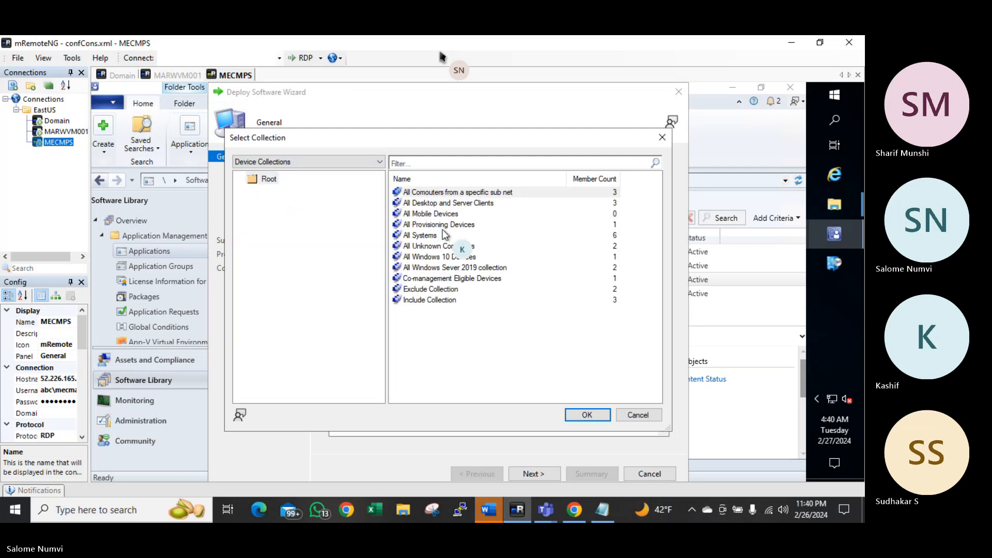
left_click(443, 256)
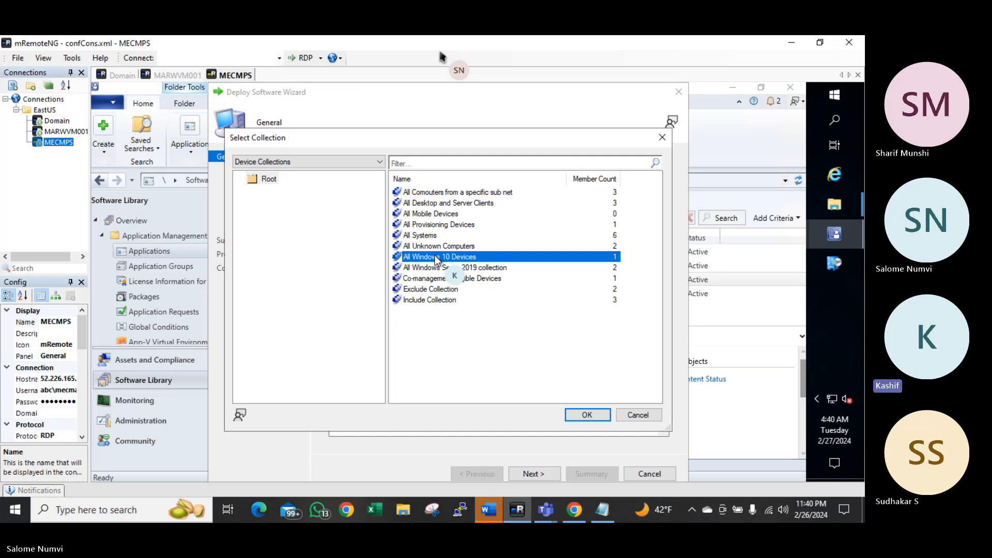
left_click(581, 415)
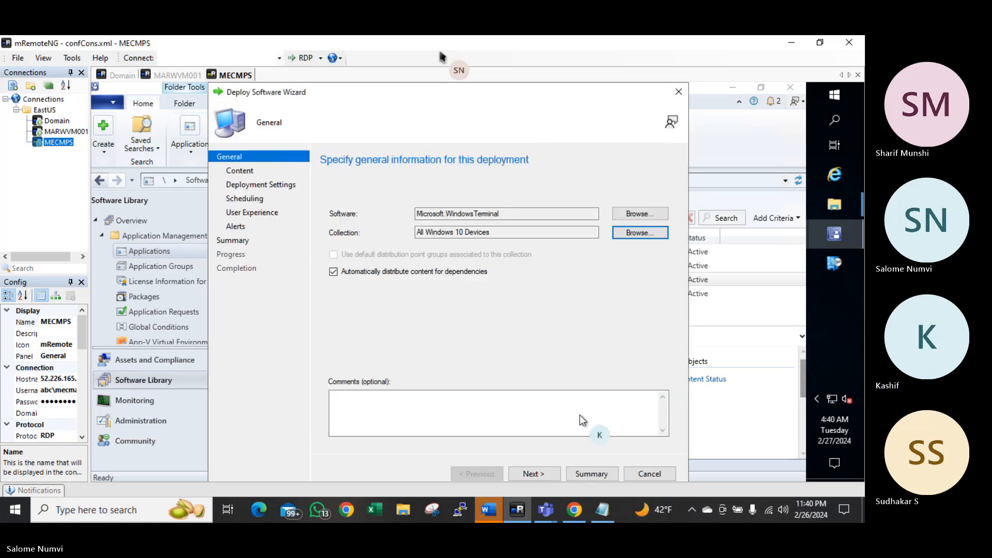
Keep the deployment purpose as Available and finish the Deploy Software wizard with default settings
left_click(527, 475)
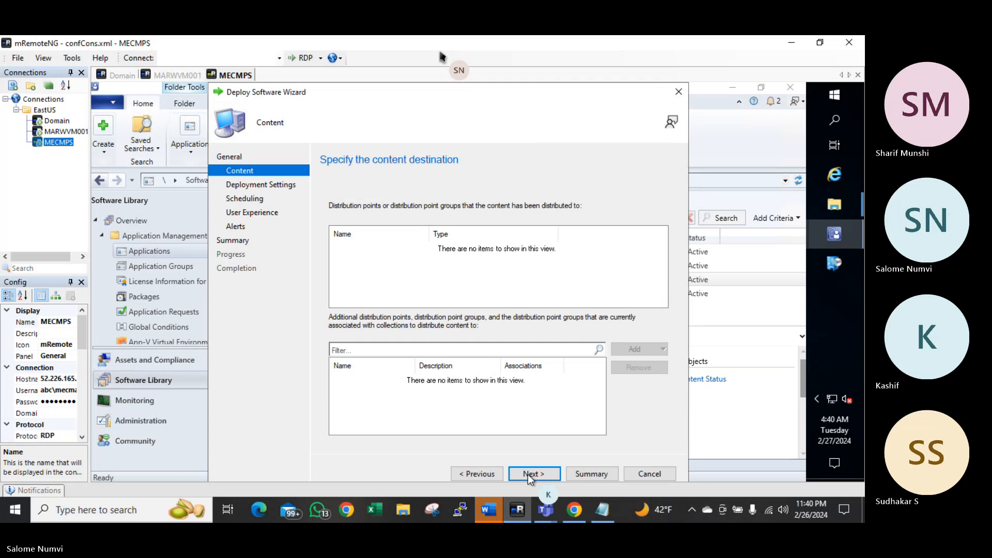
left_click(528, 475)
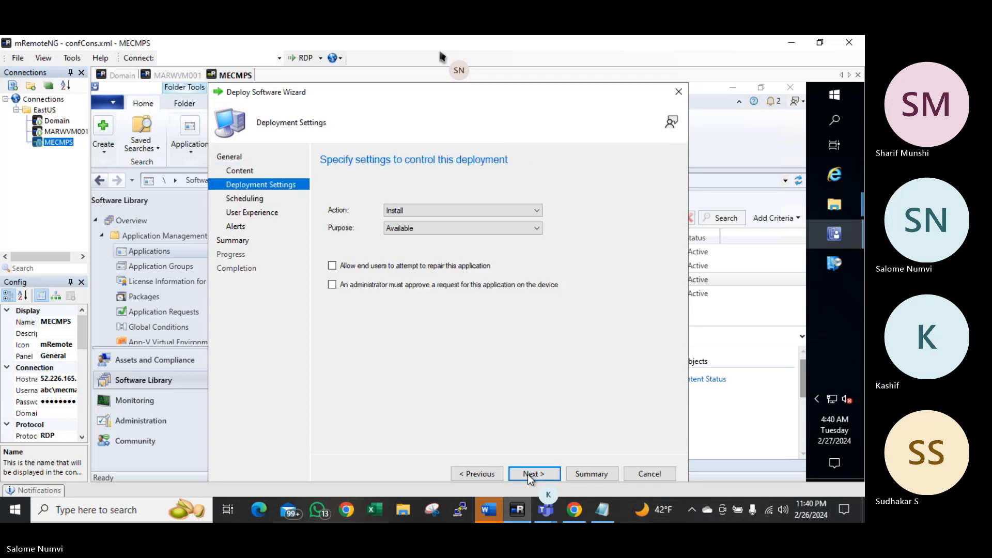
left_click(426, 226)
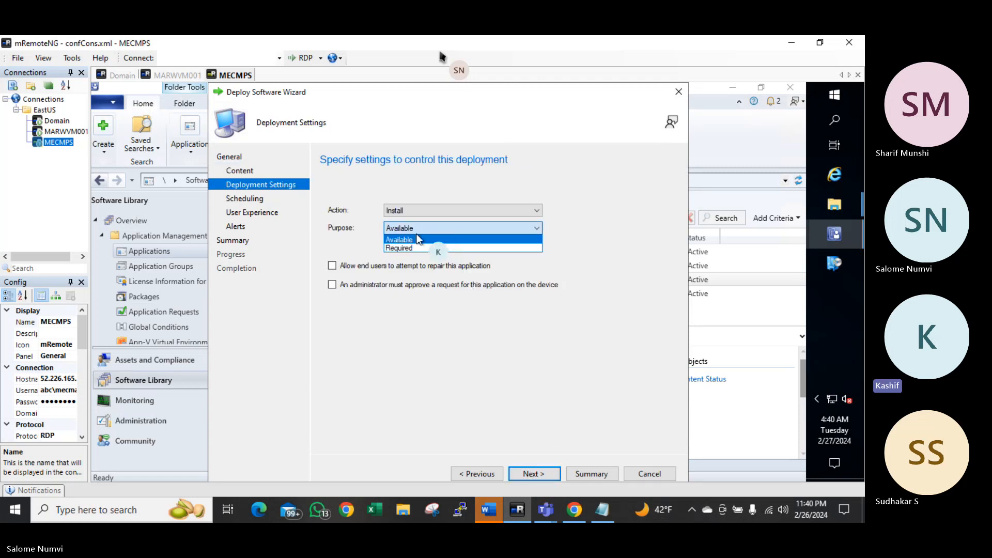
left_click(363, 243)
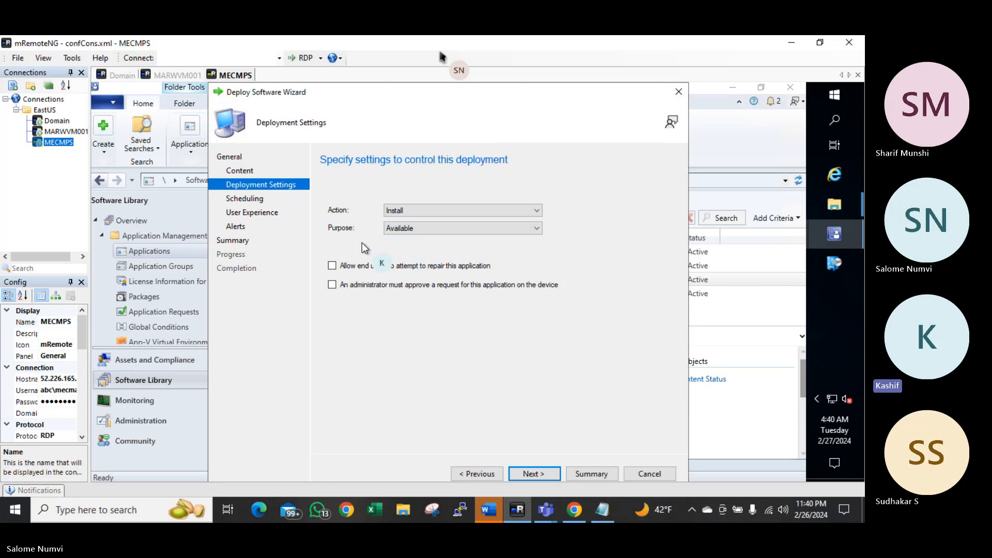
left_click(526, 472)
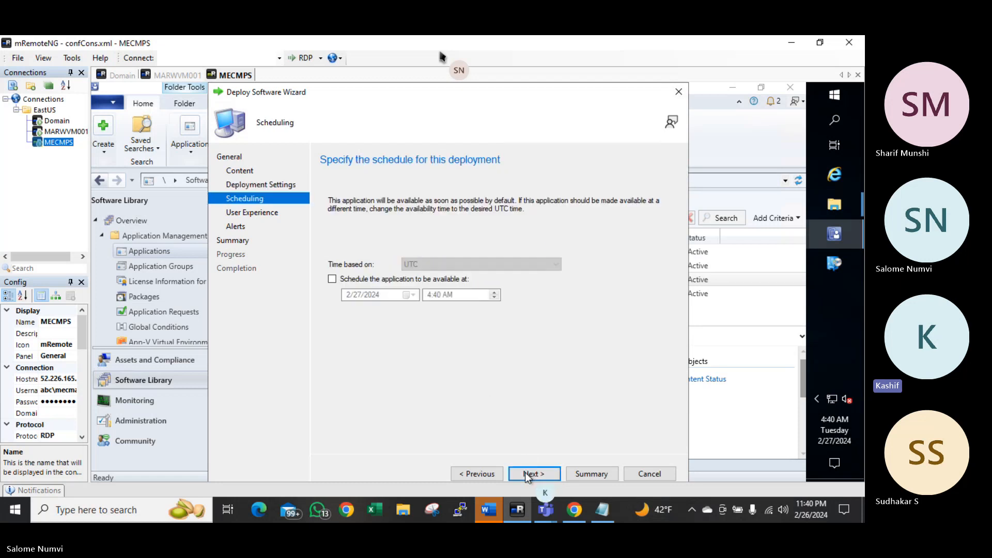
left_click(526, 472)
left_click(525, 472)
left_click(525, 472)
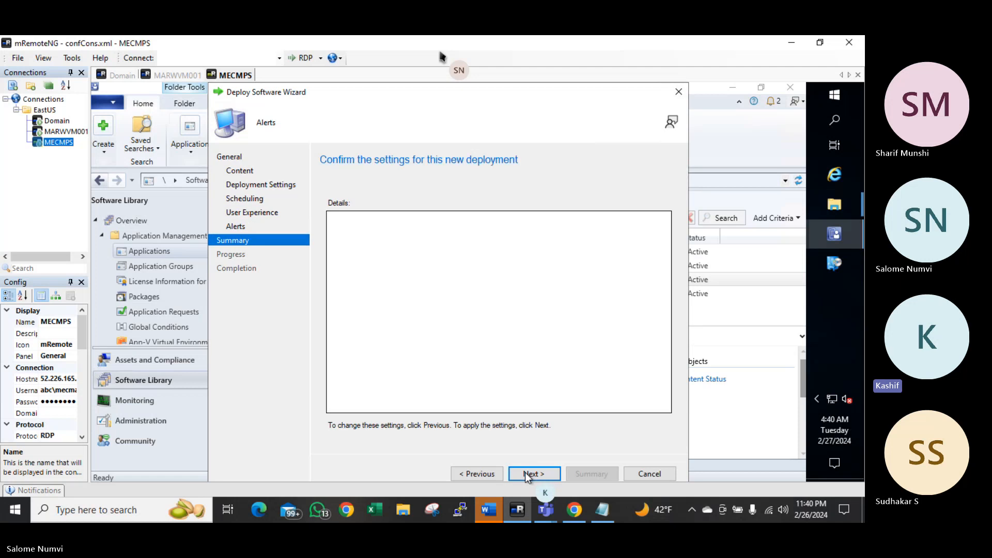
left_click(525, 472)
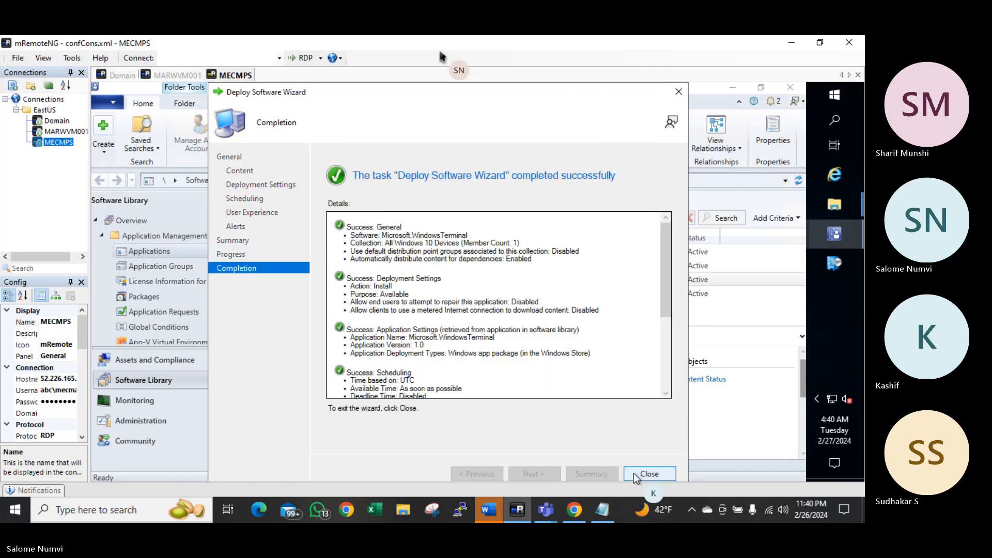
left_click(640, 473)
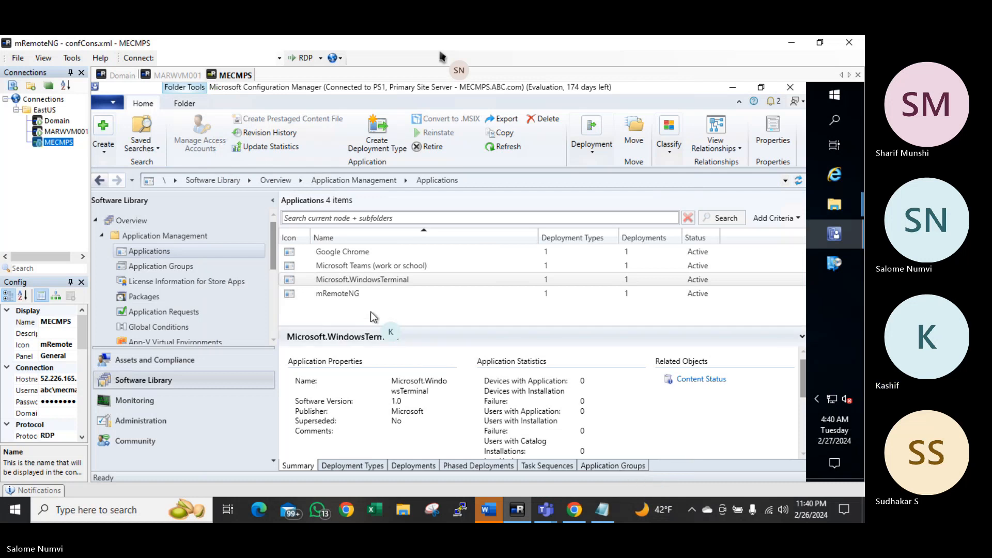
Create a new application of type Windows app package (in the Windows Store) and browse the Store
right_click(190, 246)
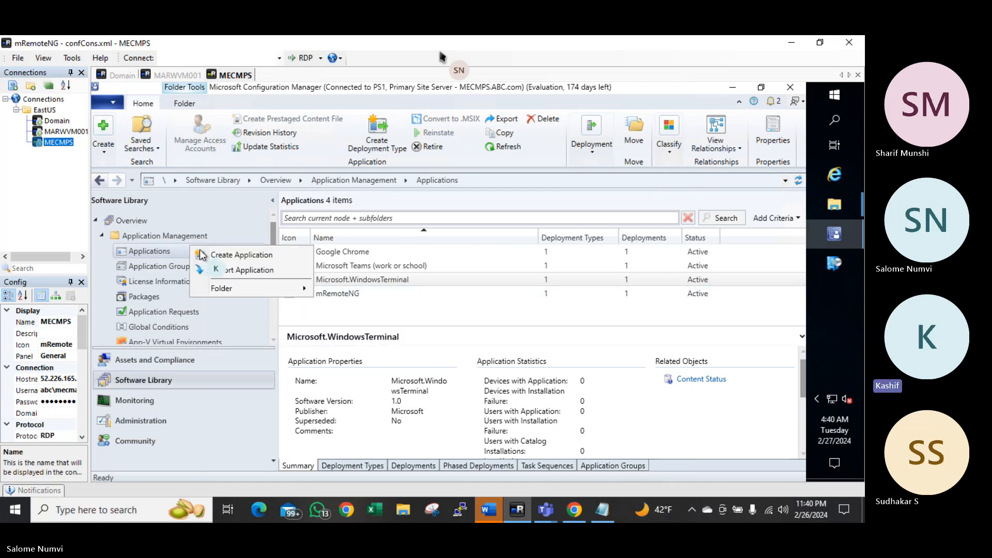
left_click(241, 255)
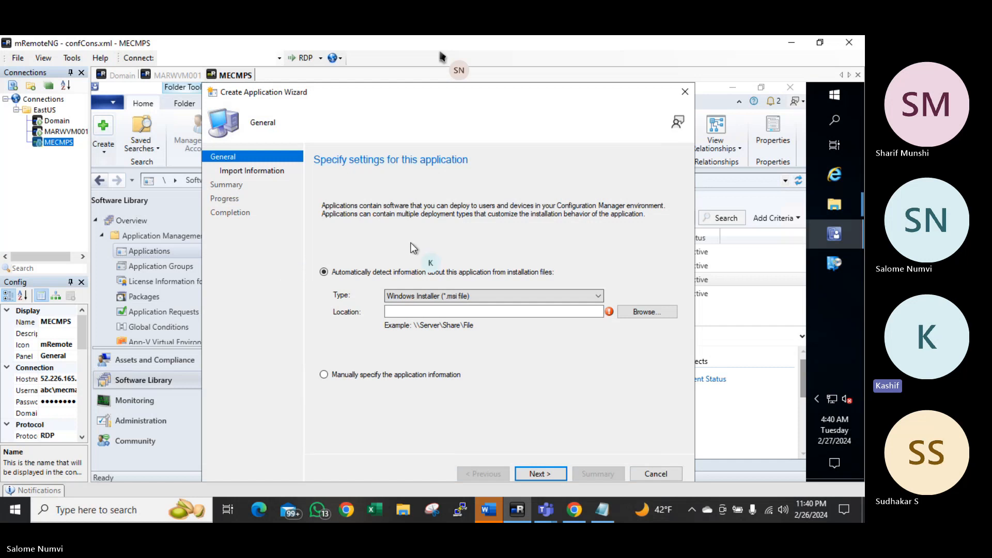
left_click(522, 301)
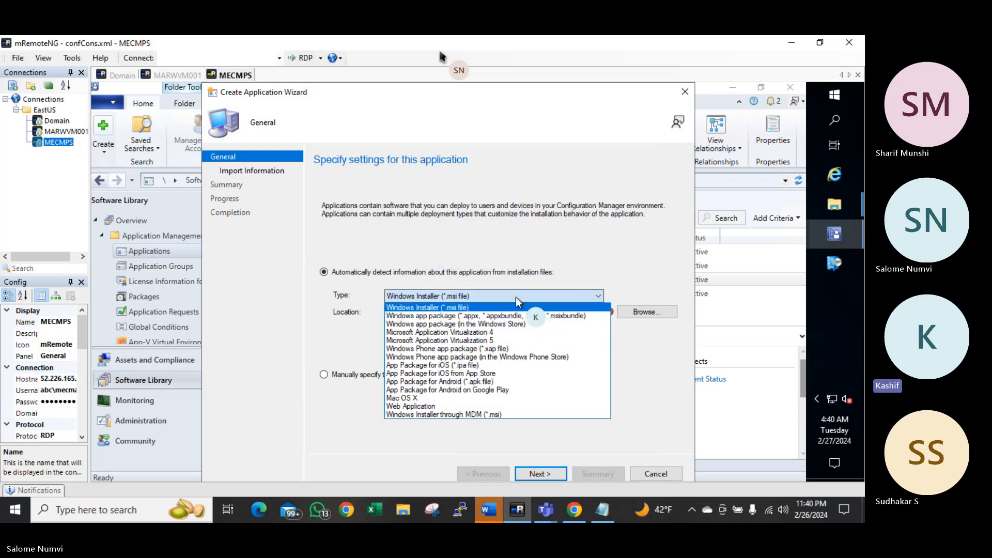
left_click(439, 321)
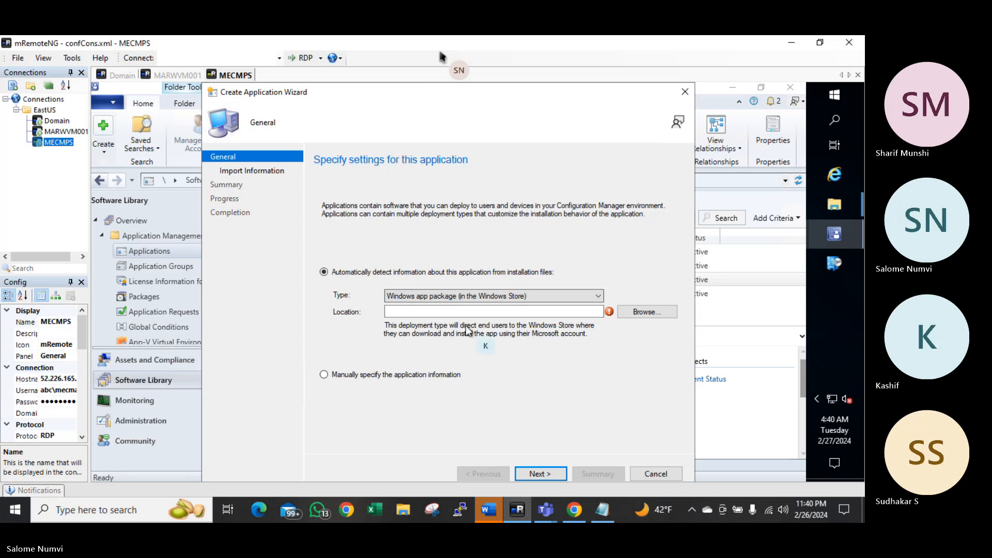
left_click(633, 312)
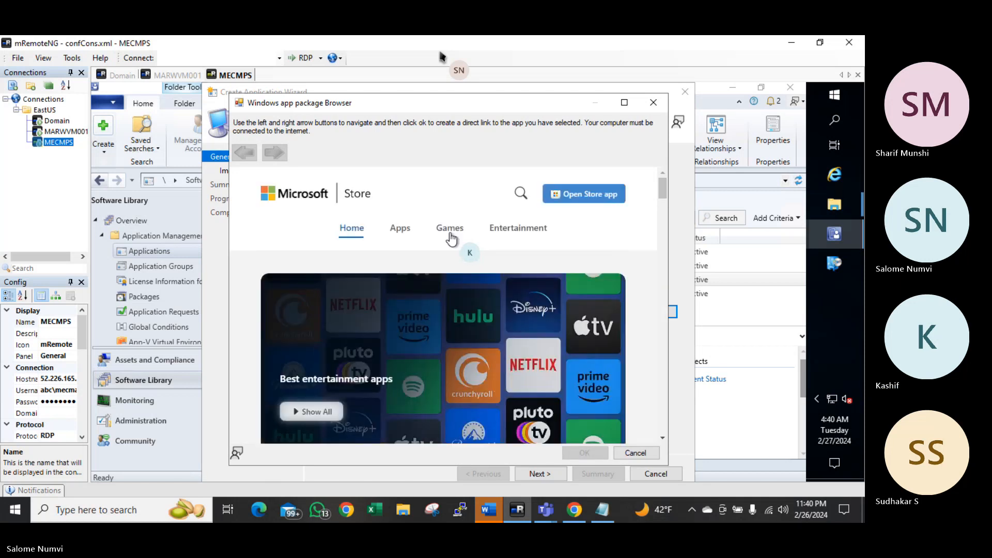
Search the Store Apps page for 'adob' and open Adobe Acrobat Reader DC
left_click(401, 231)
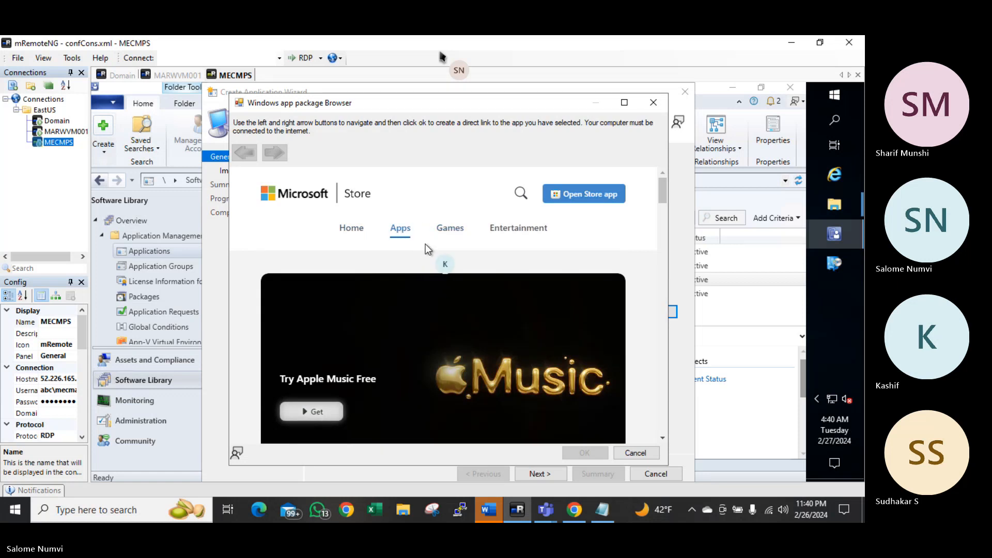
left_click(520, 203)
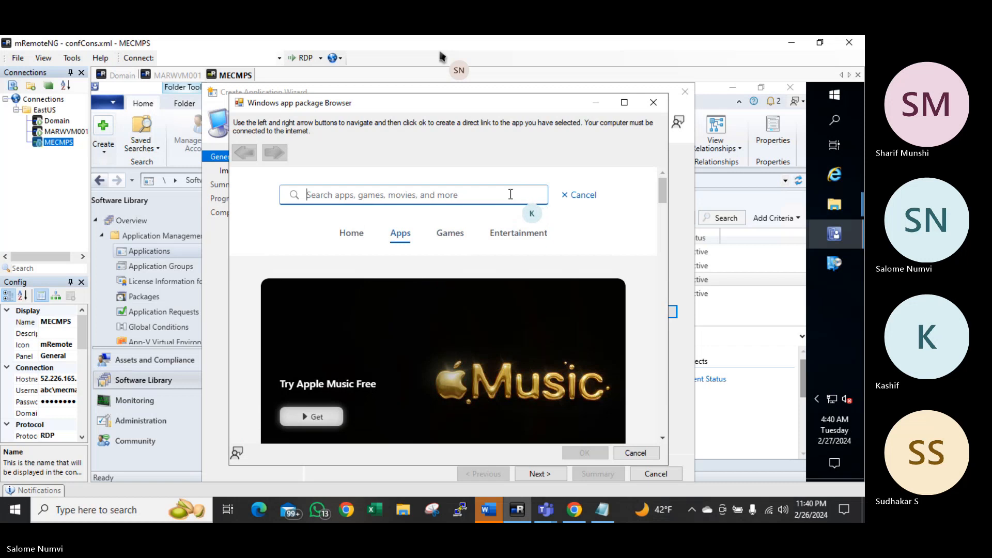
type("adob")
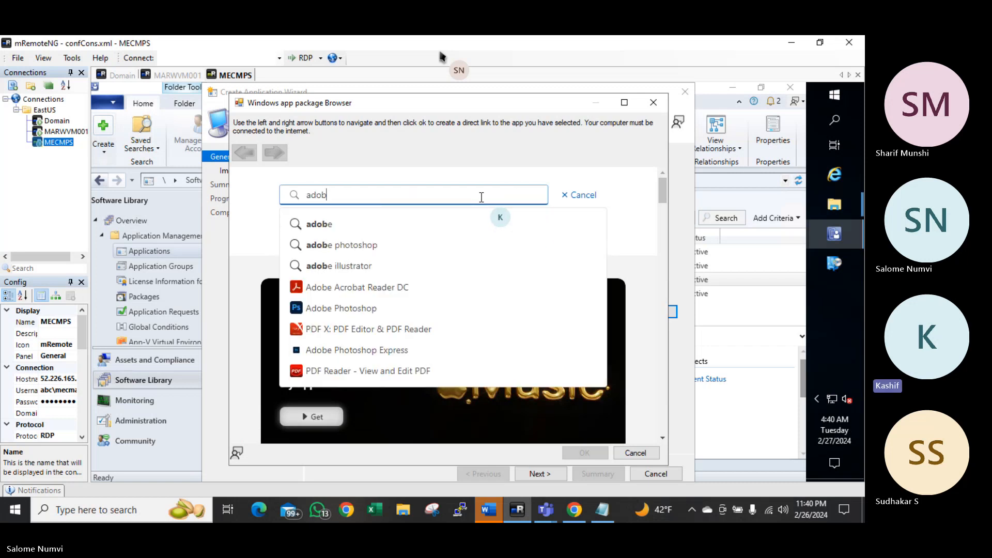
left_click(384, 293)
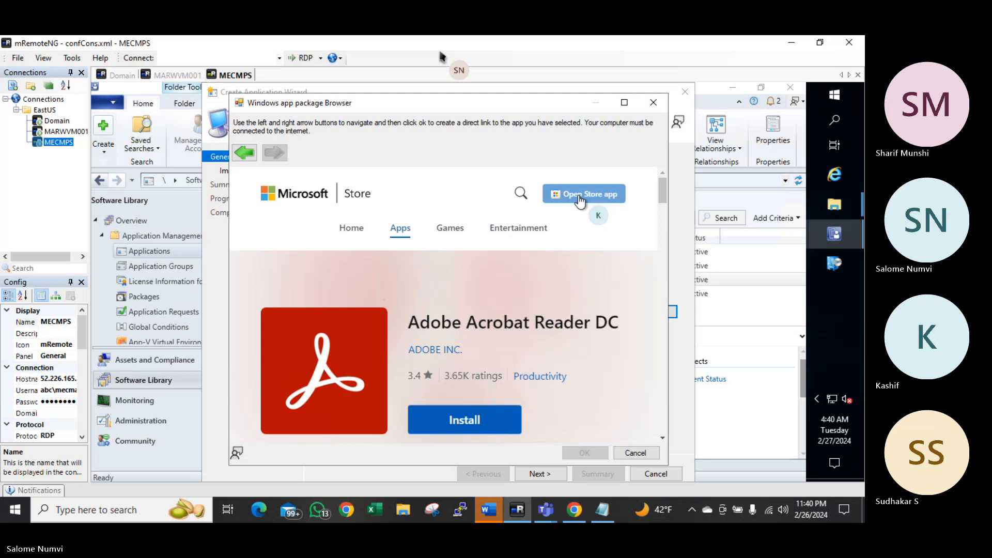
Scroll through the Adobe Acrobat Reader DC page and select its title text
left_click(581, 199)
left_click(580, 199)
left_click(580, 198)
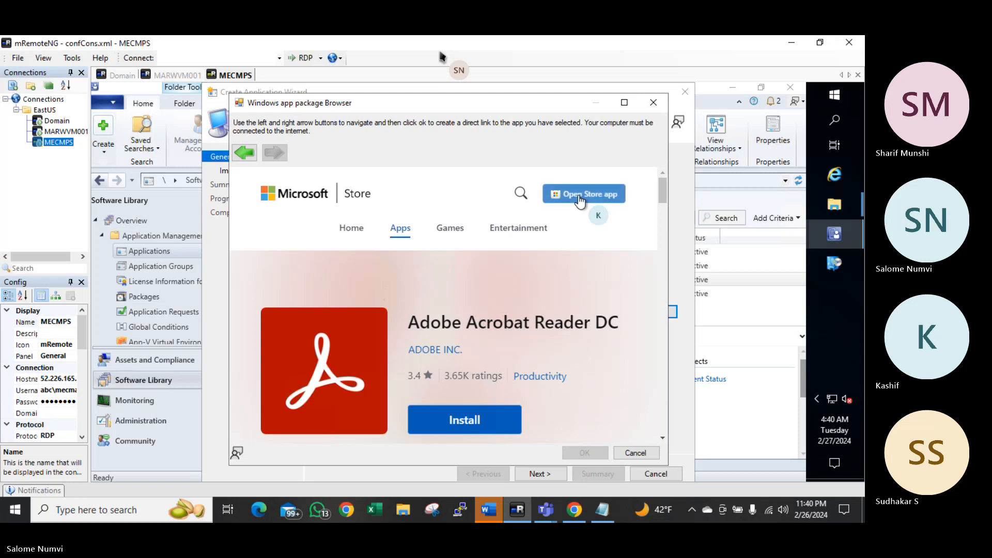
left_click(580, 198)
left_click(580, 198)
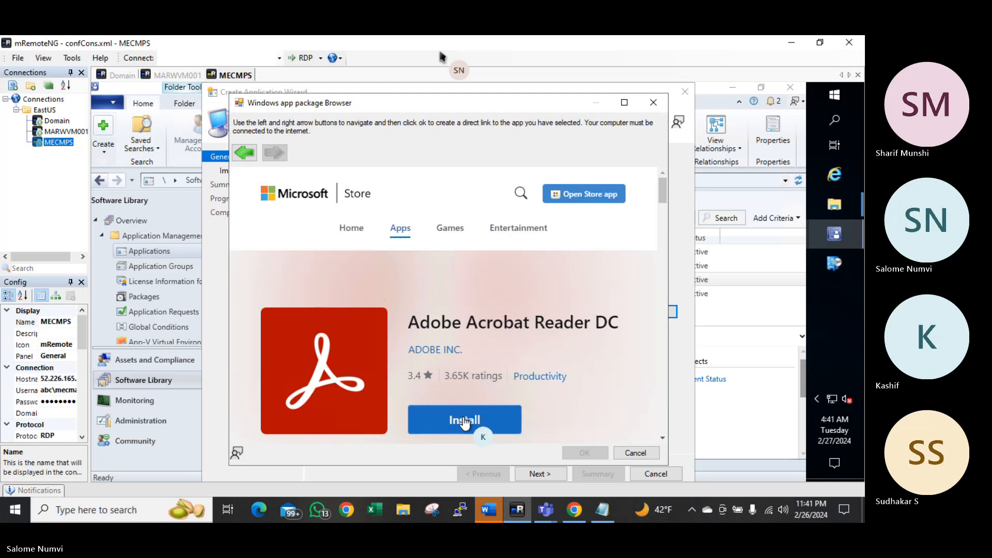
scroll(465, 416, "down", 2)
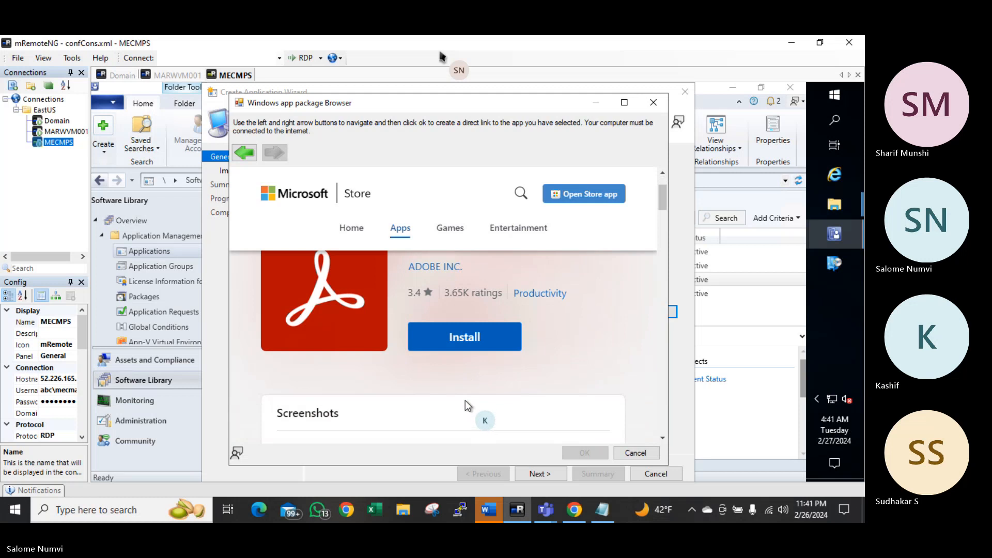
scroll(464, 402, "down", 10)
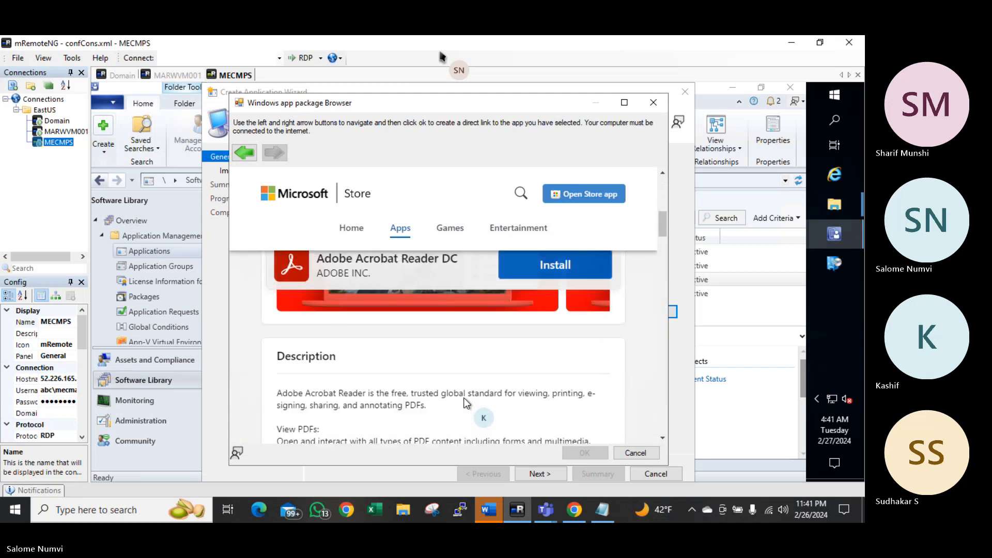
scroll(463, 399, "up", 12)
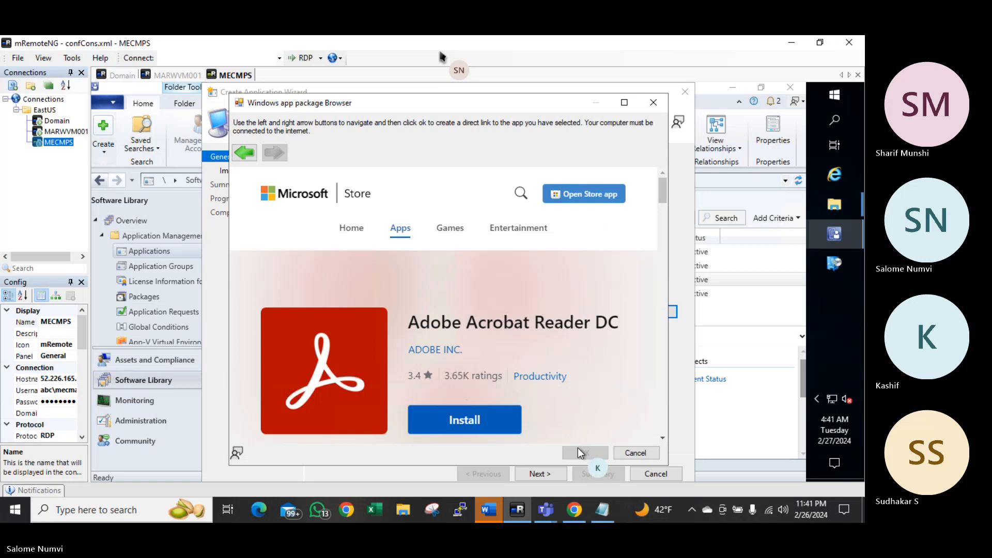
triple_click(510, 320)
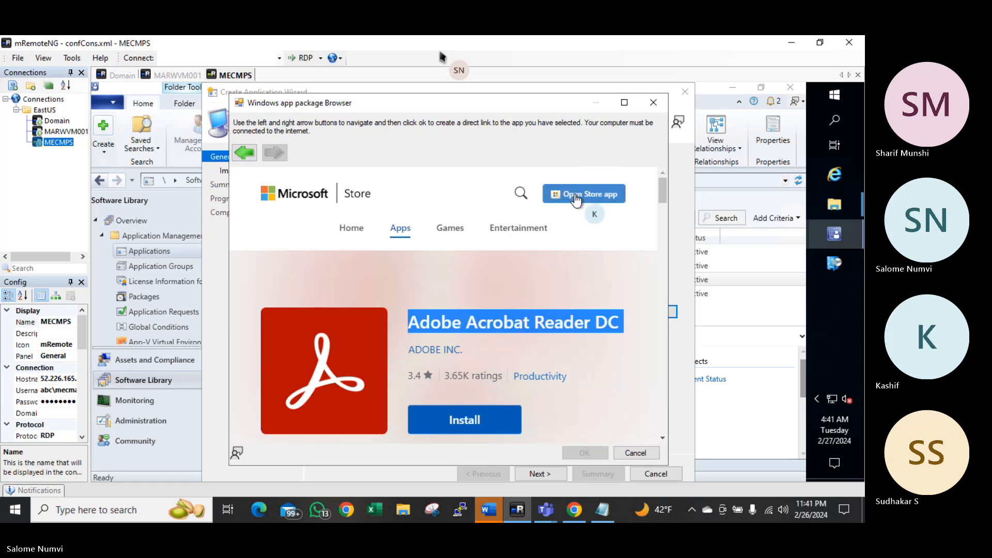
Search the Store for 'winzip' and open the WinZip 27 app page
left_click(521, 194)
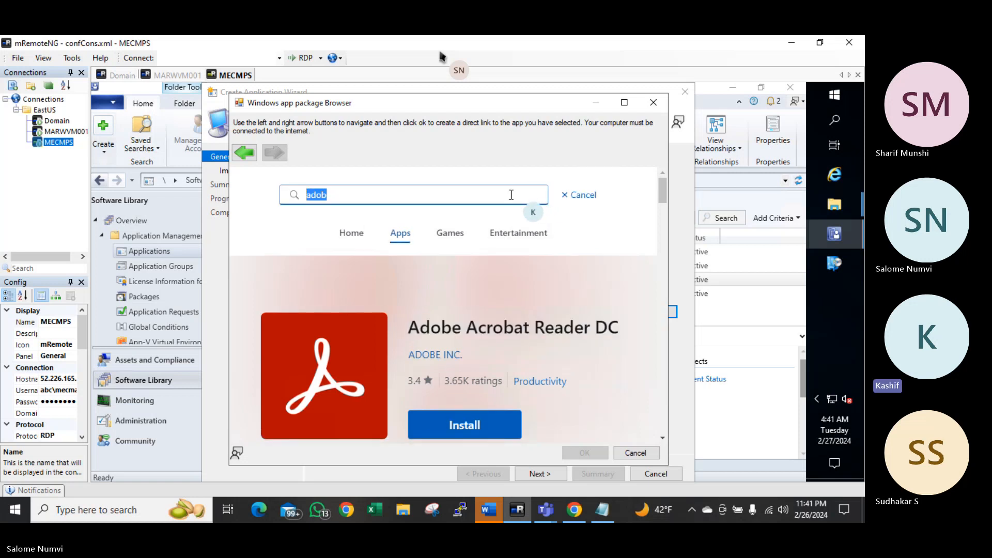
type("w")
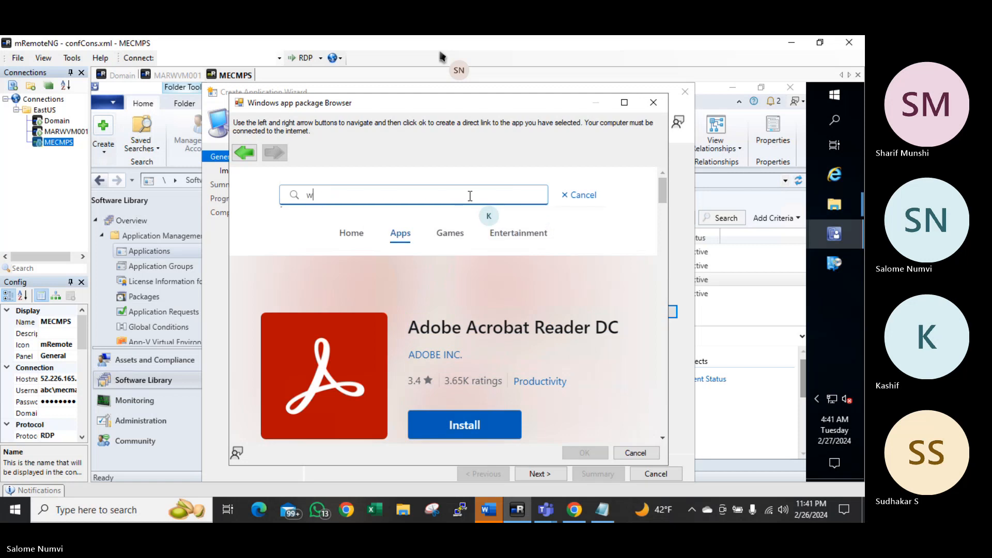
type("inzip")
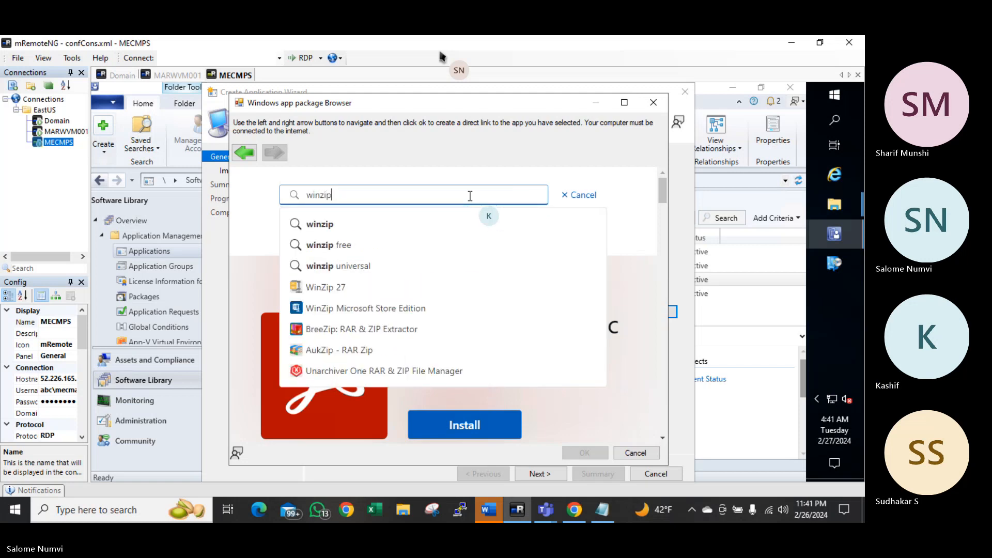
left_click(338, 287)
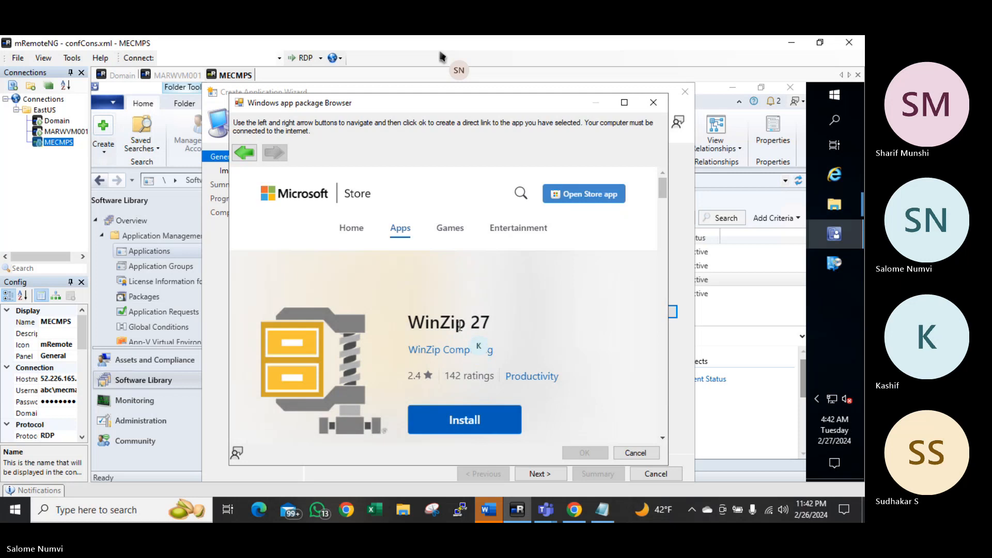
left_click(521, 193)
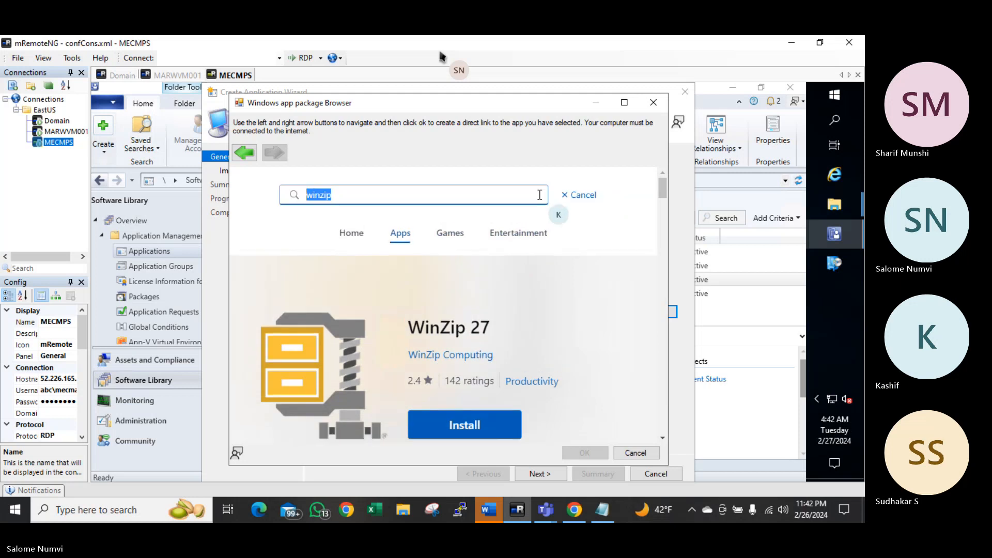
left_click(570, 199)
left_click(569, 197)
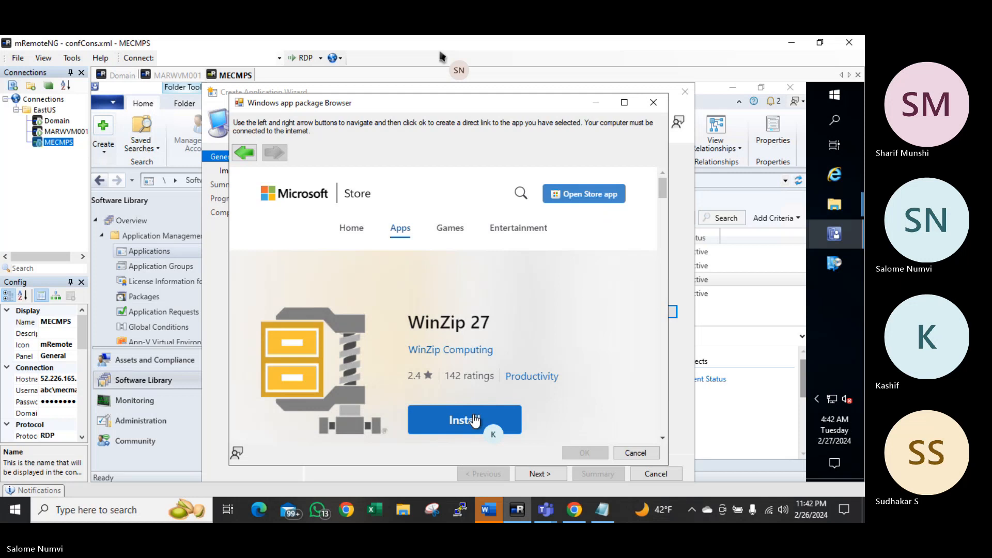
Cancel the Store browser and the wizard, discarding the unsaved application
left_click(634, 453)
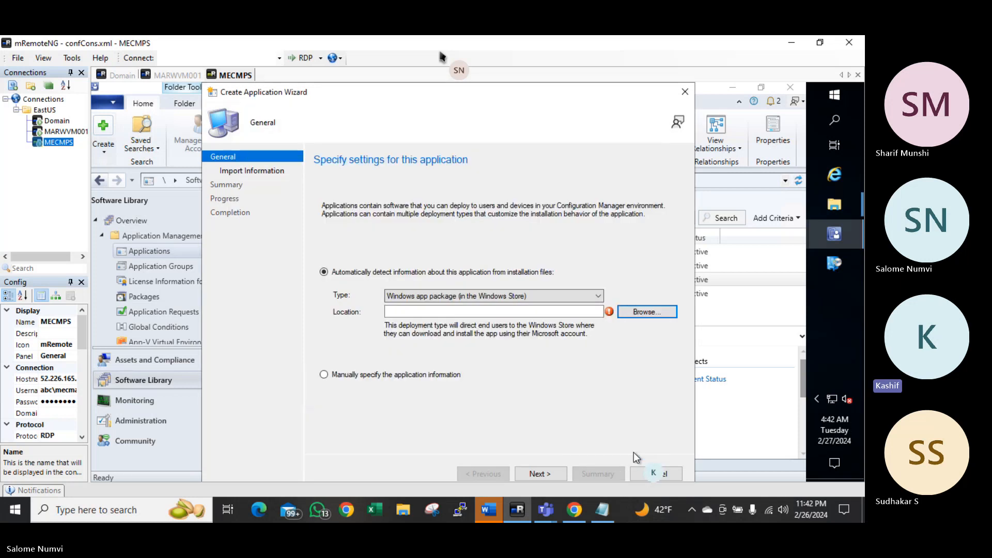
left_click(647, 474)
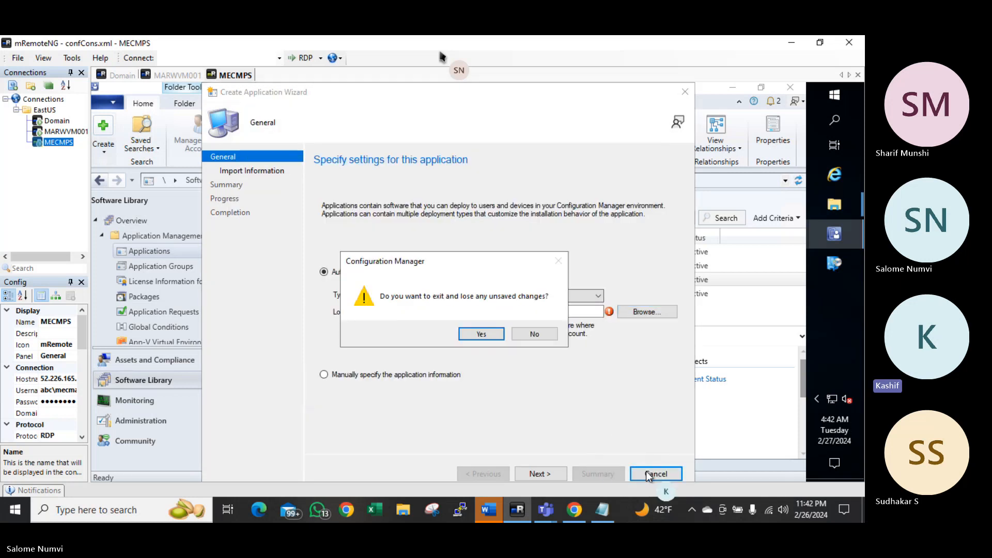
left_click(482, 335)
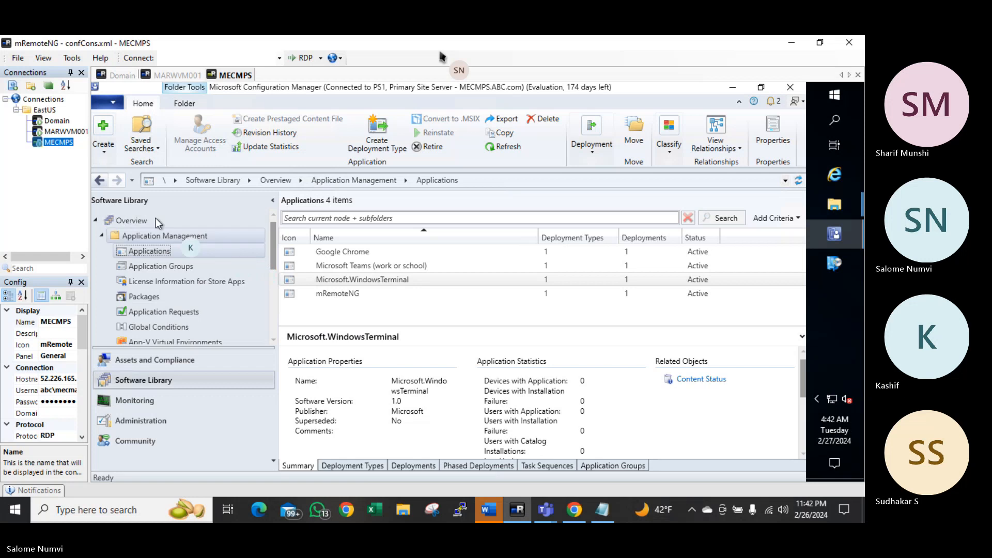
Switch to the MARWVM001 client and open the Configuration Manager client properties
left_click(64, 132)
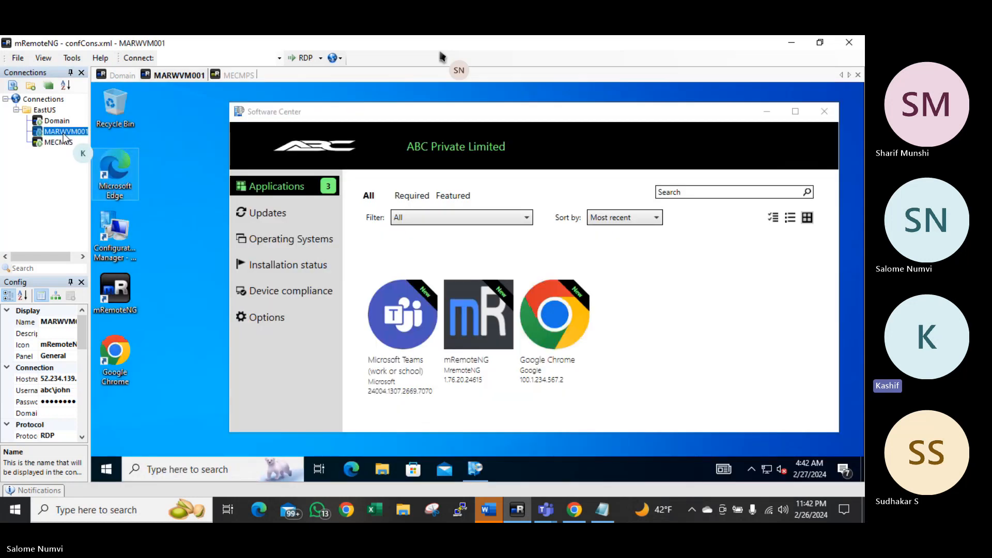
left_click(275, 214)
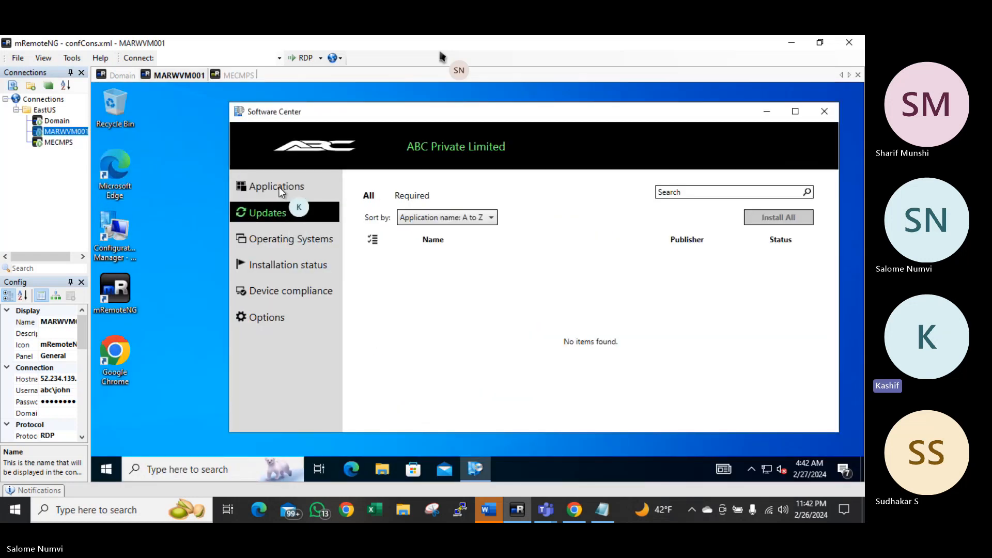
left_click(279, 189)
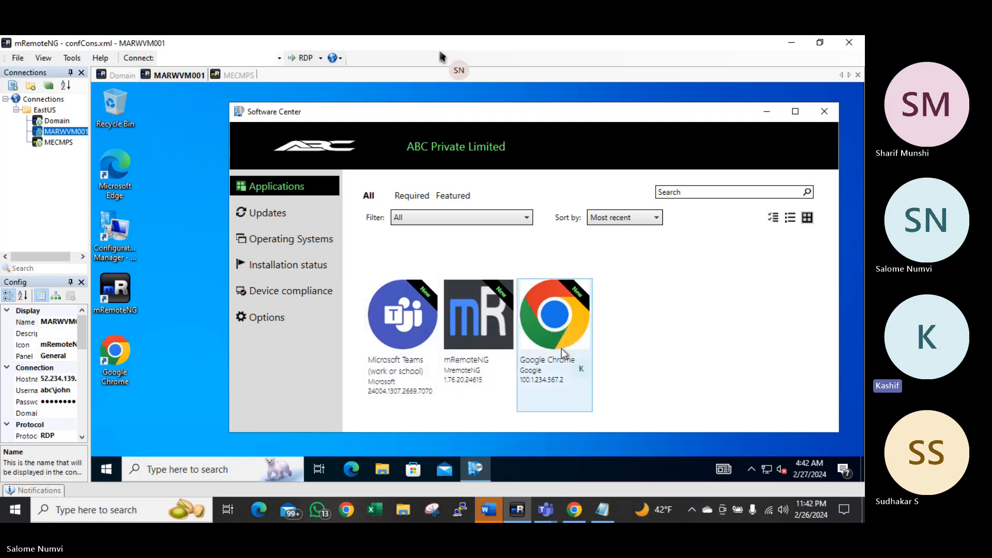
left_click(108, 235)
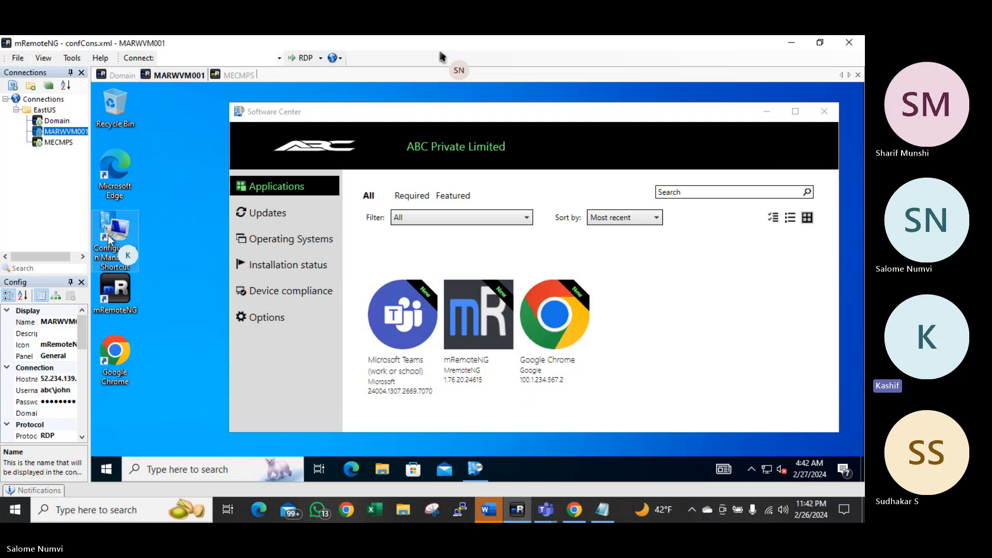
double_click(108, 234)
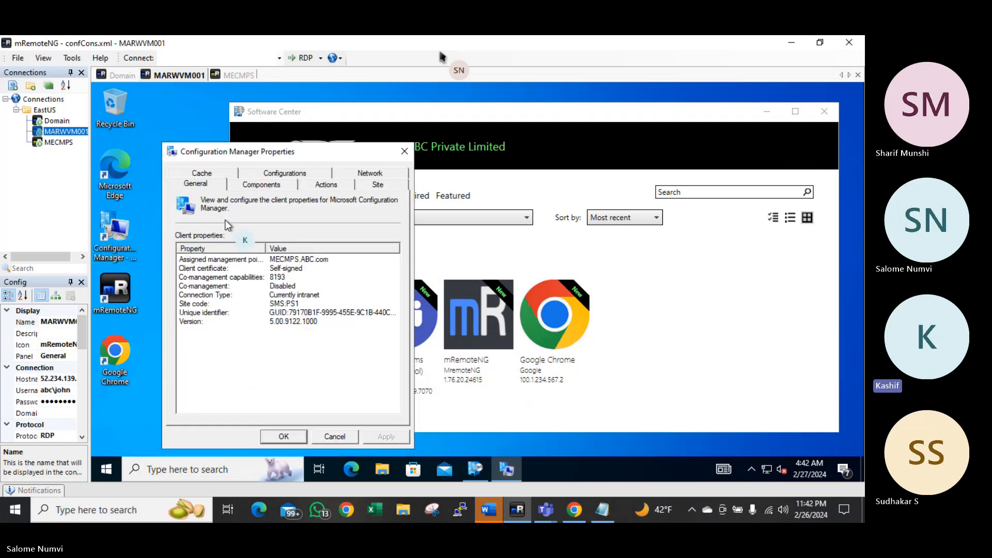
Run the Machine Policy Retrieval & Evaluation Cycle, acknowledge it, and close the properties window
left_click(320, 184)
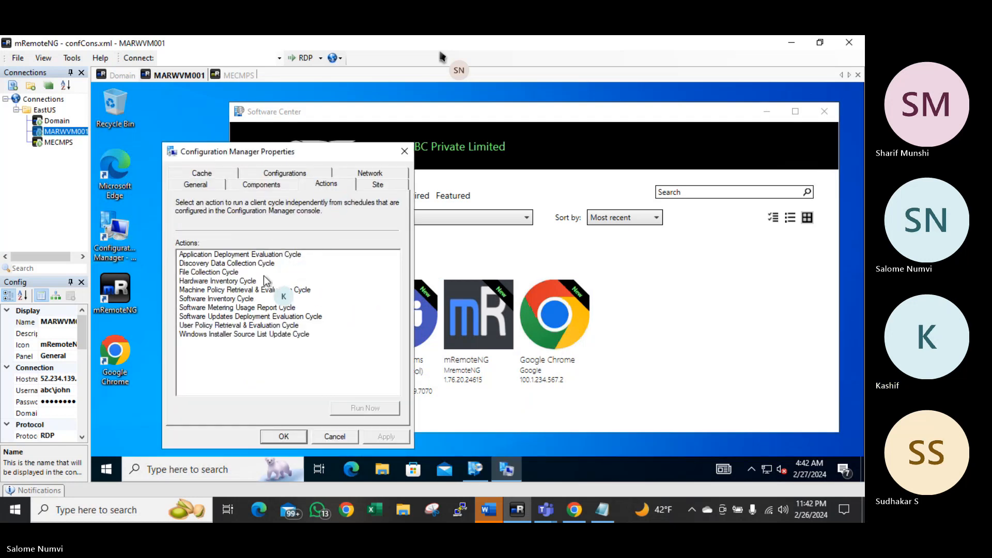
left_click(264, 290)
left_click(374, 408)
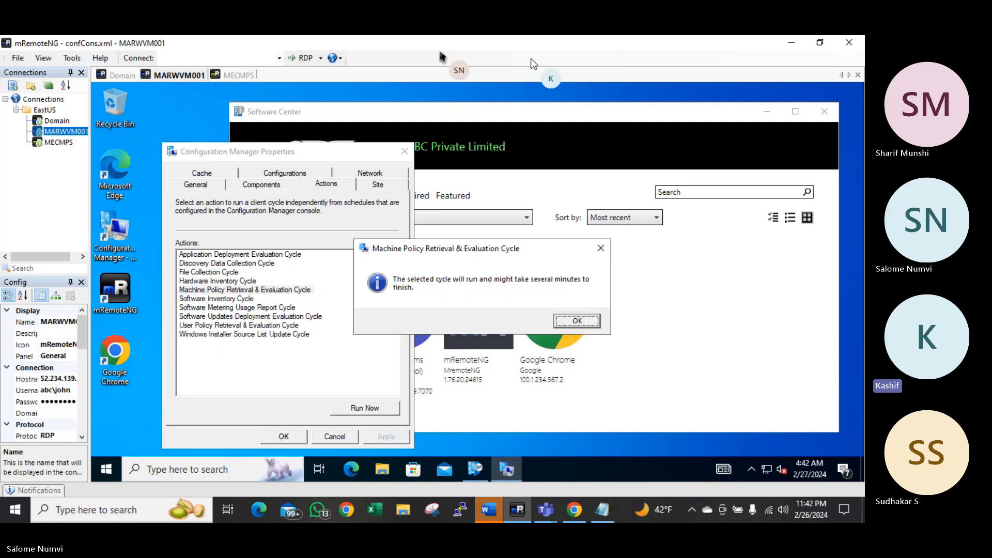
left_click(193, 291)
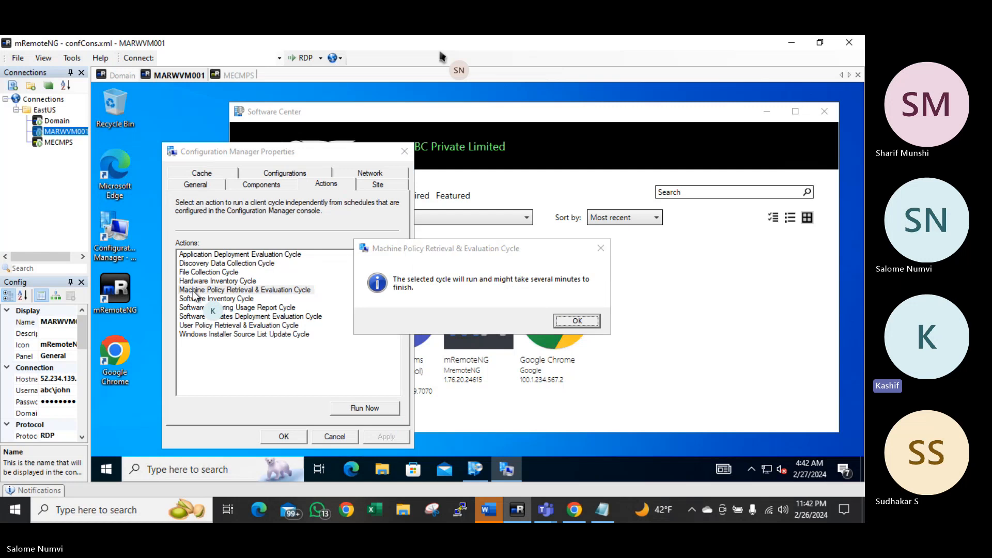
left_click(577, 320)
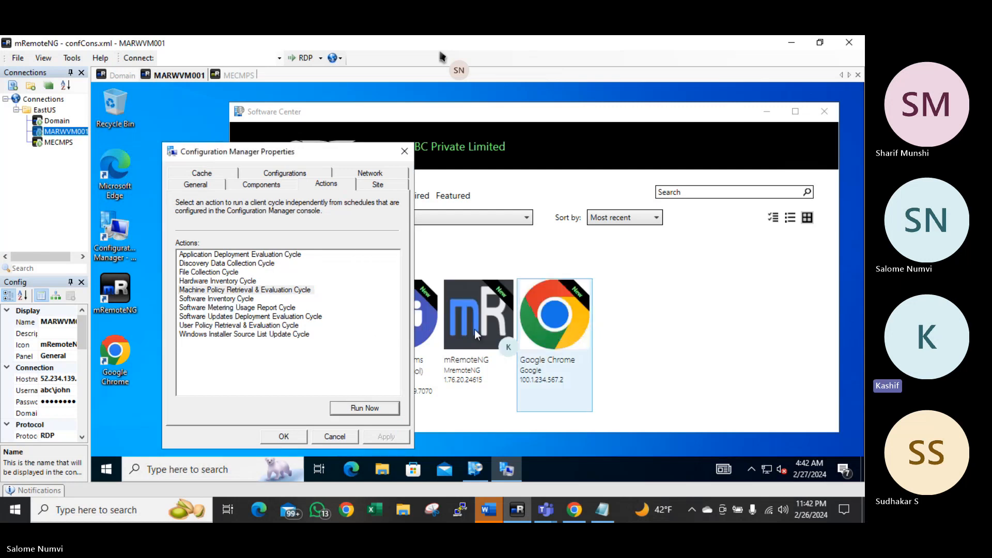
left_click(364, 408)
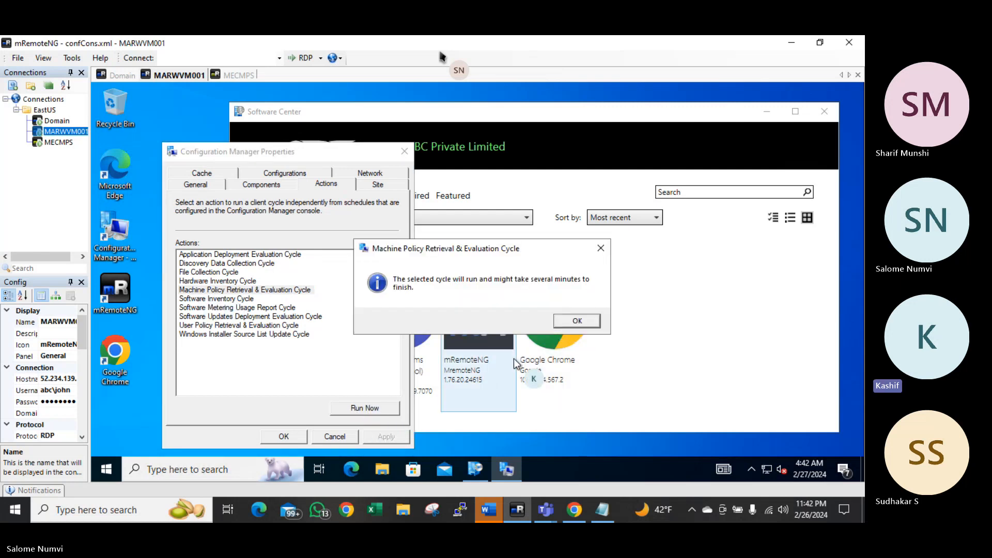
left_click(564, 324)
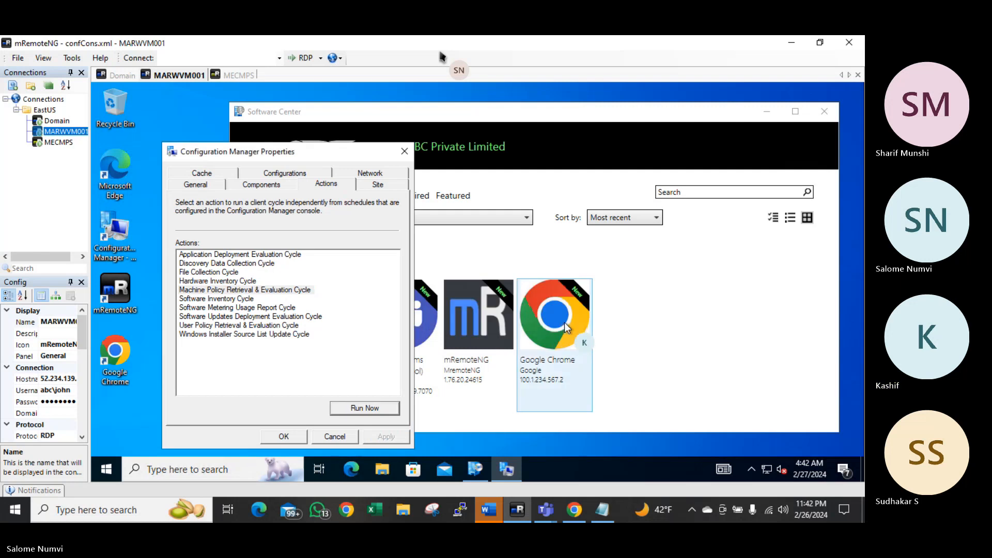
left_click(292, 436)
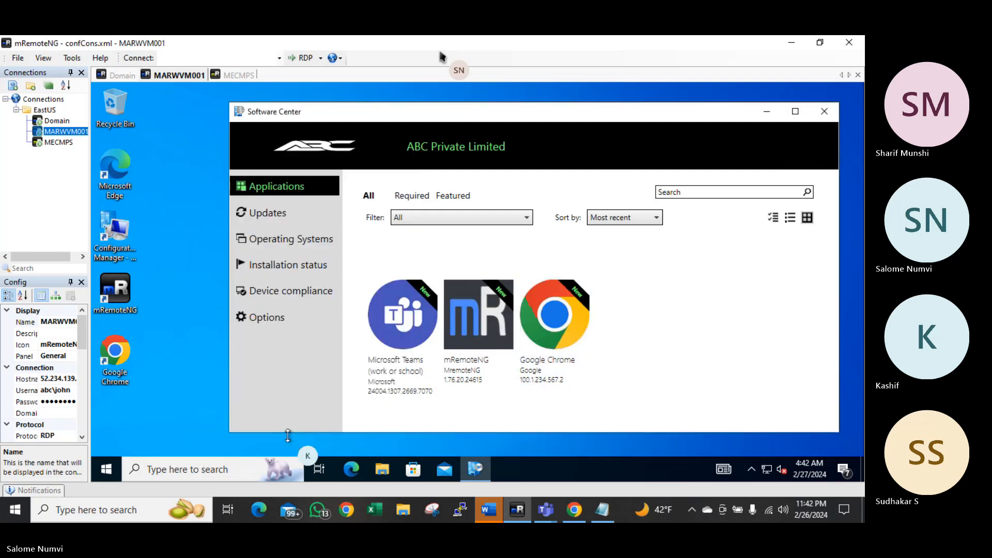
Refresh the Software Center Applications list and install Microsoft.WindowsTerminal from its details page
left_click(281, 218)
left_click(280, 192)
left_click(278, 211)
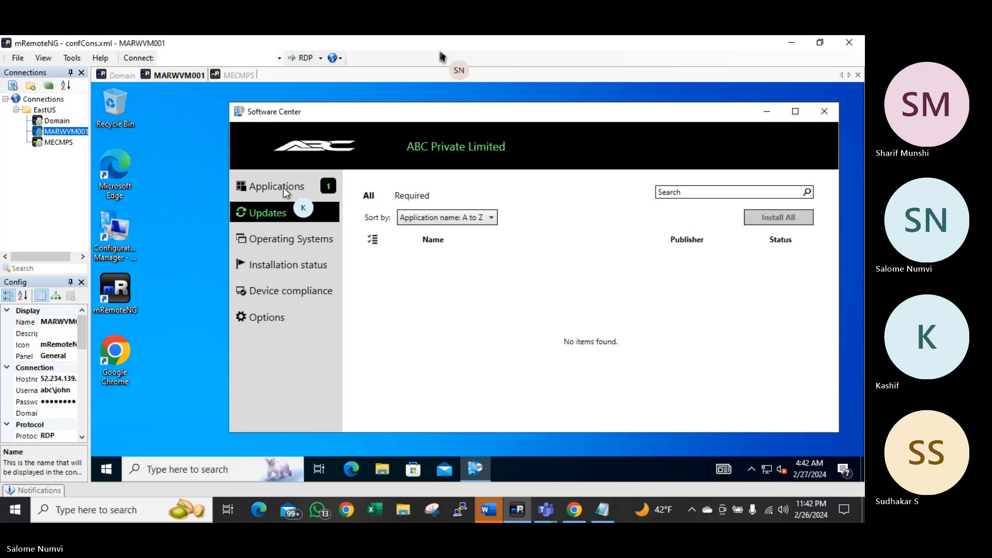
left_click(283, 187)
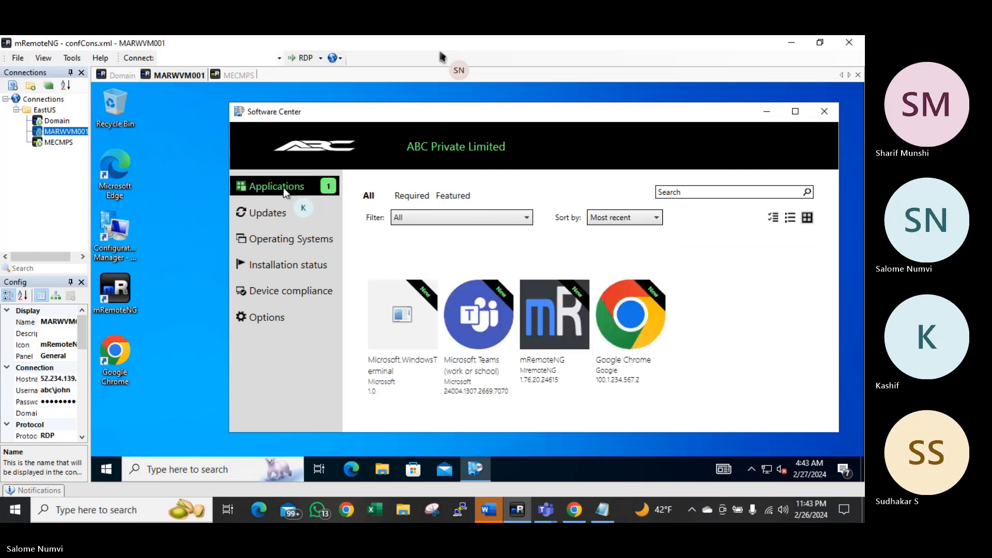
left_click(403, 323)
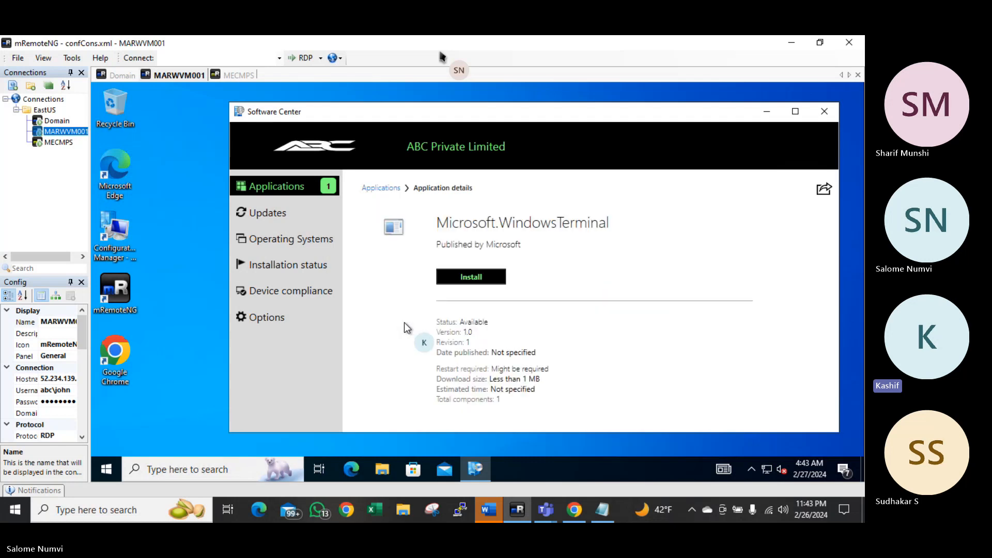
left_click(459, 276)
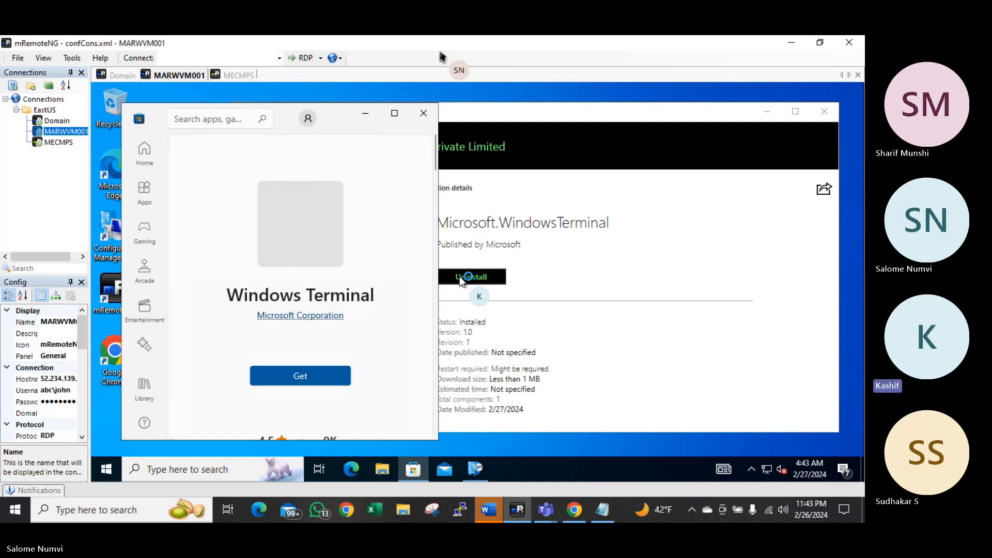
Download Windows Terminal from the Store and confirm Terminal appears among recently added apps
left_click(290, 373)
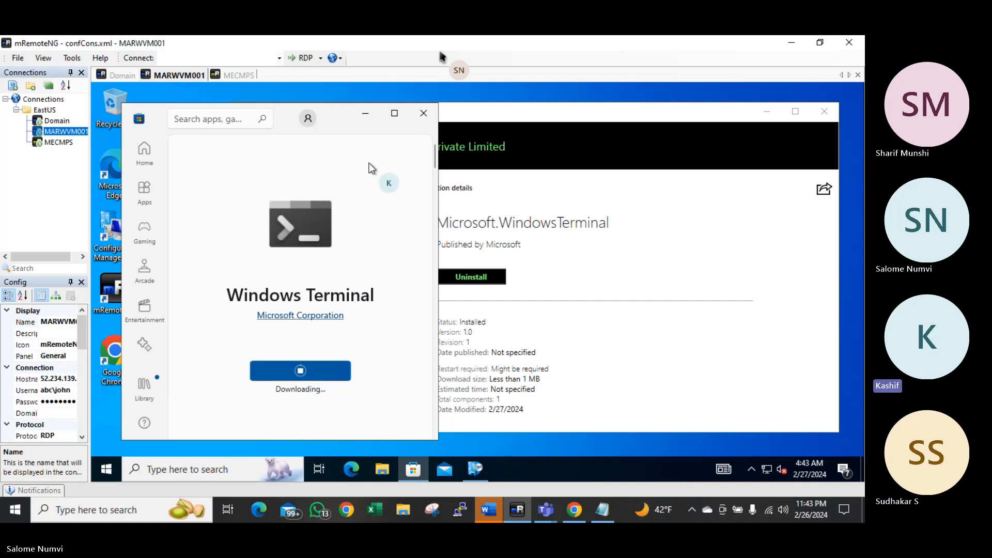
left_click(365, 114)
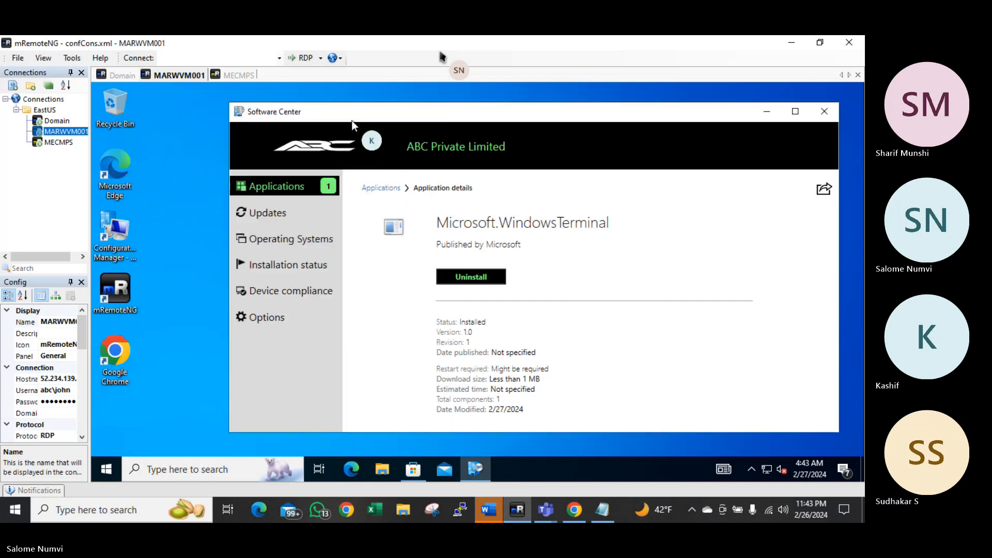
left_click(110, 473)
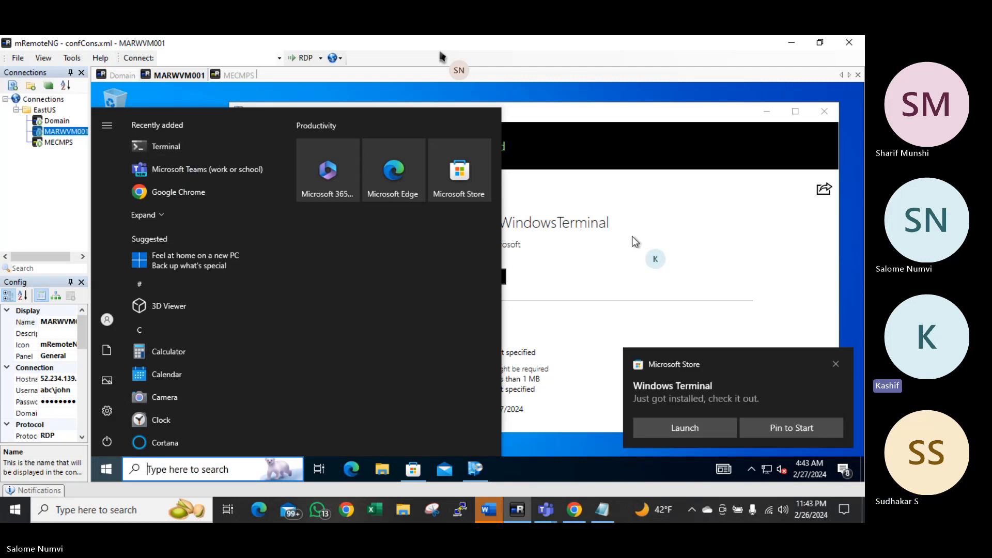
left_click(674, 213)
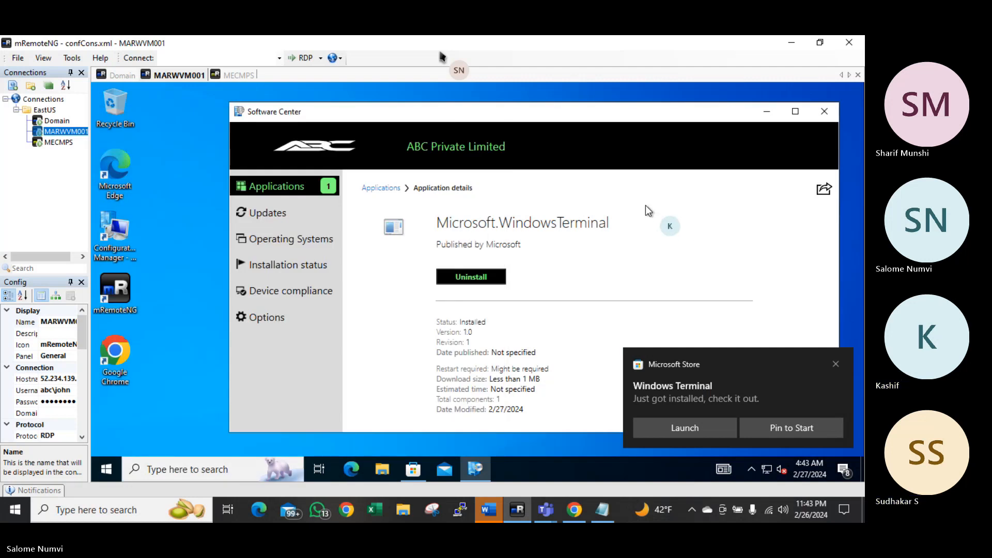
On the MECMPS site server connection, launch Google Chrome from the Start menu
left_click(61, 143)
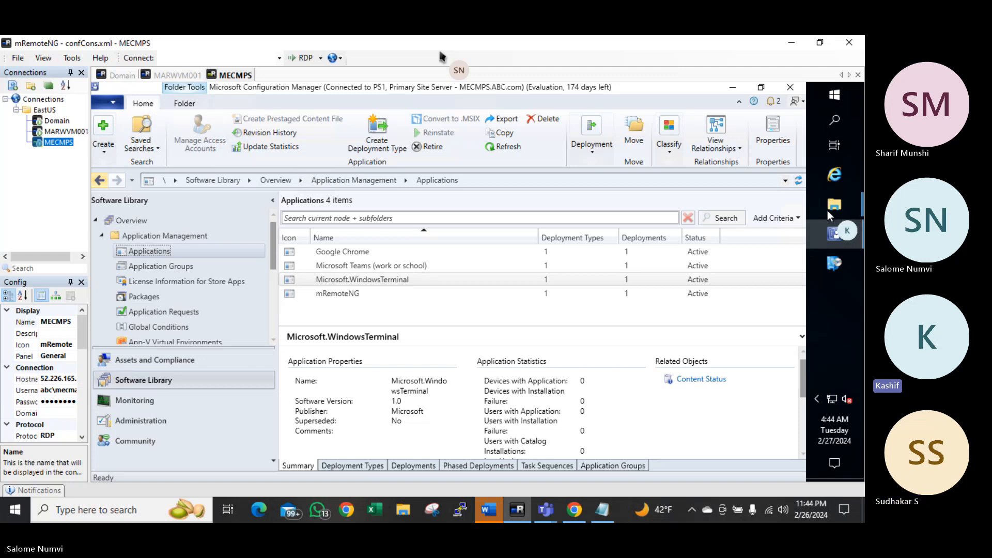
left_click(830, 101)
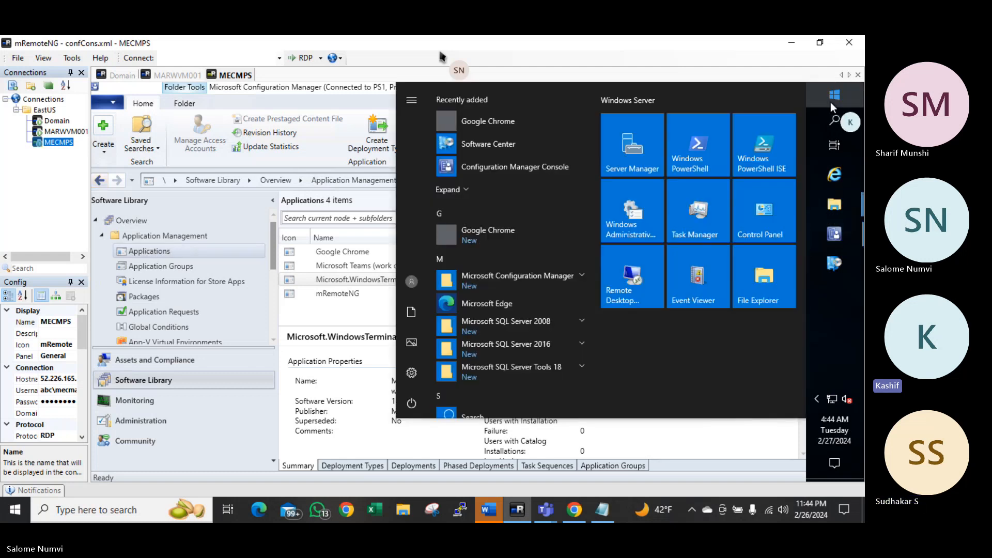
left_click(491, 121)
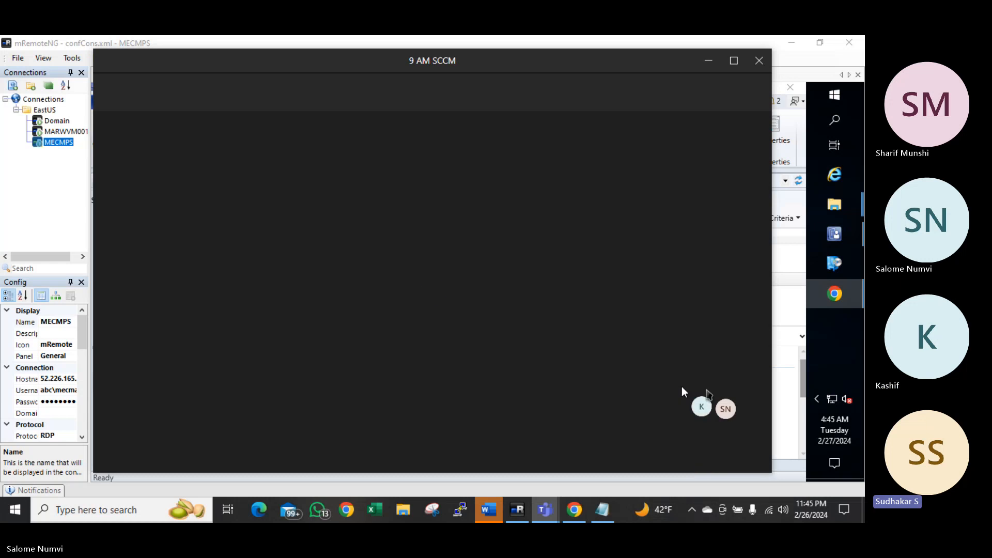
Reposition the Chrome welcome window, decline signing in, and skip the default-browser prompt
left_click(704, 61)
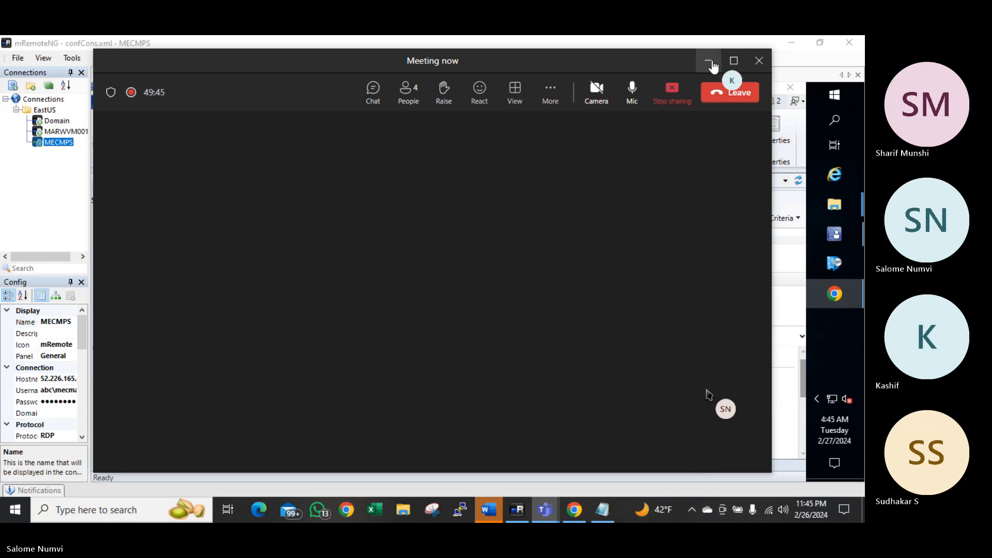
left_click(708, 60)
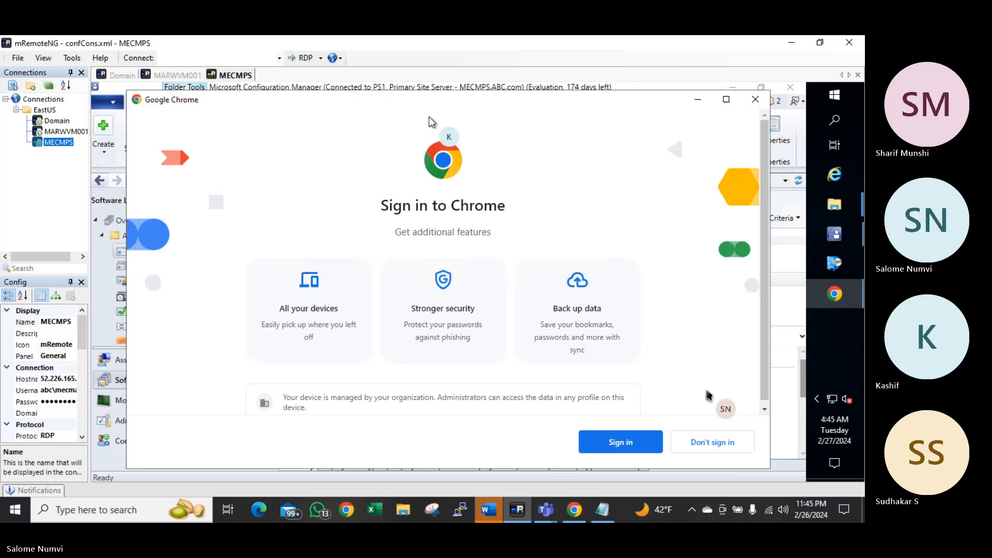
left_click_drag(645, 98, 553, 147)
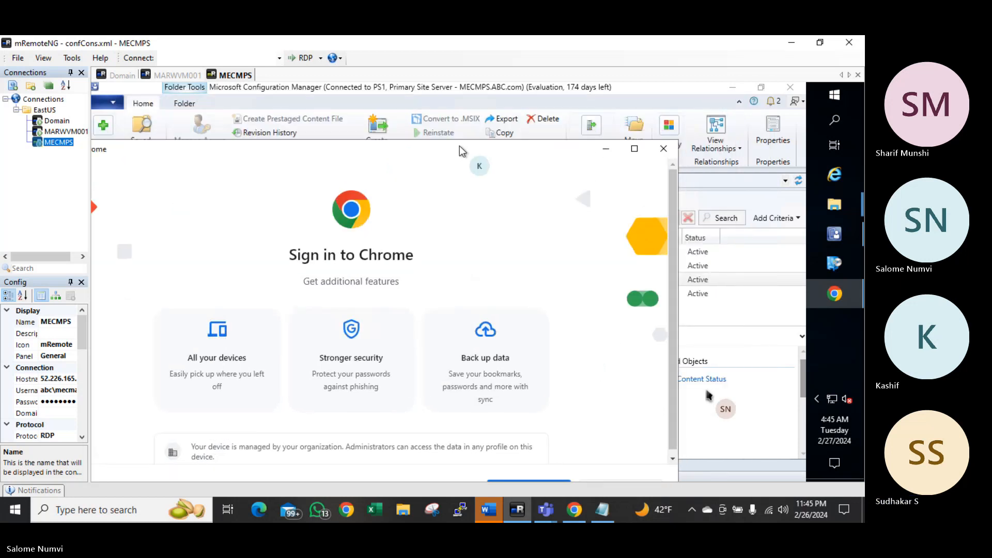
left_click_drag(460, 146, 408, 124)
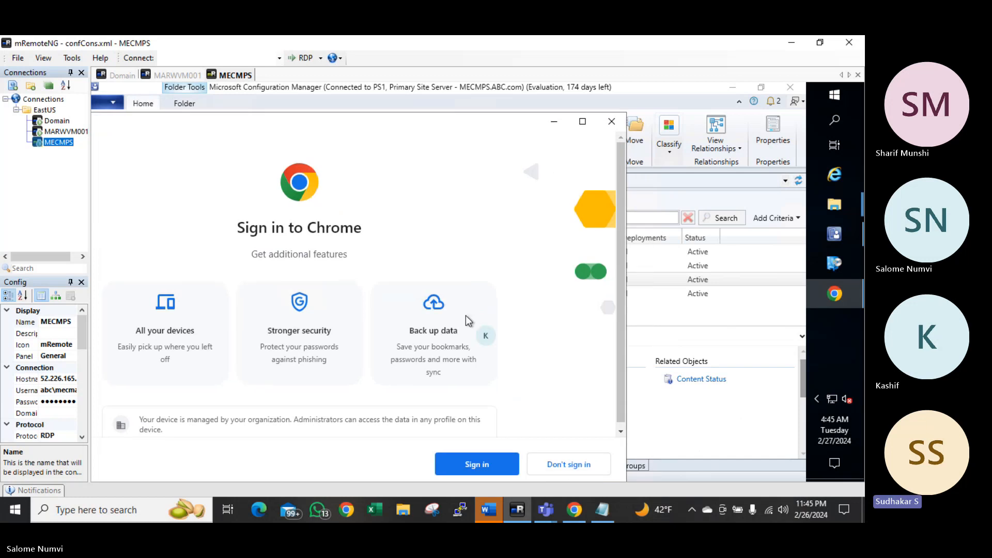
left_click(550, 465)
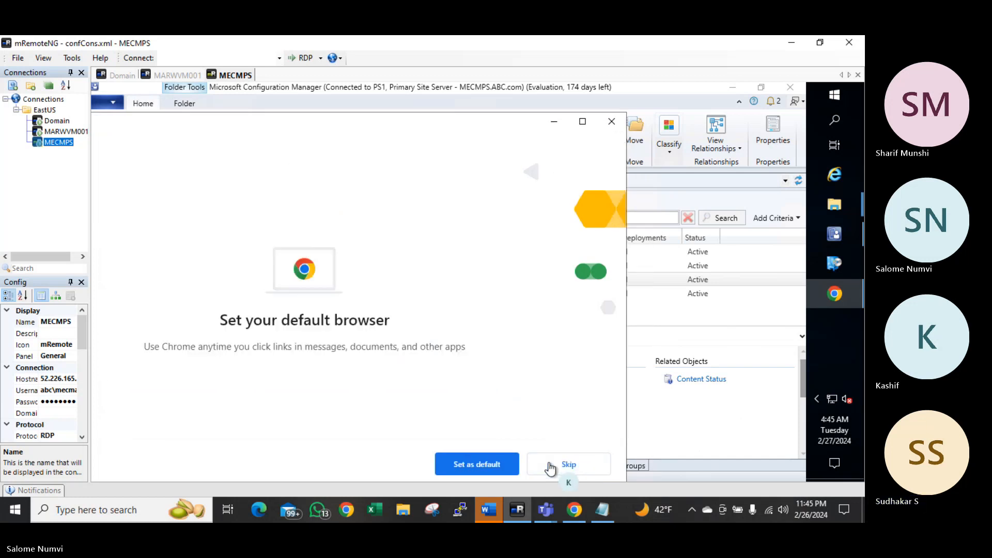
left_click(548, 464)
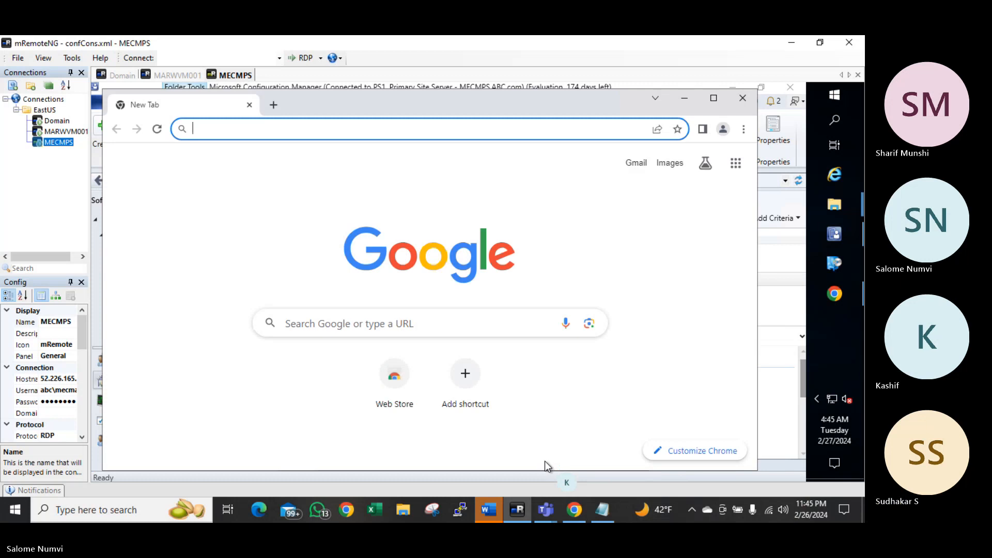
Search Google for 'download zoom msi installer' and download the Zoom 64-bit MSI installer
left_click(390, 129)
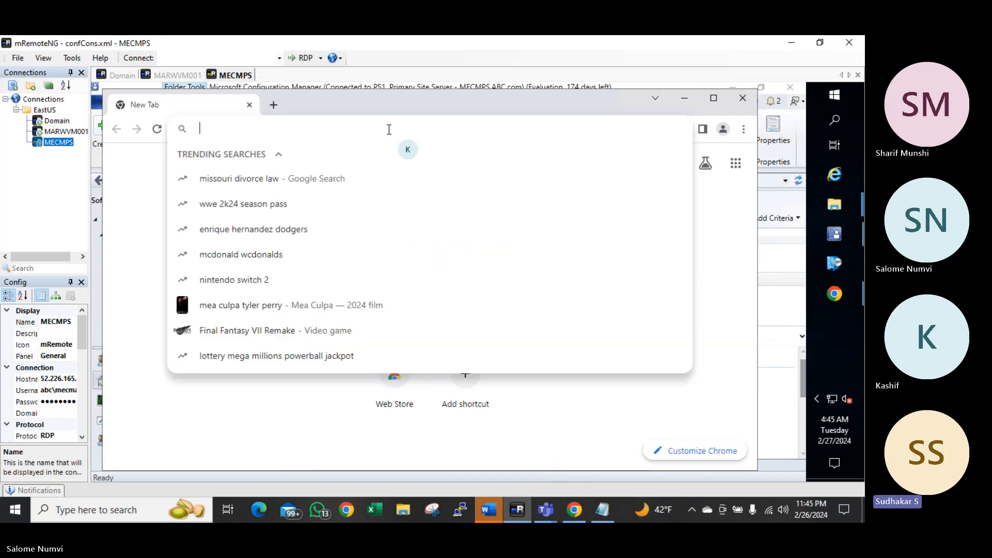
type("downlo")
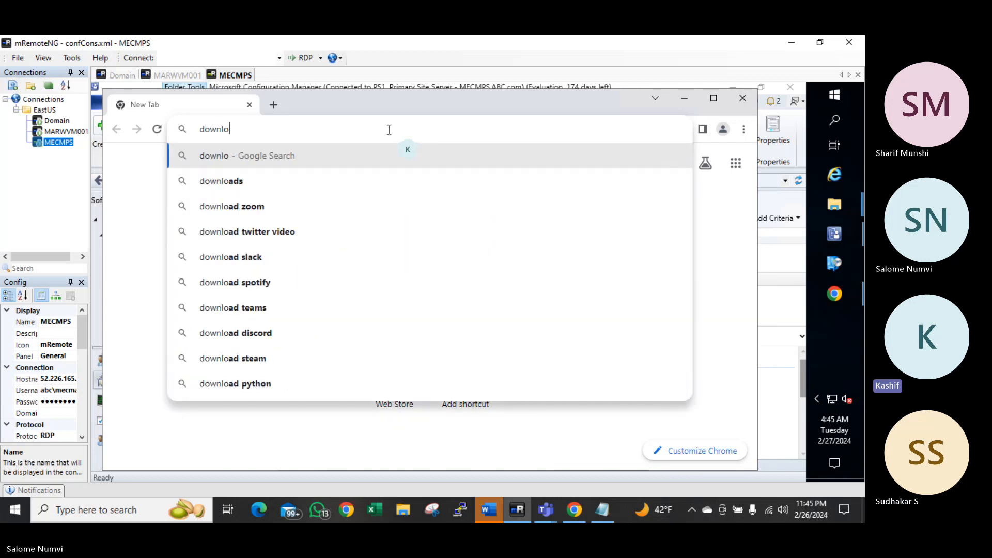
type("ad zoom ")
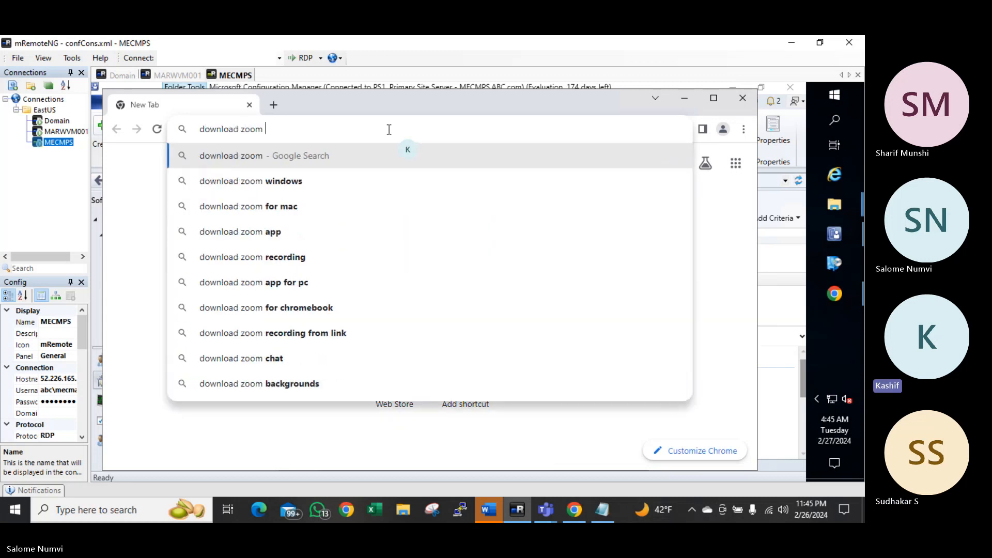
type("msi insta")
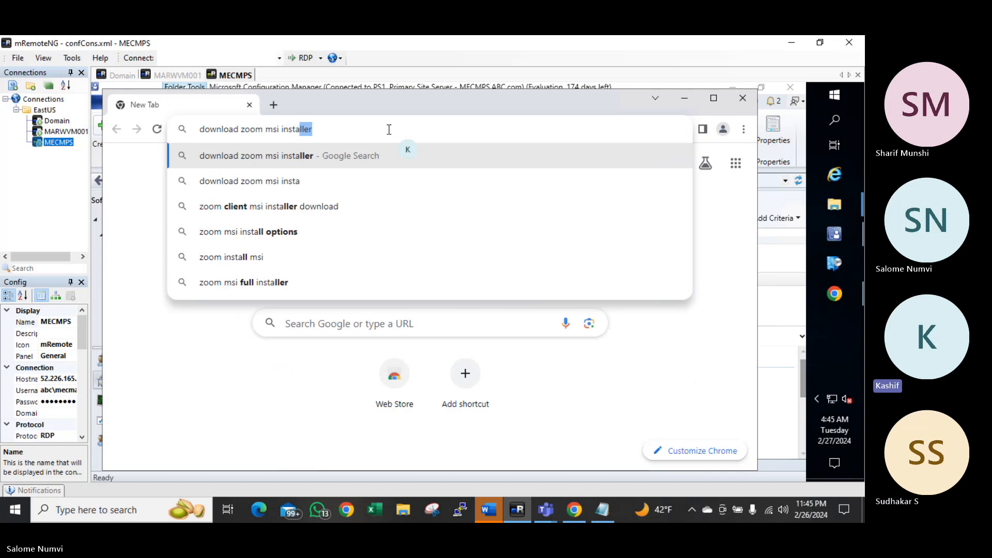
type("ller")
key("Return")
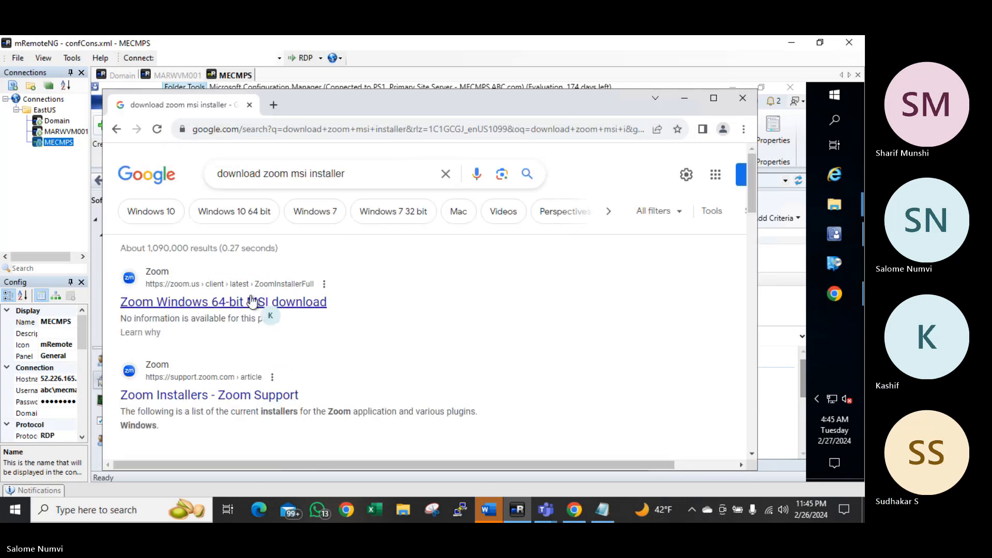
left_click(238, 304)
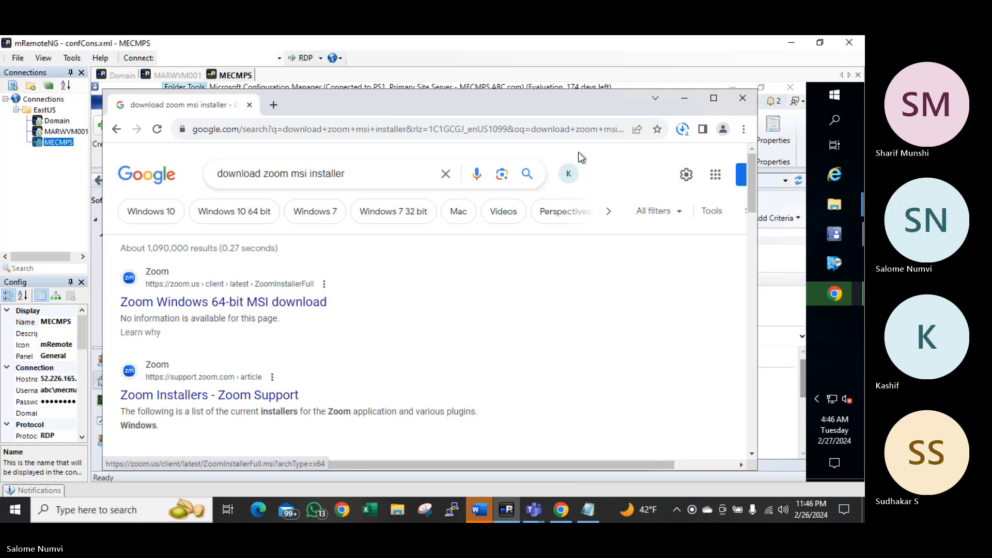
Keep the downloads running, close the search tab, and review the chrome://downloads page
left_click(681, 132)
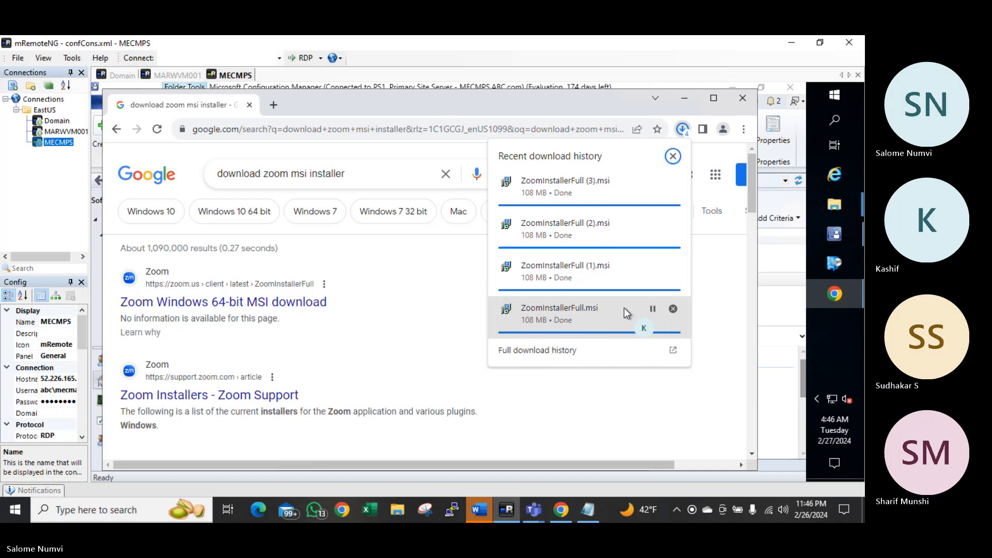
left_click(740, 101)
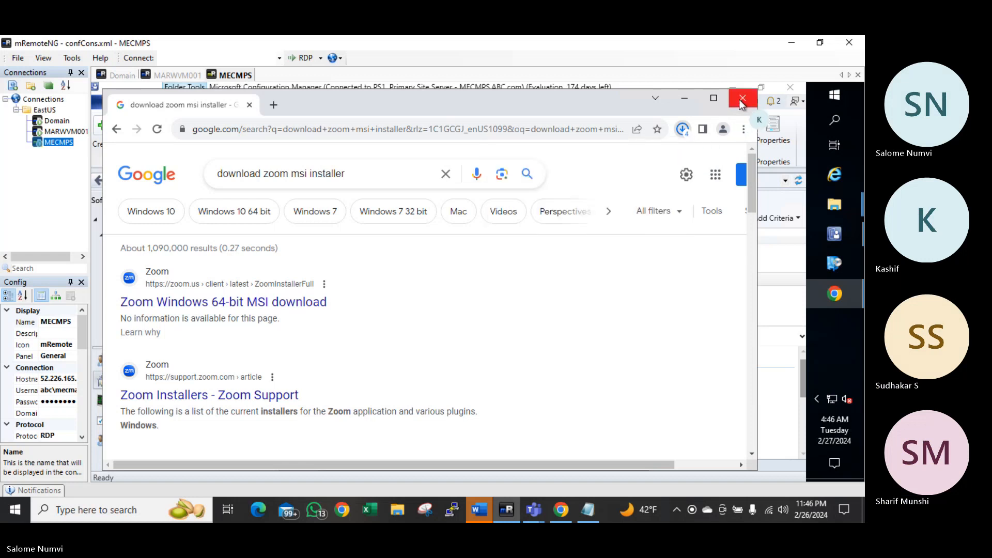
left_click(742, 101)
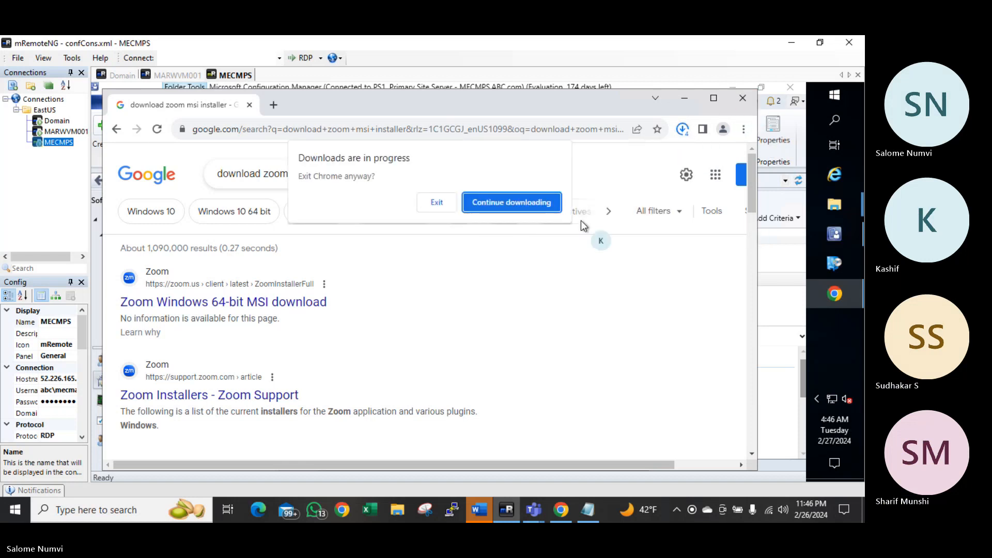
left_click(487, 202)
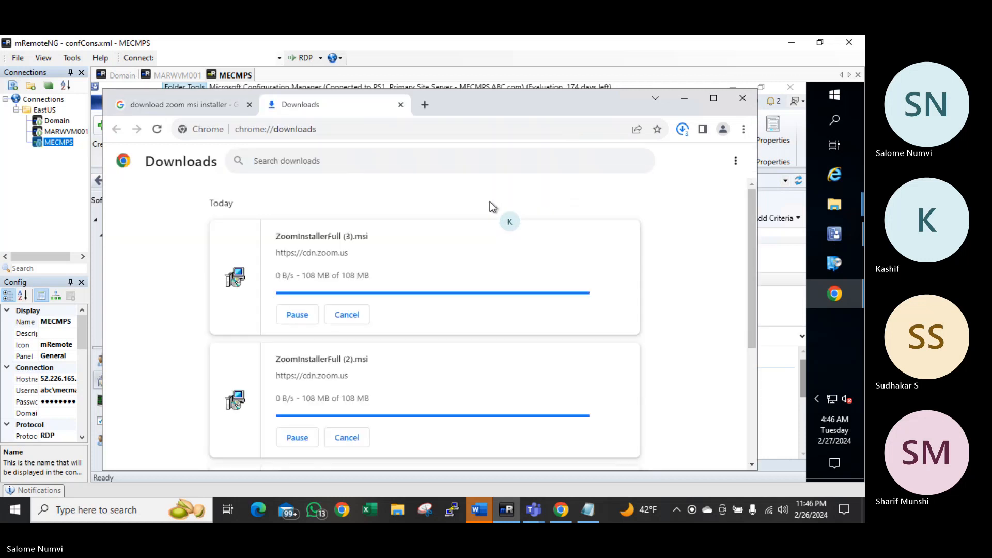
left_click(250, 108)
scroll(446, 265, "down", 3)
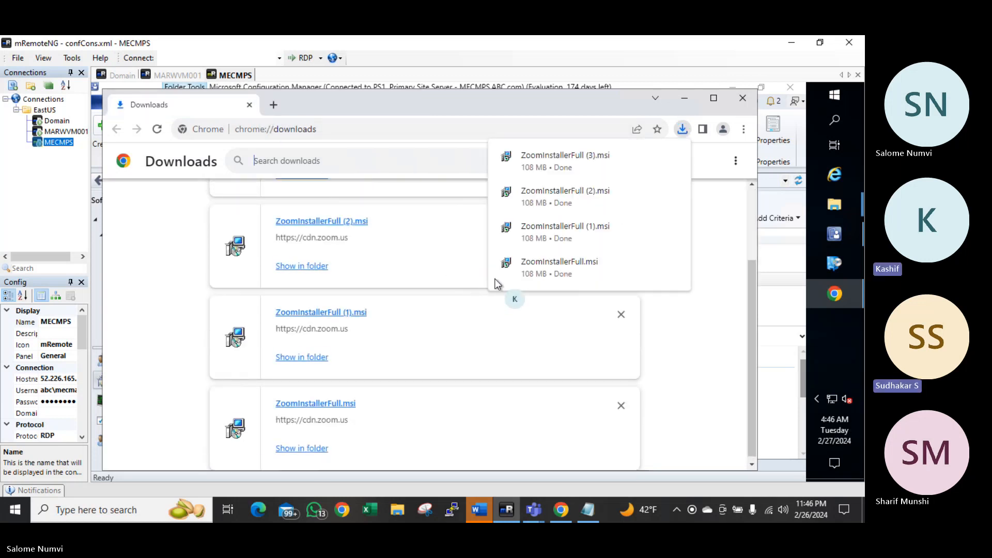
In Downloads, delete the five extra files, keeping only ZoomInstallerFull.msi
left_click(309, 358)
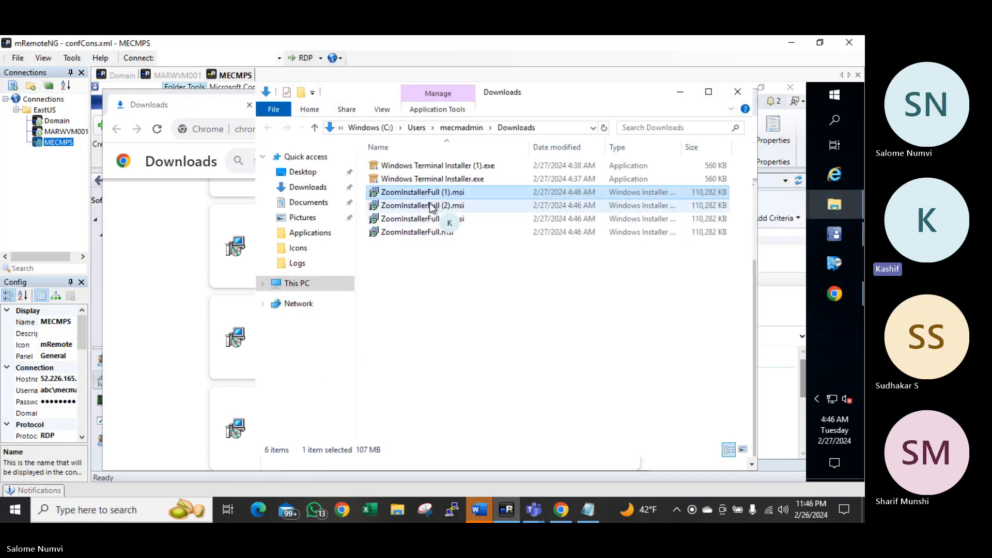
key("ctrl+a")
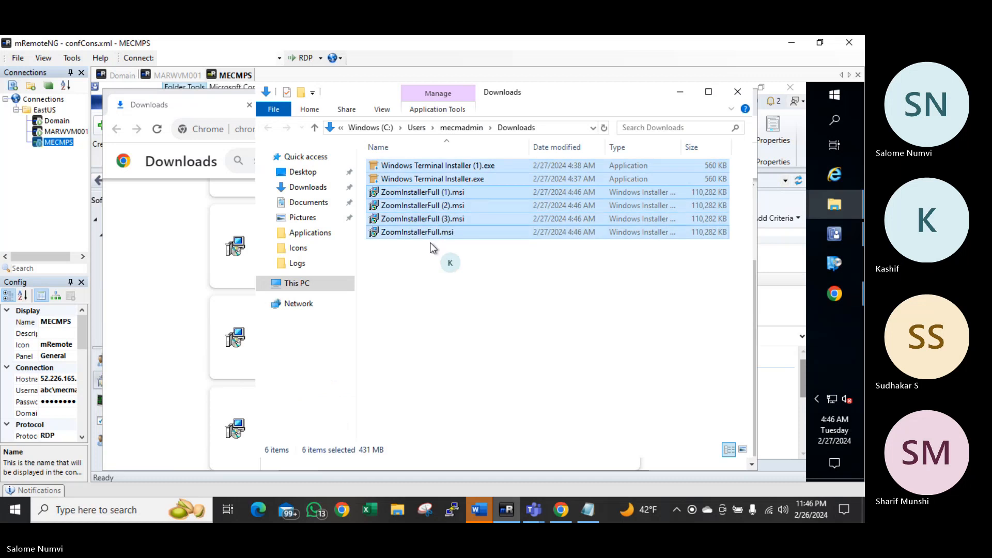
left_click(414, 266)
left_click(432, 223)
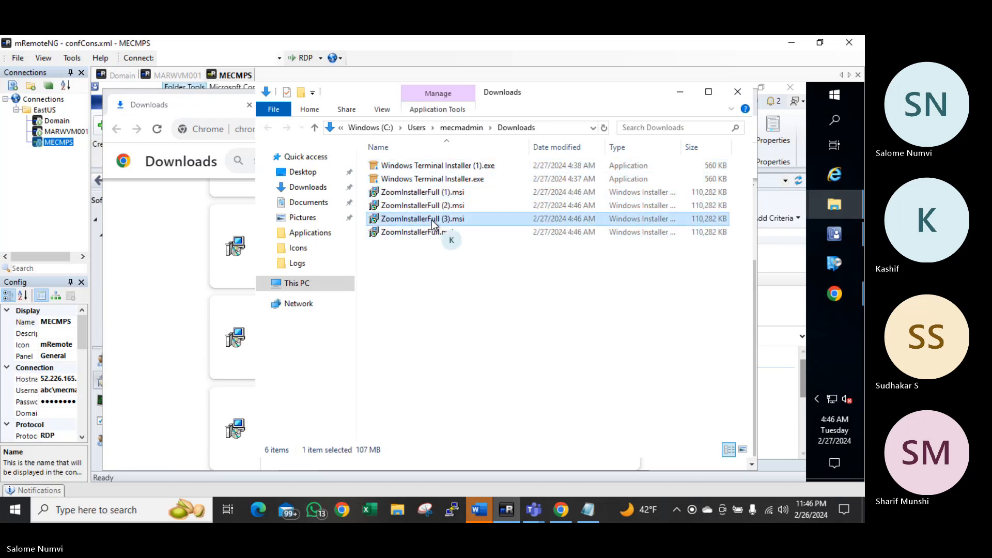
key("shift+Up")
key("shift+Up")
key("shift+Up")
key("shift+Up")
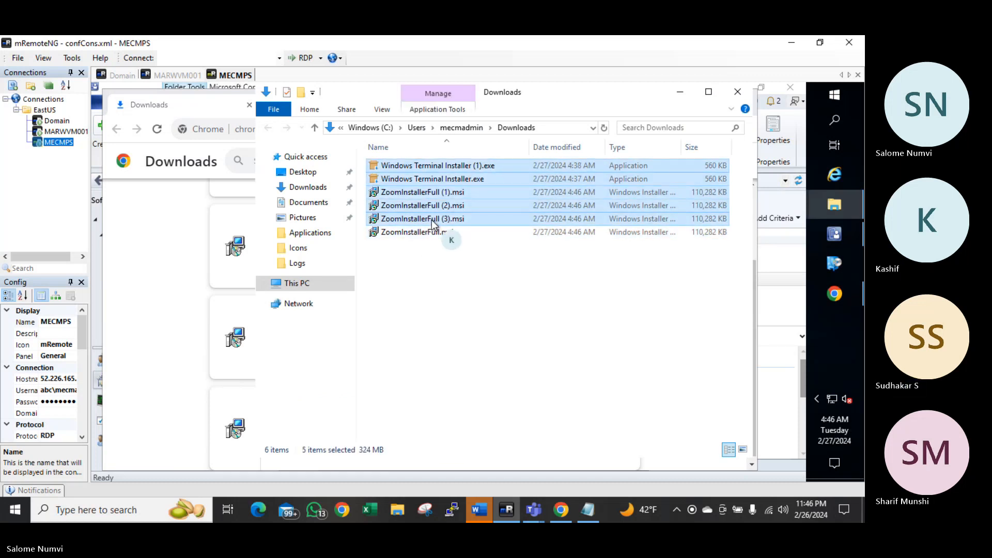
key("Delete")
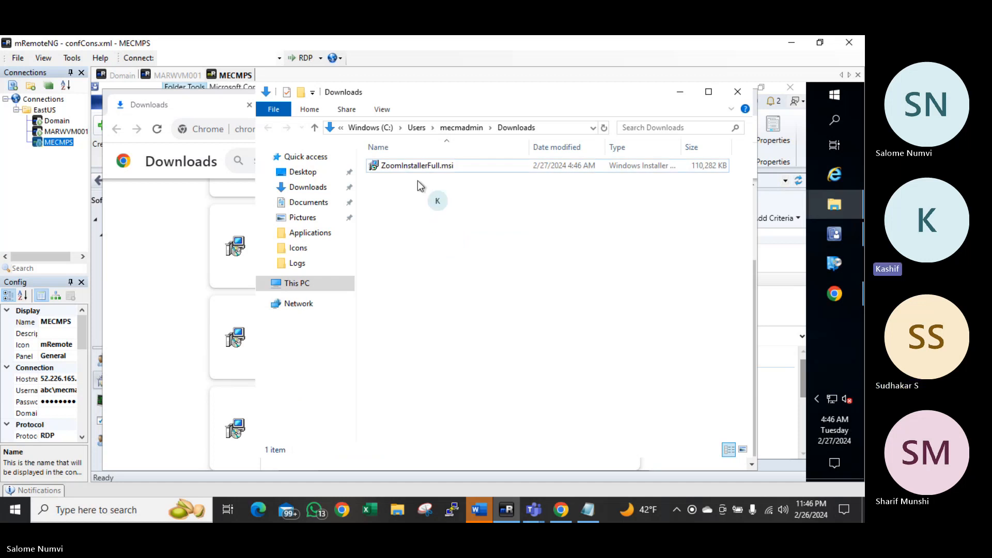
left_click(418, 173)
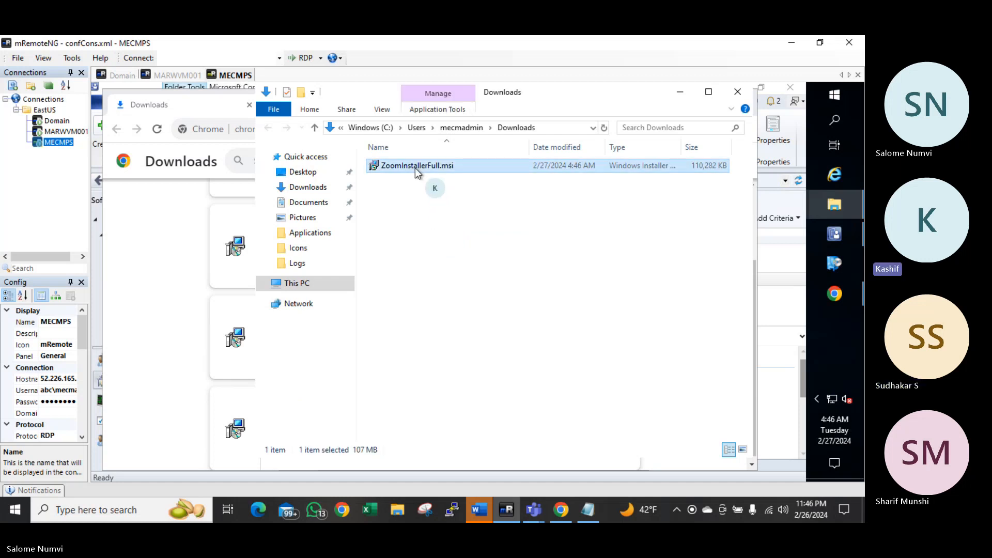
Create a Zoom folder in C:\Source_Files\Applications and paste ZoomInstallerFull.msi into it
left_click(296, 236)
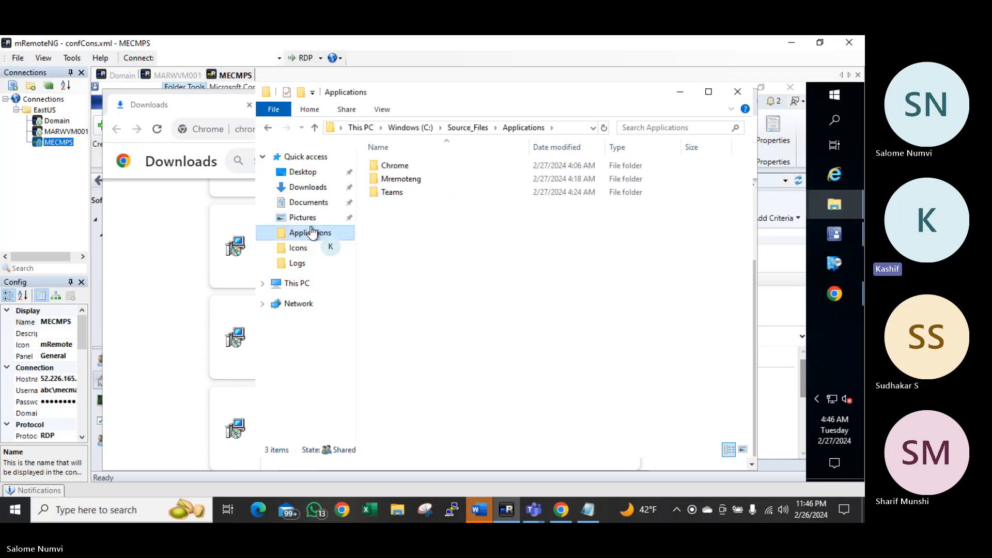
double_click(393, 166)
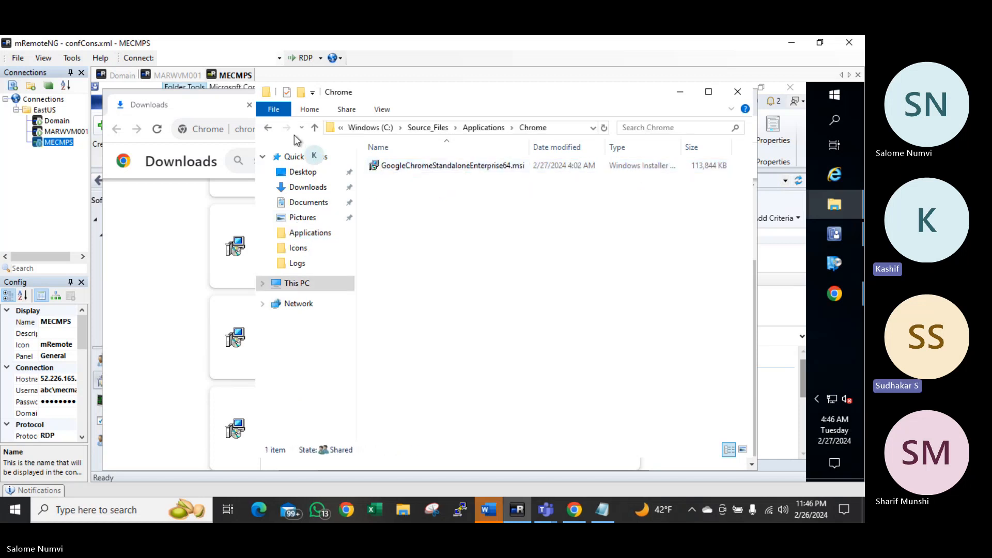
left_click(267, 127)
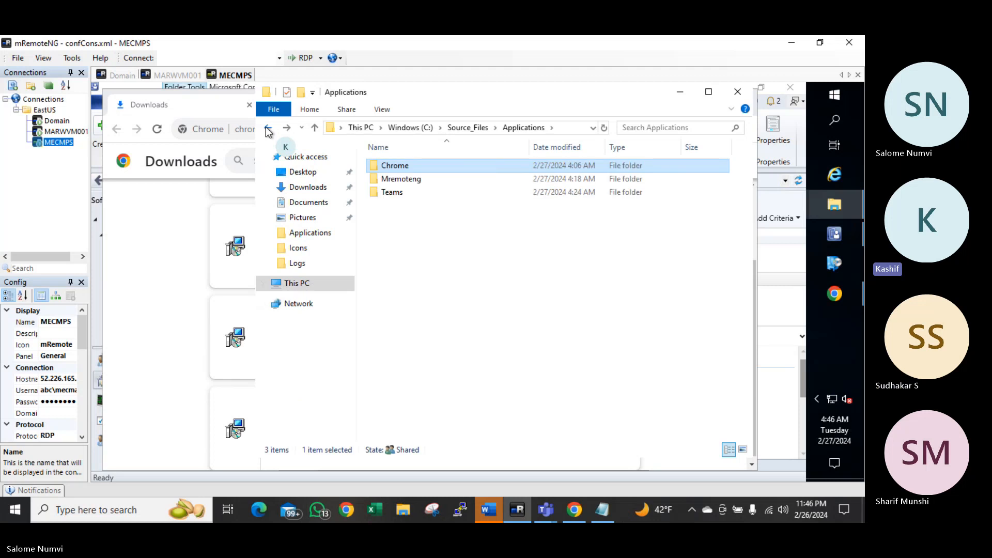
left_click(301, 93)
type("Zoo")
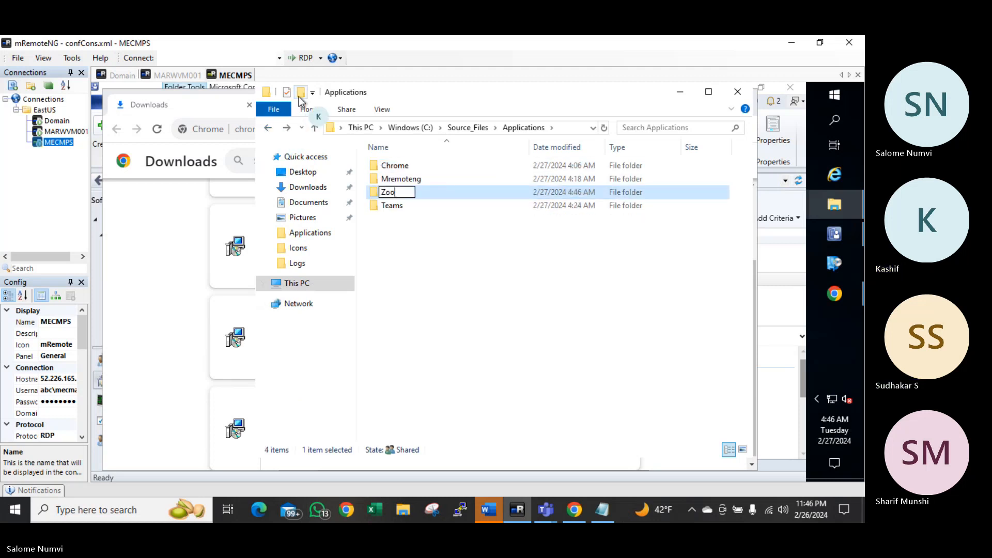
type("m")
key("Return")
key("Return")
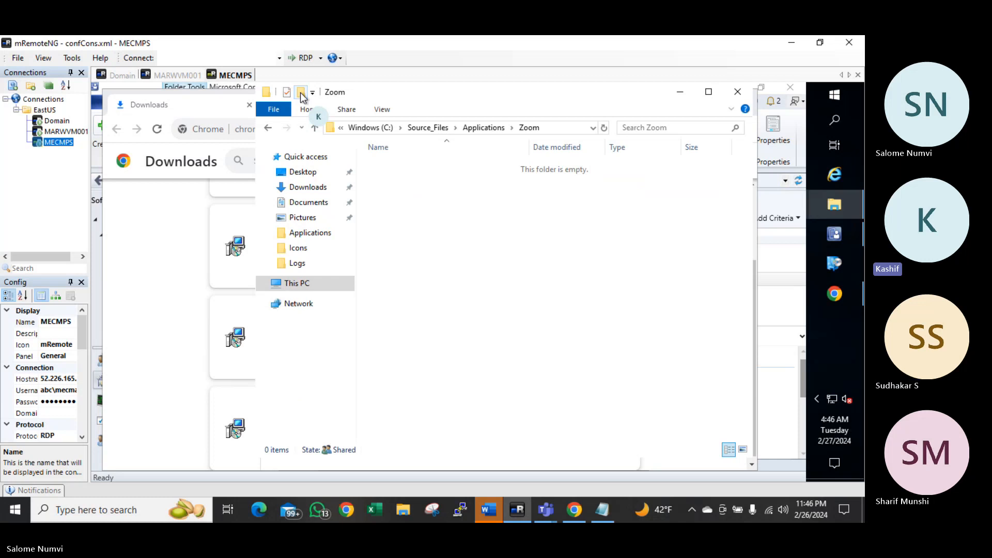
key("ctrl+v")
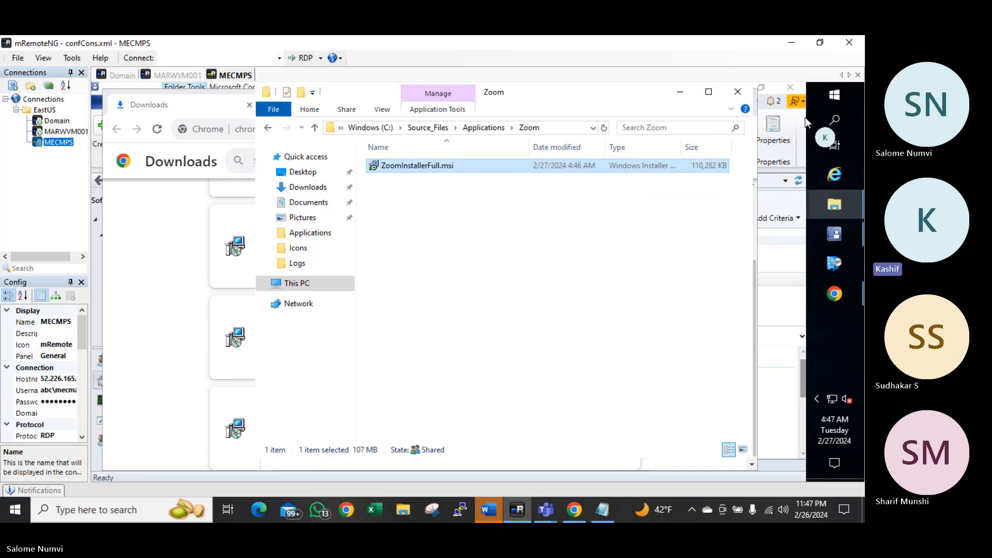
Start a new application from the Applications node and browse to the \mecmps server shares
left_click(834, 234)
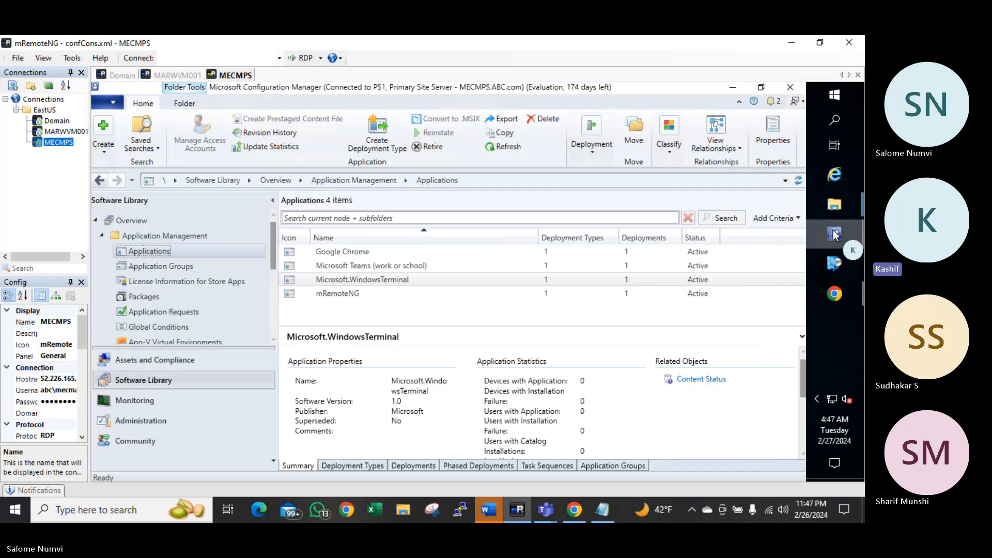
right_click(140, 253)
left_click(216, 263)
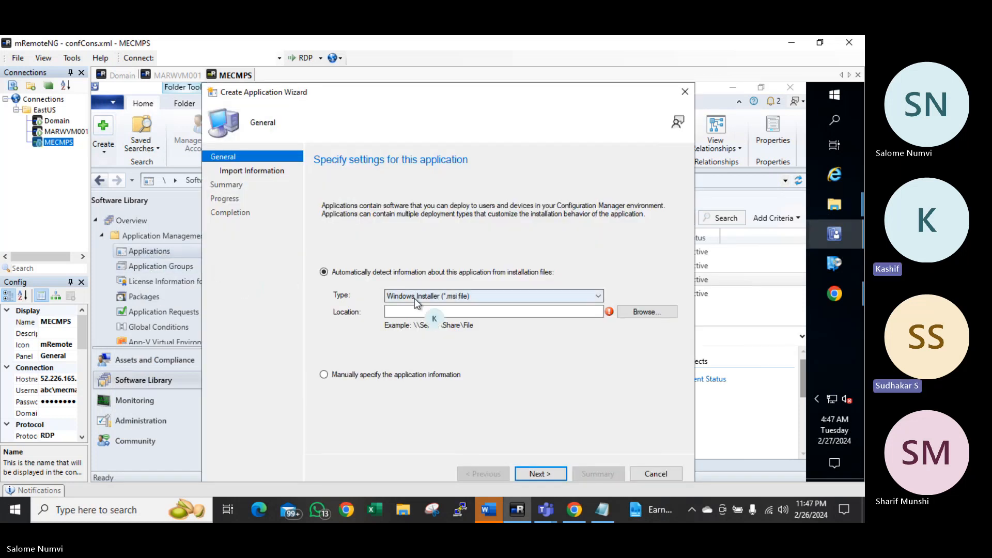
left_click(639, 313)
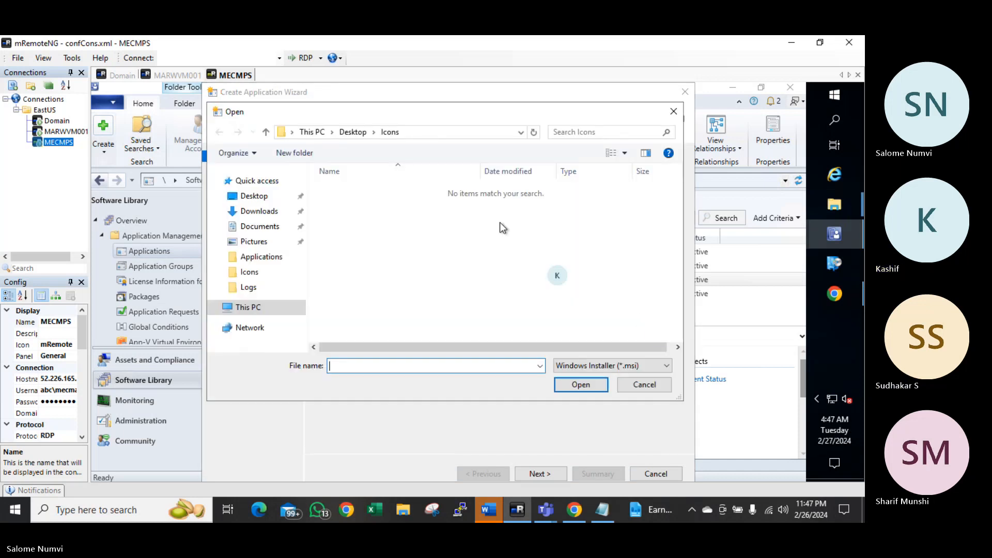
left_click(417, 132)
type("\\")
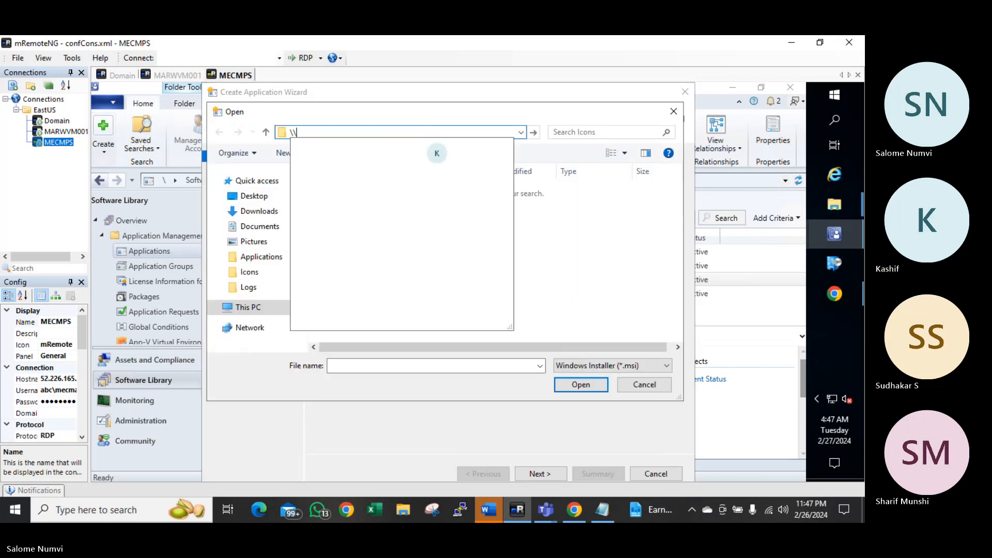
type("mecmps")
key("Return")
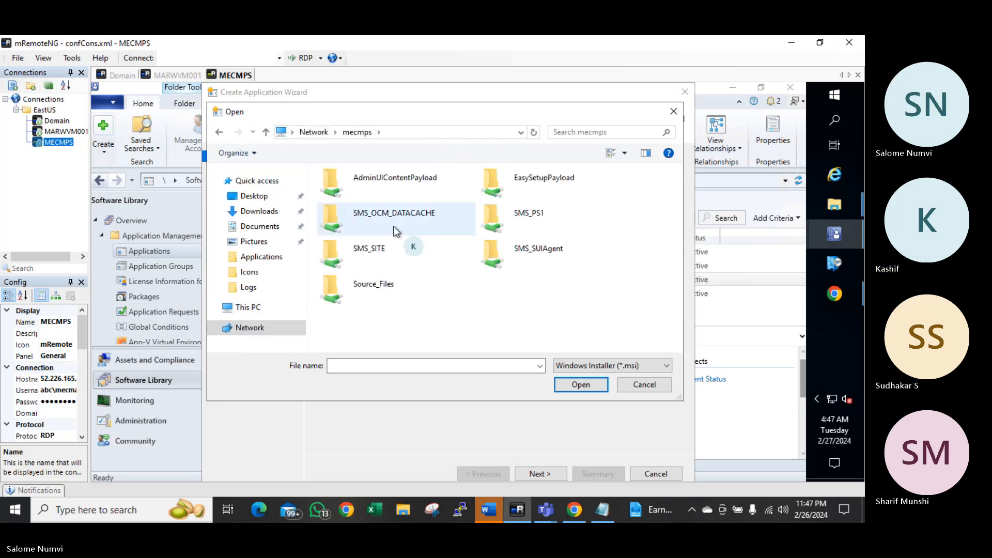
Choose ZoomInstallerFull.msi from Source_Files\Applications\Zoom and import its installer information
double_click(368, 283)
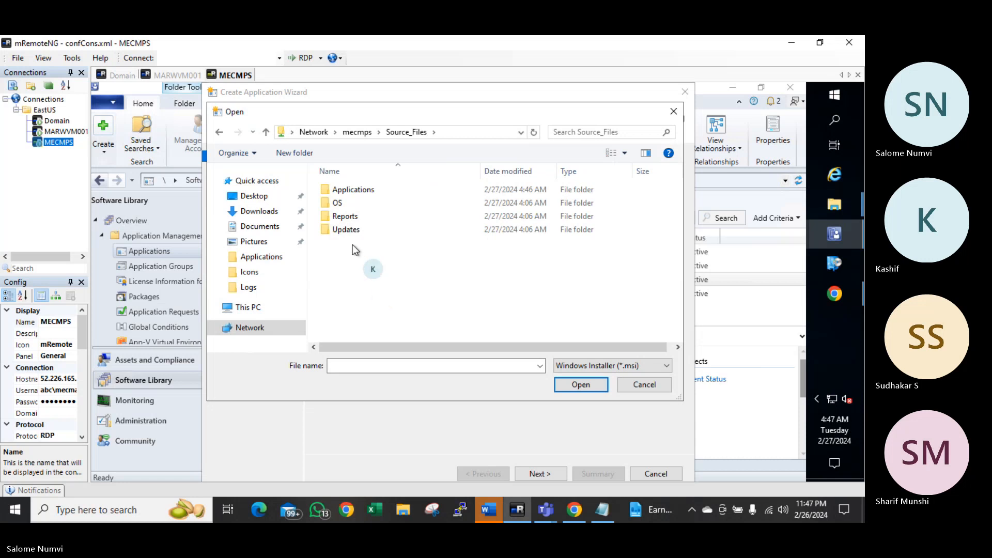
double_click(347, 191)
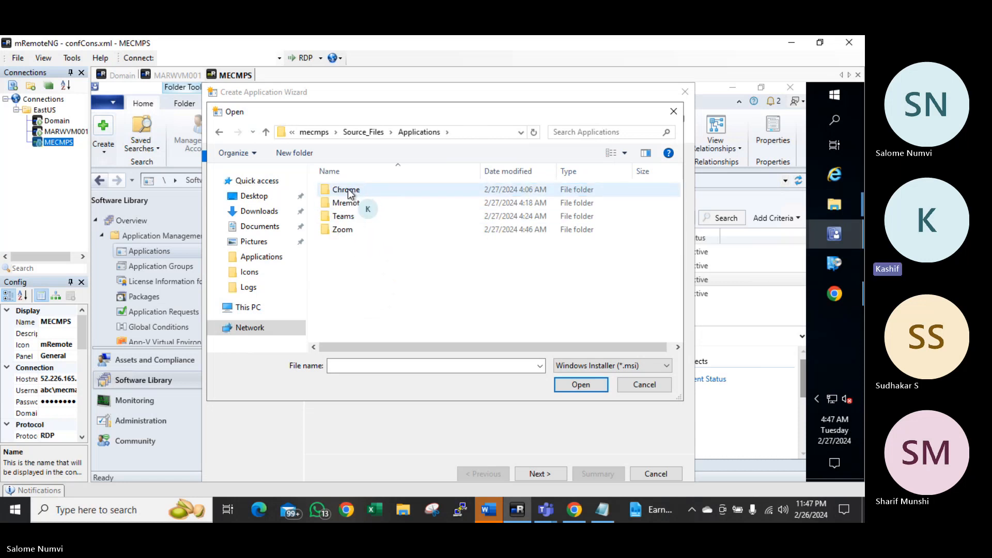
double_click(343, 229)
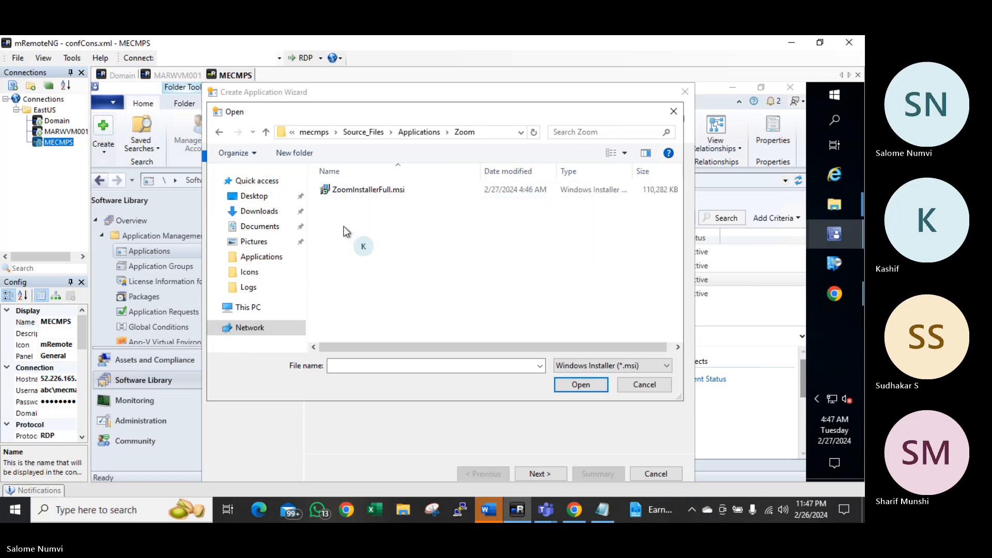
left_click(347, 191)
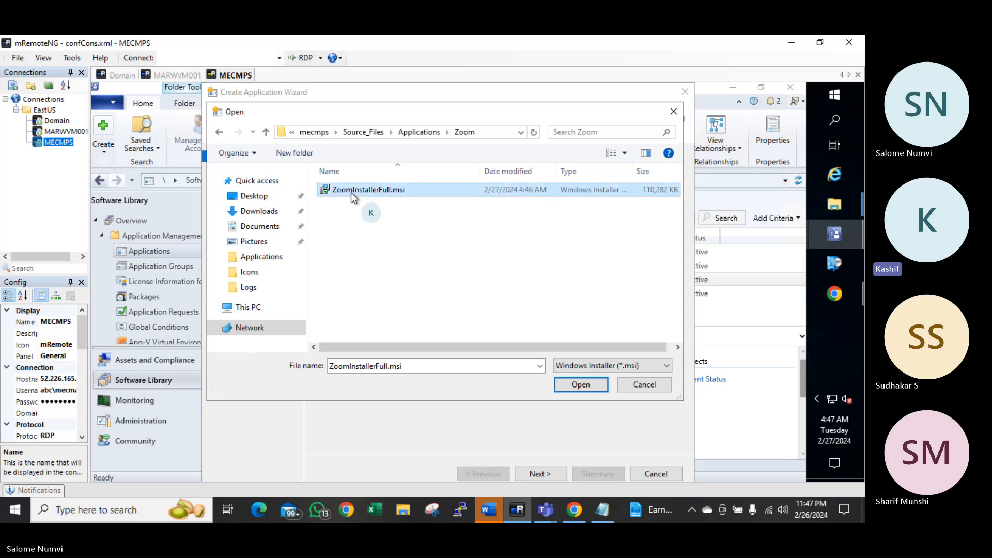
left_click(583, 385)
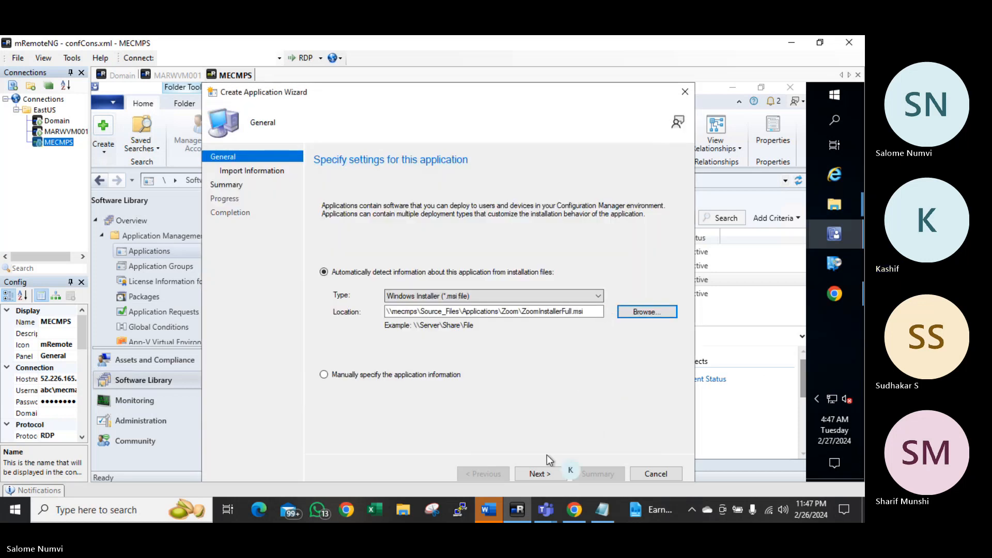
left_click(534, 473)
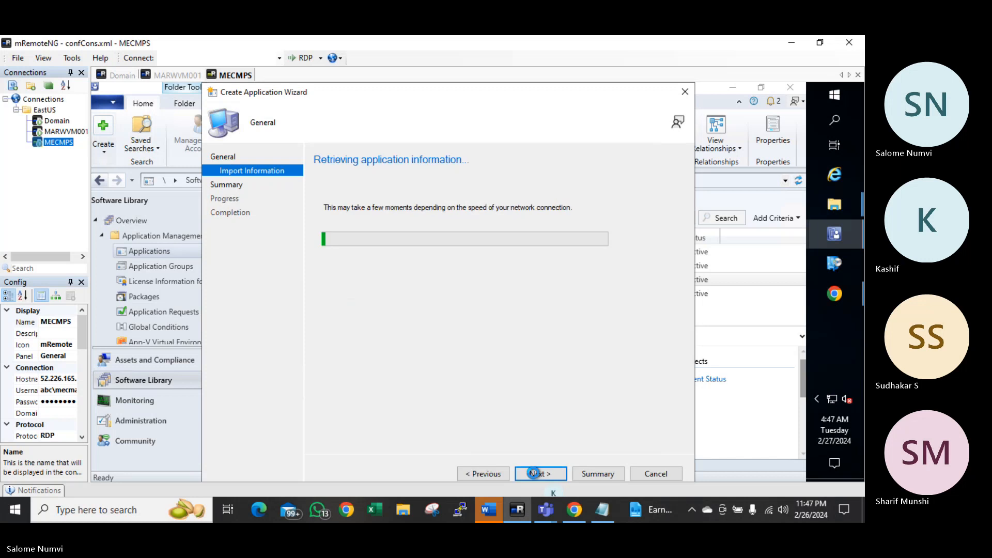
left_click(533, 473)
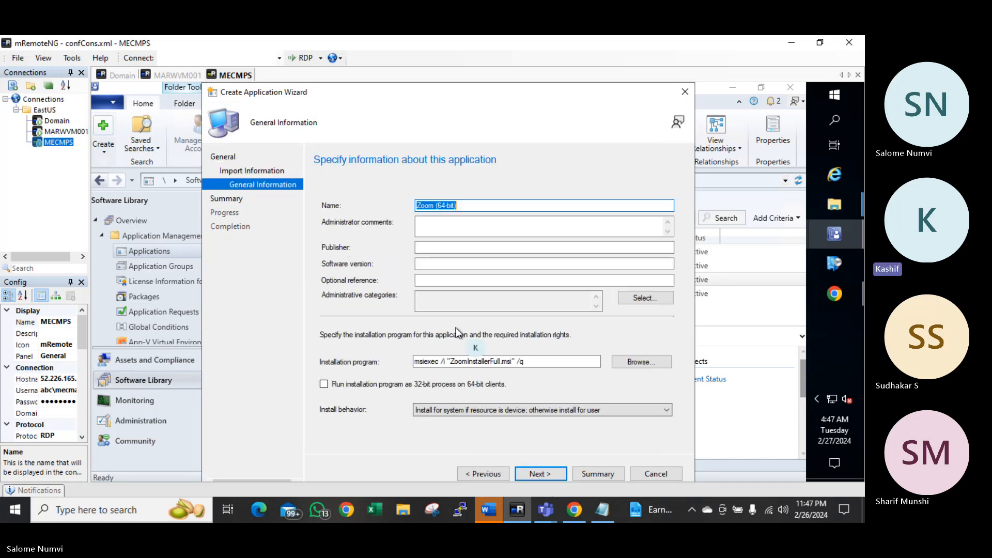
Set publisher 'zoom' and install behavior Install for system, then finish the wizard
left_click(433, 246)
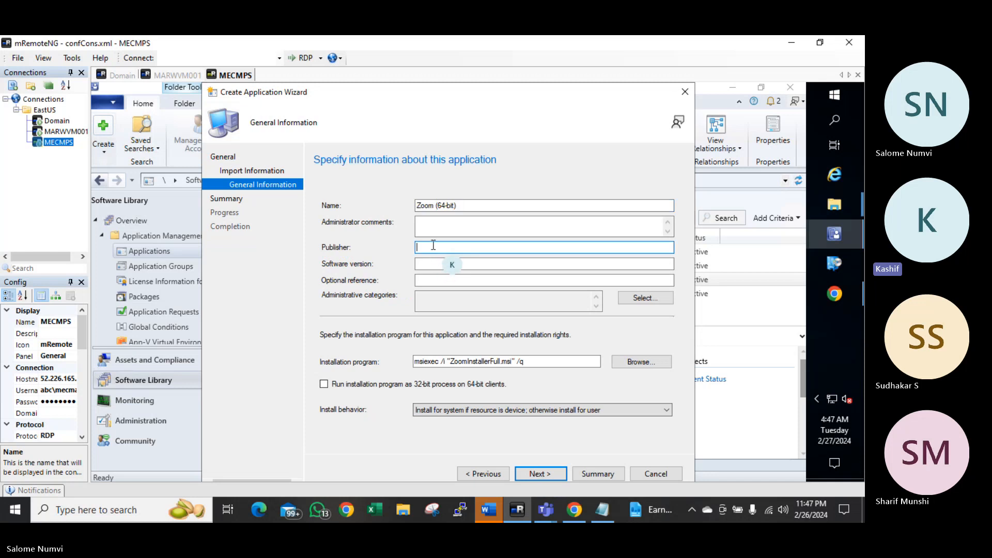
type("zoom")
key("Tab")
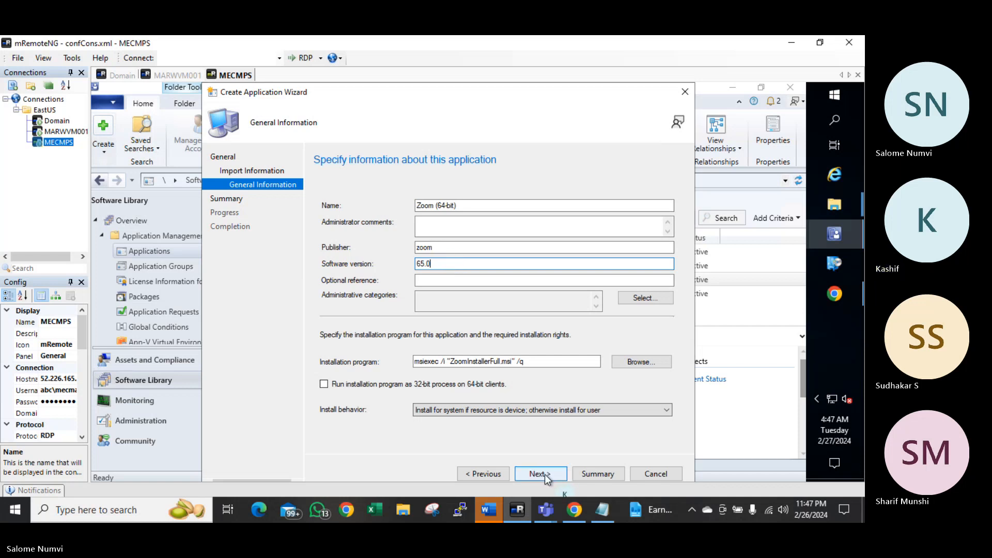
left_click(445, 411)
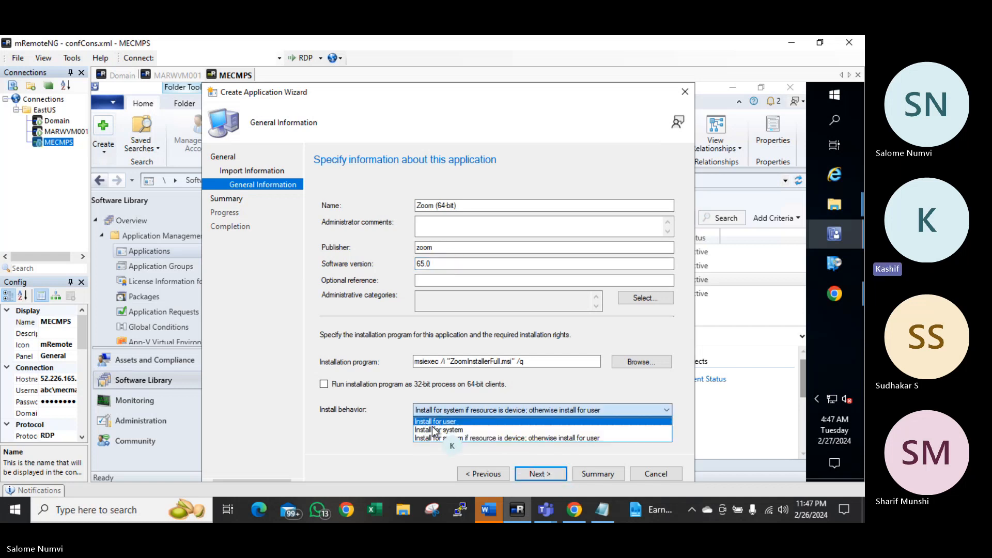
left_click(435, 430)
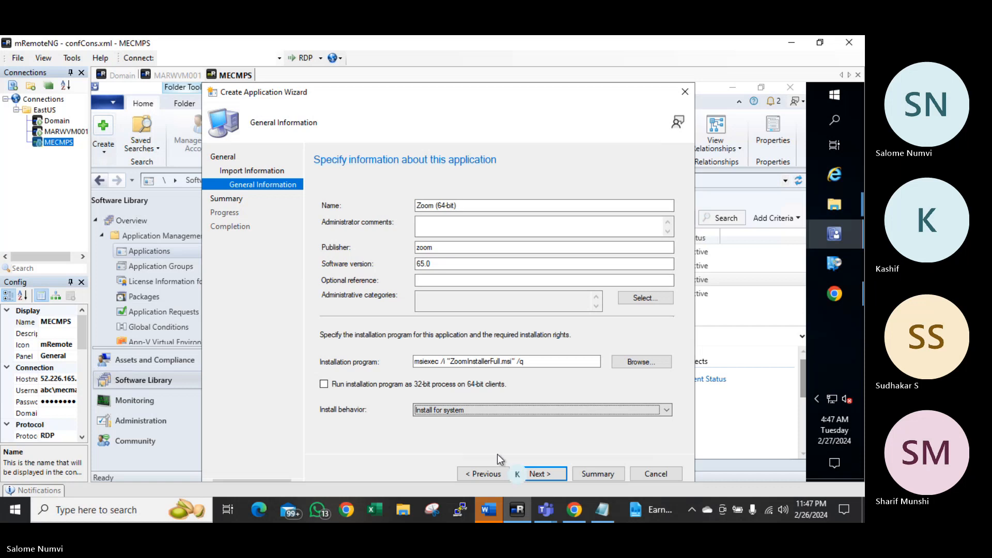
left_click(537, 474)
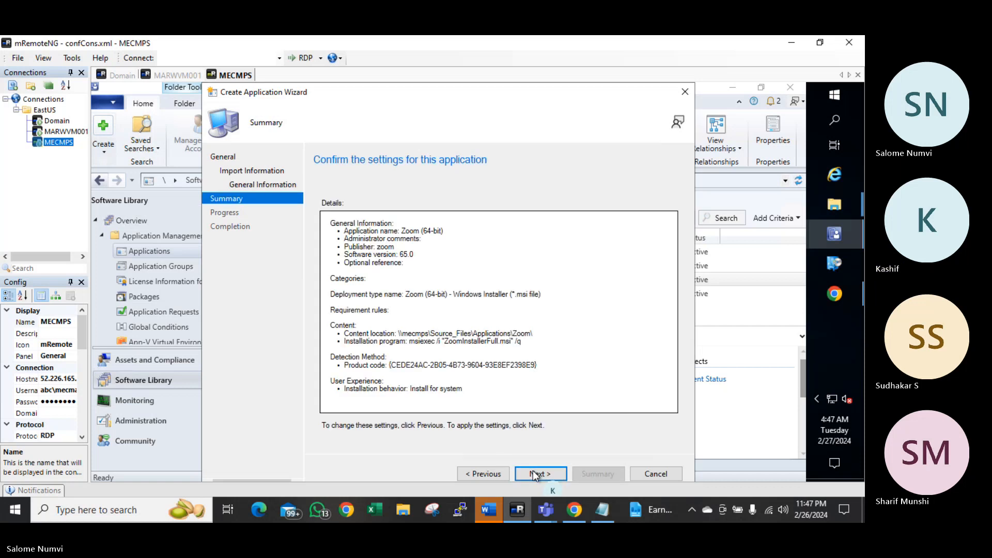
left_click(534, 474)
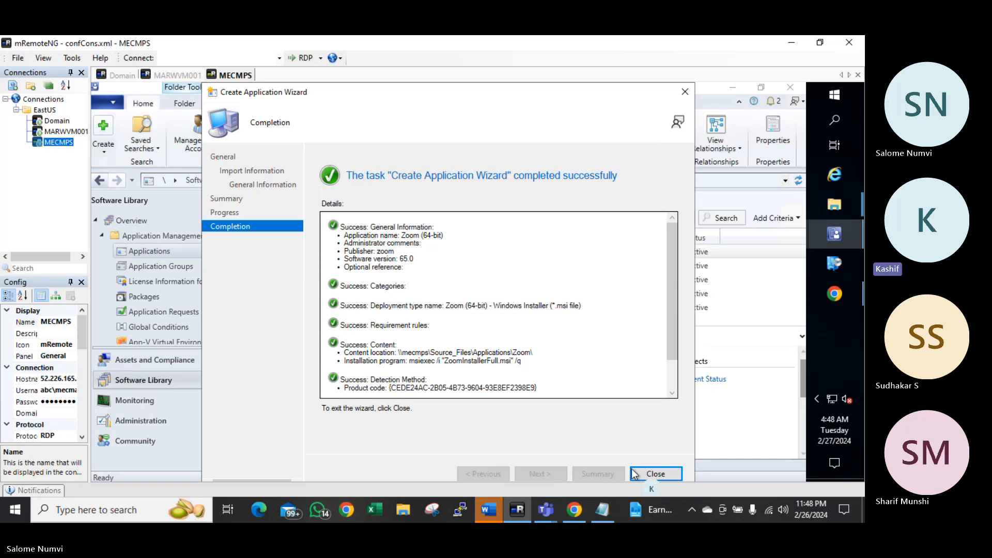
left_click(635, 472)
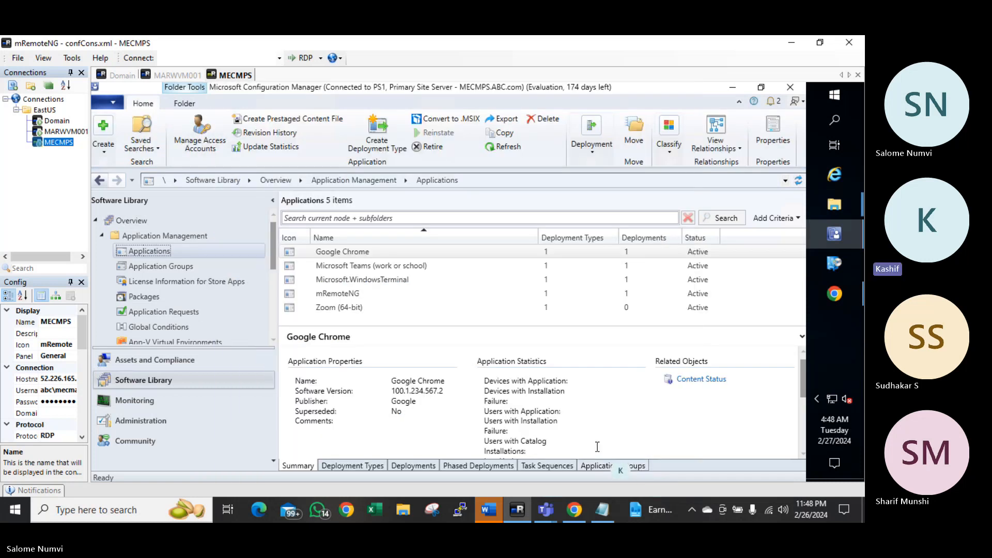
Begin distributing content for the Zoom (64-bit) application and advance to content destinations
left_click(341, 255)
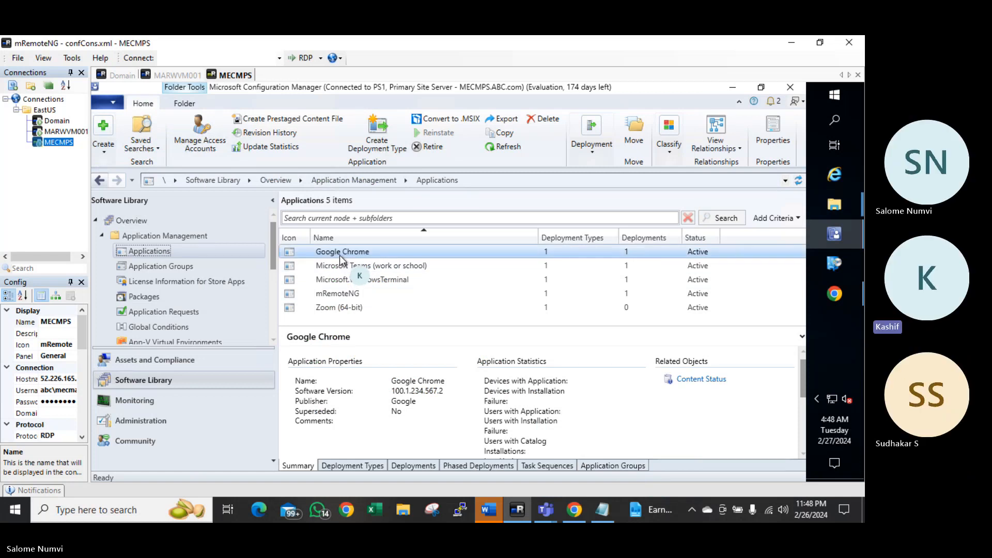
left_click(339, 309)
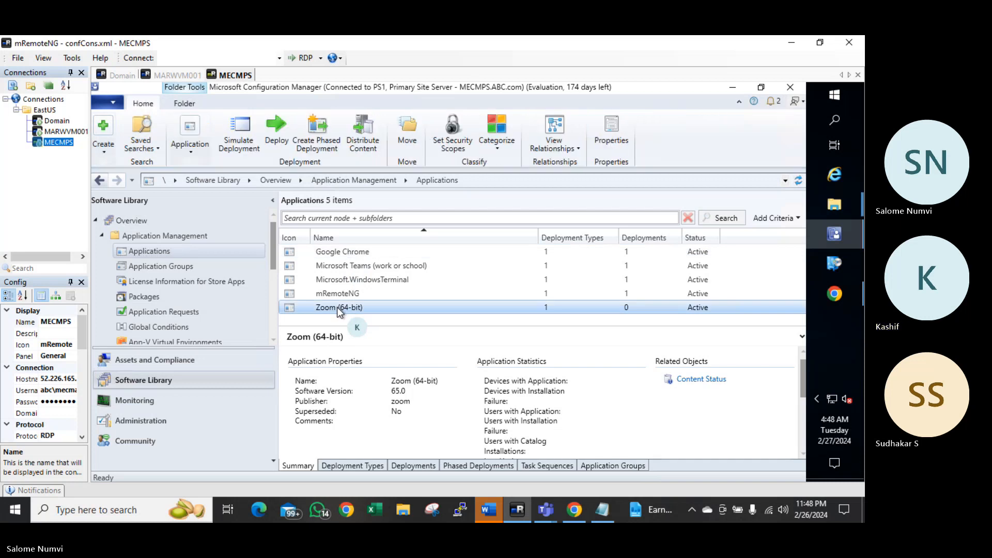
right_click(339, 311)
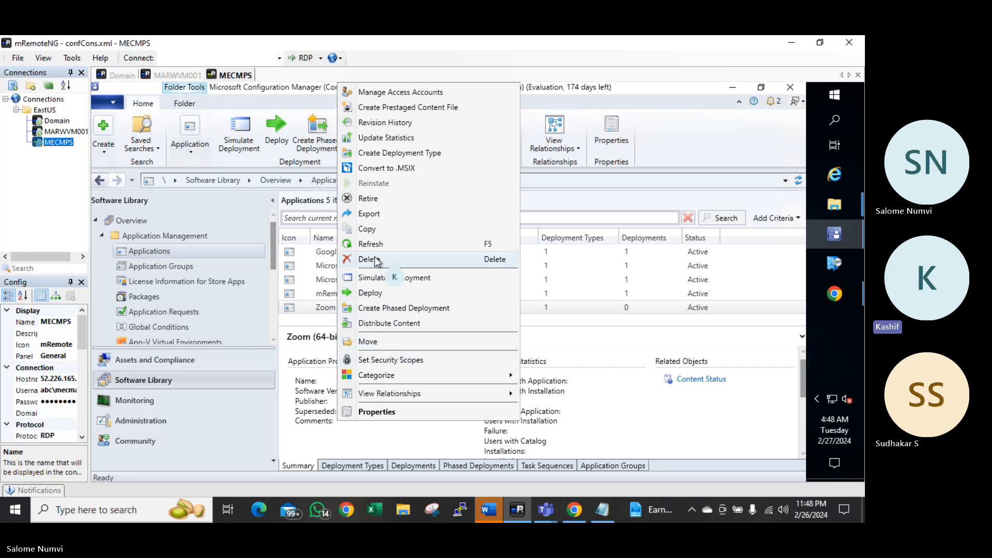
left_click(379, 322)
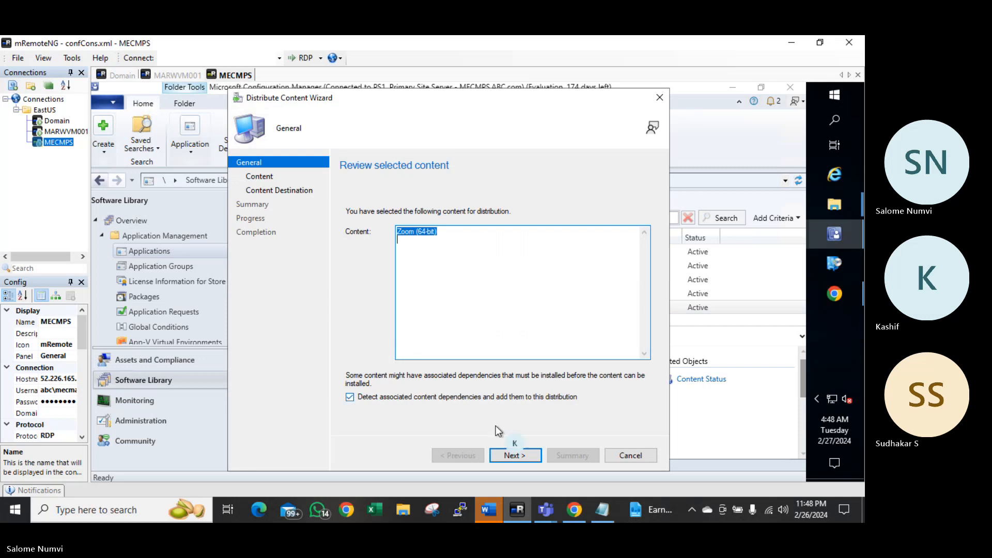
left_click(504, 456)
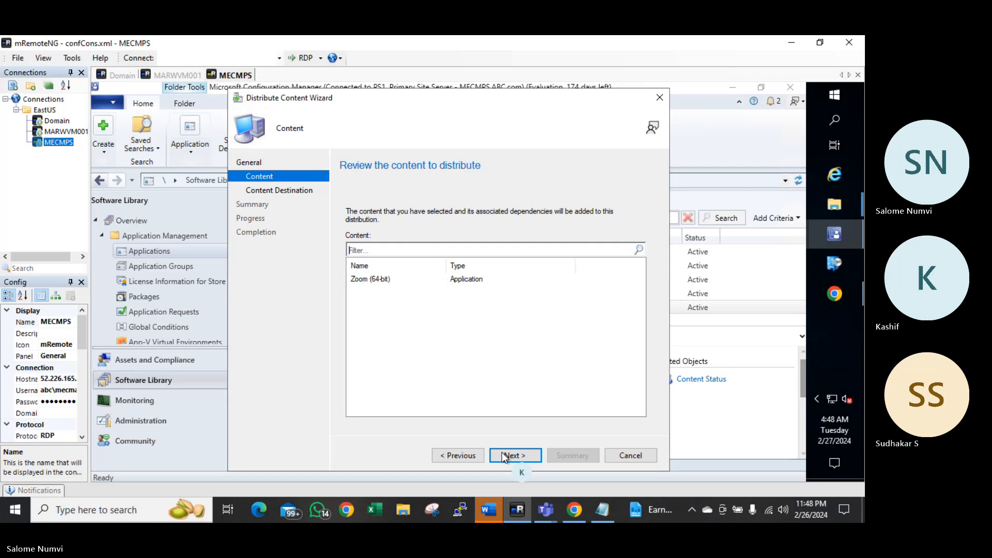
left_click(504, 456)
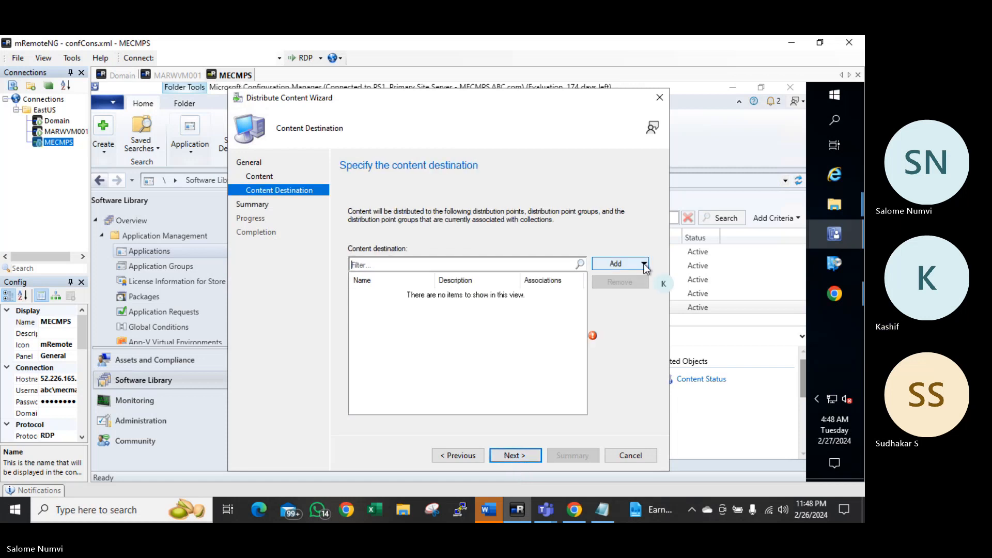
Add distribution point MECMPS.ABC.COM as the destination and complete the distribution
left_click(643, 264)
left_click(621, 292)
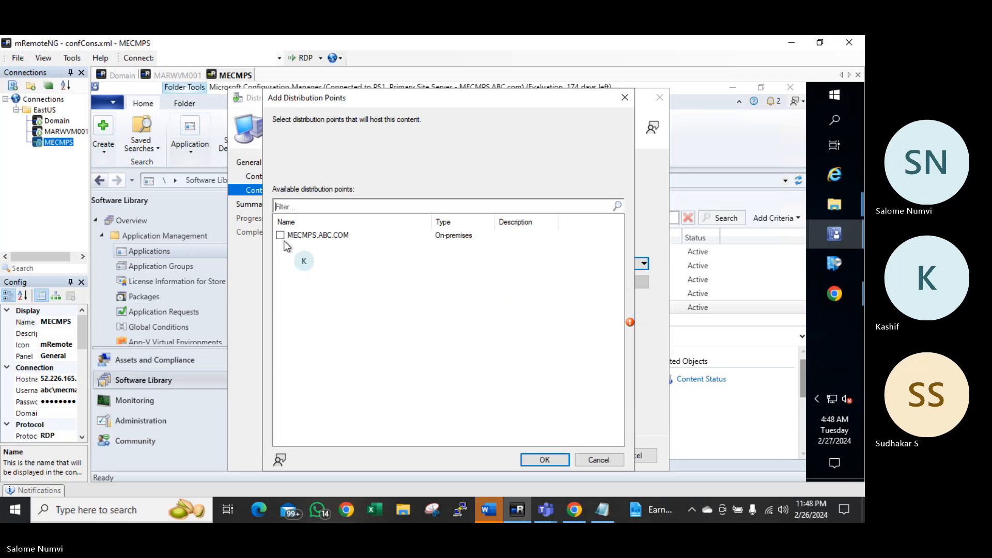
left_click(280, 235)
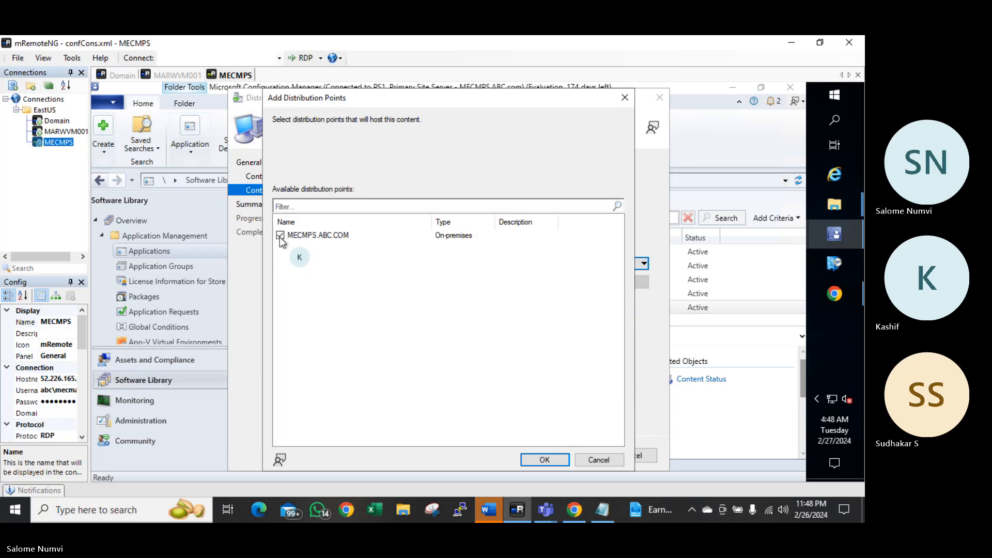
left_click(543, 460)
left_click(518, 453)
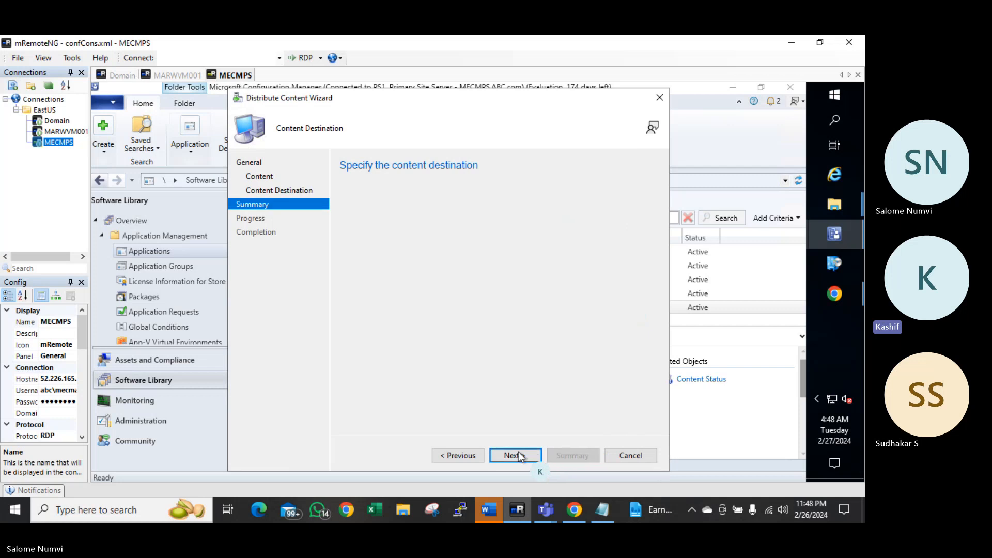
left_click(514, 453)
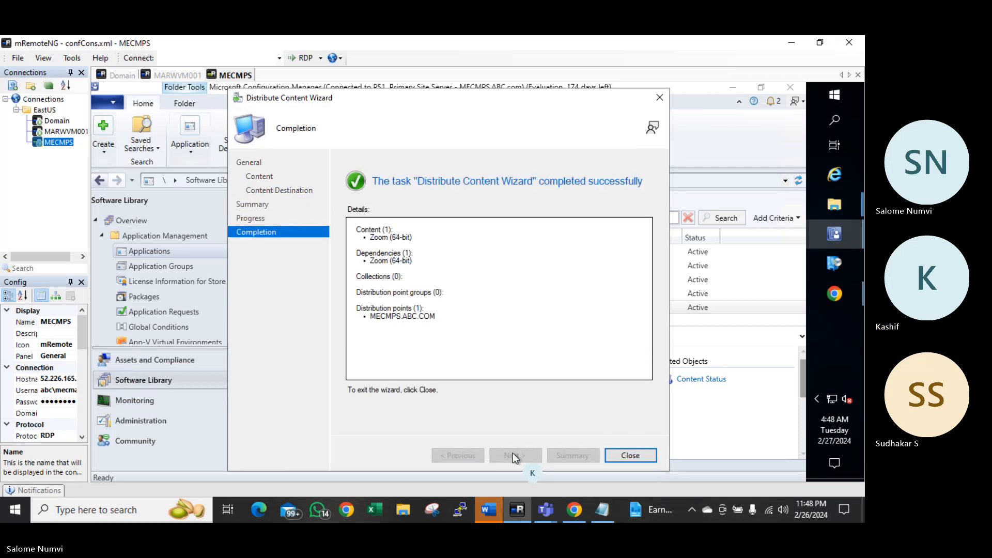
left_click(626, 455)
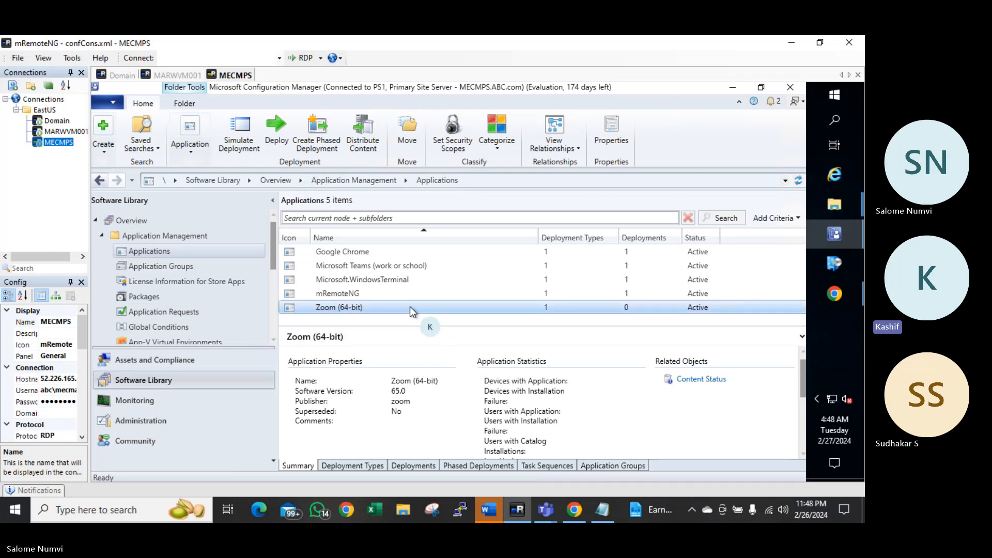
right_click(412, 311)
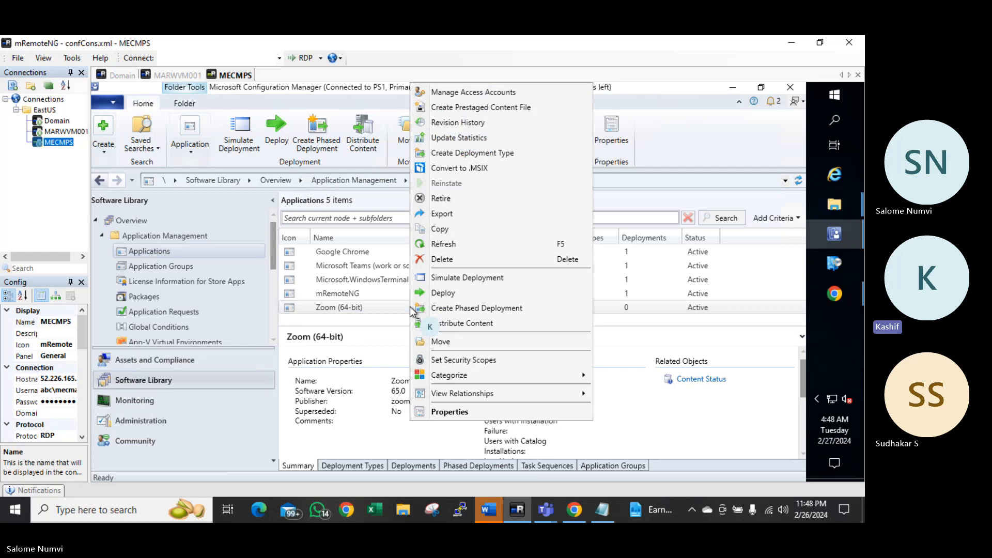
left_click(447, 291)
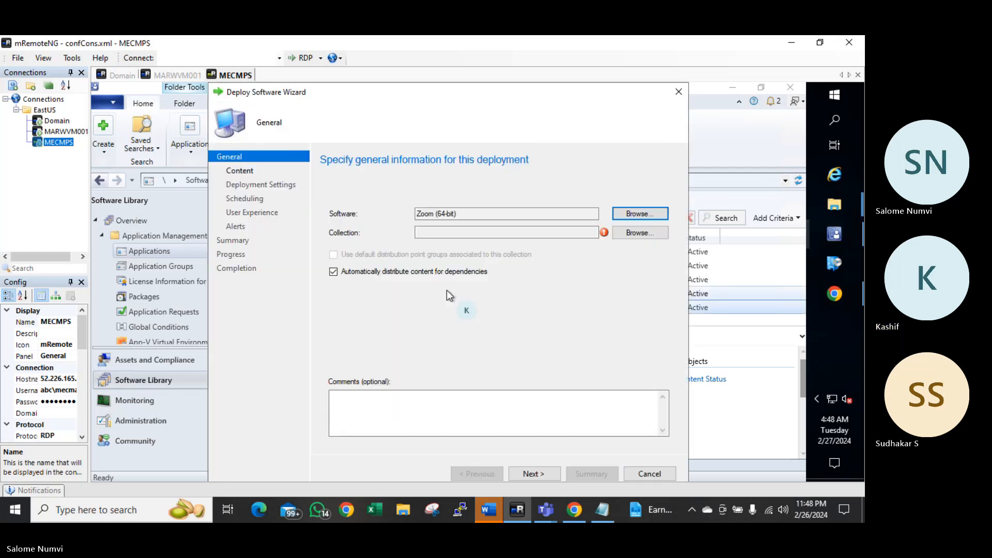
left_click(679, 93)
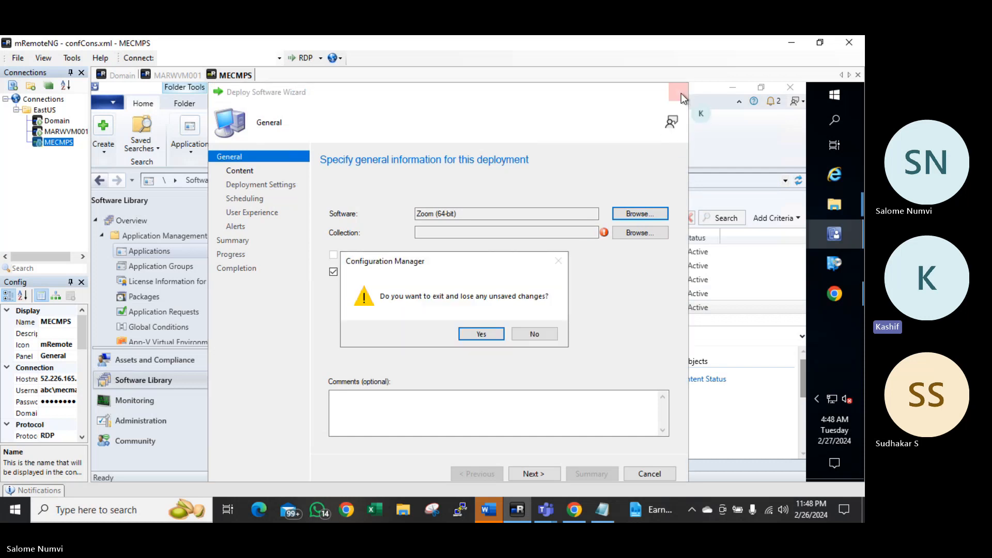
left_click(480, 335)
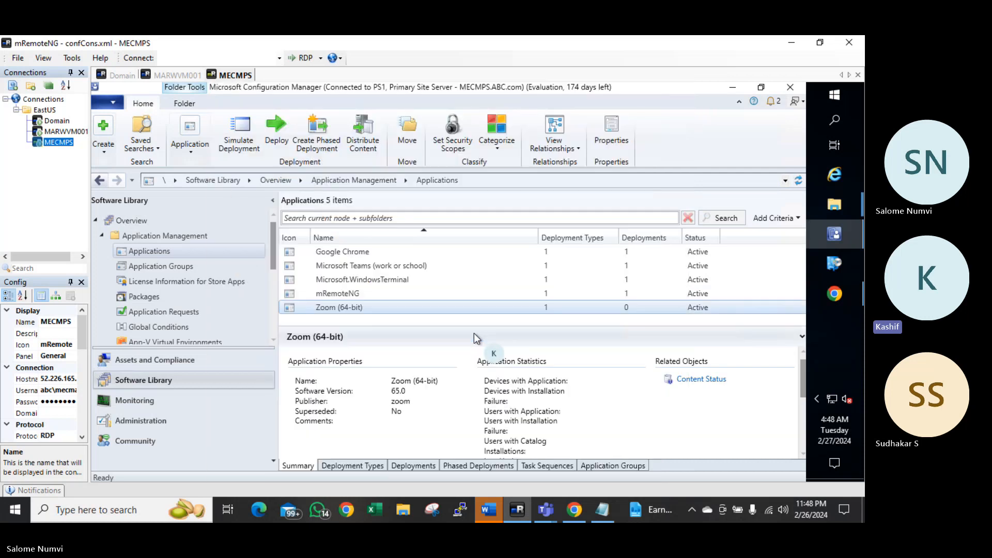
Search Google Images for 'zoom icon' in Chrome
left_click(835, 295)
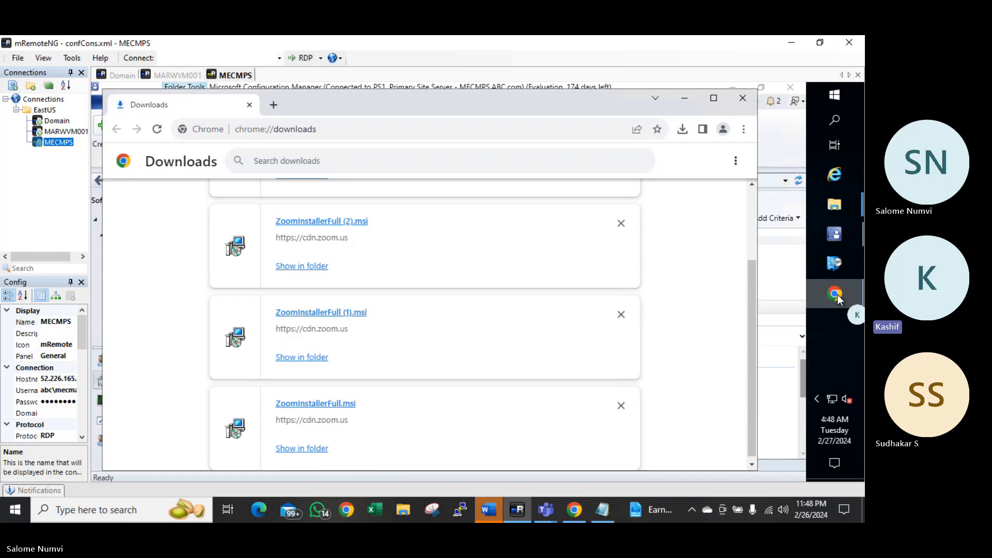
left_click(348, 133)
type("zoom icon")
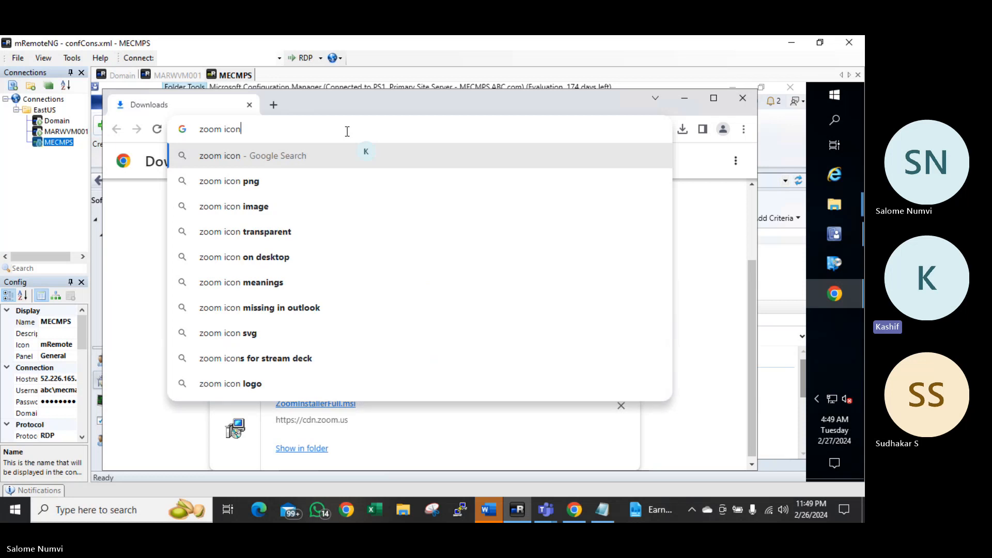
key("Return")
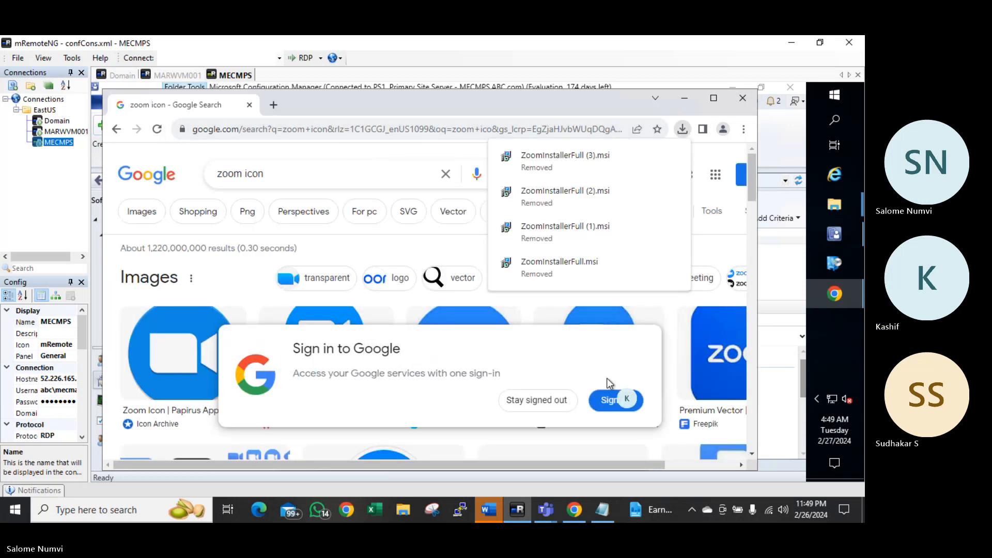
left_click(537, 404)
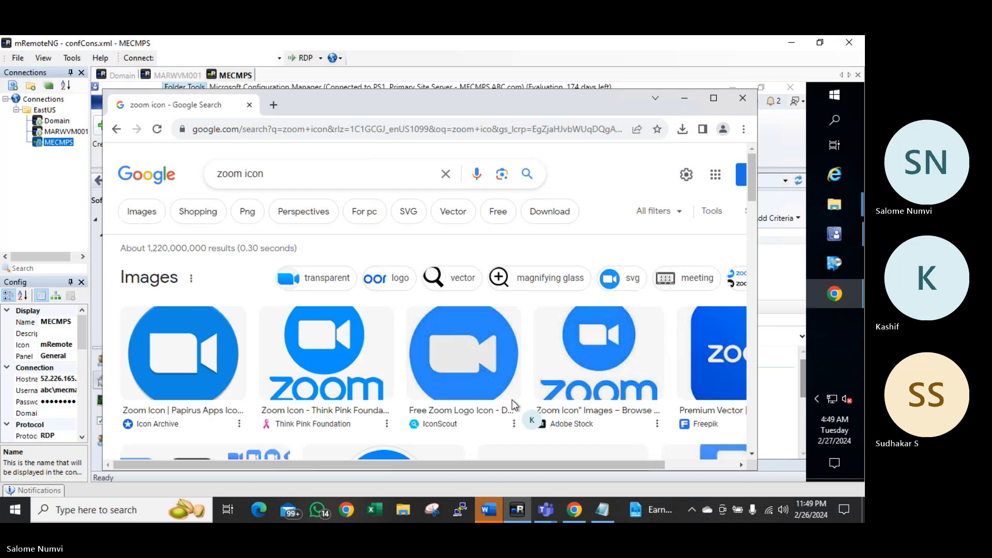
left_click(144, 212)
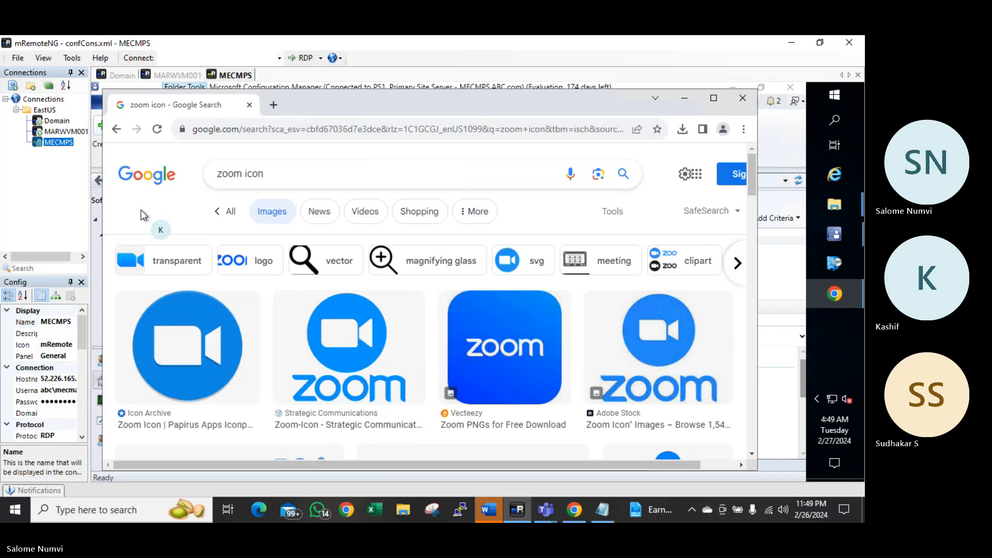
Save the first Zoom icon image as zoom.png in Desktop\Icons, then close Chrome
right_click(219, 349)
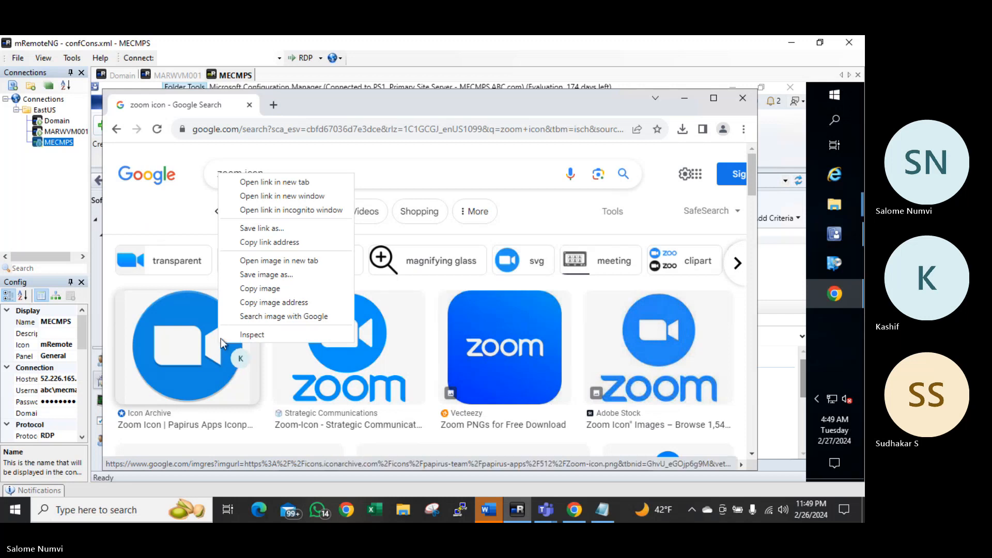
left_click(260, 274)
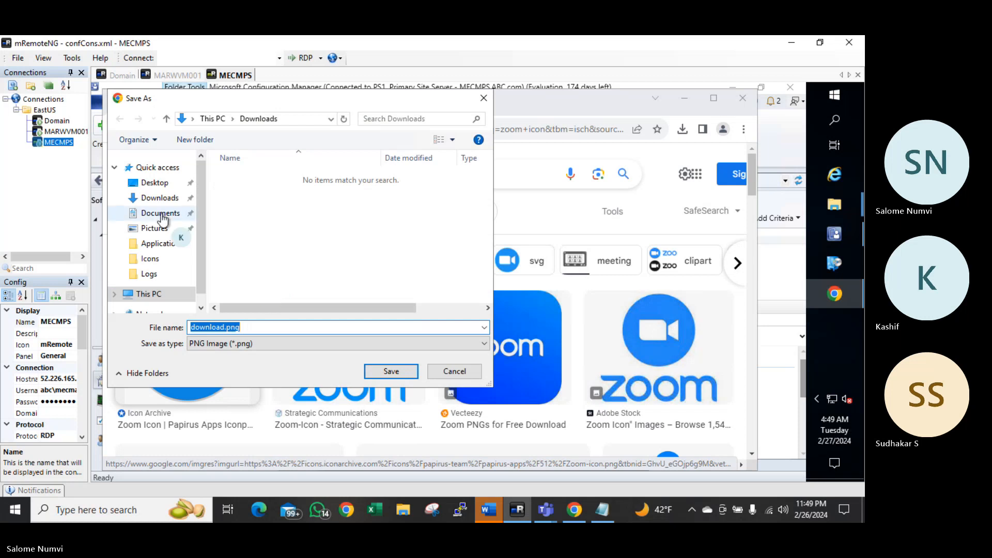
left_click(158, 185)
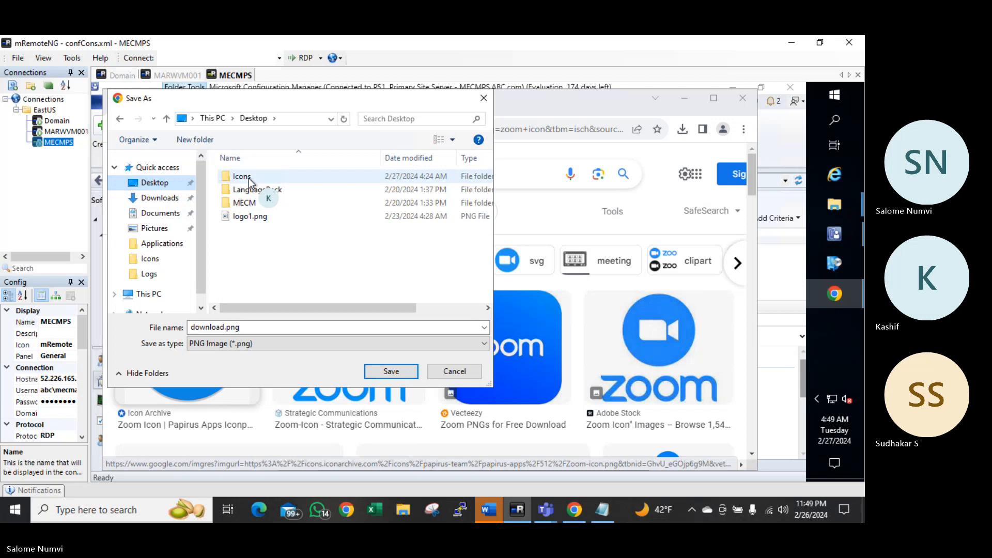
double_click(242, 178)
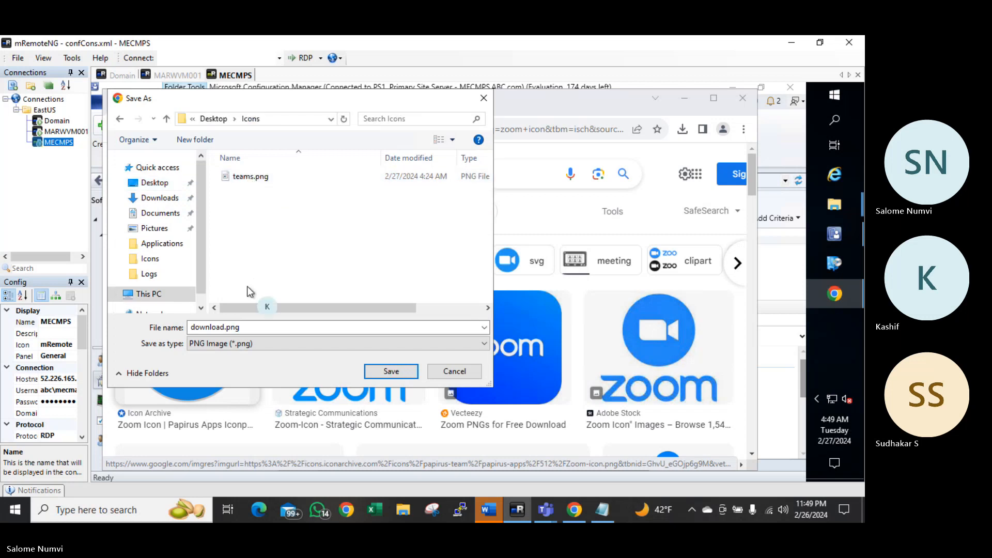
double_click(252, 327)
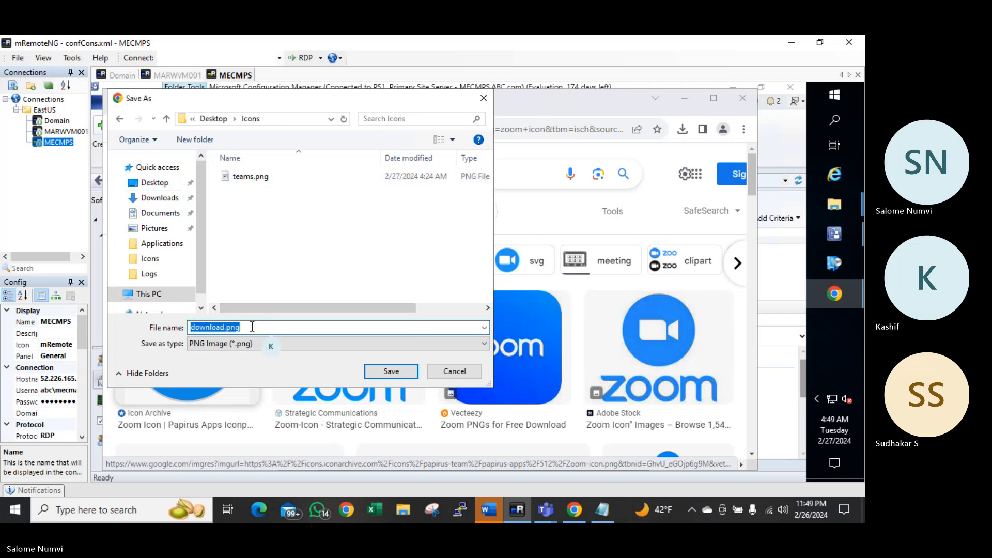
type("zoom")
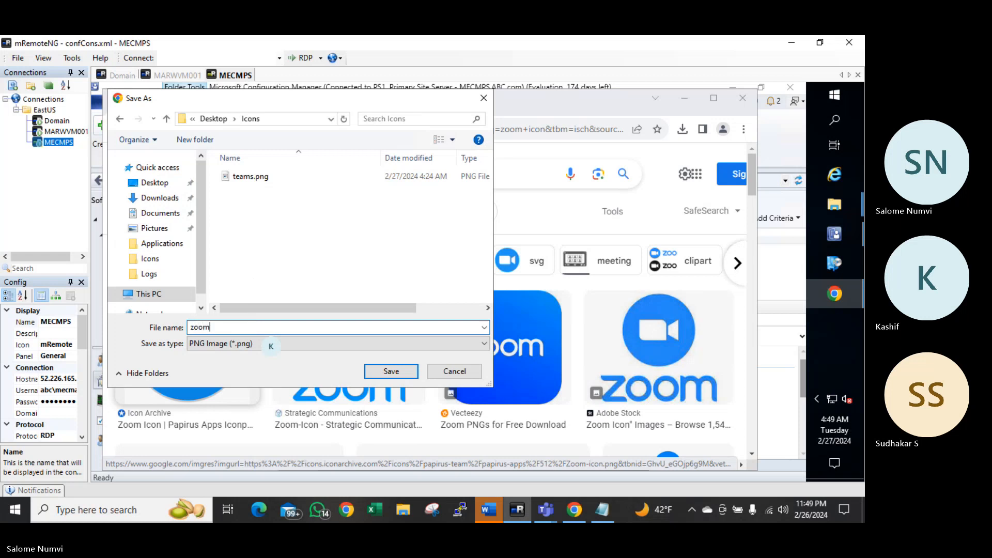
left_click(402, 374)
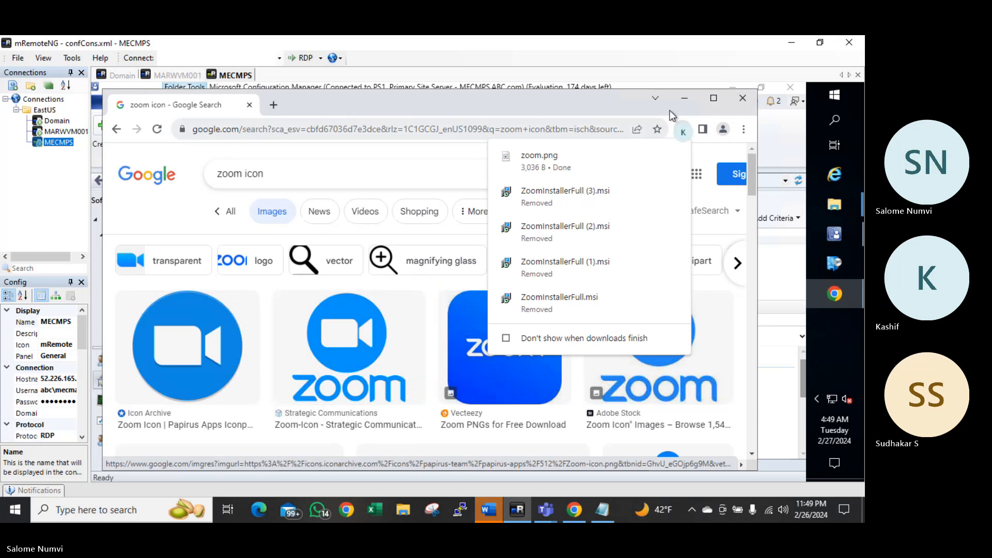
left_click(744, 100)
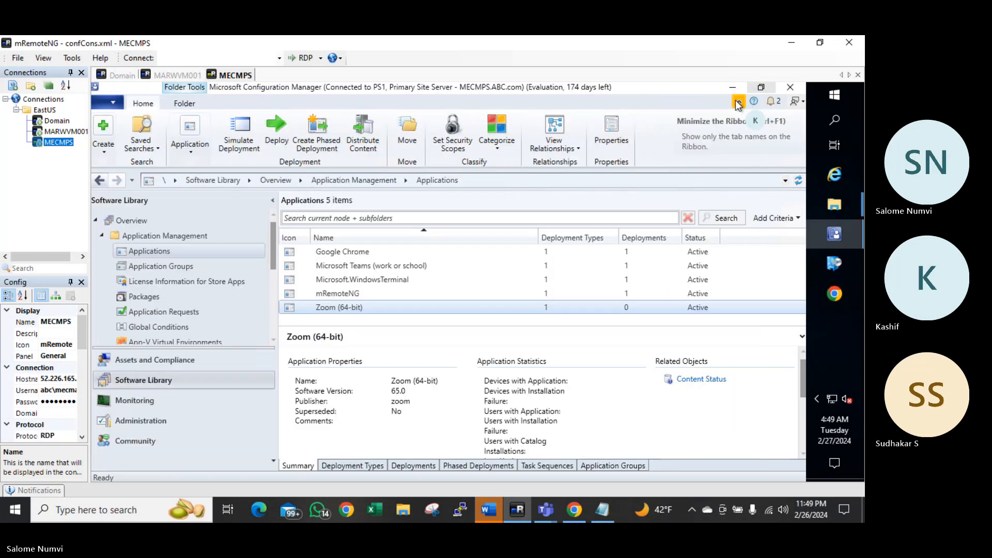
Set Desktop\Icons\zoom.png as the Software Center icon in Zoom (64-bit) properties
right_click(356, 308)
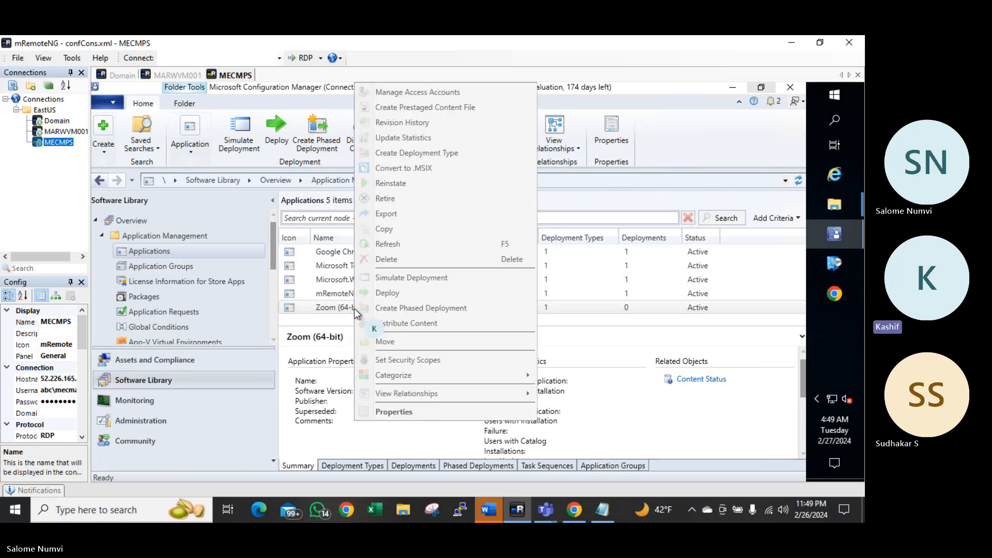
left_click(402, 411)
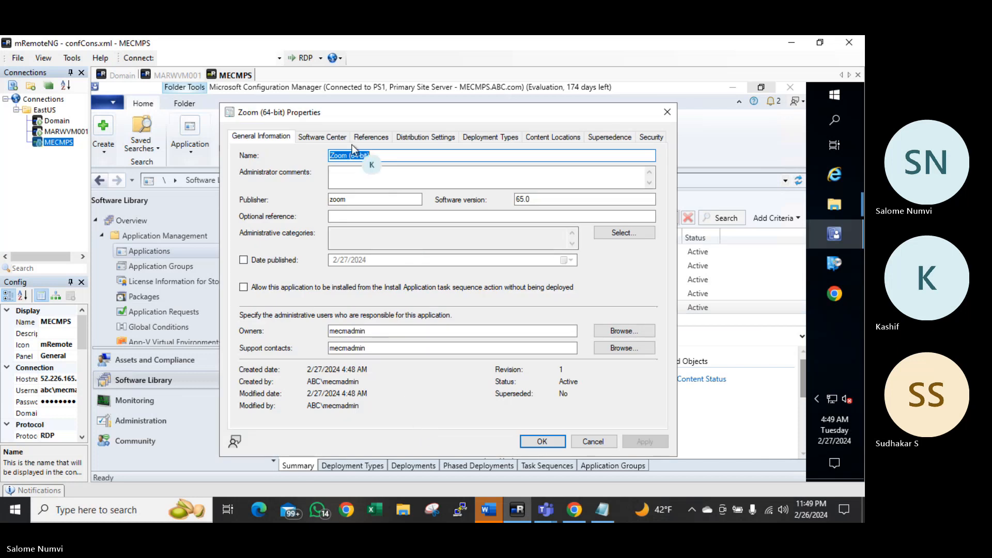
left_click(330, 138)
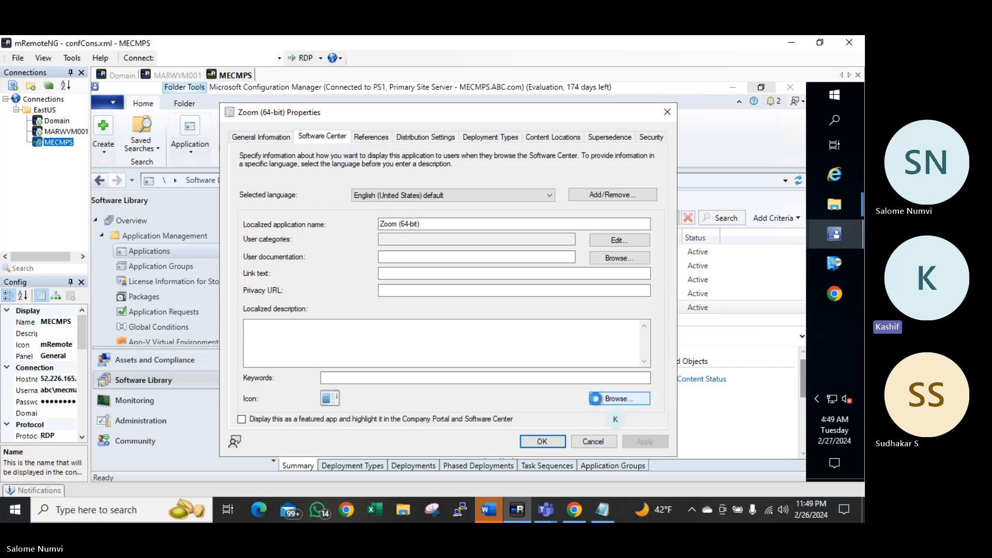
left_click(597, 399)
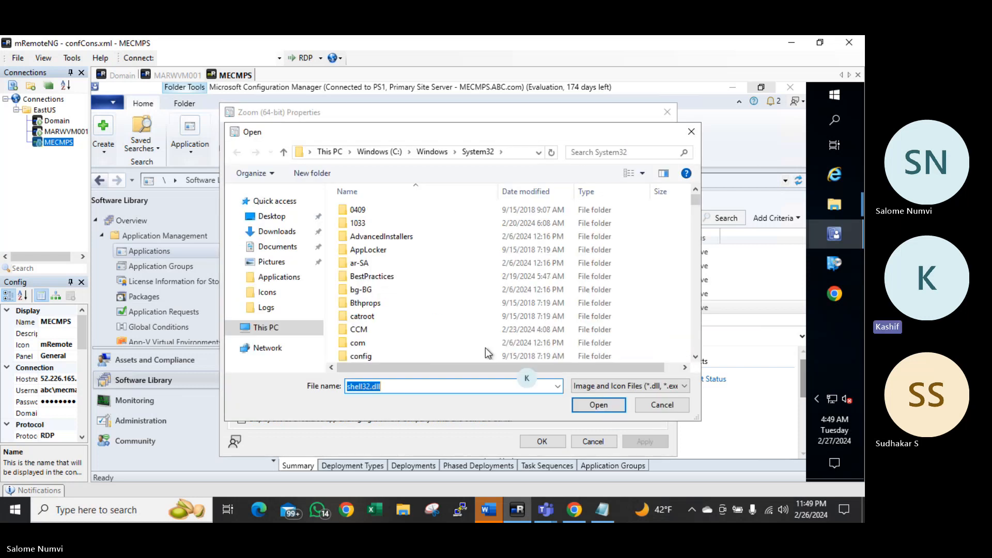
left_click(273, 217)
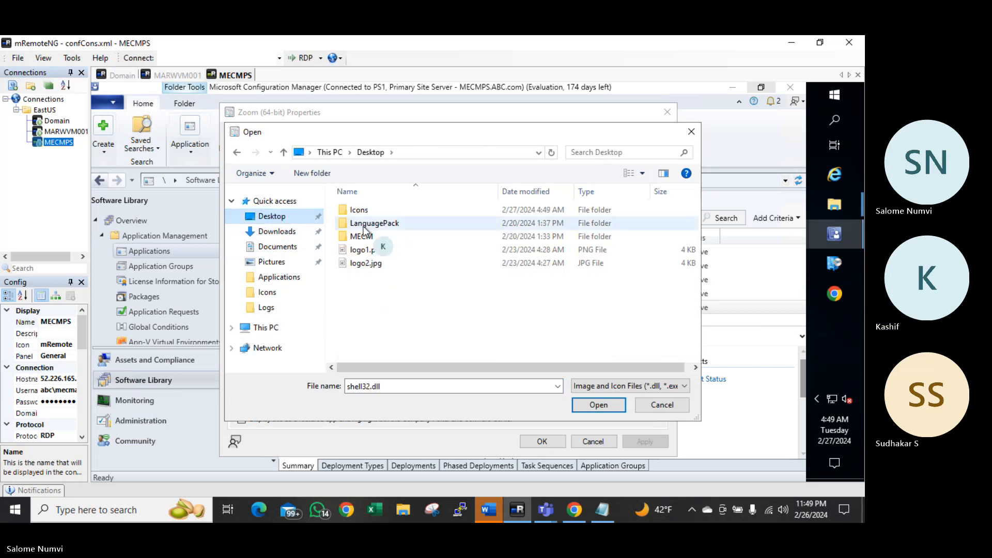
double_click(360, 209)
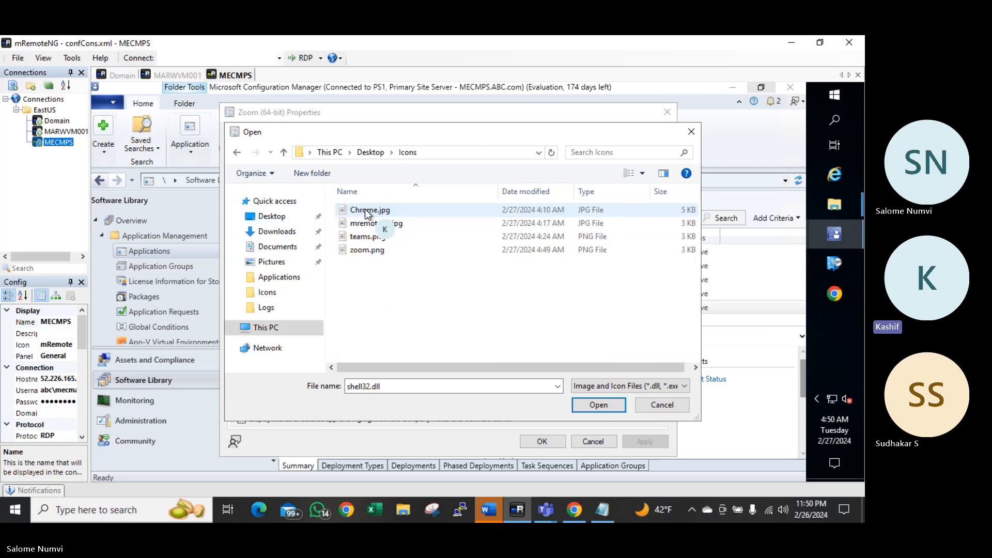
double_click(363, 250)
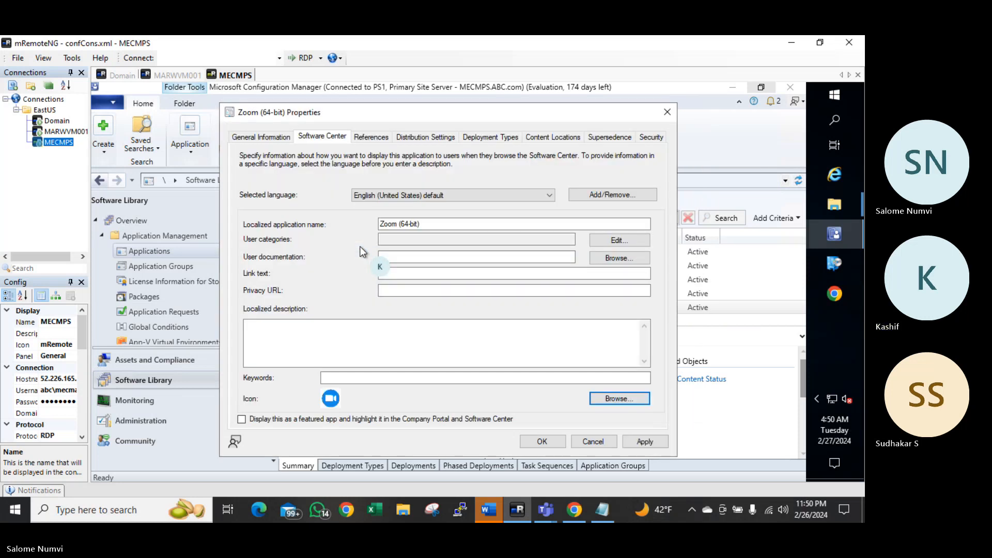
left_click(624, 441)
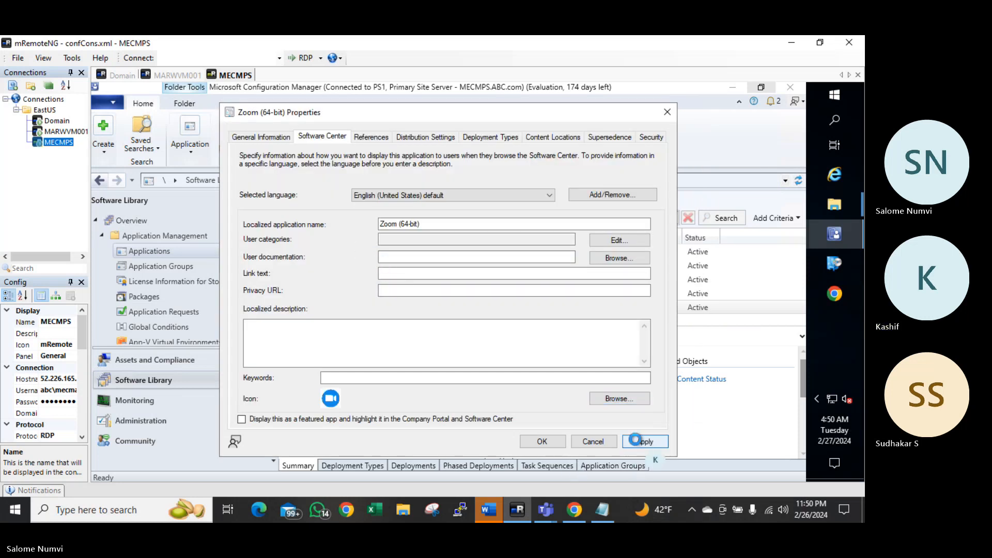
left_click(537, 441)
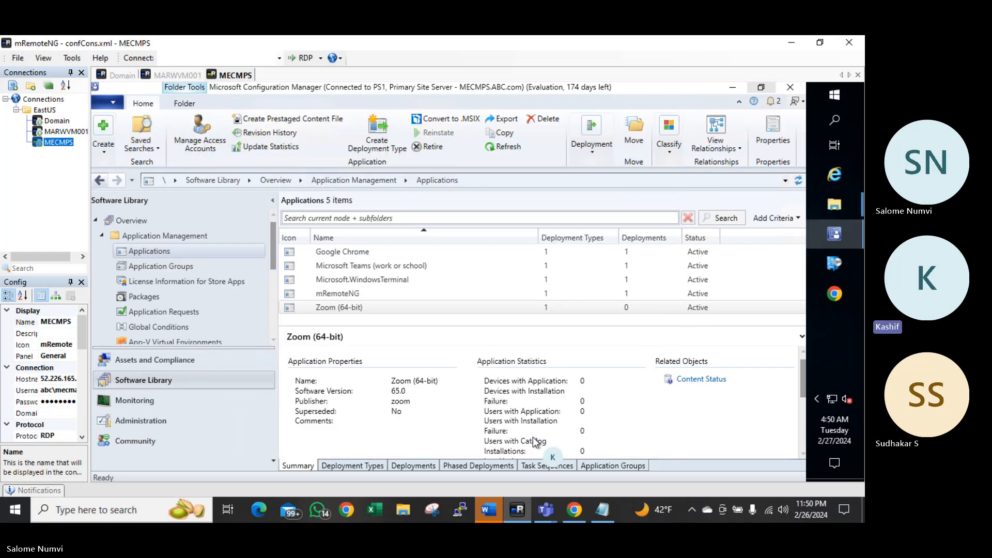
Bring up the actions menu for the Zoom (64-bit) application
right_click(345, 299)
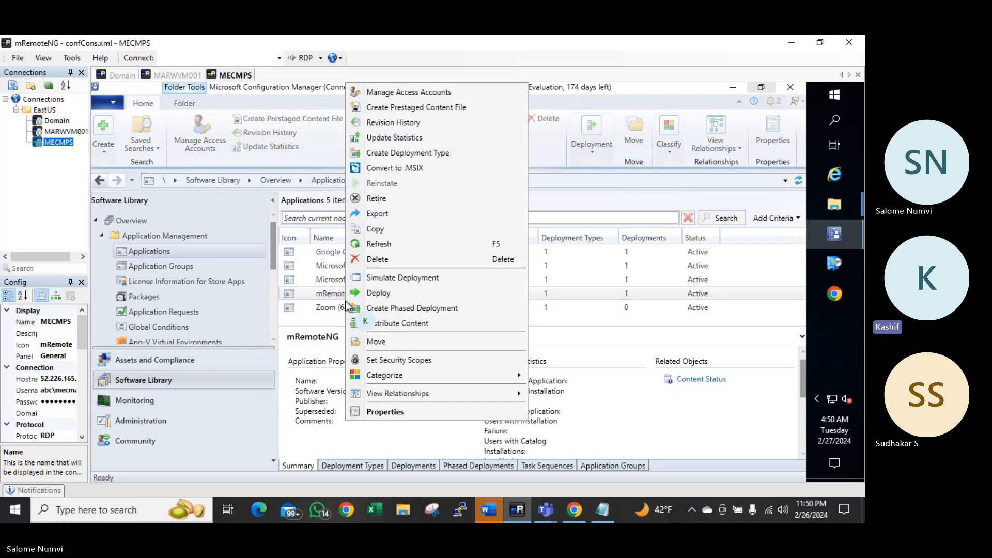
right_click(344, 306)
right_click(344, 307)
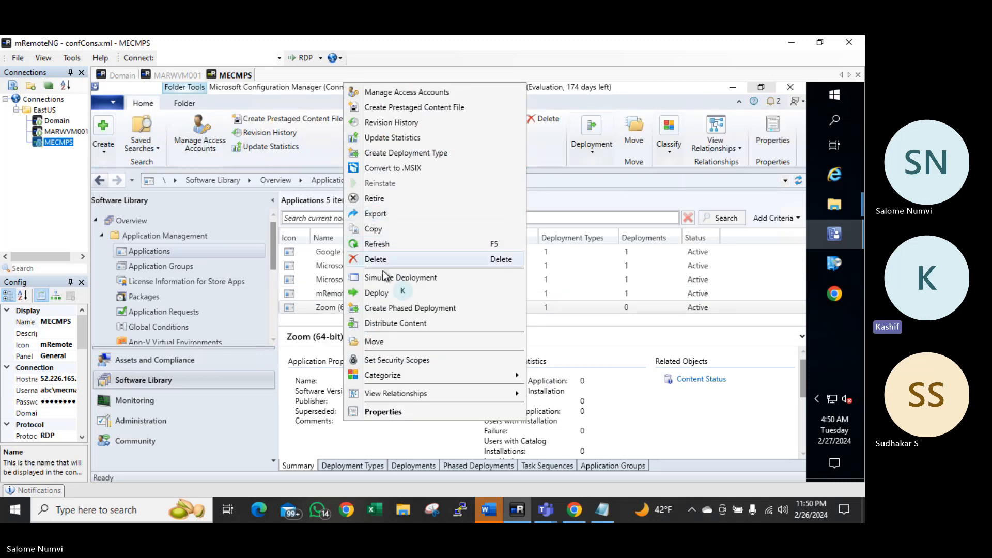
Deploy Zoom (64-bit) to the All Users collection and advance to content destinations
left_click(383, 292)
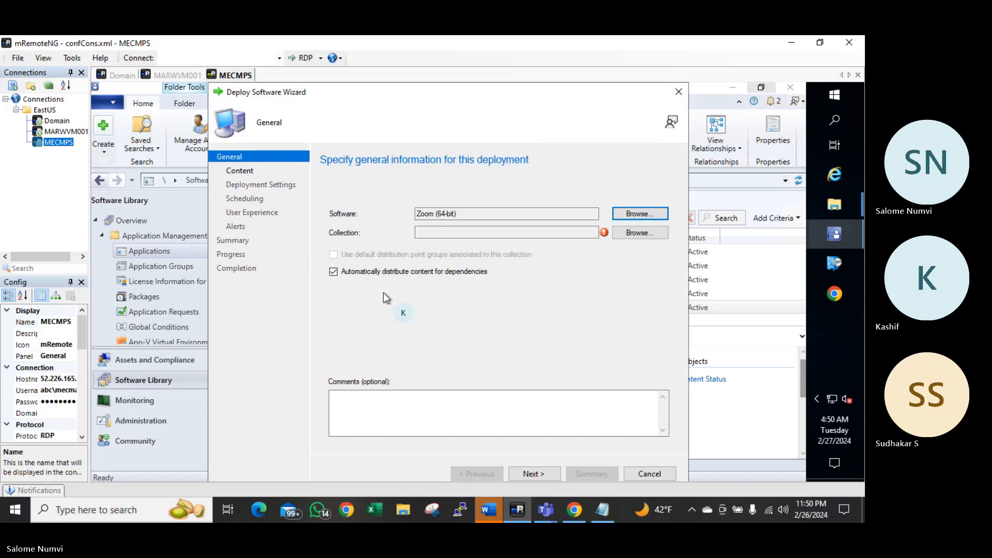
left_click(641, 232)
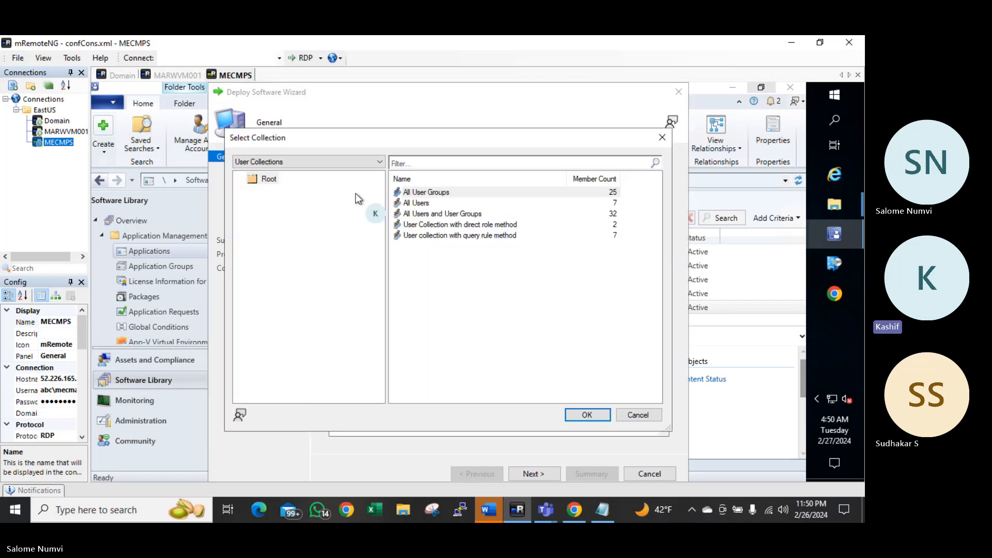
left_click(421, 203)
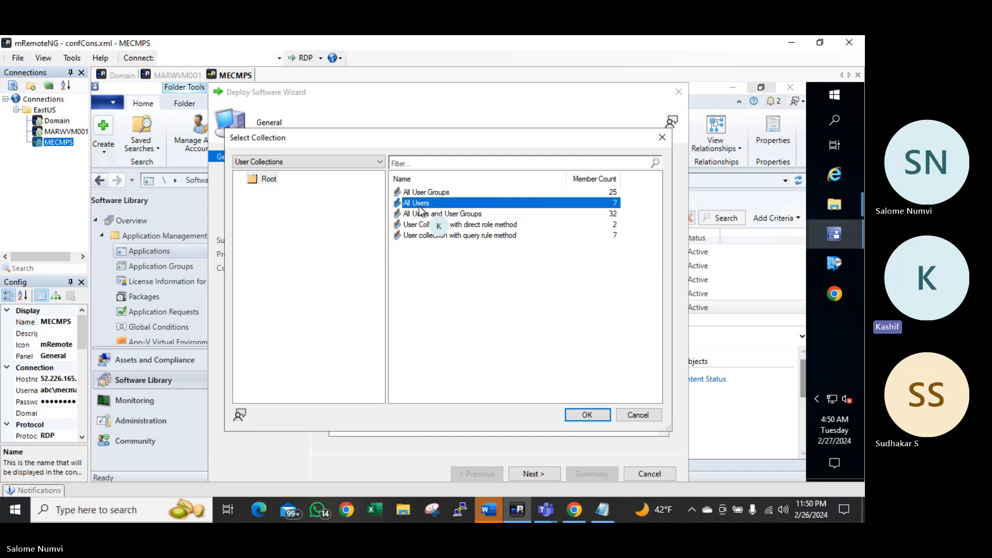
left_click(587, 415)
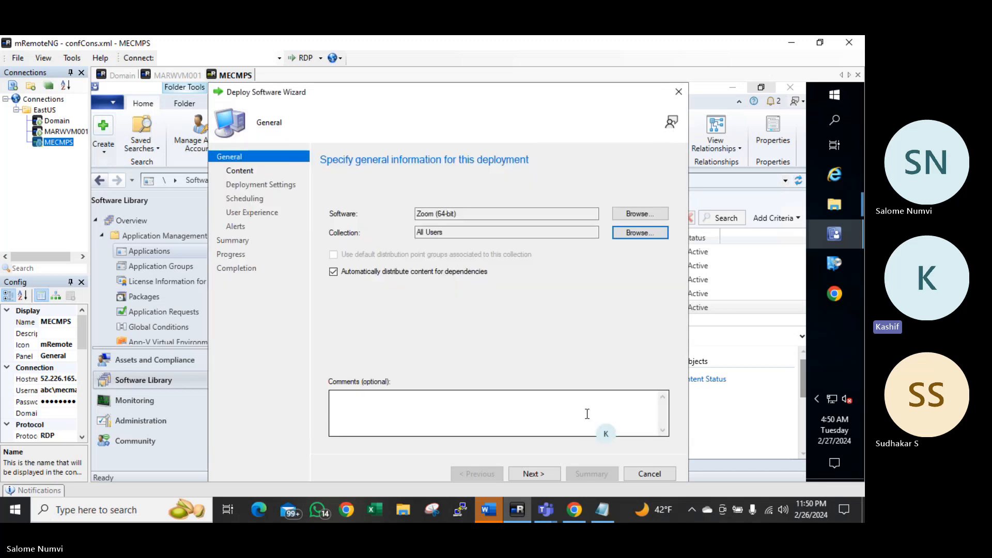
left_click(521, 474)
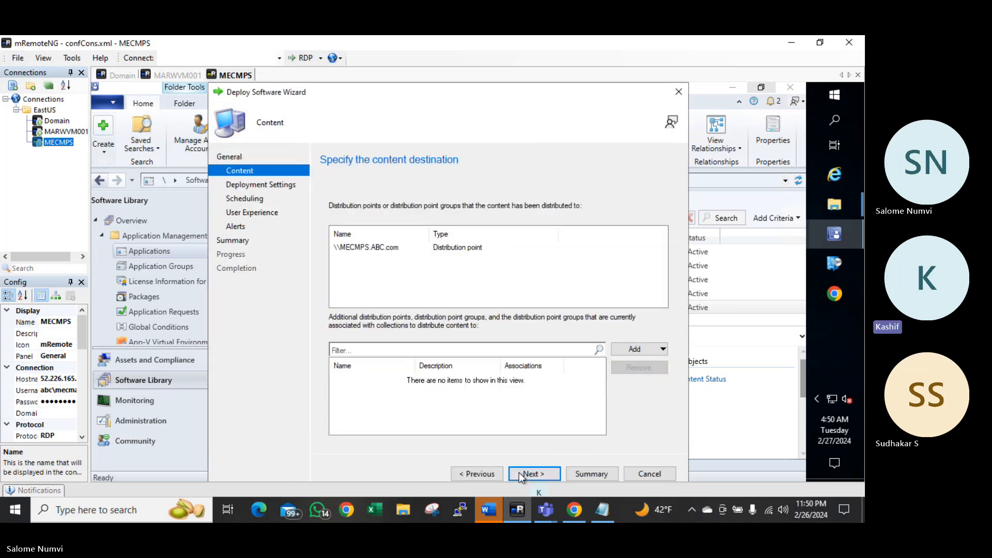
Keep purpose Available, require administrator approval, and enter the approver's e-mail address
left_click(521, 474)
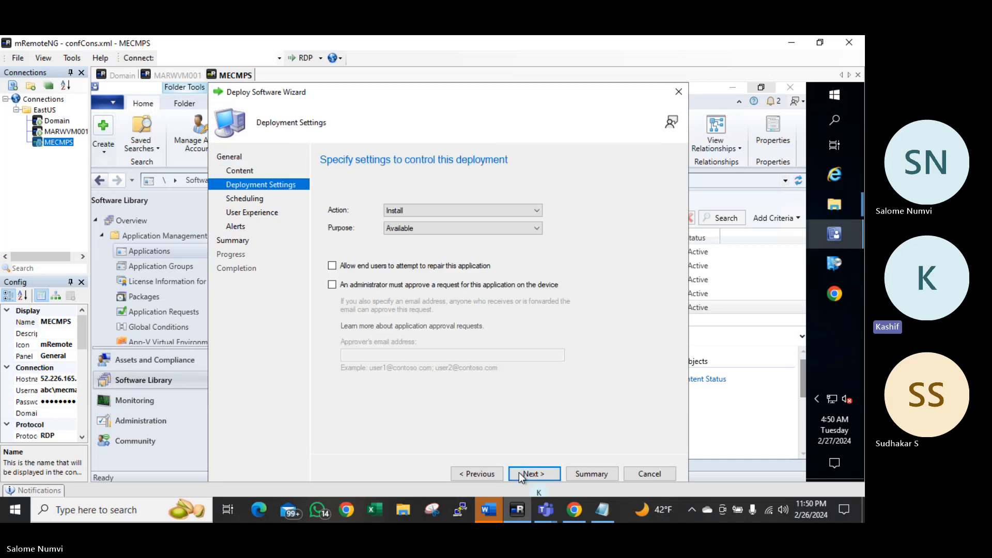
left_click(415, 229)
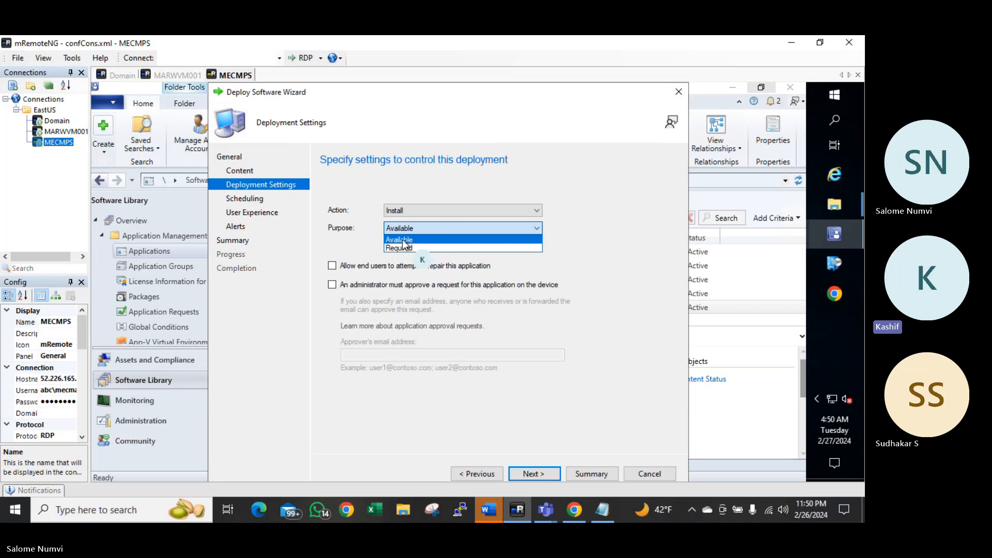
left_click(332, 286)
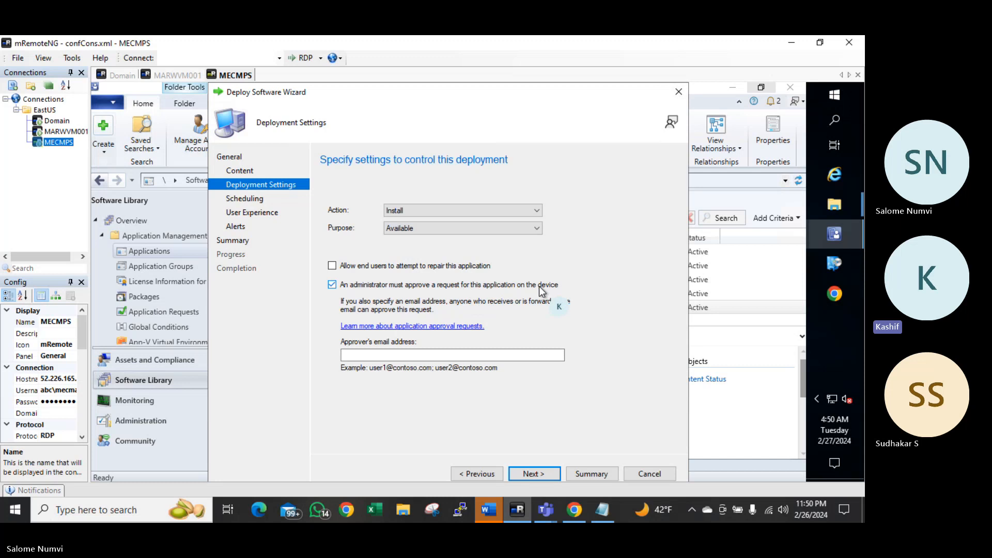
left_click(385, 356)
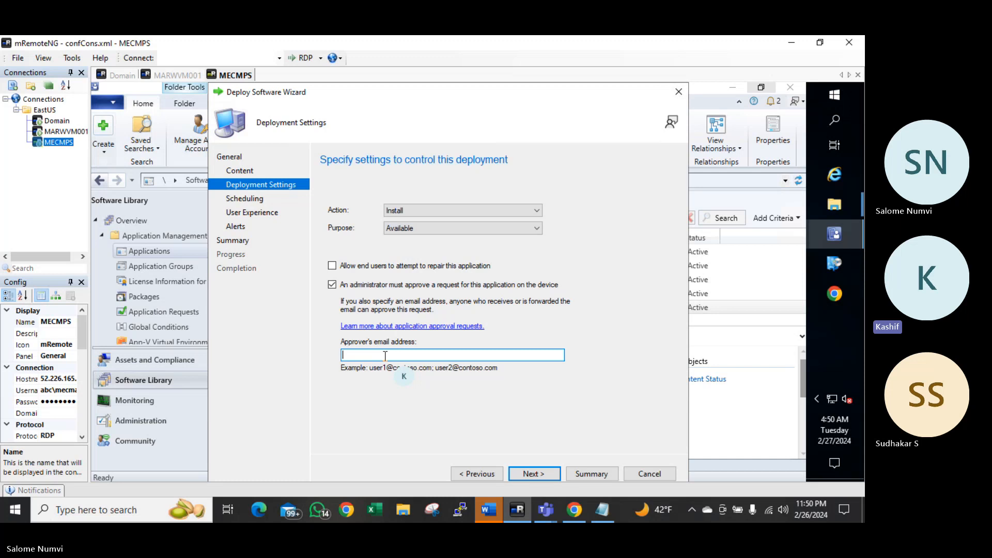
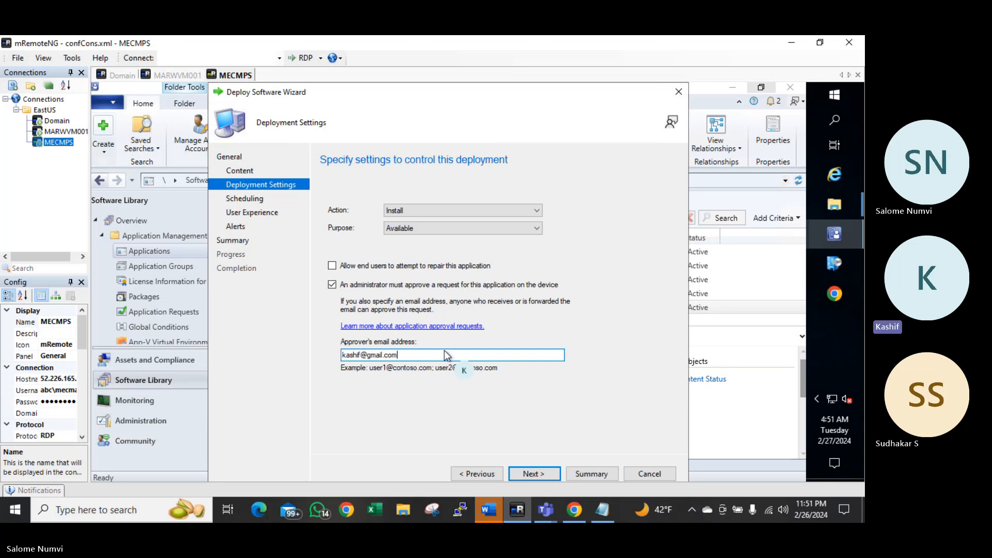
left_click(533, 473)
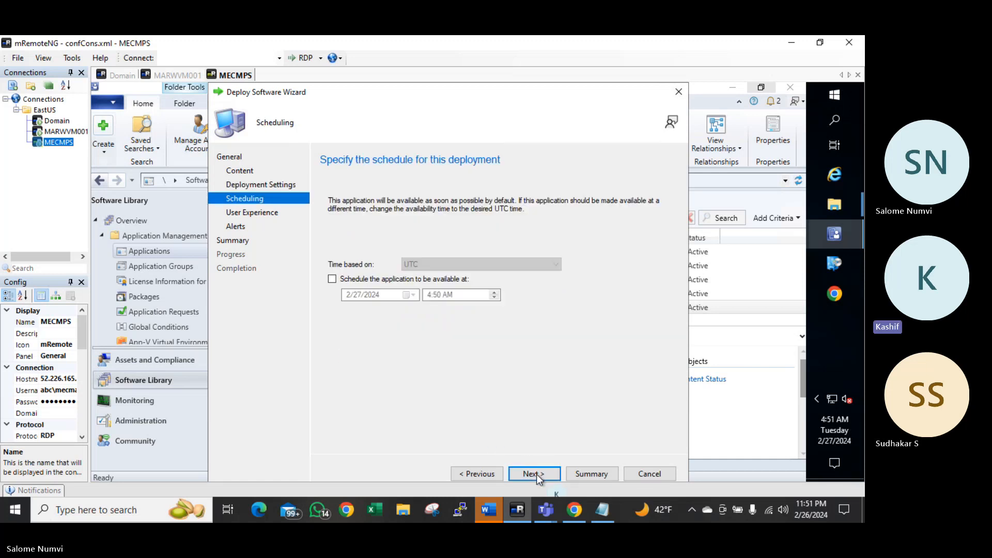
Accept the remaining deployment pages, complete the wizard, and select Zoom (64-bit) in the list
left_click(533, 474)
left_click(534, 474)
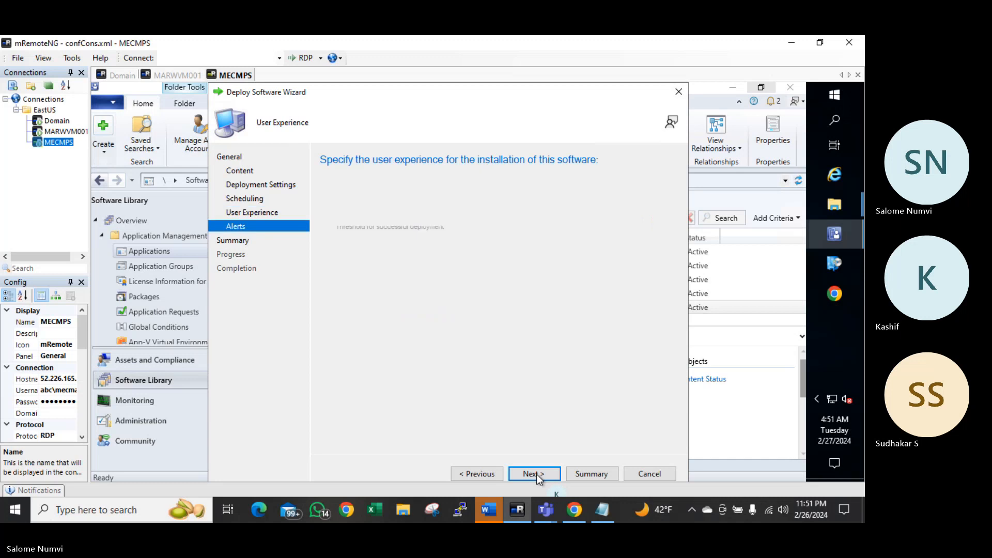
left_click(537, 475)
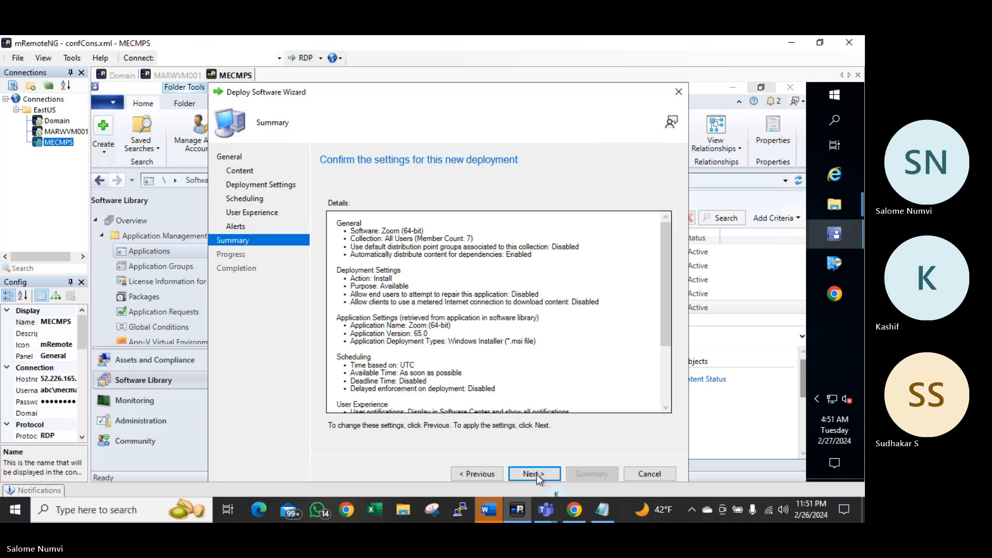
left_click(542, 471)
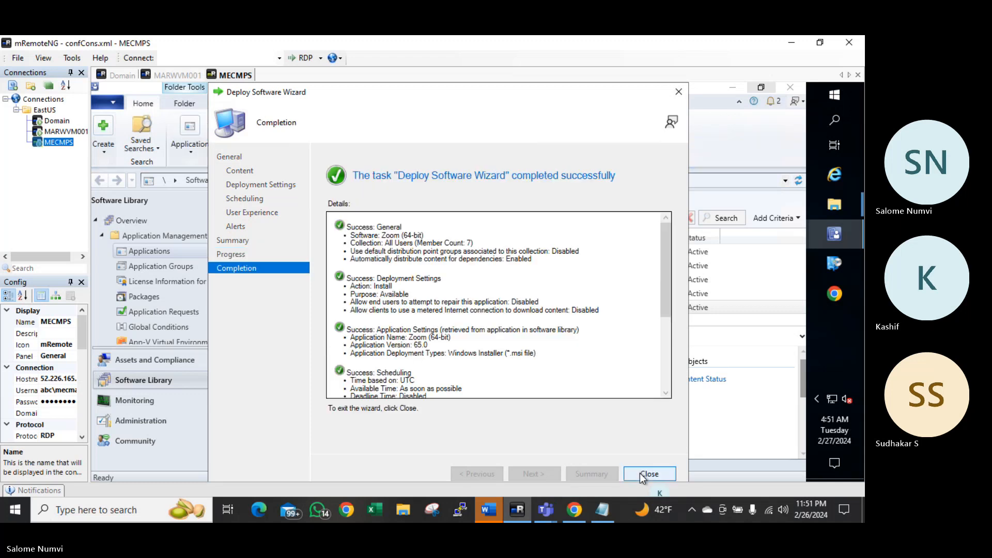
left_click(650, 474)
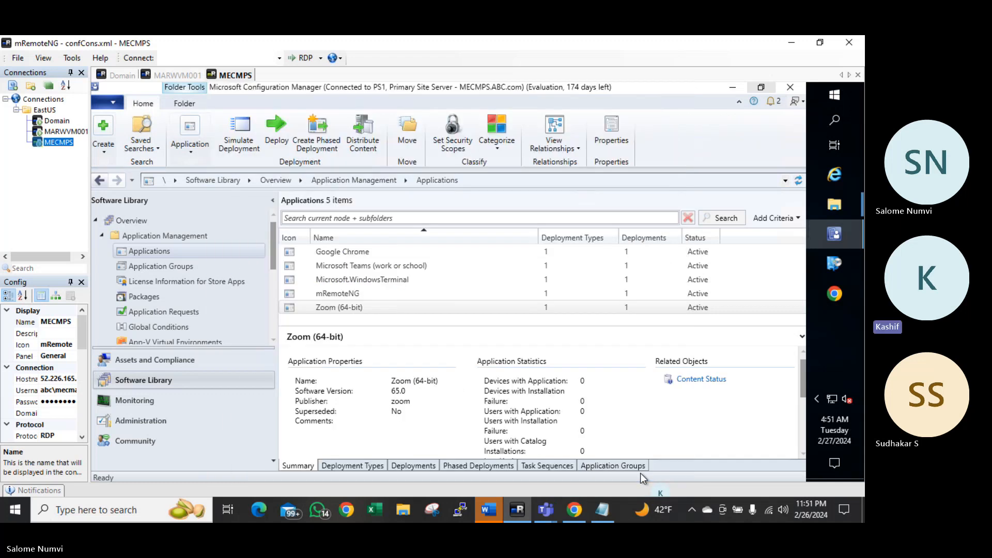
left_click(355, 309)
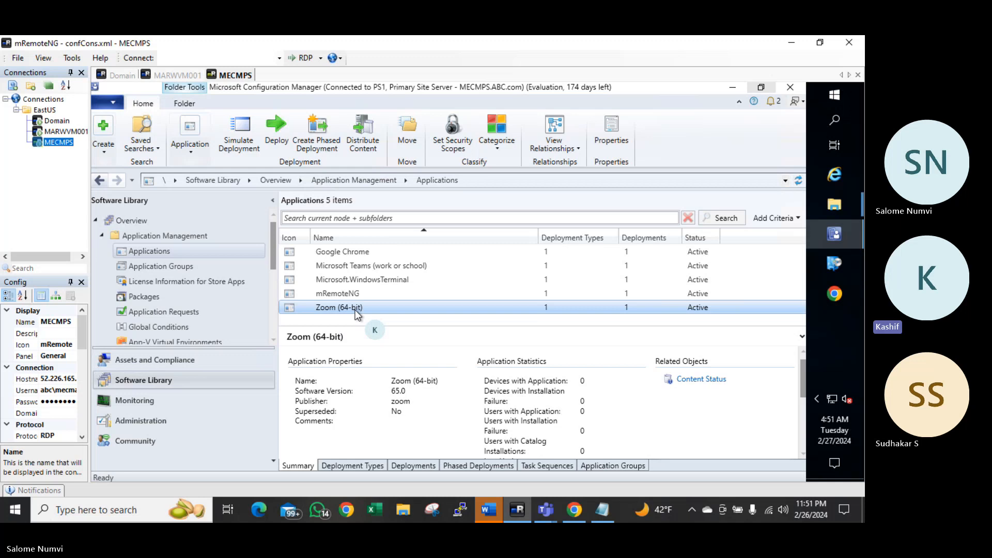
Refresh the client's Software Center by toggling Updates and Applications until Zoom (64-bit) appears
left_click(67, 132)
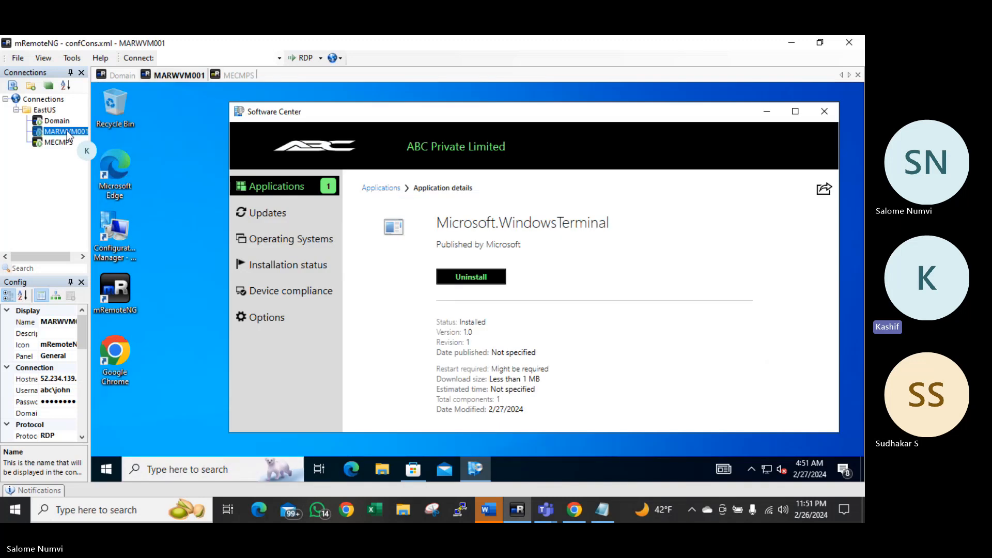
left_click(271, 209)
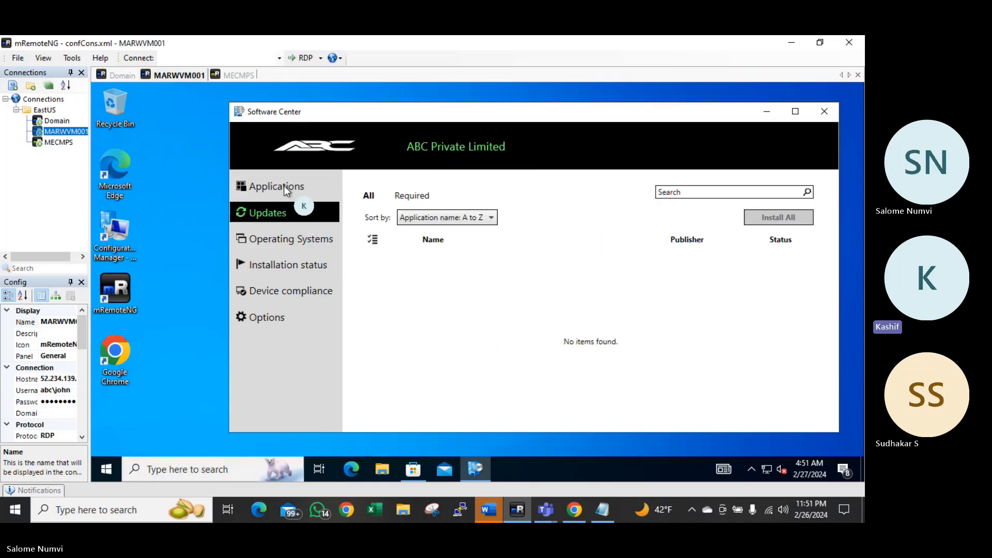
left_click(284, 185)
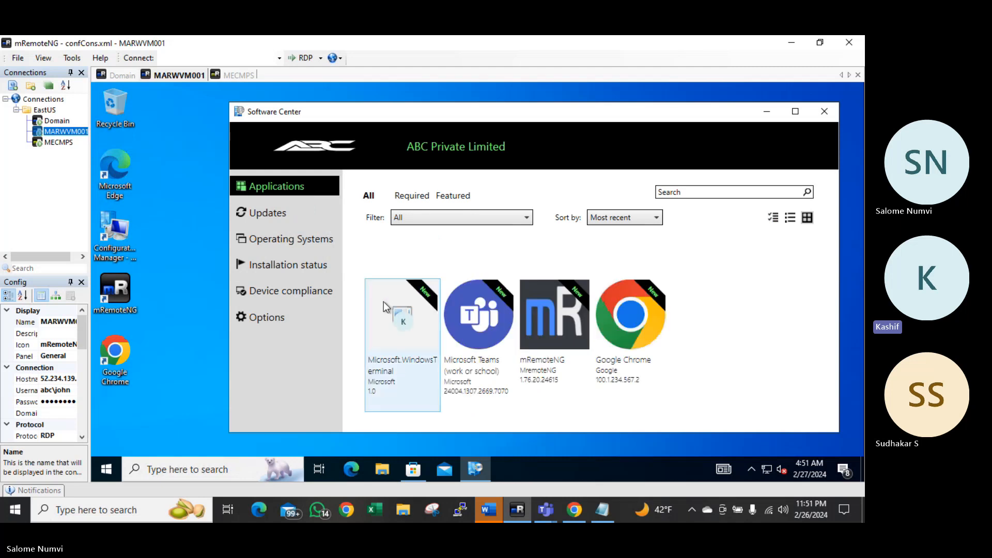
left_click(269, 214)
left_click(274, 195)
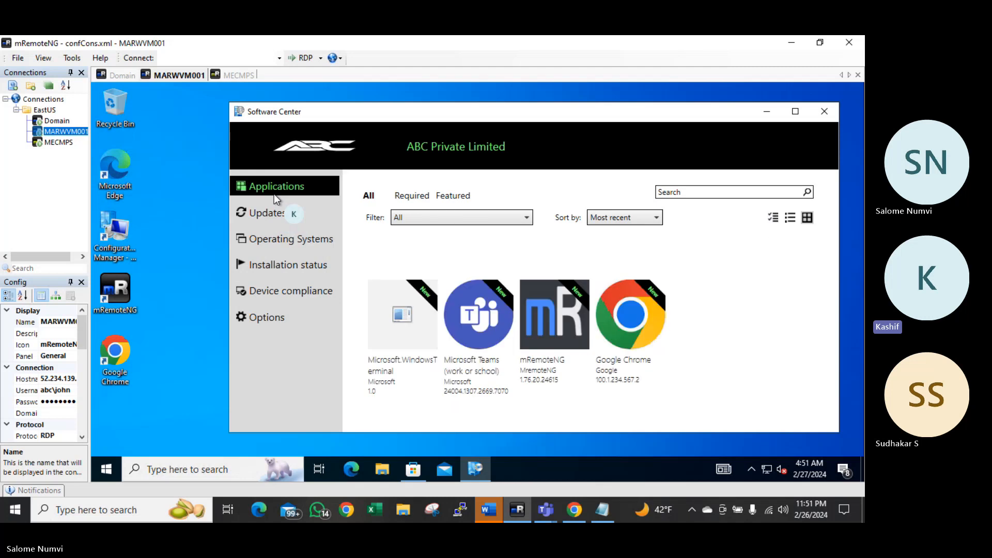
left_click(265, 206)
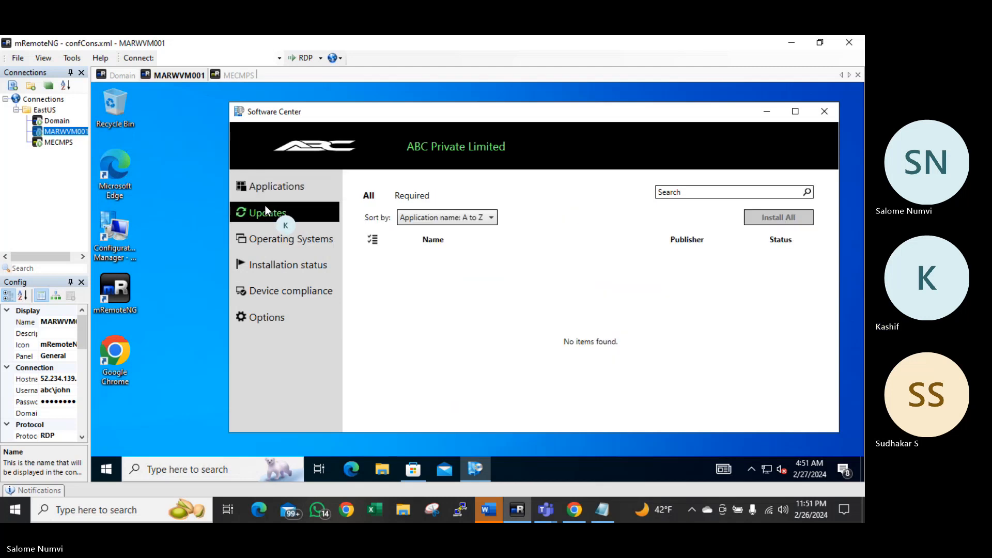
left_click(270, 189)
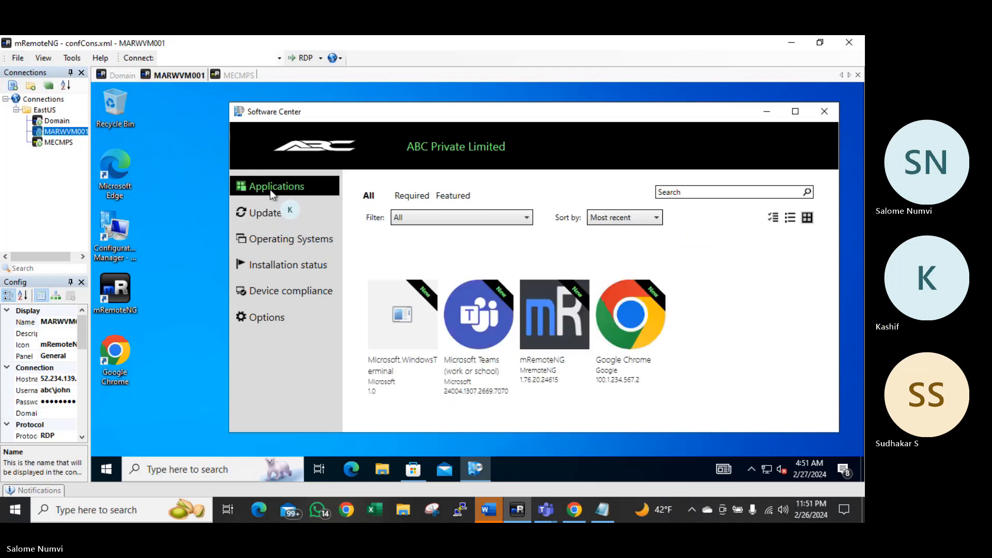
left_click(269, 213)
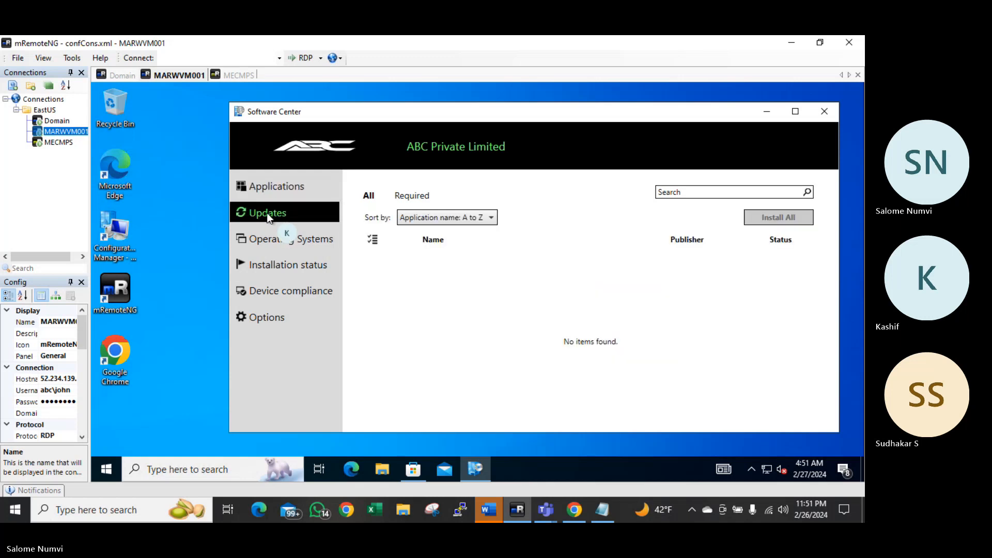
left_click(272, 191)
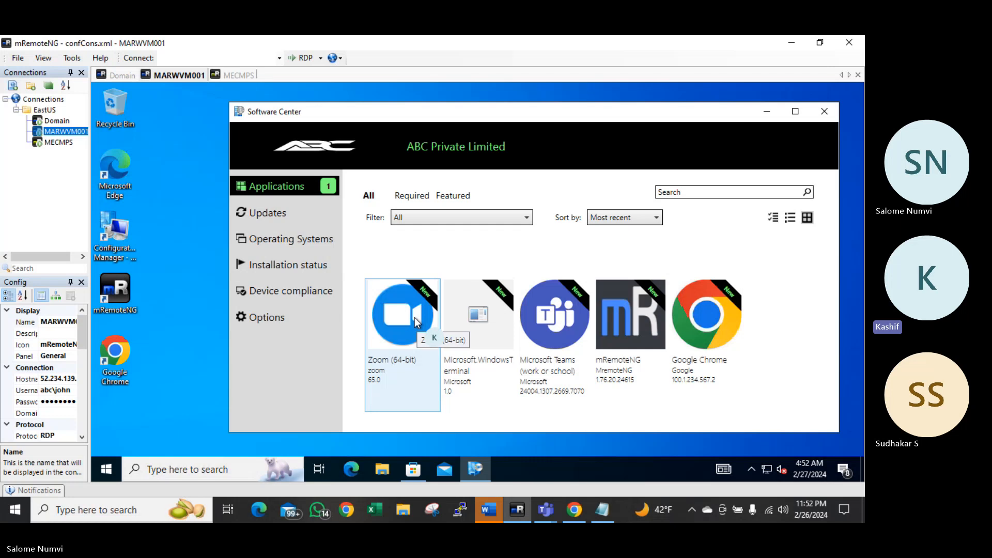
Request Zoom (64-bit) with comment 'Kindly appove', then return to the MECMPS server session
left_click(414, 317)
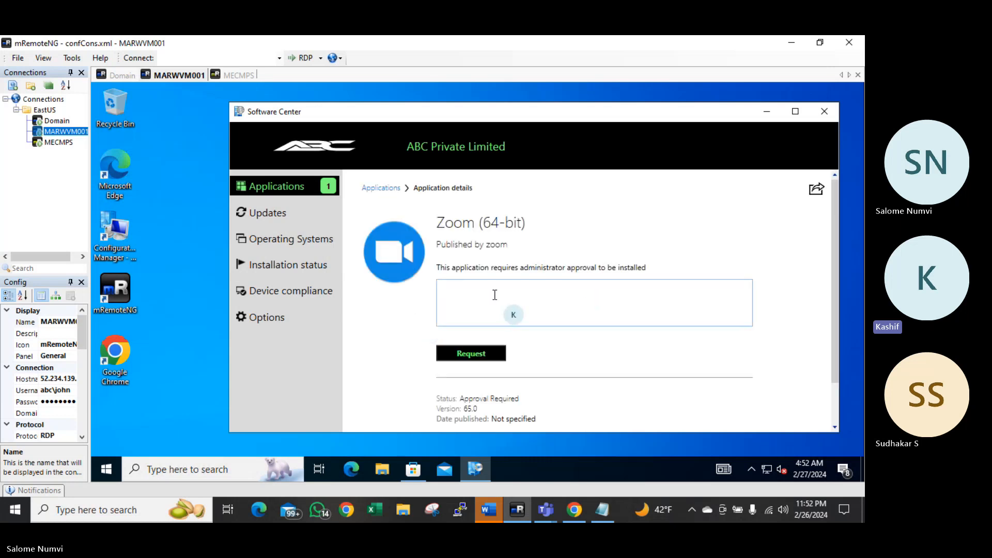
left_click(489, 294)
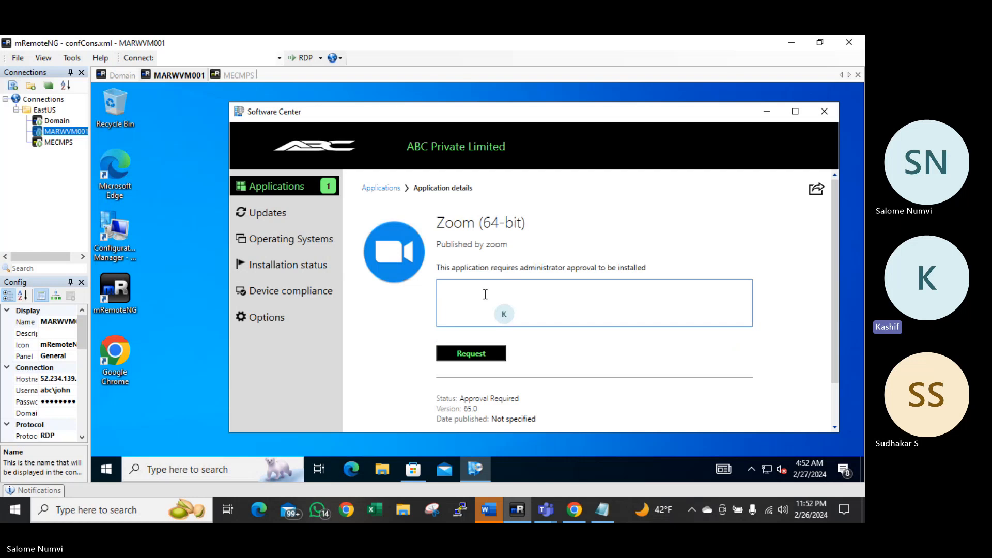
type("Kindly app")
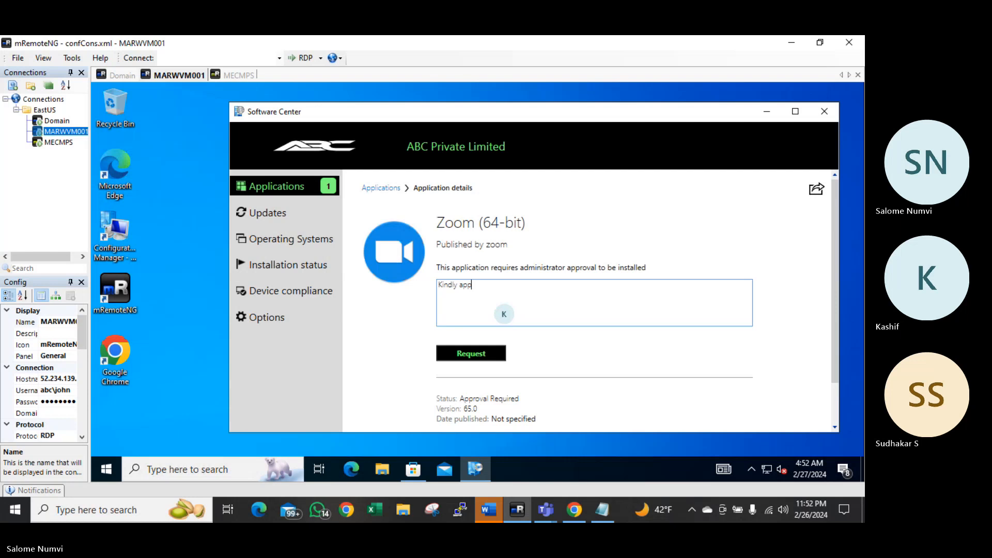
type("ove")
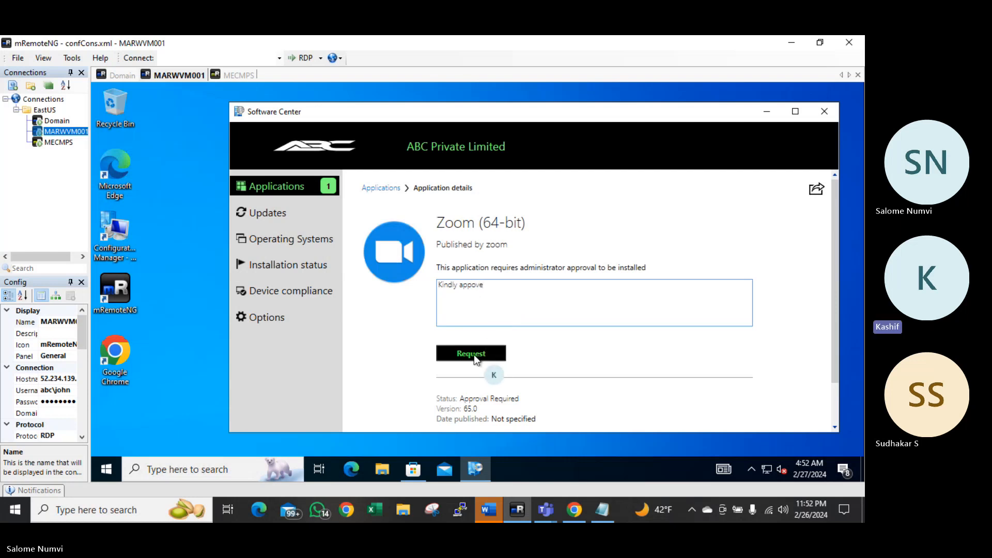
left_click(474, 354)
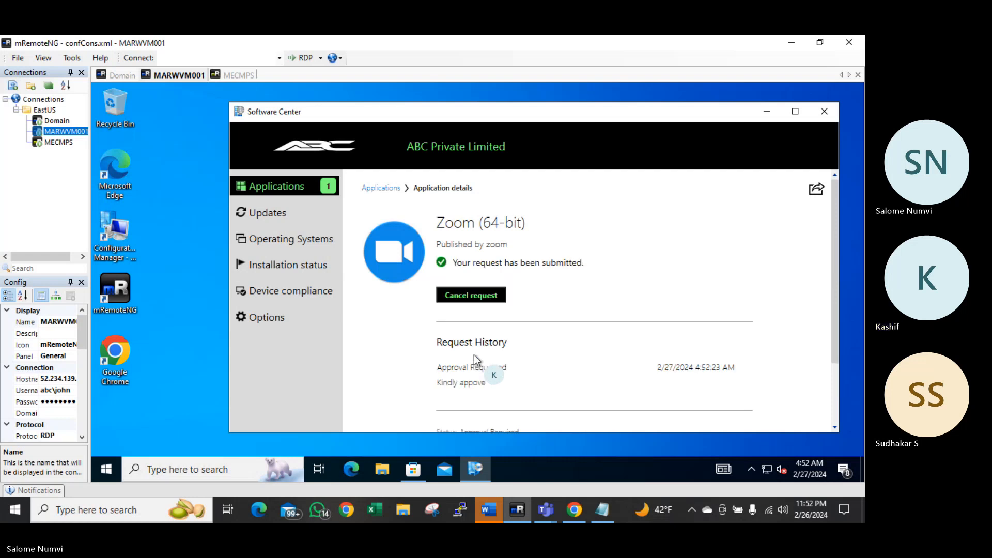
double_click(61, 146)
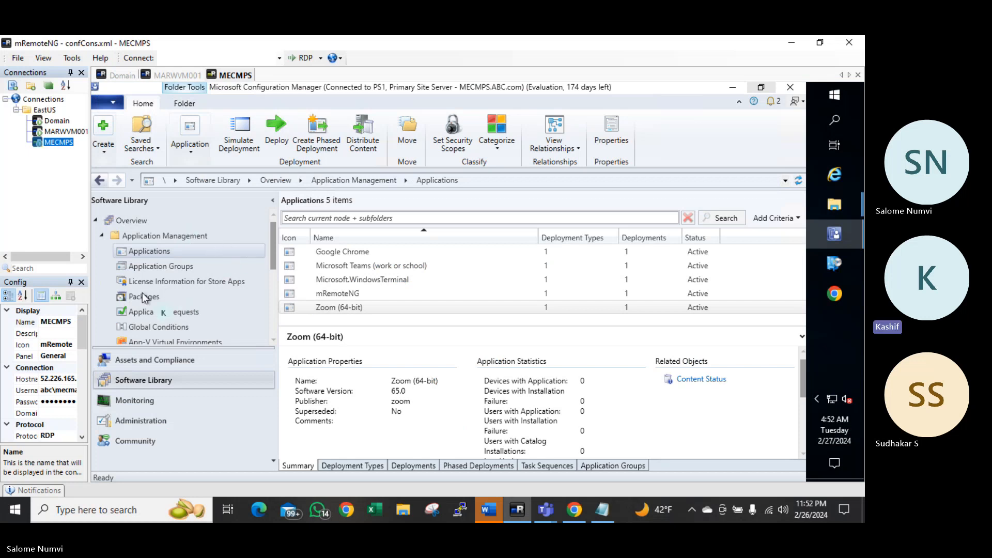
Approve the Zoom (64-bit) request under Application Requests with the comment 'Approved'
left_click(154, 311)
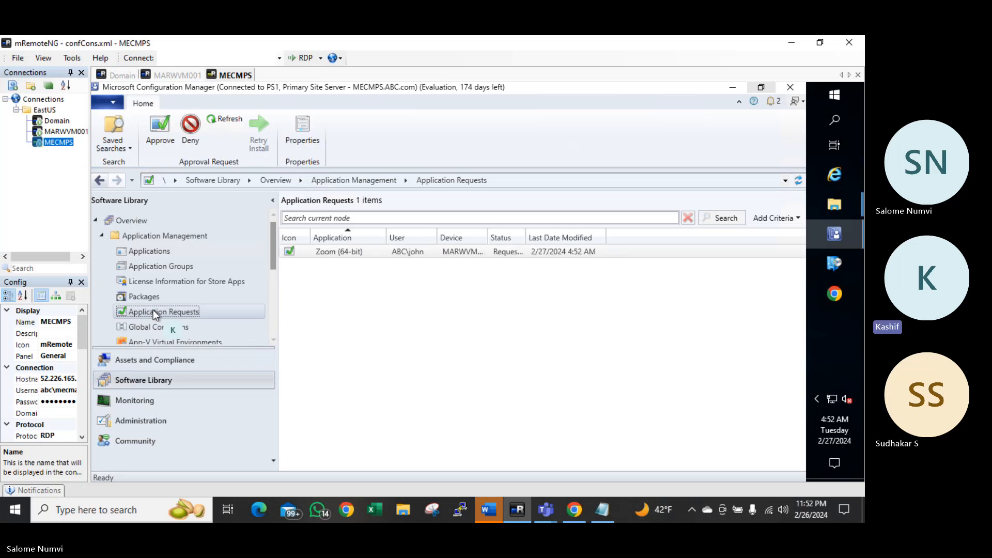
left_click(365, 253)
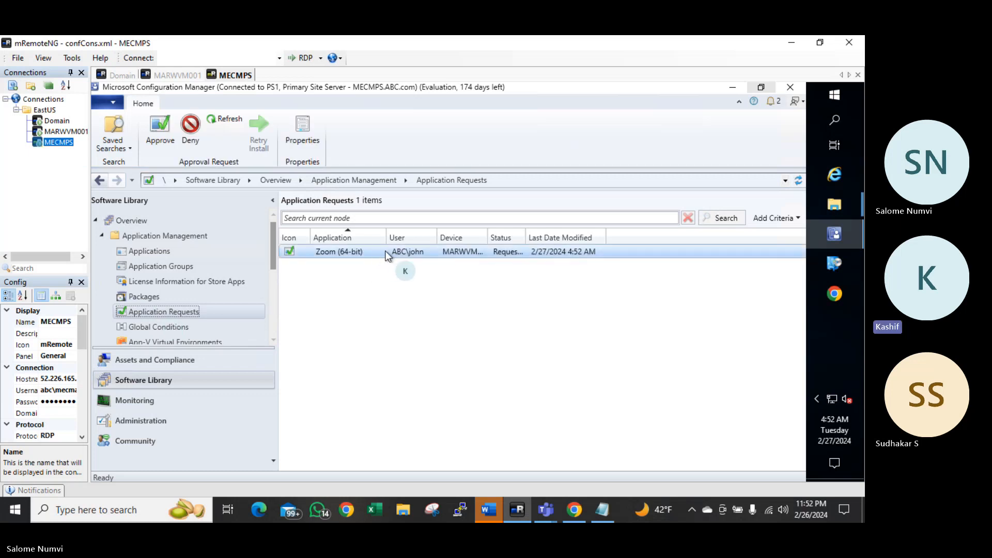
double_click(487, 239)
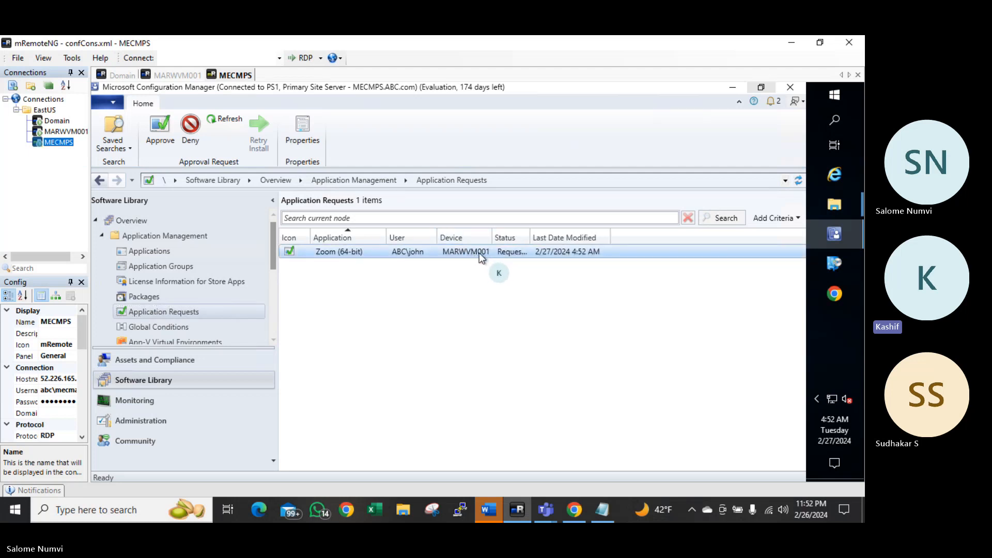
right_click(510, 252)
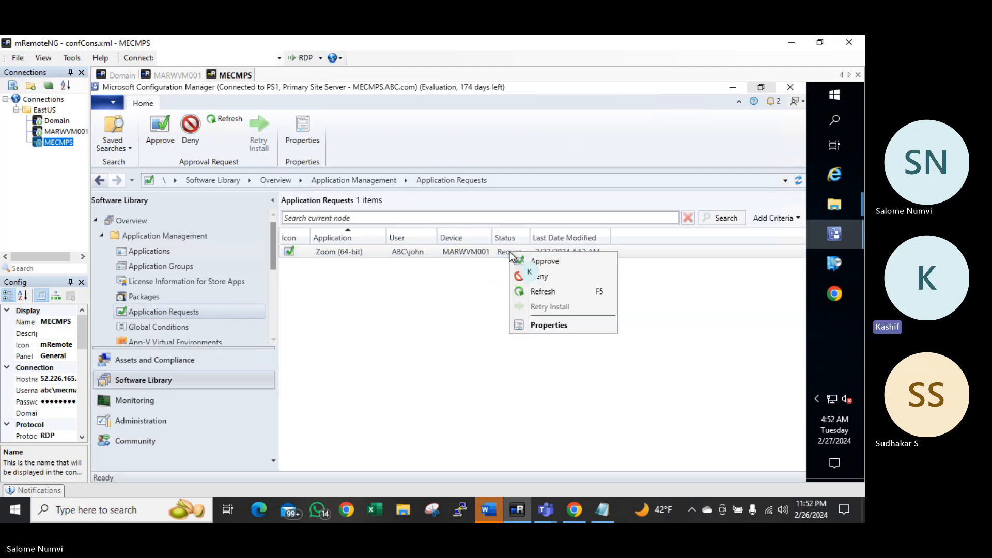
left_click(551, 261)
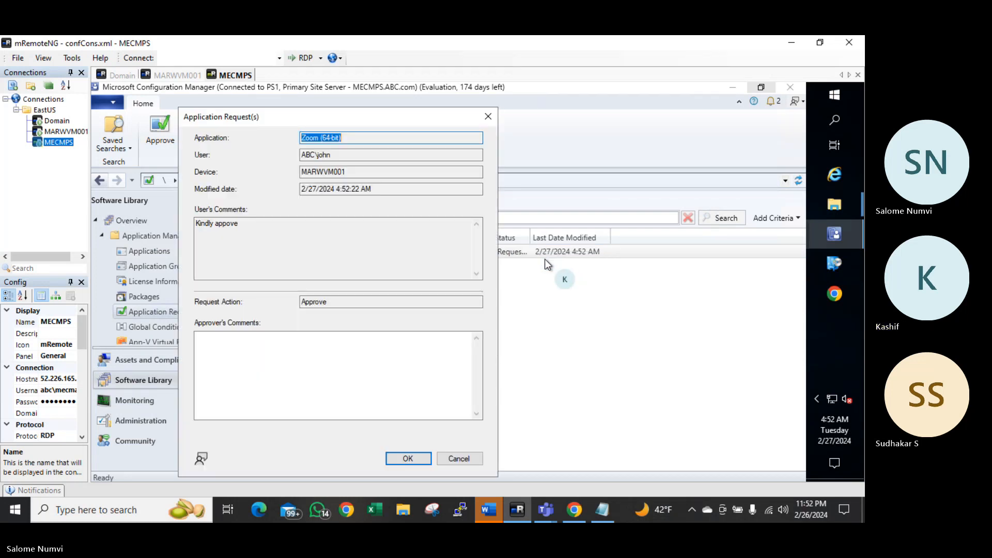
left_click(305, 377)
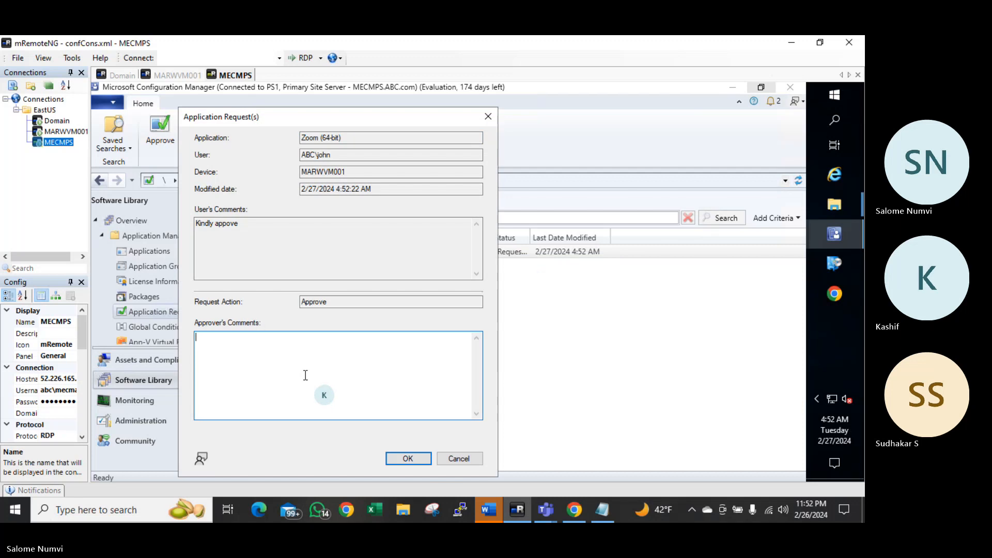
type("Approved")
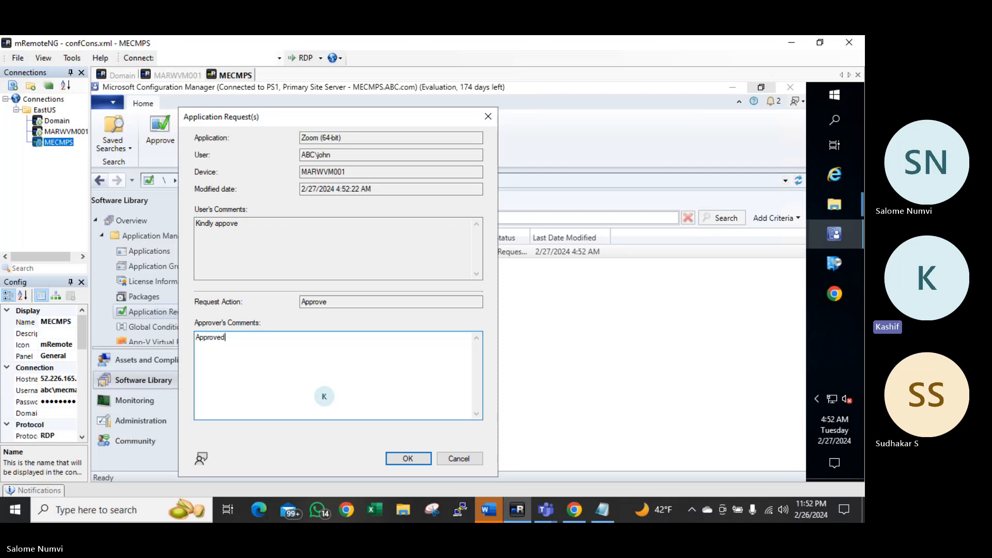
left_click(410, 459)
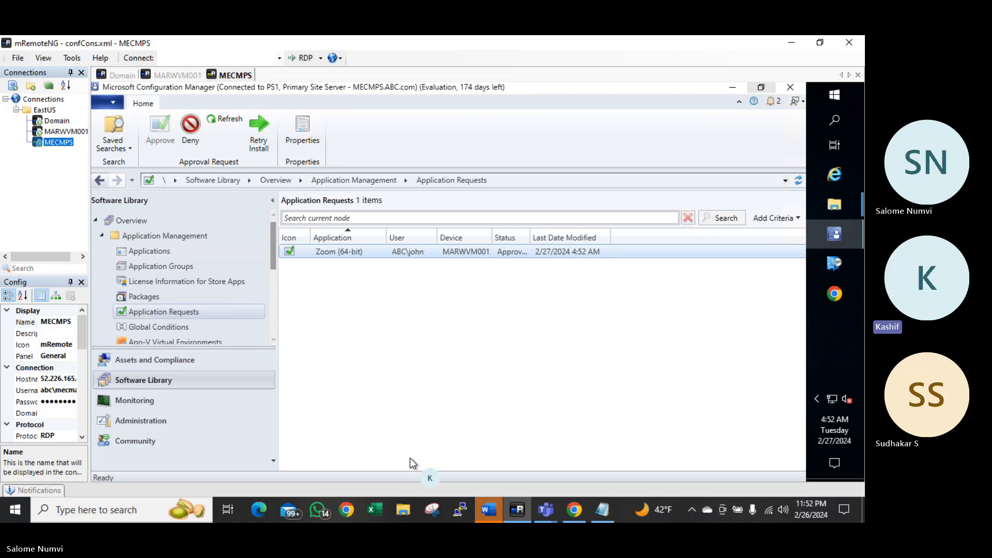
Return to MARWVM001's Software Center session to watch the approved Zoom (64-bit) start installing
left_click(61, 132)
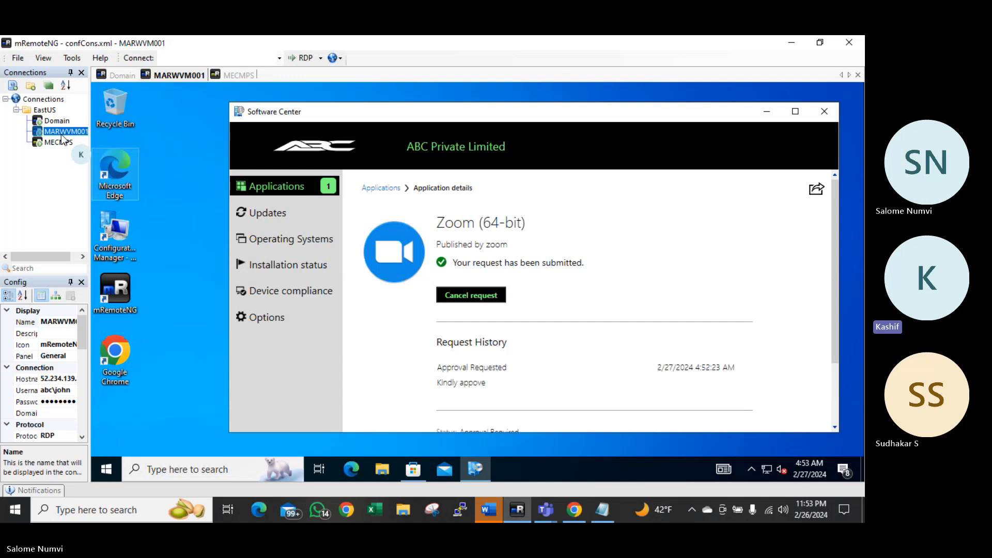
left_click(158, 107)
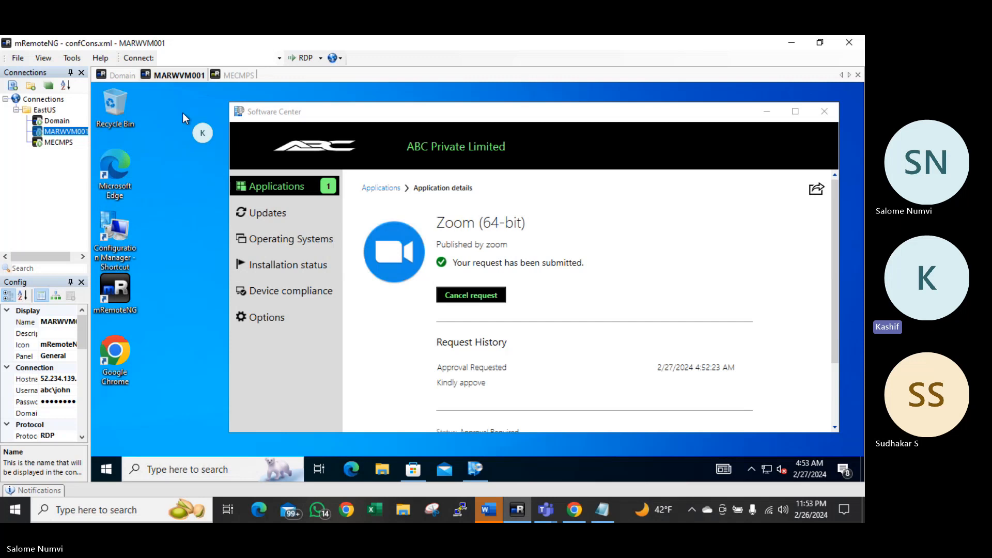
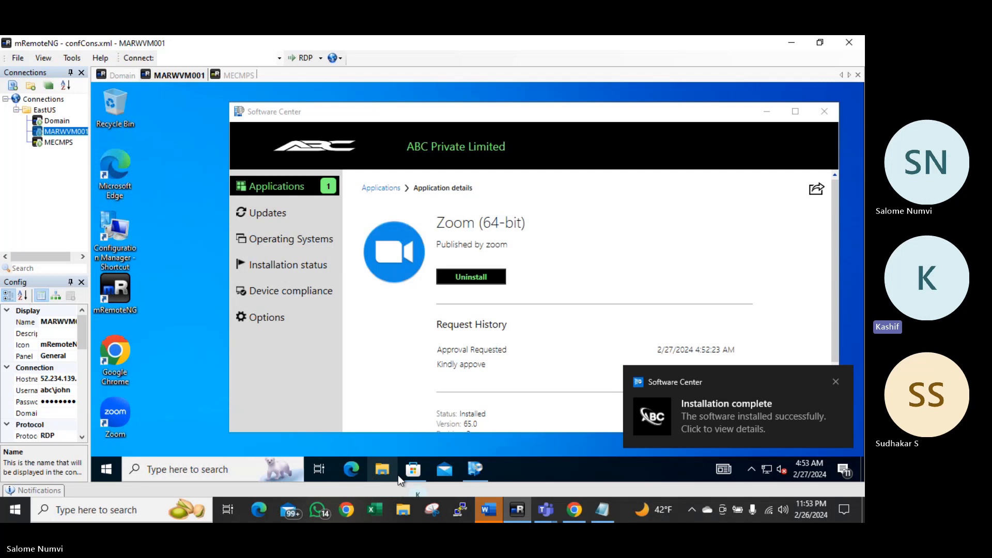
Add topics '2. Application Deployment in required mode' and '3. Application deployment in approval mode' to the Notepad list
mouse_move(596, 509)
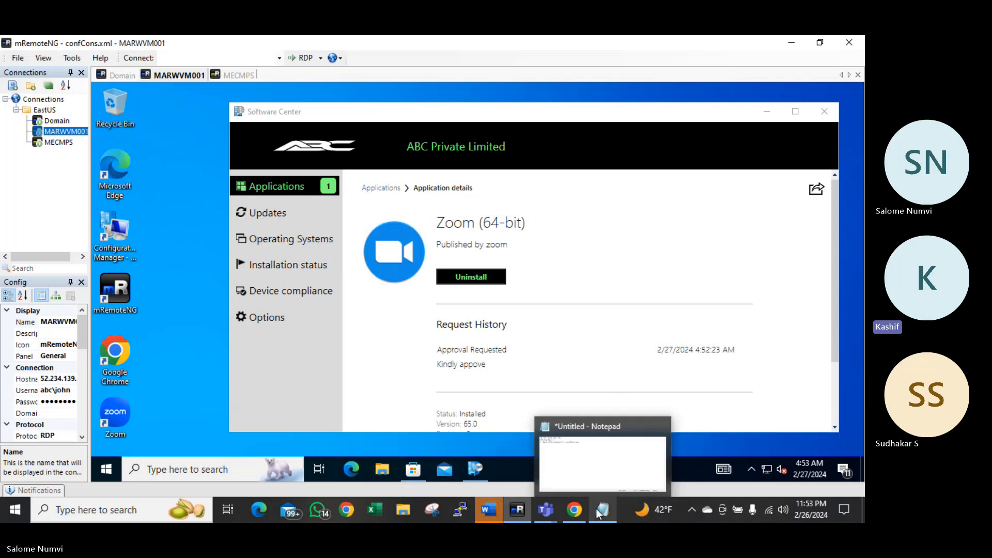
left_click(596, 467)
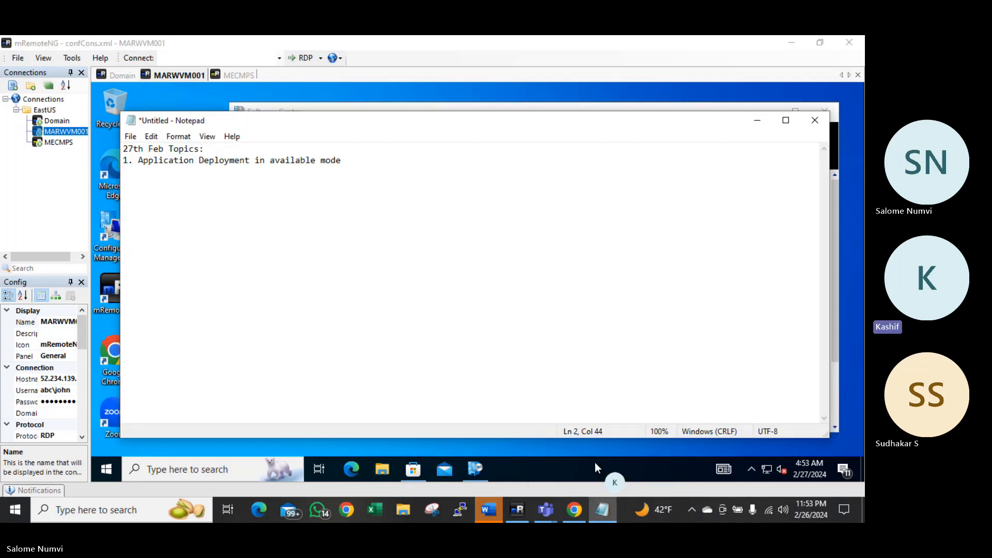
key("Return")
type("2. Application")
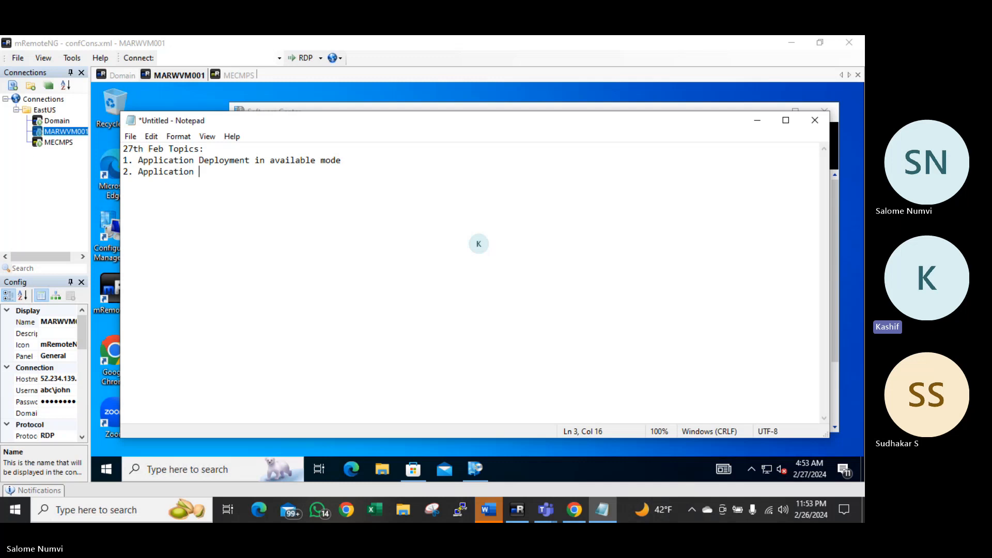
type(" Deployment in req")
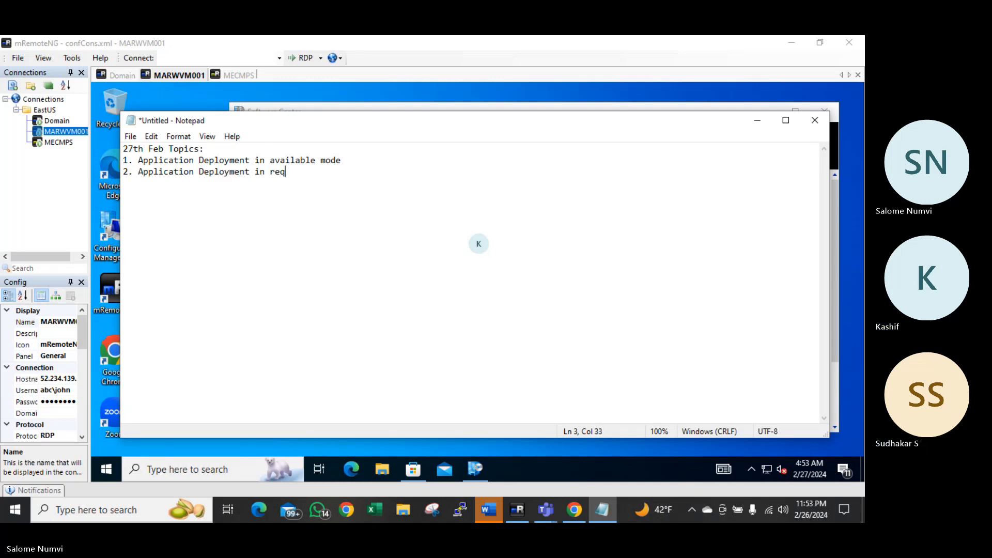
type("uired mode")
key("Return")
type("3. Application")
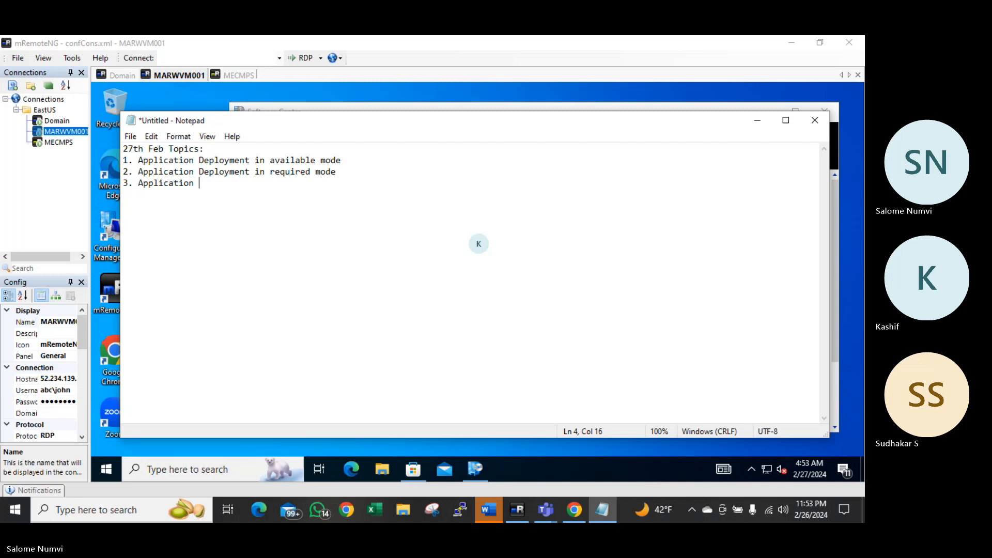
type(" deployme")
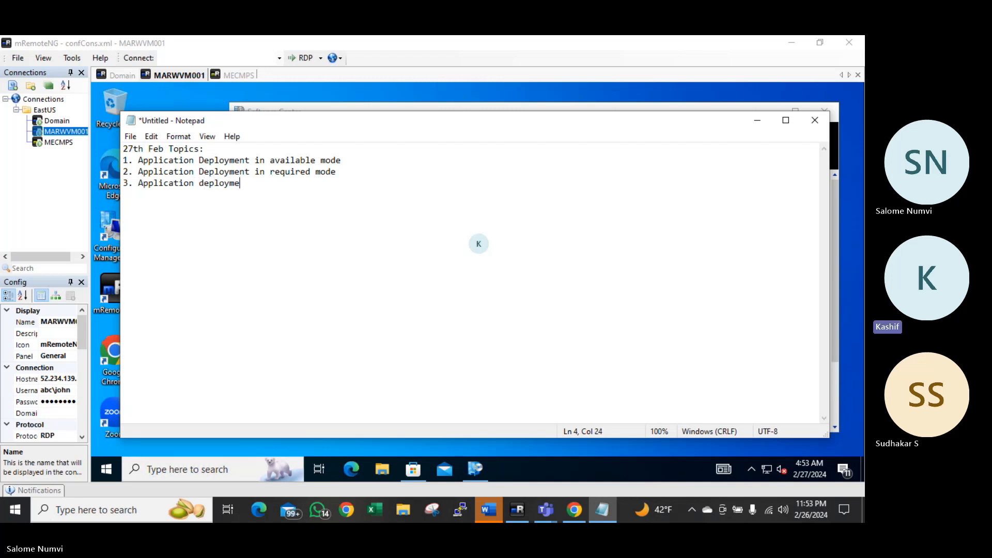
type("nt in a")
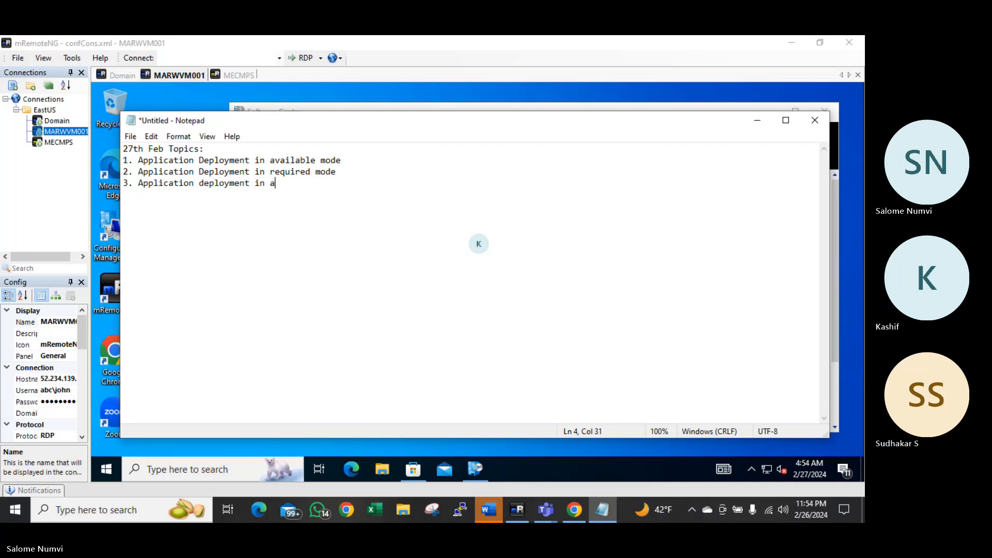
type("pproval mode")
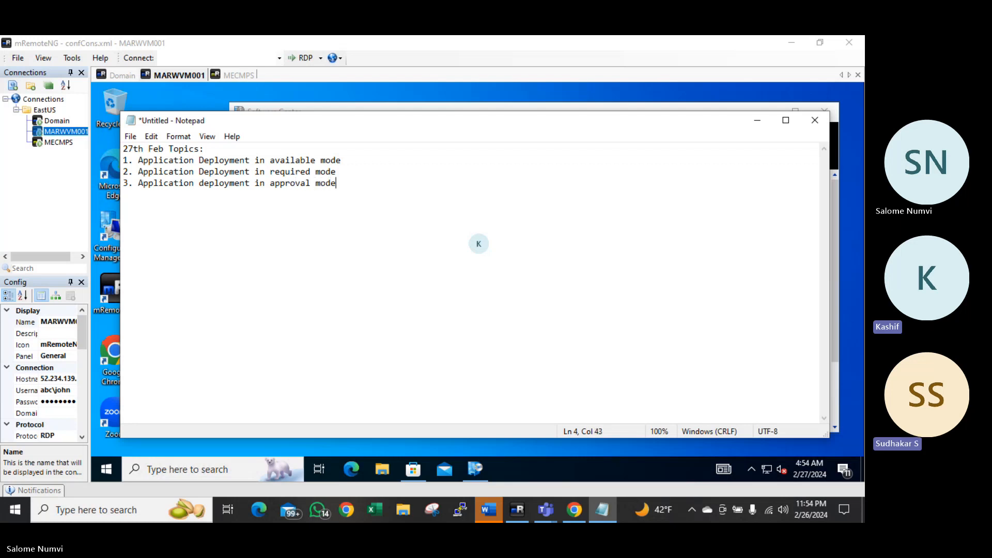
Add topics '4. MSIX application deployment' and '5. Windows store application deployment'
key("Return")
type("4. ")
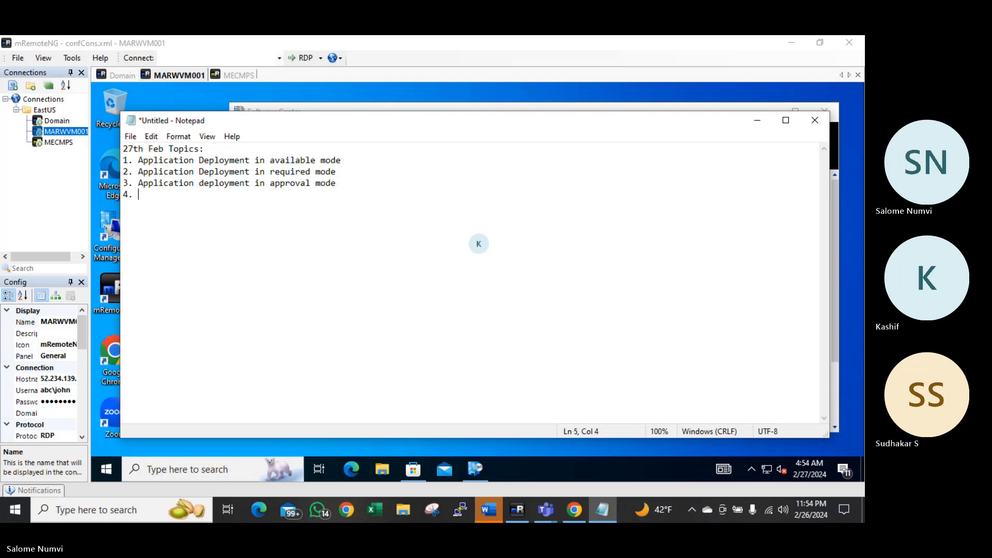
type("Application")
key("BackSpace")
key("BackSpace")
key("BackSpace")
key("BackSpace")
key("BackSpace")
key("BackSpace")
key("BackSpace")
key("BackSpace")
key("BackSpace")
key("BackSpace")
key("BackSpace")
type("M")
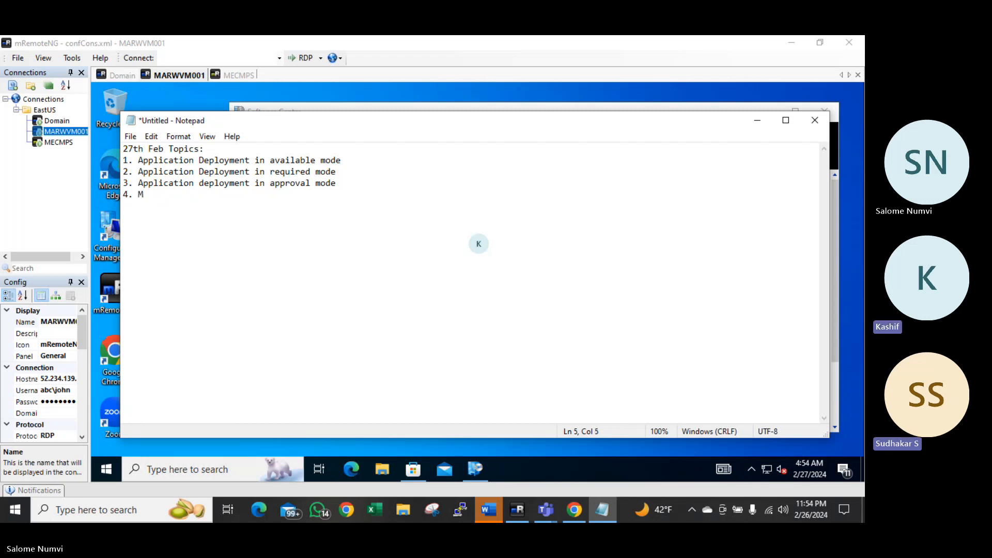
type("SI")
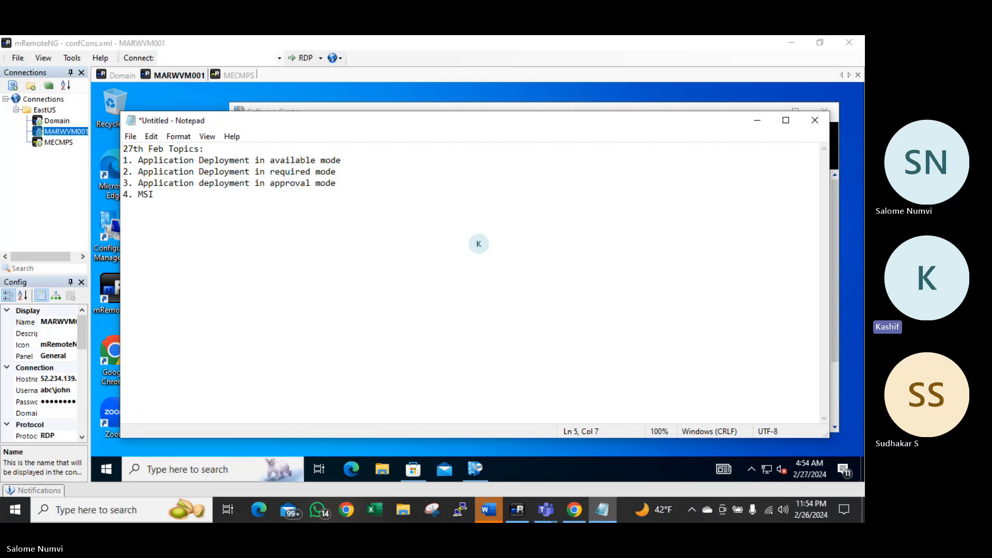
type("X application depl")
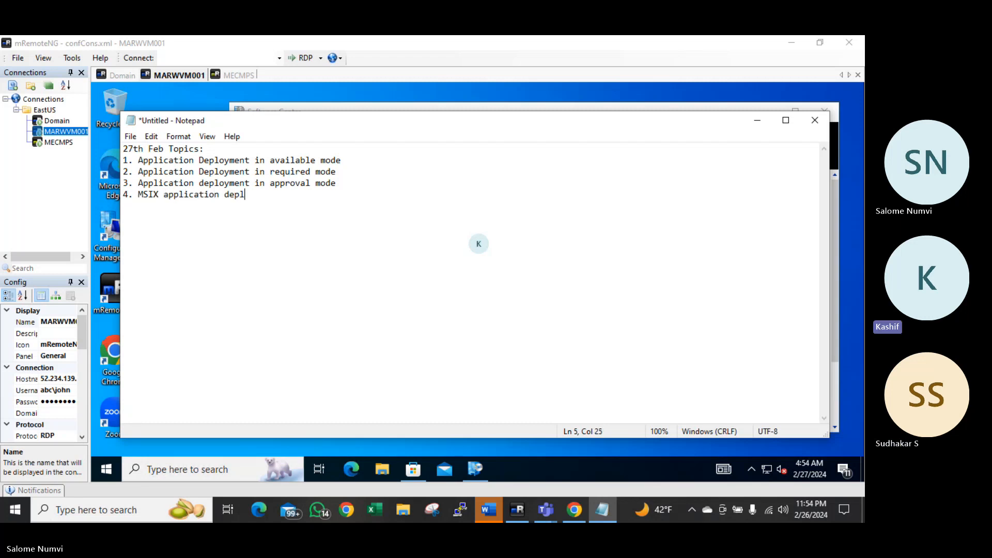
type("oyment")
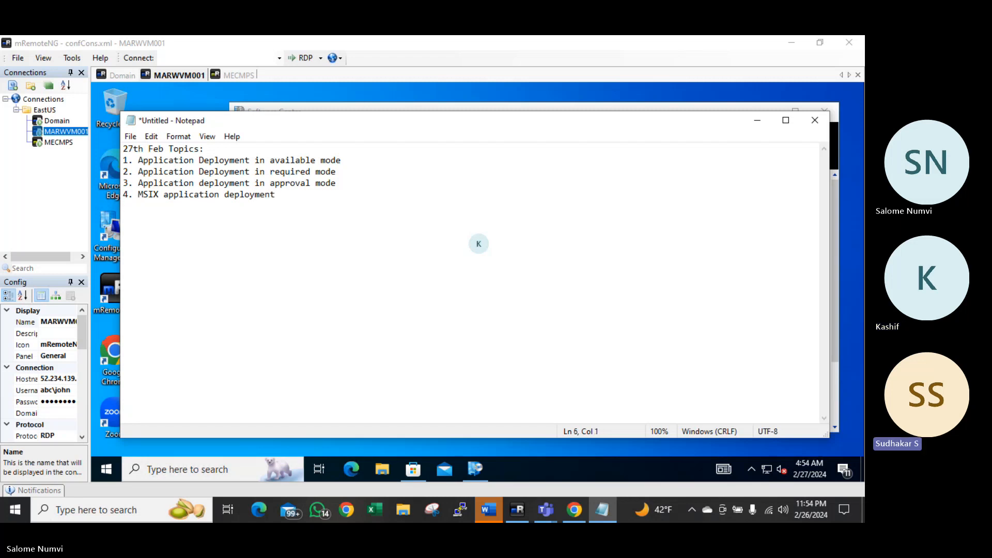
key("Return")
type("5. W")
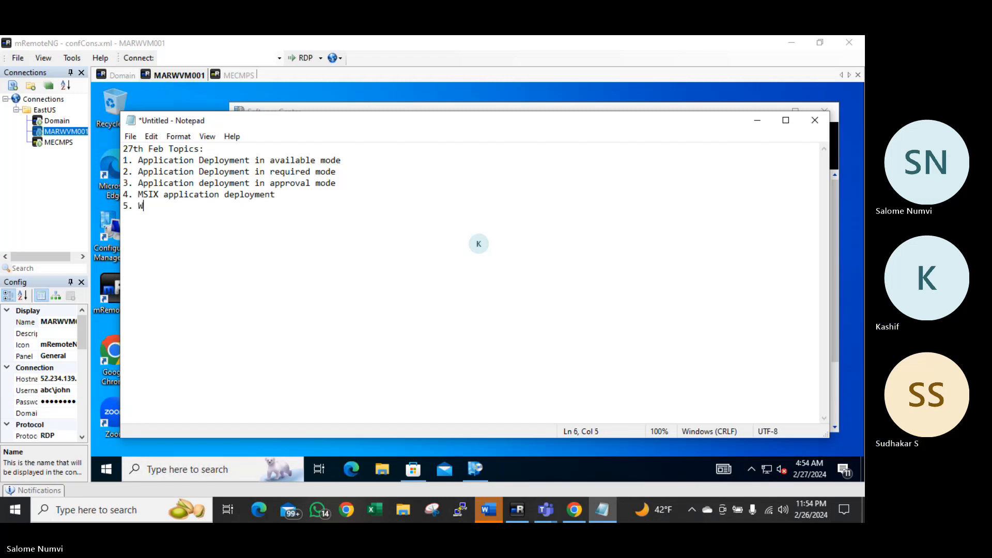
type("indows store")
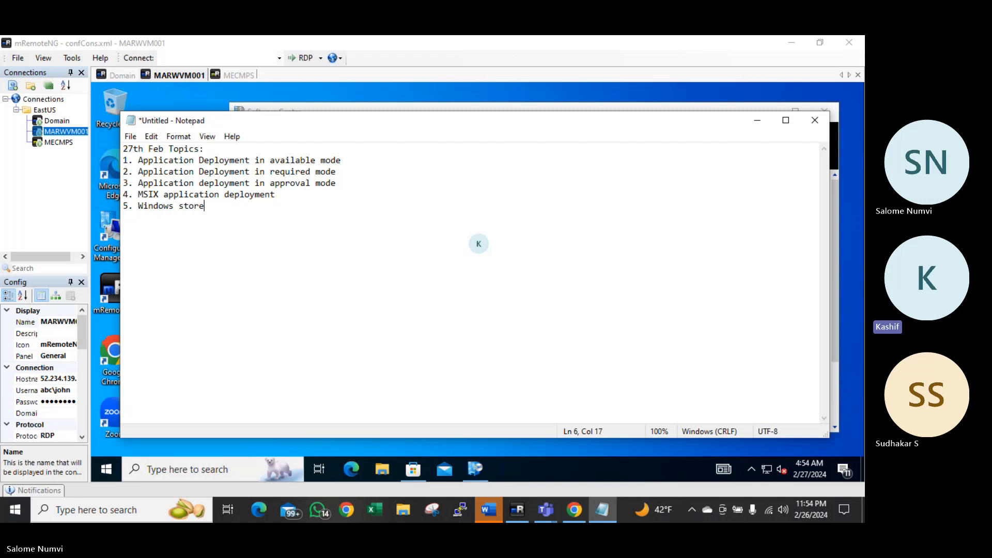
type(" application deploy")
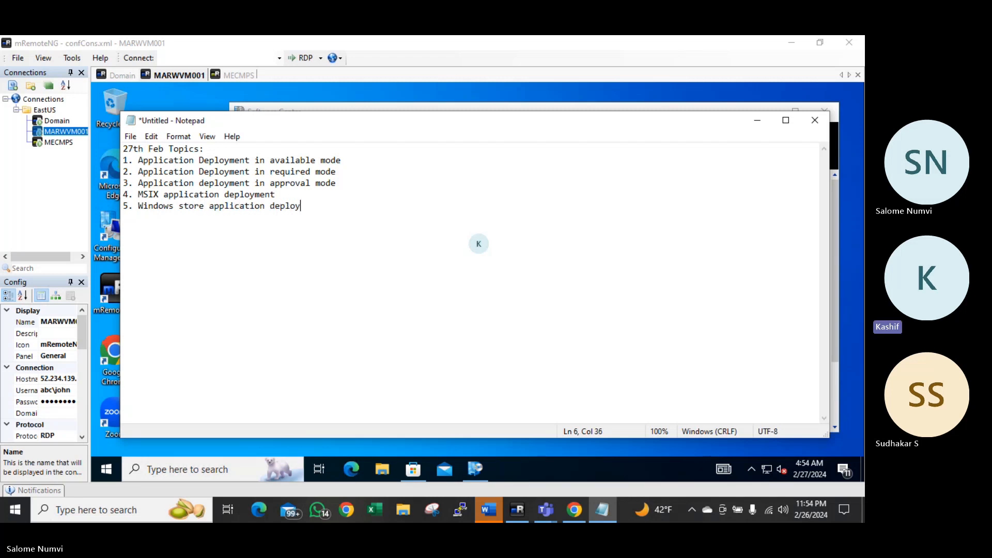
type("ment")
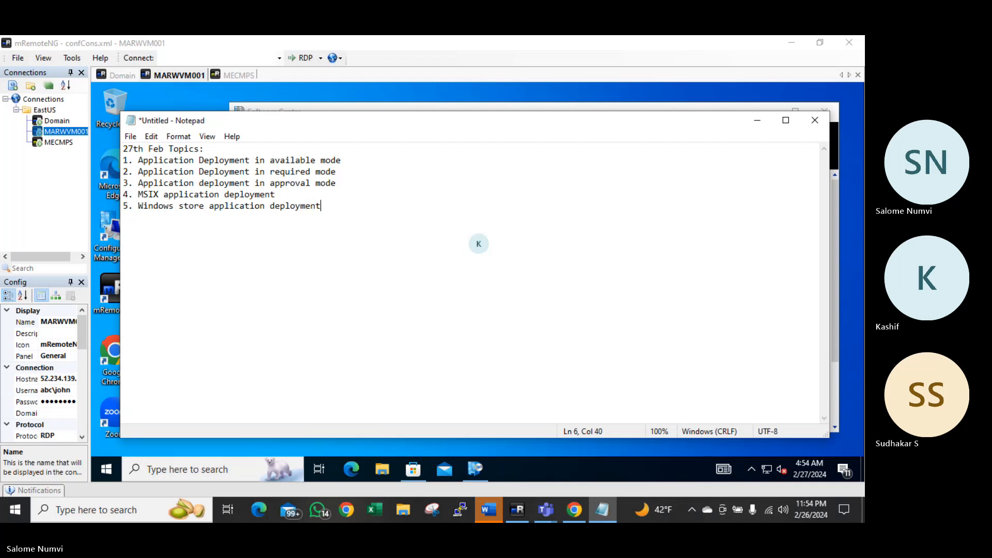
key("Return")
key("Return")
Write 'Assignment - Deploy below applications in available, required mode' below the topics, correcting the misspelling
type("Assg")
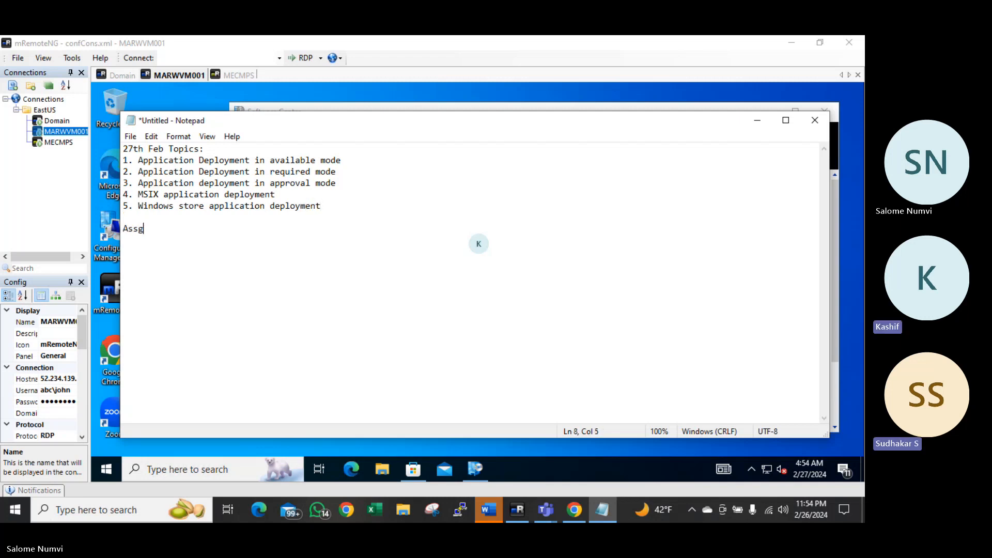
type("inment")
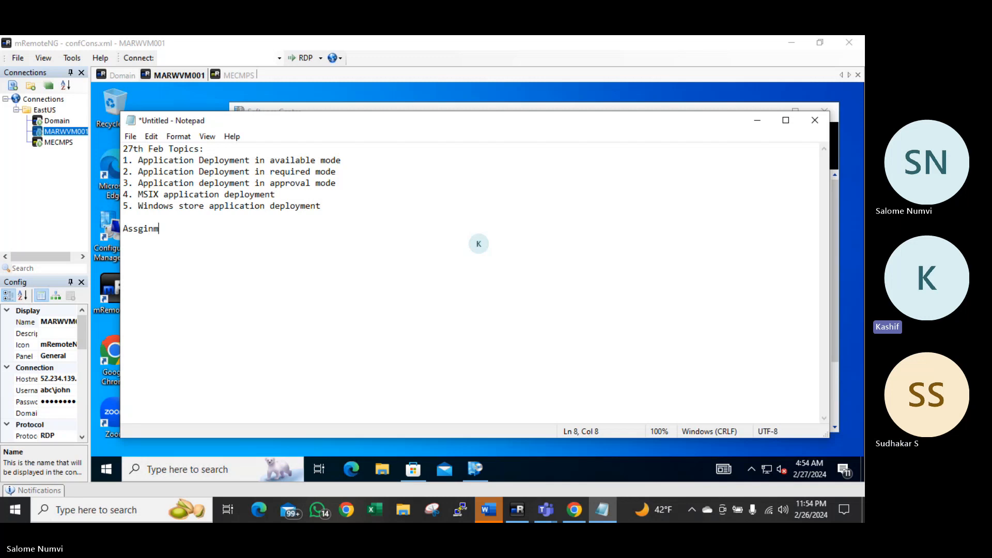
key("BackSpace")
key("BackSpace")
key("BackSpace")
key("BackSpace")
key("BackSpace")
key("BackSpace")
key("BackSpace")
key("BackSpace")
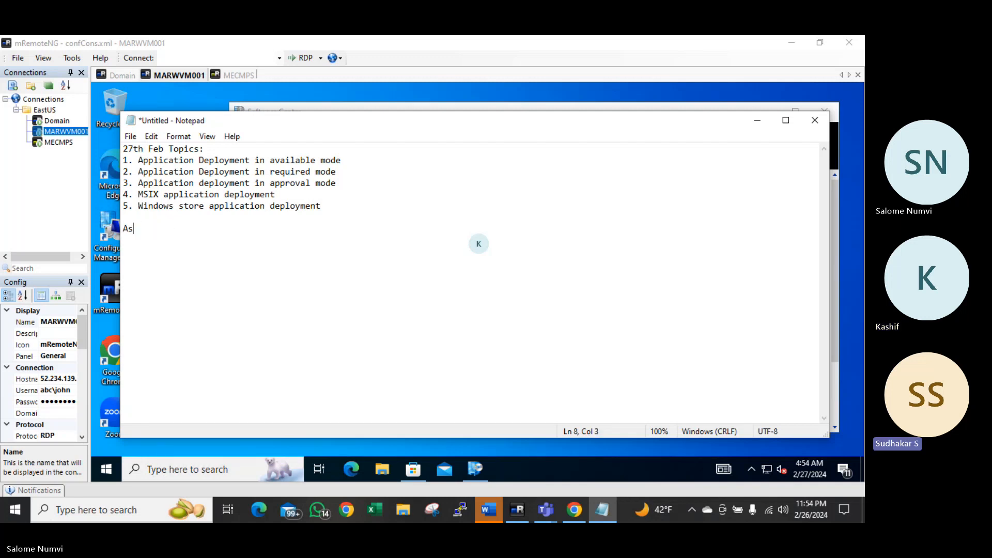
type("signment")
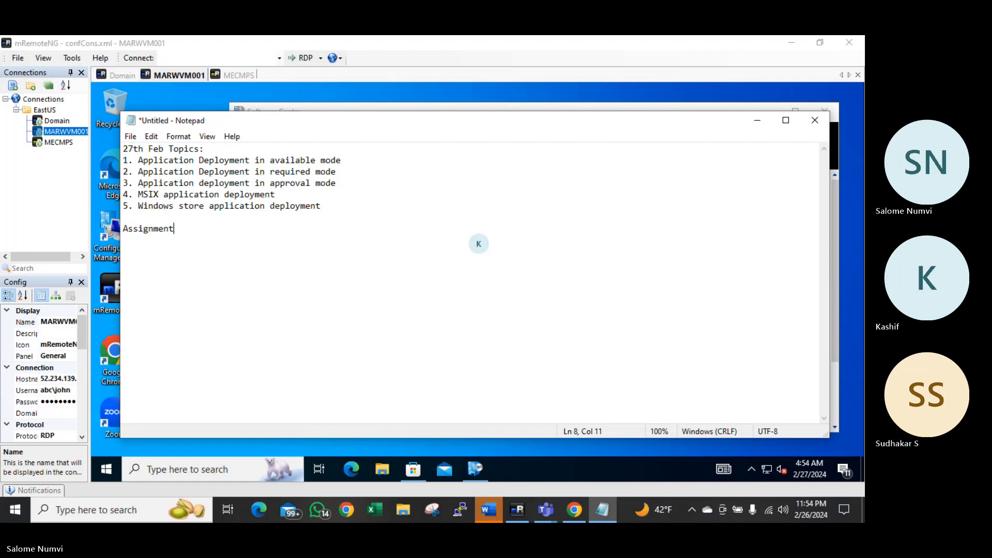
type(" - Deploy below ap")
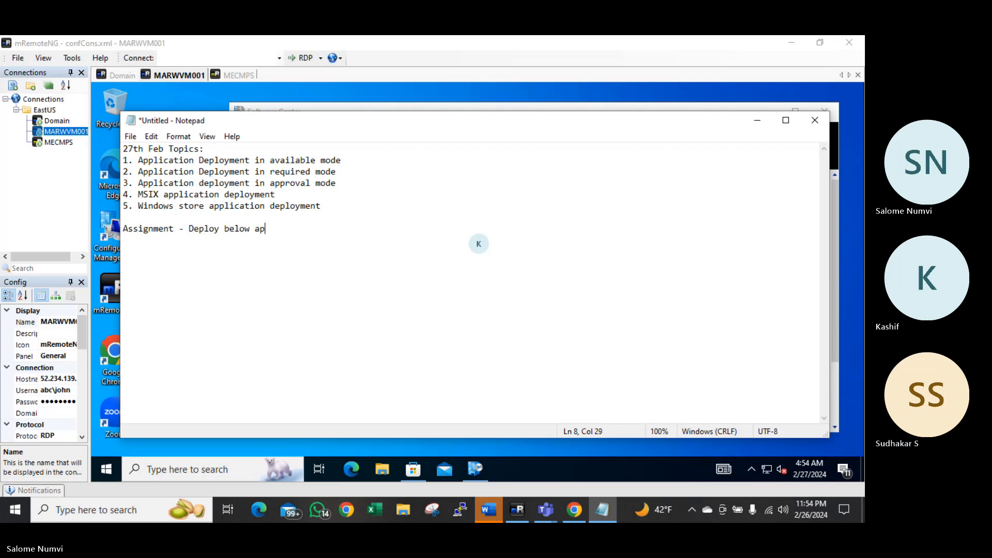
type("plications in available, ")
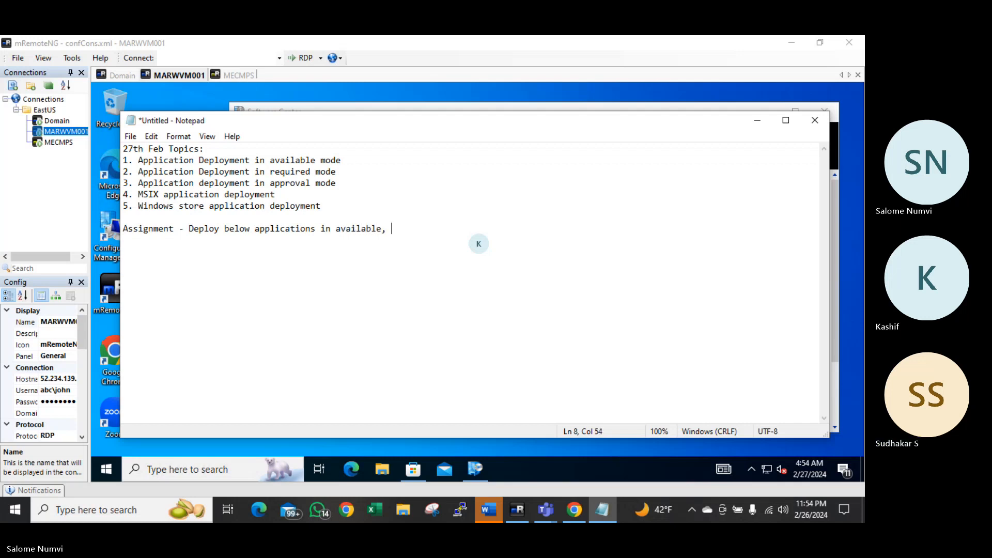
type("req")
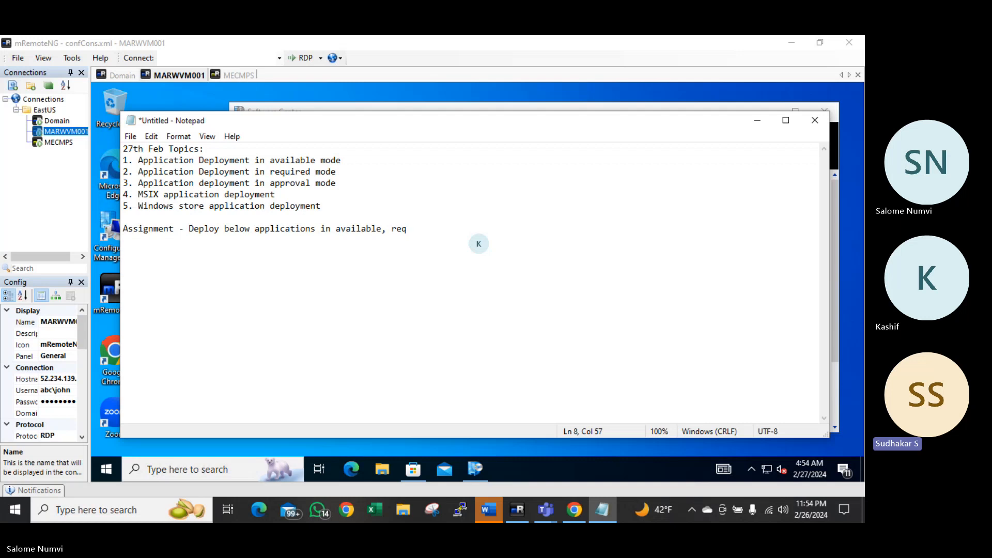
type("red mode")
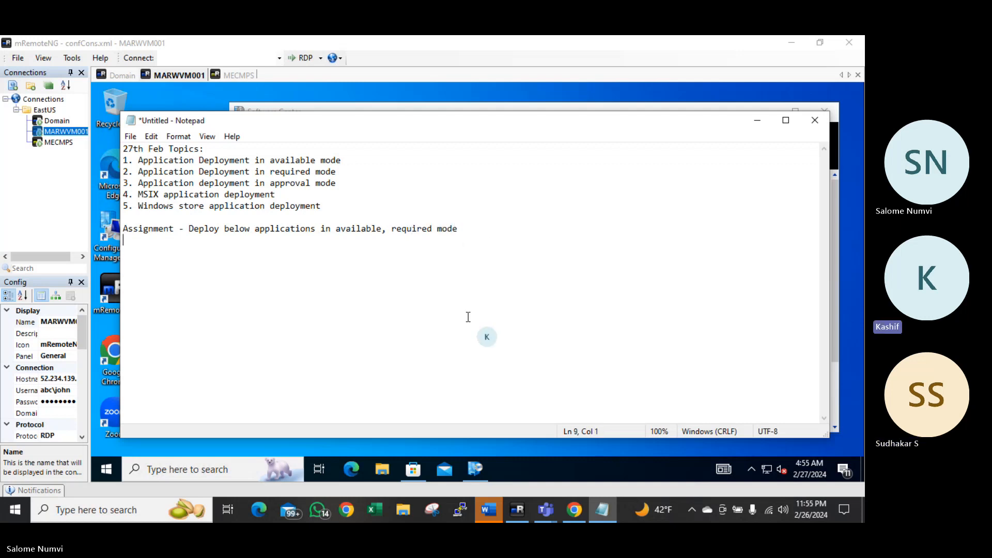
left_click(345, 511)
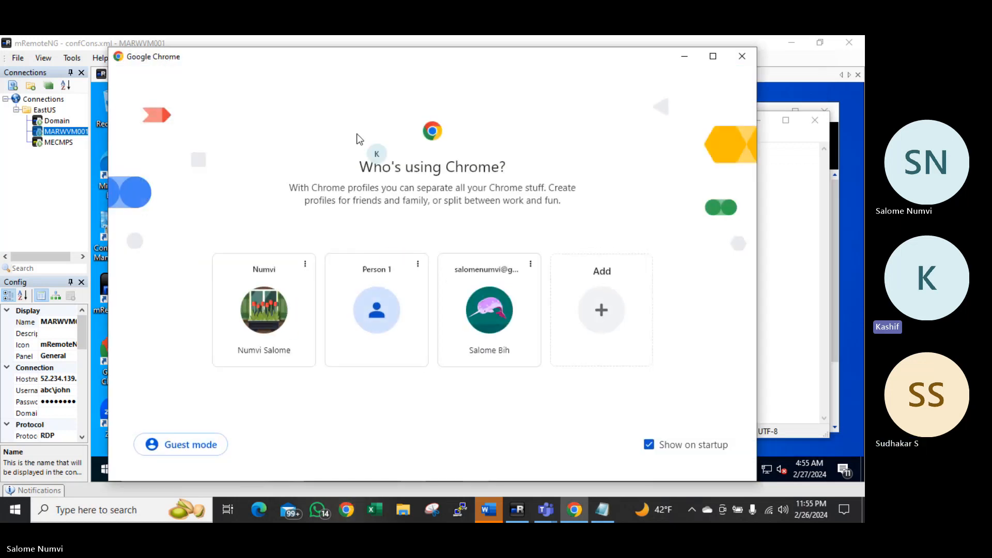
left_click(269, 326)
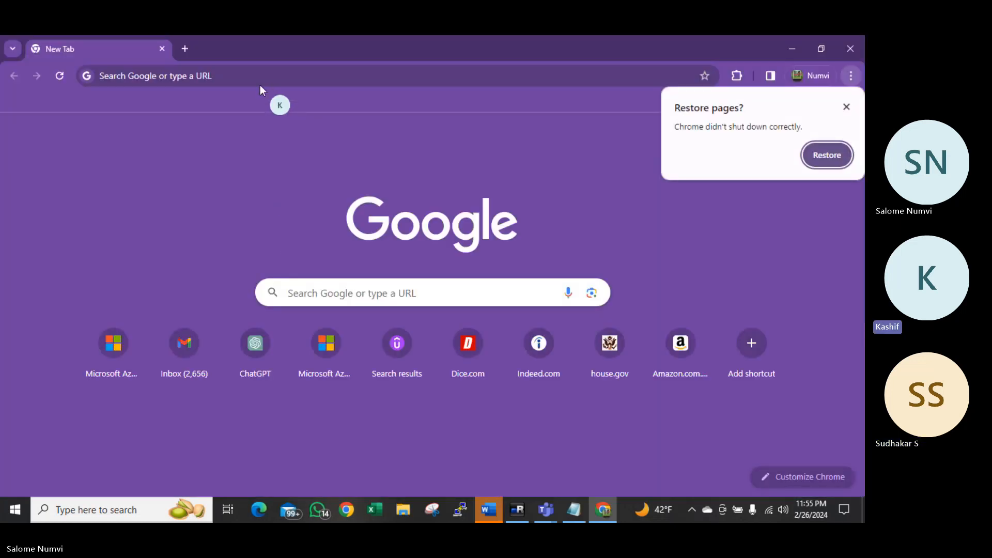
left_click(240, 75)
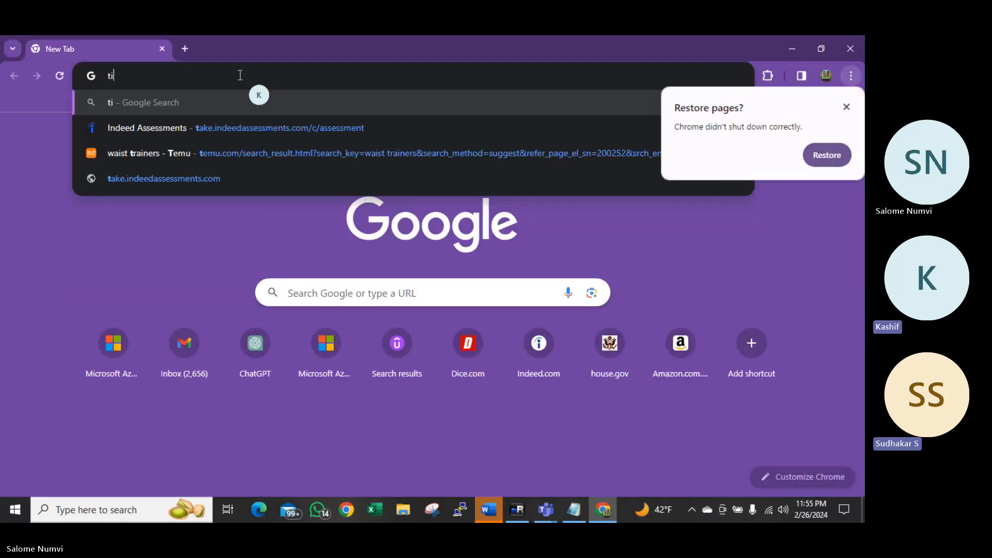
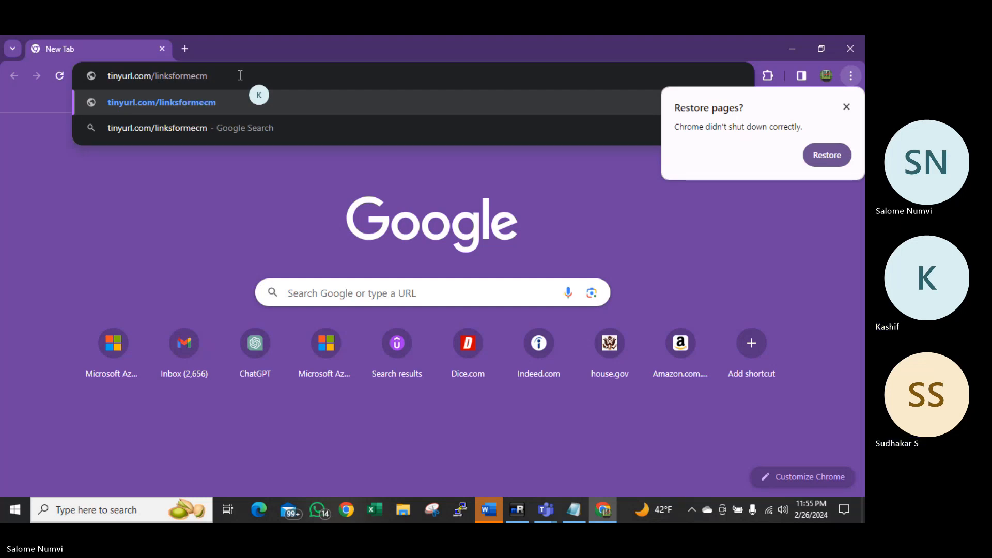
key("Return")
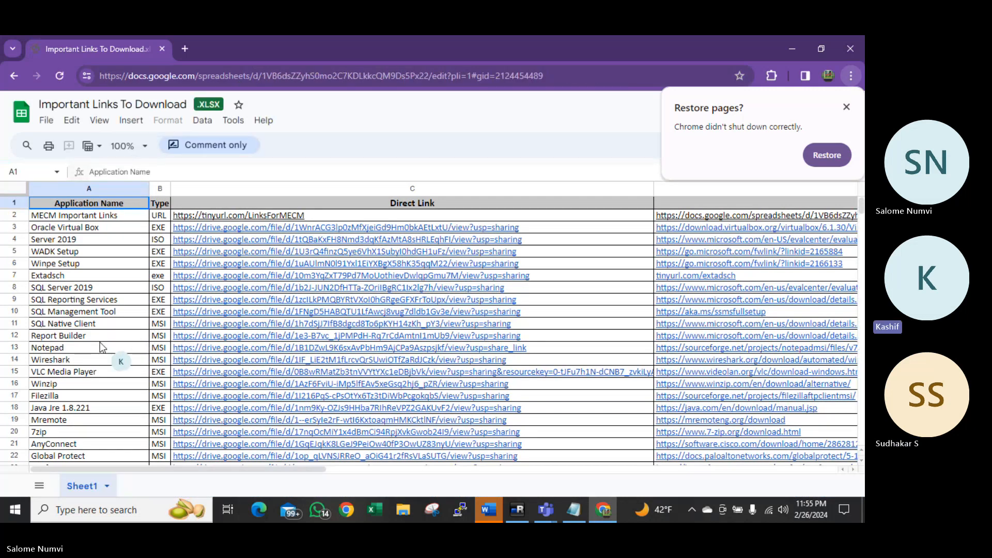
Select the Notepad and Wireshark direct links in C13:C14, then go back to the Notepad note
left_click(91, 350)
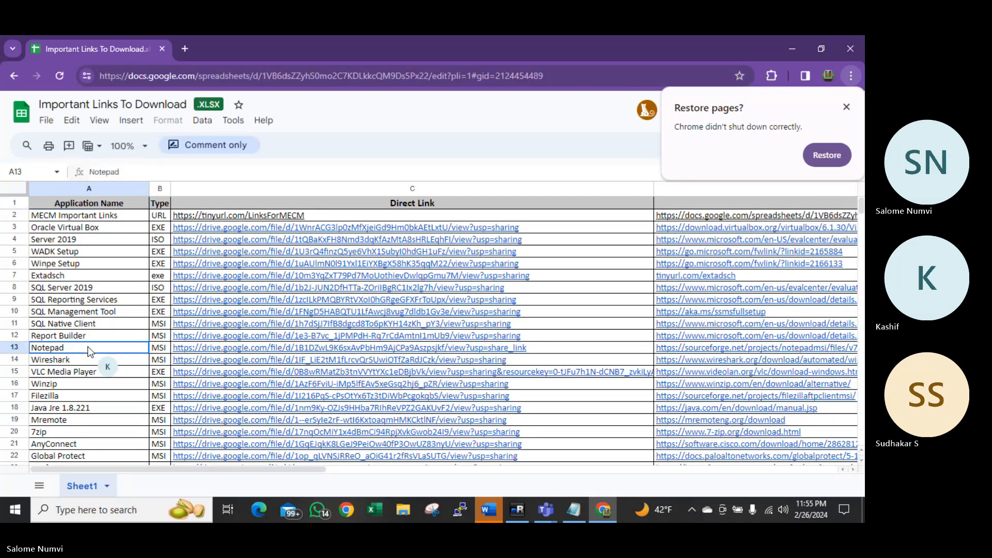
key("Right")
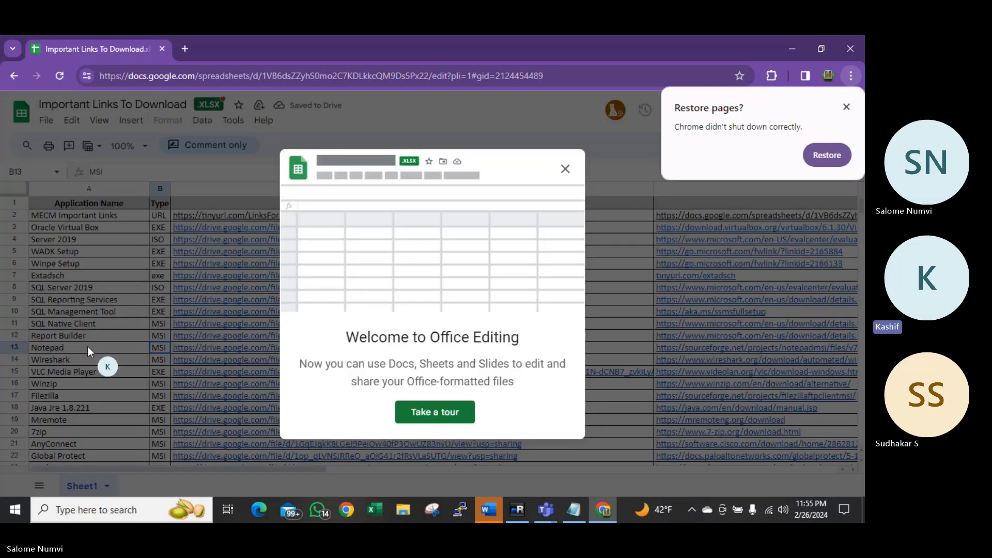
left_click(565, 169)
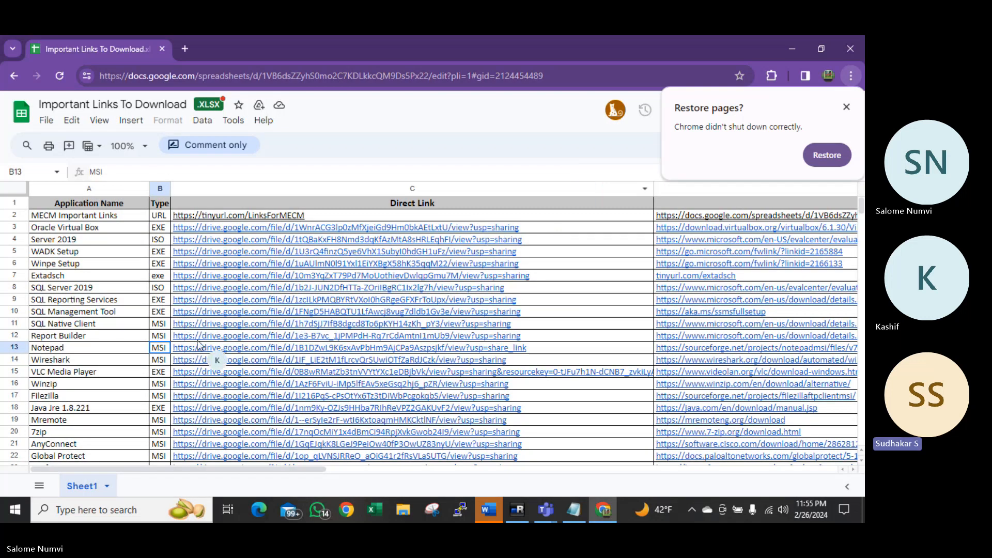
left_click(184, 351)
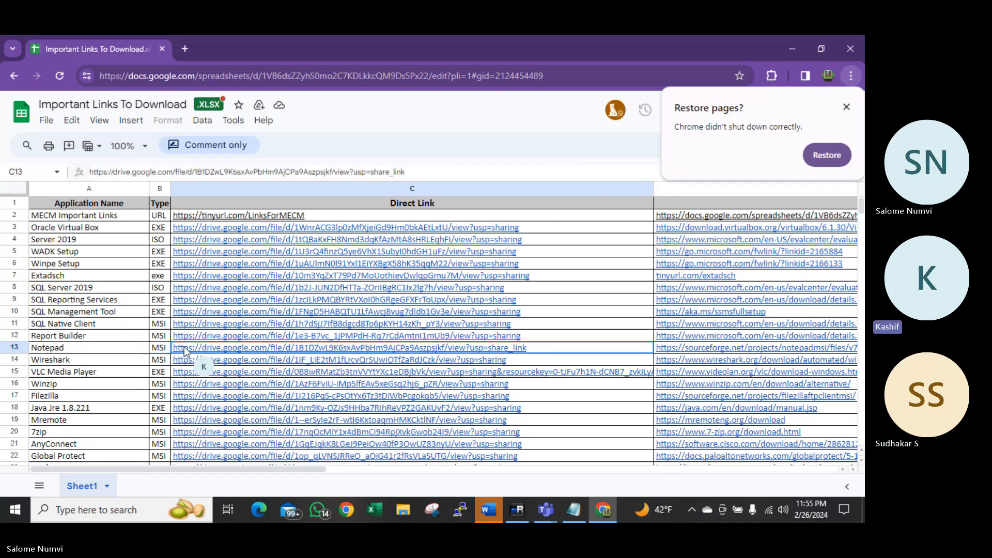
key("shift+Down")
key("ctrl+c")
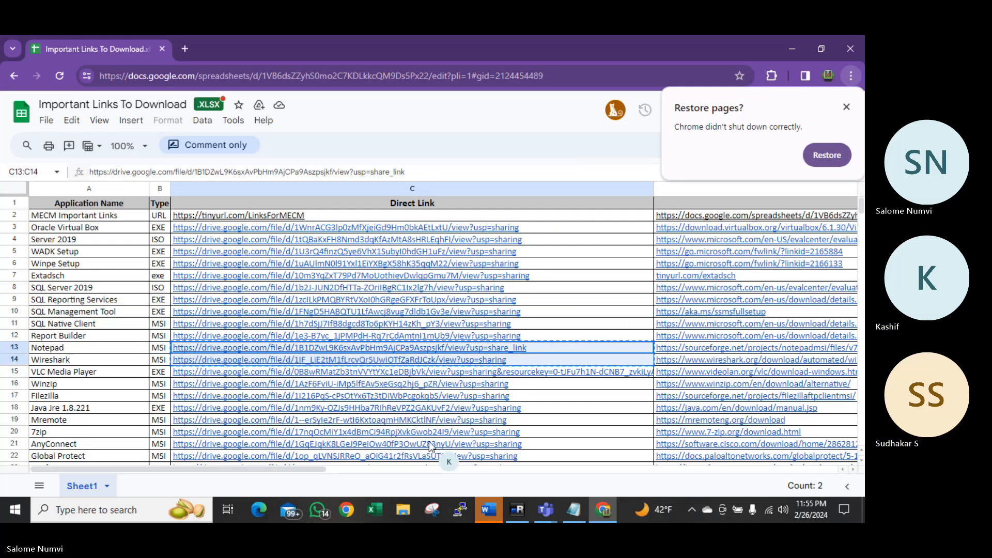
left_click(576, 511)
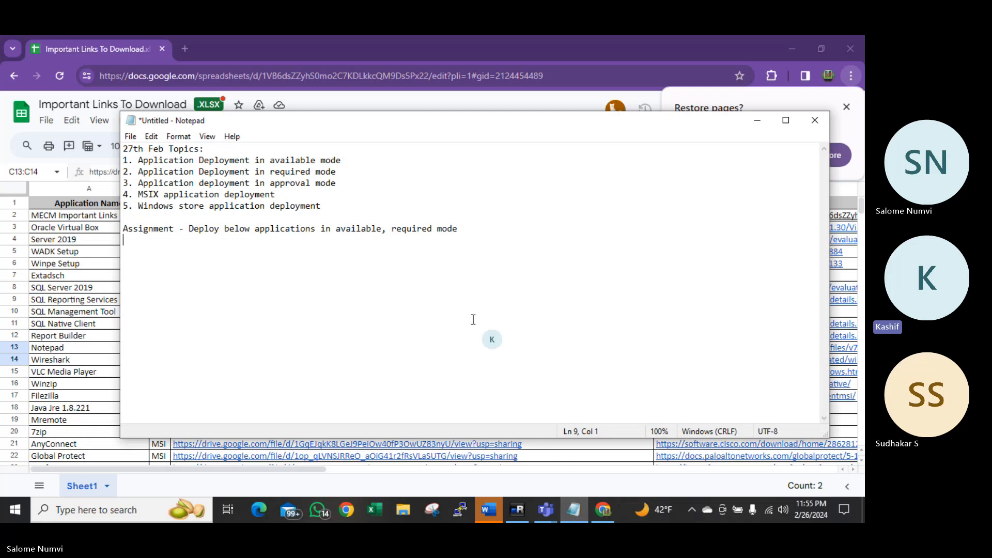
Paste the two links under the assignment and label them 'Notepad ++ :' and 'Wireshark :'
key("ctrl+v")
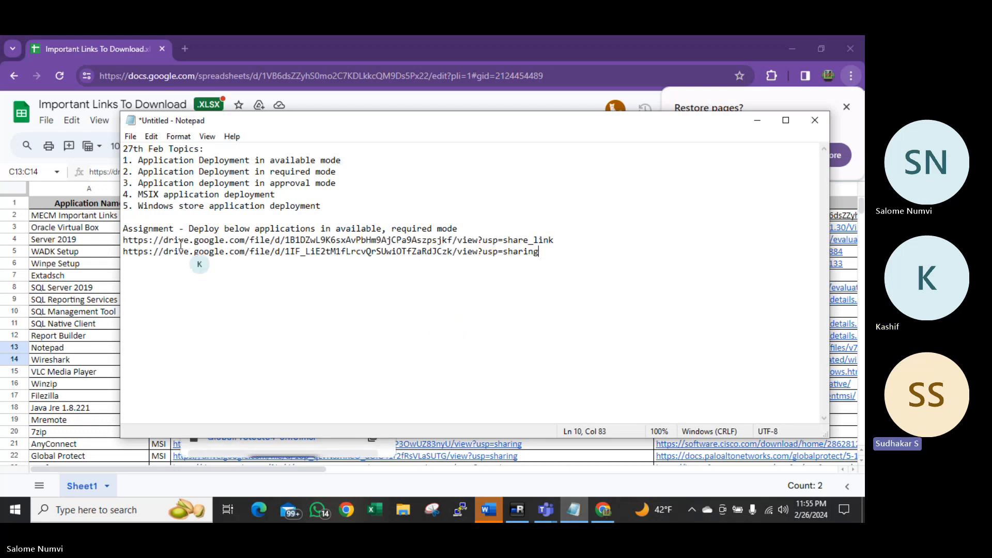
left_click(123, 241)
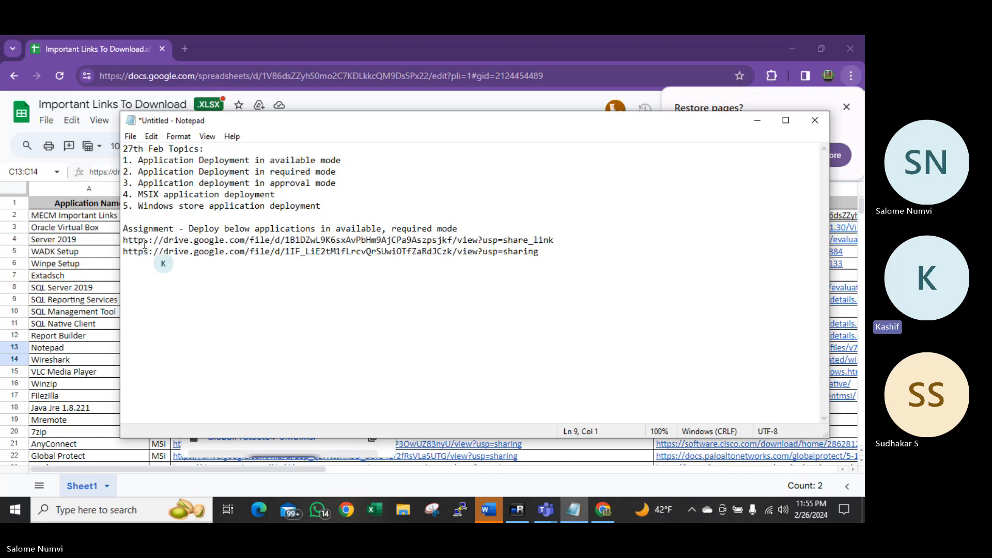
type("Note")
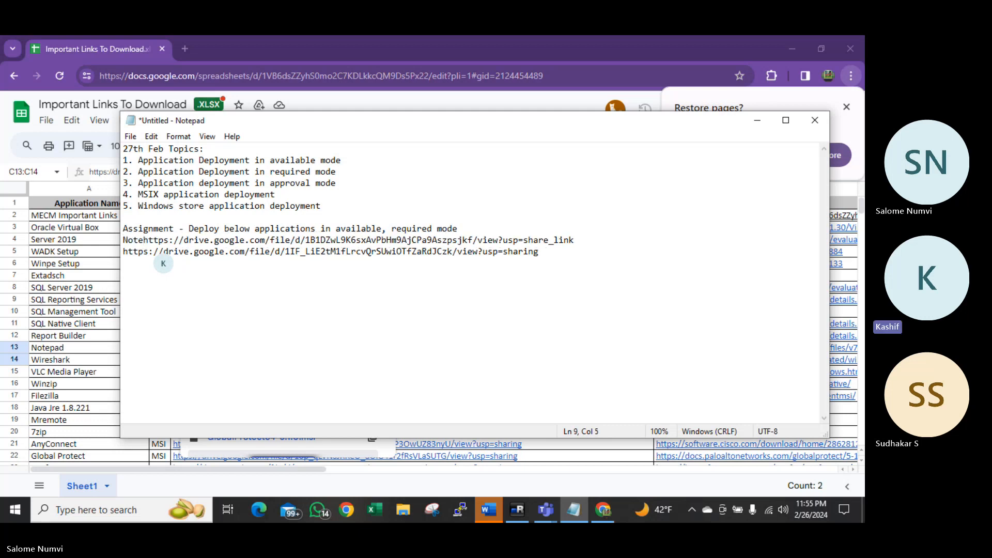
type("pad ")
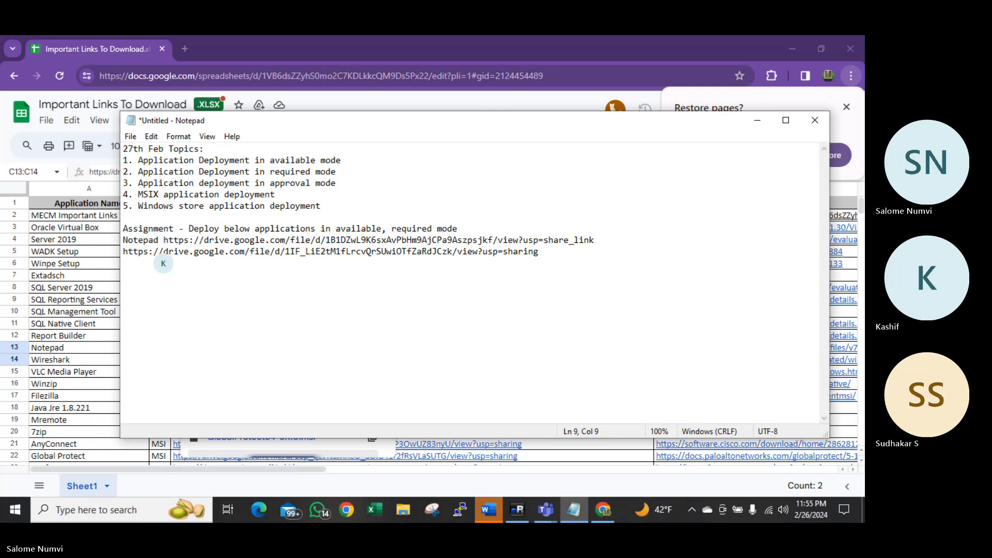
type("++ :")
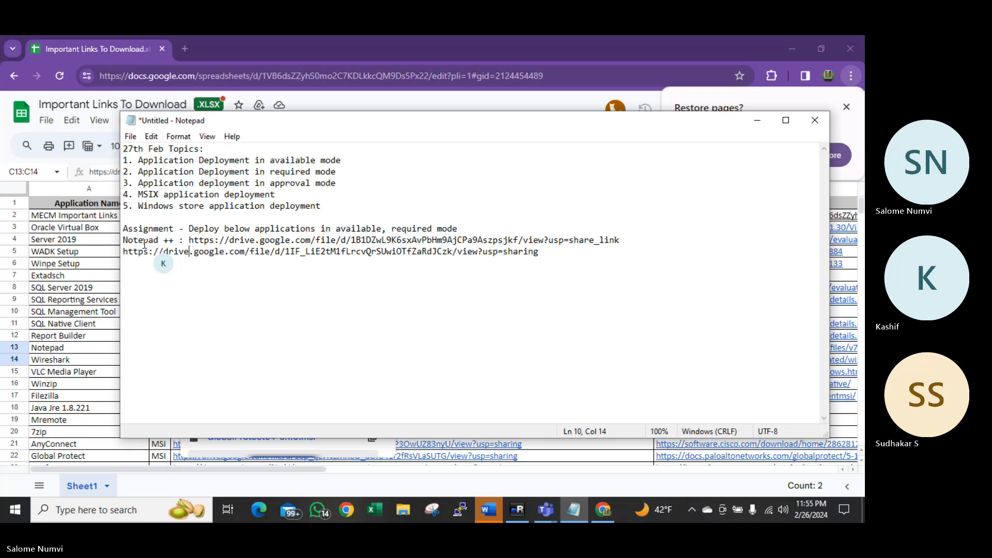
key("Left")
key("Left")
key("Left")
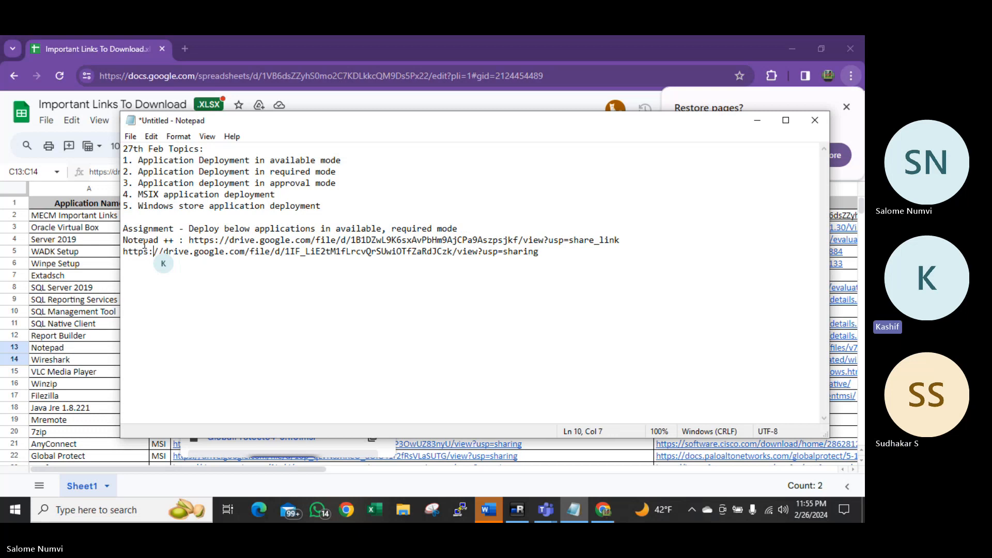
key("Left")
key("Left")
key("Left")
key("Left")
type("W")
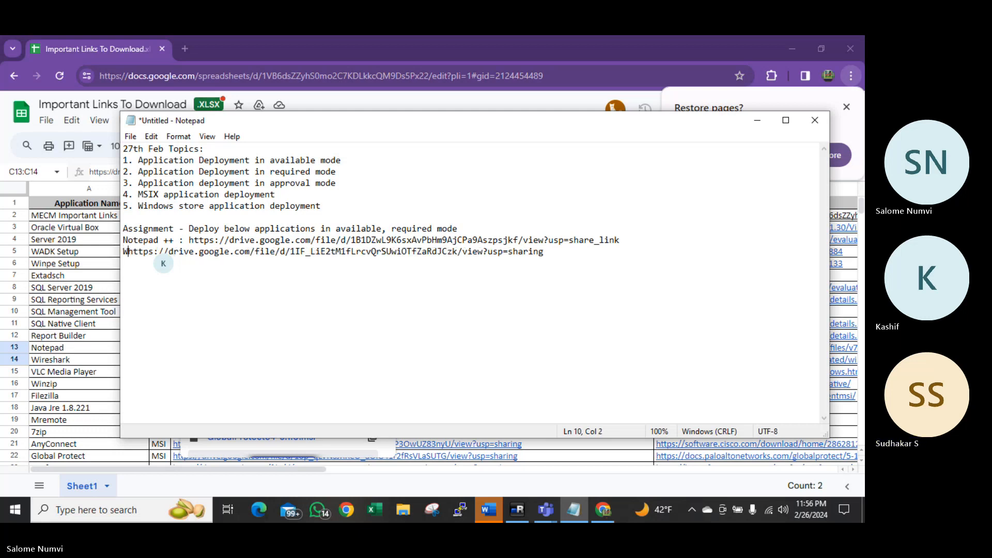
type("ireshark")
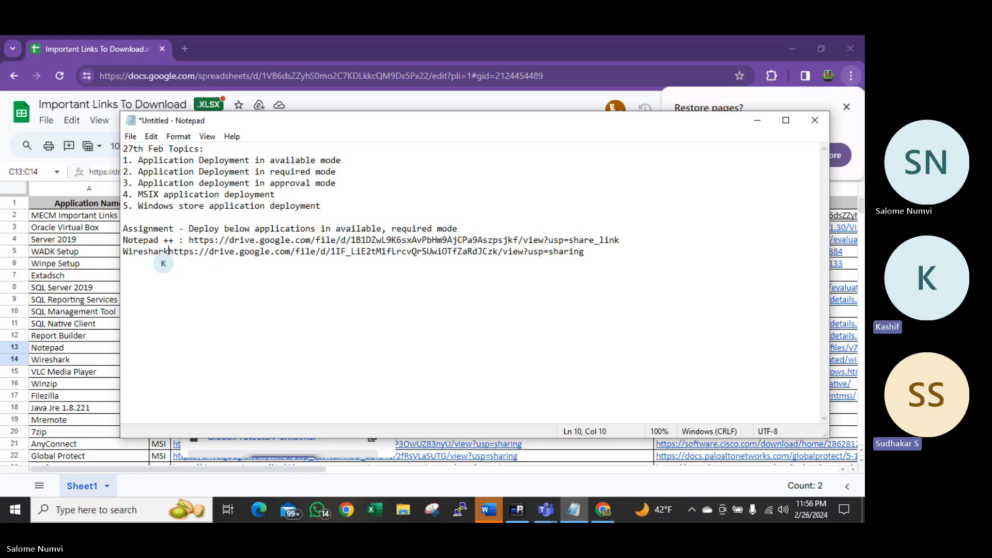
type(" :")
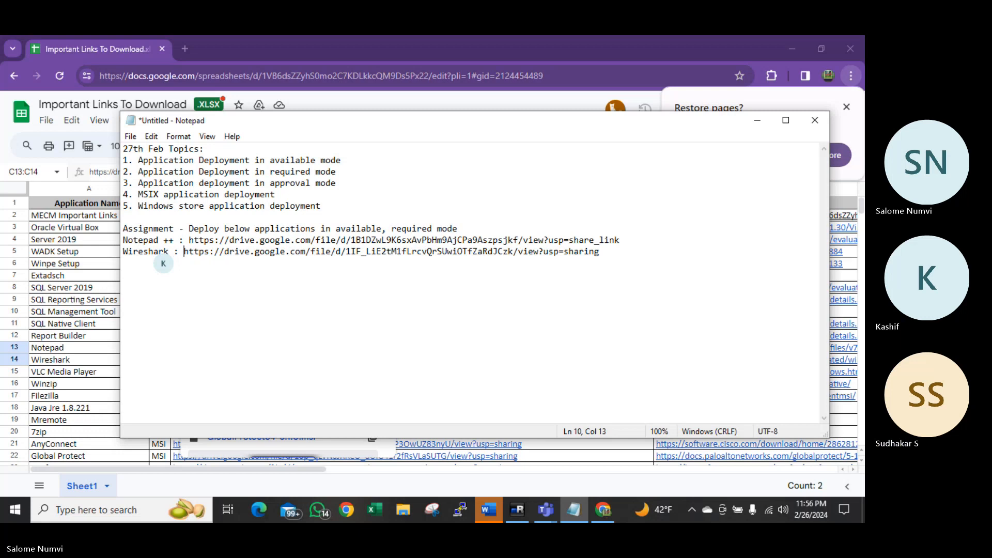
left_click(87, 364)
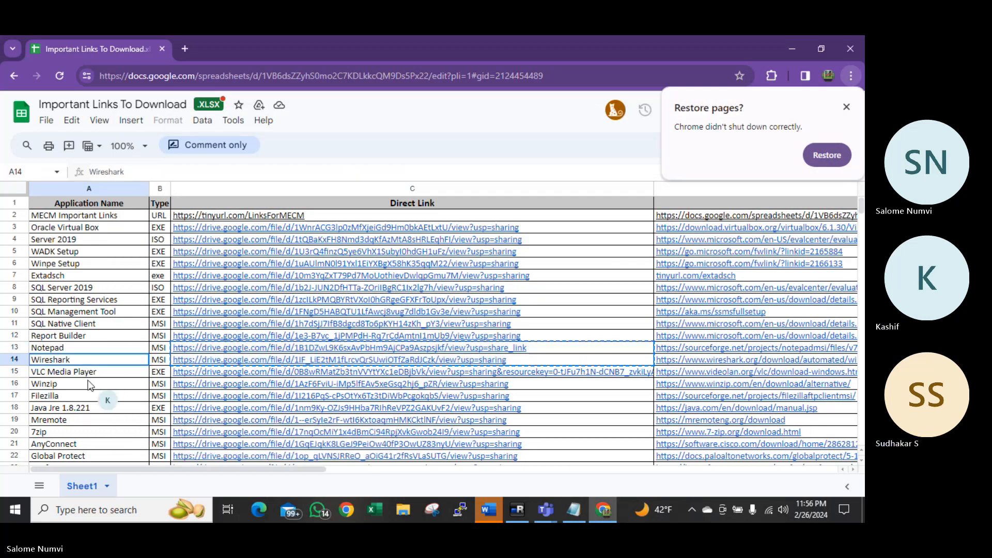
Copy the Winzip and Filezilla download links from C16:C17 of the sheet
left_click(90, 385)
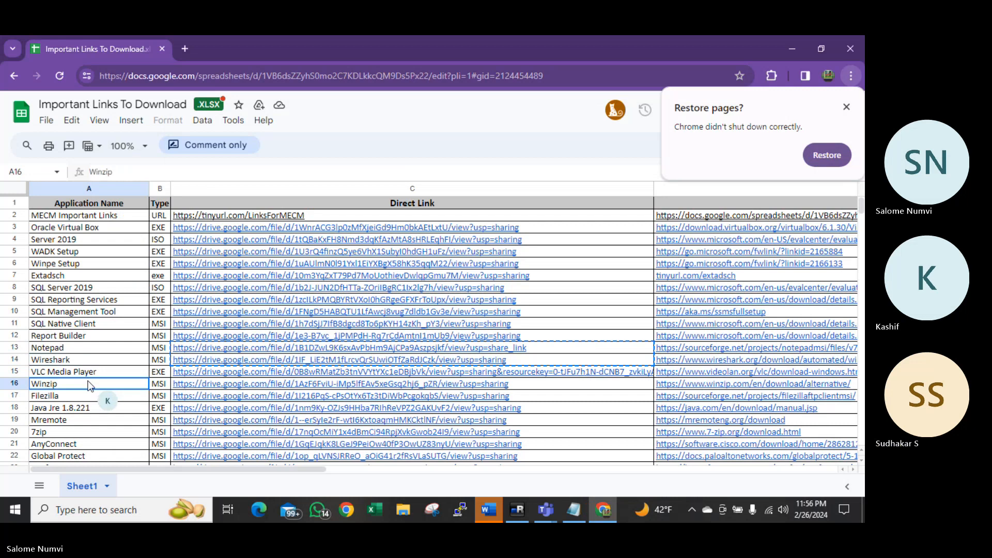
key("Right")
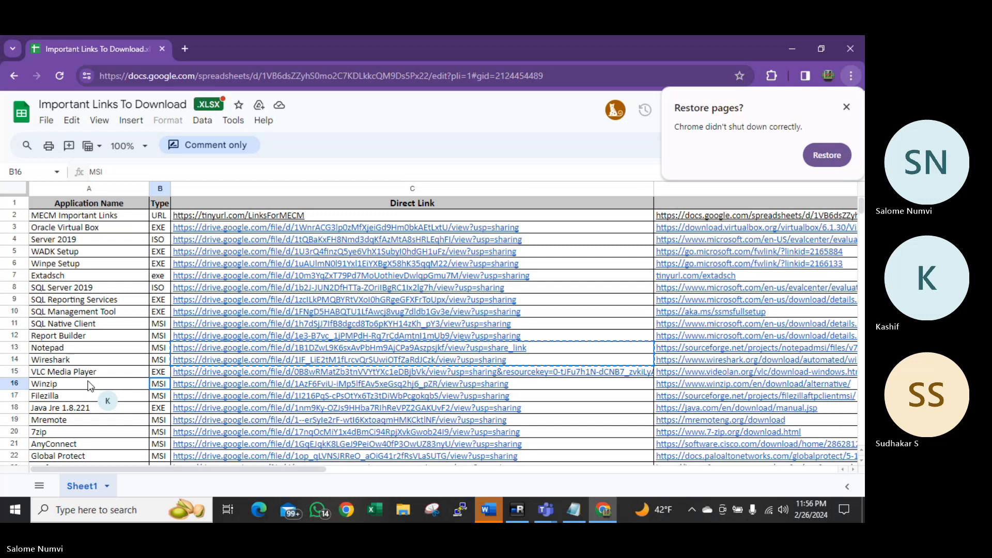
key("Right")
key("shift+Down")
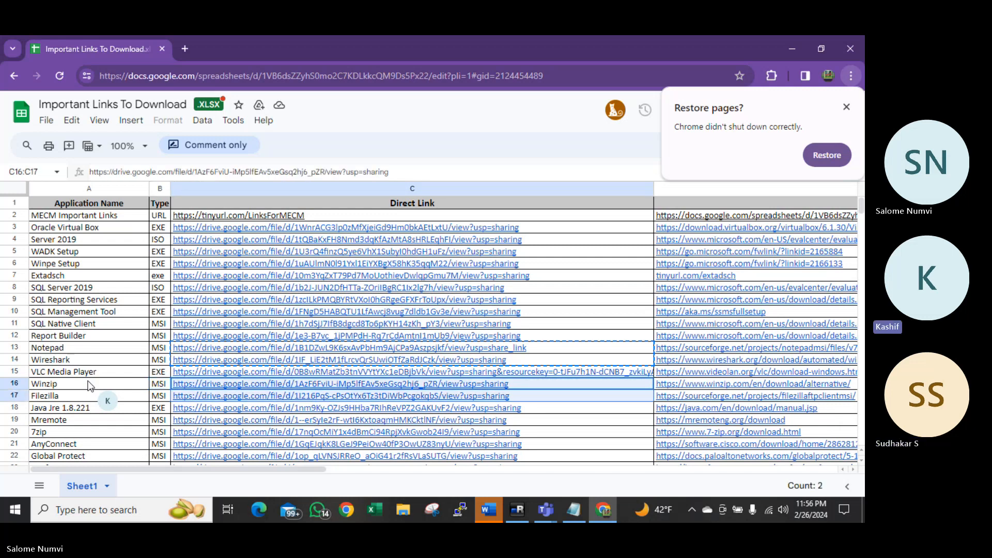
key("ctrl+c")
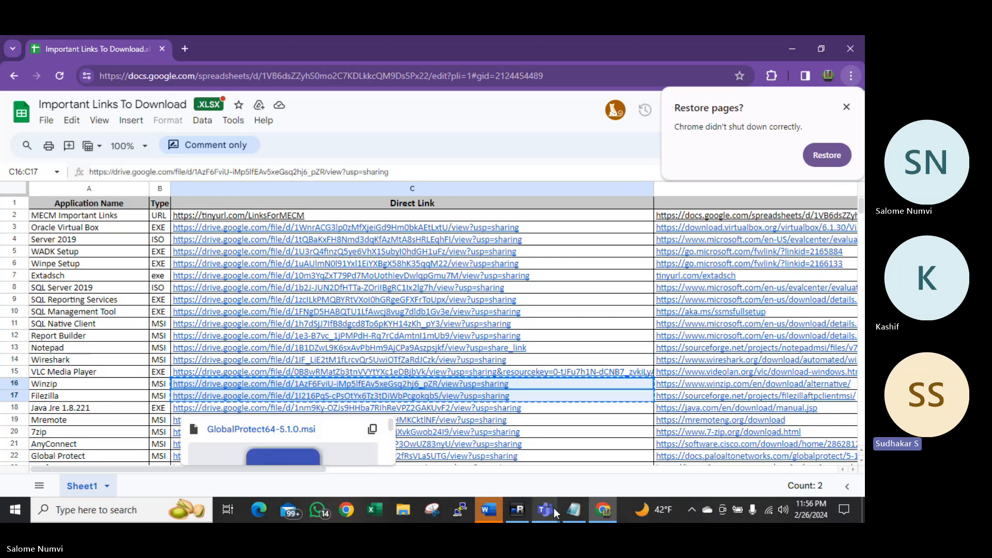
left_click(567, 512)
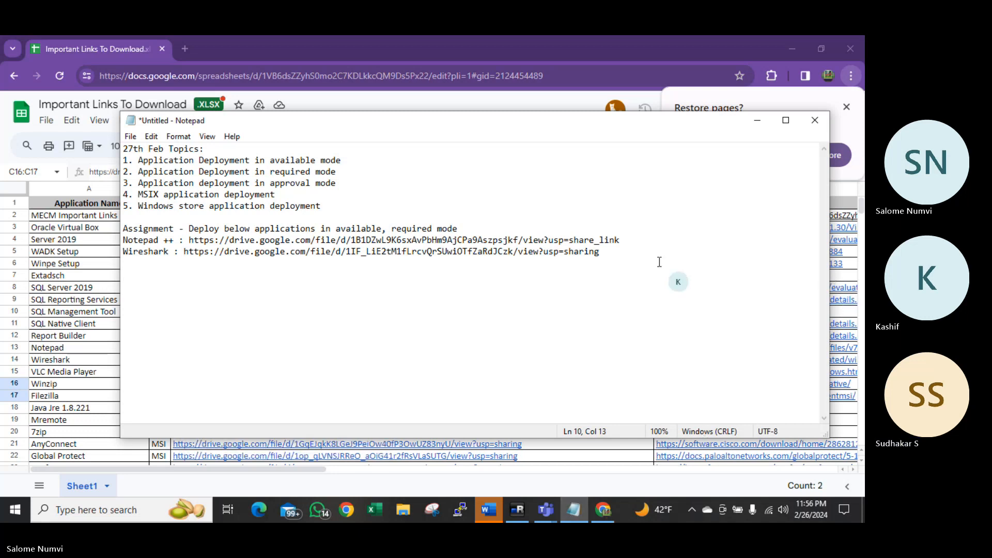
Paste the Winzip and Filezilla links below Wireshark, labelled 'Winzip :' and 'Filezilla :'
left_click(618, 254)
key("Return")
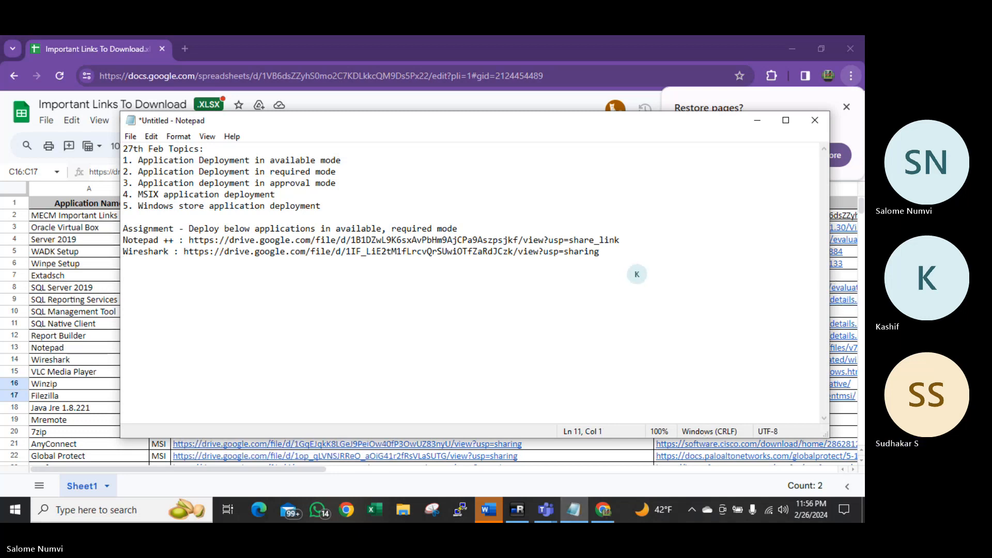
key("ctrl+v")
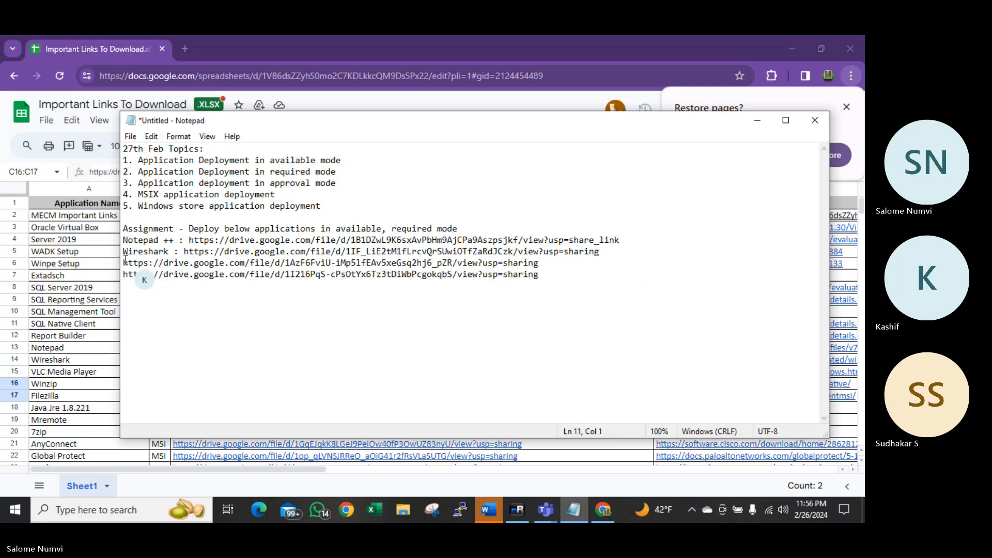
type("Winzip ")
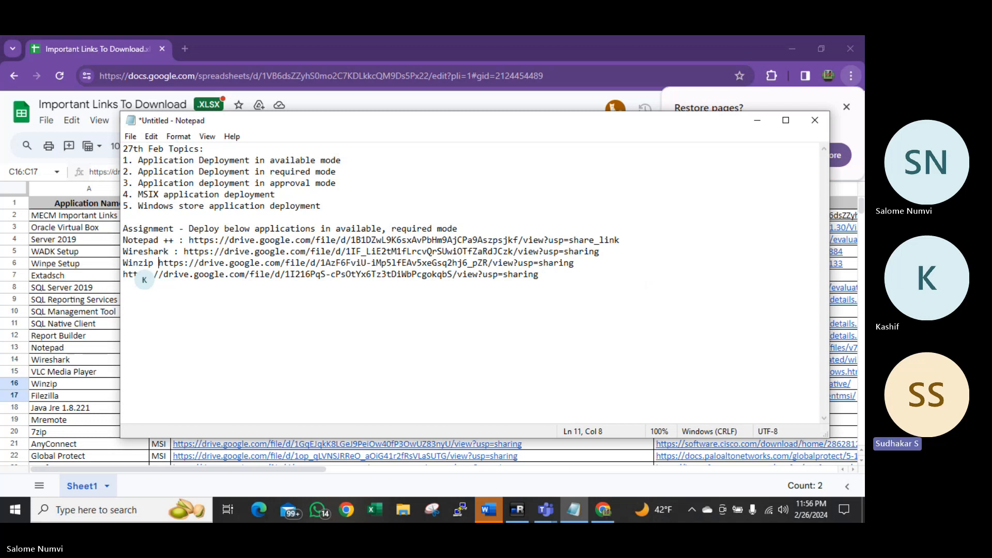
type(":")
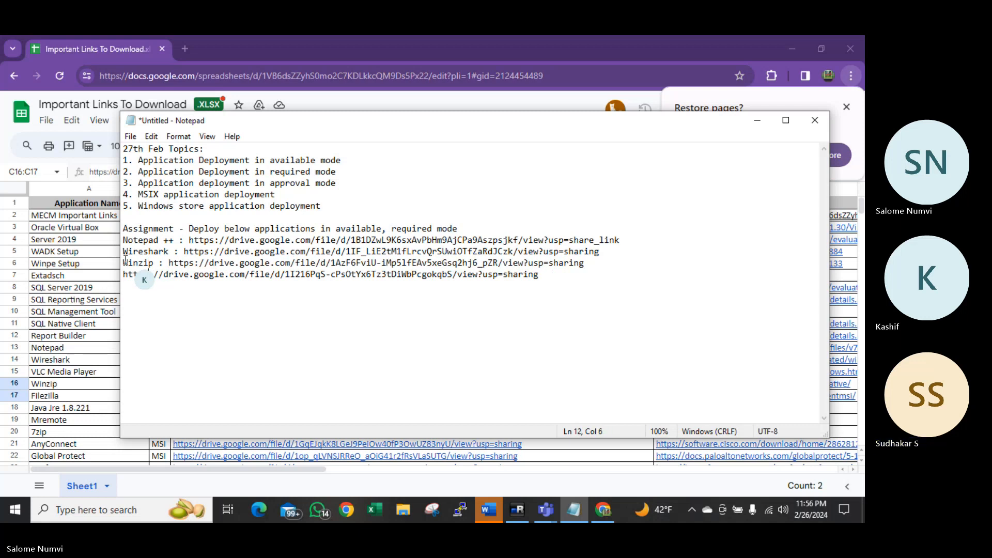
key("Left")
key("Left")
key("Left")
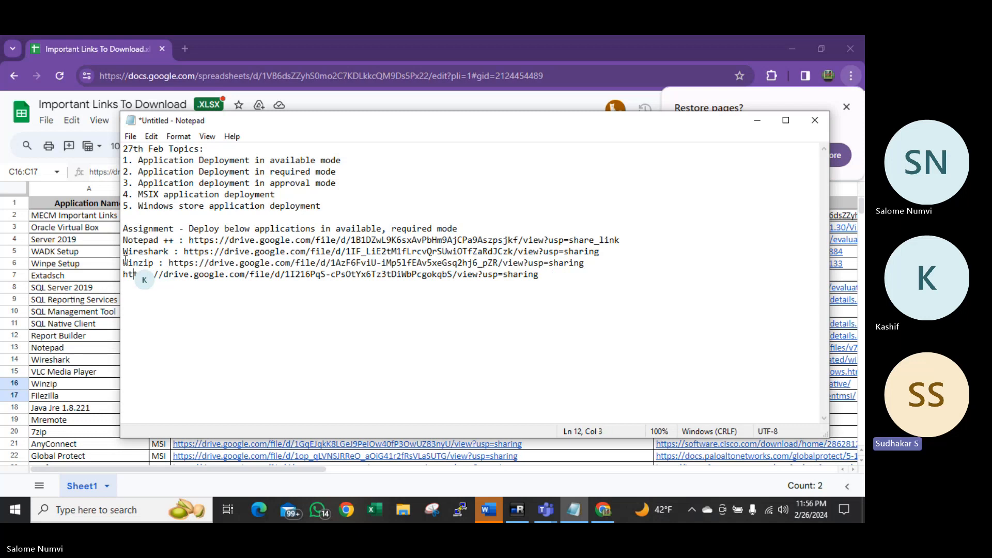
type("Fi")
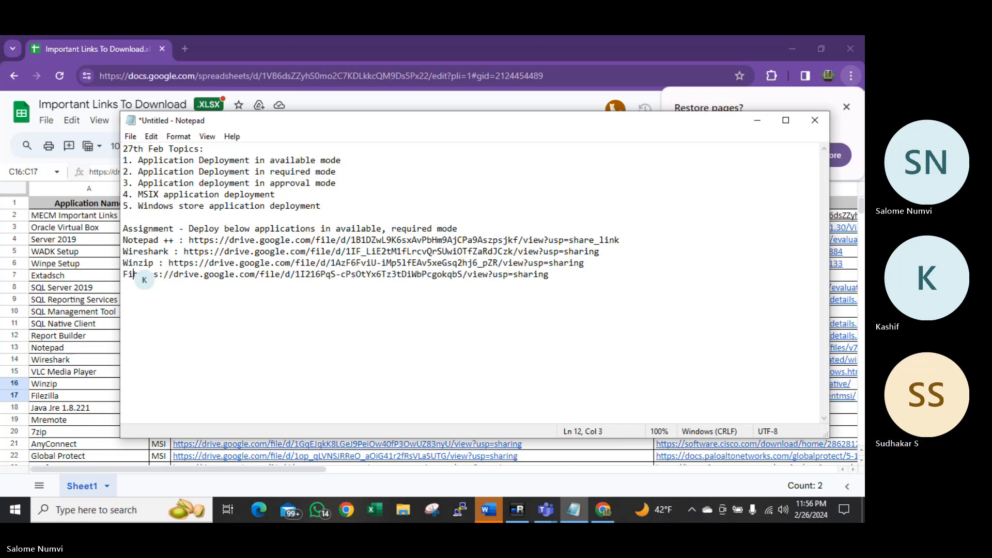
type("lezilla")
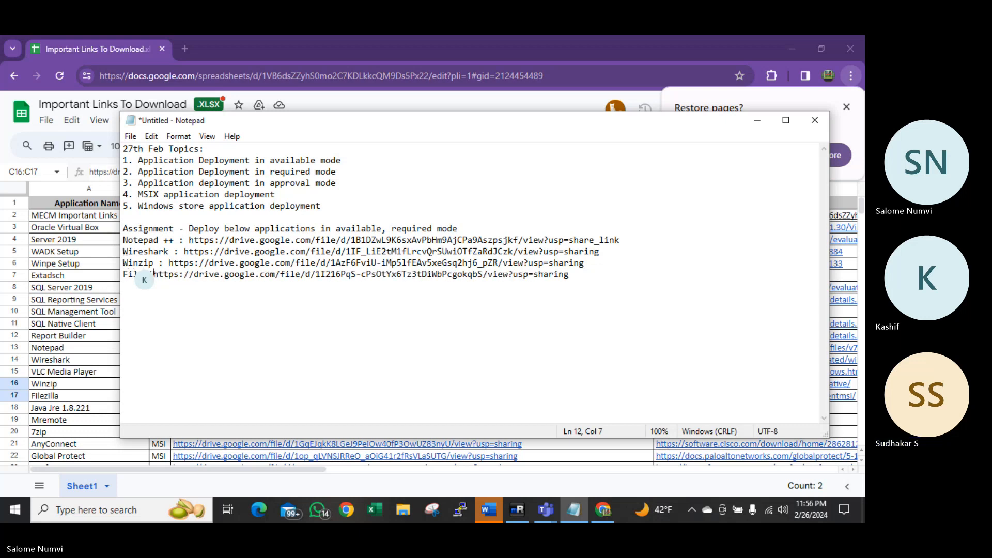
type(" :")
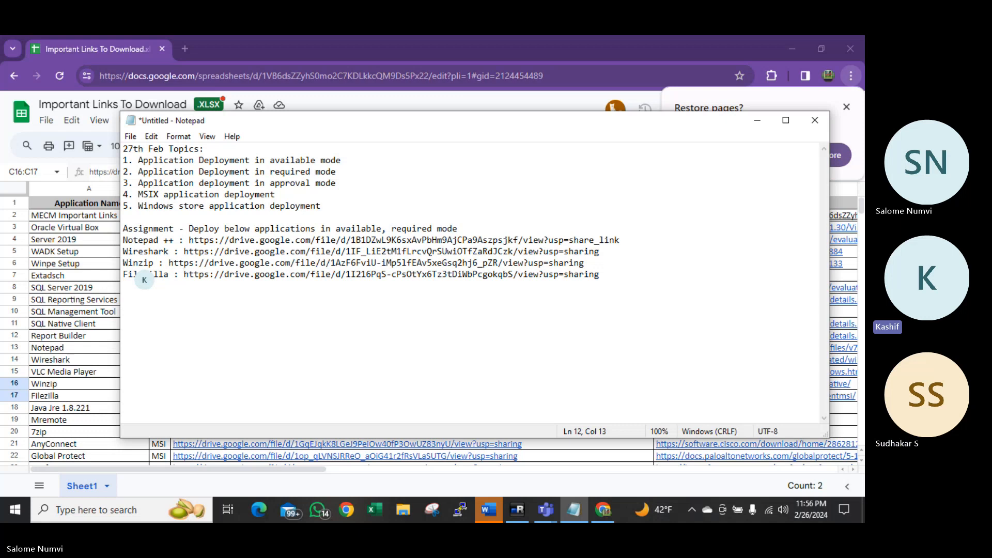
left_click(83, 372)
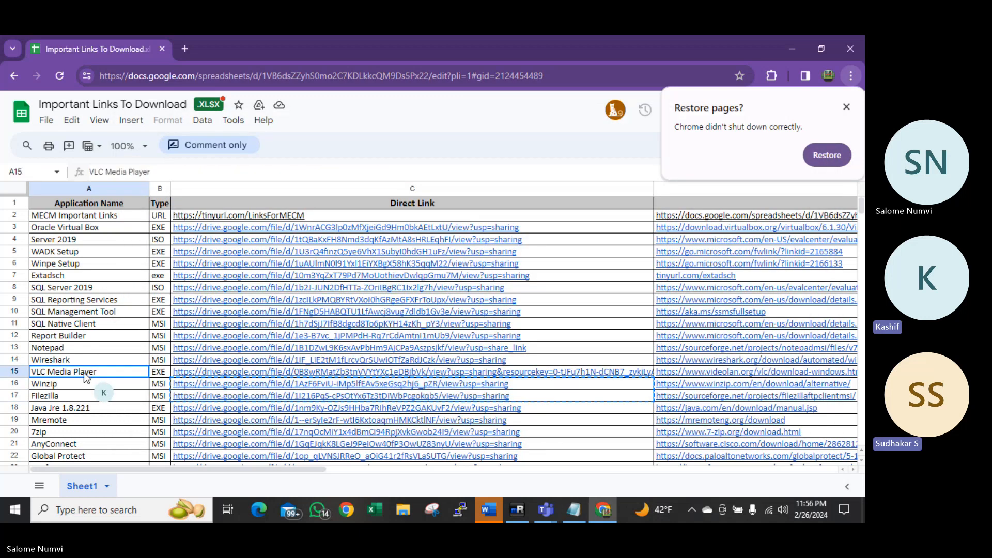
Copy the six download links for 7zip through RDCM in C20:C25
scroll(88, 371, "down", 1)
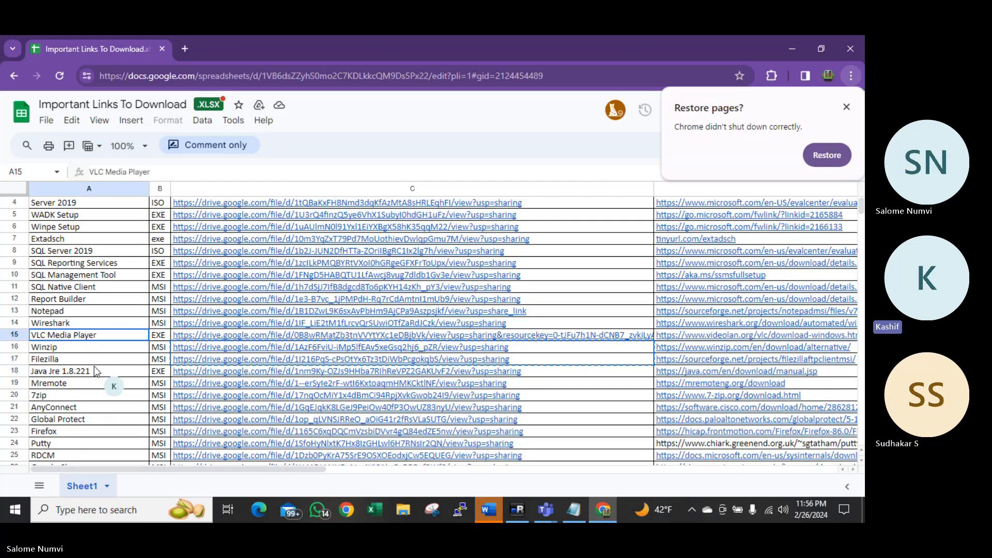
left_click(95, 383)
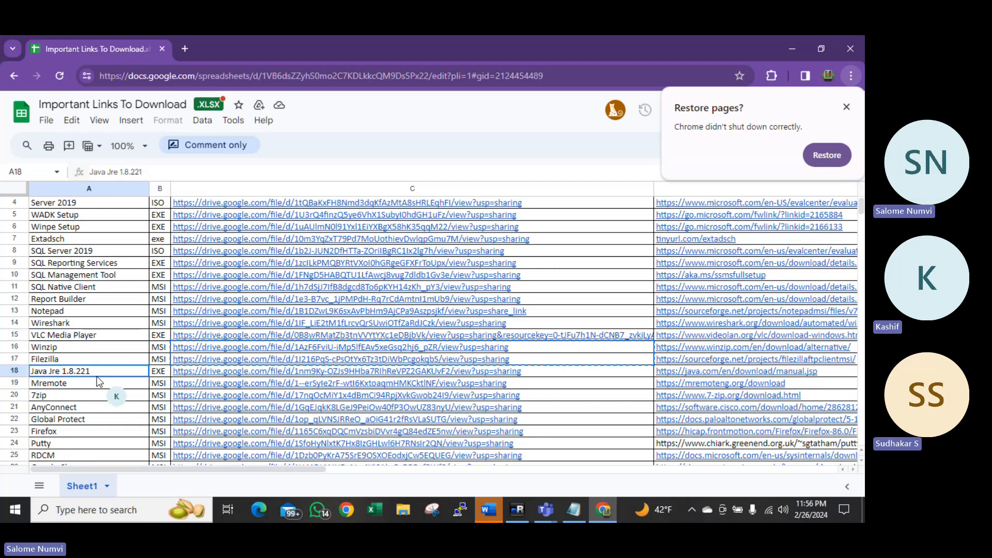
key("Down")
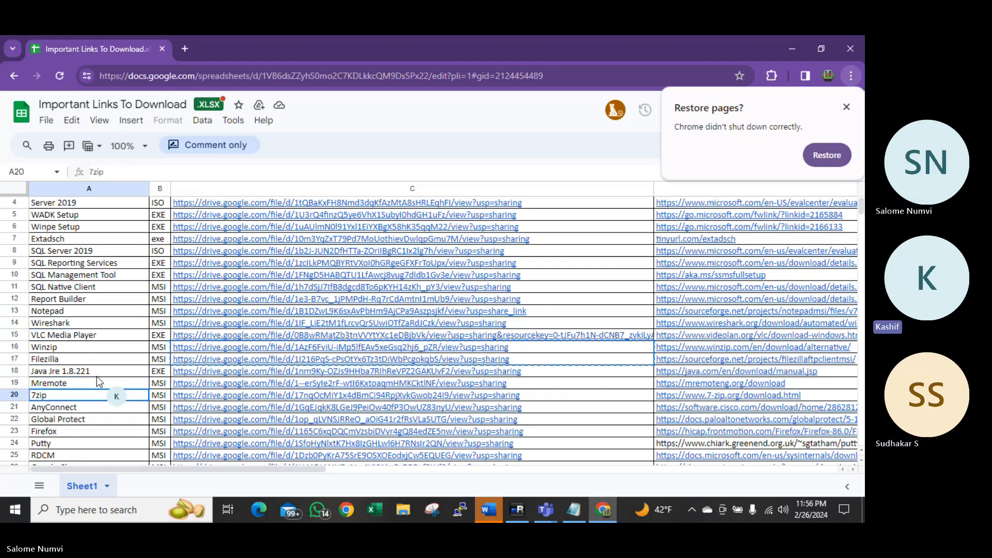
key("Right")
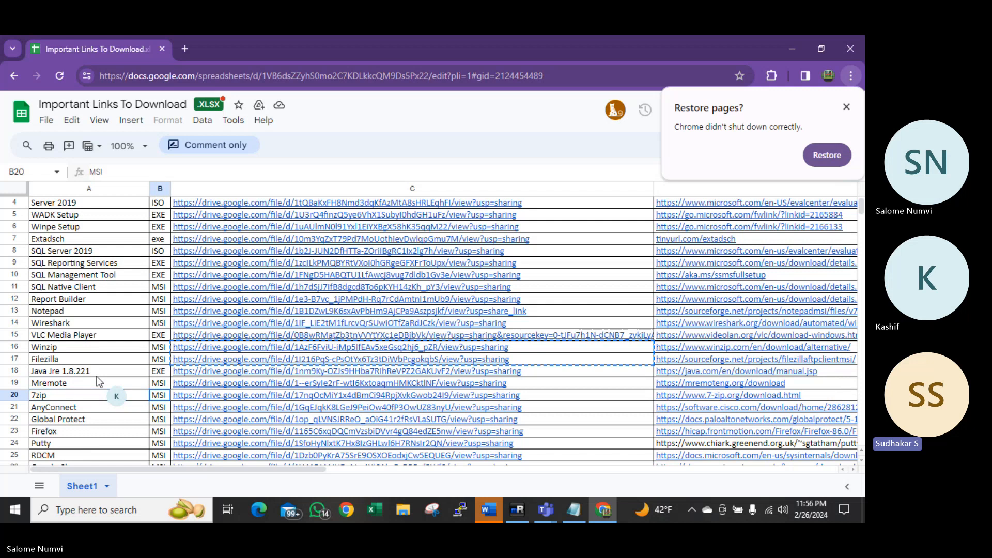
key("Right")
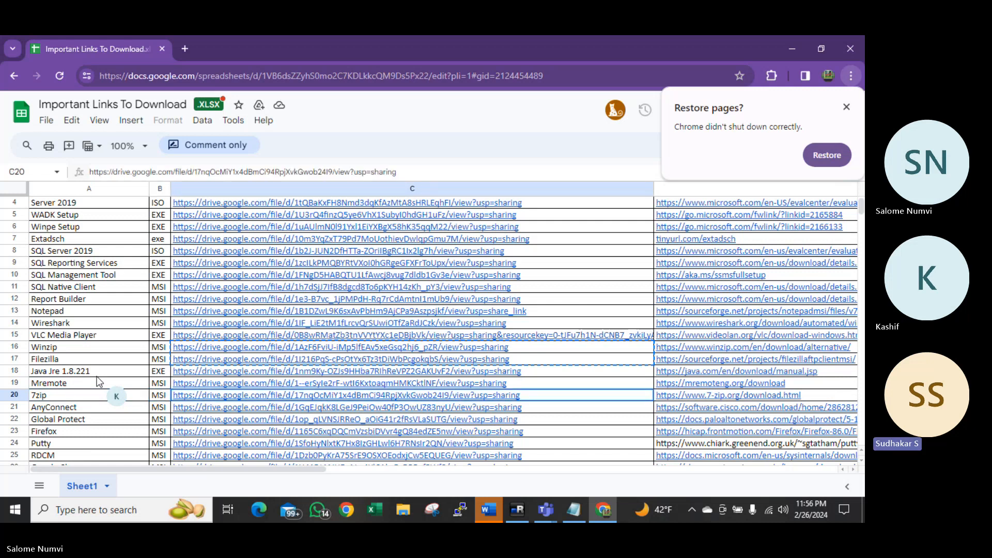
key("shift+Down")
key("shift+Down")
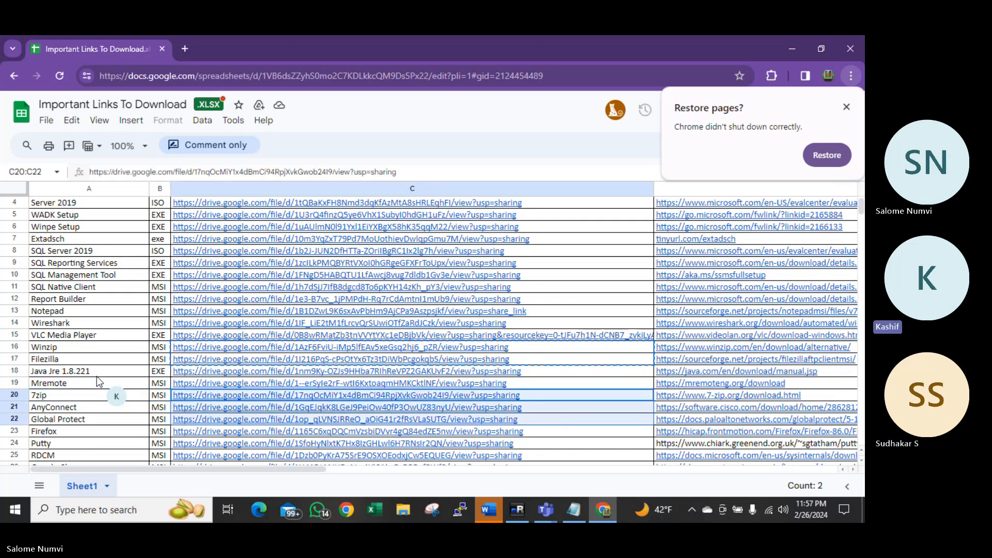
key("shift+Down")
key("shift+Down")
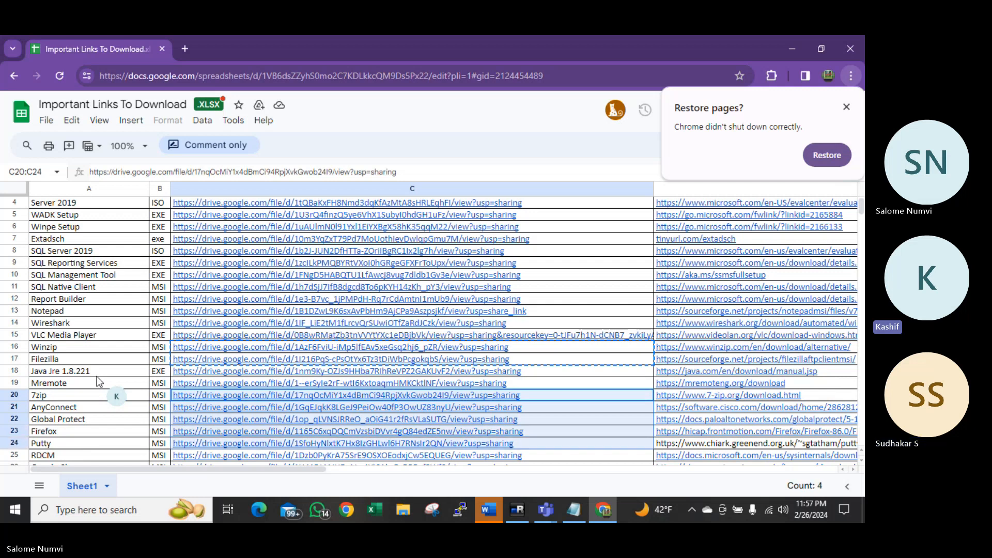
key("shift+Down")
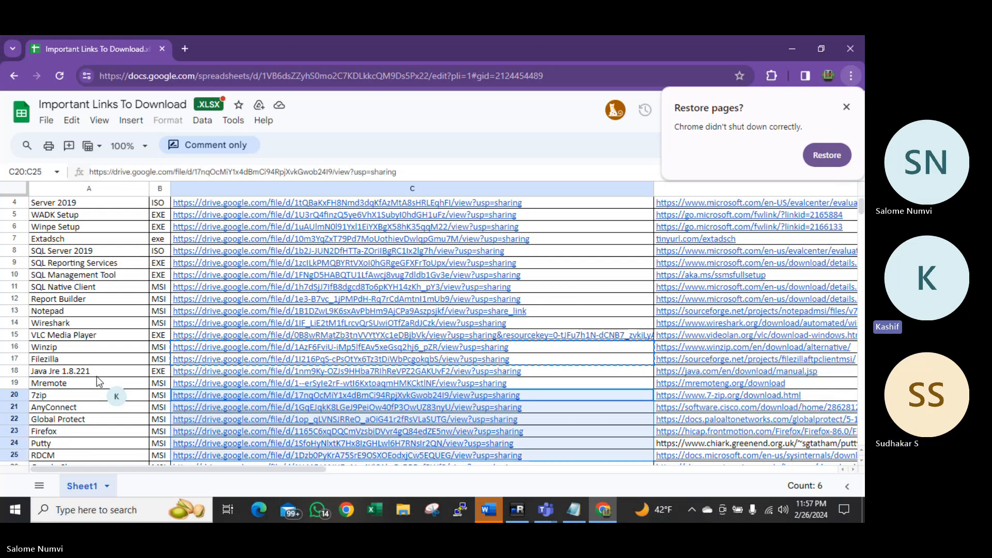
key("shift+Down")
key("shift+Up")
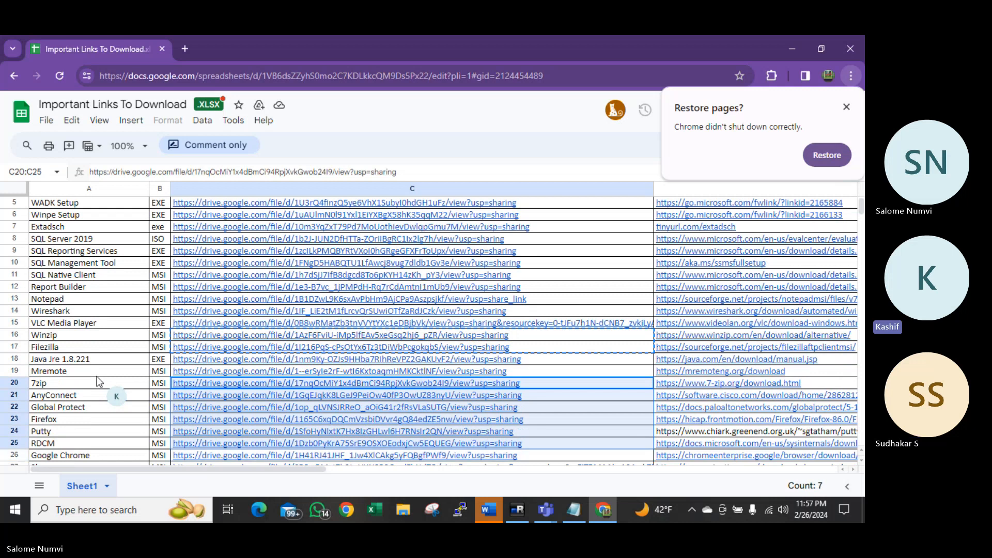
key("ctrl+c")
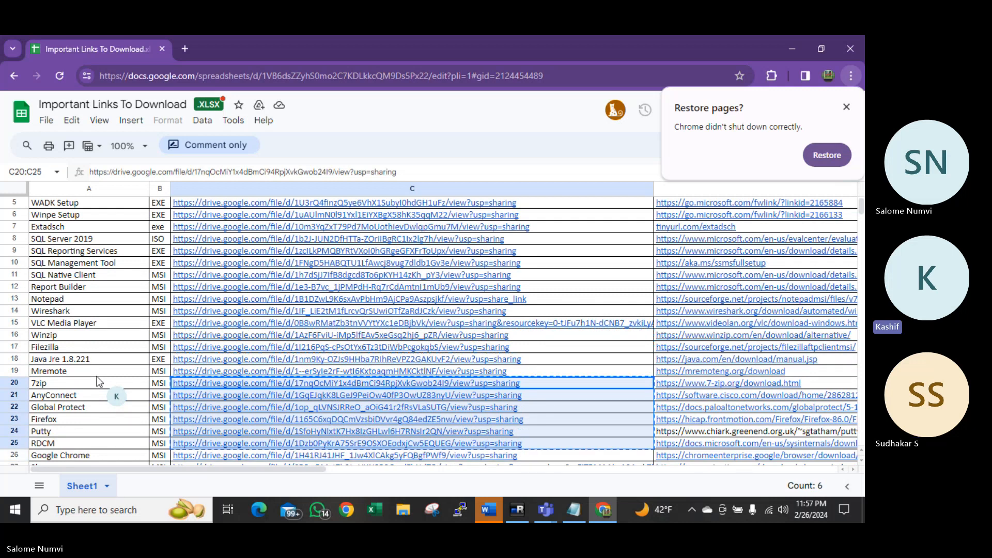
Paste the six links below Filezilla and label the first two '7zip :' and 'Anyconnect :'
left_click(574, 511)
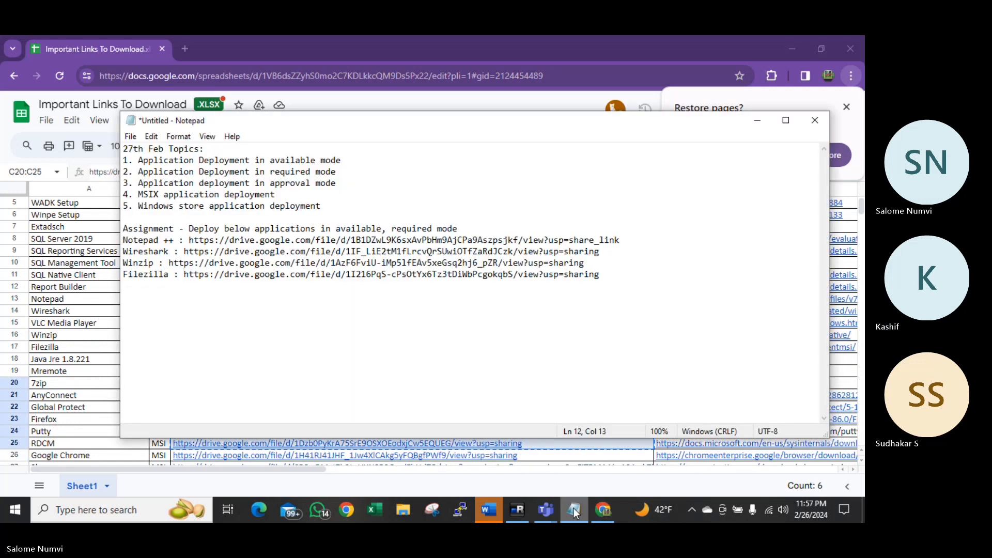
left_click(611, 276)
key("Return")
key("ctrl+v")
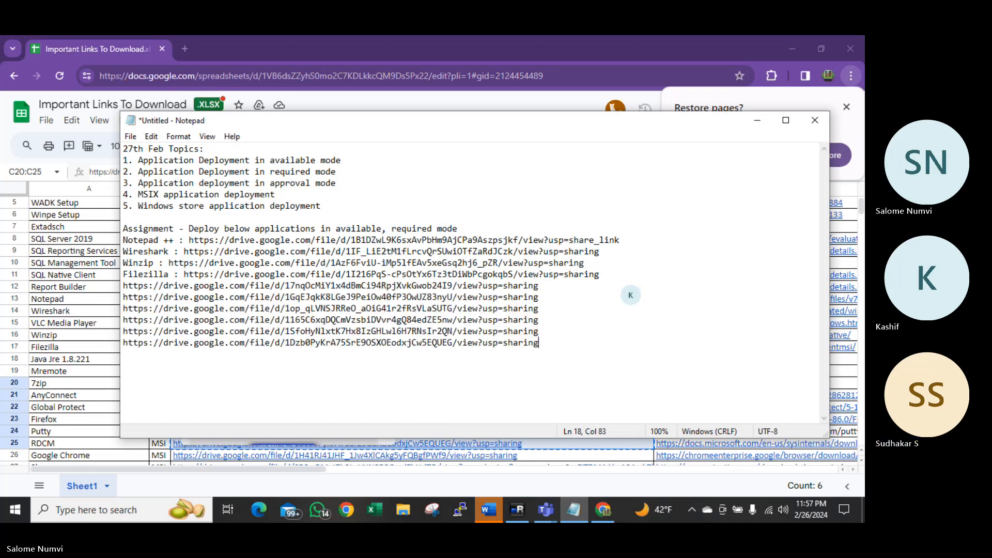
left_click(125, 286)
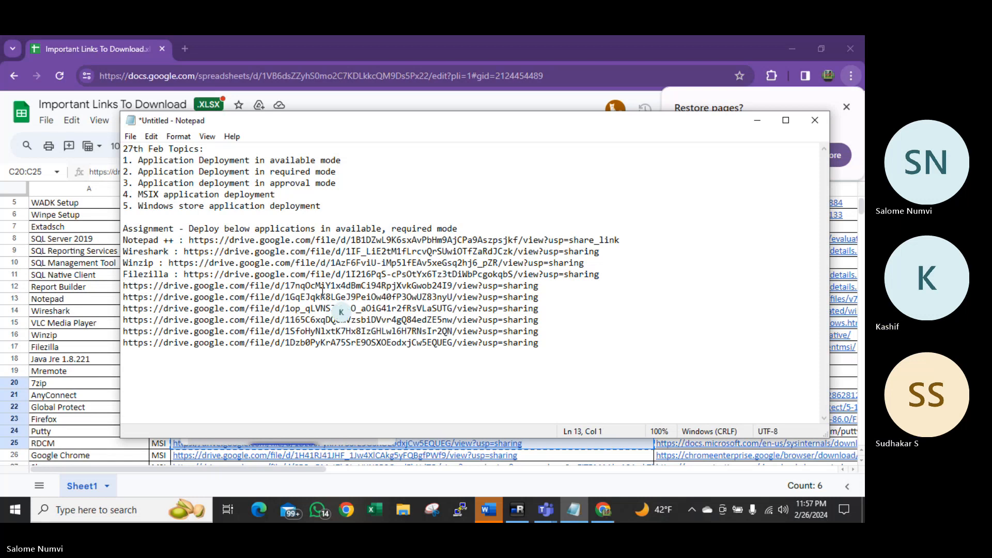
type("7zip :")
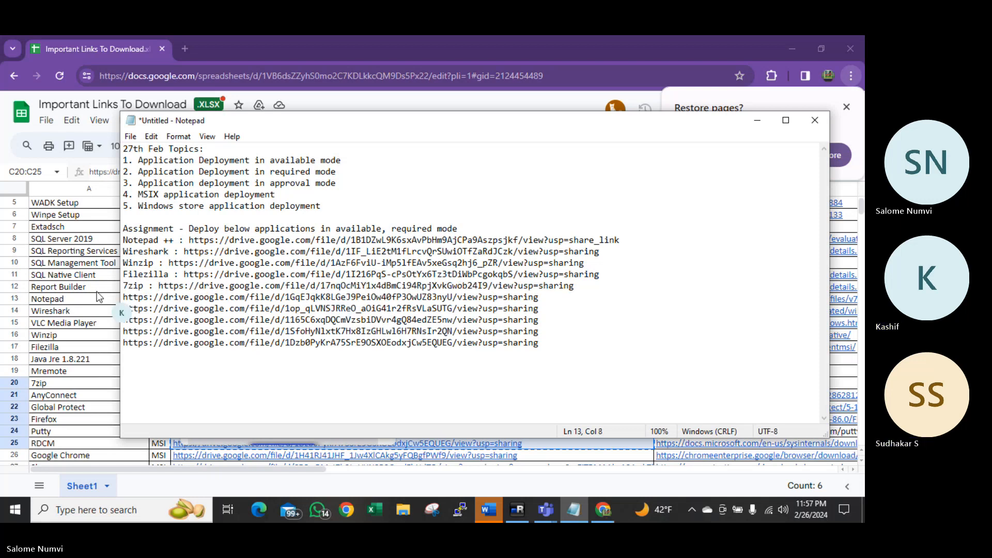
left_click(124, 297)
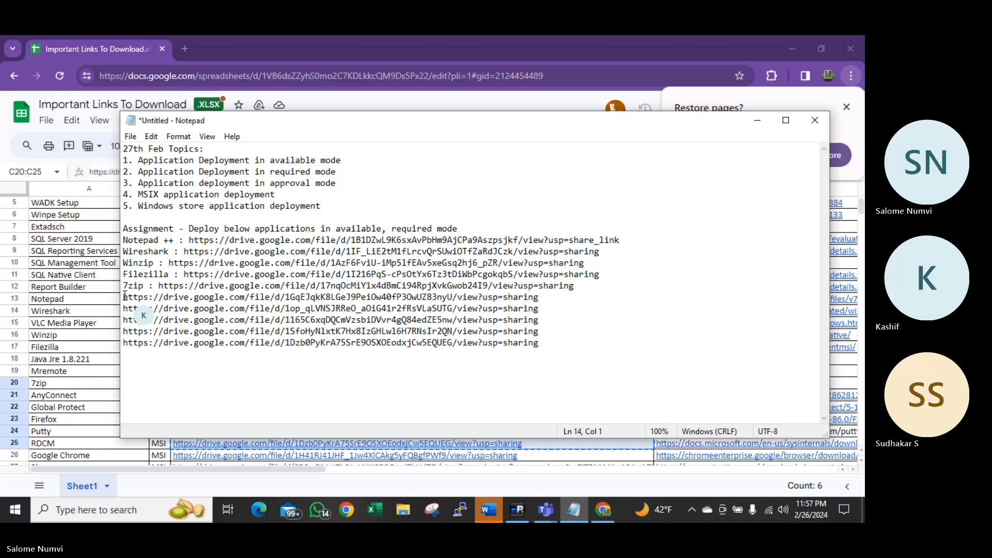
type("Anyconnec")
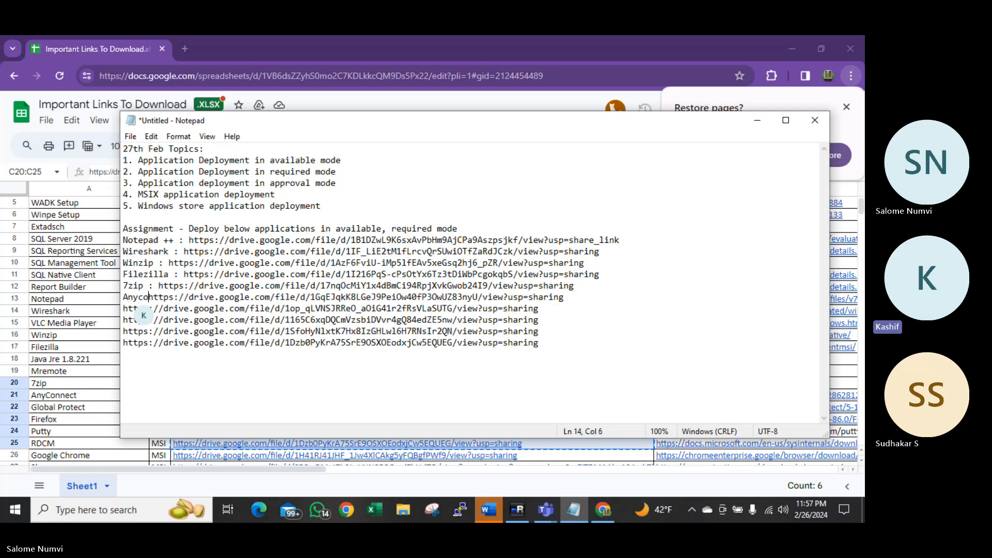
type("t :")
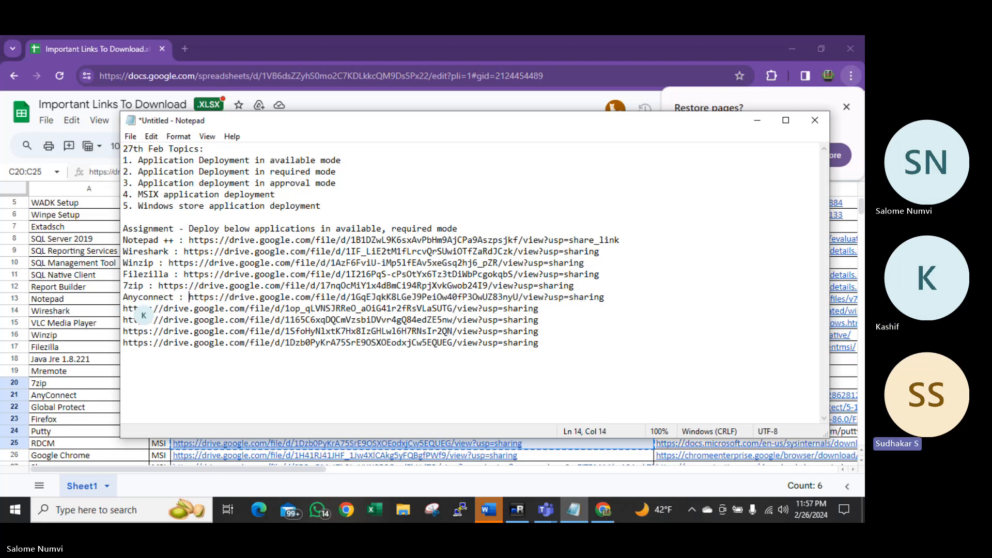
Label the remaining links 'GP :', 'Firefox :', 'Putty :' and 'RDCM :'
left_click(124, 309)
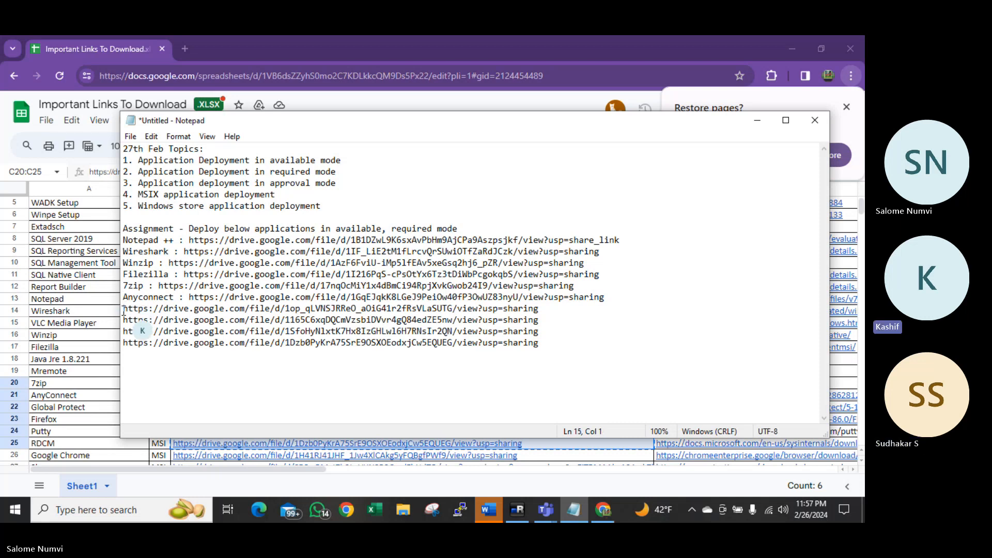
type("GP : ")
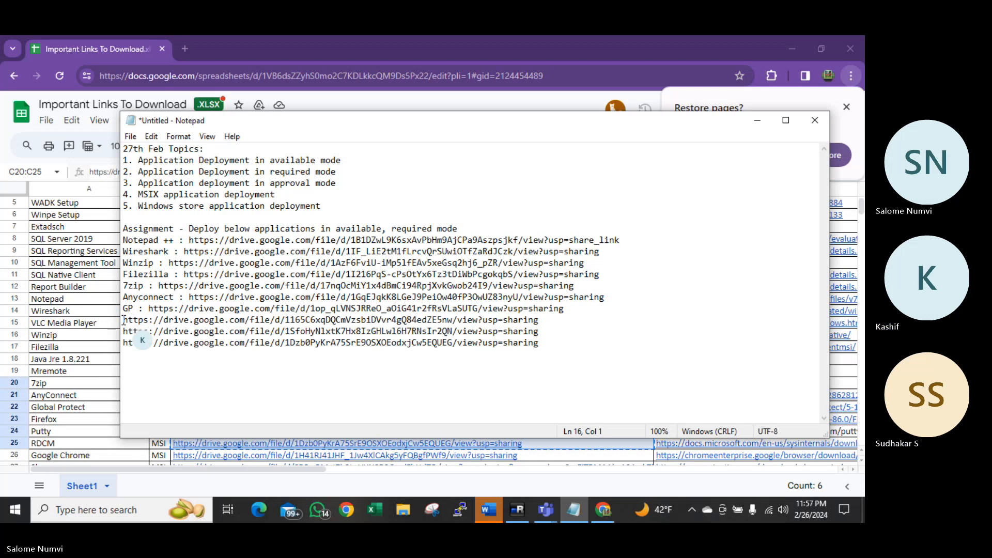
type("Firefox ")
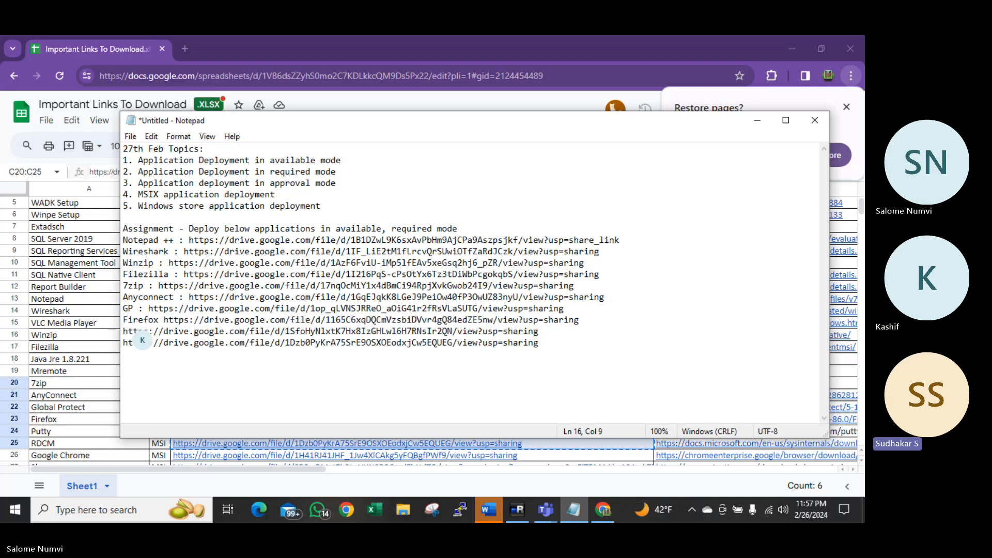
type(": ")
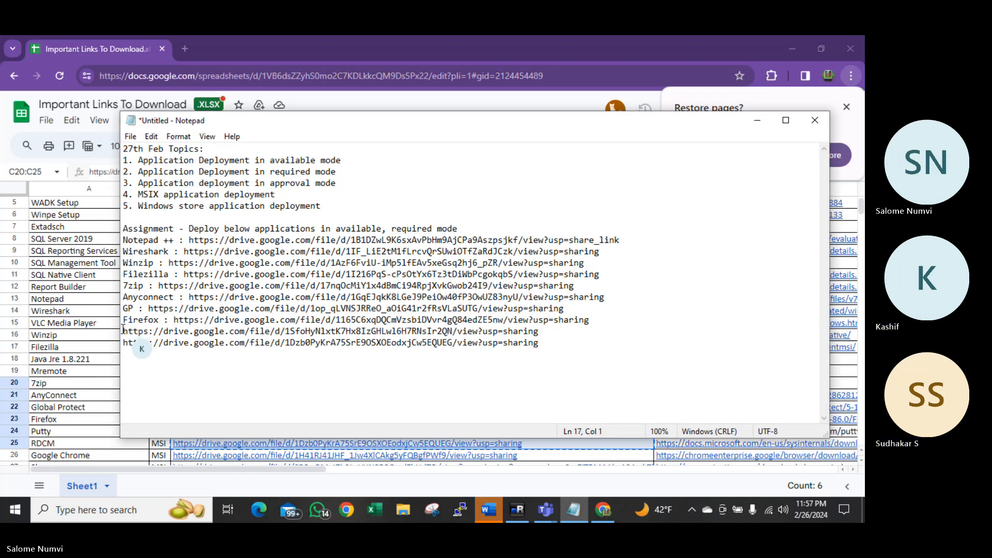
type("Putty :")
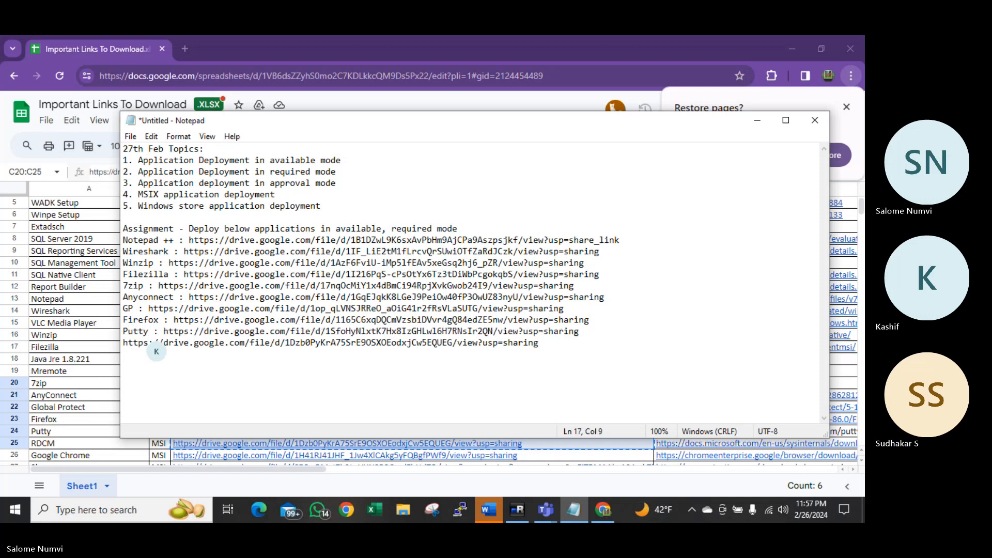
left_click(124, 343)
type("RDCM ")
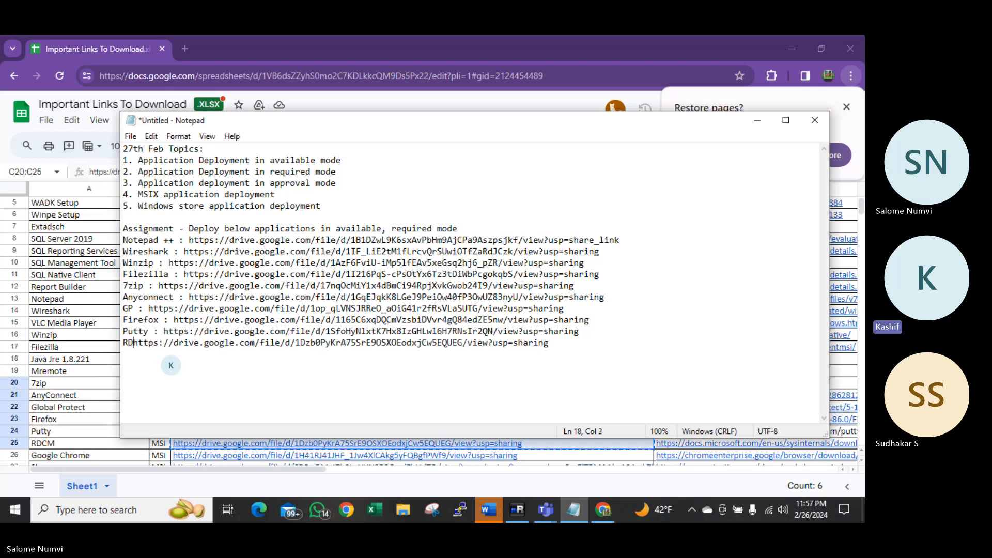
type(":")
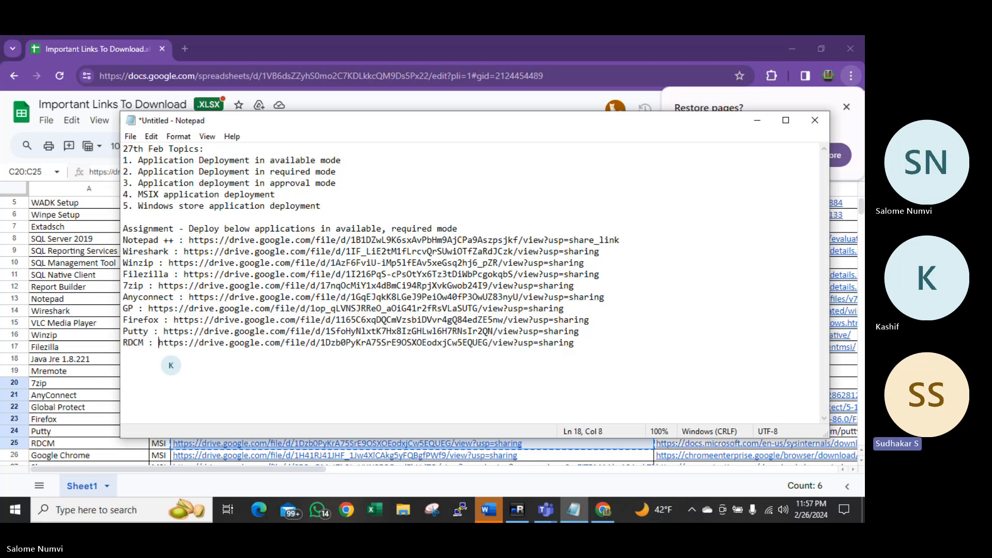
left_click(80, 406)
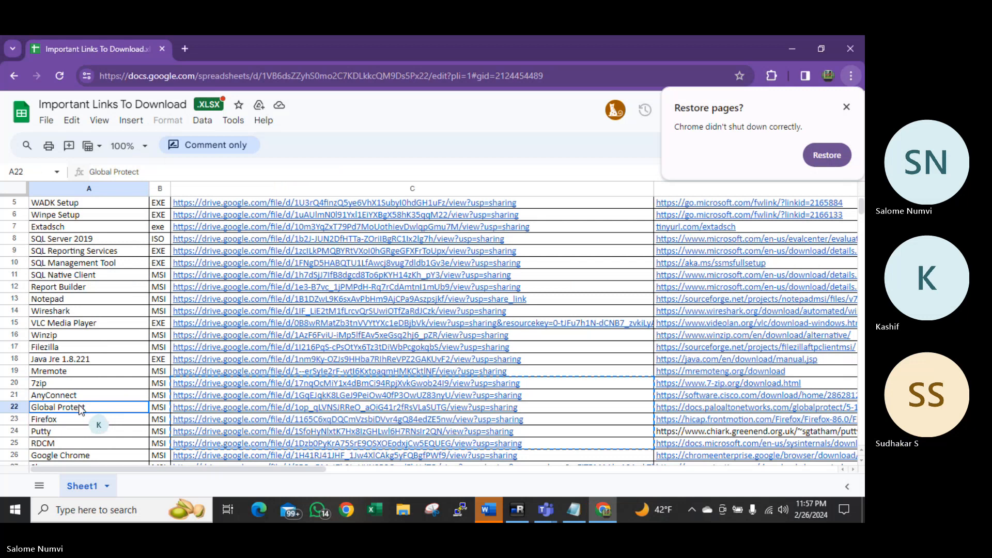
Select Skype's drive link in C27 of the links sheet
scroll(78, 406, "down", 3)
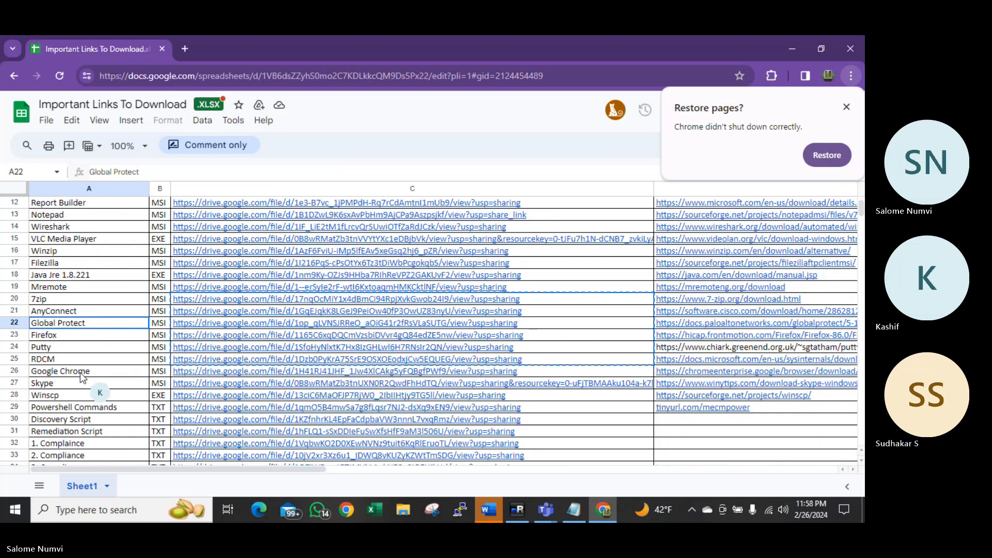
left_click(76, 383)
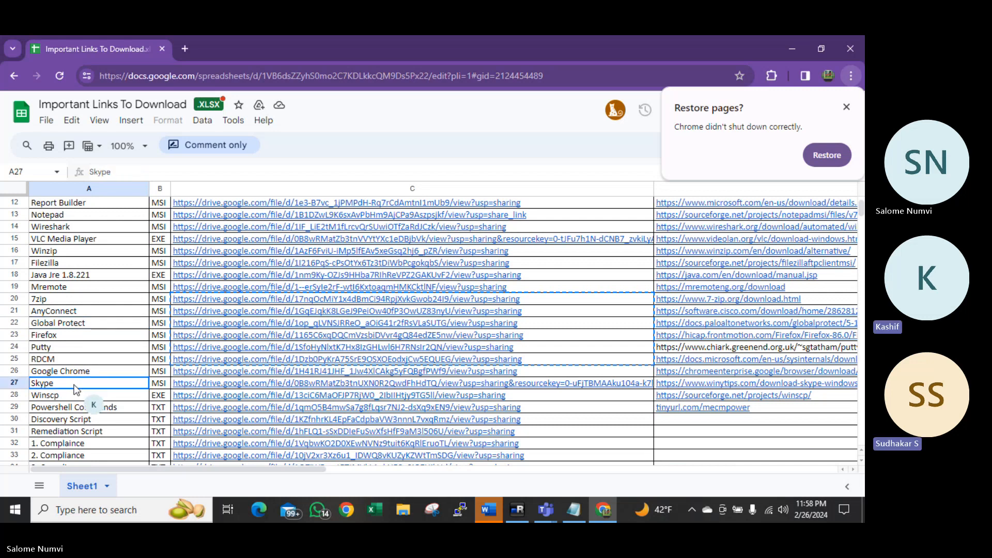
key("Right")
key("Right")
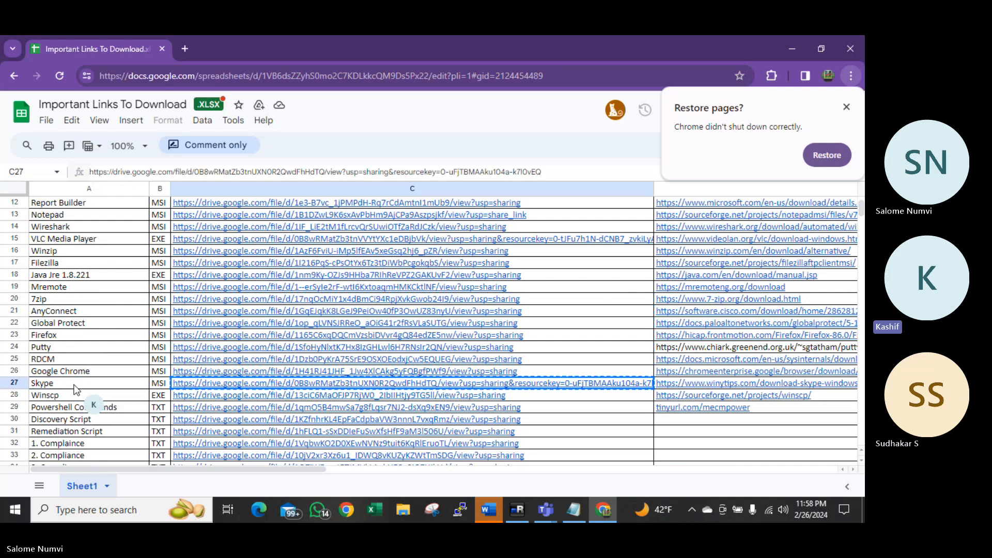
Add a final 'SKype' line below RDCM with Skype's drive link pasted after it
left_click(573, 511)
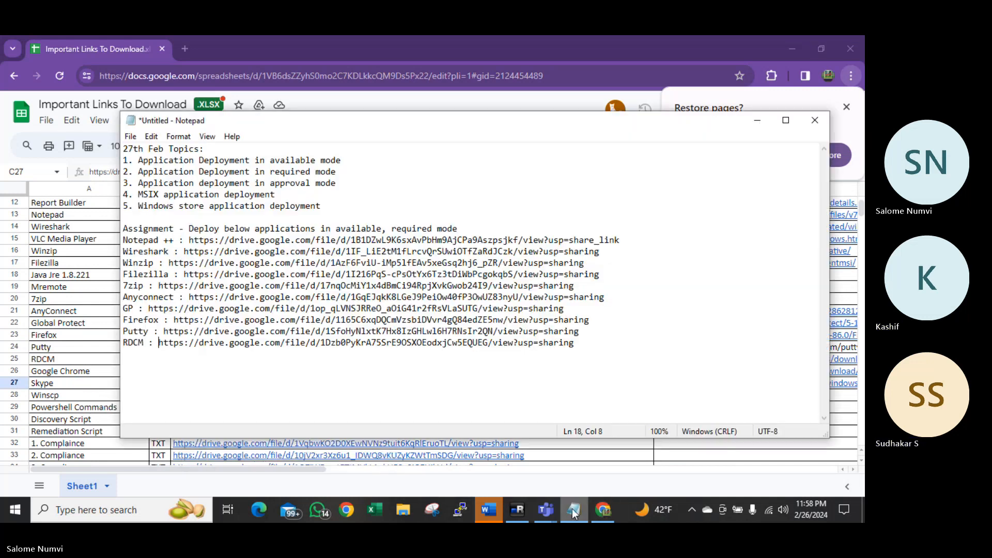
left_click(213, 359)
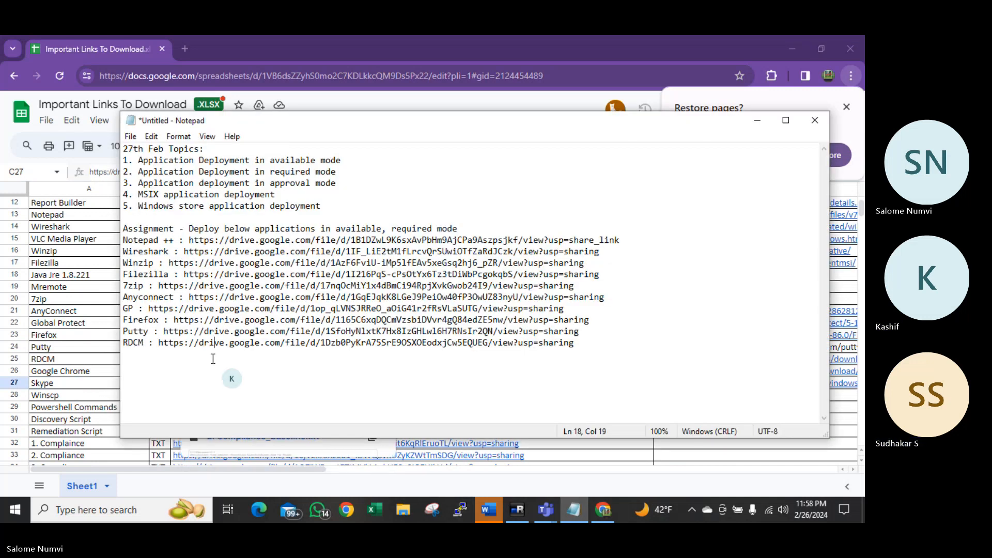
left_click(204, 350)
key("Down")
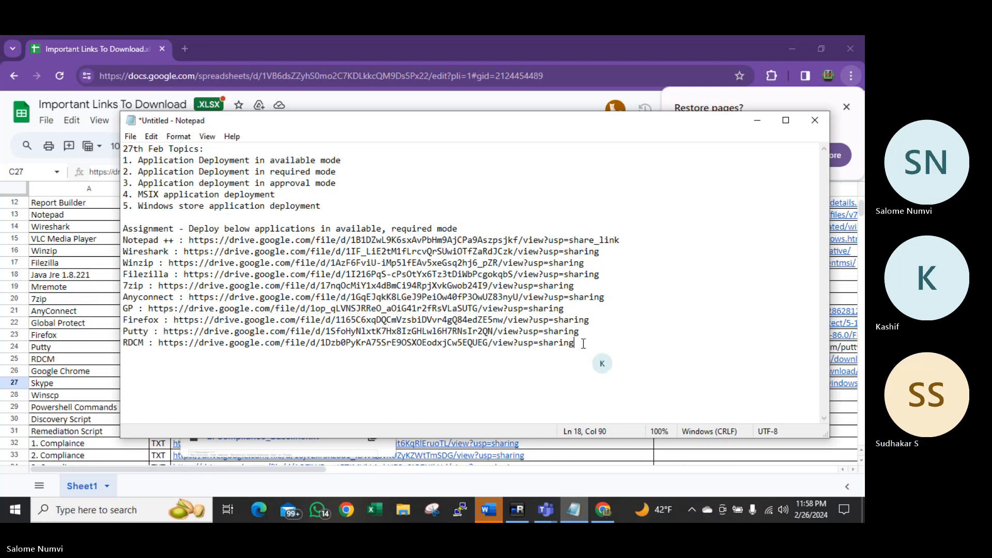
type("SKype :")
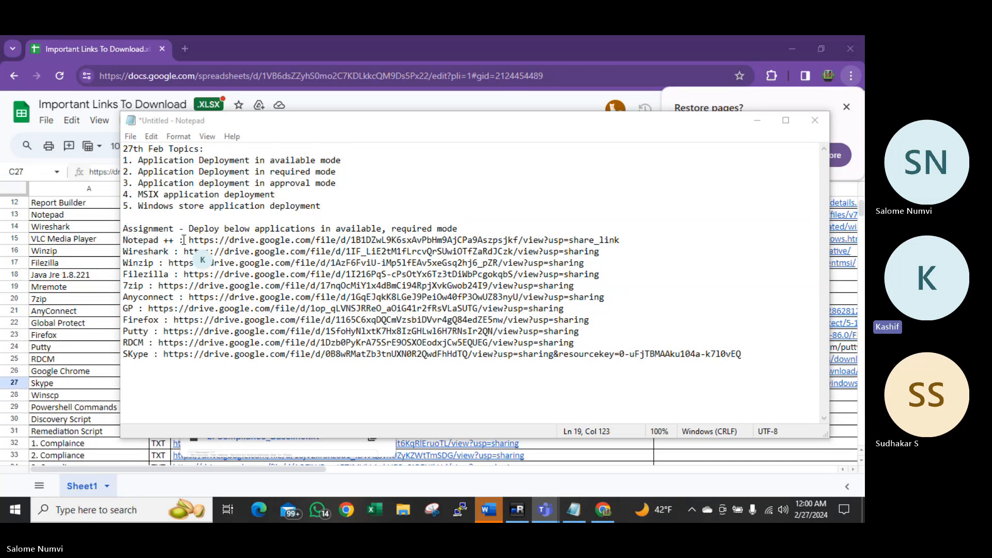
left_click_drag(190, 240, 284, 238)
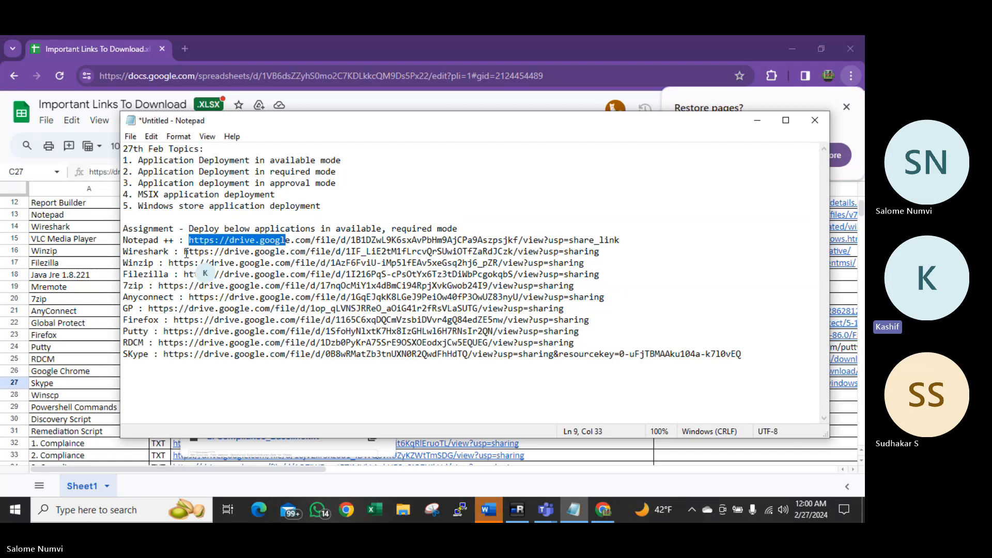
left_click_drag(185, 253, 260, 253)
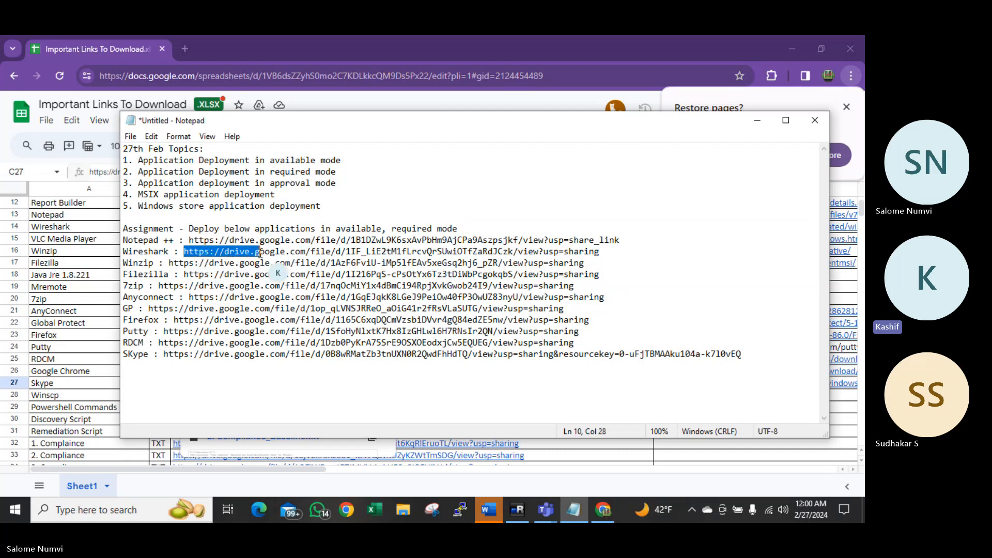
left_click_drag(174, 264, 225, 273)
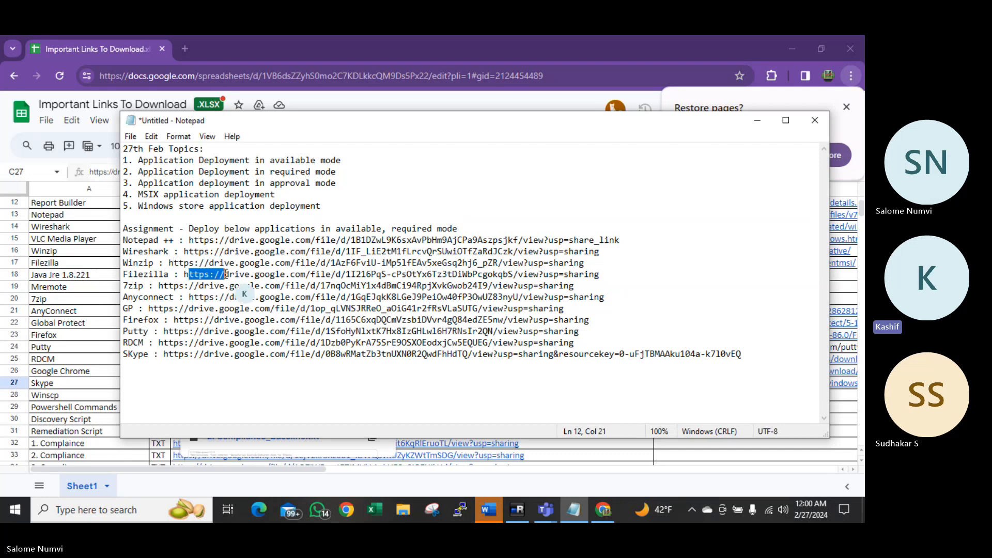
left_click_drag(158, 286, 214, 285)
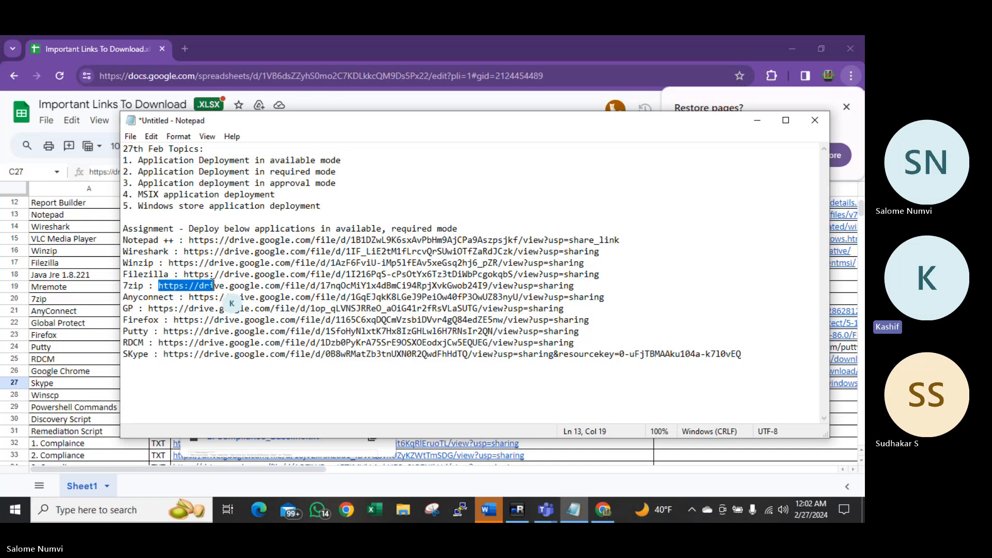
Select the entire Notepad note (five topics, thirteen labelled download links) and copy it
left_click(552, 344)
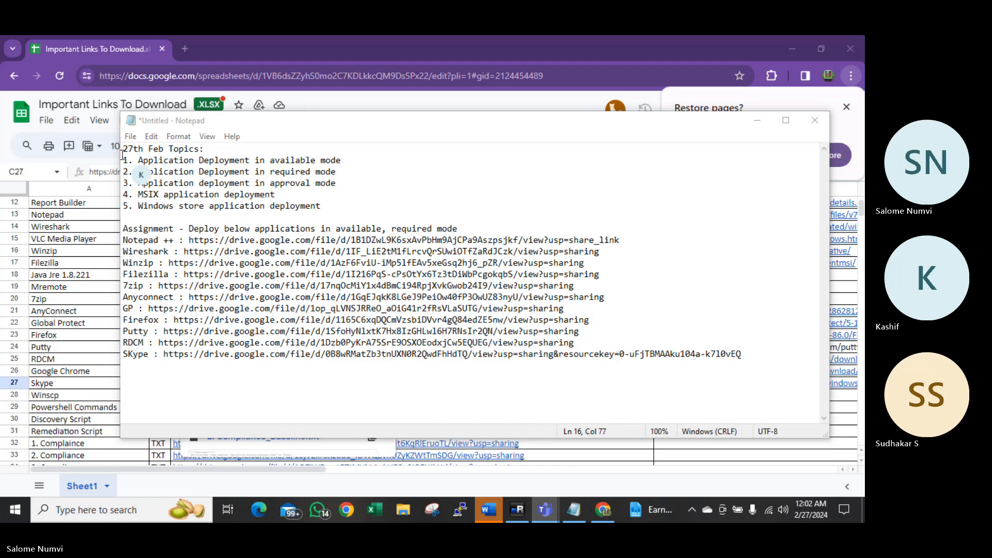
left_click(149, 171)
key("ctrl+a")
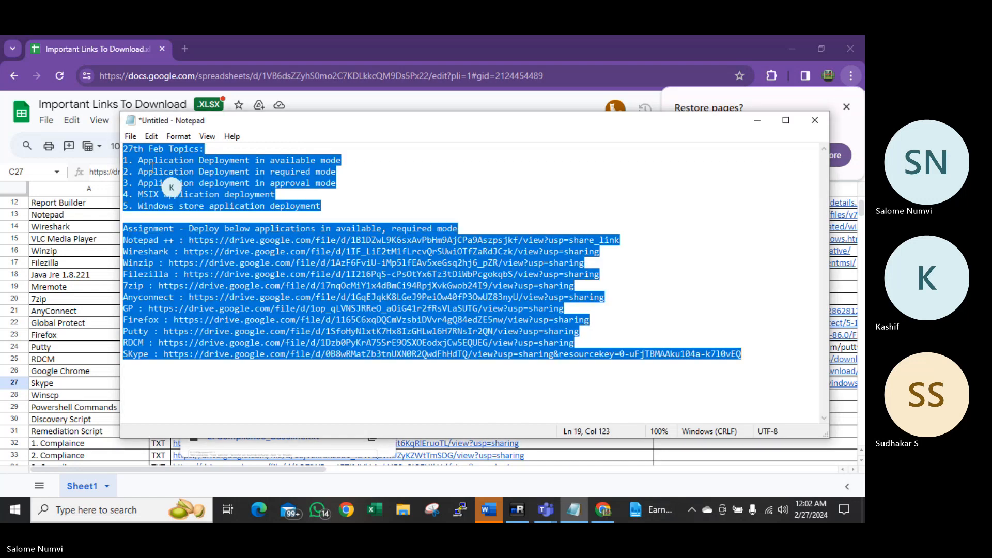
right_click(156, 169)
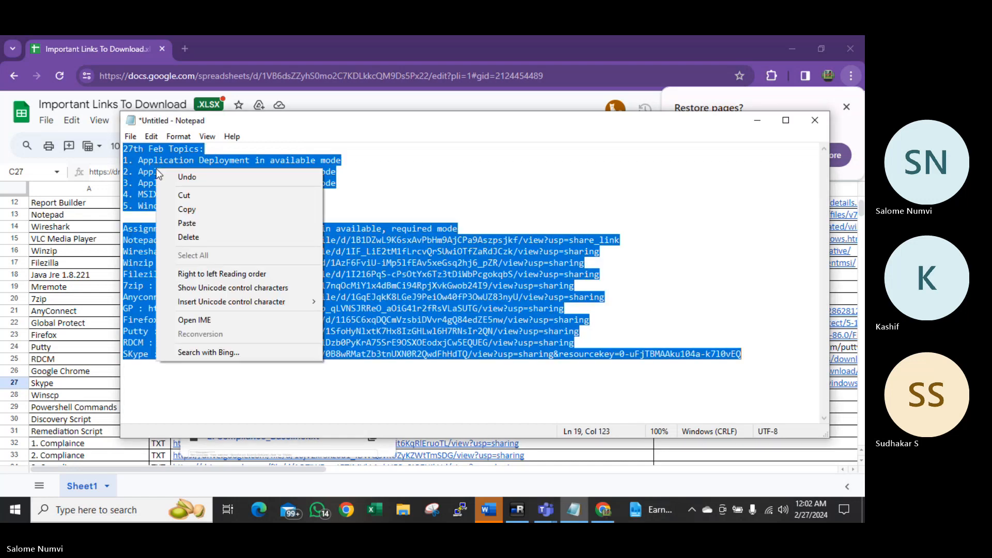
left_click(180, 209)
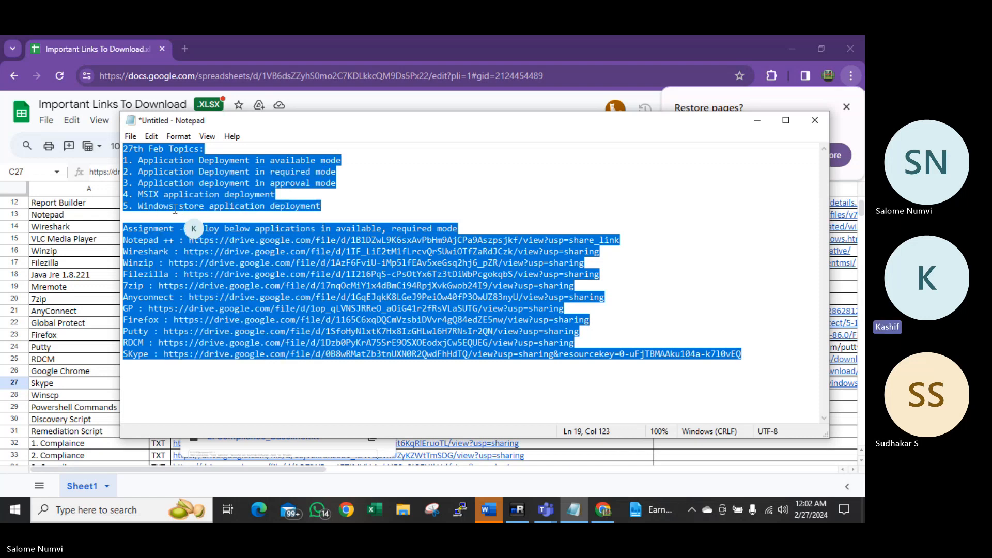